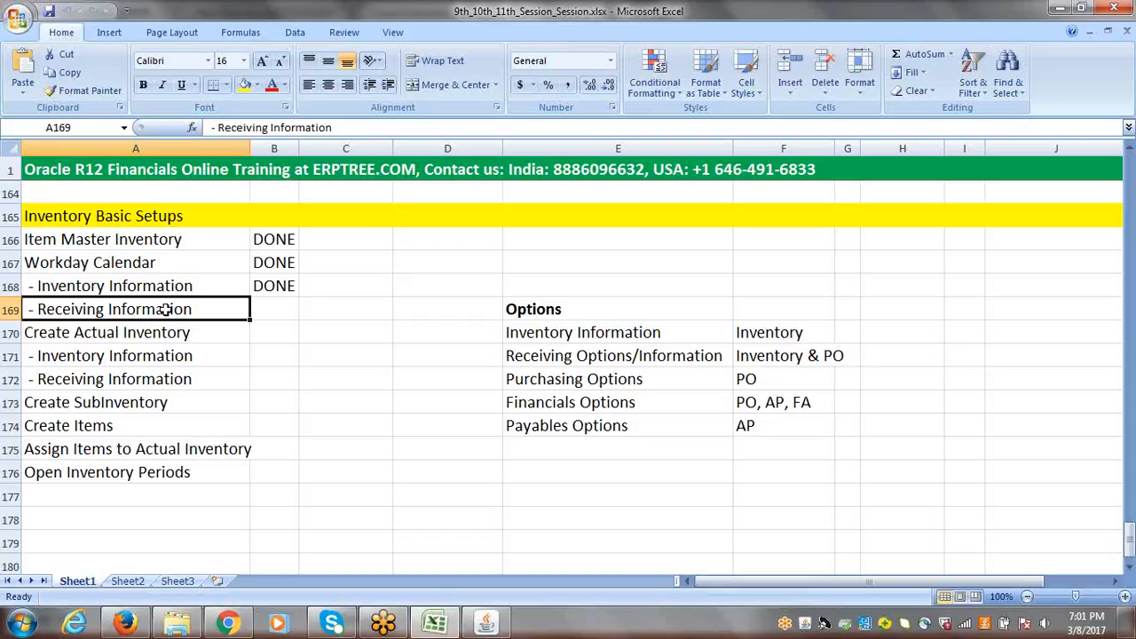
{"action": "left_click", "coordinate": [131, 237]}
{"action": "left_click", "coordinate": [167, 312]}
{"action": "left_click", "coordinate": [976, 18]}
{"action": "left_click", "coordinate": [1109, 38]}
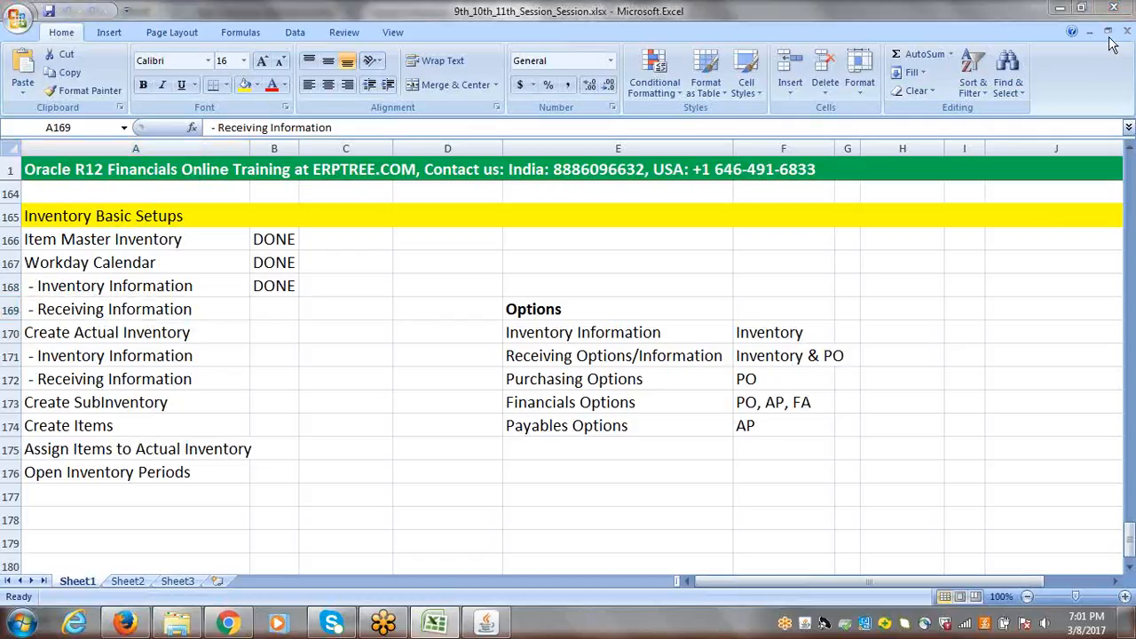
{"action": "left_click", "coordinate": [1109, 38]}
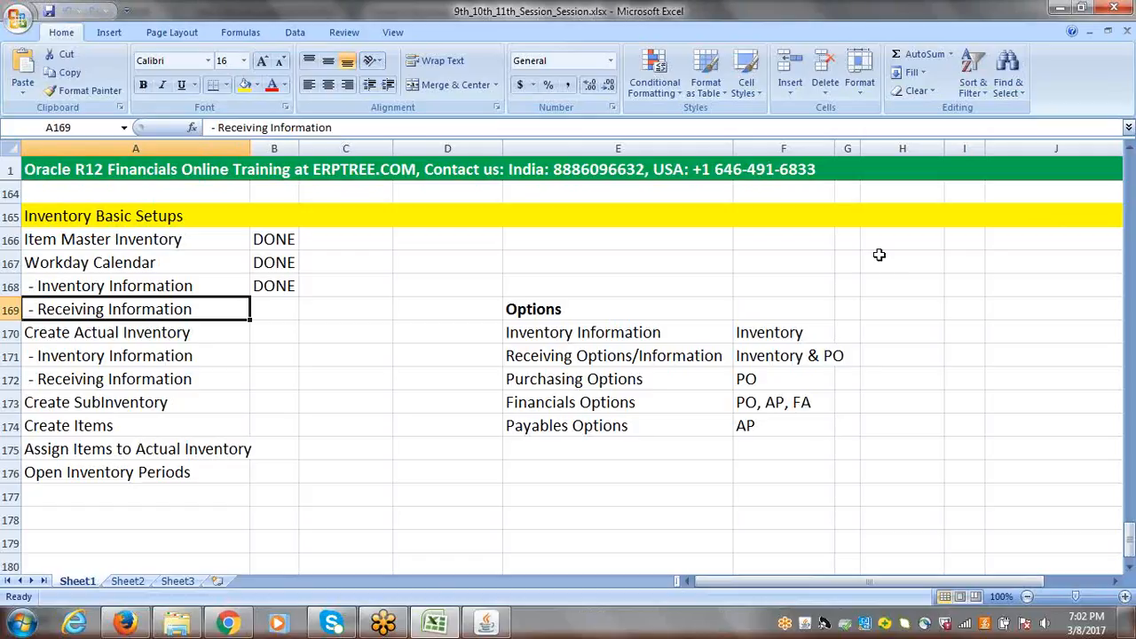
Extend the text in cell A169 to read "- Receiving Information/Options"
{"action": "double_click", "coordinate": [210, 312]}
{"action": "type", "text": "/Op"}
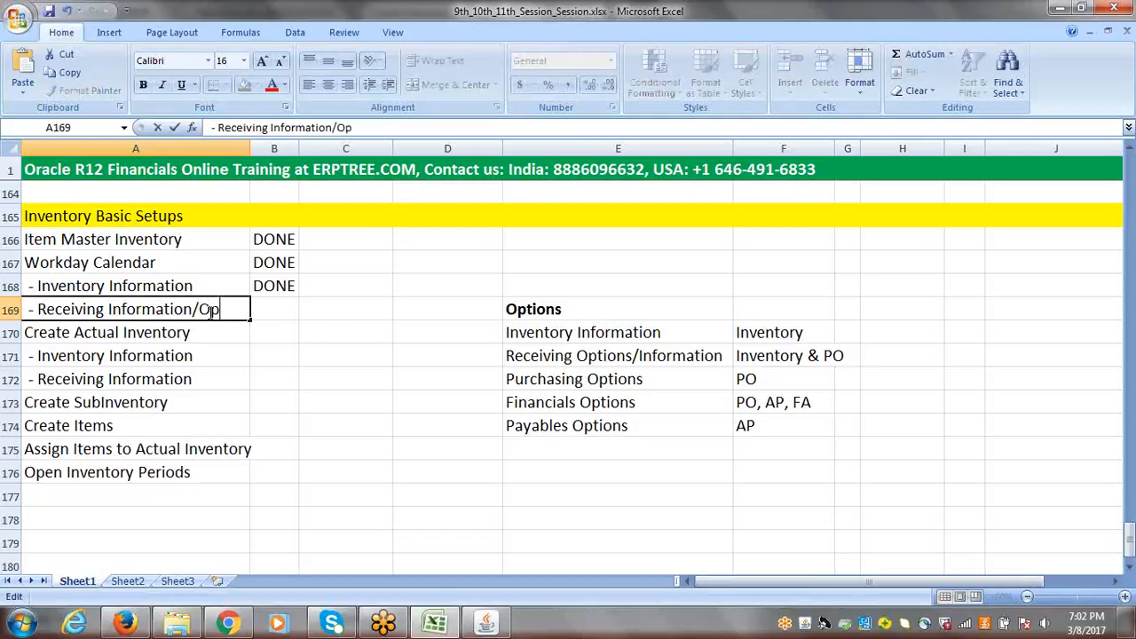
{"action": "type", "text": "tions"}
{"action": "key", "text": "Tab"}
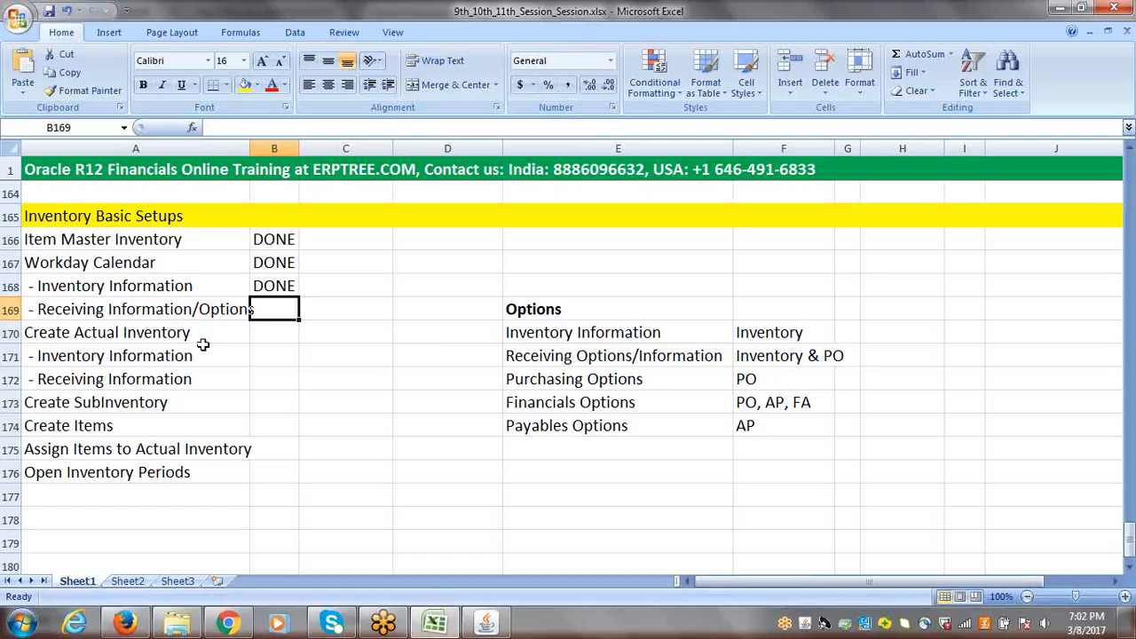
Widen column A slightly so the Receiving Information/Options entry fits within its cell
{"action": "left_click", "coordinate": [108, 310]}
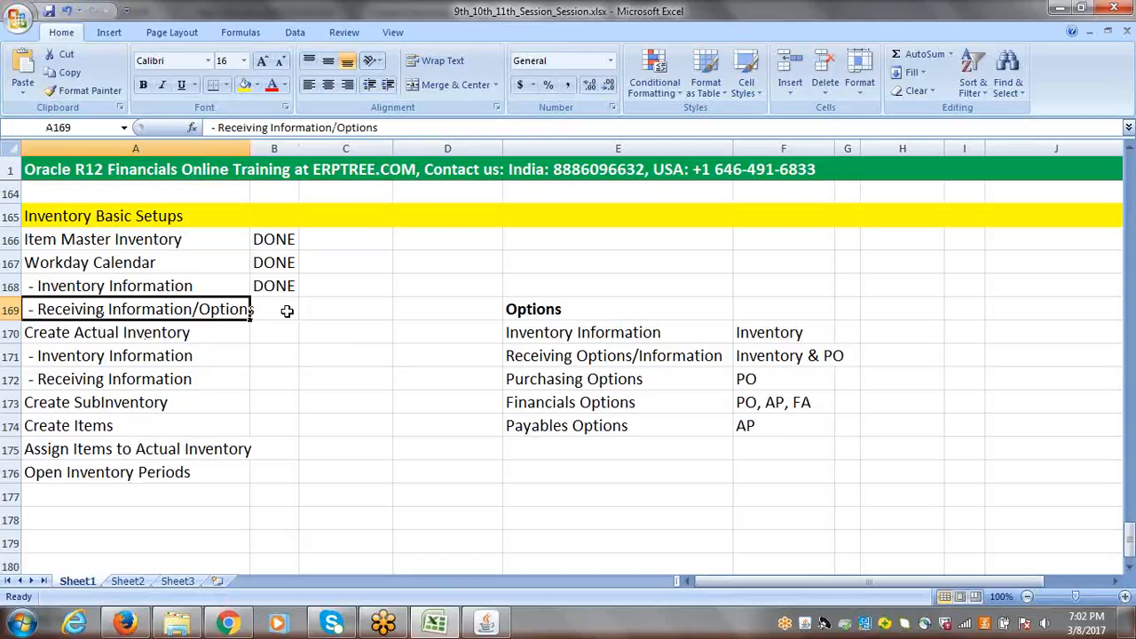
{"action": "left_click", "coordinate": [287, 311]}
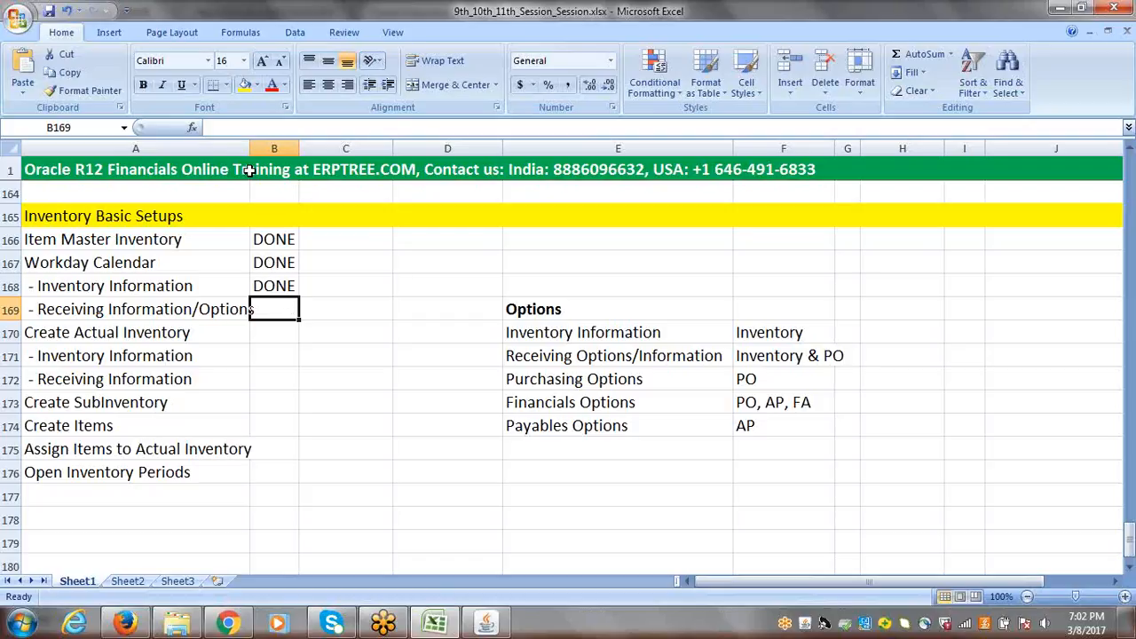
{"action": "left_click_drag", "start_coordinate": [251, 148], "coordinate": [261, 148]}
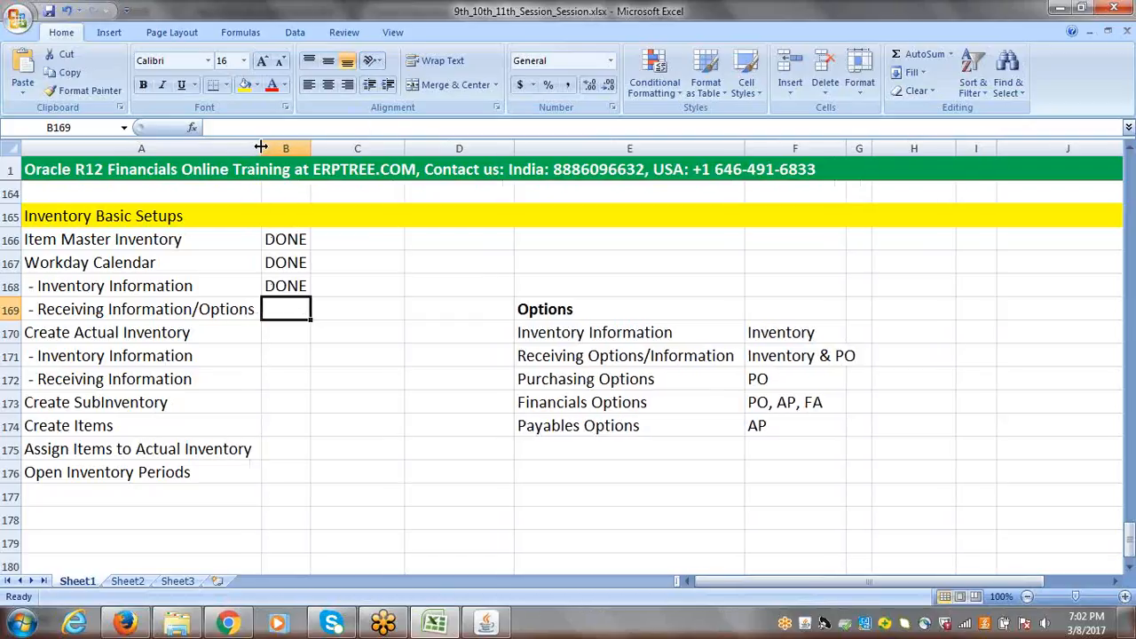
{"action": "left_click", "coordinate": [346, 313]}
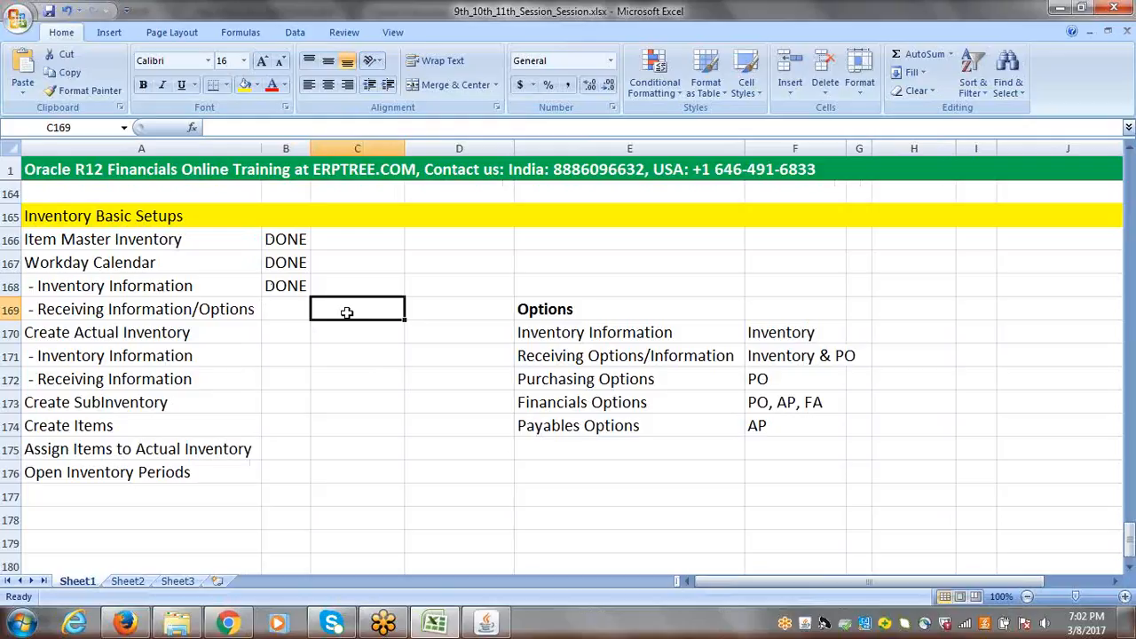
{"action": "left_click", "coordinate": [130, 315]}
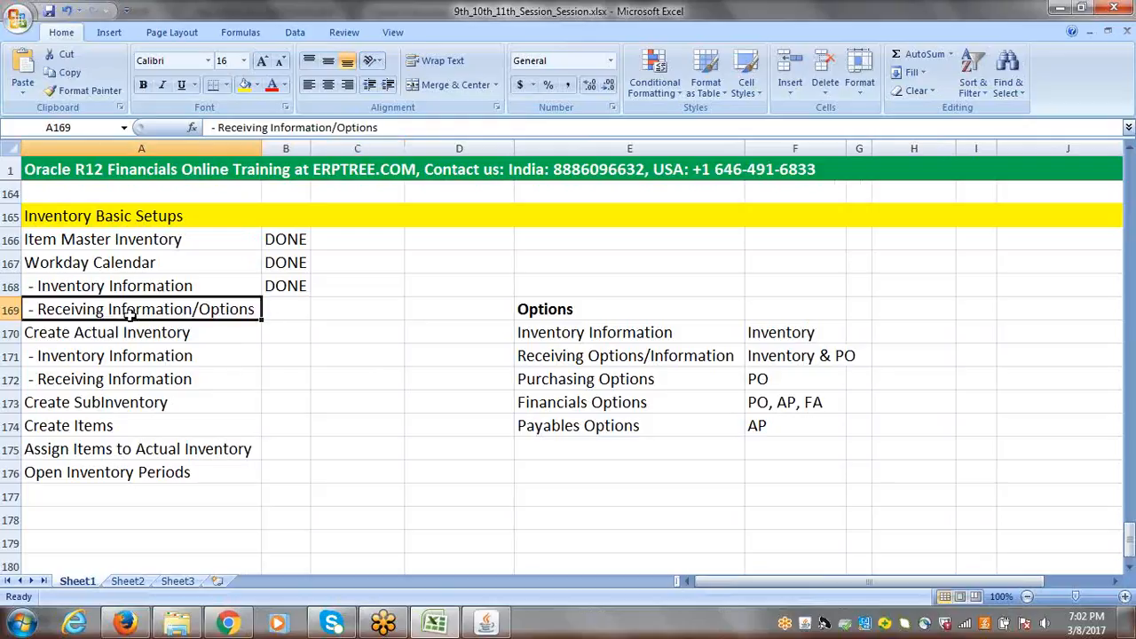
Switch to Oracle Applications and open the Organizations definition form under the Setup functions for organizations
{"action": "left_click", "coordinate": [486, 621]}
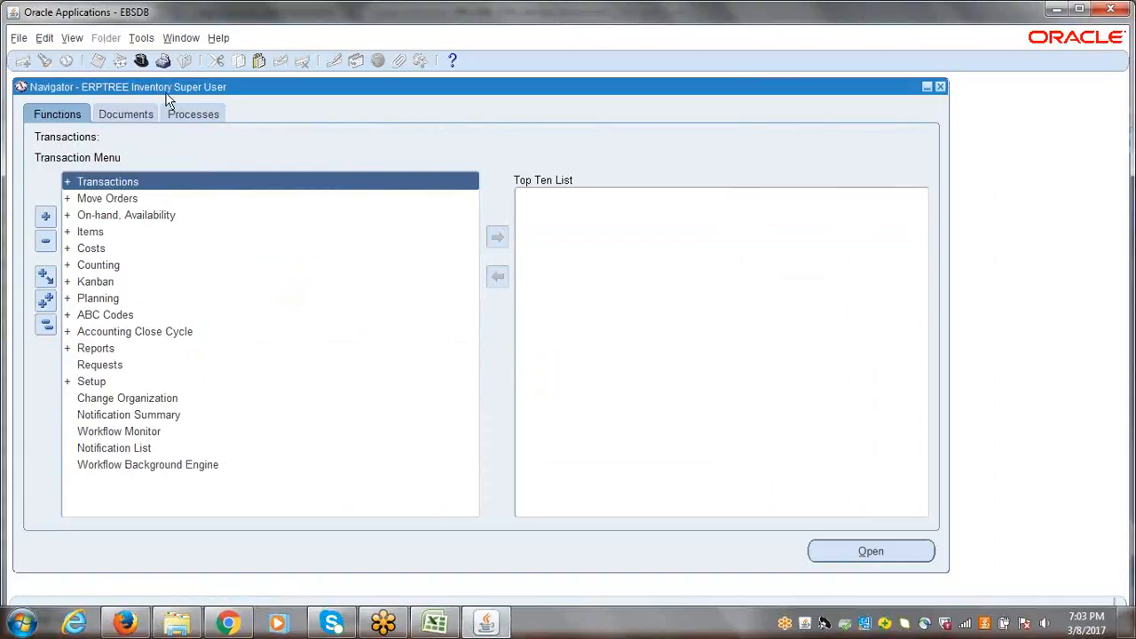
{"action": "double_click", "coordinate": [94, 383]}
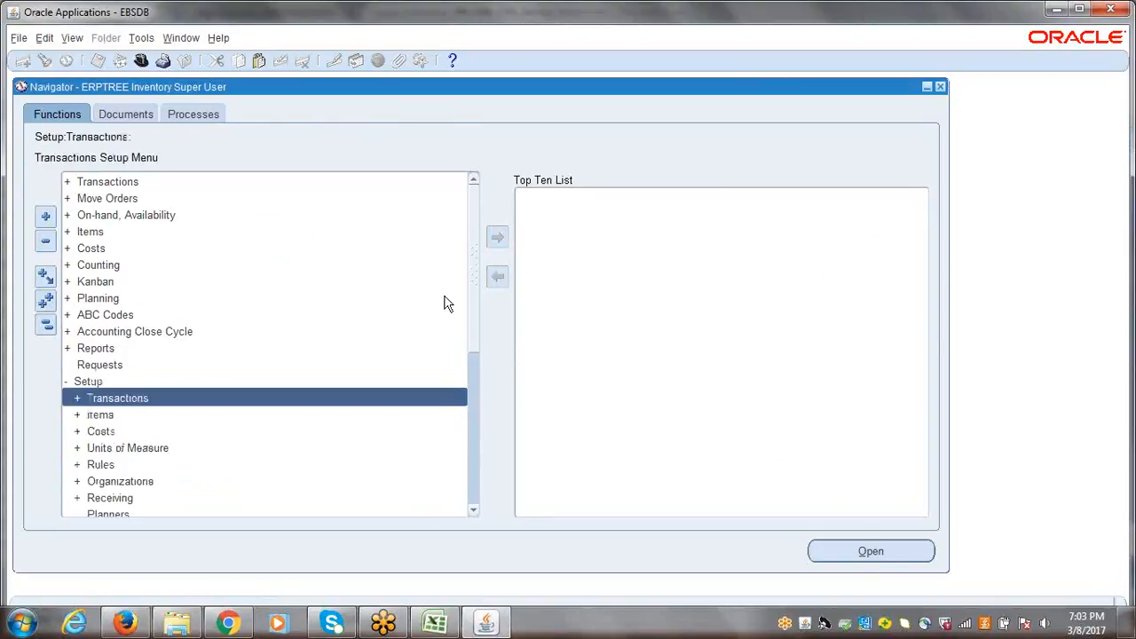
{"action": "key", "text": "Down"}
{"action": "key", "text": "Down"}
{"action": "key", "text": "Down"}
{"action": "key", "text": "Down"}
{"action": "key", "text": "Down"}
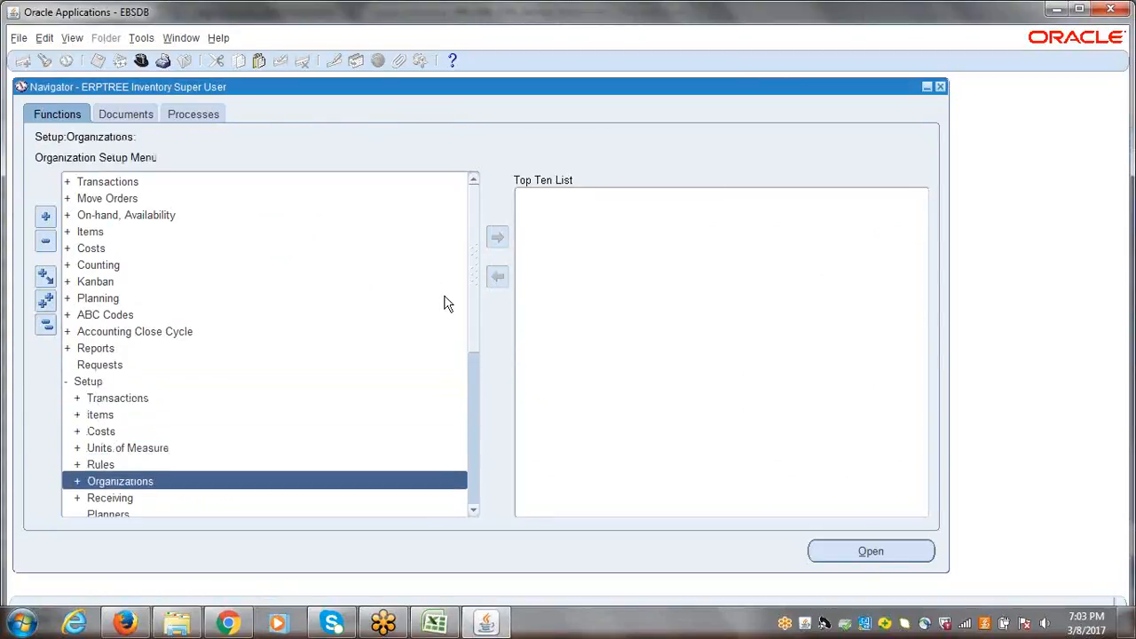
{"action": "key", "text": "Right"}
{"action": "key", "text": "Down"}
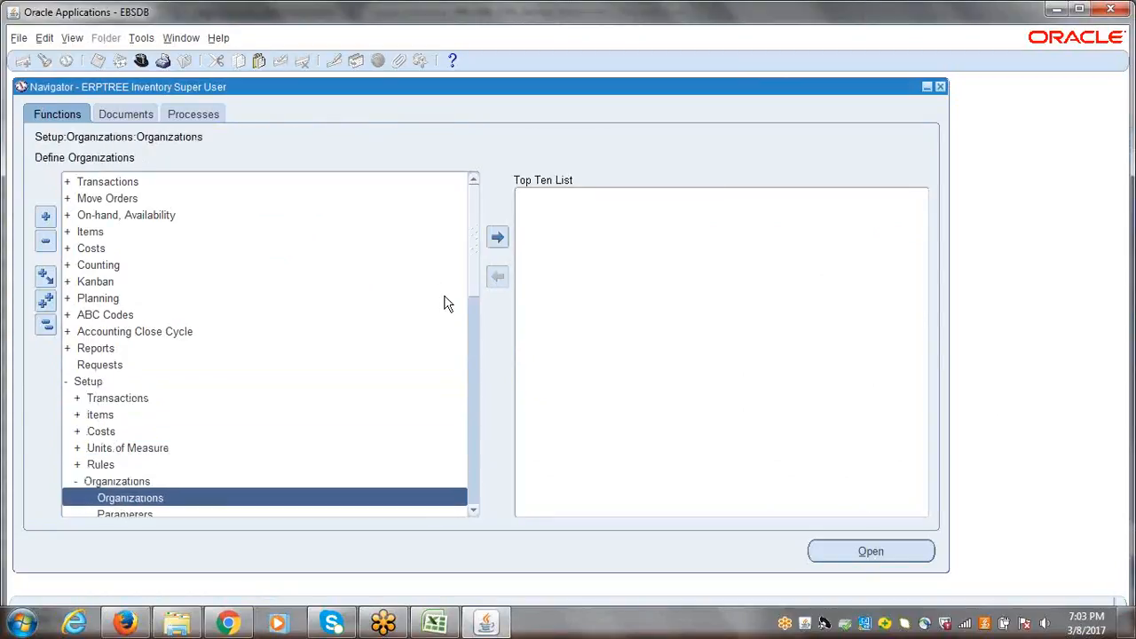
{"action": "key", "text": "Return"}
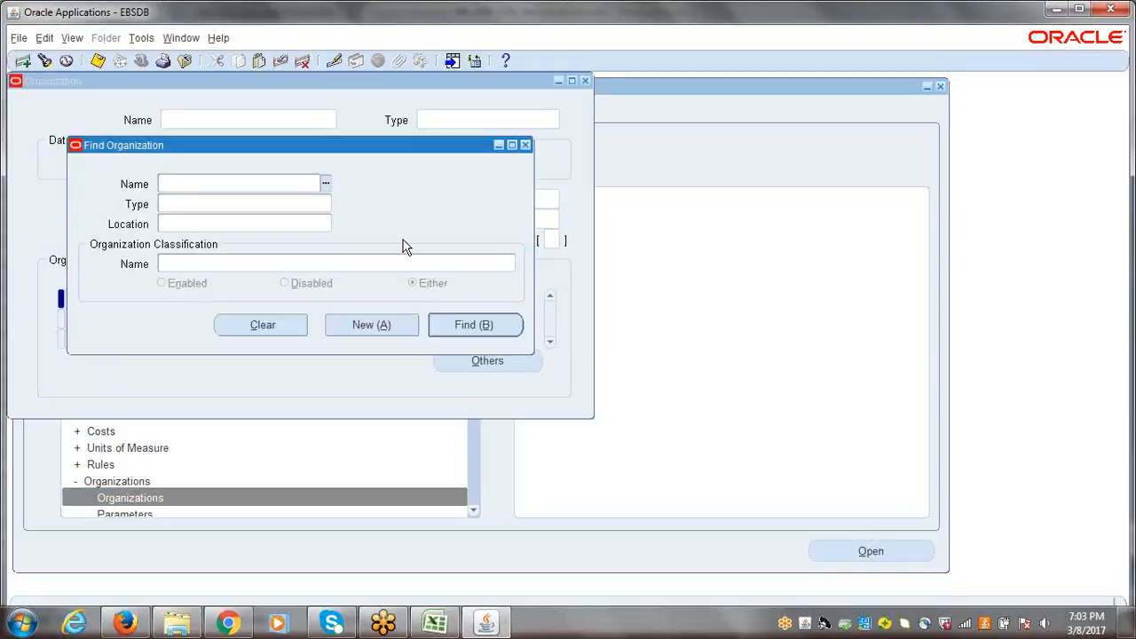
Find the organization ERPTREE Item Master Inventory by searching for names starting with erptree
{"action": "type", "text": "erptree"}
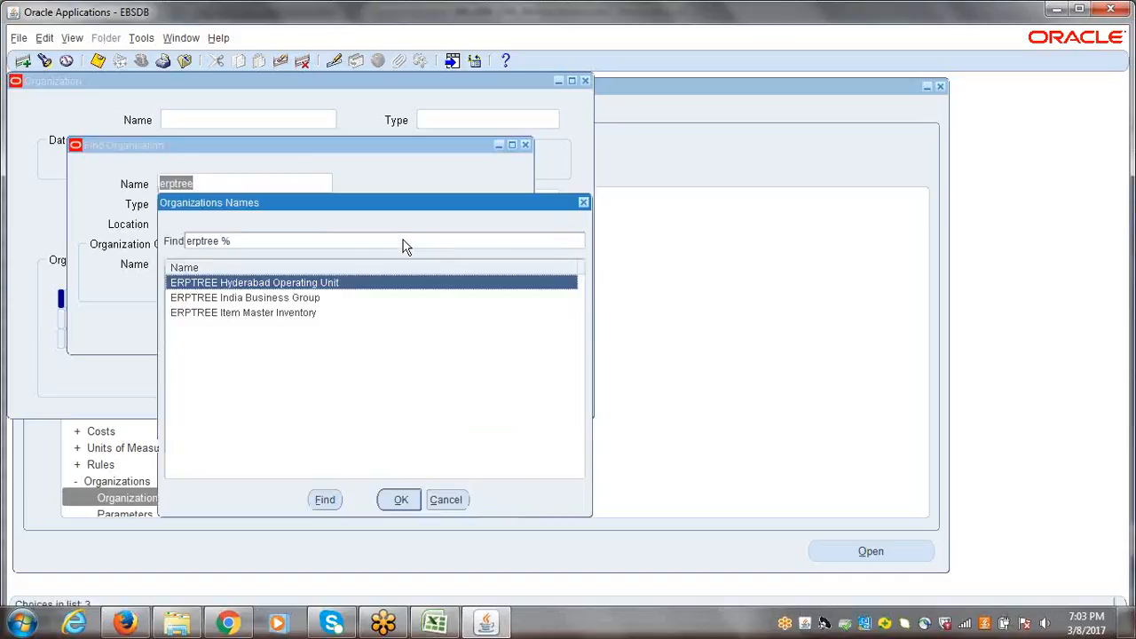
{"action": "left_click", "coordinate": [218, 314]}
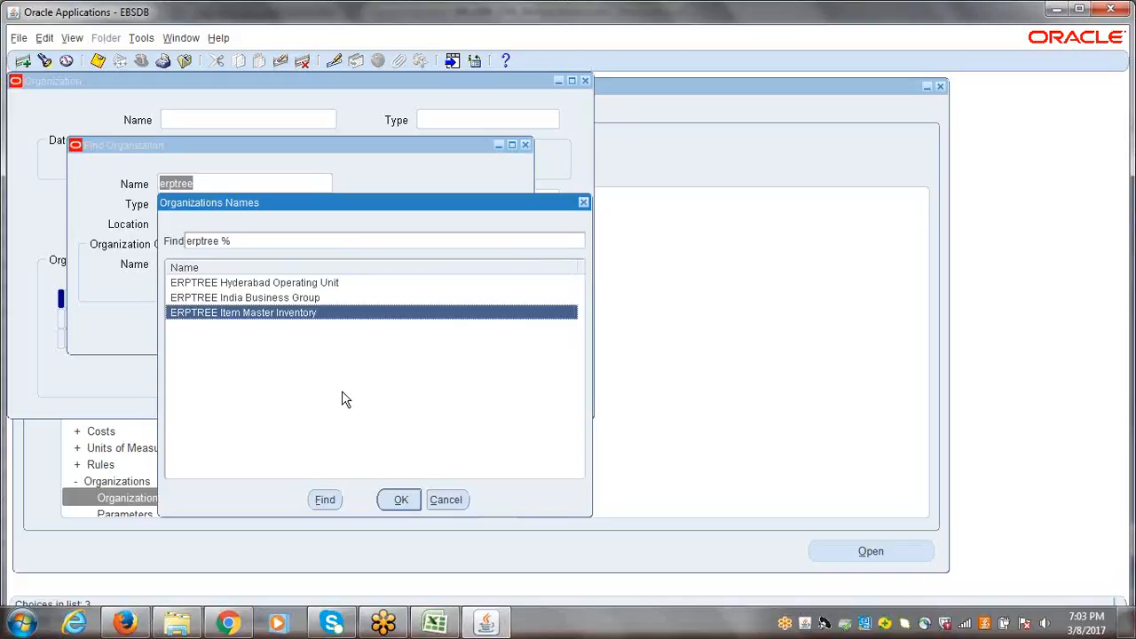
{"action": "left_click", "coordinate": [400, 501]}
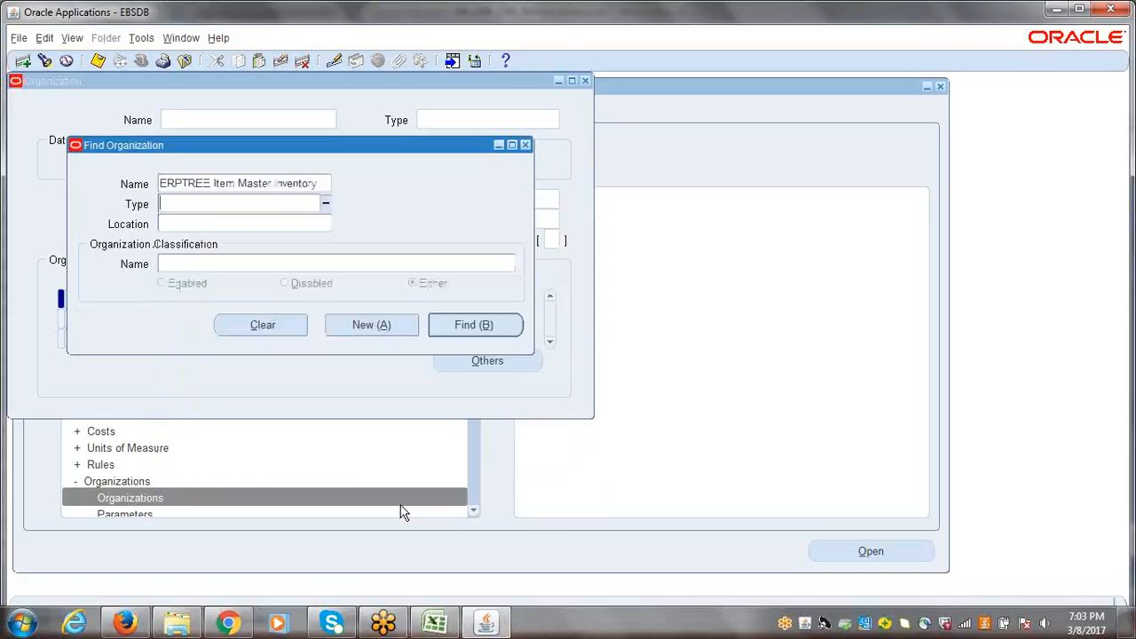
{"action": "left_click", "coordinate": [458, 327]}
Review the Accounting Information of the Inventory Organization classification, including its ledger and legal entity, and close it
{"action": "left_click", "coordinate": [255, 303]}
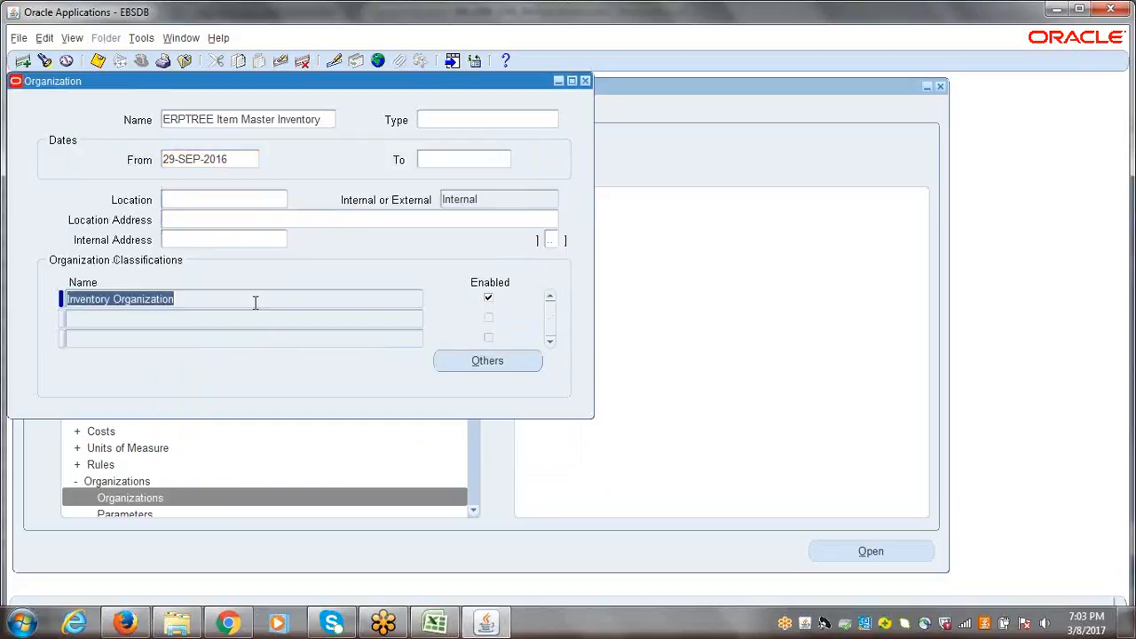
{"action": "left_click", "coordinate": [476, 362]}
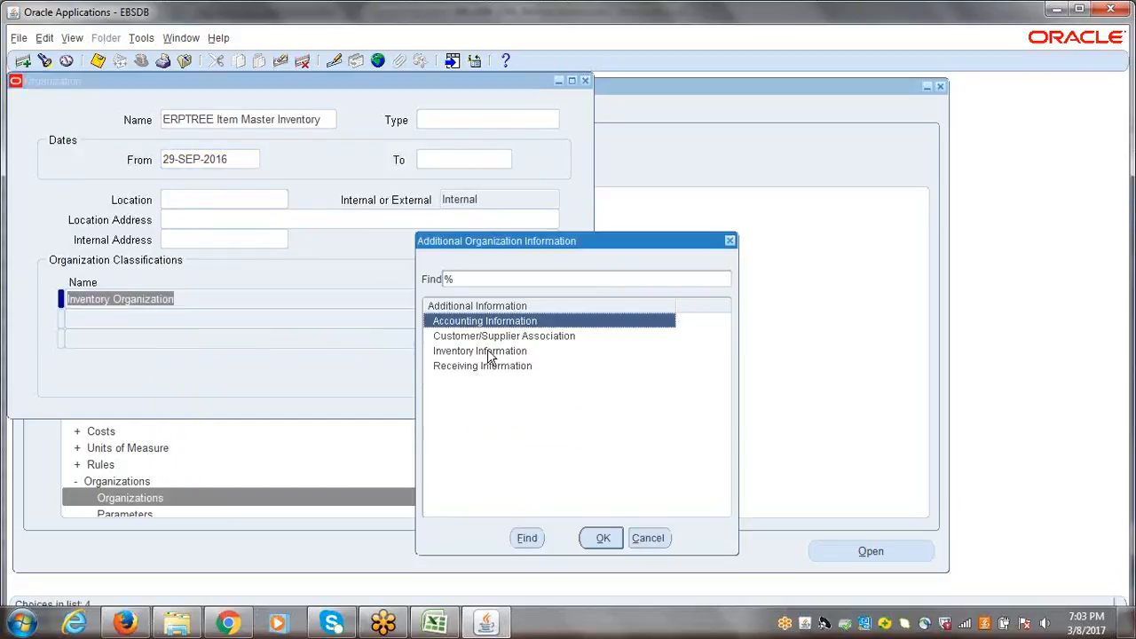
{"action": "left_click", "coordinate": [600, 539]}
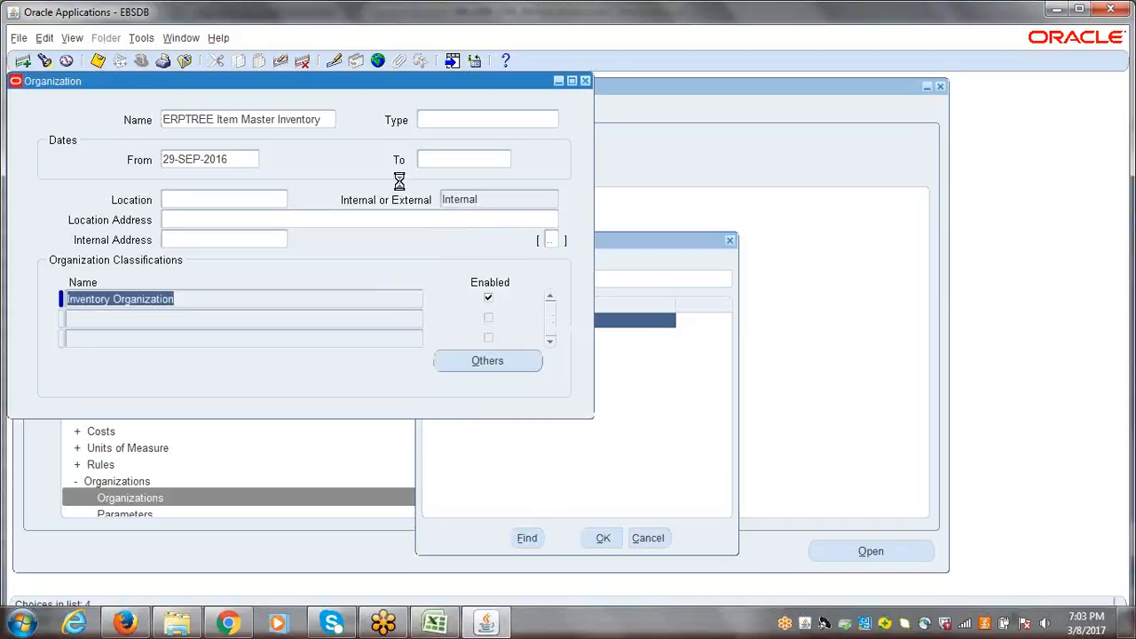
{"action": "left_click", "coordinate": [264, 144]}
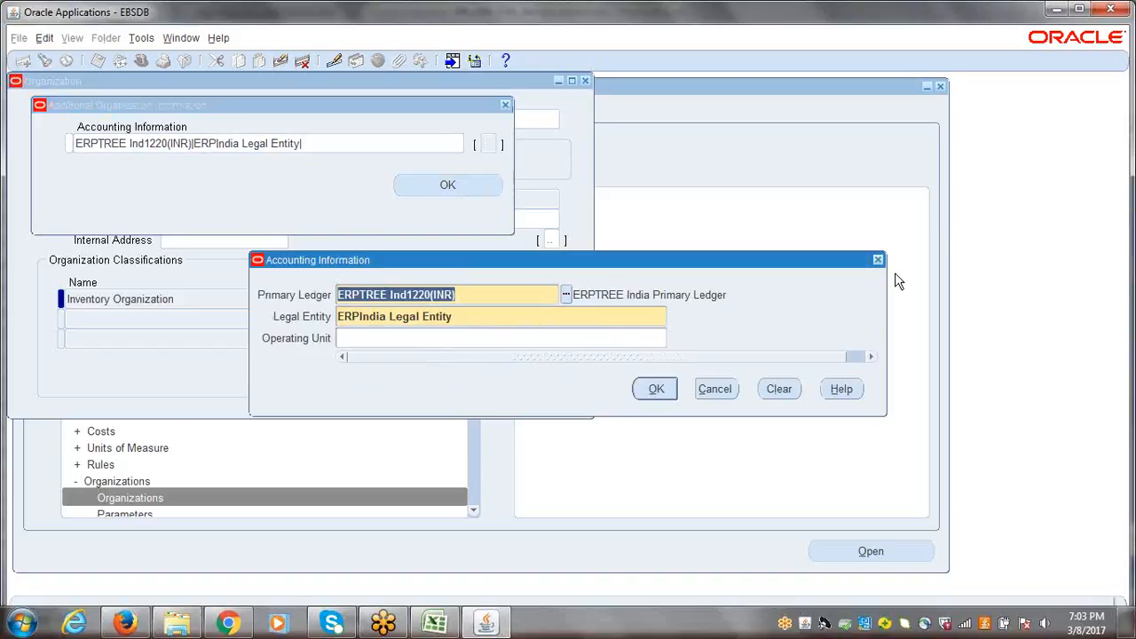
{"action": "left_click", "coordinate": [879, 260]}
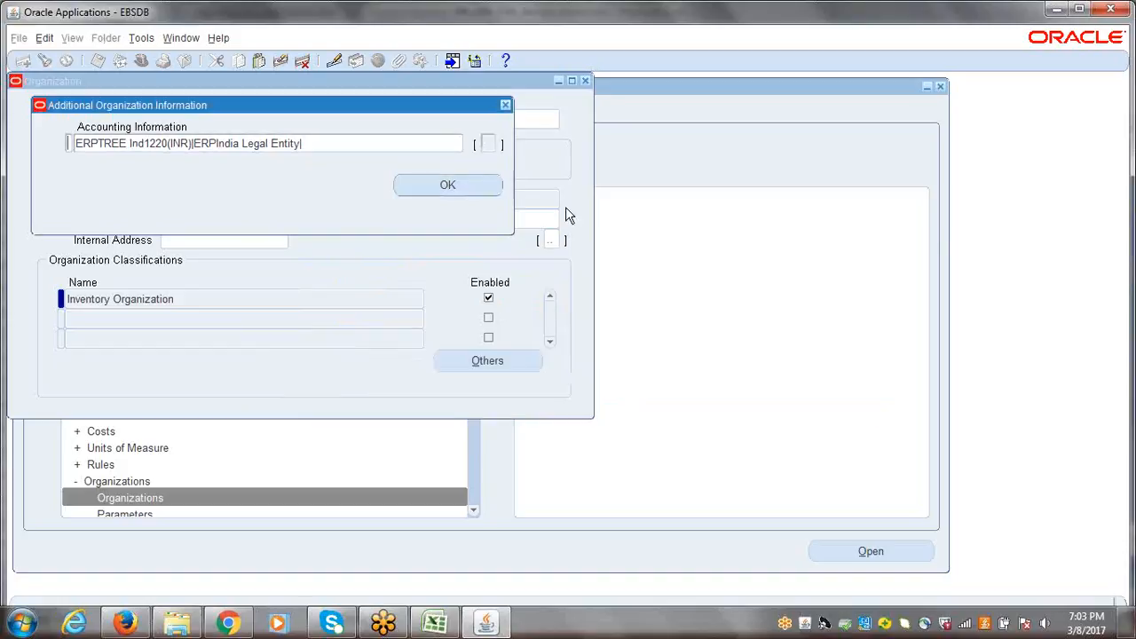
{"action": "left_click", "coordinate": [447, 185]}
Review the Inventory Information of the organization, including its costing information and other accounts, and close the parameters
{"action": "left_click", "coordinate": [473, 366]}
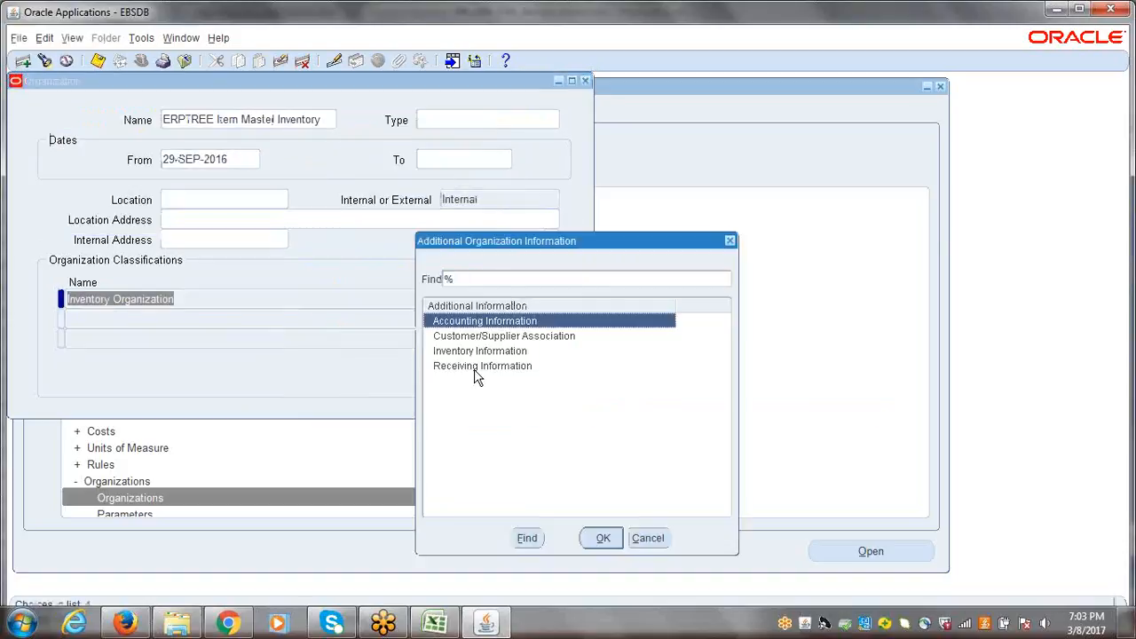
{"action": "left_click", "coordinate": [498, 352]}
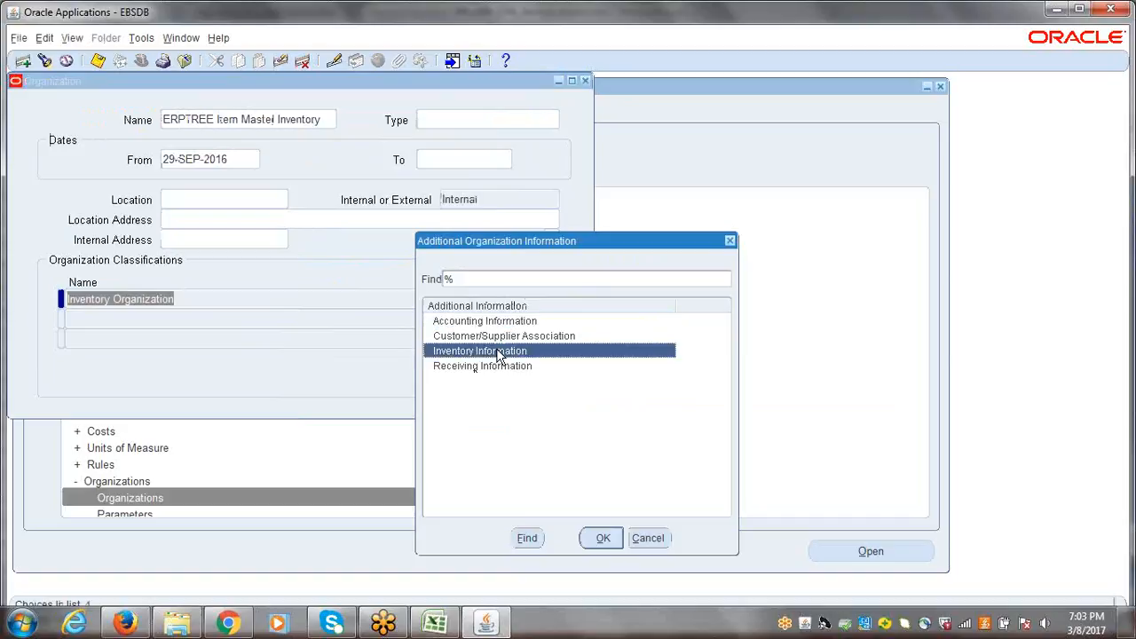
{"action": "left_click", "coordinate": [603, 540]}
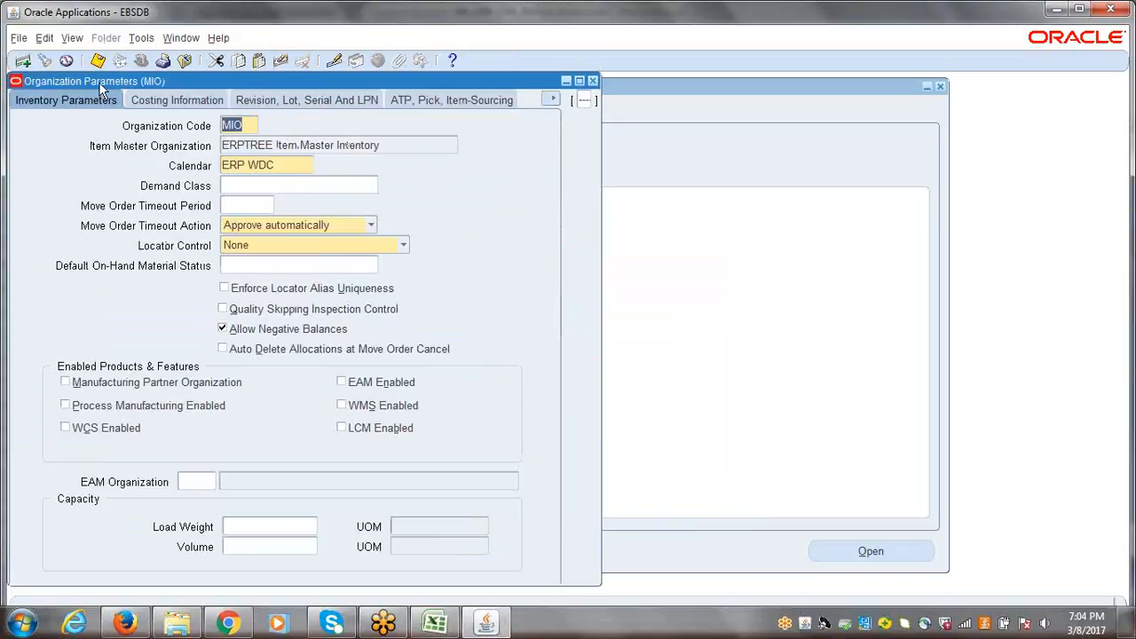
{"action": "left_click", "coordinate": [158, 99]}
{"action": "left_click", "coordinate": [552, 101]}
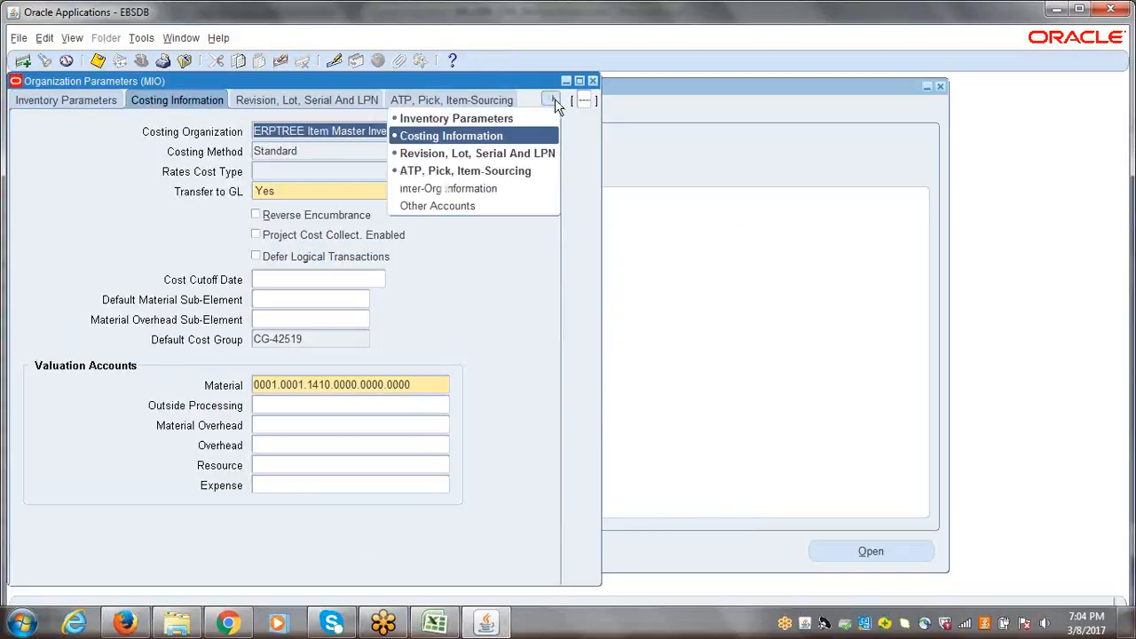
{"action": "left_click", "coordinate": [469, 205]}
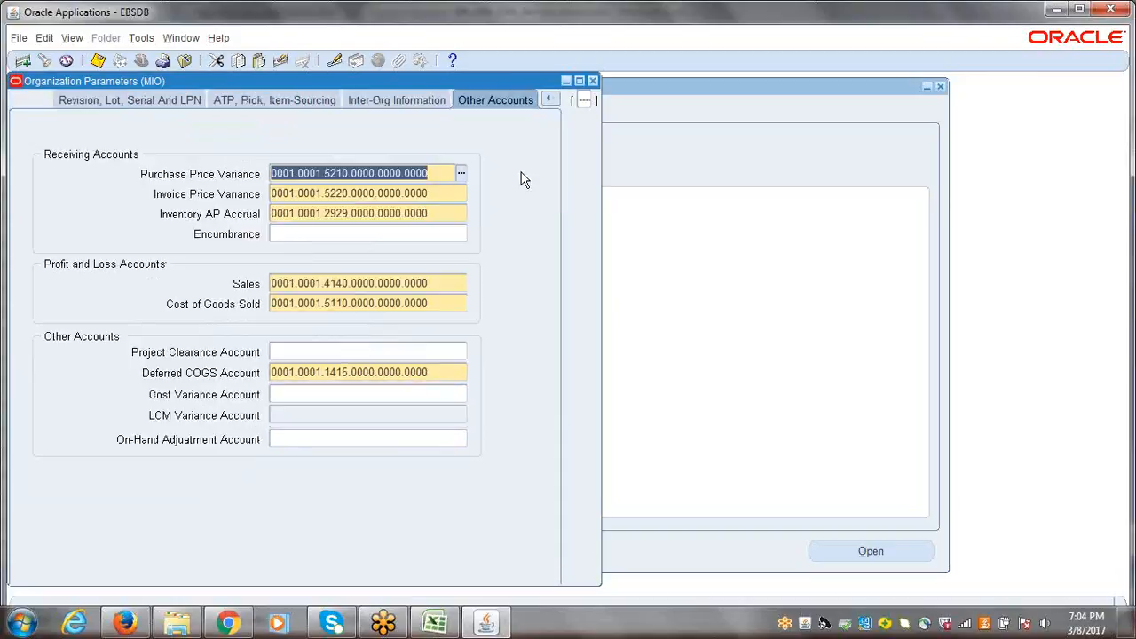
{"action": "left_click", "coordinate": [593, 81]}
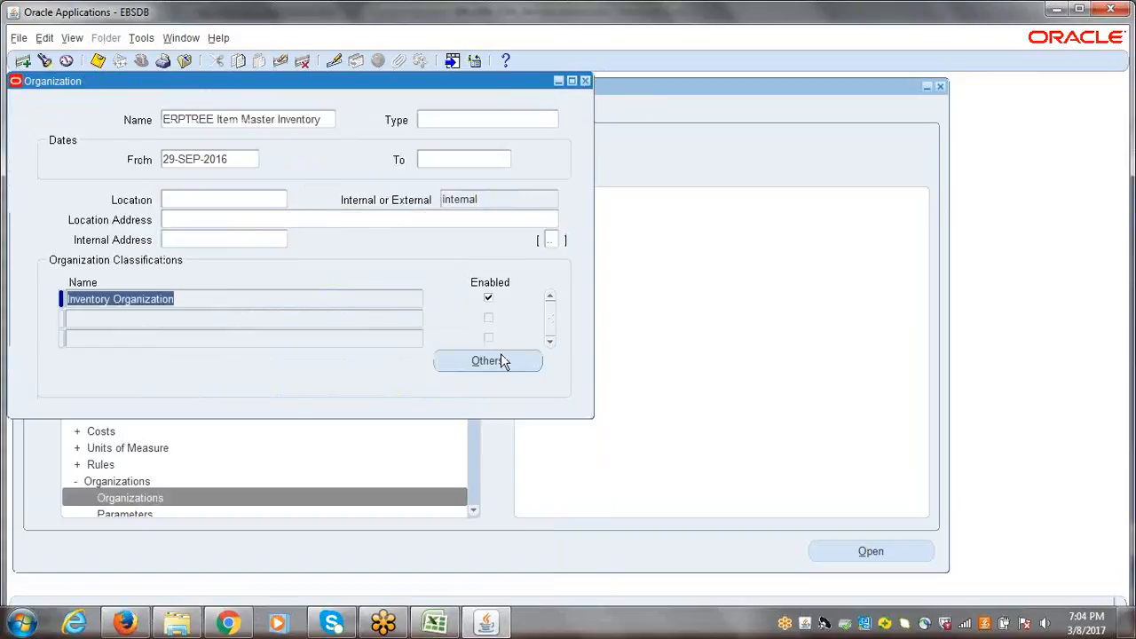
Open the Receiving Information of the Inventory Organization classification
{"action": "left_click", "coordinate": [469, 362]}
{"action": "left_click", "coordinate": [454, 367]}
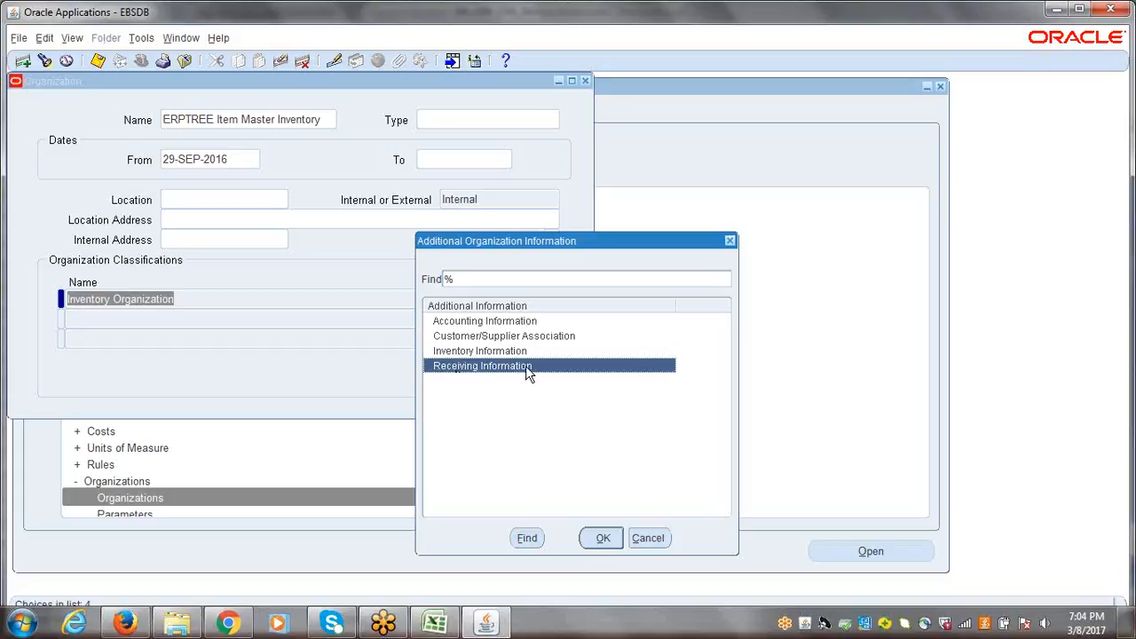
{"action": "left_click", "coordinate": [603, 539]}
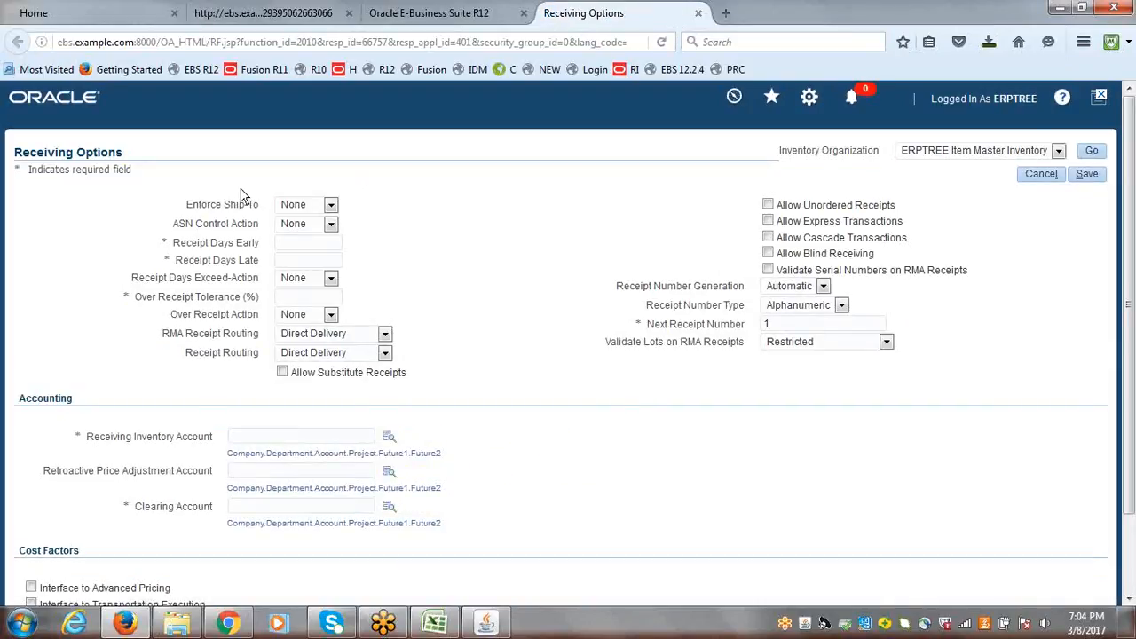
{"action": "left_click_drag", "start_coordinate": [14, 158], "coordinate": [124, 156]}
{"action": "left_click", "coordinate": [304, 142]}
{"action": "left_click_drag", "start_coordinate": [126, 155], "coordinate": [12, 160]}
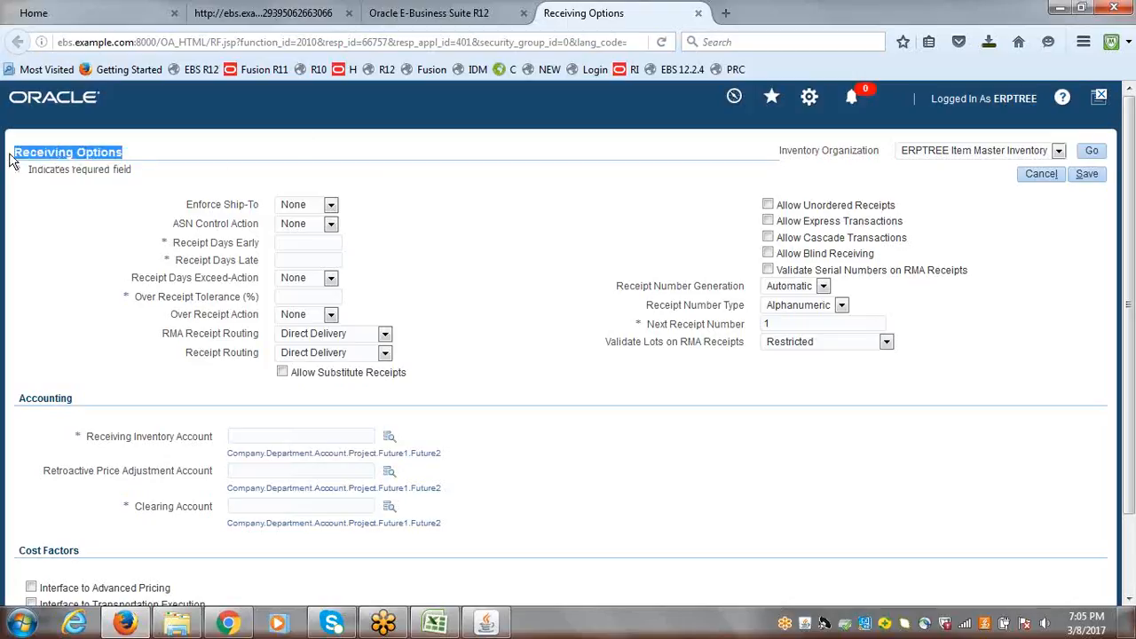
{"action": "left_click", "coordinate": [289, 142]}
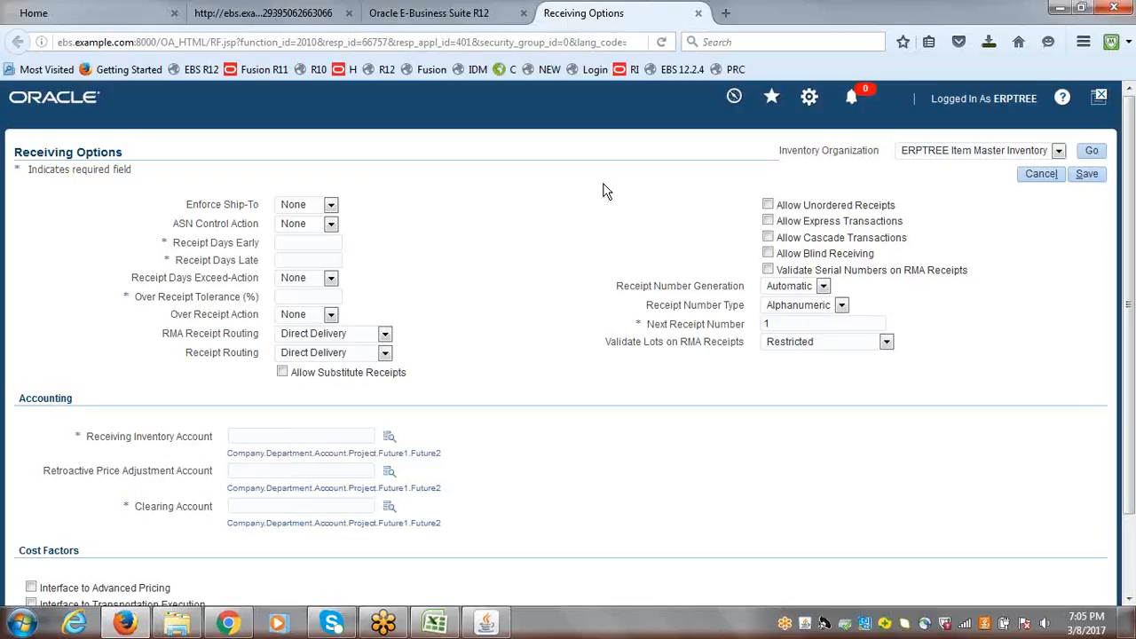
{"action": "left_click", "coordinate": [319, 242]}
{"action": "left_click_drag", "start_coordinate": [174, 244], "coordinate": [261, 245]}
{"action": "left_click_drag", "start_coordinate": [175, 260], "coordinate": [262, 268]}
{"action": "left_click", "coordinate": [286, 245]}
{"action": "type", "text": "5"}
{"action": "key", "text": "BackSpace"}
Enter 5 as the Receipt Days Late value in the receiving options
{"action": "left_click", "coordinate": [286, 260]}
{"action": "type", "text": "5"}
{"action": "left_click_drag", "start_coordinate": [175, 260], "coordinate": [263, 268]}
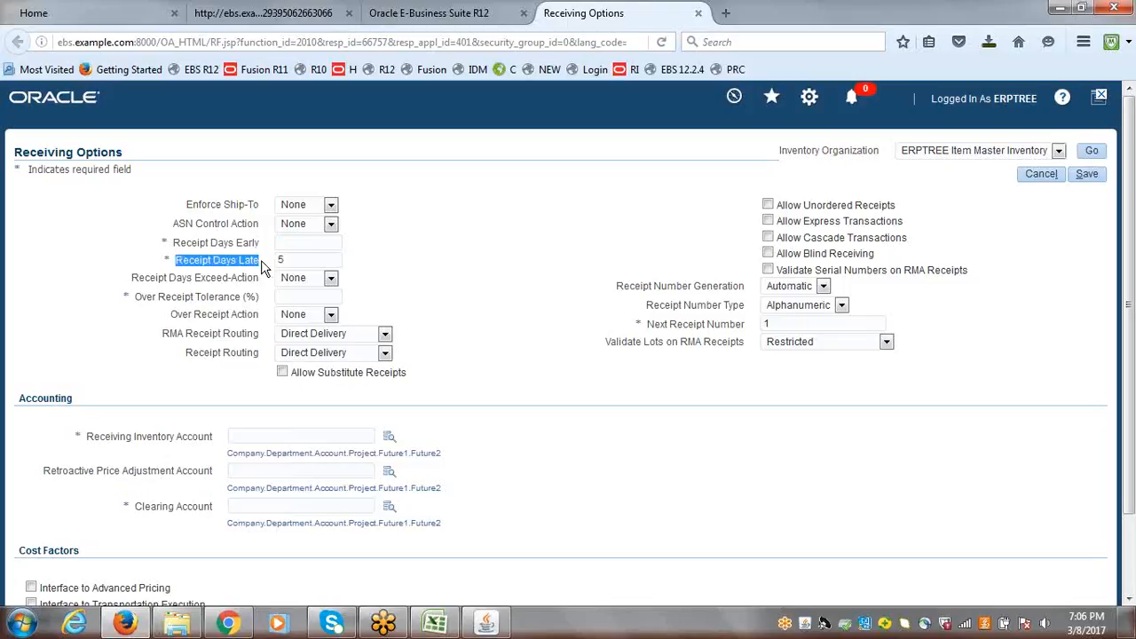
{"action": "left_click", "coordinate": [293, 260]}
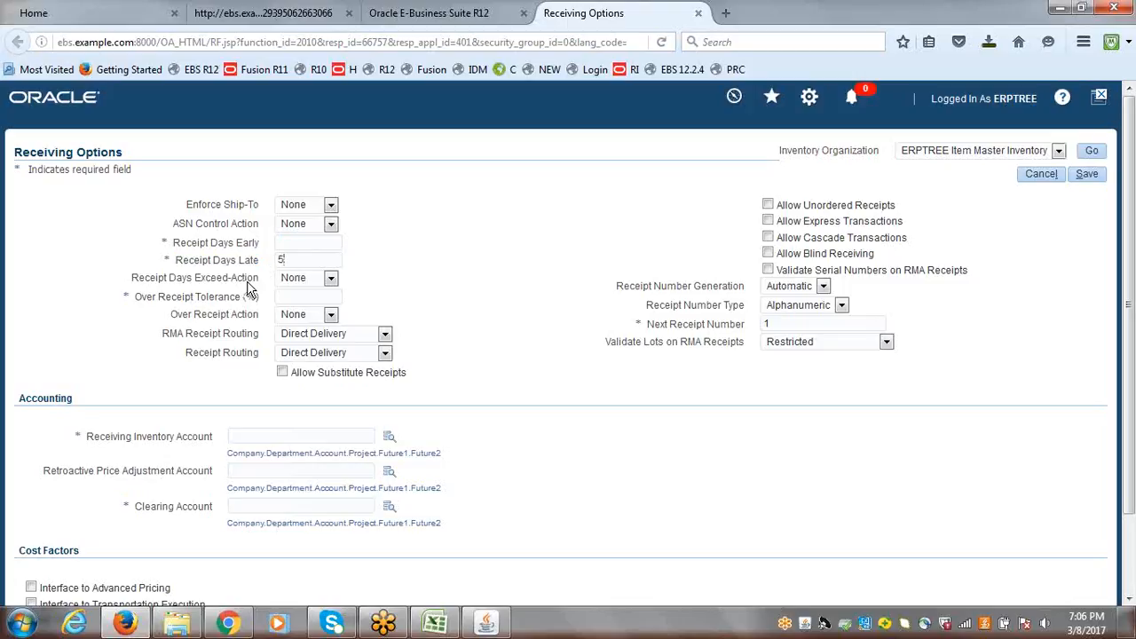
{"action": "left_click_drag", "start_coordinate": [305, 259], "coordinate": [265, 260]}
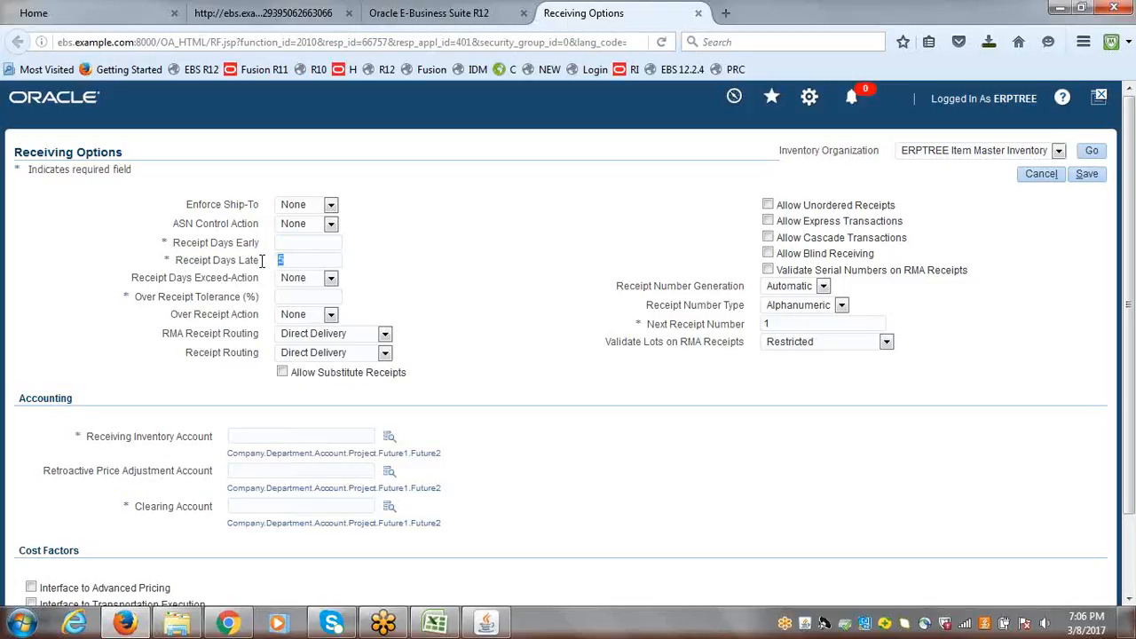
Set Receipt Days Early to 5 and the Receipt Days Exceed-Action to Warning in the receiving options
{"action": "left_click", "coordinate": [330, 279]}
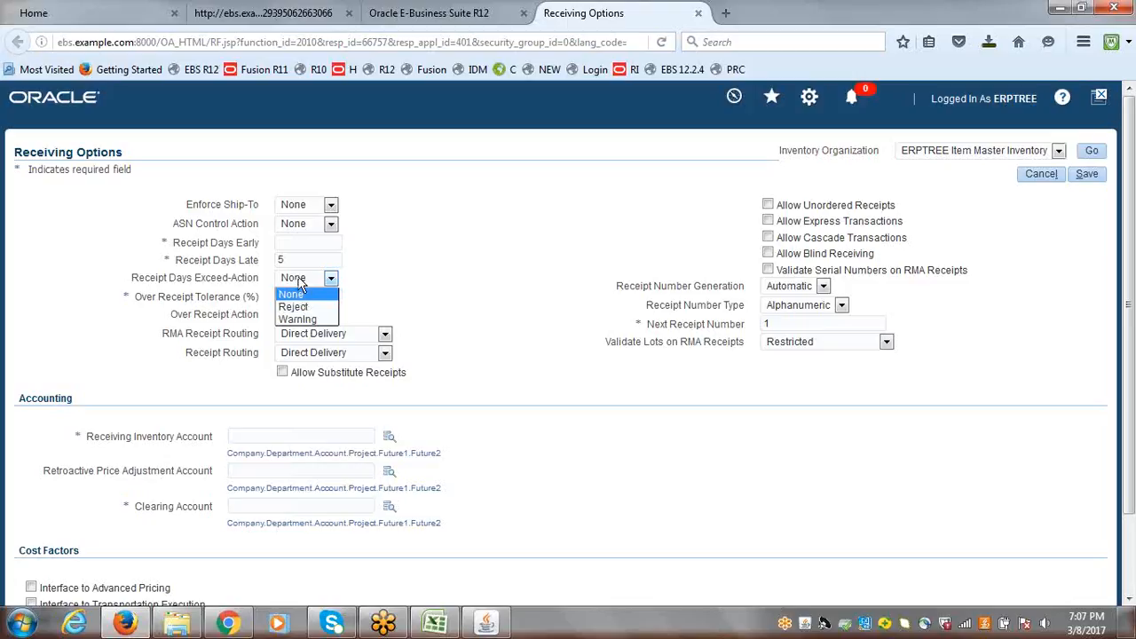
{"action": "left_click", "coordinate": [297, 246]}
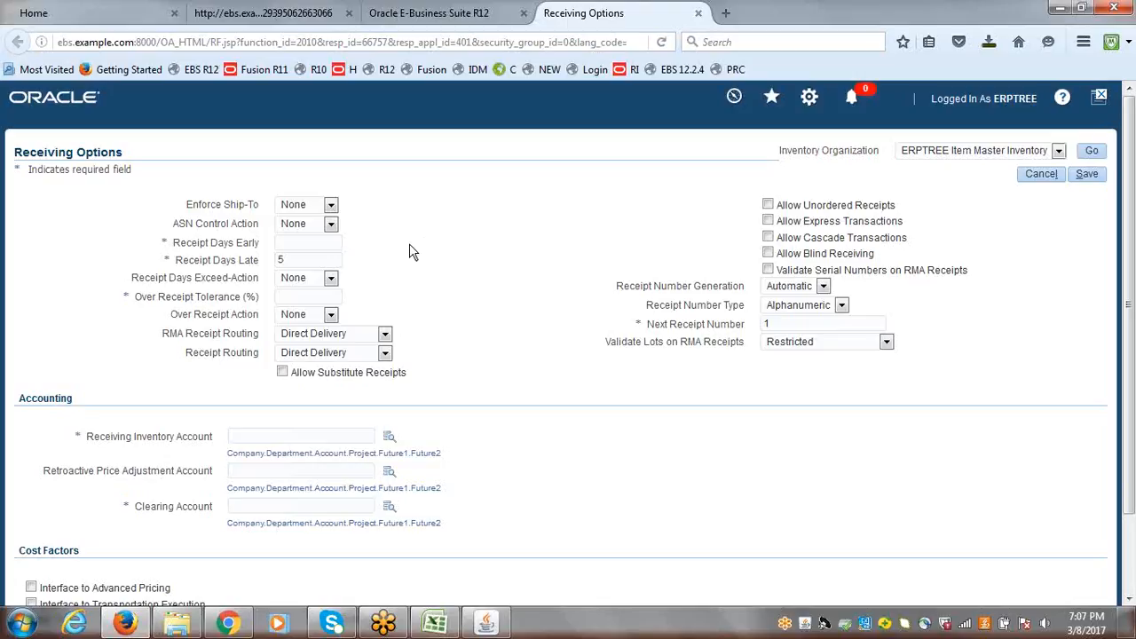
{"action": "type", "text": "5"}
{"action": "left_click", "coordinate": [329, 278]}
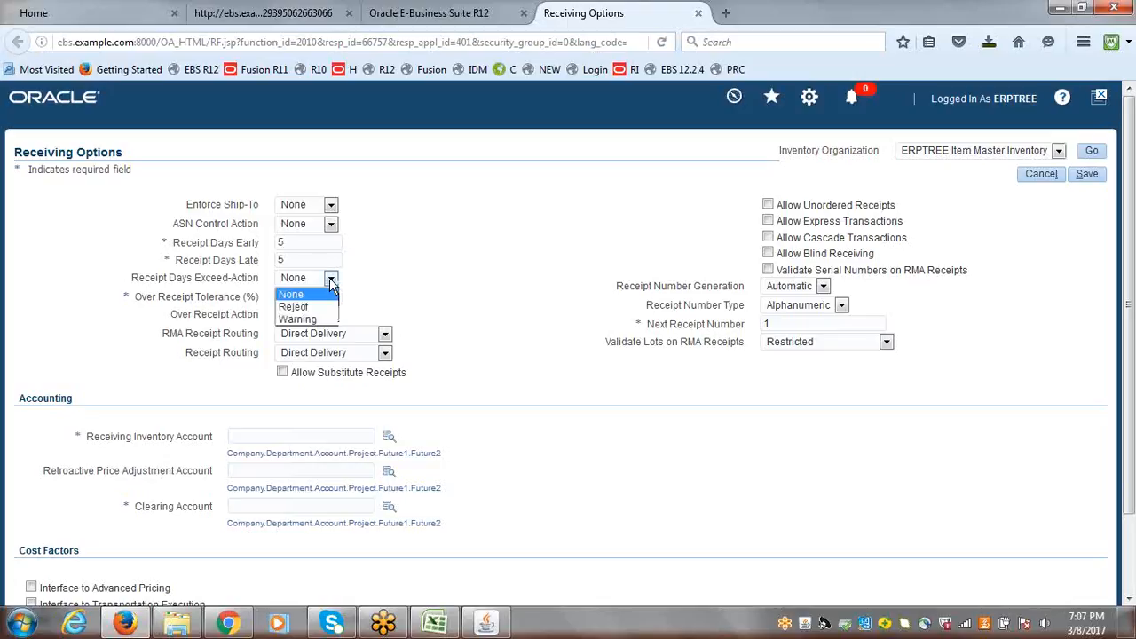
{"action": "left_click", "coordinate": [301, 321]}
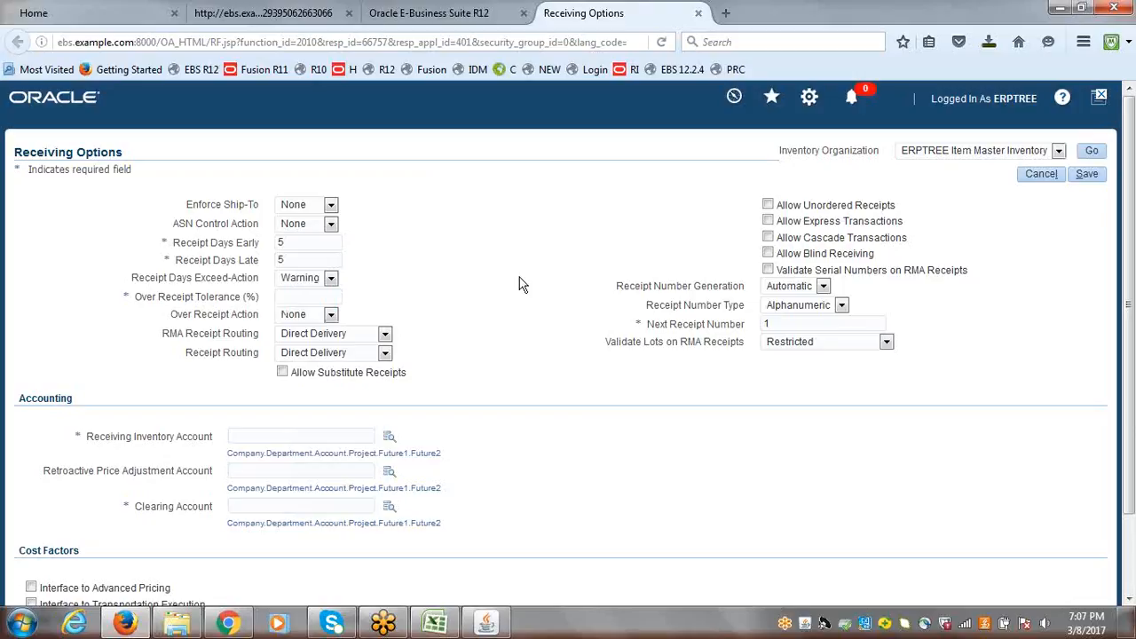
Change the Receipt Days Exceed-Action to Reject and Receipt Days Early to 10
{"action": "left_click", "coordinate": [330, 278]}
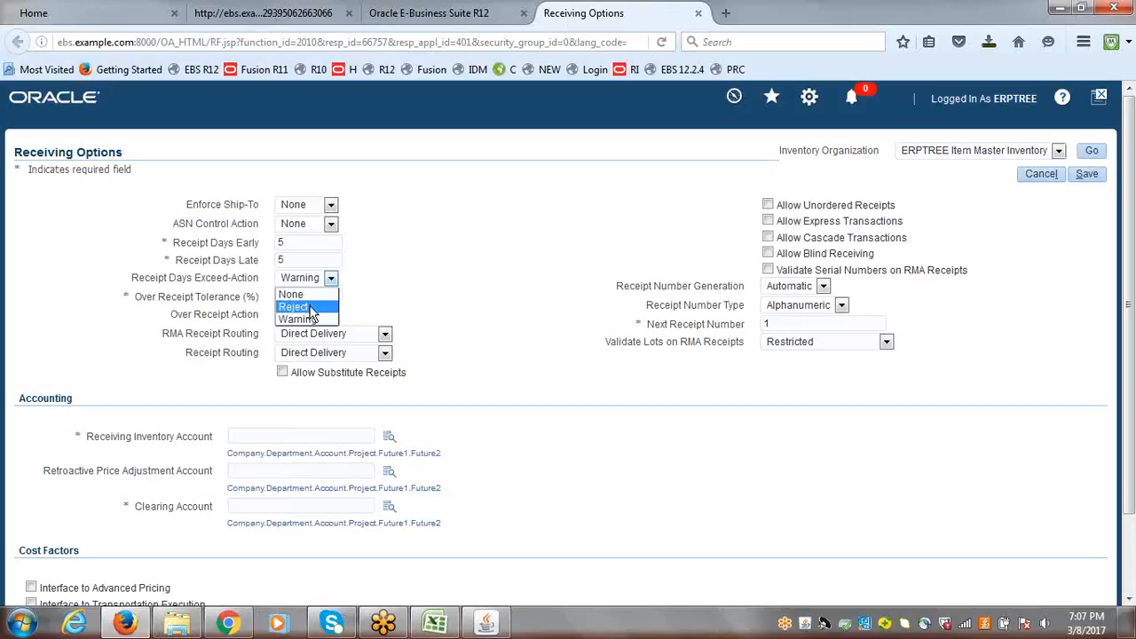
{"action": "left_click", "coordinate": [310, 309]}
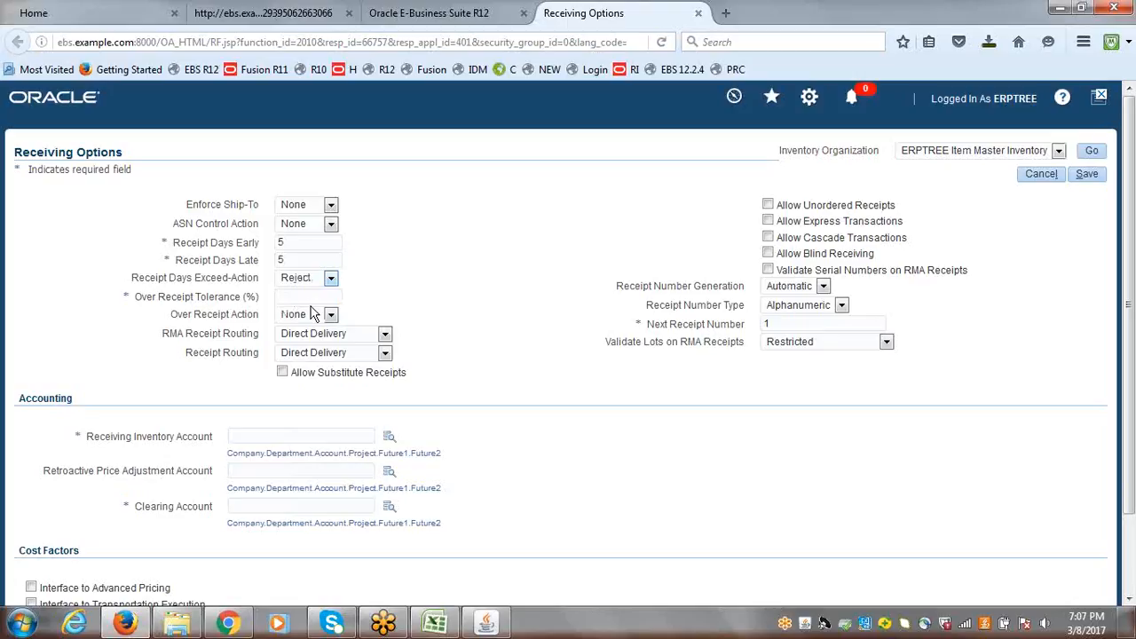
{"action": "double_click", "coordinate": [280, 243]}
{"action": "type", "text": "10"}
{"action": "double_click", "coordinate": [283, 261]}
{"action": "left_click", "coordinate": [301, 262]}
{"action": "double_click", "coordinate": [283, 241]}
{"action": "left_click", "coordinate": [399, 240]}
Enter an Over Receipt Tolerance of 5% with Warning as the Over Receipt Action
{"action": "left_click_drag", "start_coordinate": [134, 297], "coordinate": [240, 302]}
{"action": "left_click", "coordinate": [241, 302]}
{"action": "type", "text": "5"}
{"action": "left_click", "coordinate": [330, 317]}
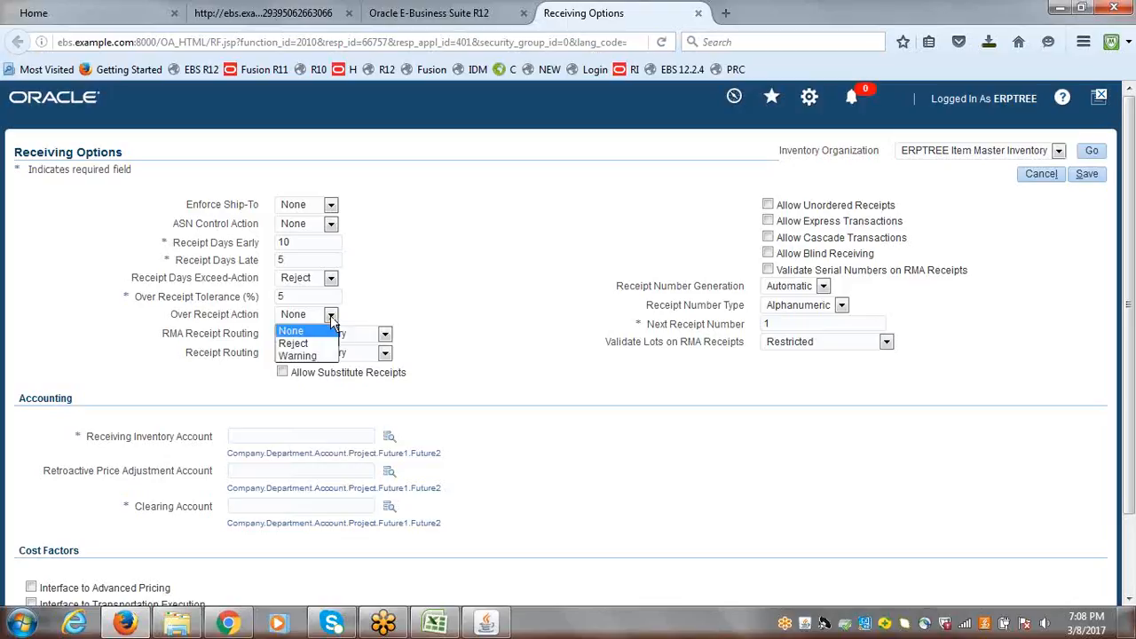
{"action": "left_click", "coordinate": [302, 356]}
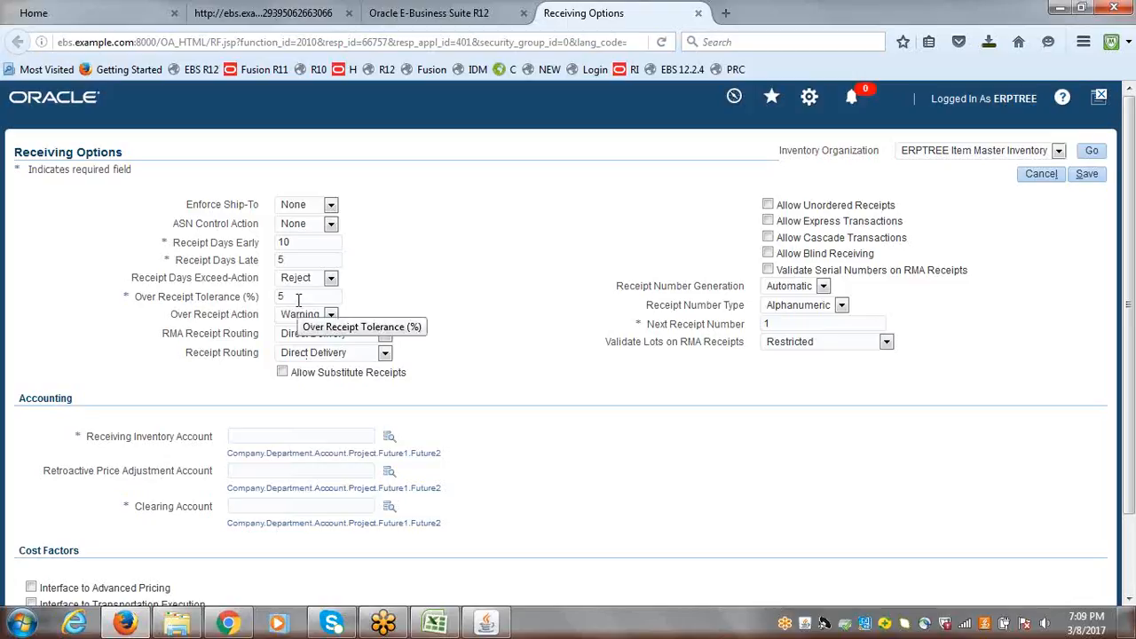
Change the Over Receipt Action to Reject and the Over Receipt Tolerance to 10%
{"action": "left_click", "coordinate": [330, 315]}
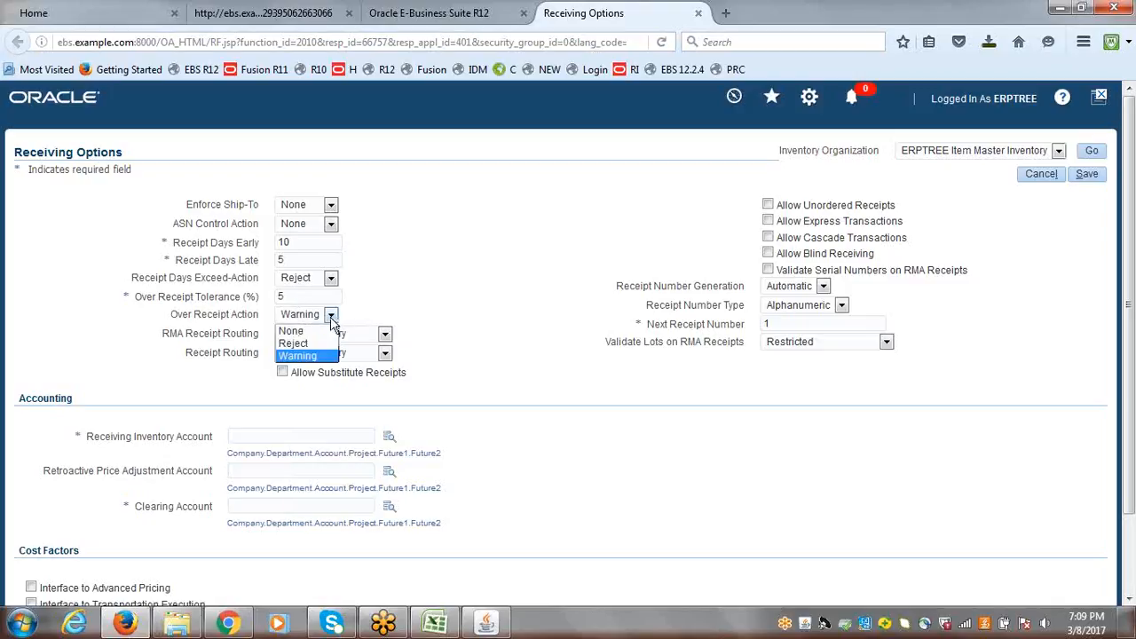
{"action": "left_click", "coordinate": [309, 346]}
{"action": "left_click_drag", "start_coordinate": [304, 295], "coordinate": [266, 298]}
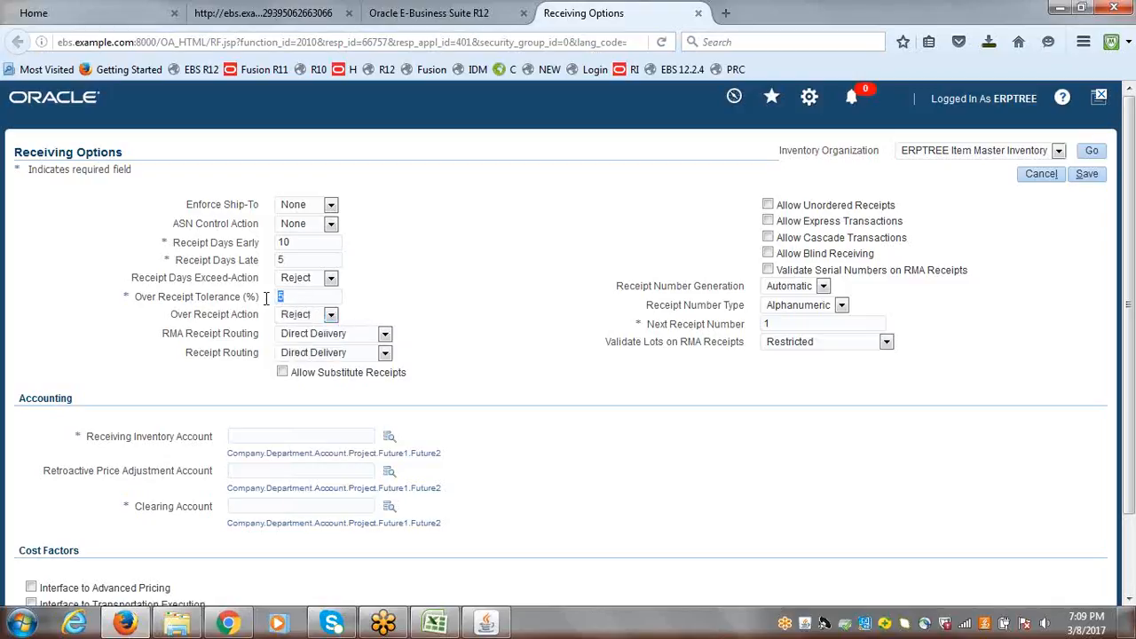
{"action": "type", "text": "10"}
{"action": "left_click_drag", "start_coordinate": [170, 314], "coordinate": [263, 326]}
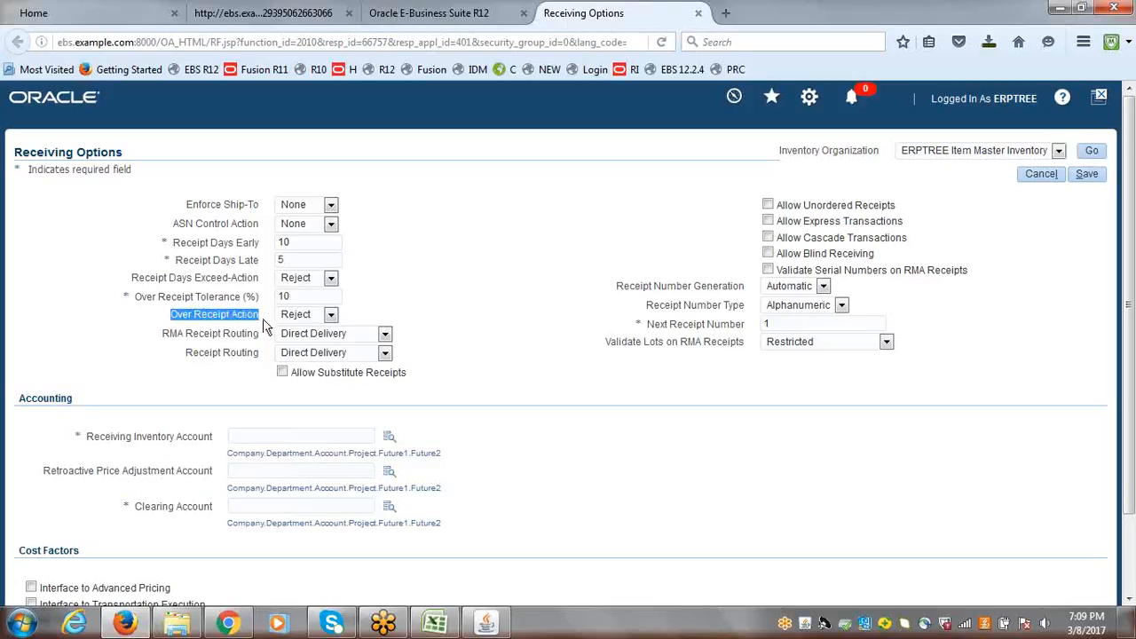
{"action": "left_click", "coordinate": [378, 308]}
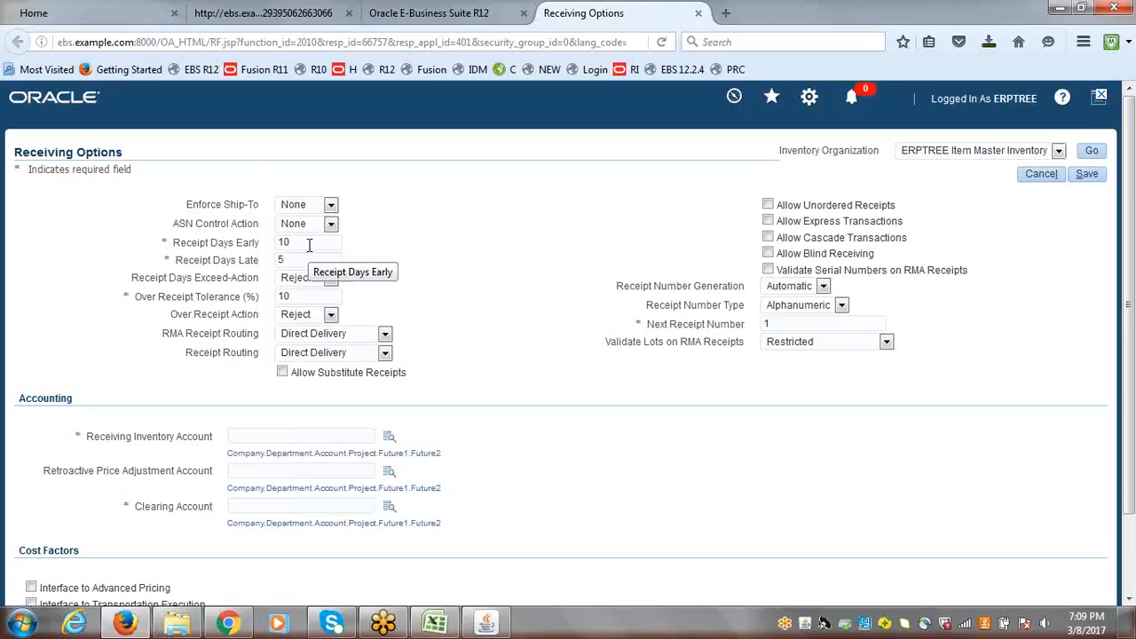
Set Receipt Days Early and Receipt Days Late to 0, and the Receipt Days Exceed-Action to None
{"action": "left_click_drag", "start_coordinate": [311, 245], "coordinate": [250, 247]}
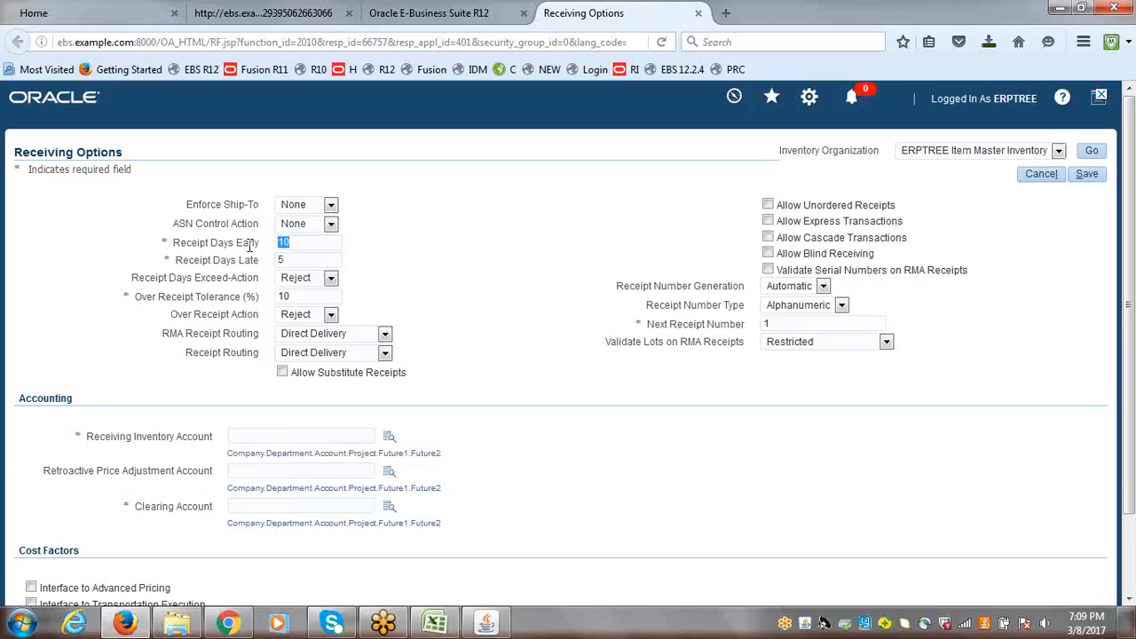
{"action": "type", "text": "0"}
{"action": "left_click_drag", "start_coordinate": [305, 260], "coordinate": [268, 260]}
{"action": "type", "text": "0"}
{"action": "left_click", "coordinate": [331, 279]}
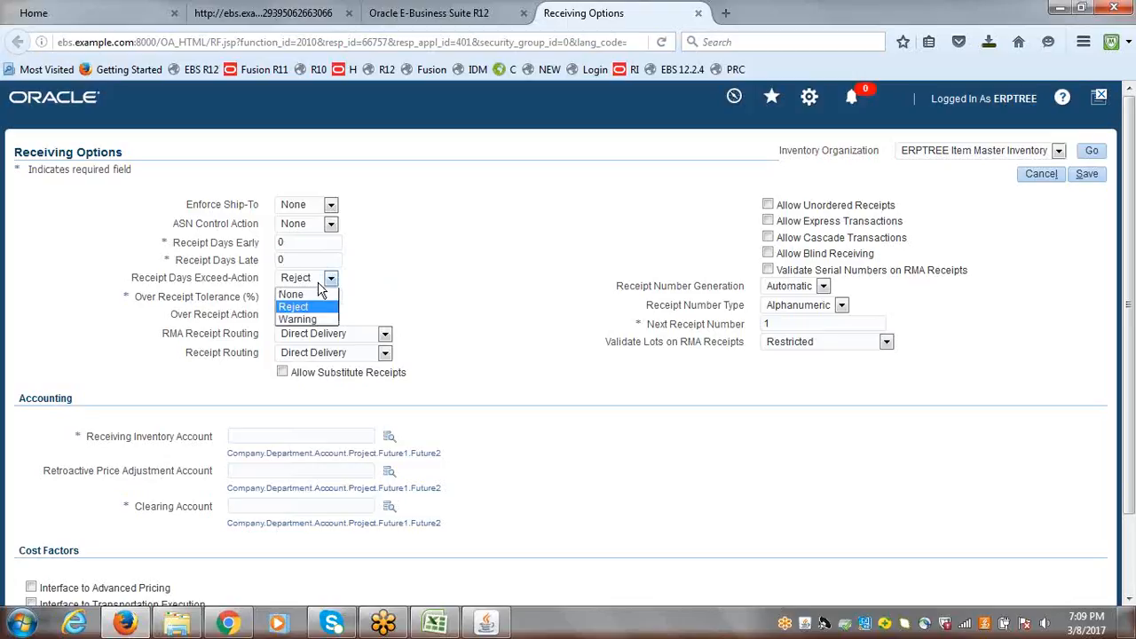
{"action": "left_click", "coordinate": [311, 294]}
Set the Over Receipt Tolerance to 0% and the Over Receipt Action to None
{"action": "left_click_drag", "start_coordinate": [320, 302], "coordinate": [238, 310]}
{"action": "type", "text": "0"}
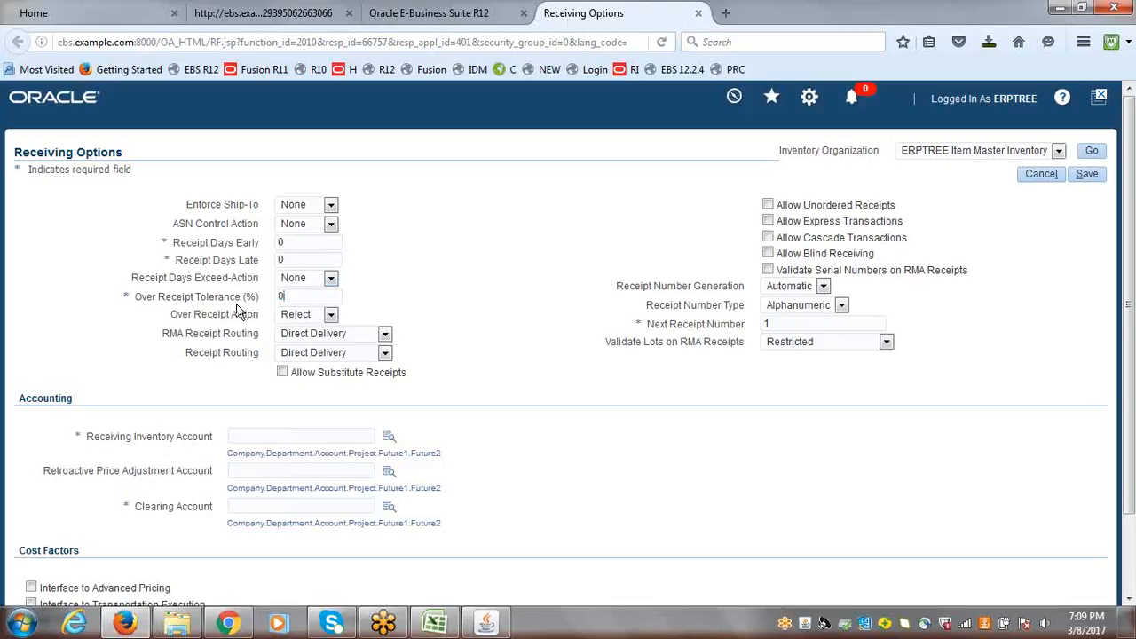
{"action": "left_click", "coordinate": [330, 314]}
{"action": "left_click", "coordinate": [306, 328]}
Try 1001 as the Next Receipt Number and set it back to 1
{"action": "left_click_drag", "start_coordinate": [647, 325], "coordinate": [739, 330]}
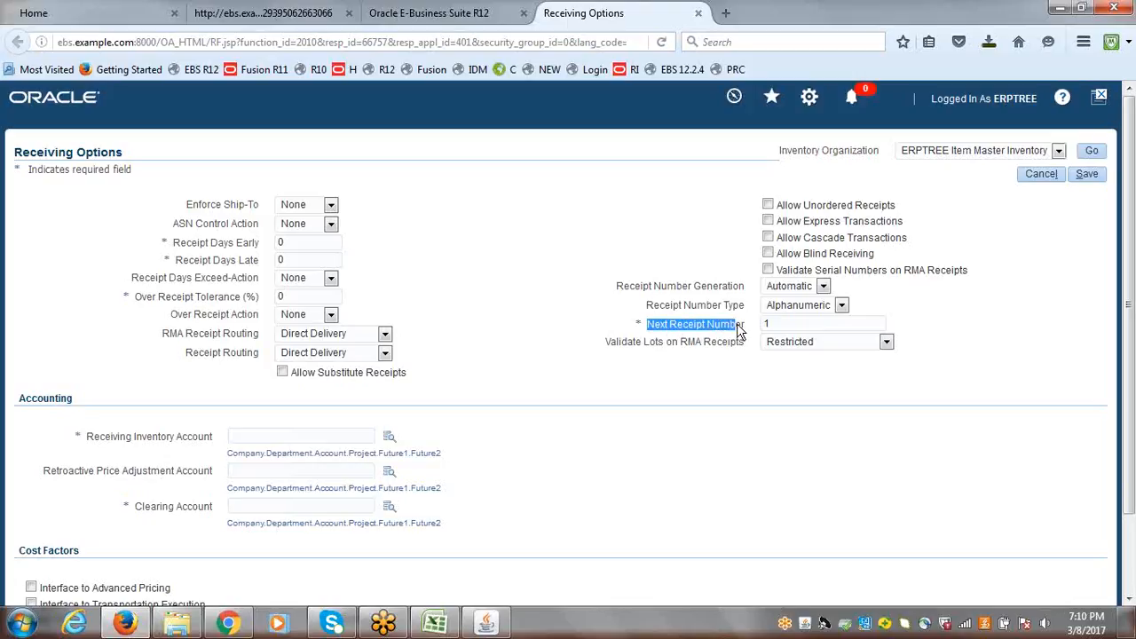
{"action": "left_click", "coordinate": [773, 324]}
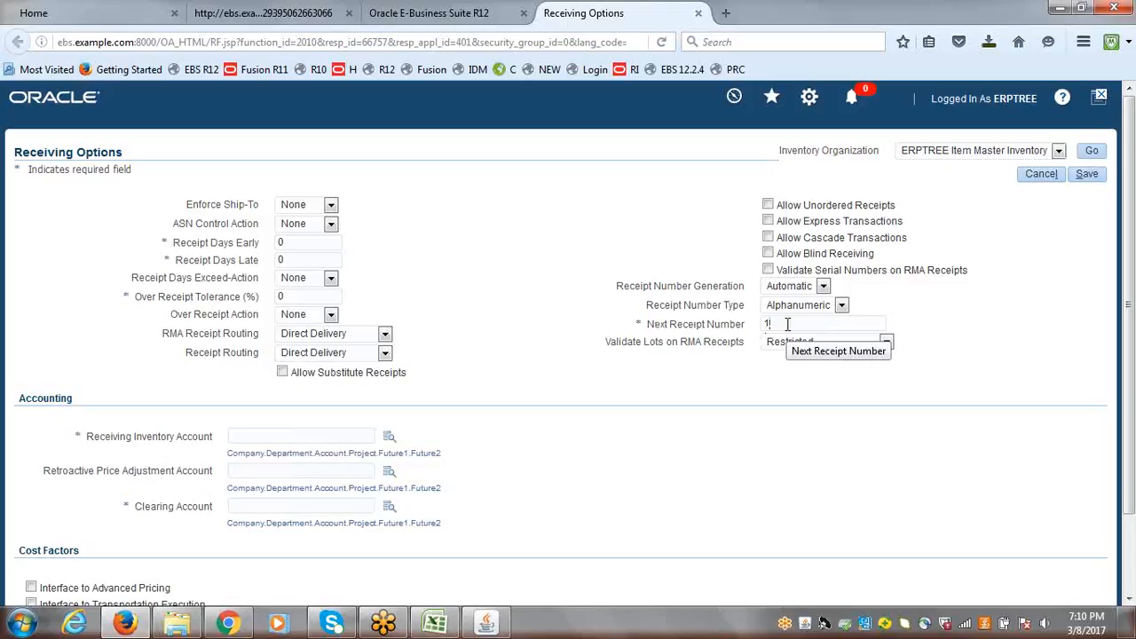
{"action": "key", "text": "BackSpace"}
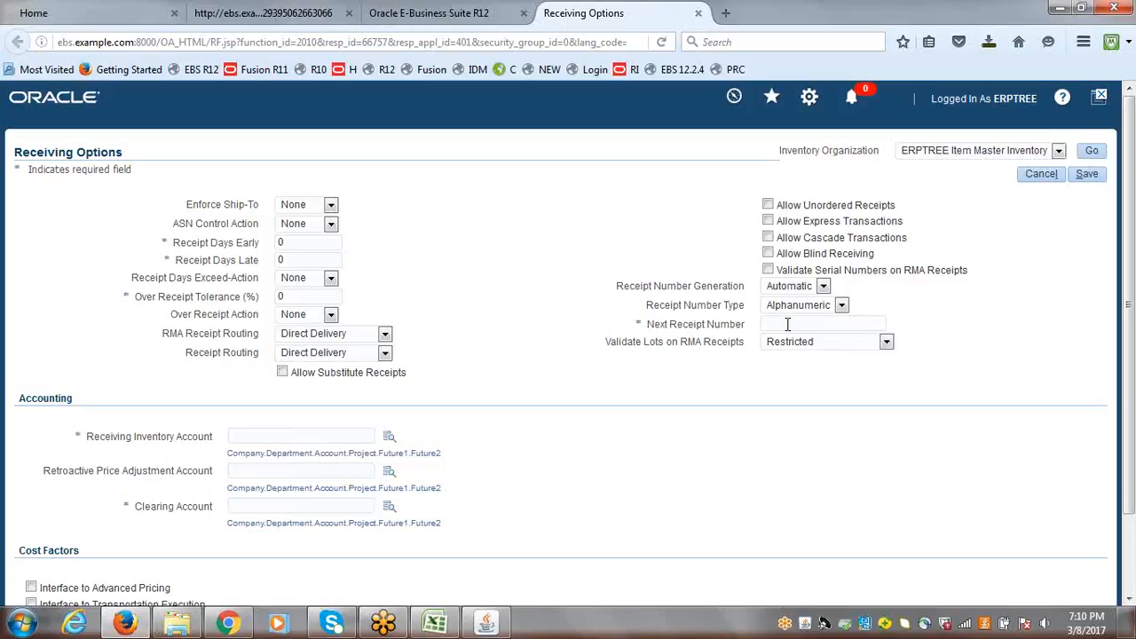
{"action": "type", "text": "111"}
{"action": "key", "text": "BackSpace"}
{"action": "key", "text": "BackSpace"}
{"action": "type", "text": "001"}
{"action": "left_click_drag", "start_coordinate": [795, 324], "coordinate": [762, 324]}
{"action": "type", "text": "1"}
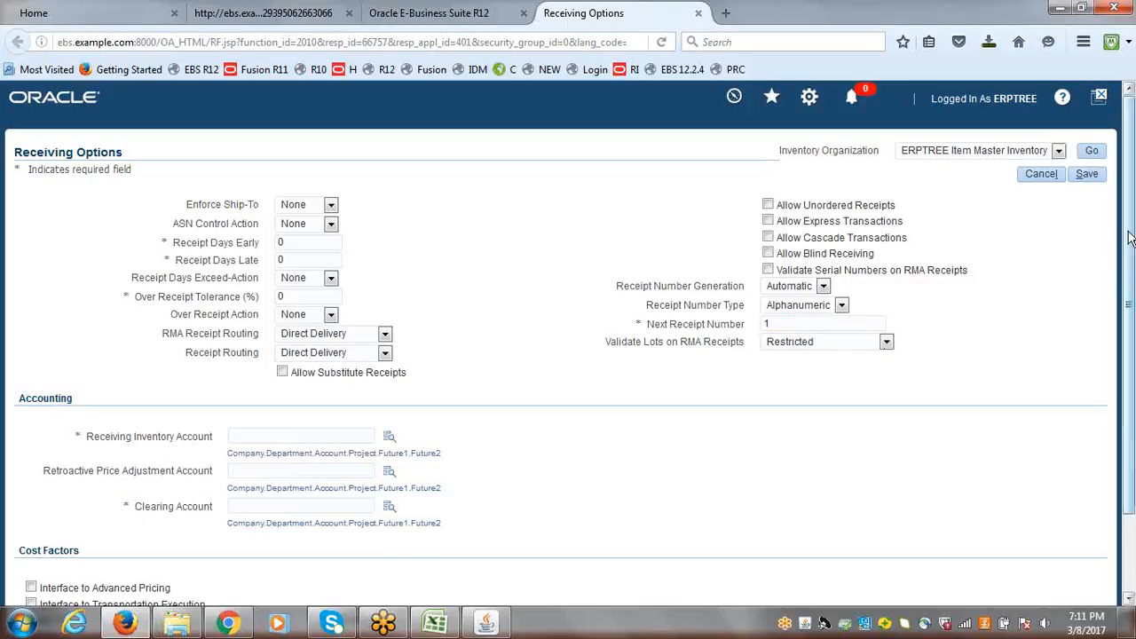
Open the account combination search for the Receiving Inventory Account in the Accounting section
{"action": "left_click_drag", "start_coordinate": [1130, 241], "coordinate": [1132, 289]}
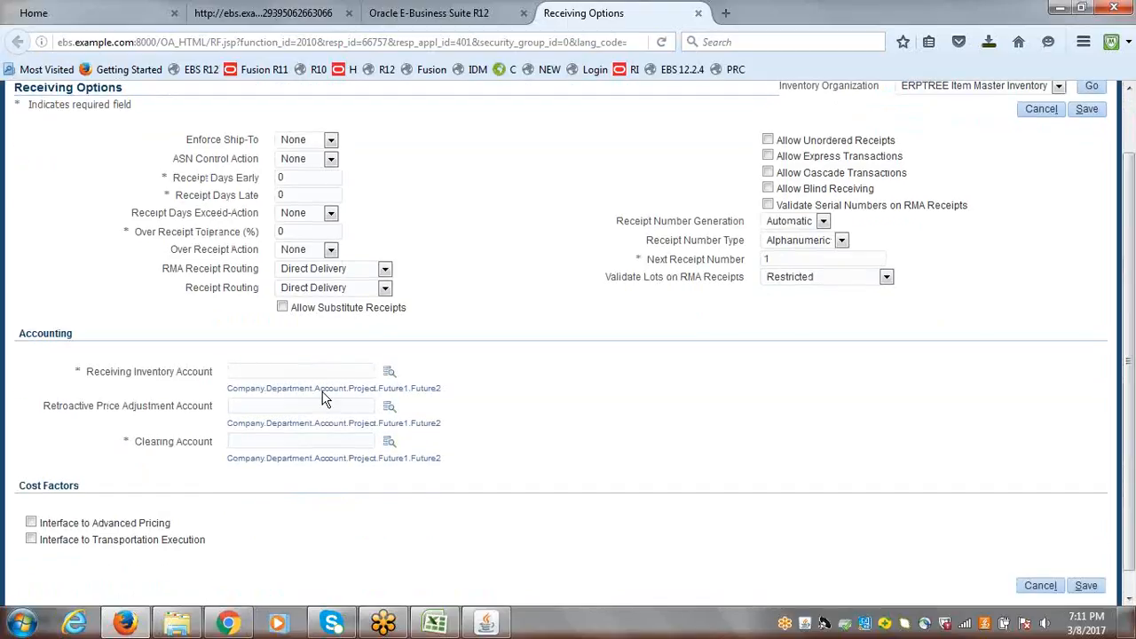
{"action": "left_click_drag", "start_coordinate": [76, 371], "coordinate": [206, 404]}
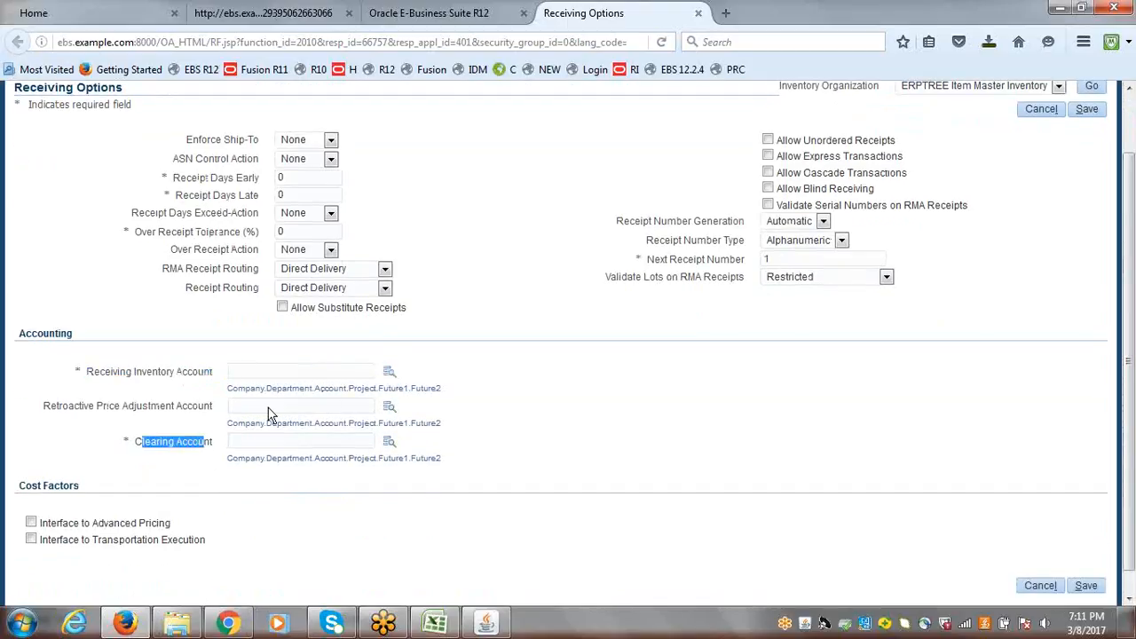
{"action": "left_click", "coordinate": [283, 377]}
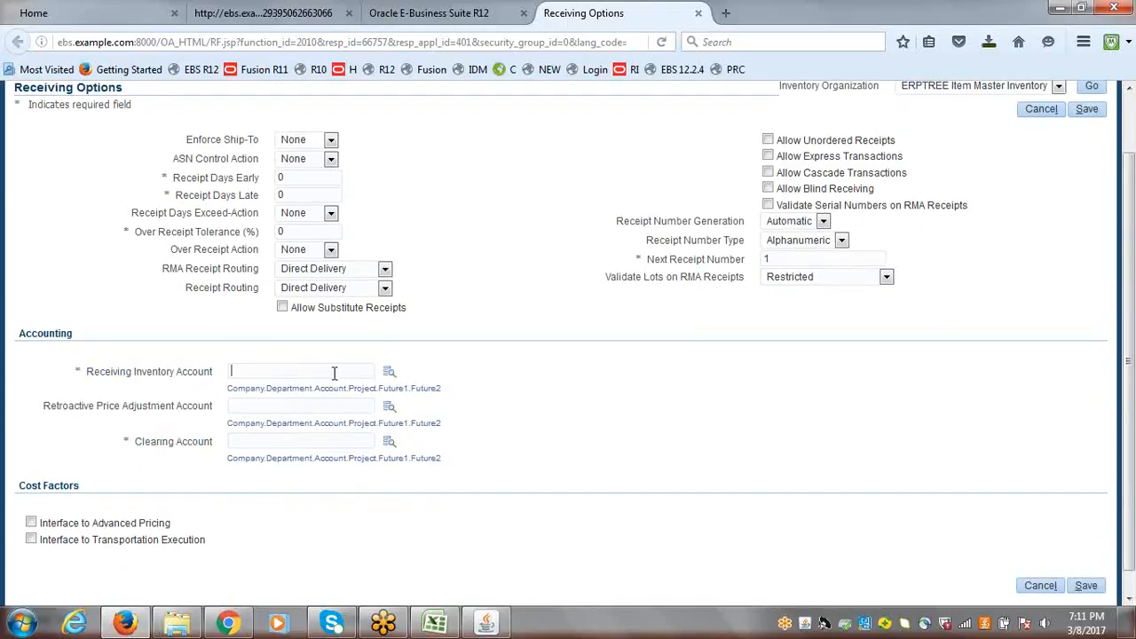
{"action": "left_click", "coordinate": [388, 376]}
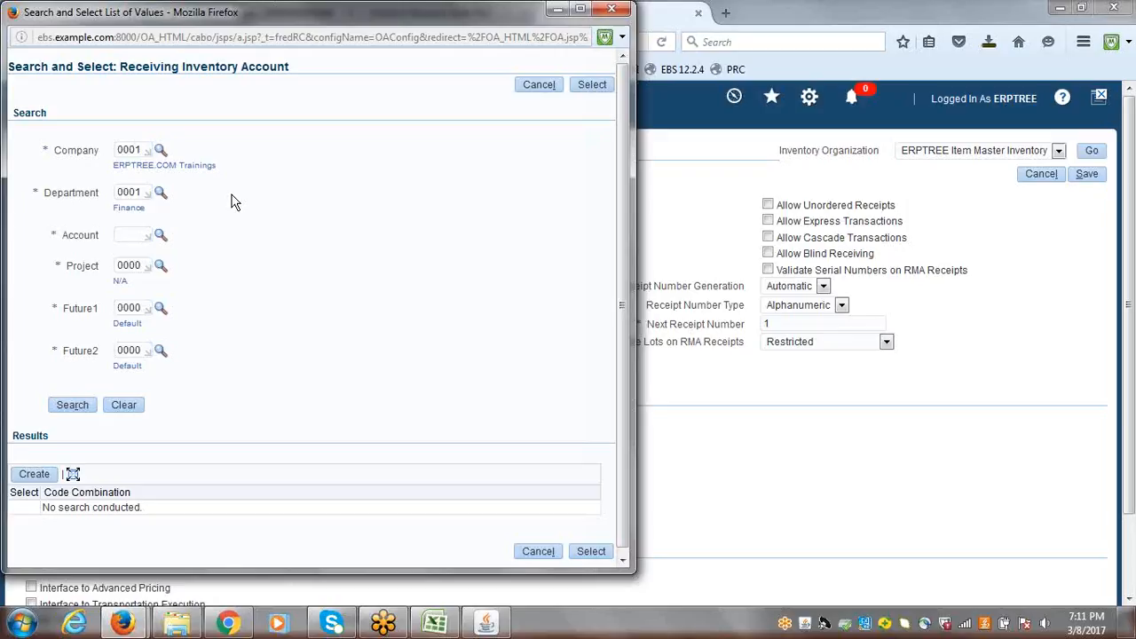
Search the Account segment values by description for "Inventory R" and leave the list without choosing one
{"action": "left_click", "coordinate": [160, 237]}
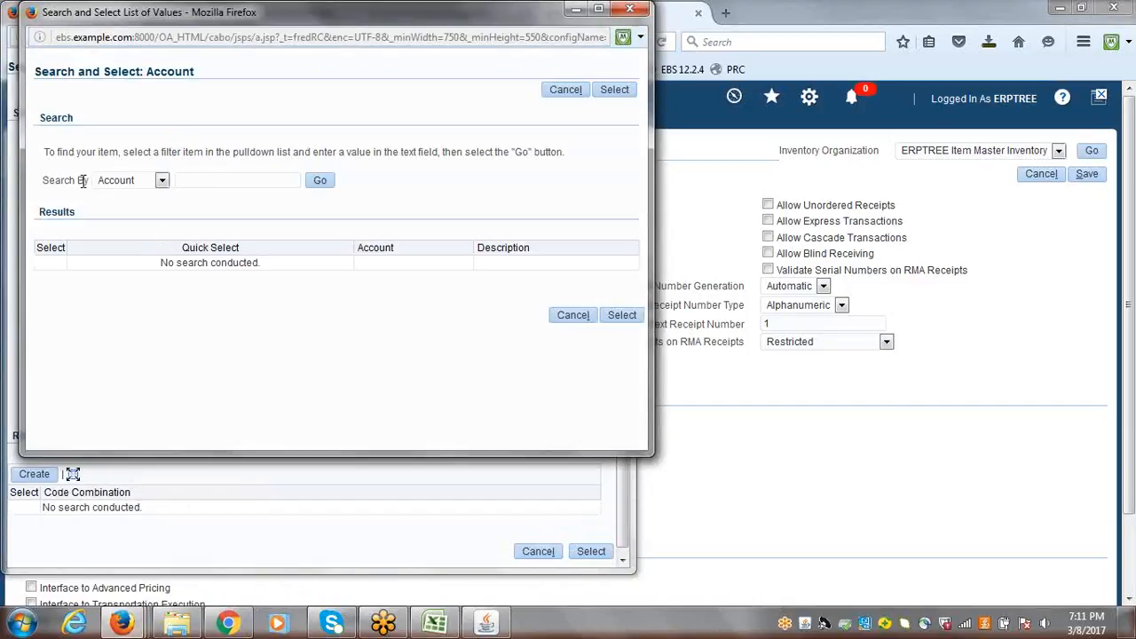
{"action": "left_click", "coordinate": [163, 181]}
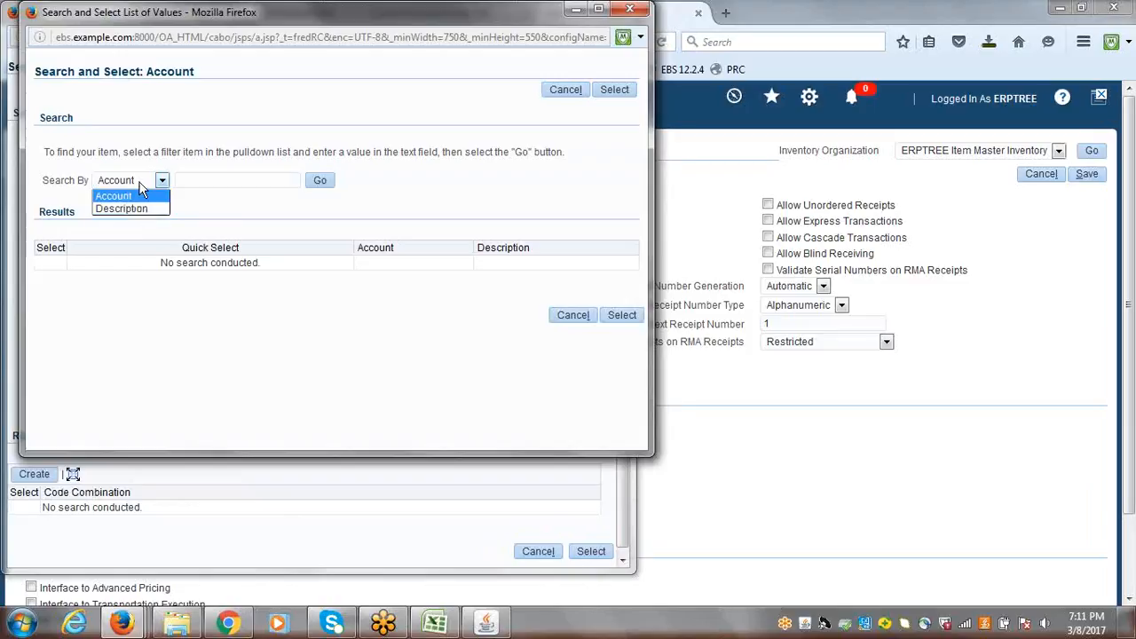
{"action": "left_click", "coordinate": [149, 210]}
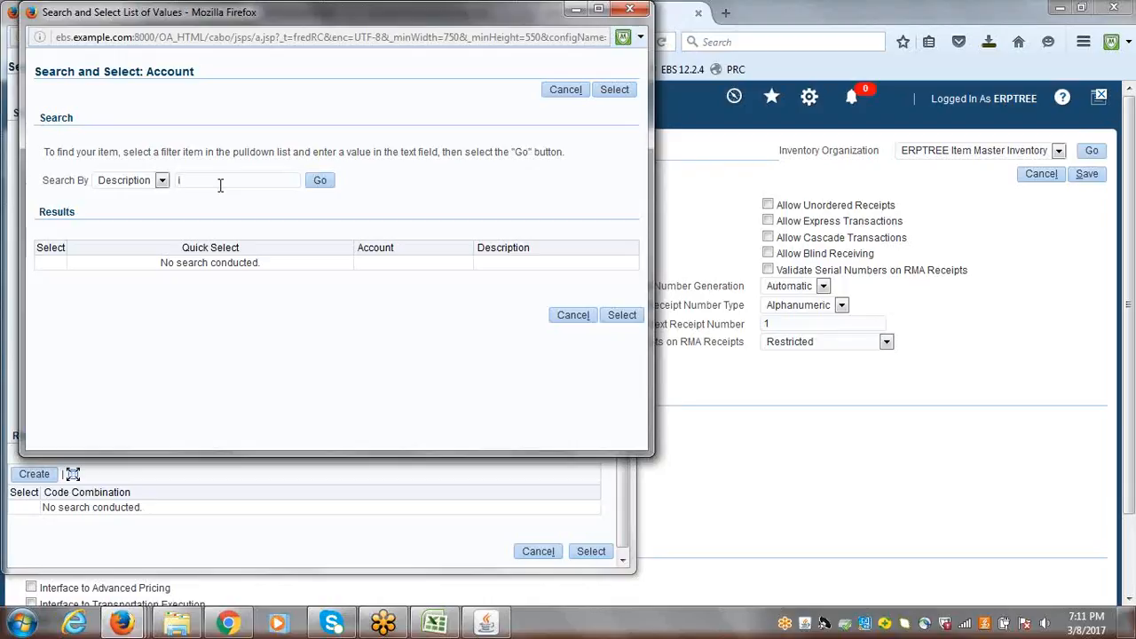
{"action": "type", "text": "inventory R"}
{"action": "left_click", "coordinate": [320, 182]}
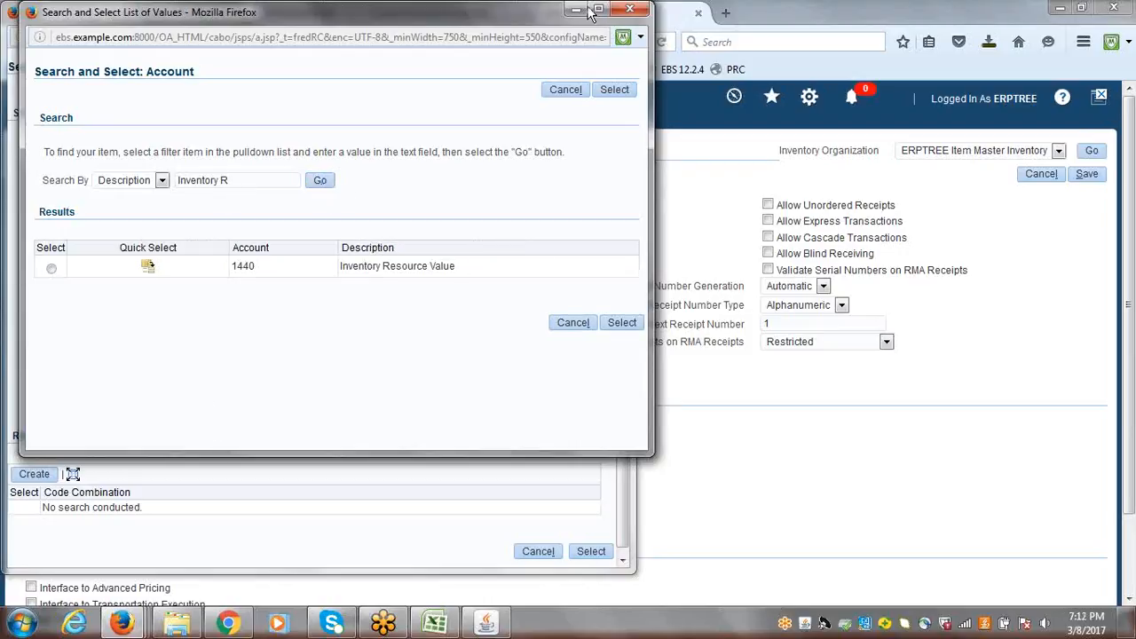
{"action": "left_click_drag", "start_coordinate": [502, 17], "coordinate": [542, 149]}
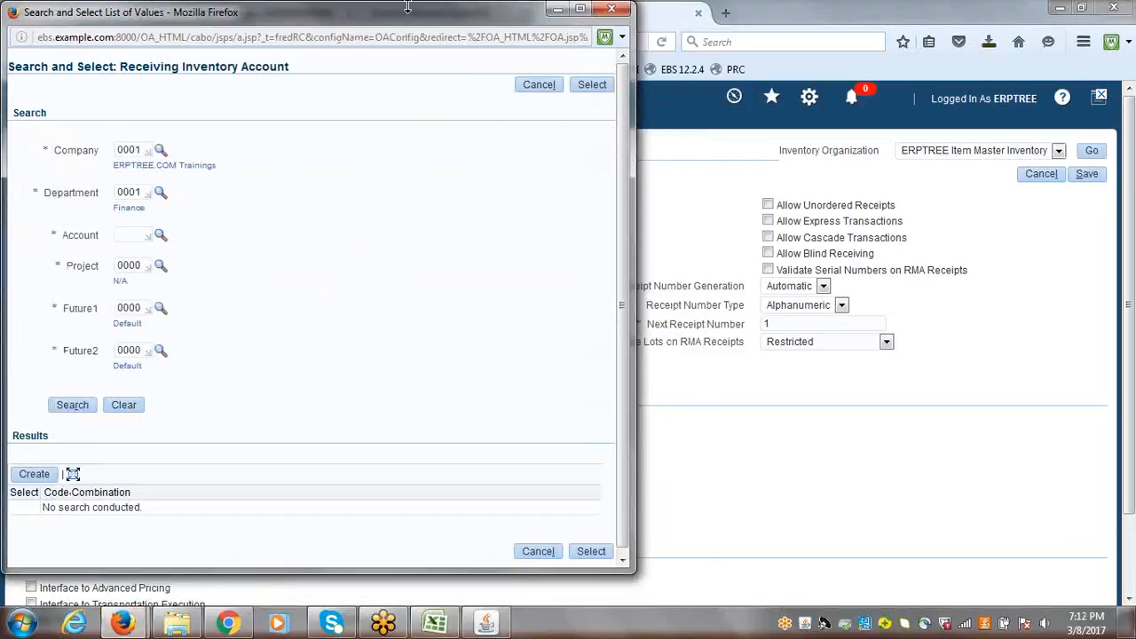
Search the Account segment values by description for "Receiving inv" and choose account 1477, Receiving Inventory
{"action": "left_click_drag", "start_coordinate": [478, 35], "coordinate": [544, 33]}
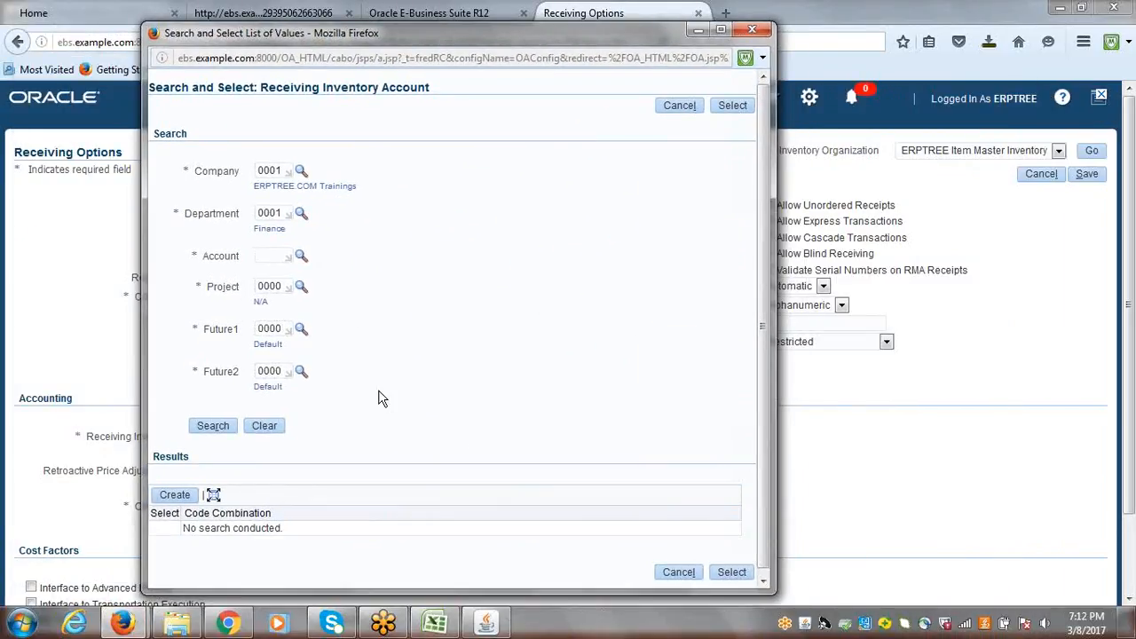
{"action": "left_click", "coordinate": [300, 257]}
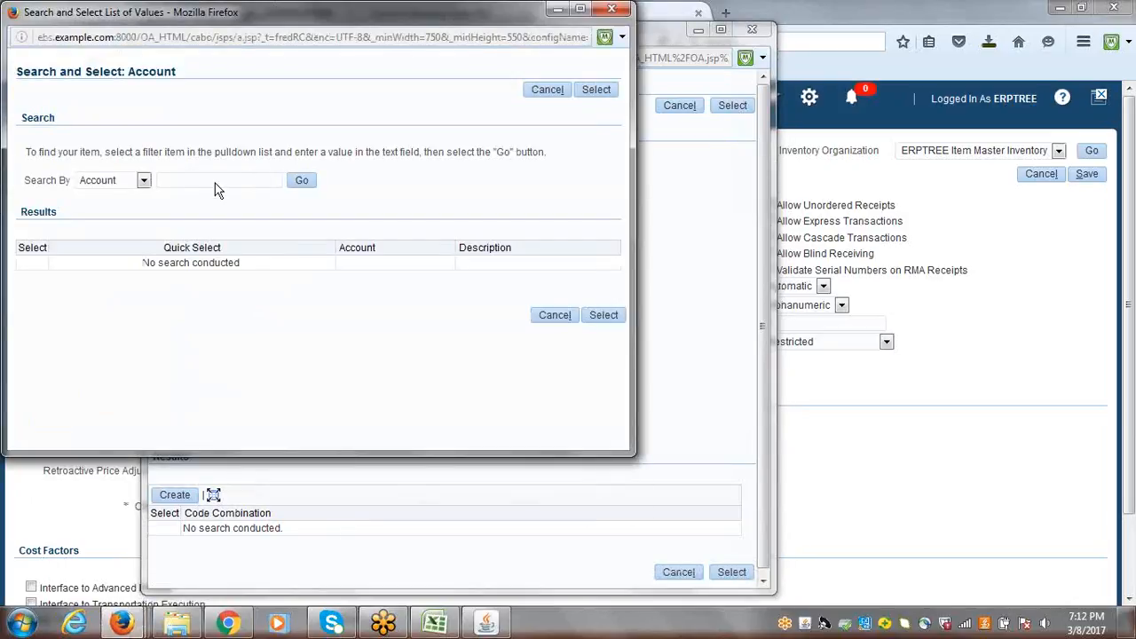
{"action": "left_click", "coordinate": [143, 180]}
{"action": "left_click", "coordinate": [124, 211]}
{"action": "type", "text": "Receiving inv"}
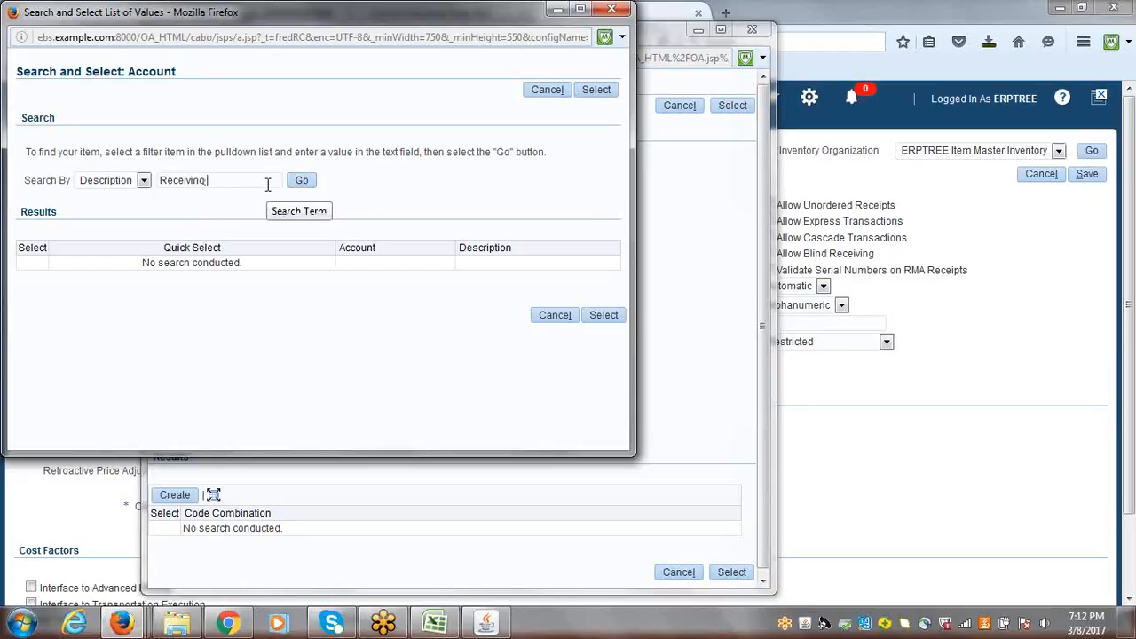
{"action": "left_click", "coordinate": [313, 191]}
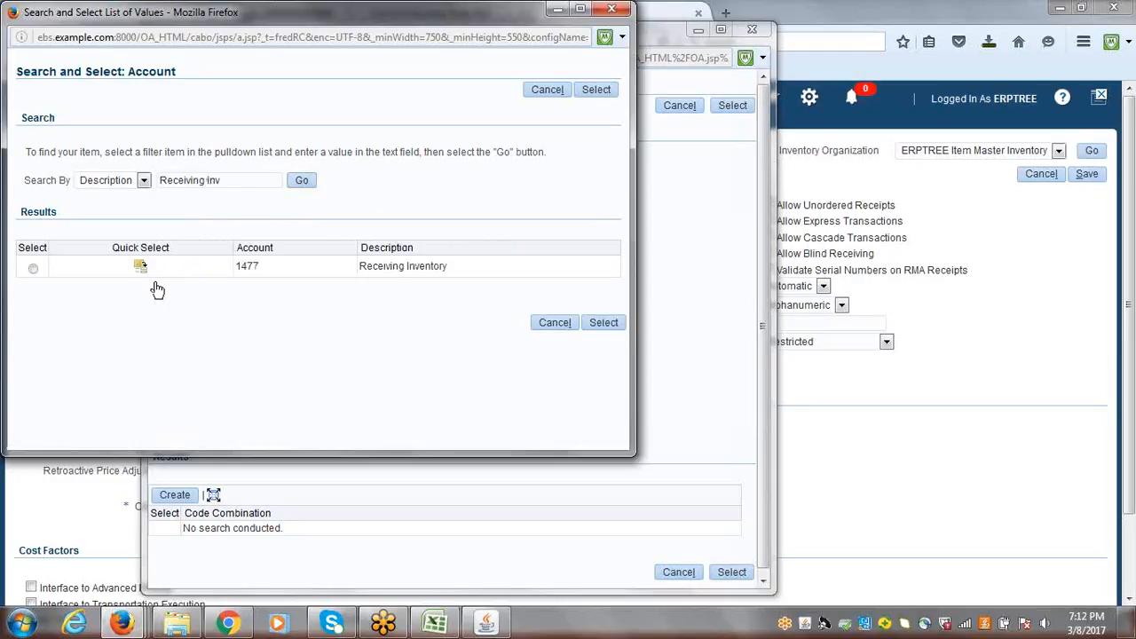
{"action": "left_click", "coordinate": [139, 269]}
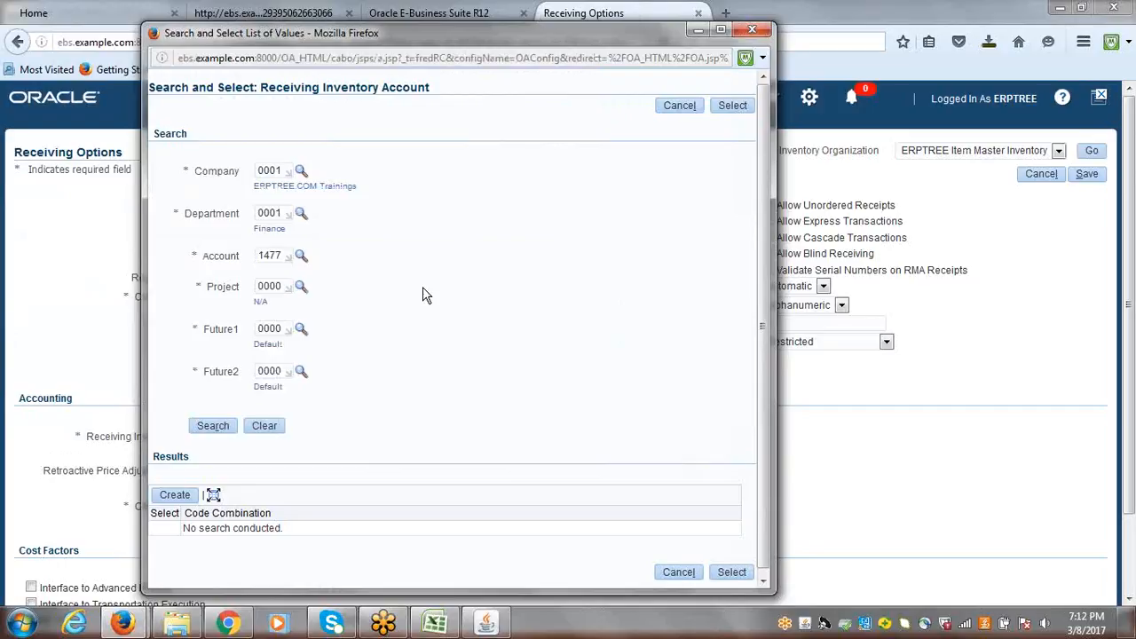
Create the code combination 0001.0001.1477.0000.0000.0000 and select it as the Receiving Inventory Account
{"action": "left_click", "coordinate": [175, 497]}
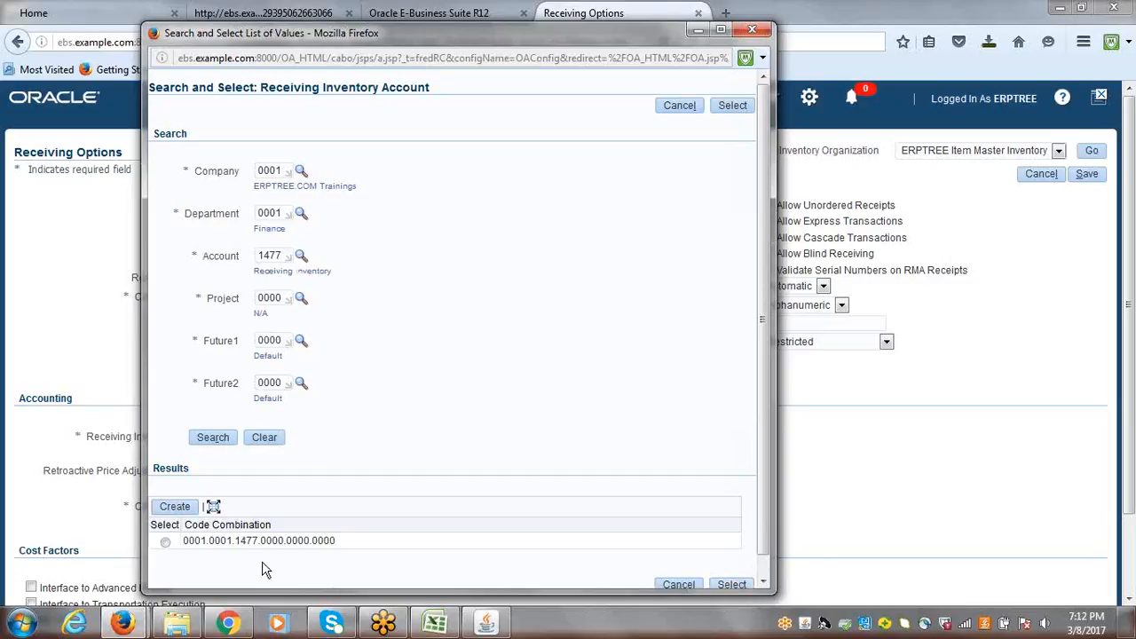
{"action": "left_click", "coordinate": [166, 542]}
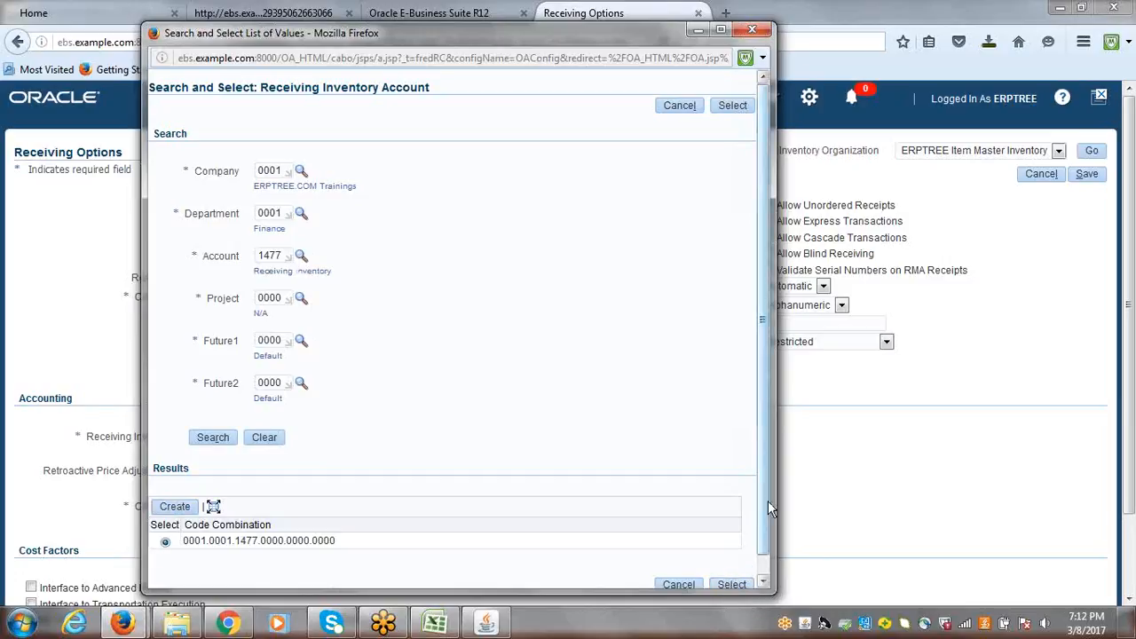
{"action": "scroll", "coordinate": [768, 500], "scroll_direction": "down", "scroll_amount": 1}
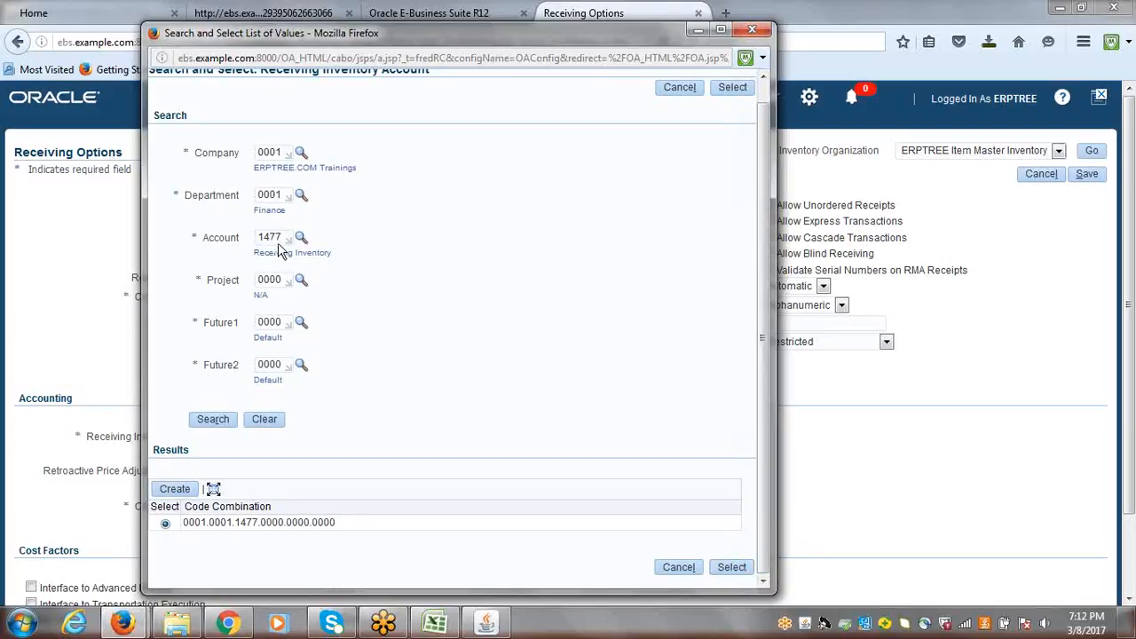
{"action": "left_click", "coordinate": [178, 491]}
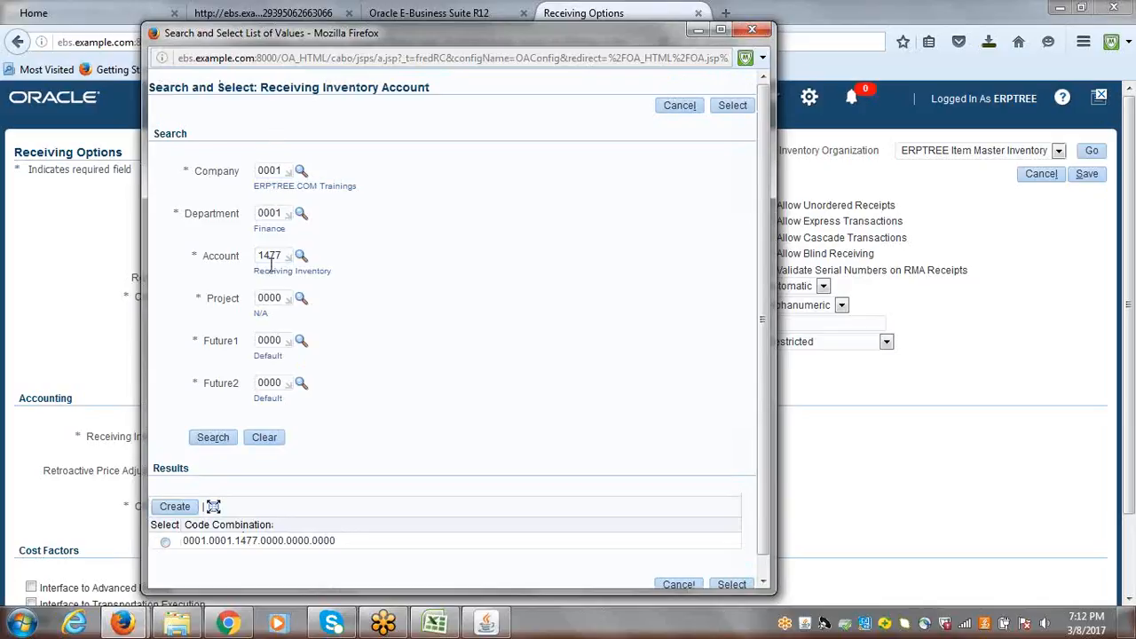
{"action": "left_click", "coordinate": [166, 544]}
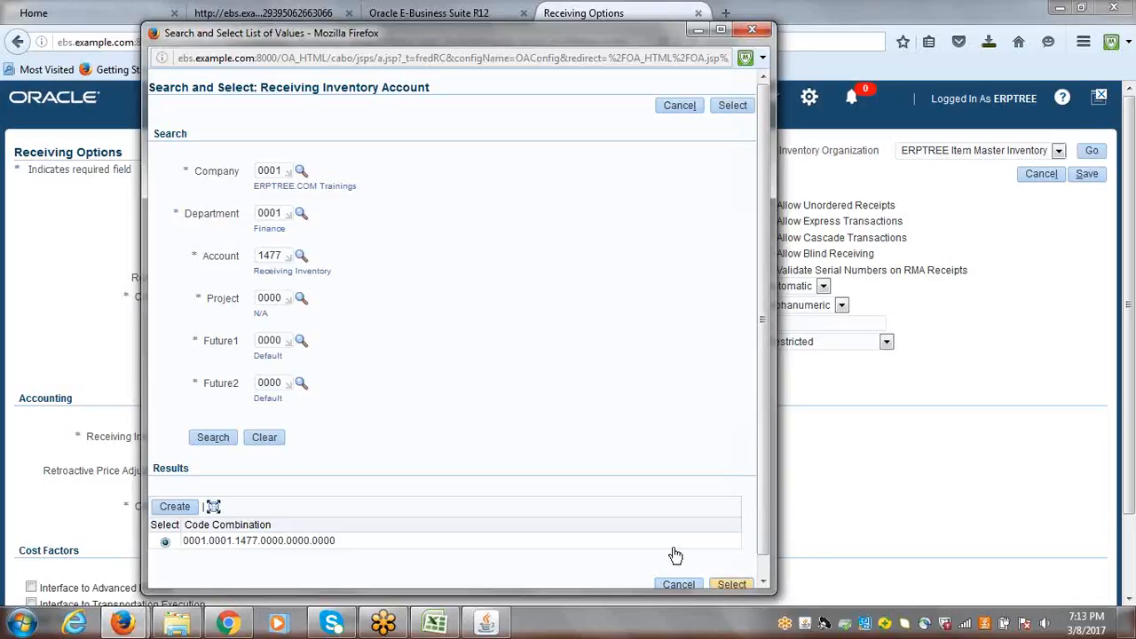
{"action": "left_click", "coordinate": [731, 584]}
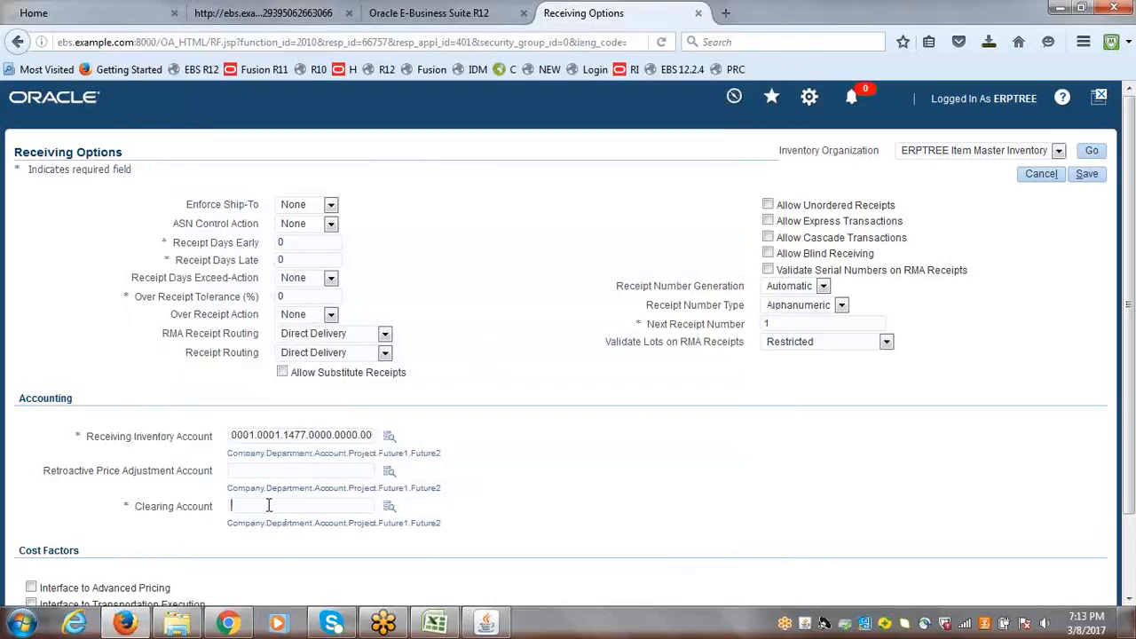
For the Clearing Account, search the Account segment values by description for "Inventory Cl" and choose account 1488, Inventory Clearing
{"action": "left_click_drag", "start_coordinate": [134, 510], "coordinate": [216, 513]}
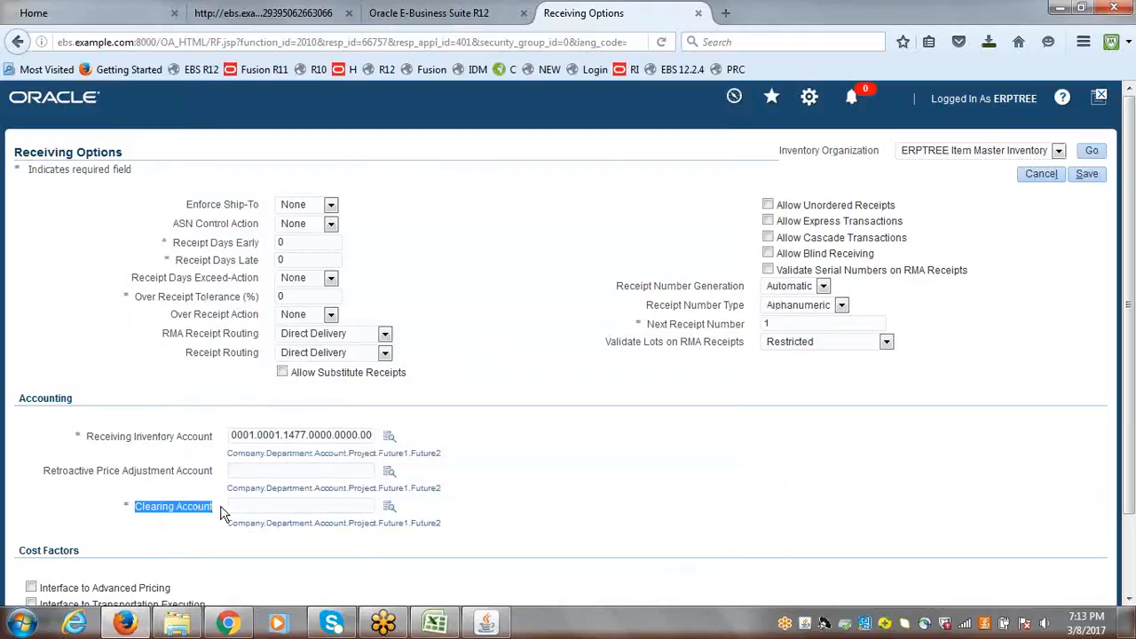
{"action": "left_click", "coordinate": [390, 511]}
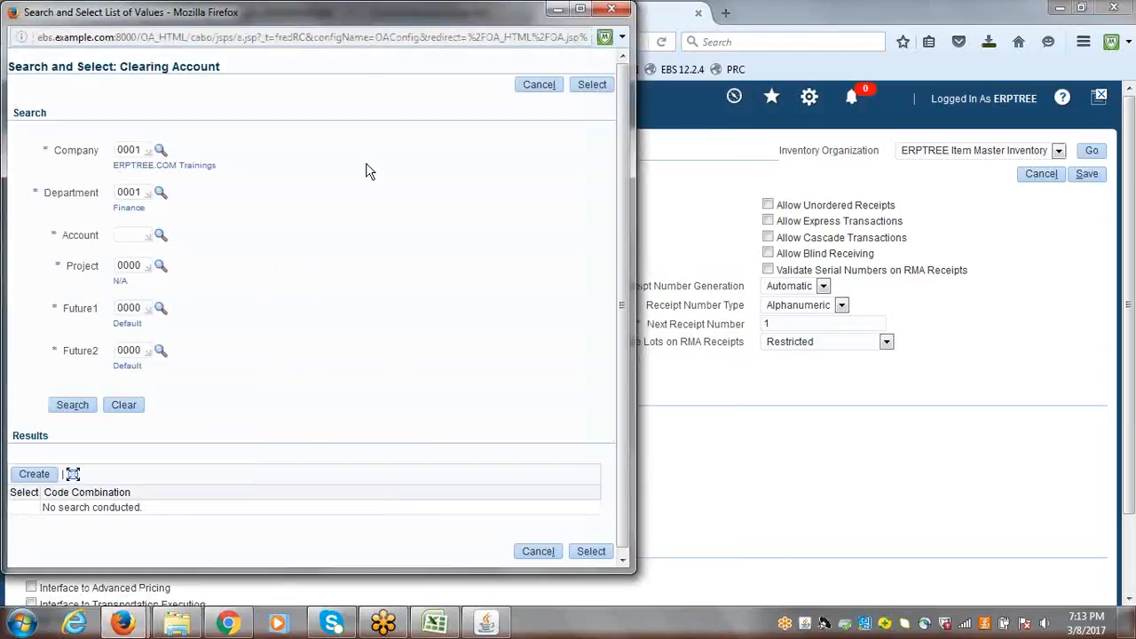
{"action": "left_click", "coordinate": [161, 235]}
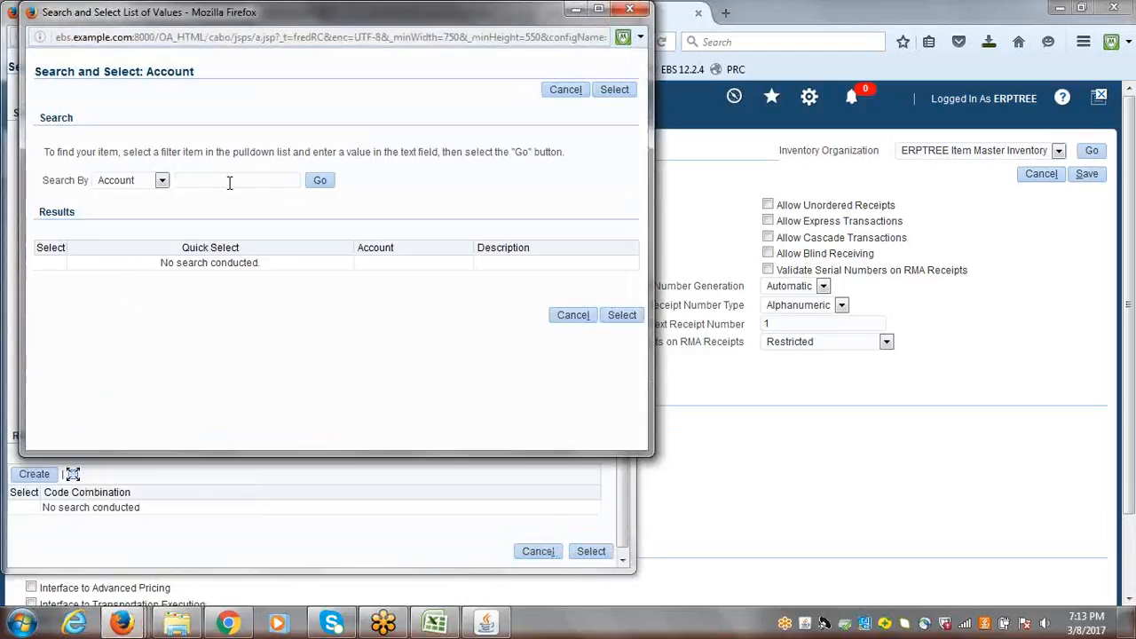
{"action": "left_click", "coordinate": [161, 180]}
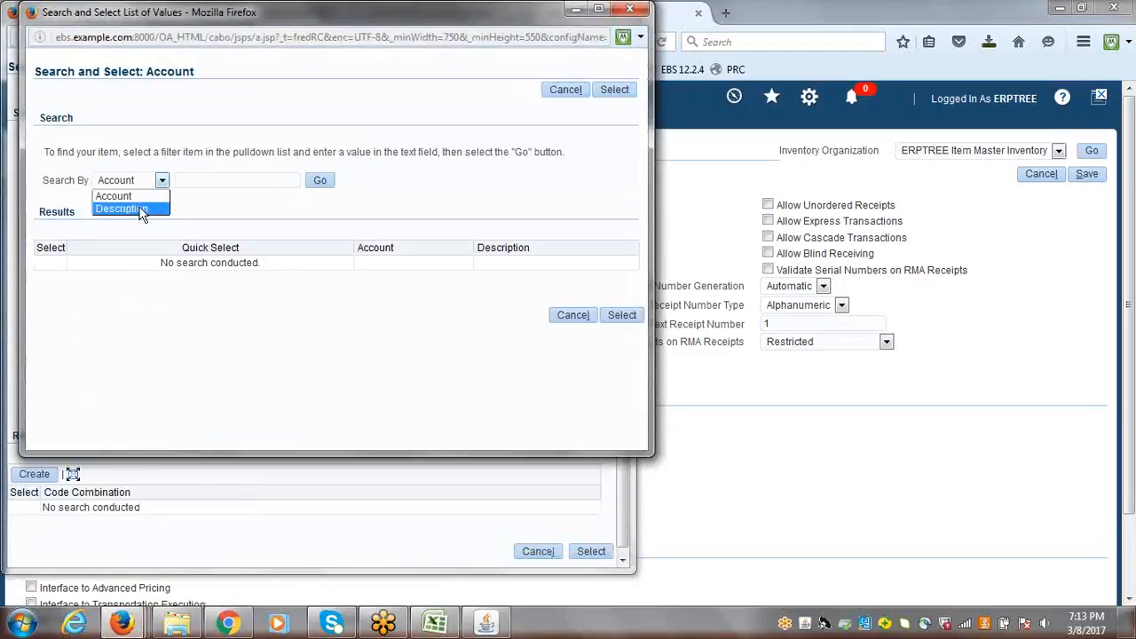
{"action": "left_click", "coordinate": [139, 211]}
{"action": "left_click", "coordinate": [210, 180]}
{"action": "type", "text": "I"}
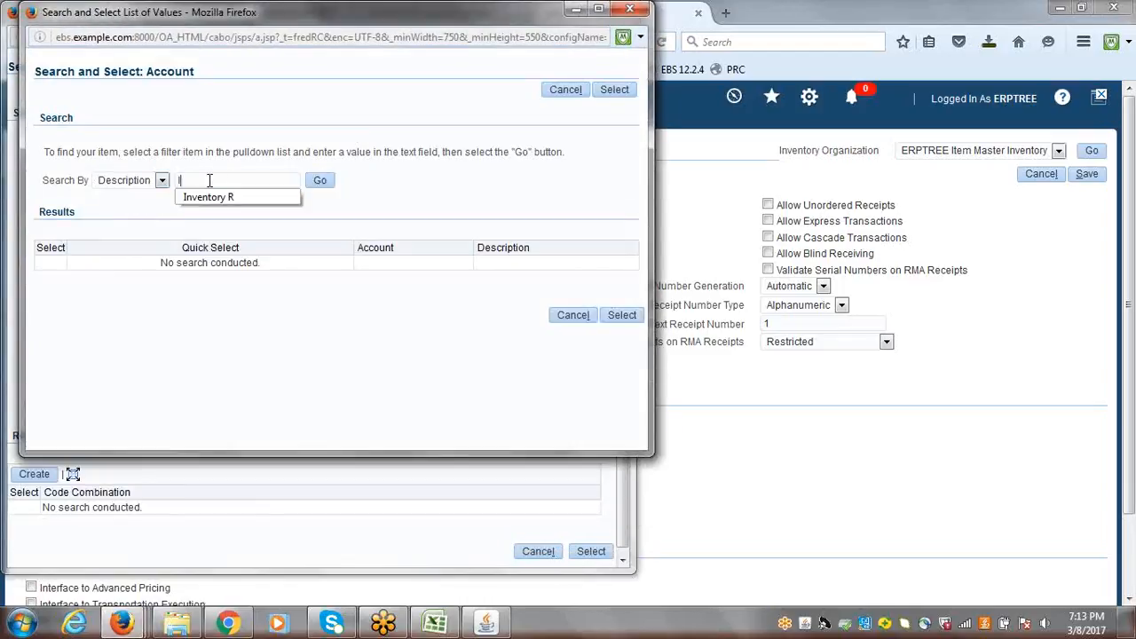
{"action": "type", "text": "nventory Cl"}
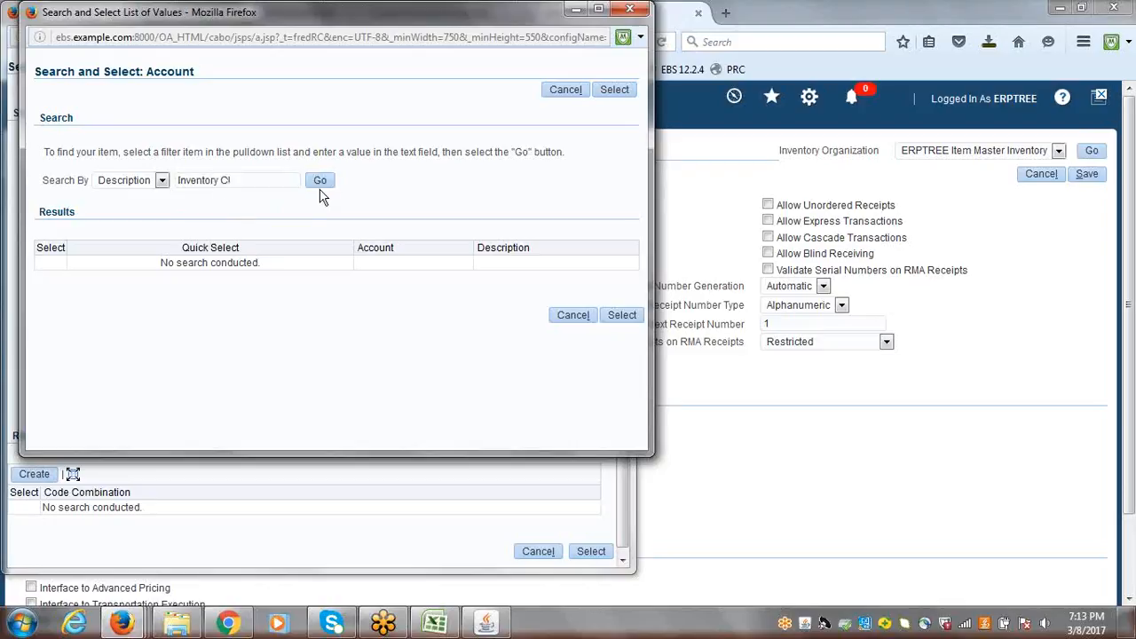
{"action": "left_click", "coordinate": [319, 182]}
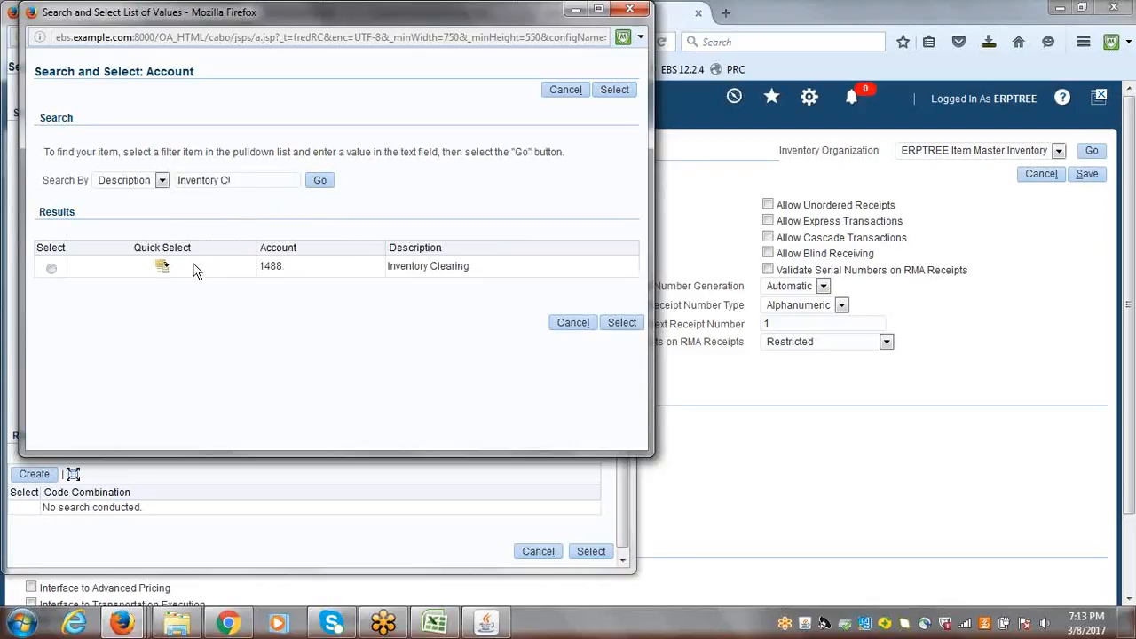
{"action": "left_click", "coordinate": [172, 269]}
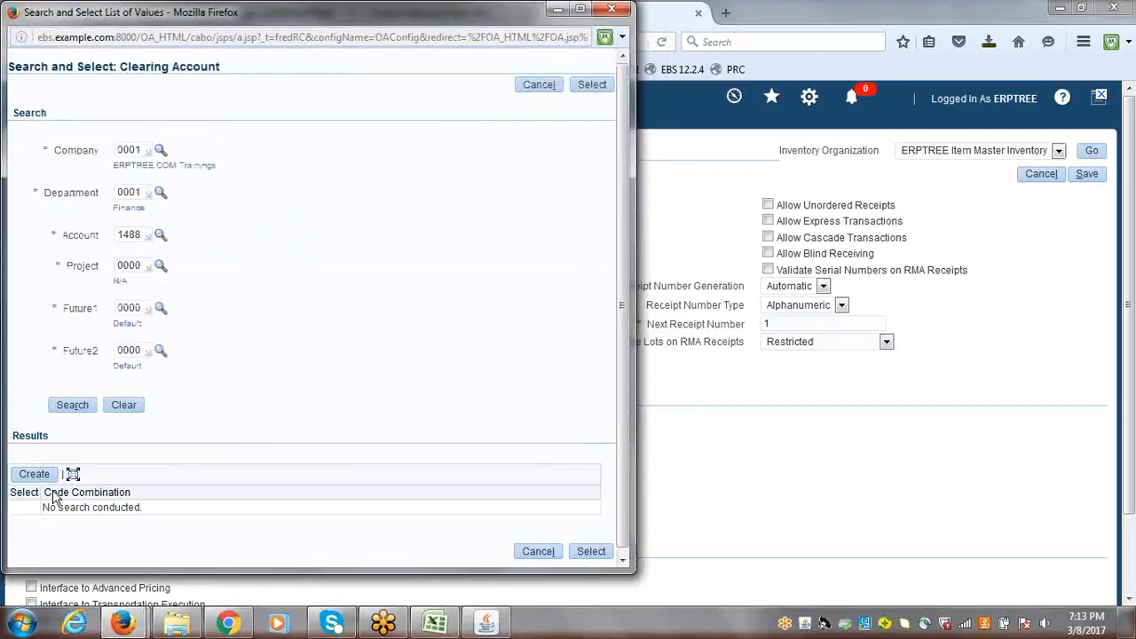
Create the code combination 0001.0001.1488.0000.0000.0000 and select it as the Clearing Account
{"action": "left_click", "coordinate": [48, 479]}
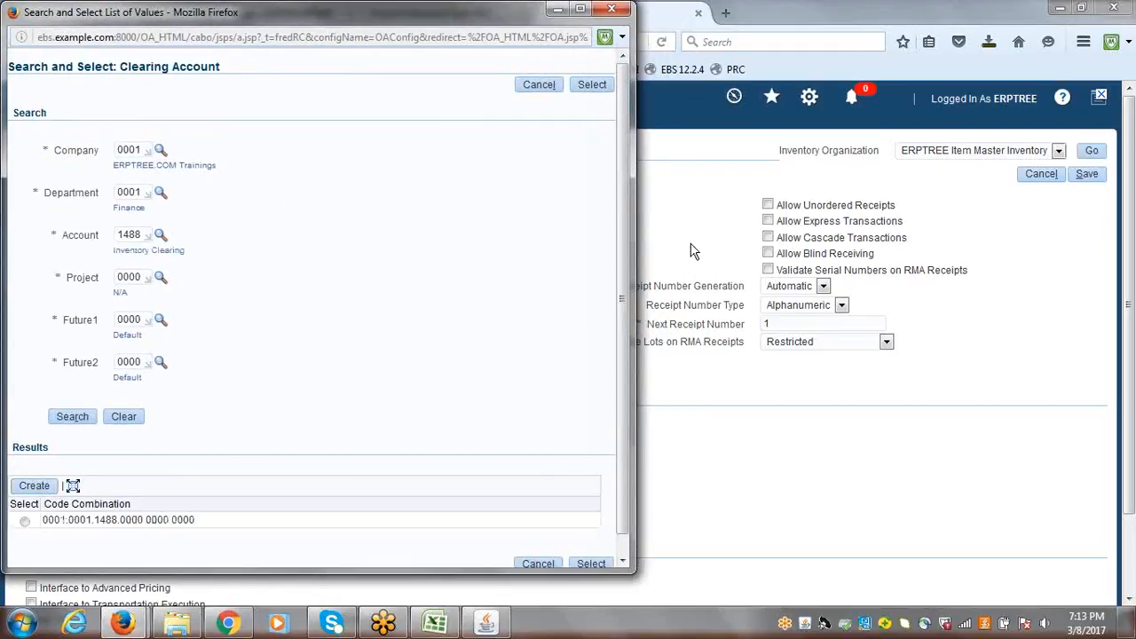
{"action": "scroll", "coordinate": [623, 248], "scroll_direction": "down", "scroll_amount": 1}
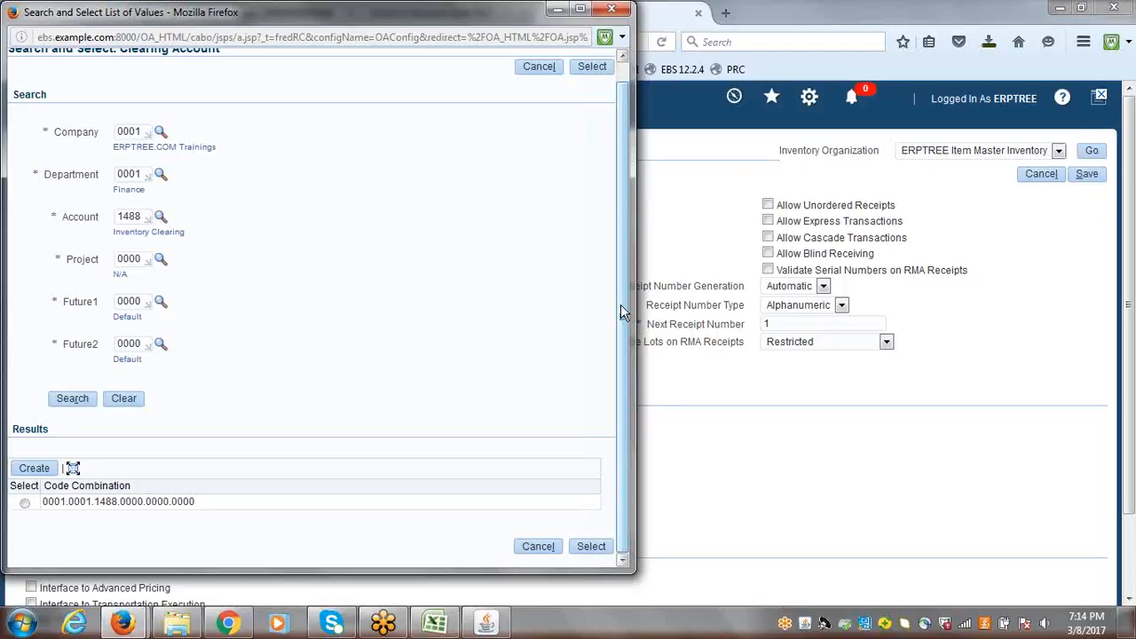
{"action": "left_click", "coordinate": [25, 503]}
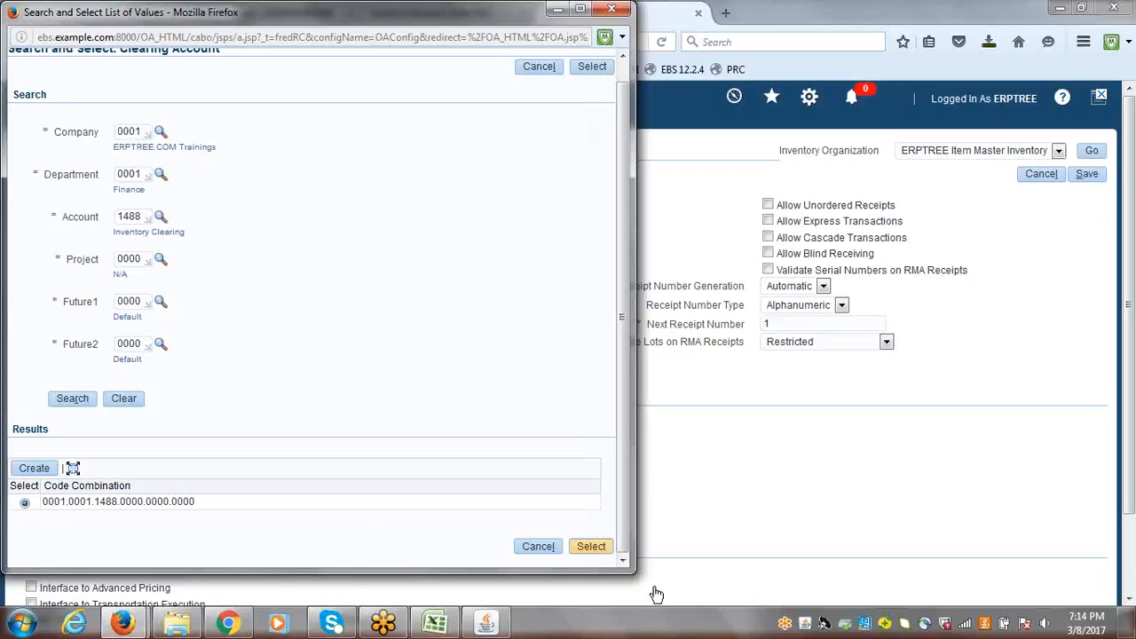
{"action": "left_click", "coordinate": [592, 546]}
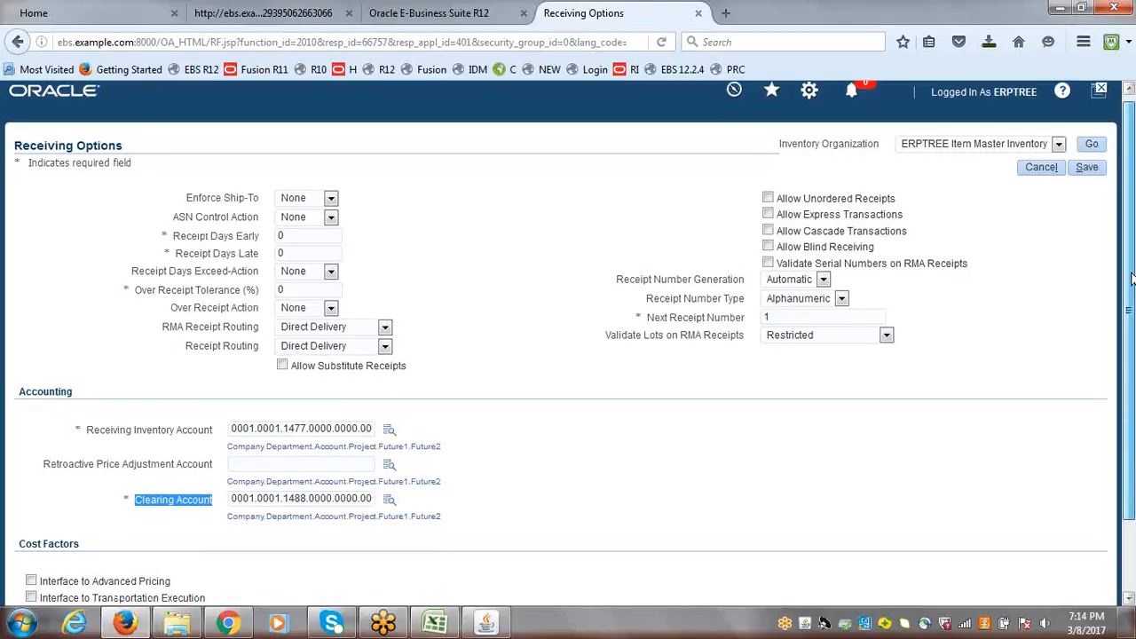
Save the Receiving Options for ERPTREE Item Master Inventory and close the Receiving Options page
{"action": "mouse_move", "coordinate": [1132, 263]}
{"action": "left_mouse_down"}
{"action": "mouse_move", "coordinate": [1132, 371]}
{"action": "mouse_move", "coordinate": [1132, 266]}
{"action": "left_mouse_up"}
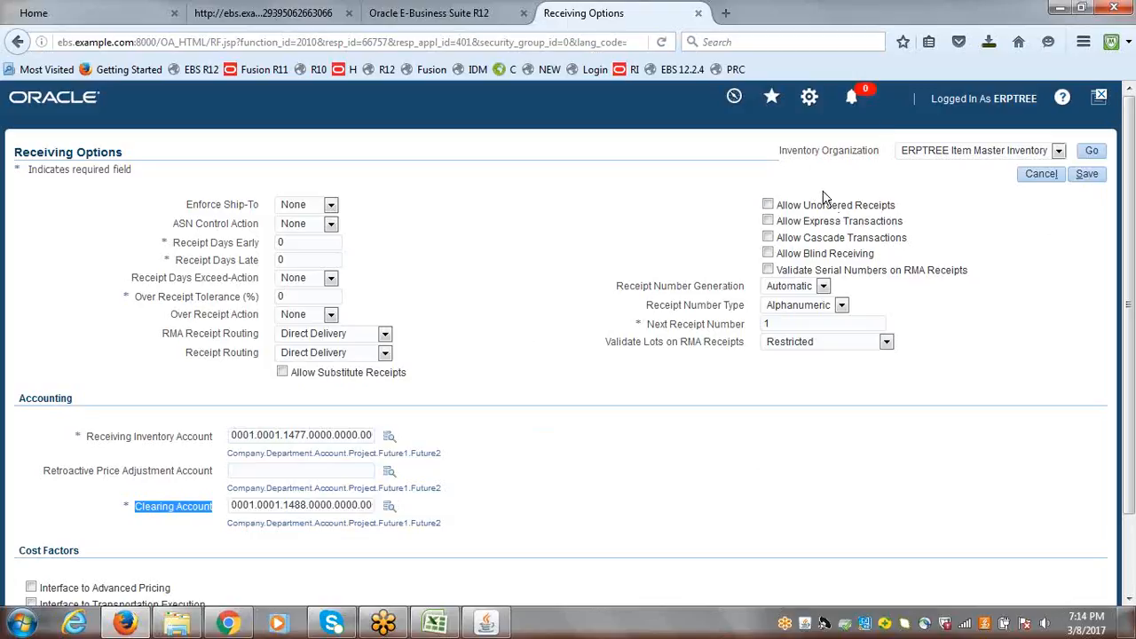
{"action": "left_click_drag", "start_coordinate": [895, 206], "coordinate": [780, 211]}
{"action": "left_click", "coordinate": [779, 212]}
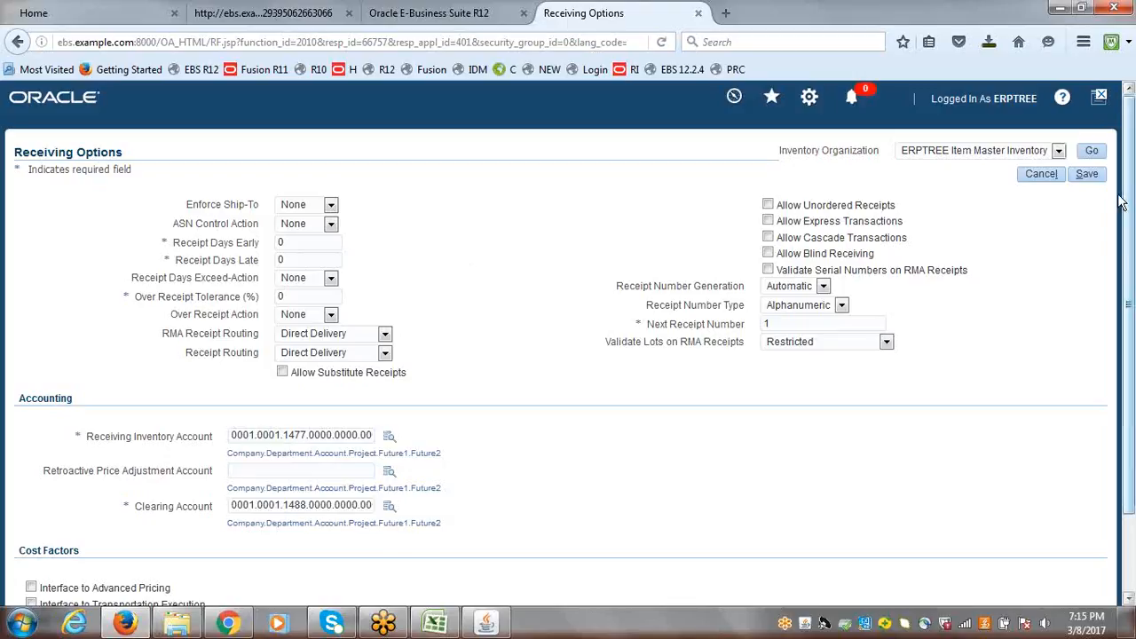
{"action": "left_click", "coordinate": [1093, 177]}
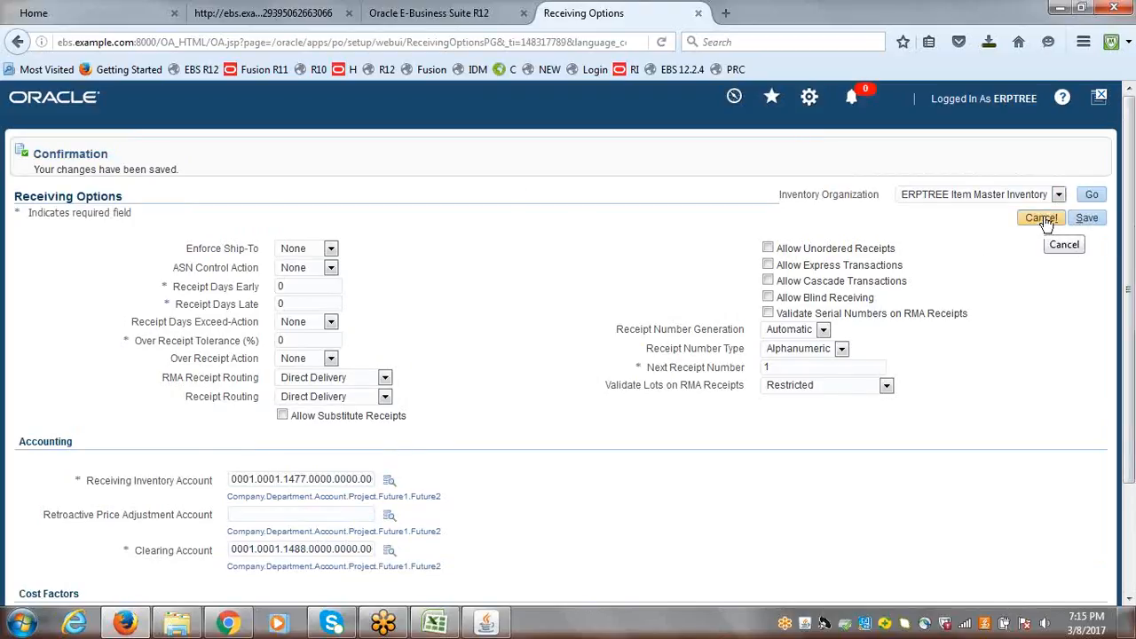
{"action": "left_click", "coordinate": [698, 13]}
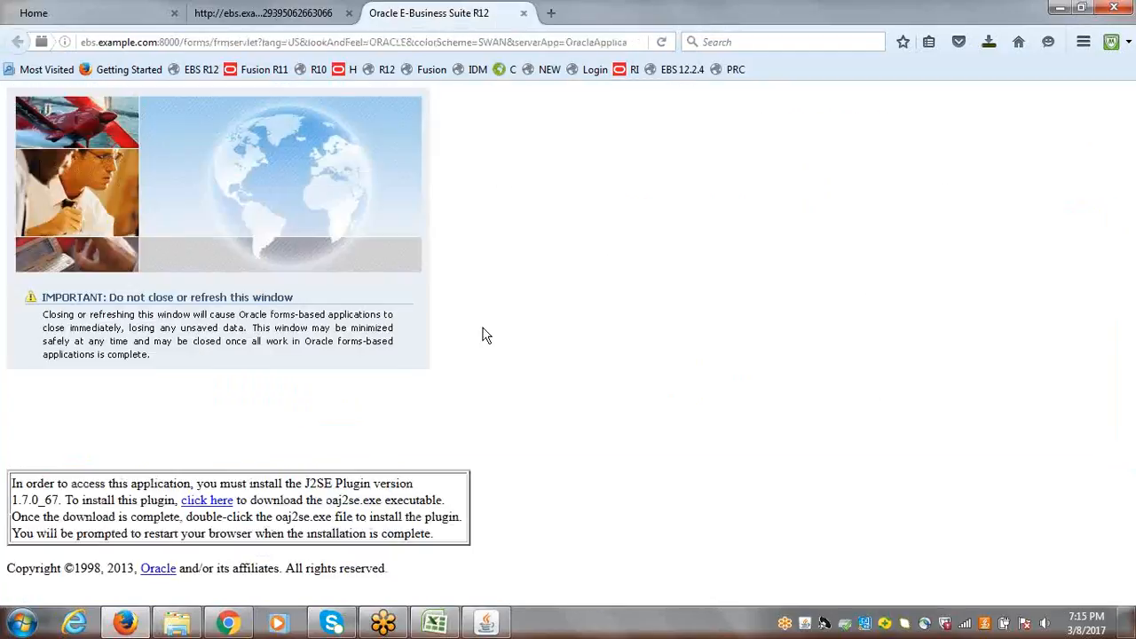
Switch to the Excel setup checklist and enter DONE in B169 beside Receiving Information/Options
{"action": "left_click", "coordinate": [435, 623]}
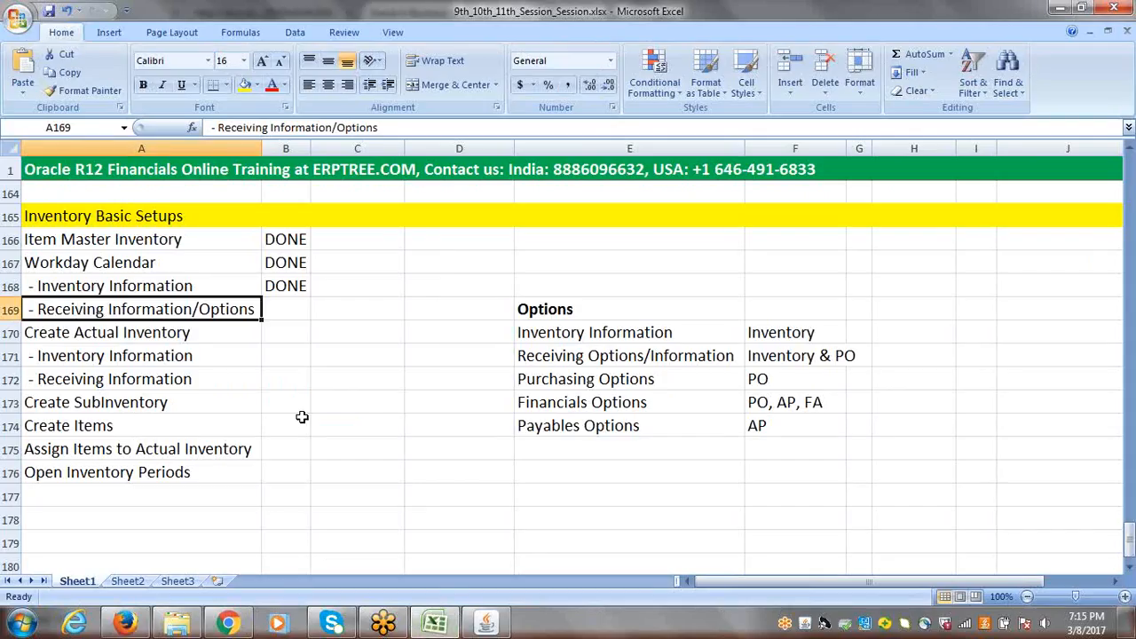
{"action": "key", "text": "Tab"}
{"action": "type", "text": "DONE"}
{"action": "key", "text": "Tab"}
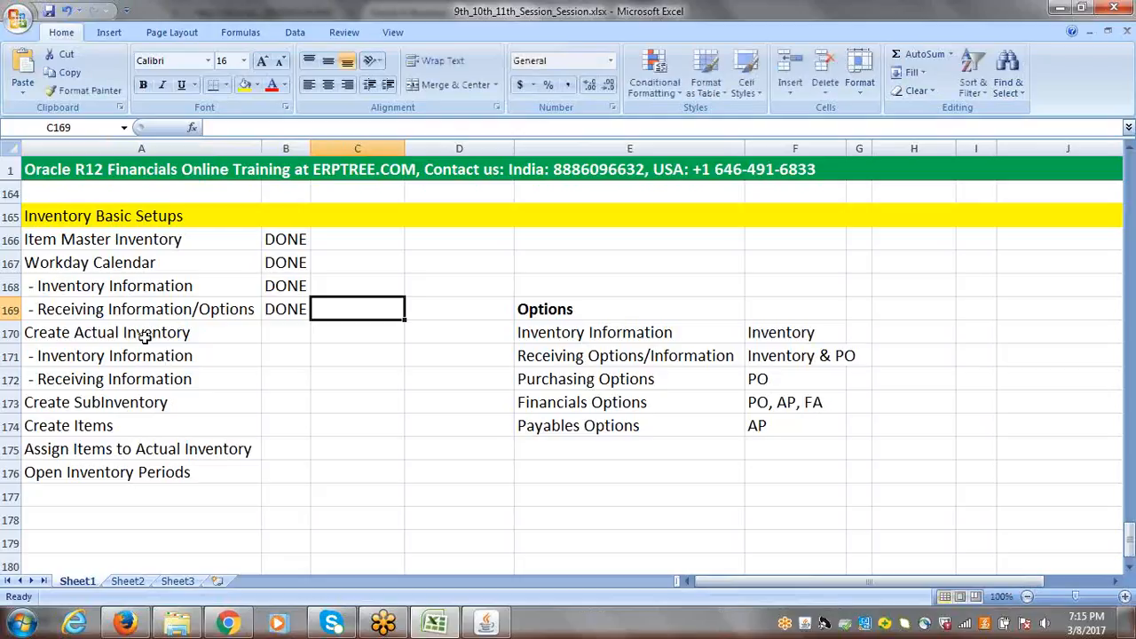
{"action": "left_click", "coordinate": [141, 334]}
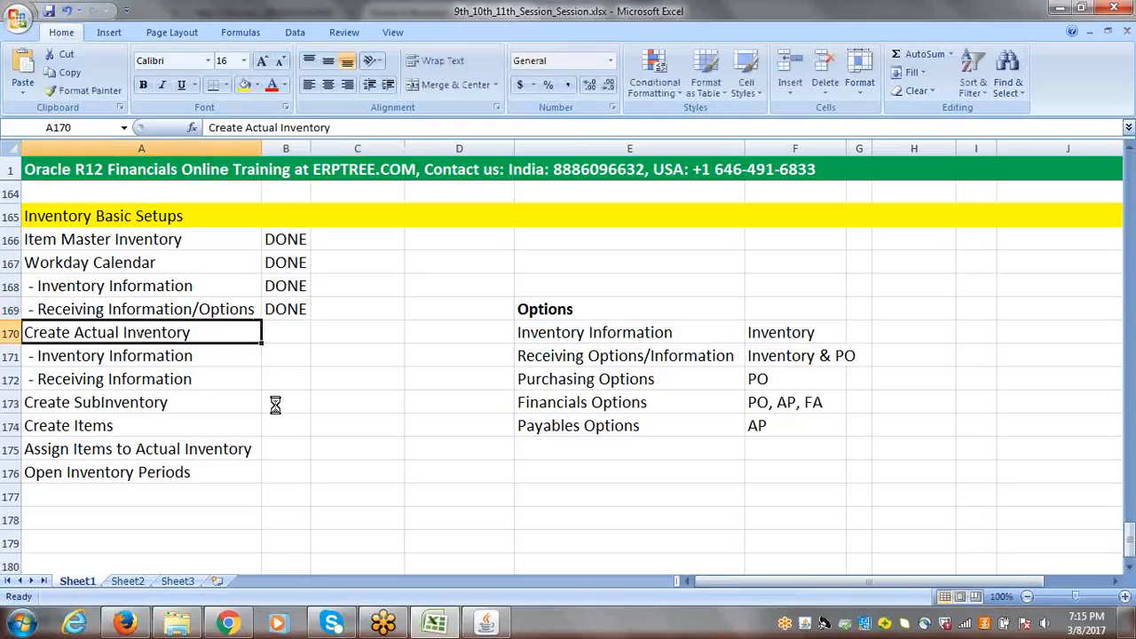
Switch to Oracle Applications and close the Organization form for ERPTREE Item Master Inventory
{"action": "left_click", "coordinate": [486, 623]}
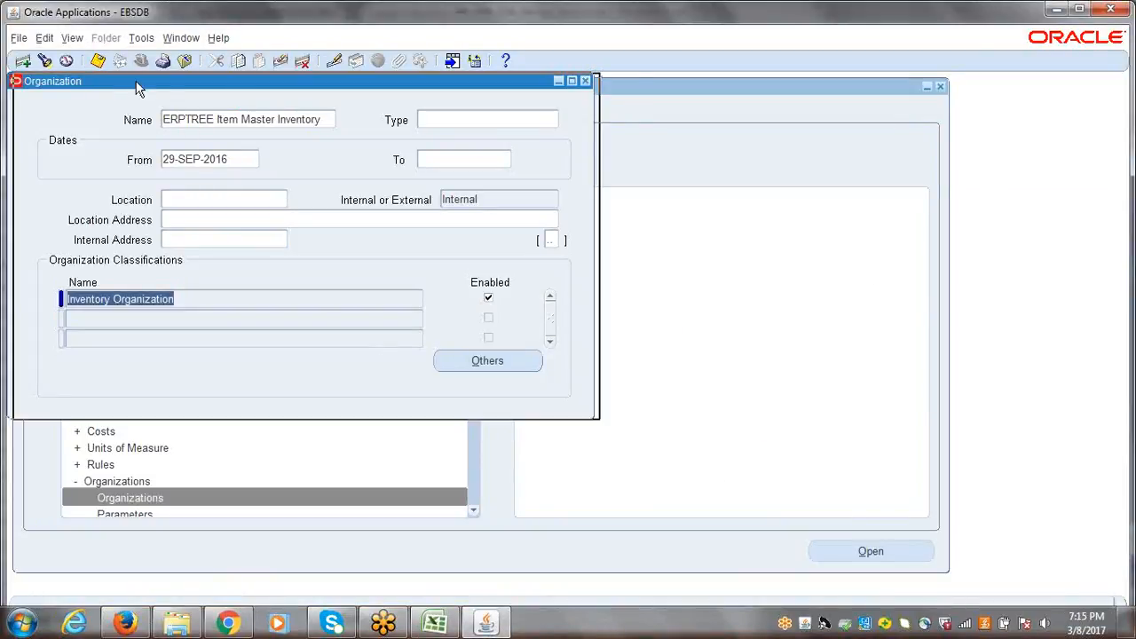
{"action": "left_click_drag", "start_coordinate": [127, 81], "coordinate": [175, 91]}
{"action": "left_click", "coordinate": [295, 133]}
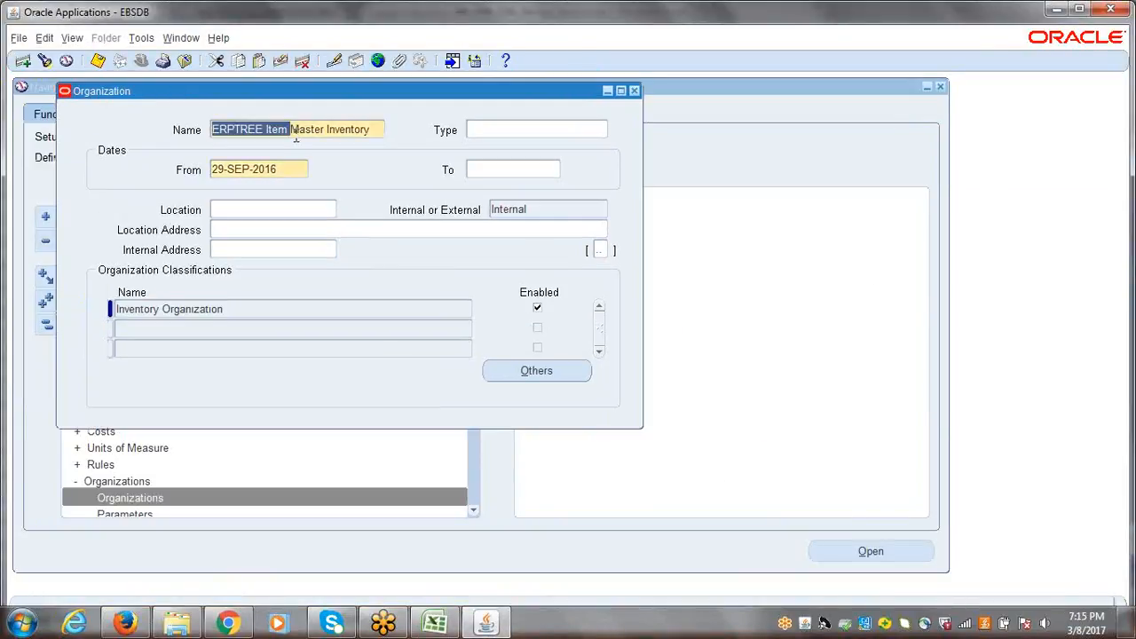
{"action": "key", "text": "ctrl+s"}
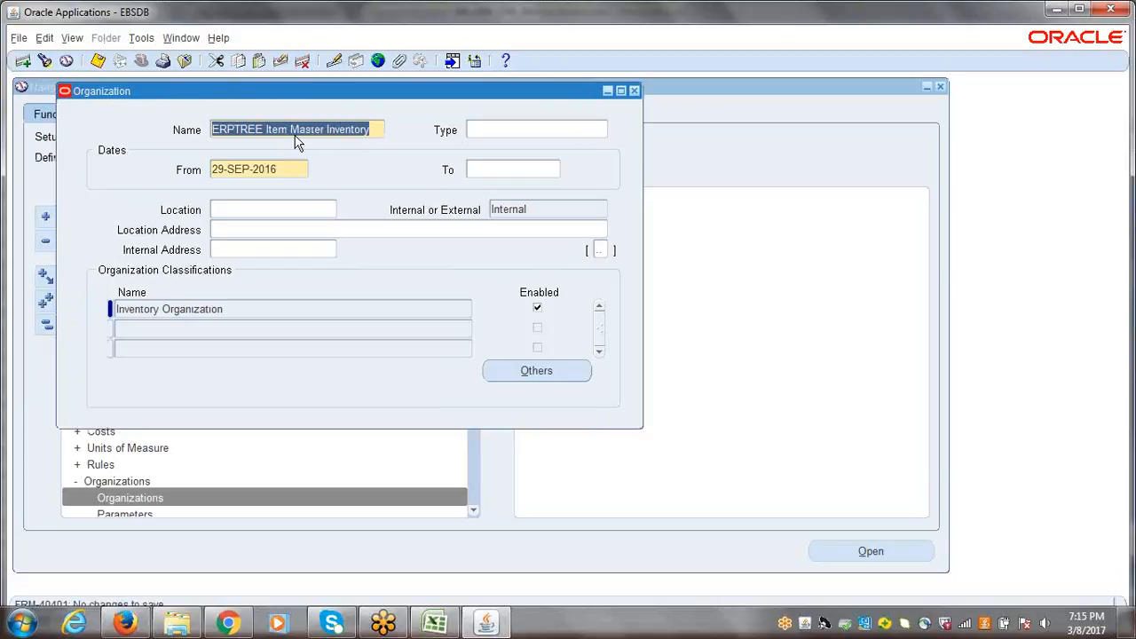
{"action": "left_click", "coordinate": [635, 91]}
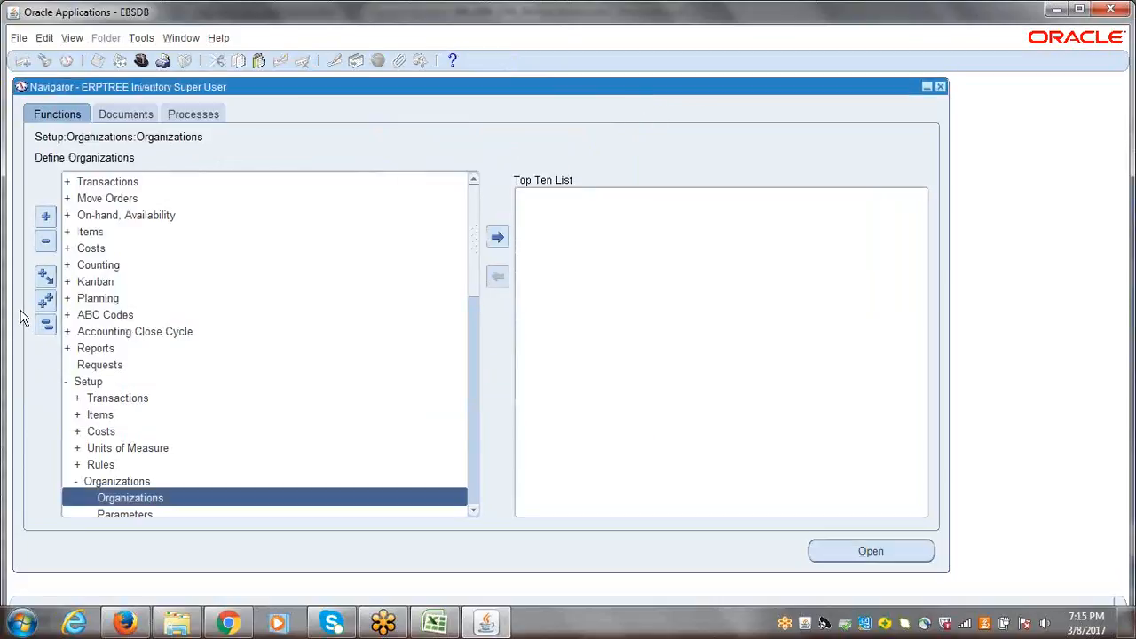
Collapse the Navigator tree and switch the responsibility to ERPTREE Human Resources Super User
{"action": "left_click", "coordinate": [46, 324]}
{"action": "left_click", "coordinate": [141, 58]}
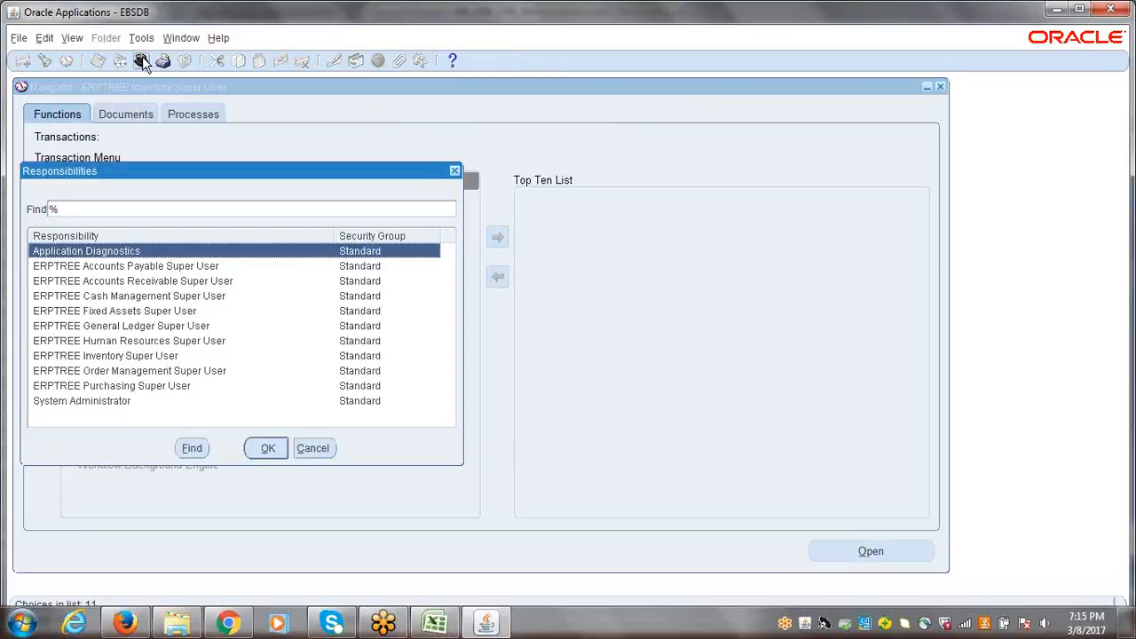
{"action": "double_click", "coordinate": [108, 343]}
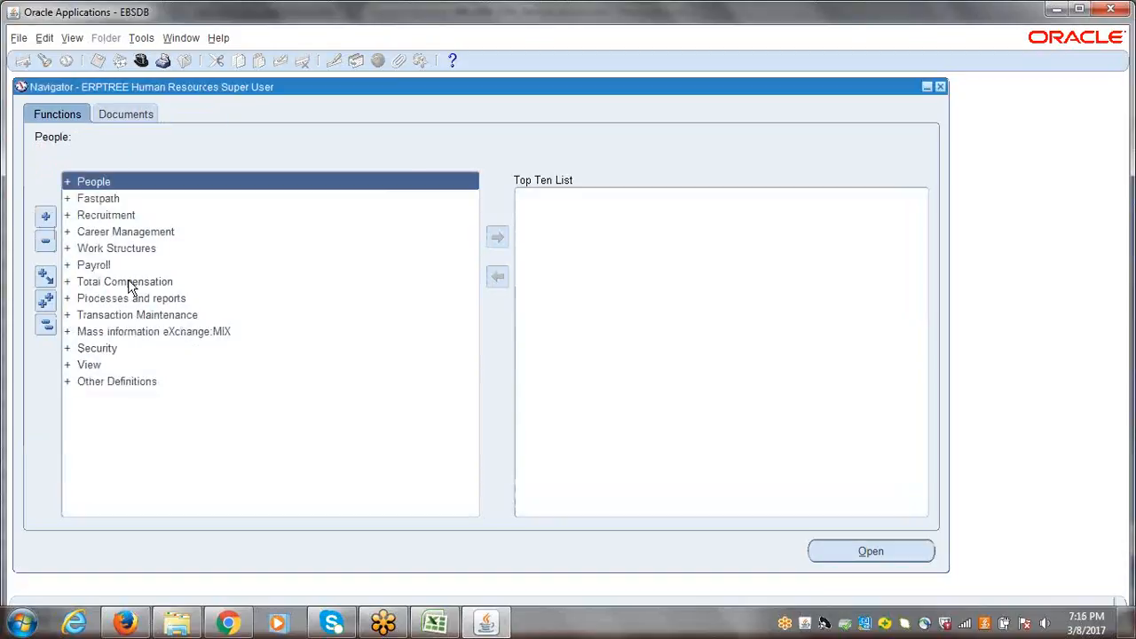
Open the Description form under Work Structures, Organization from the Navigator
{"action": "left_click", "coordinate": [100, 252]}
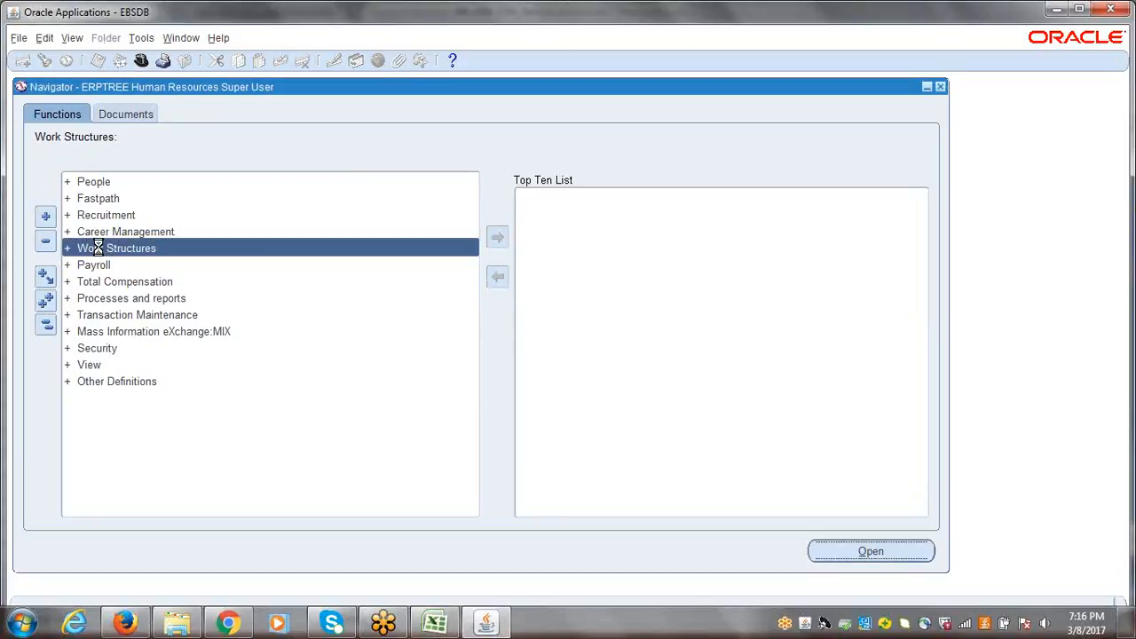
{"action": "double_click", "coordinate": [101, 253]}
{"action": "key", "text": "Down"}
{"action": "key", "text": "Down"}
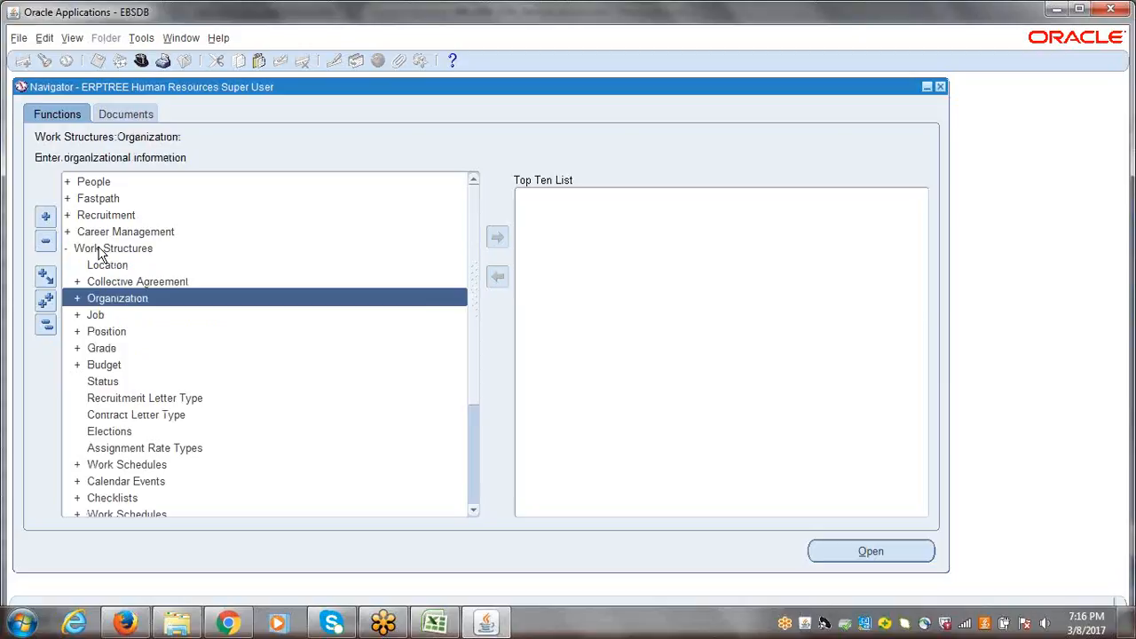
{"action": "key", "text": "Return"}
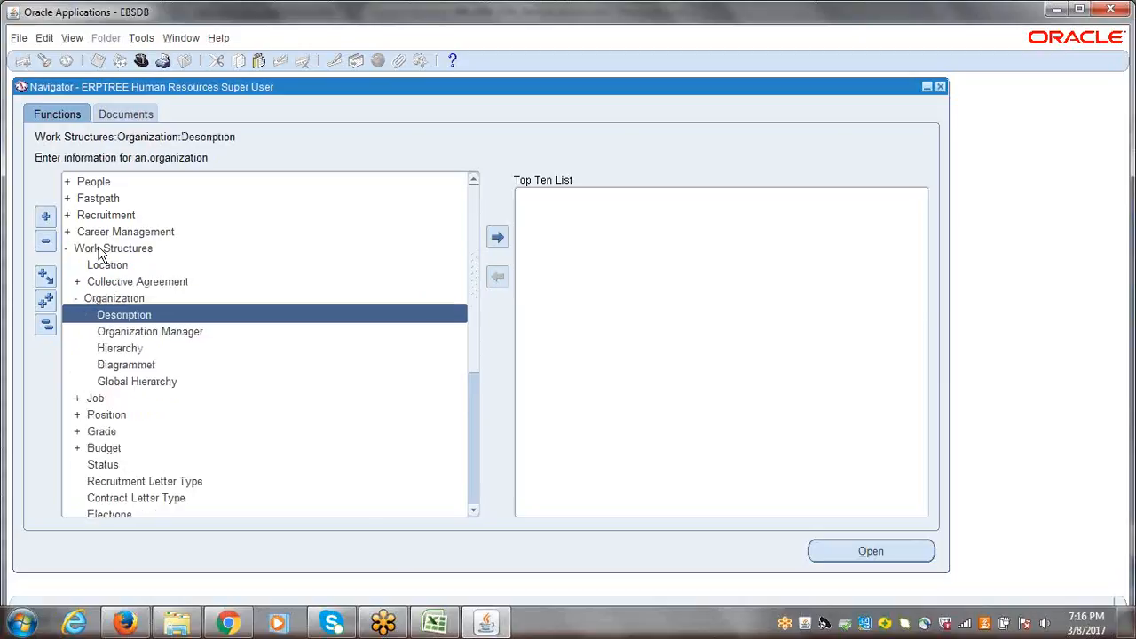
{"action": "key", "text": "Return"}
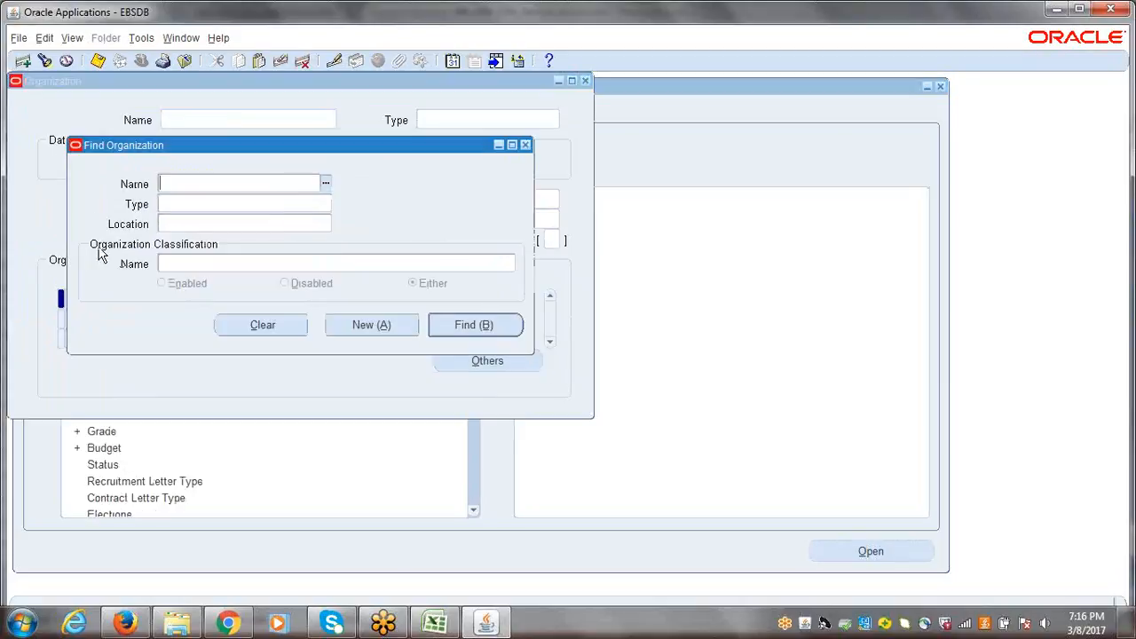
{"action": "left_click", "coordinate": [373, 326]}
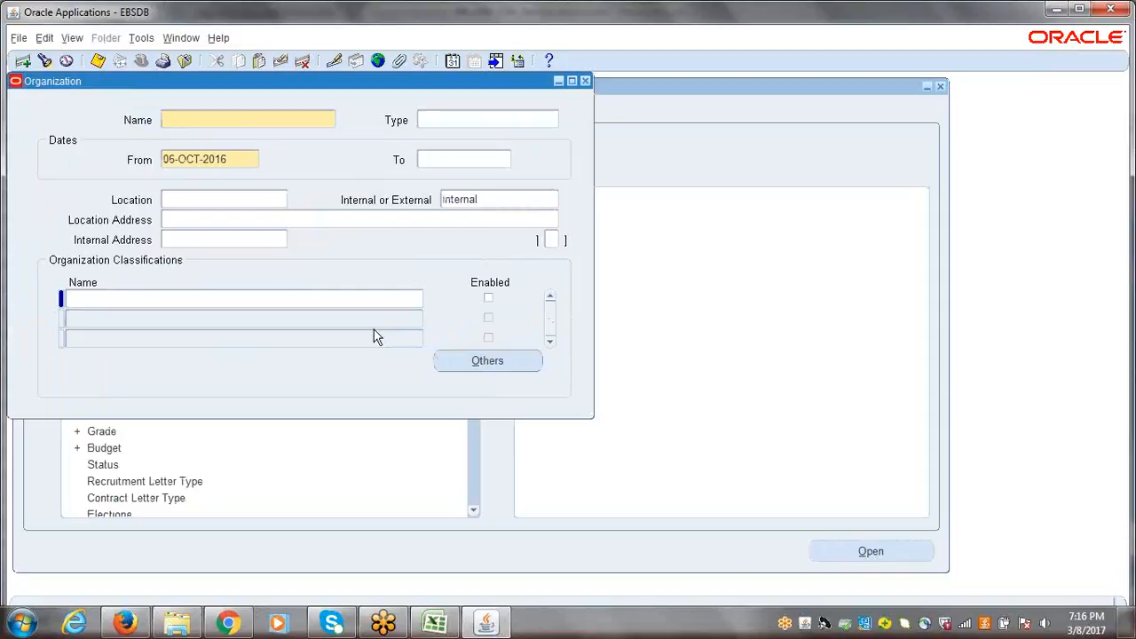
{"action": "left_click", "coordinate": [585, 82]}
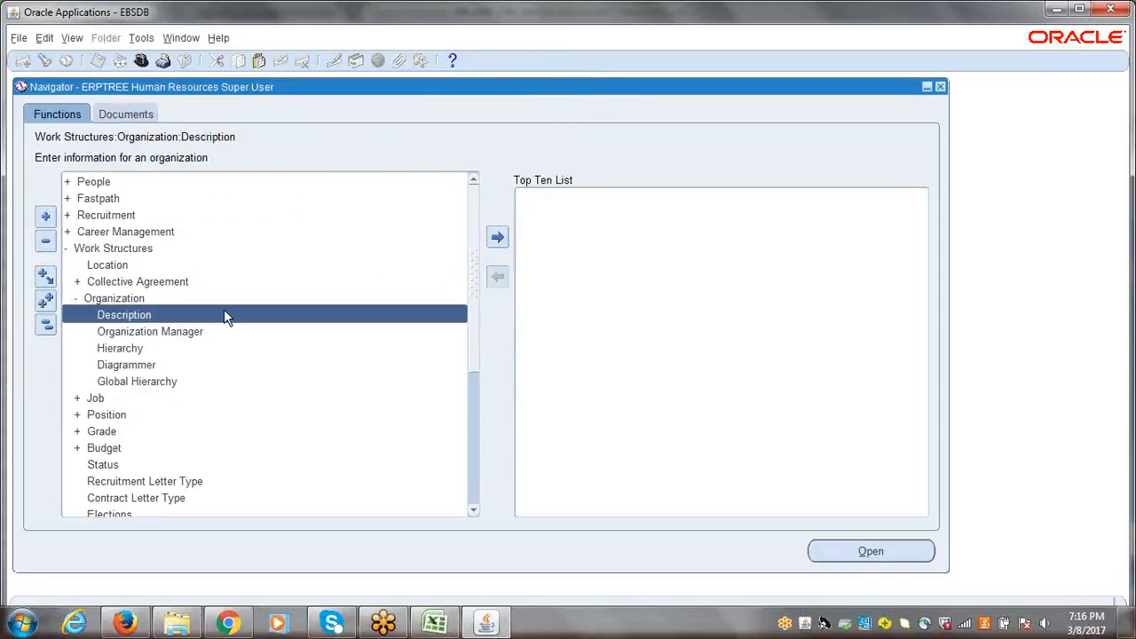
{"action": "left_click", "coordinate": [45, 325]}
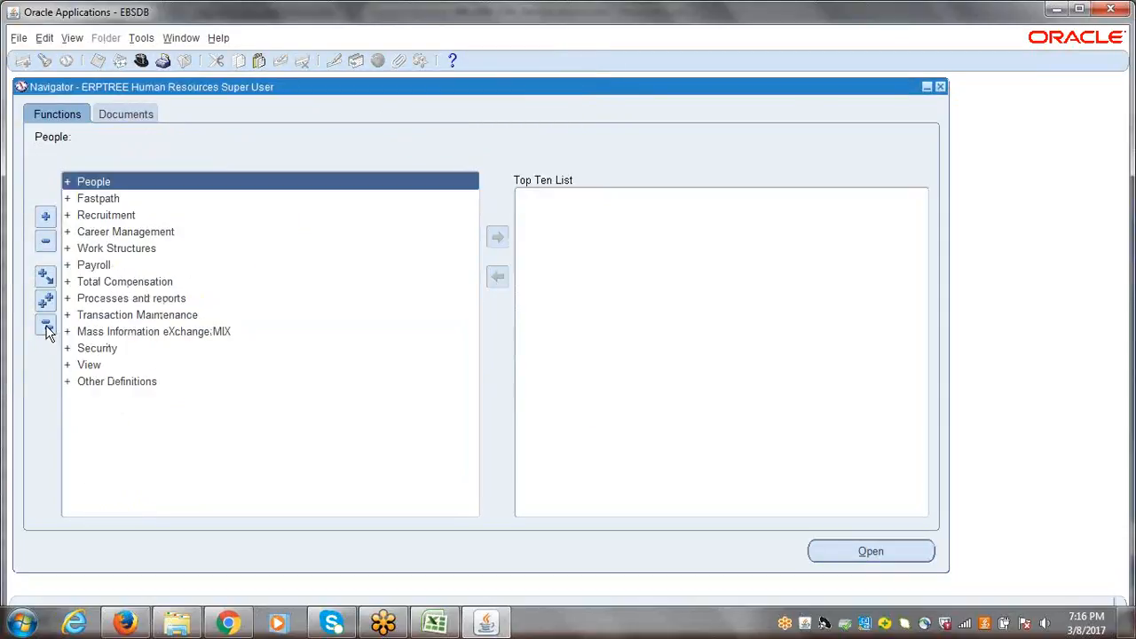
Switch the responsibility to ERPTREE Inventory Super User
{"action": "left_click", "coordinate": [140, 62]}
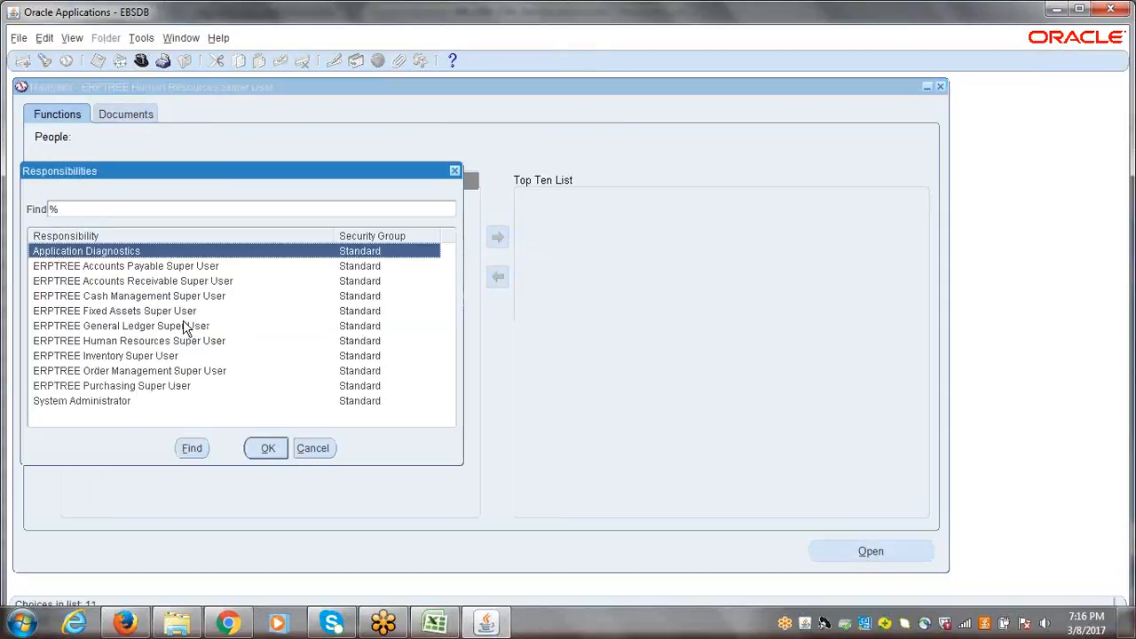
{"action": "left_click", "coordinate": [132, 359]}
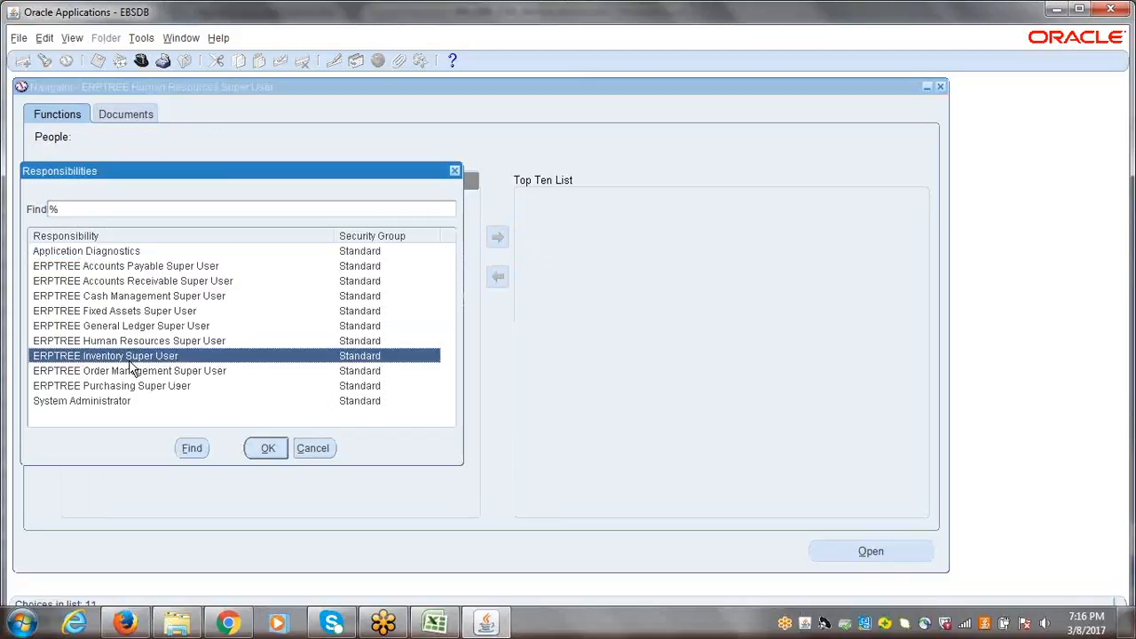
{"action": "double_click", "coordinate": [129, 360]}
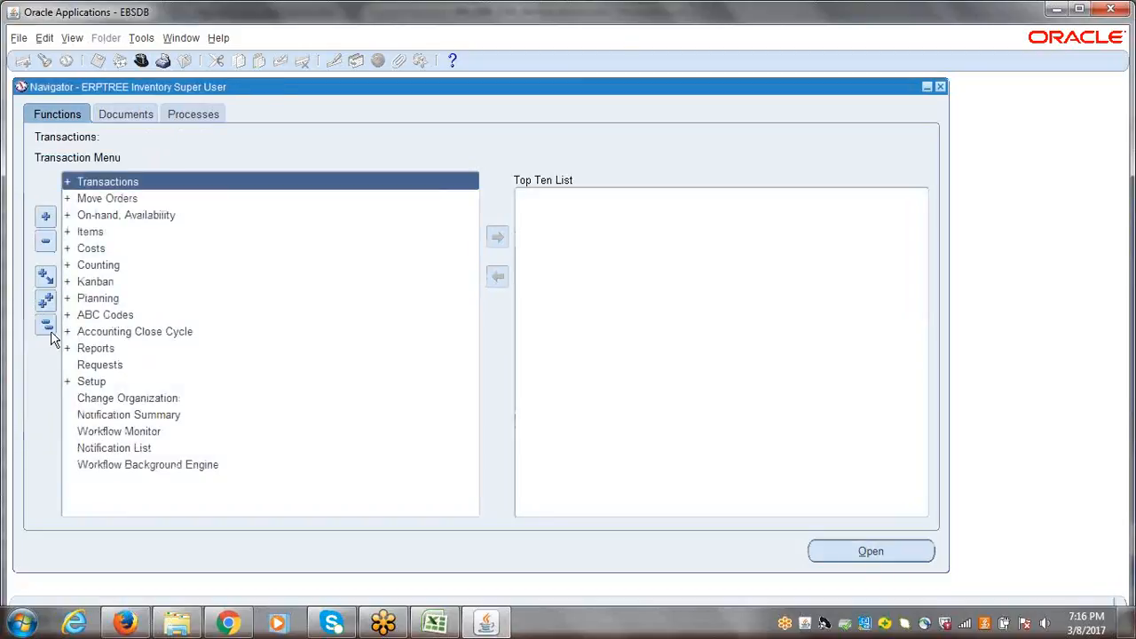
Open the Organizations form under Setup, Organizations from the Navigator
{"action": "left_click", "coordinate": [113, 385]}
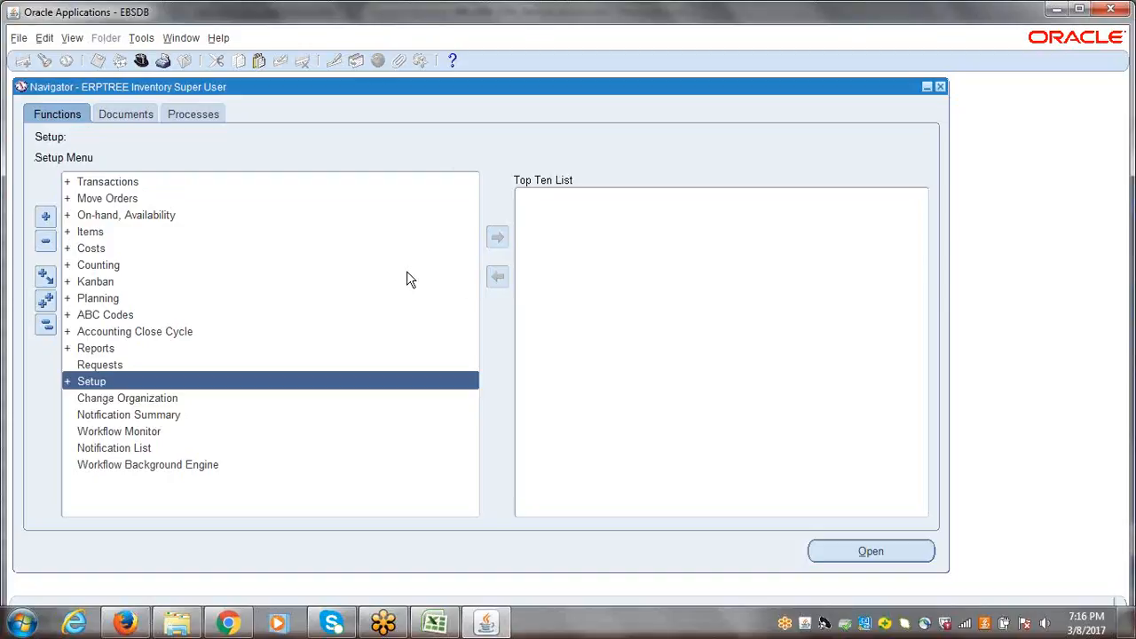
{"action": "key", "text": "Return"}
{"action": "key", "text": "Down"}
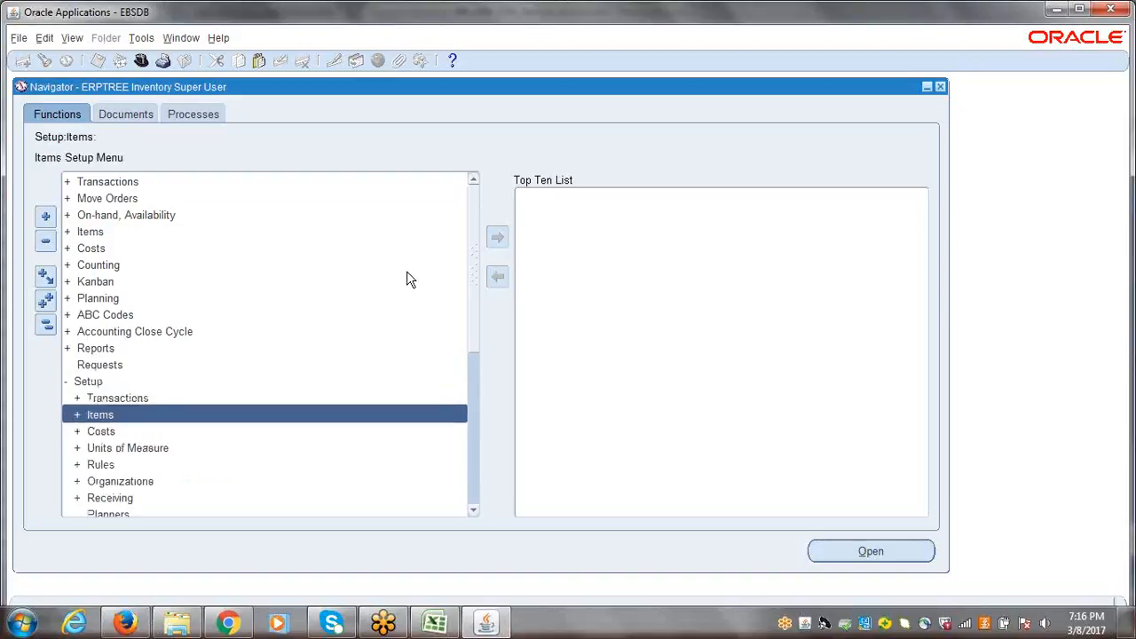
{"action": "key", "text": "Down"}
{"action": "key", "text": "Down"}
{"action": "key", "text": "Down"}
{"action": "key", "text": "Down"}
{"action": "key", "text": "Return"}
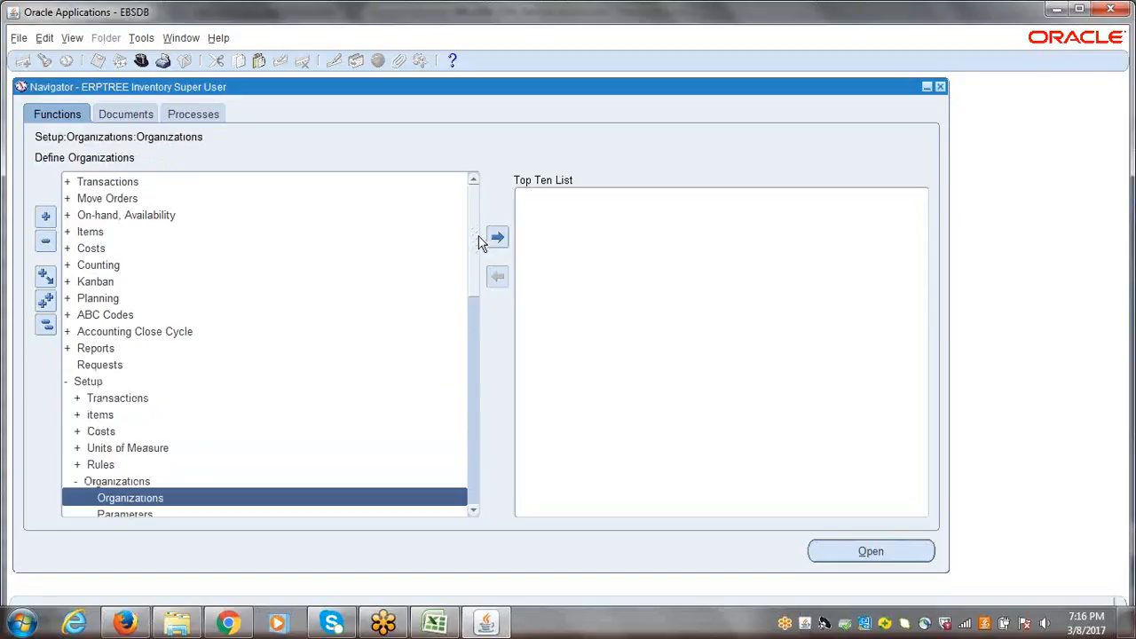
{"action": "scroll", "coordinate": [469, 256], "scroll_direction": "down", "scroll_amount": 4}
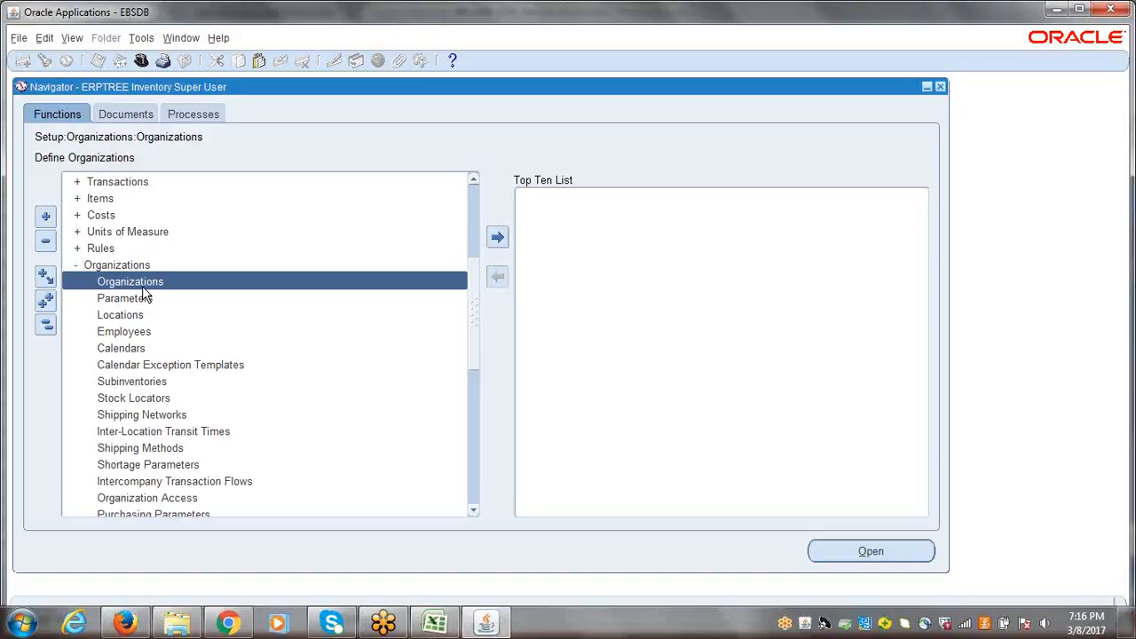
{"action": "key", "text": "Return"}
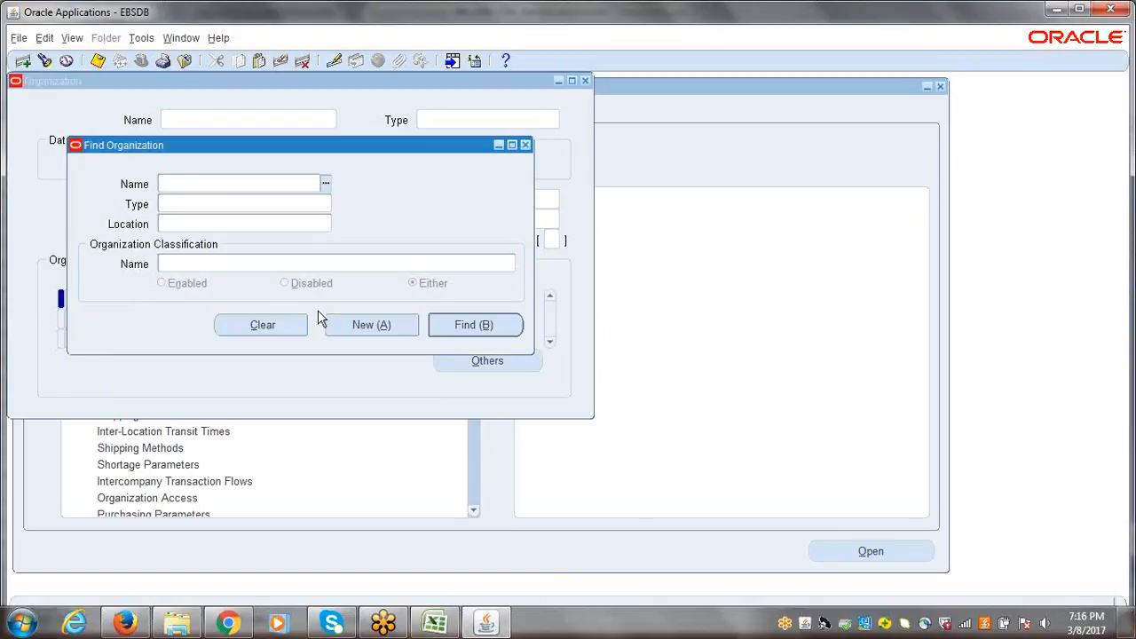
Create and save a new organization named ERPTREE Hyderabad Inventory with the location Hyderabad
{"action": "left_click", "coordinate": [379, 324]}
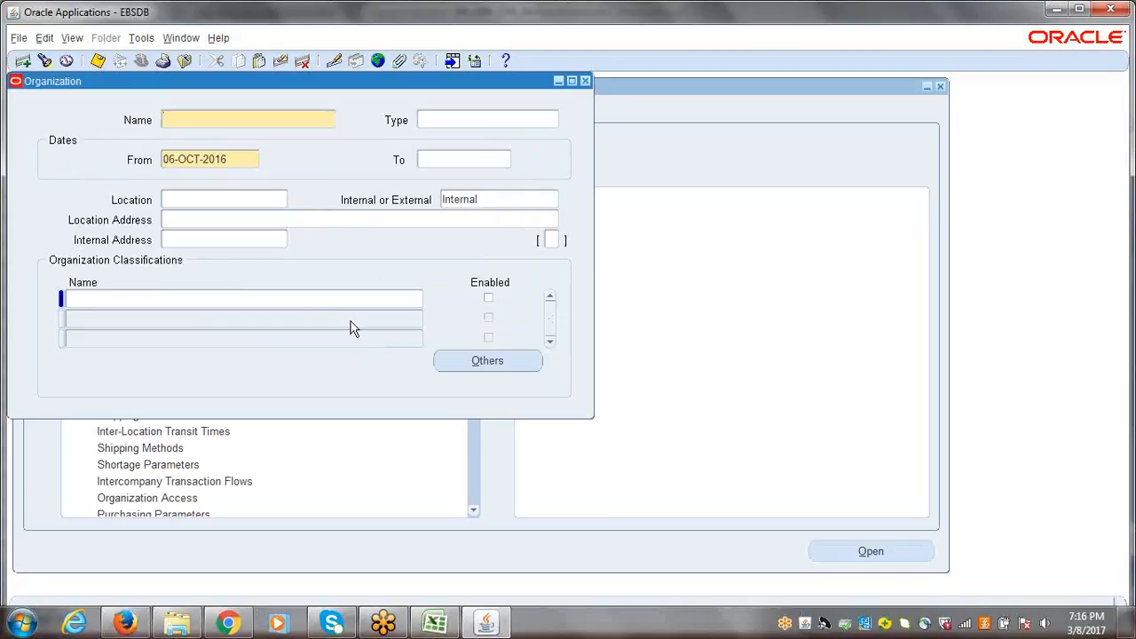
{"action": "type", "text": "ERPTREE Hyderabad"}
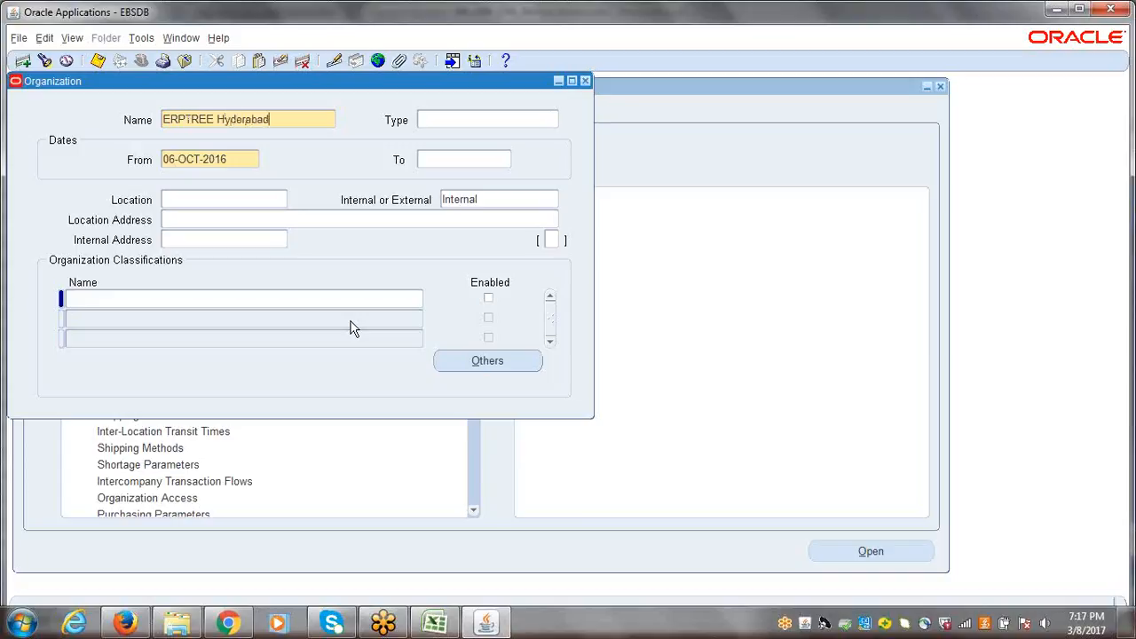
{"action": "type", "text": " Inventory"}
{"action": "key", "text": "Tab"}
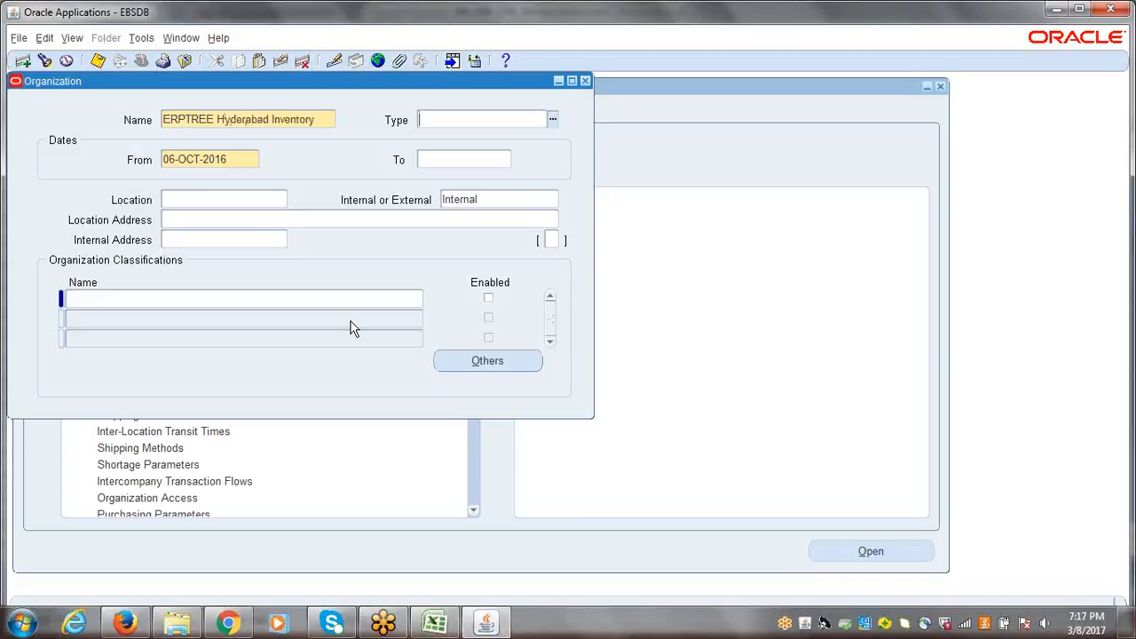
{"action": "triple_click", "coordinate": [315, 121]}
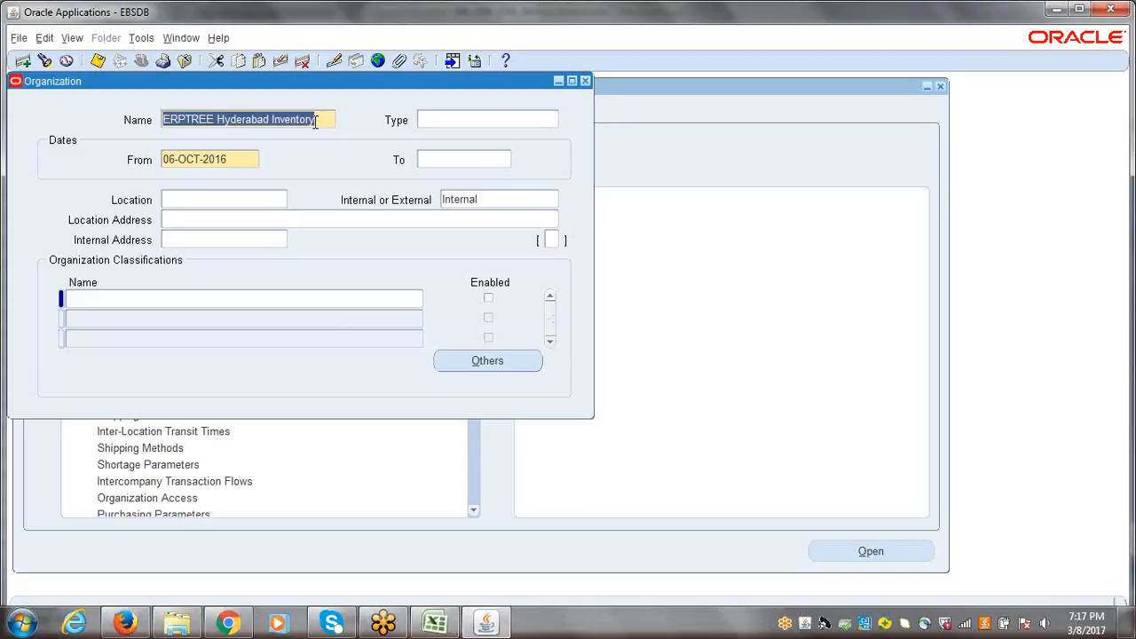
{"action": "left_click", "coordinate": [240, 200]}
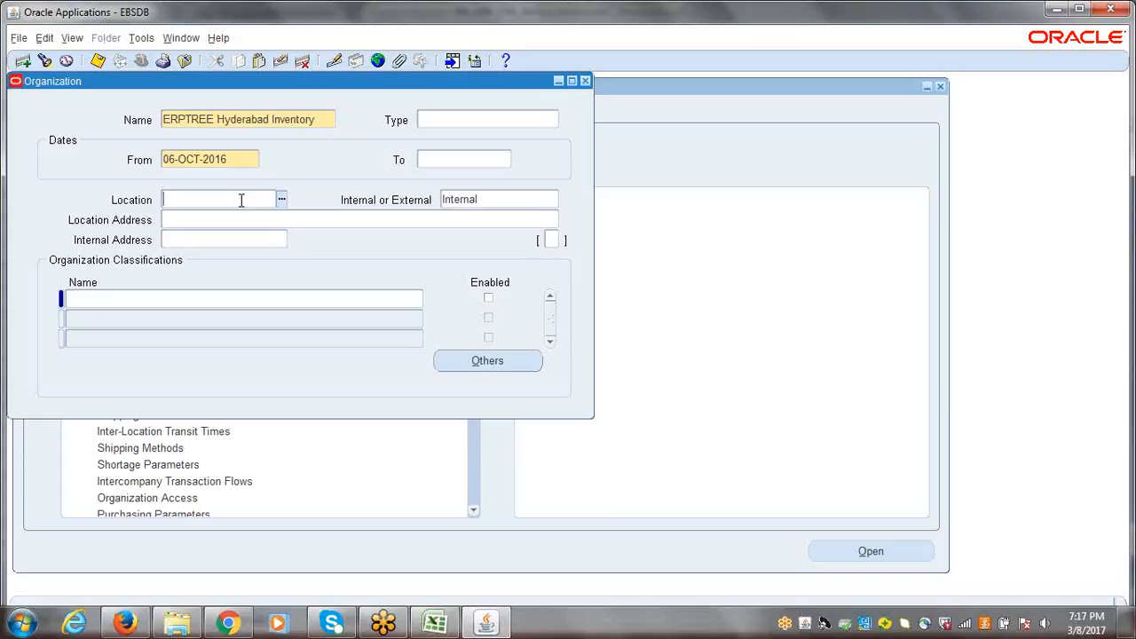
{"action": "type", "text": "hyderabad"}
{"action": "key", "text": "Tab"}
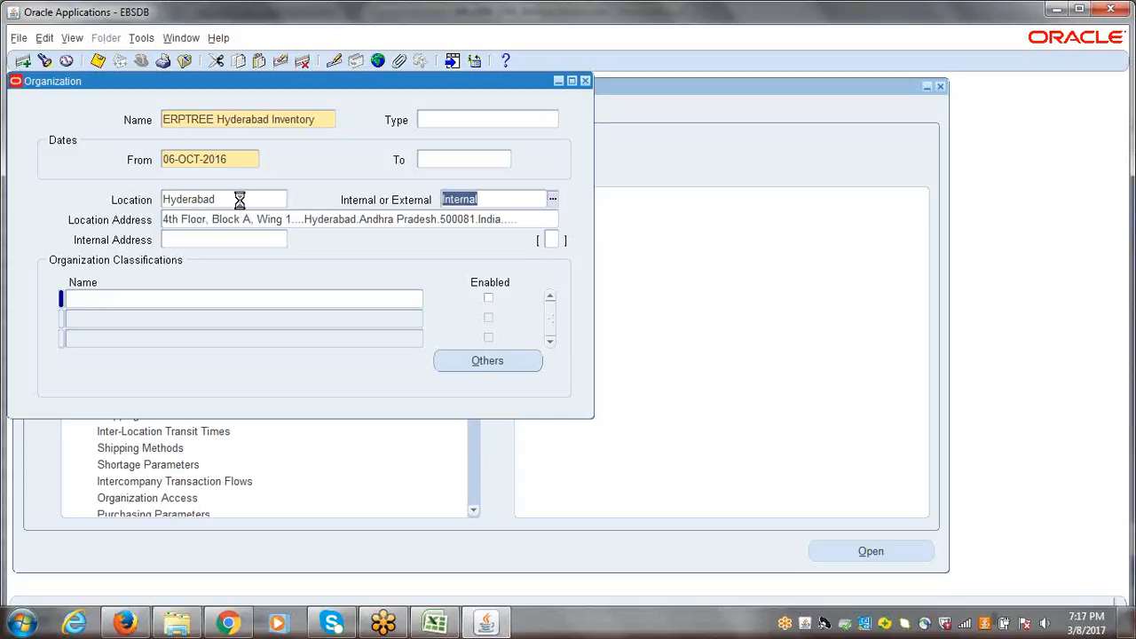
{"action": "key", "text": "ctrl+s"}
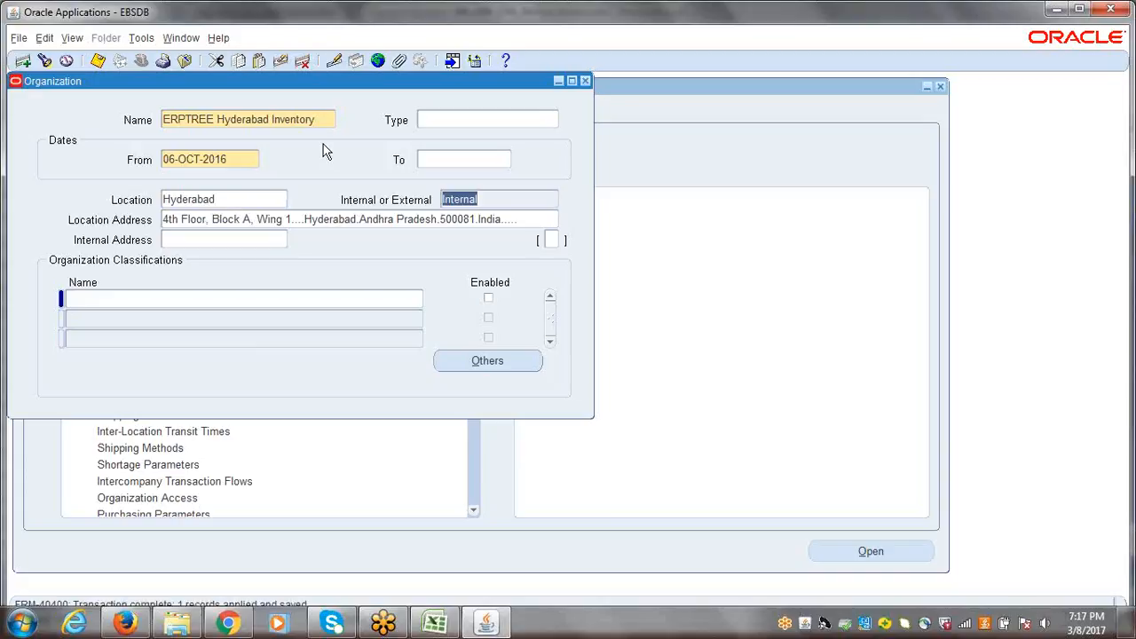
Rename the organization as ERPTREE Hyderabad Inventory Organization and save it
{"action": "left_click", "coordinate": [323, 120]}
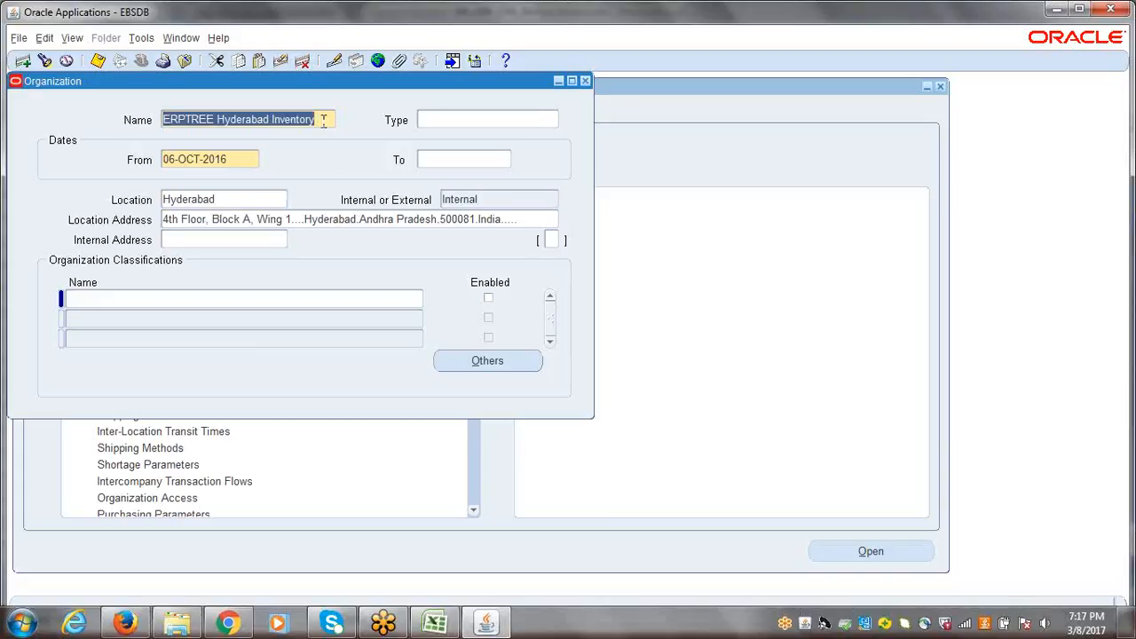
{"action": "left_click", "coordinate": [323, 119]}
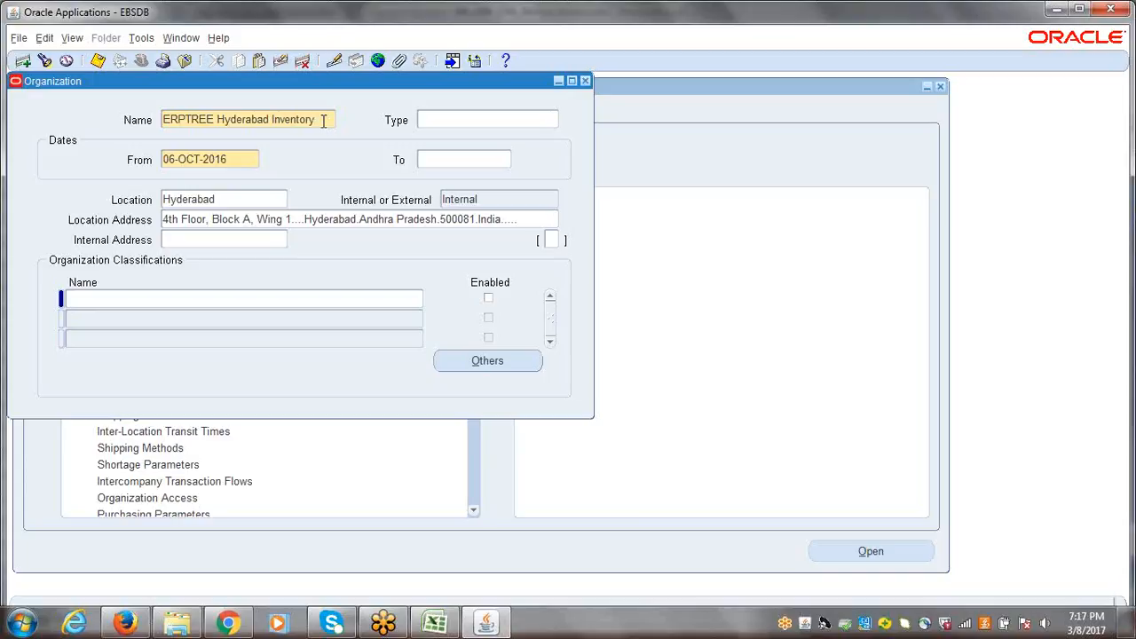
{"action": "type", "text": "Organ"}
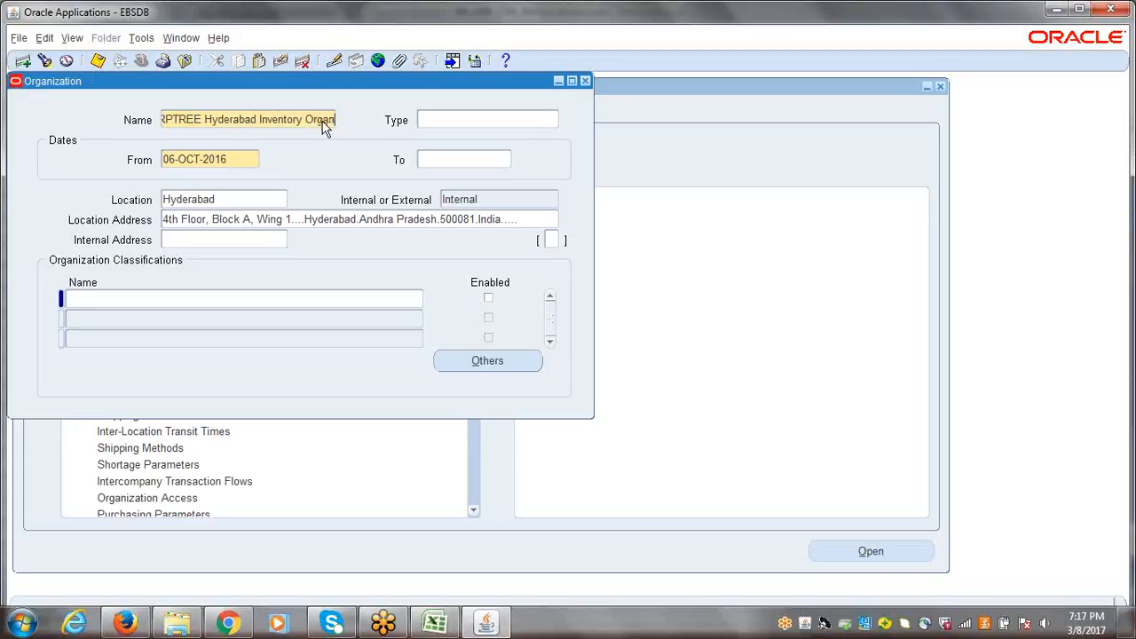
{"action": "type", "text": "ization"}
{"action": "key", "text": "Tab"}
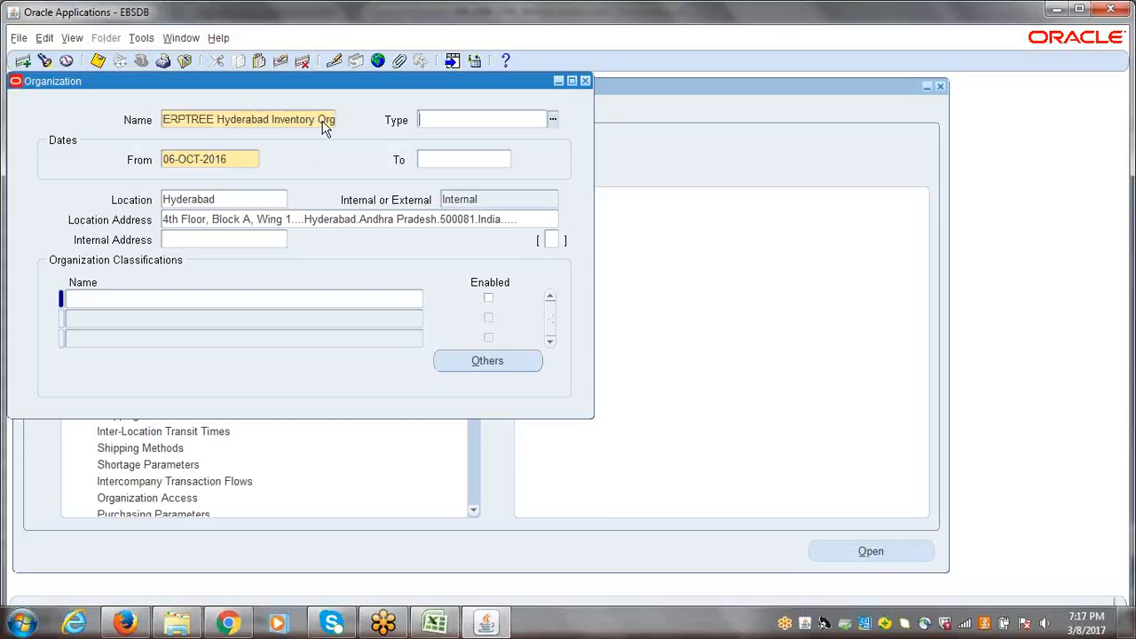
{"action": "key", "text": "ctrl+s"}
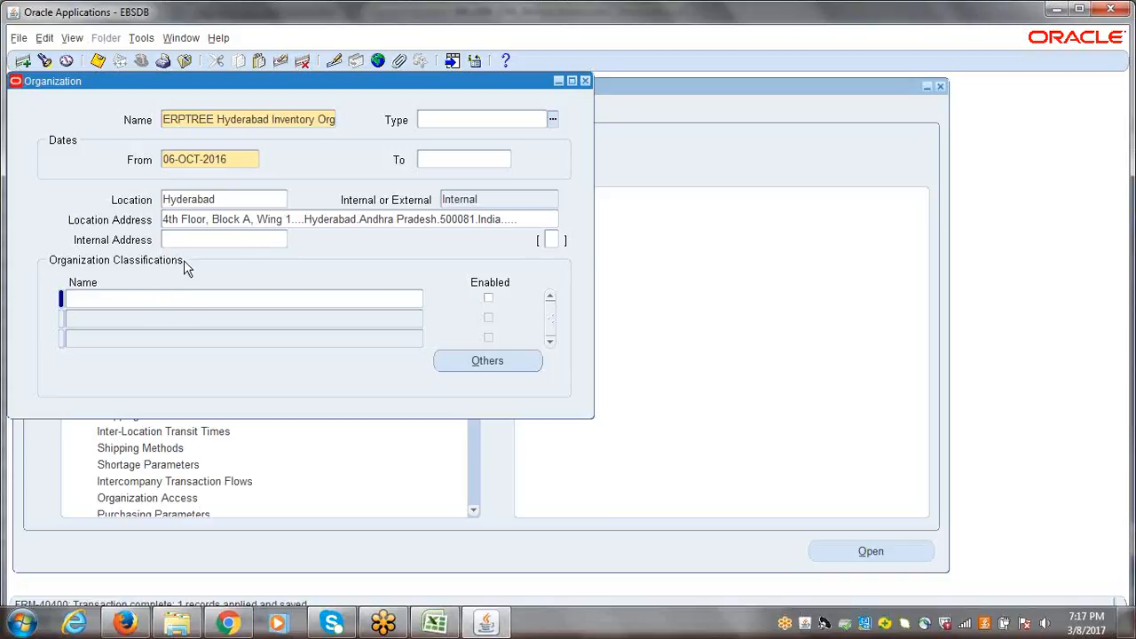
Add the enabled Inventory Organization classification to the Hyderabad organization and save the record
{"action": "left_click", "coordinate": [142, 302]}
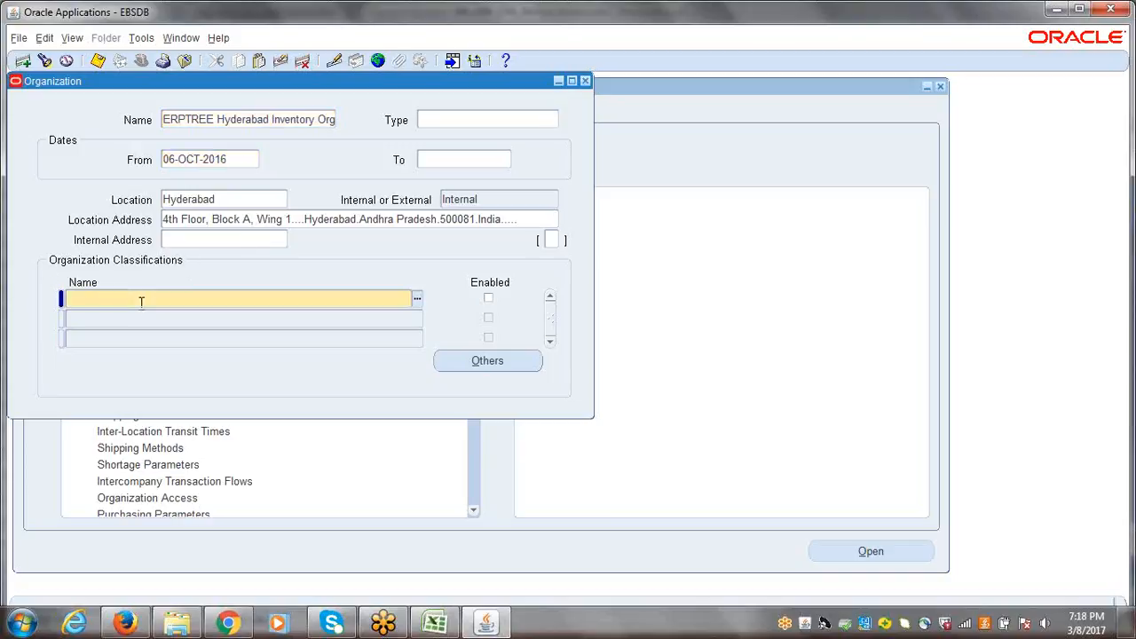
{"action": "type", "text": "inventory Organizatior"}
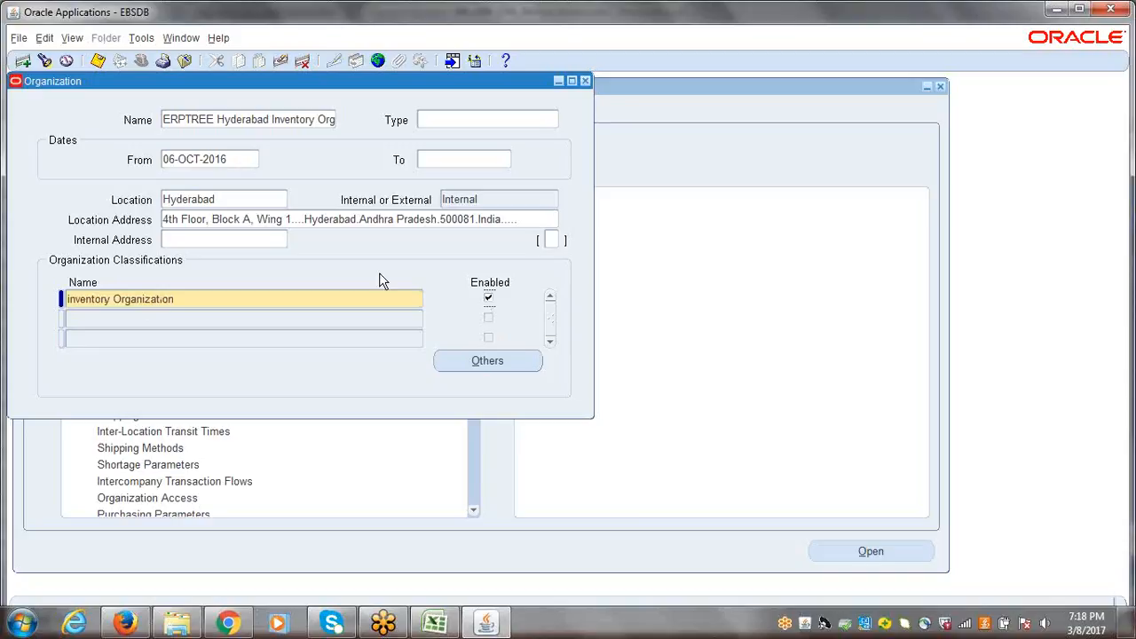
{"action": "key", "text": "ctrl+s"}
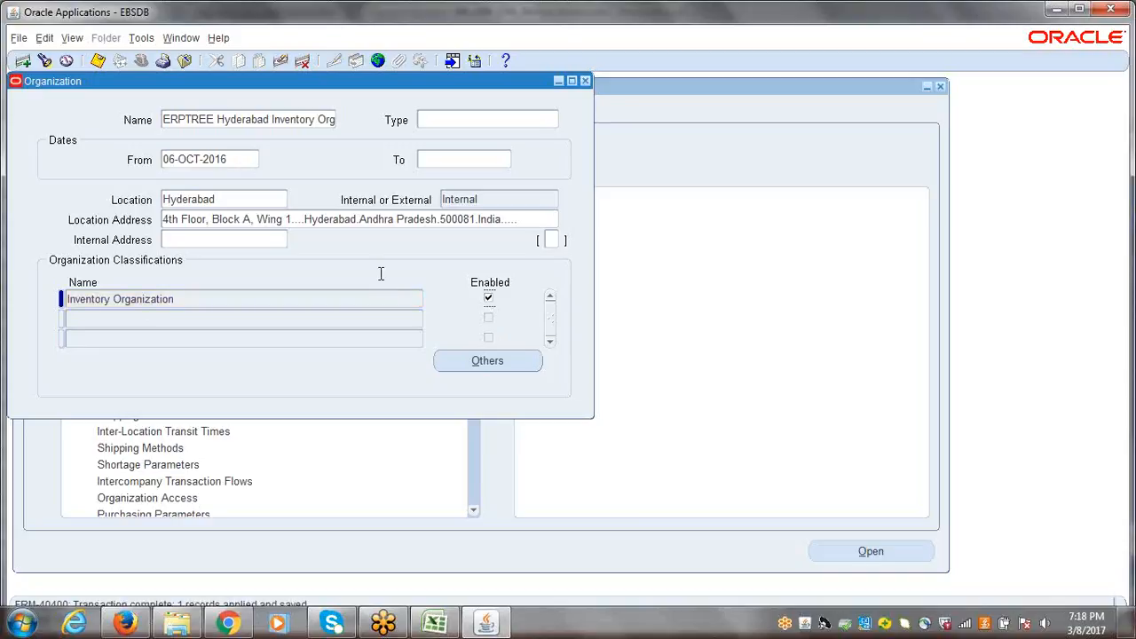
Open Accounting Information from the additional organization information of the Inventory Organization classification
{"action": "left_click", "coordinate": [488, 362]}
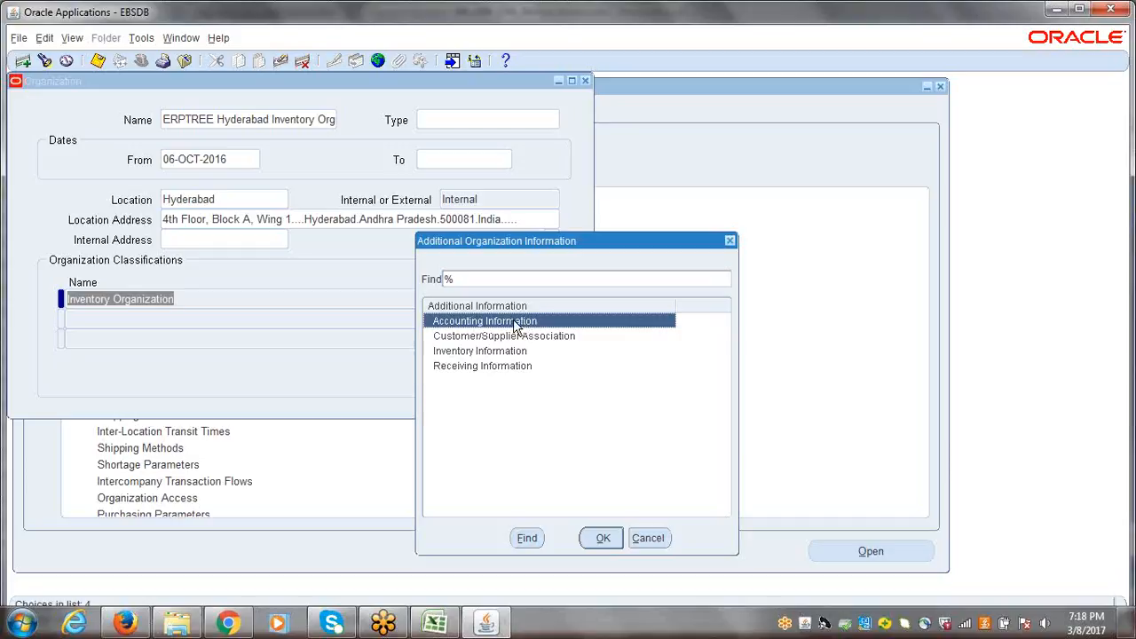
{"action": "left_click", "coordinate": [491, 352]}
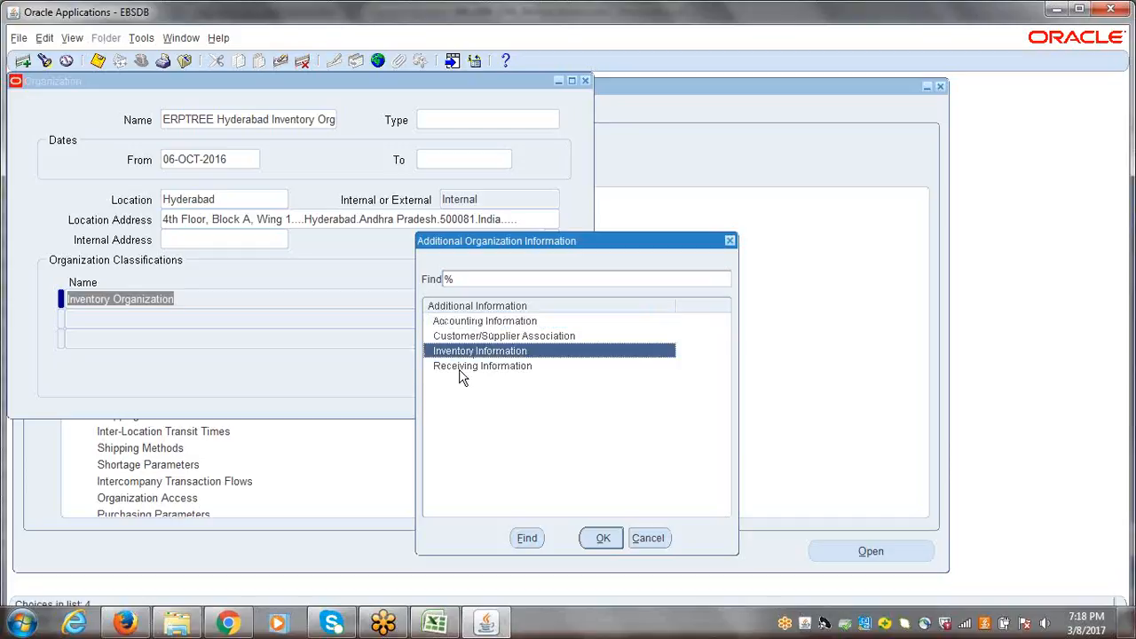
{"action": "left_click", "coordinate": [462, 367]}
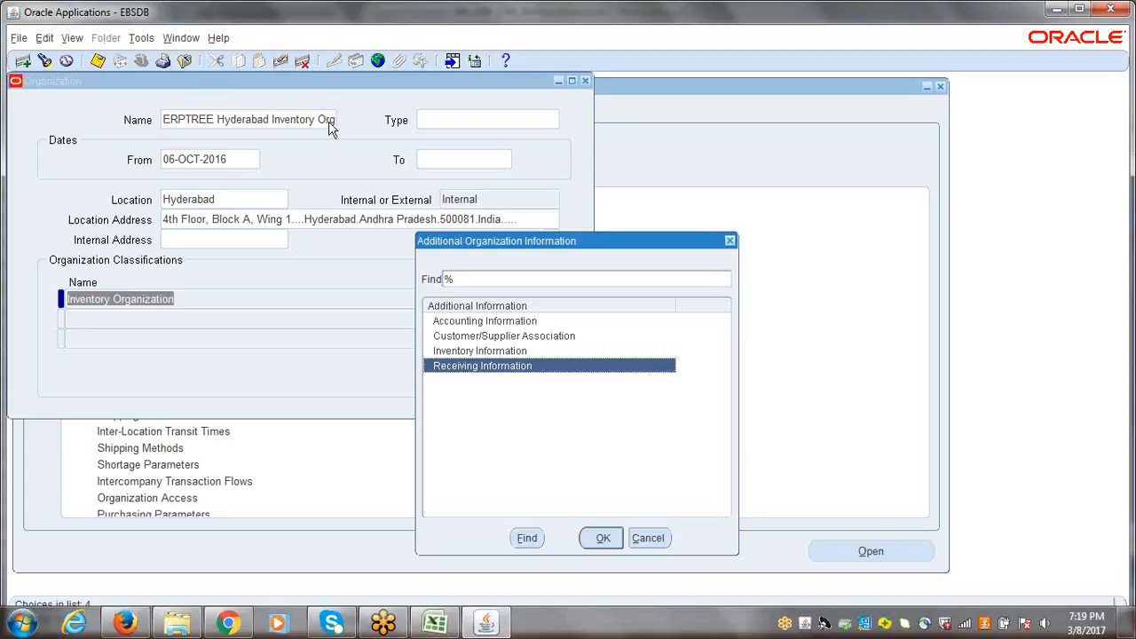
{"action": "left_click", "coordinate": [484, 325]}
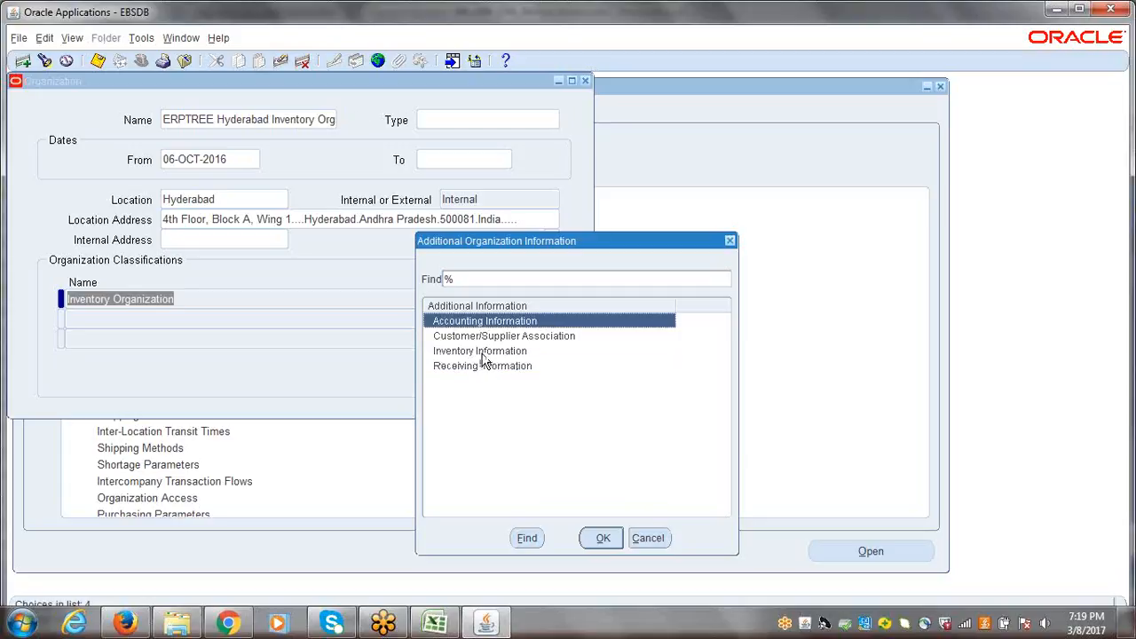
{"action": "left_click", "coordinate": [484, 355]}
{"action": "left_click", "coordinate": [492, 367]}
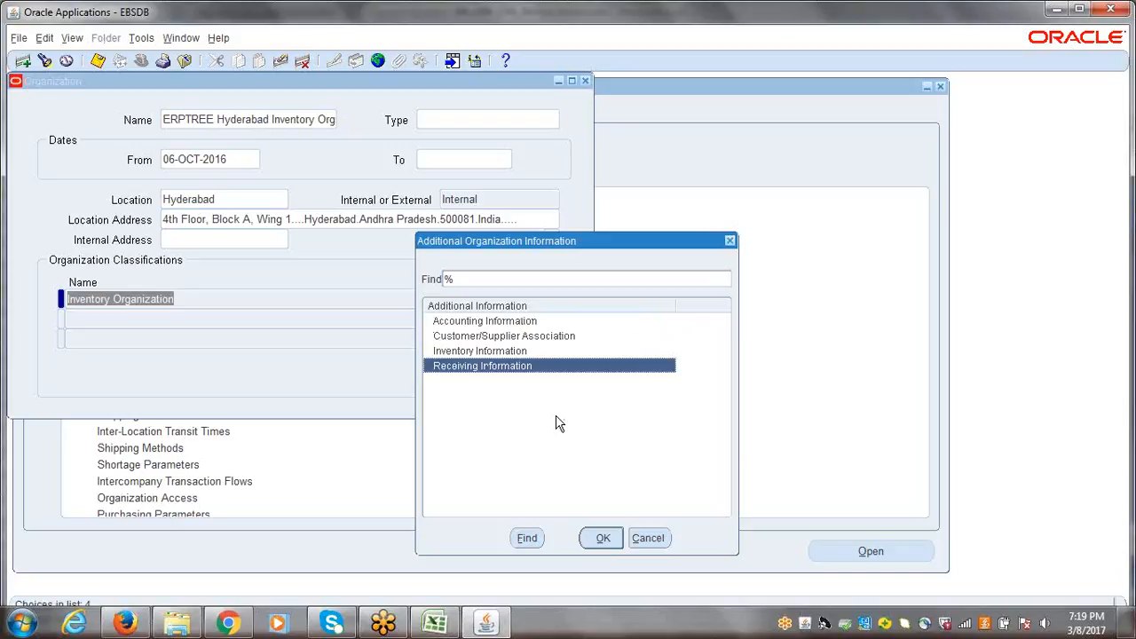
{"action": "left_click", "coordinate": [469, 322]}
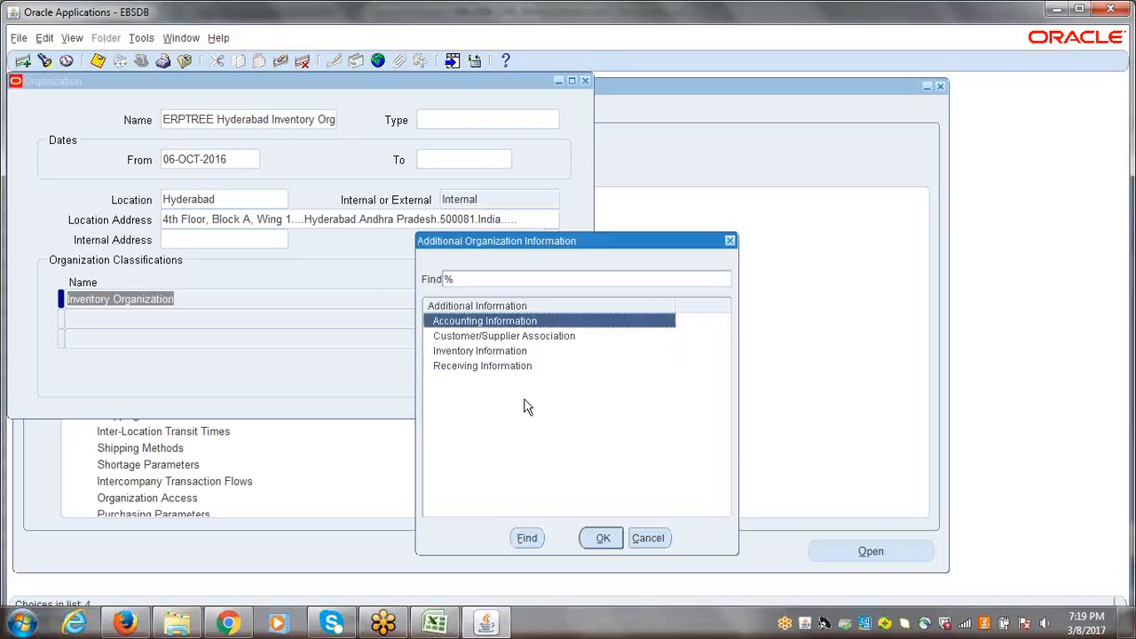
{"action": "left_click", "coordinate": [600, 539]}
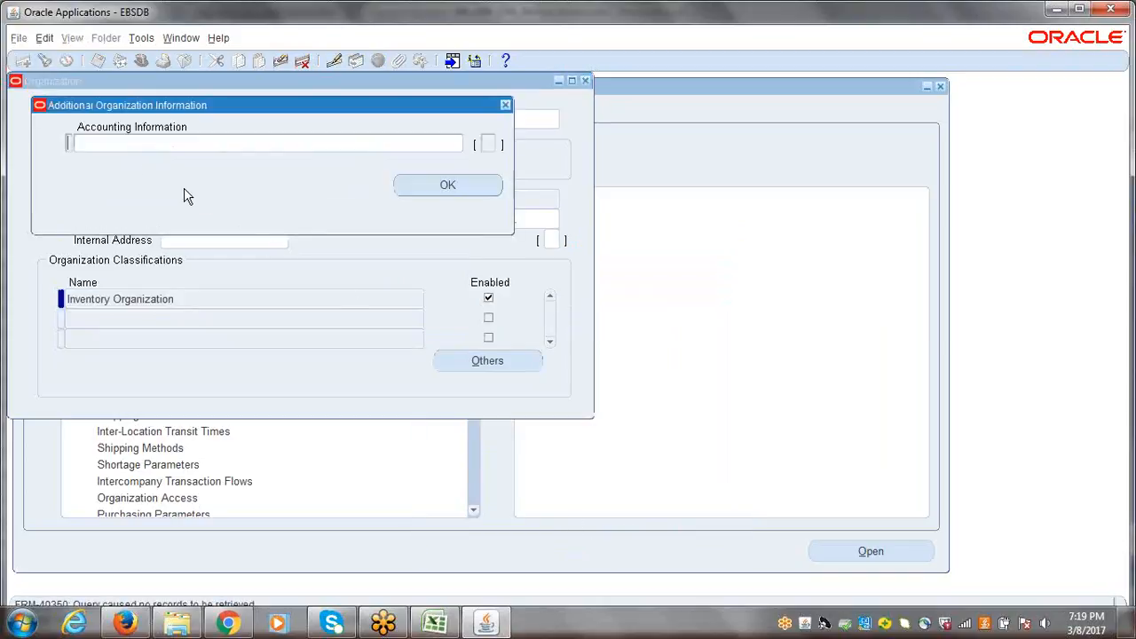
Set the accounting information to primary ledger ERPTREE Ind1220(INR), ERPIndia Legal Entity and ERPTREE Hyderabad Operating Unit, and save it
{"action": "left_click", "coordinate": [128, 142]}
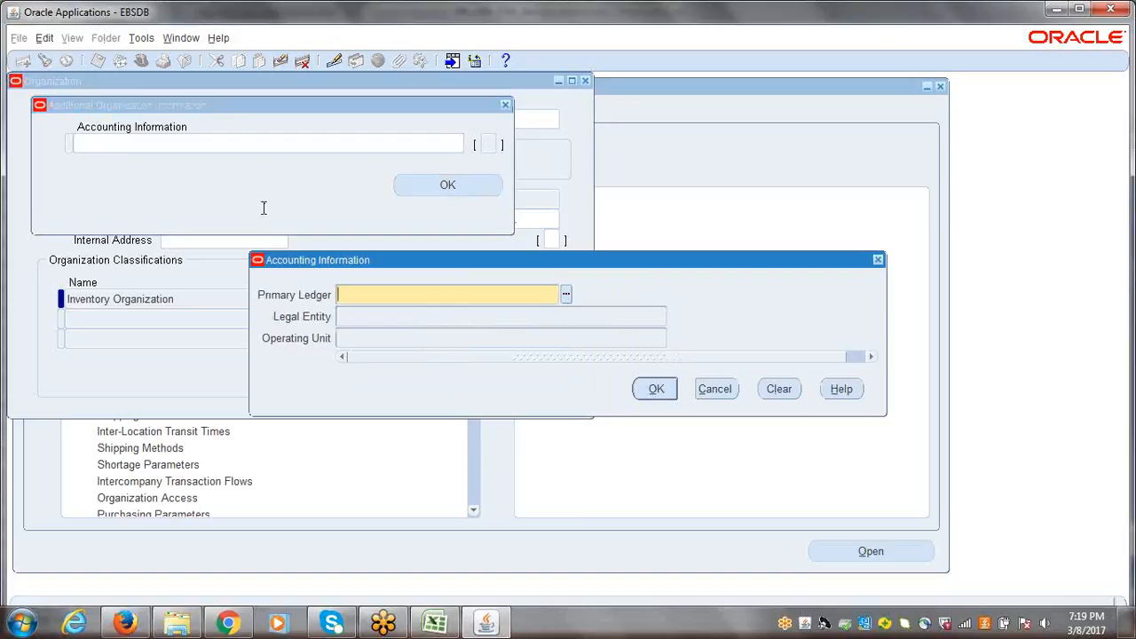
{"action": "type", "text": "erptree"}
{"action": "key", "text": "Tab"}
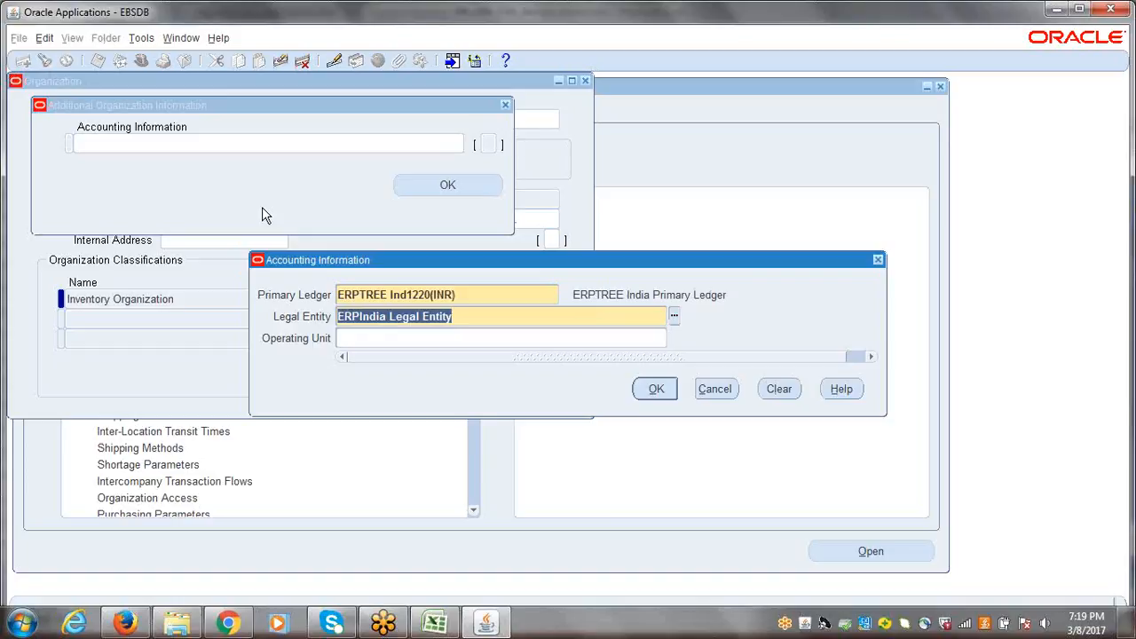
{"action": "key", "text": "Tab"}
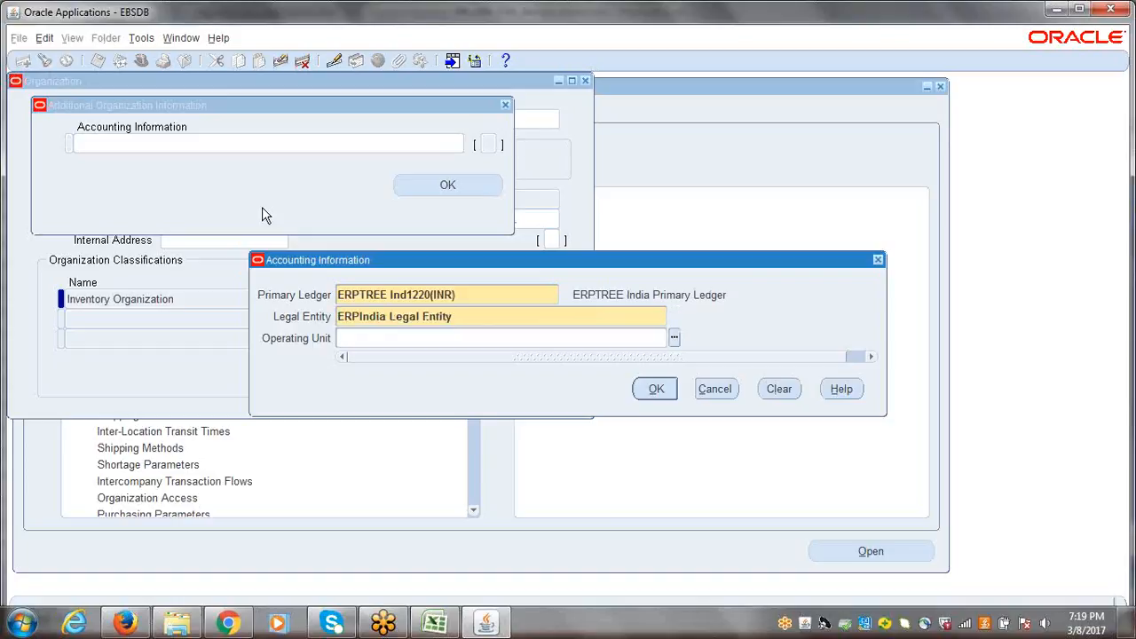
{"action": "type", "text": "erptree"}
{"action": "key", "text": "Tab"}
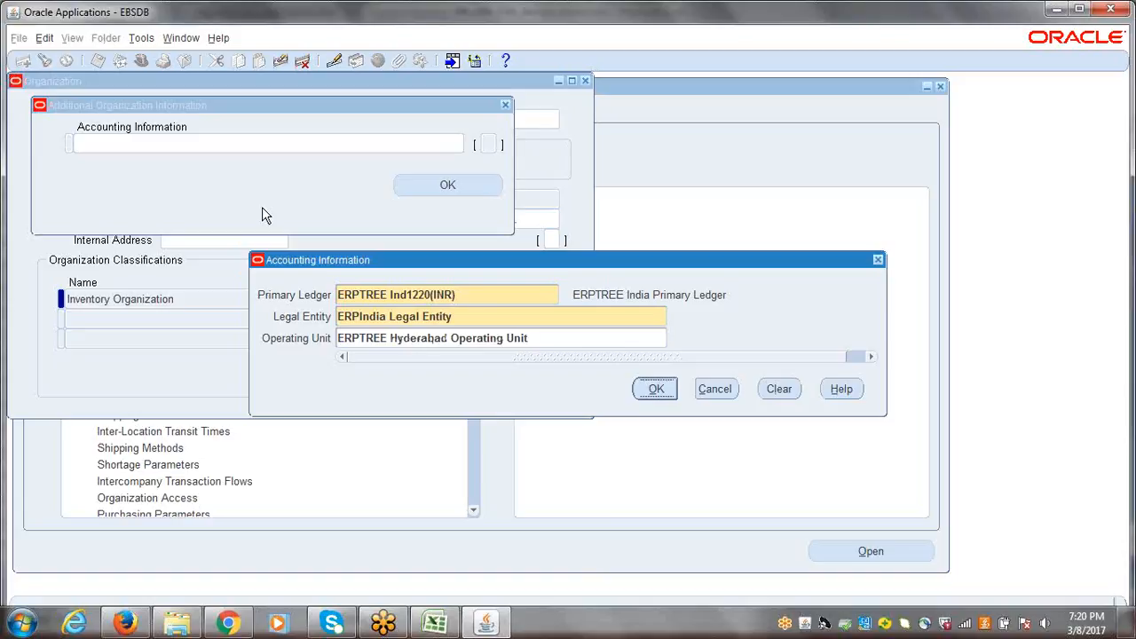
{"action": "left_click", "coordinate": [658, 390]}
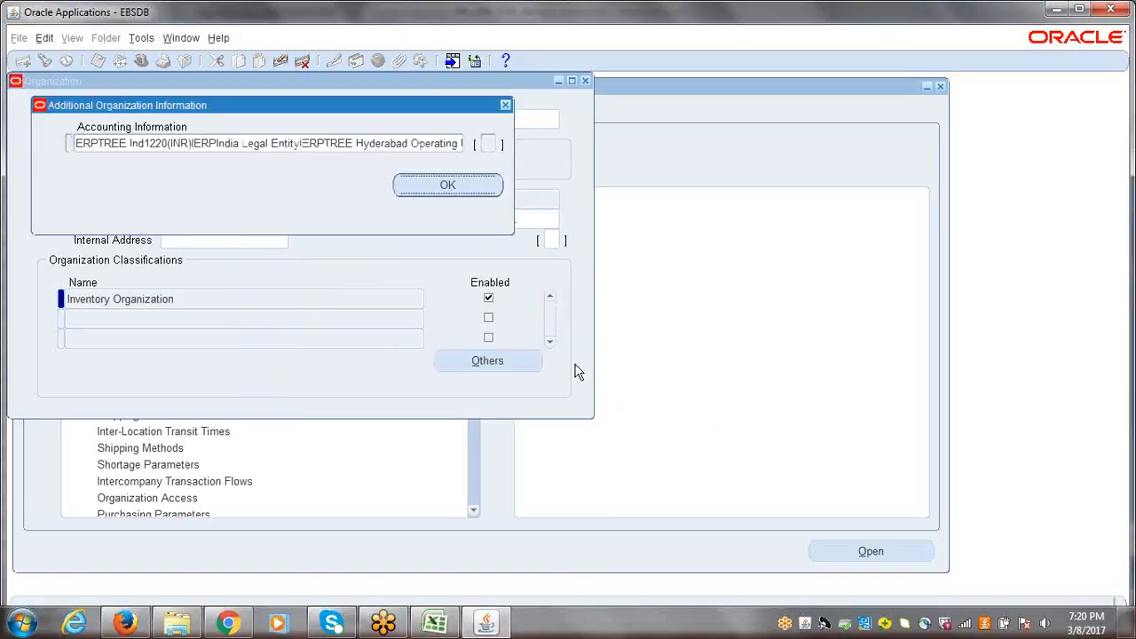
{"action": "left_click", "coordinate": [443, 190]}
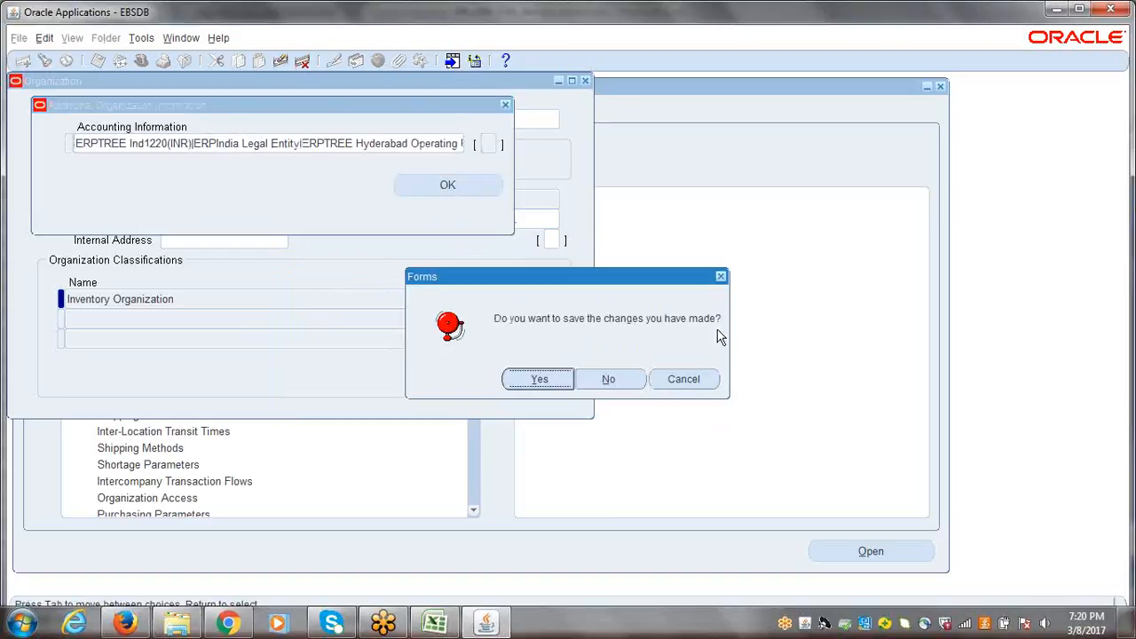
{"action": "left_click", "coordinate": [540, 387]}
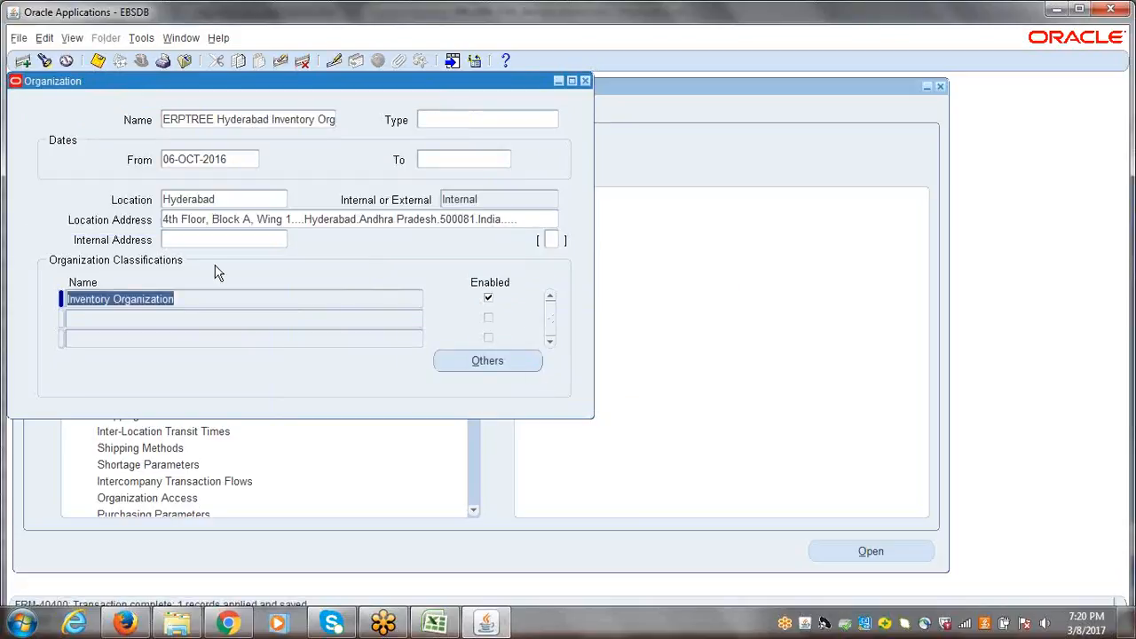
Switch to the Excel setup checklist and open the temporary copy 90F06000 of the workbook, cancelling the save under a new name
{"action": "left_click", "coordinate": [436, 624]}
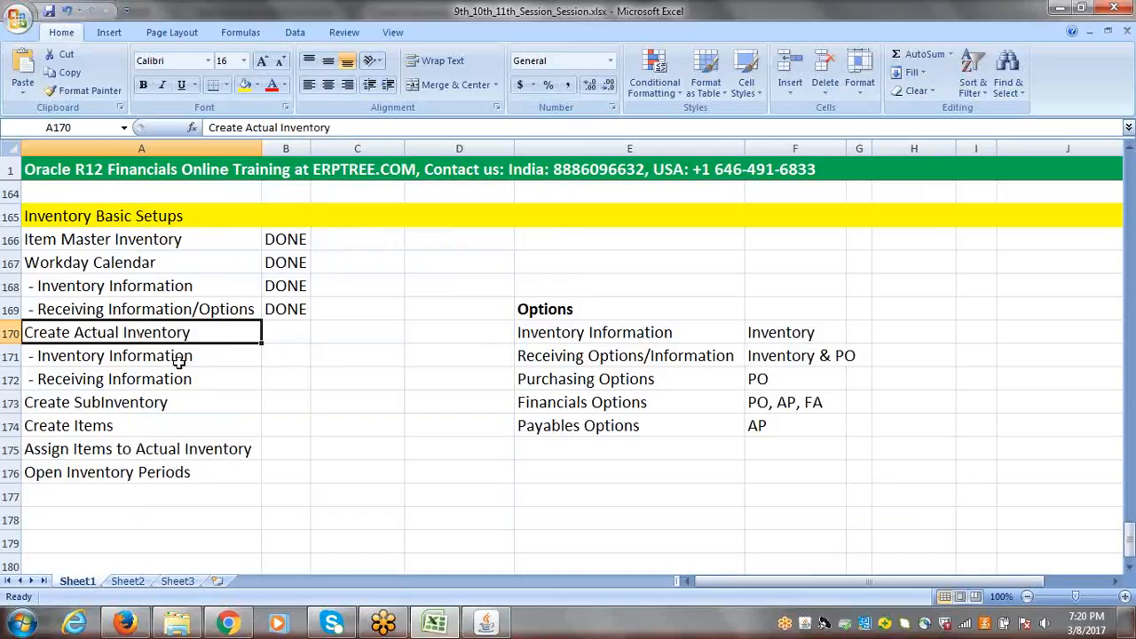
{"action": "left_click", "coordinate": [126, 356]}
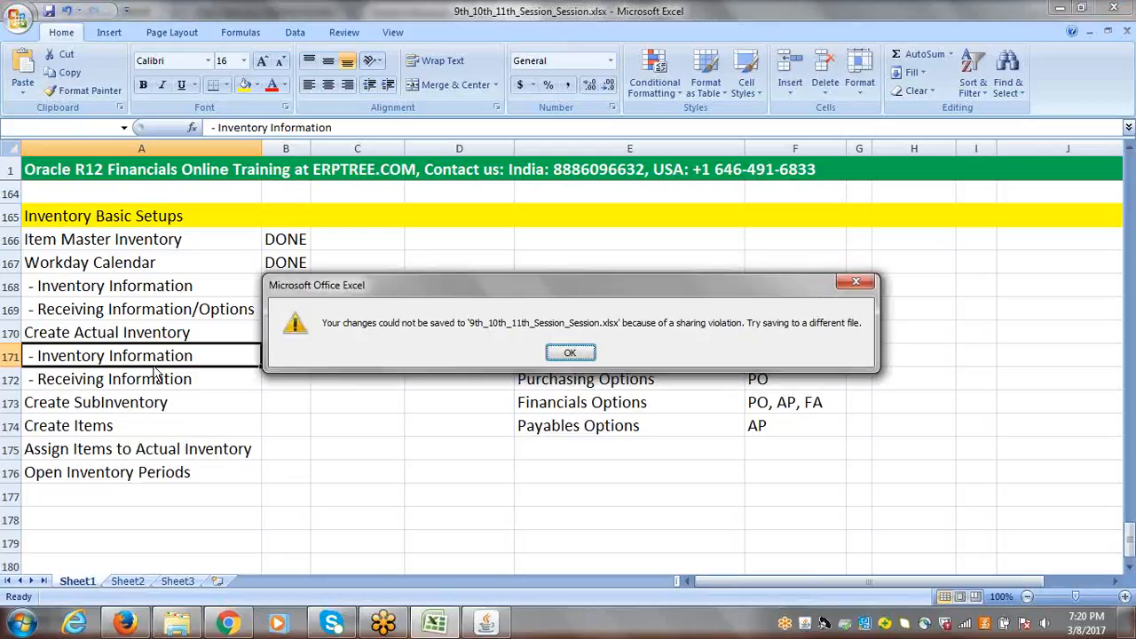
{"action": "left_click", "coordinate": [573, 371]}
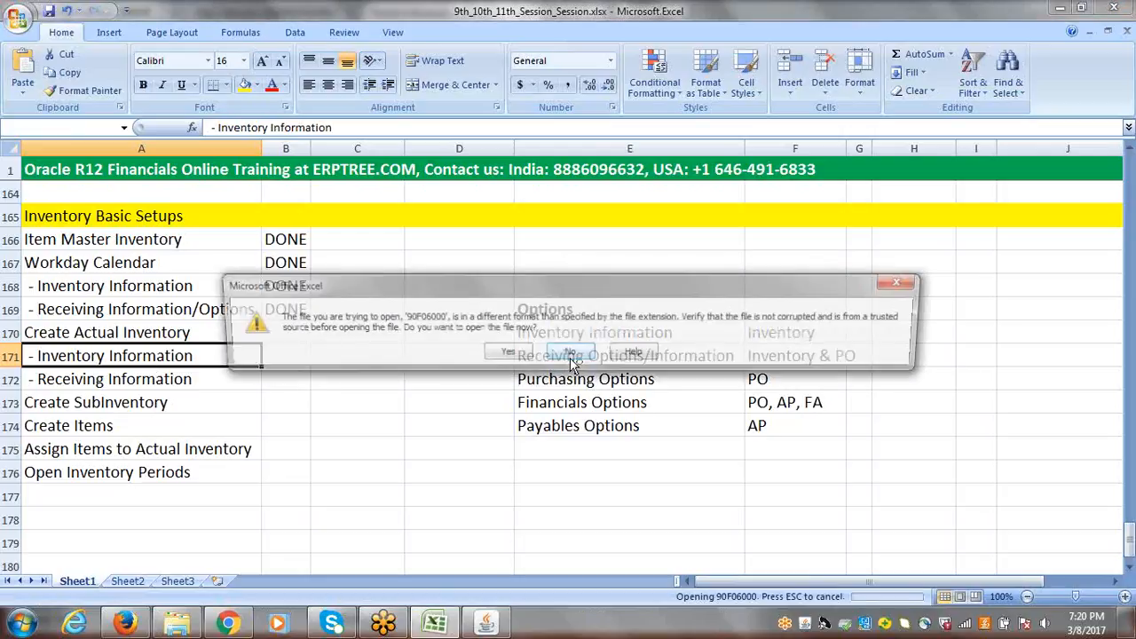
{"action": "left_click", "coordinate": [507, 353]}
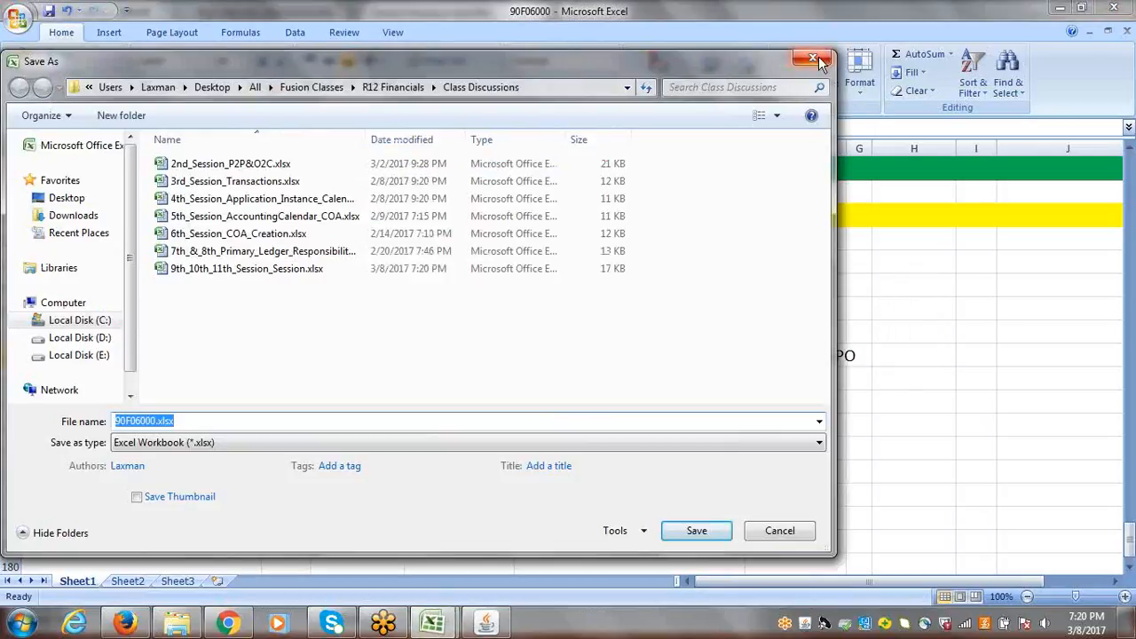
{"action": "left_click", "coordinate": [817, 58]}
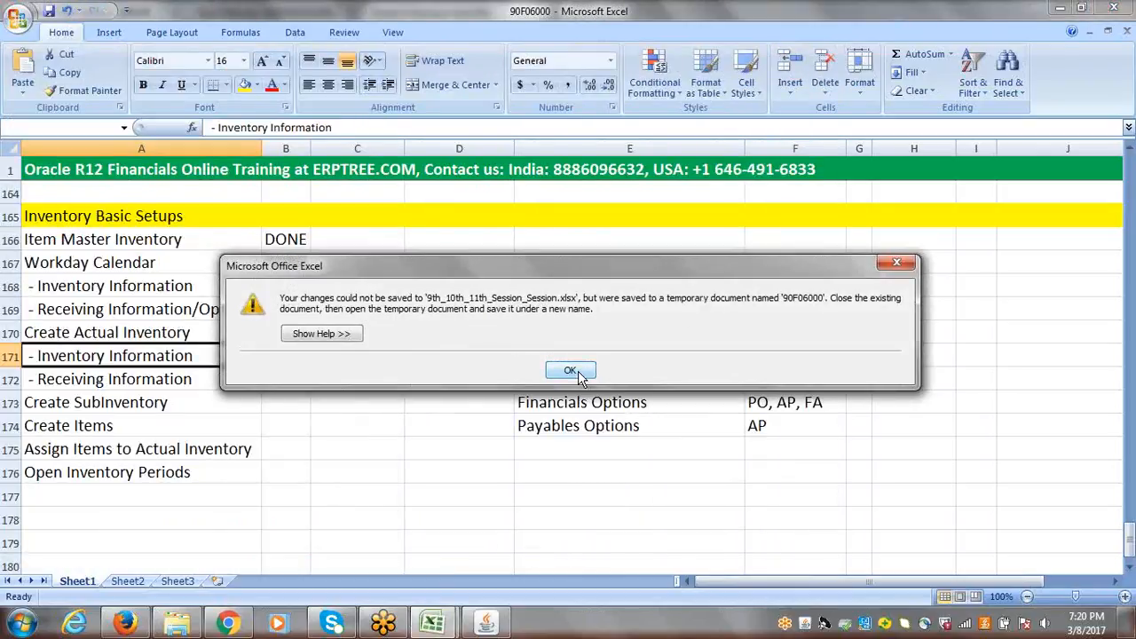
{"action": "left_click", "coordinate": [572, 372]}
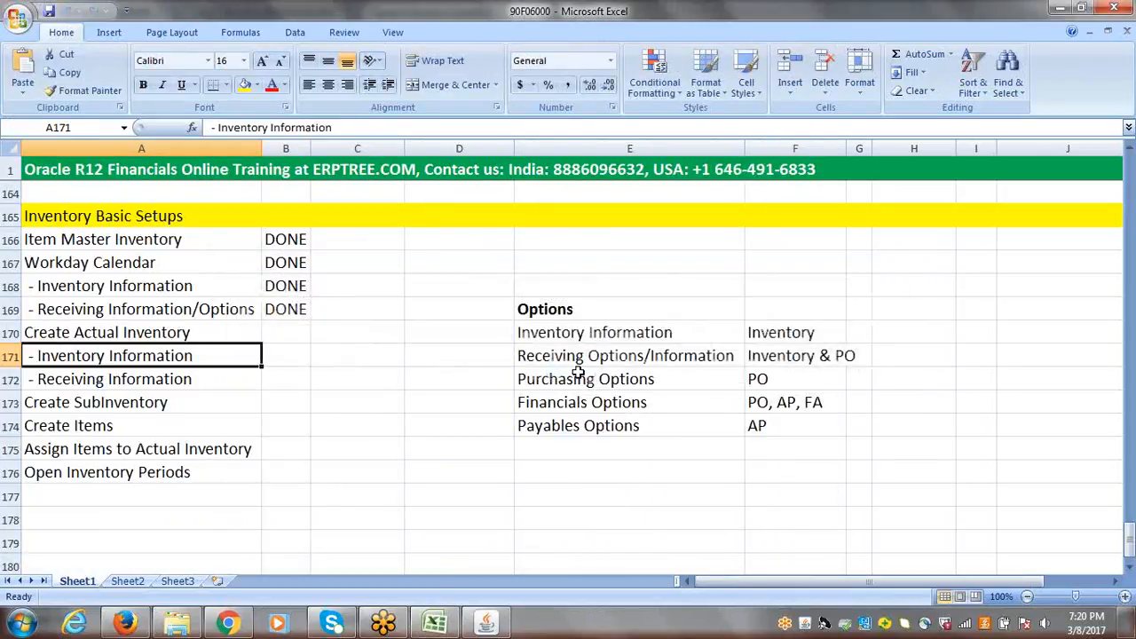
Mark Create Actual Inventory as DONE in cell B170 of the inventory basic setups checklist
{"action": "left_click", "coordinate": [273, 357]}
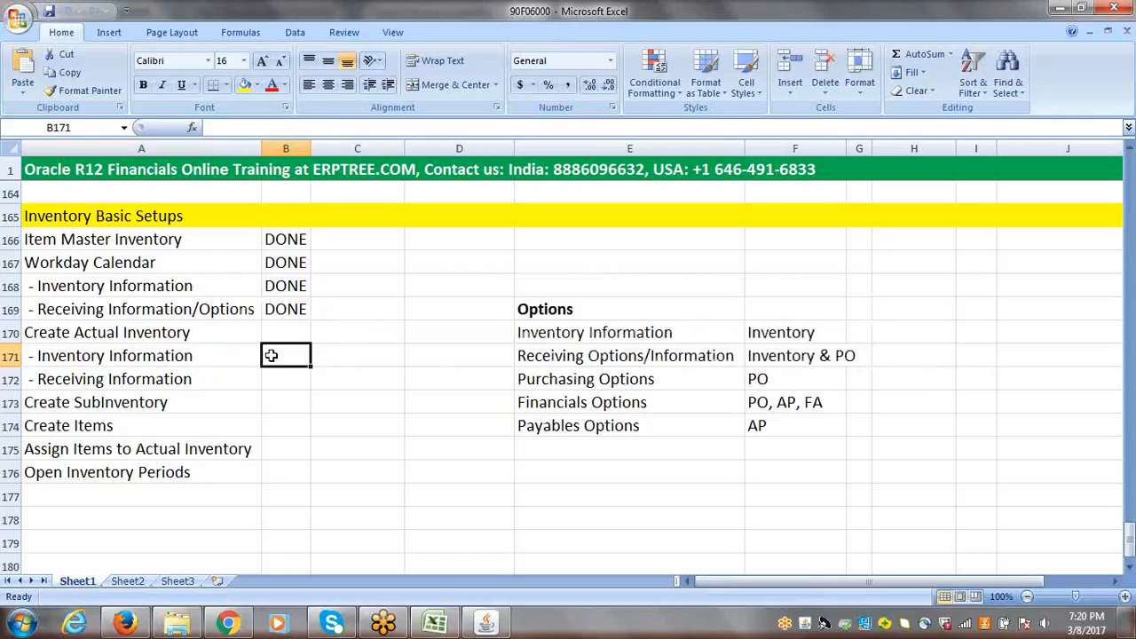
{"action": "key", "text": "Up"}
{"action": "type", "text": "DONE"}
{"action": "left_click", "coordinate": [215, 335]}
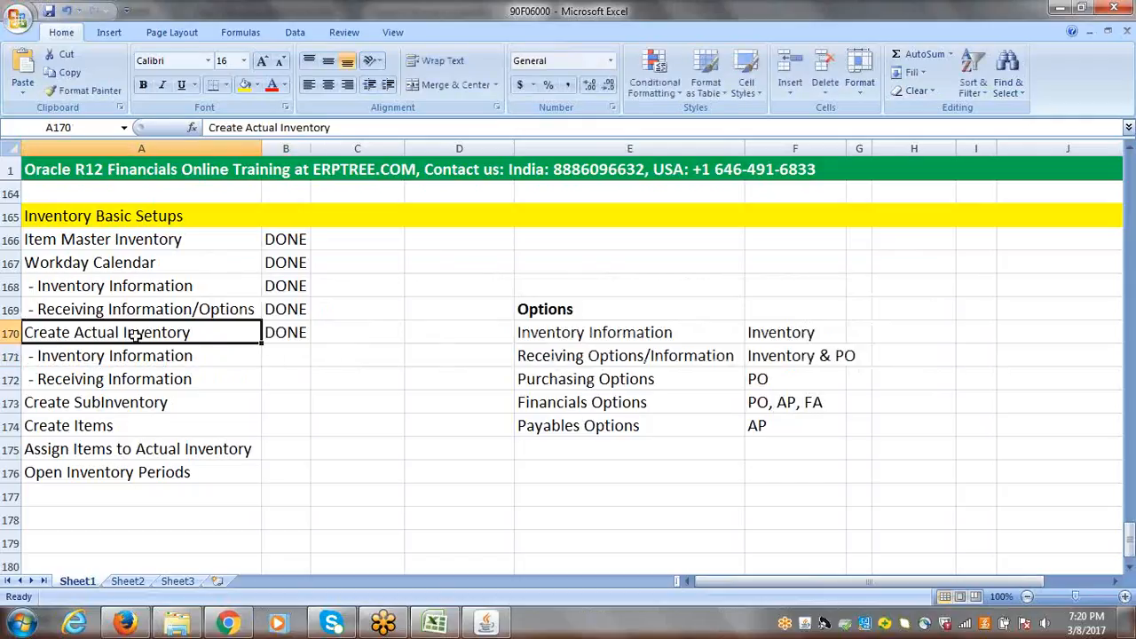
{"action": "left_click", "coordinate": [215, 358]}
{"action": "key", "text": "Right"}
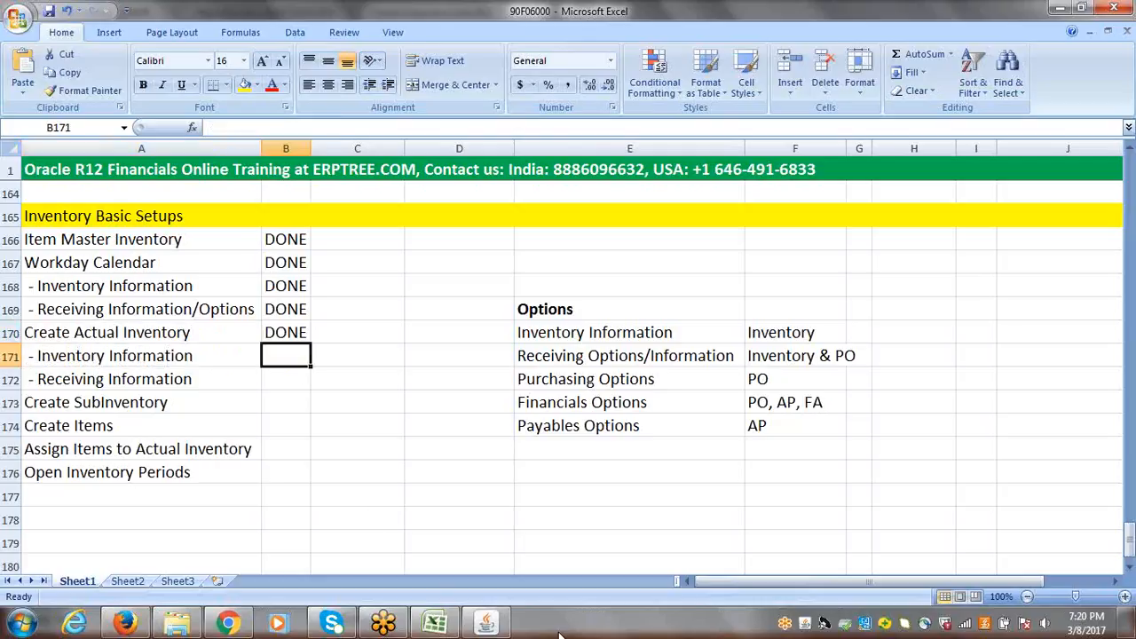
Switch to Oracle Applications and open Inventory Information for the Hyderabad organization's Inventory Organization classification
{"action": "left_click", "coordinate": [487, 624]}
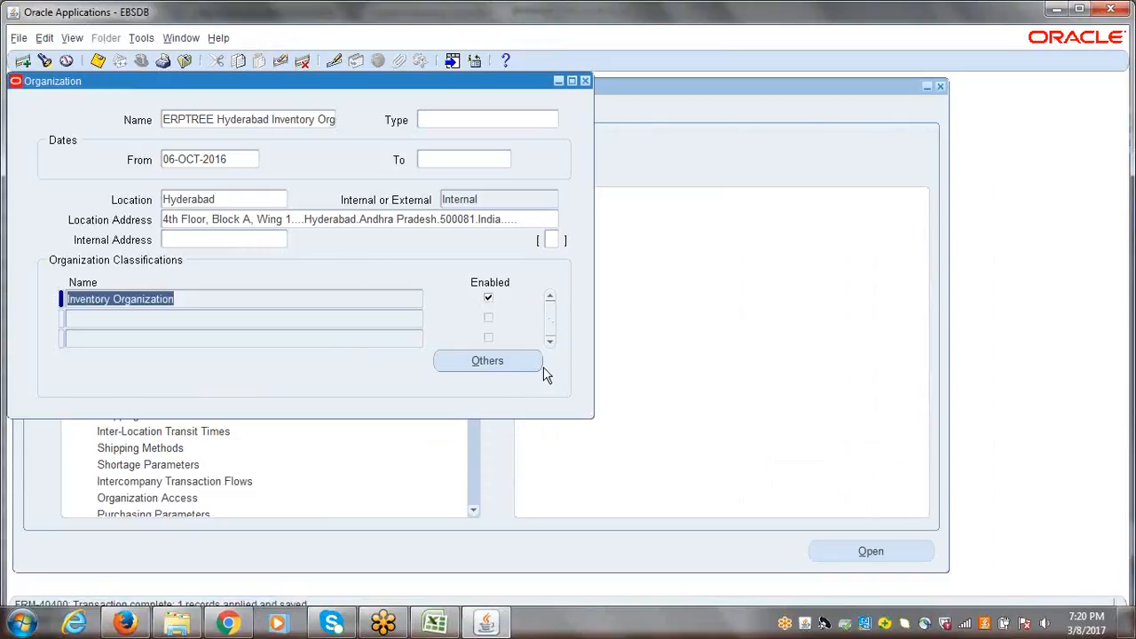
{"action": "left_click", "coordinate": [488, 362]}
{"action": "left_click", "coordinate": [471, 352]}
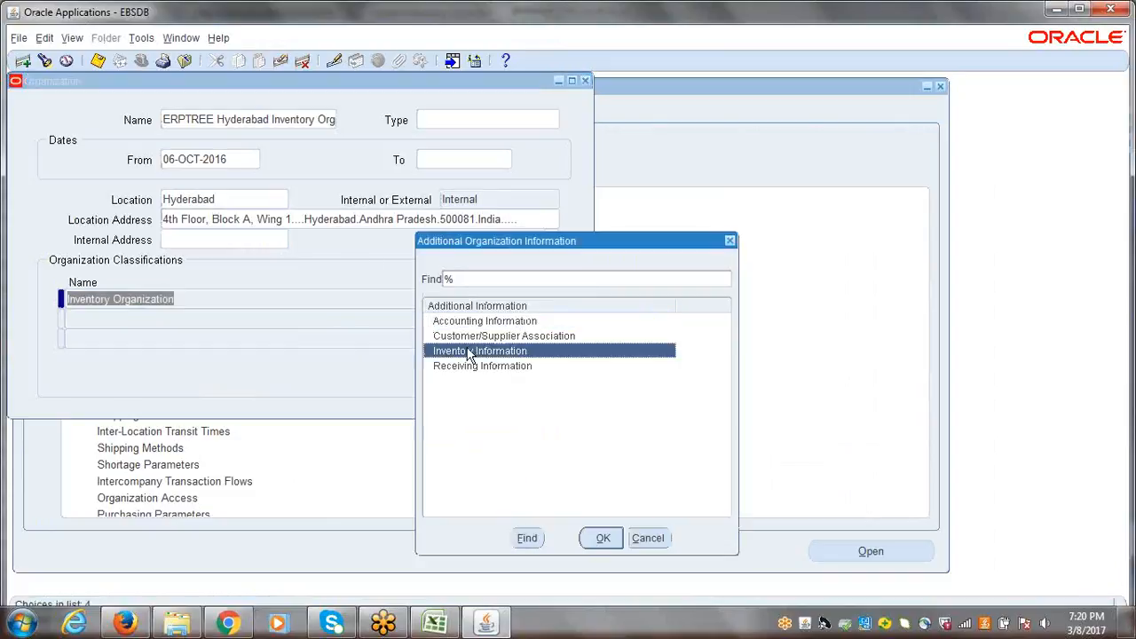
{"action": "left_click", "coordinate": [601, 538]}
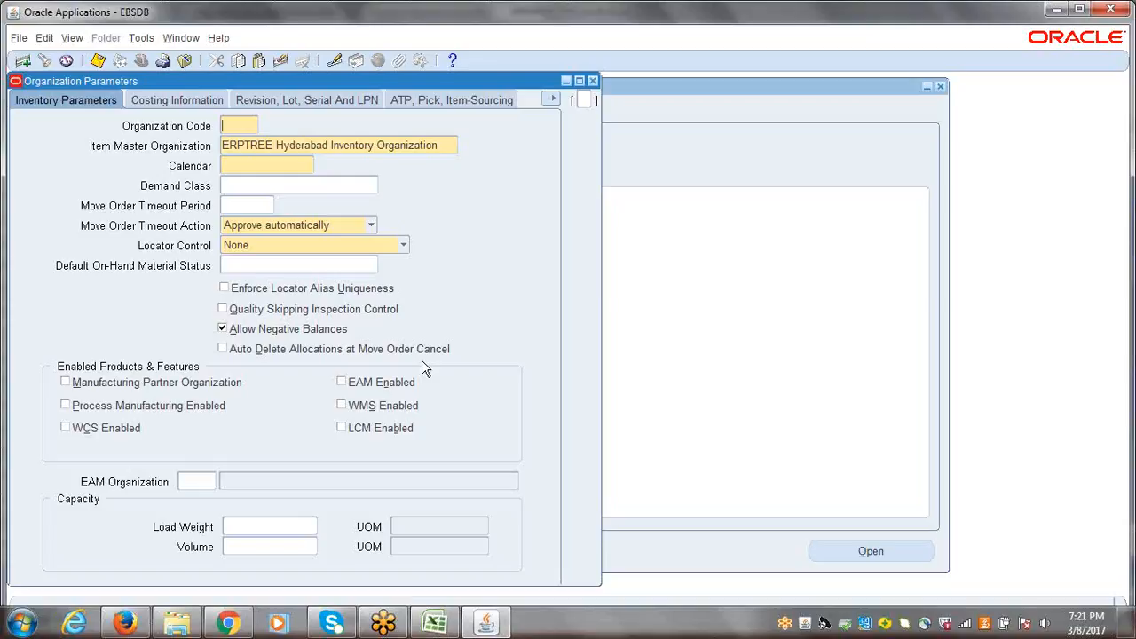
Examine the inventory parameters, costing information and other accounts required in the Hyderabad organization's parameters
{"action": "left_click_drag", "start_coordinate": [200, 86], "coordinate": [602, 94]}
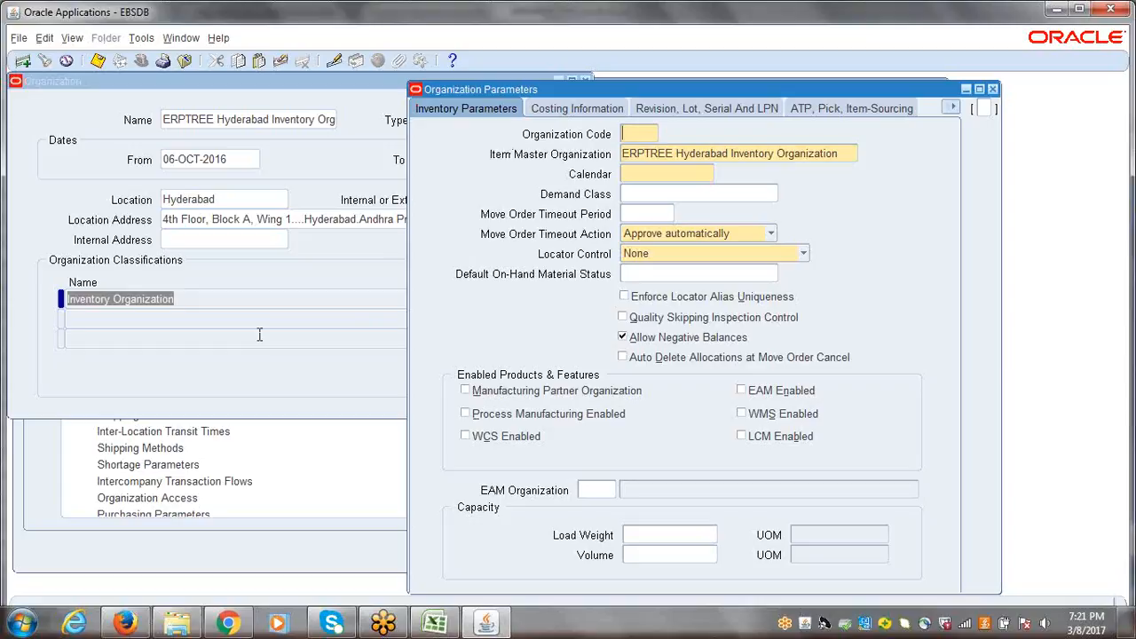
{"action": "left_click_drag", "start_coordinate": [515, 87], "coordinate": [508, 83]}
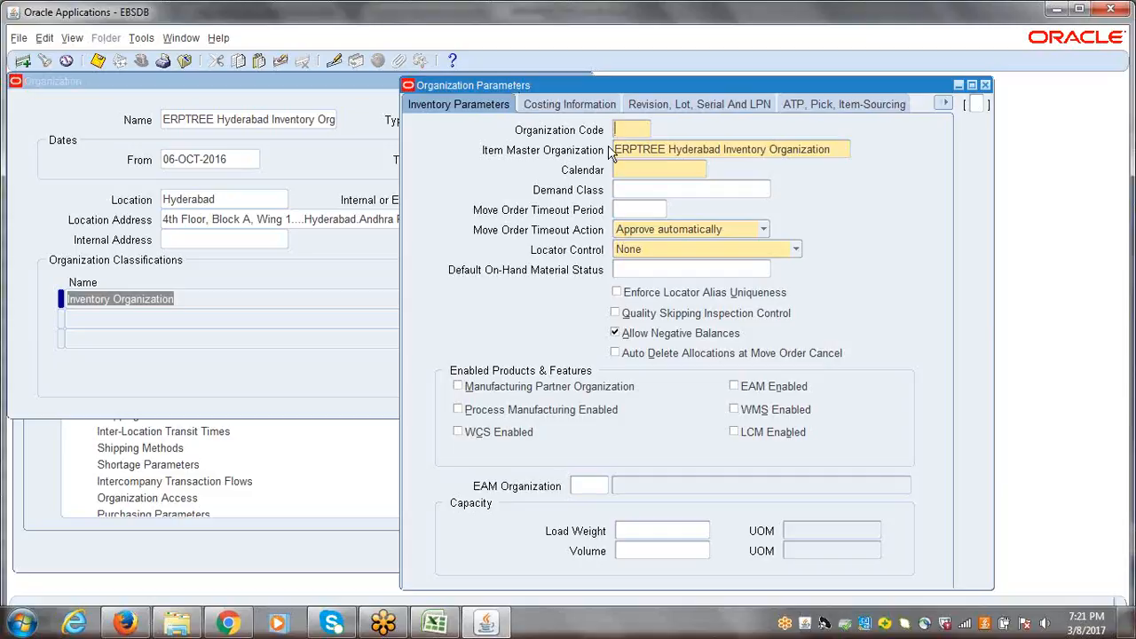
{"action": "left_click_drag", "start_coordinate": [554, 84], "coordinate": [298, 102]}
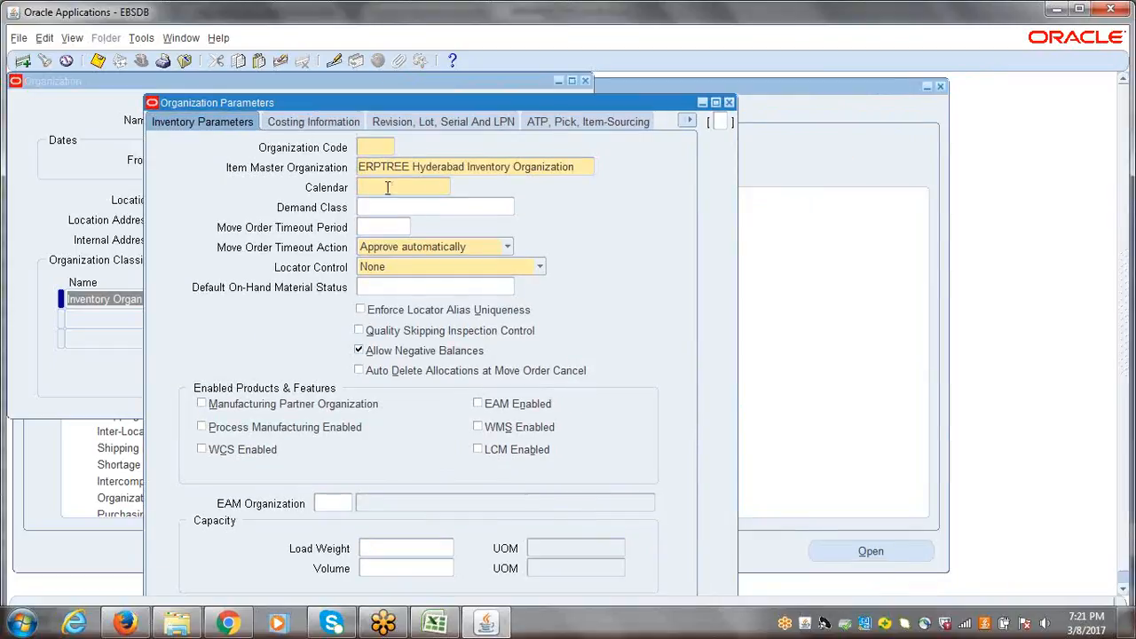
{"action": "left_click", "coordinate": [312, 122]}
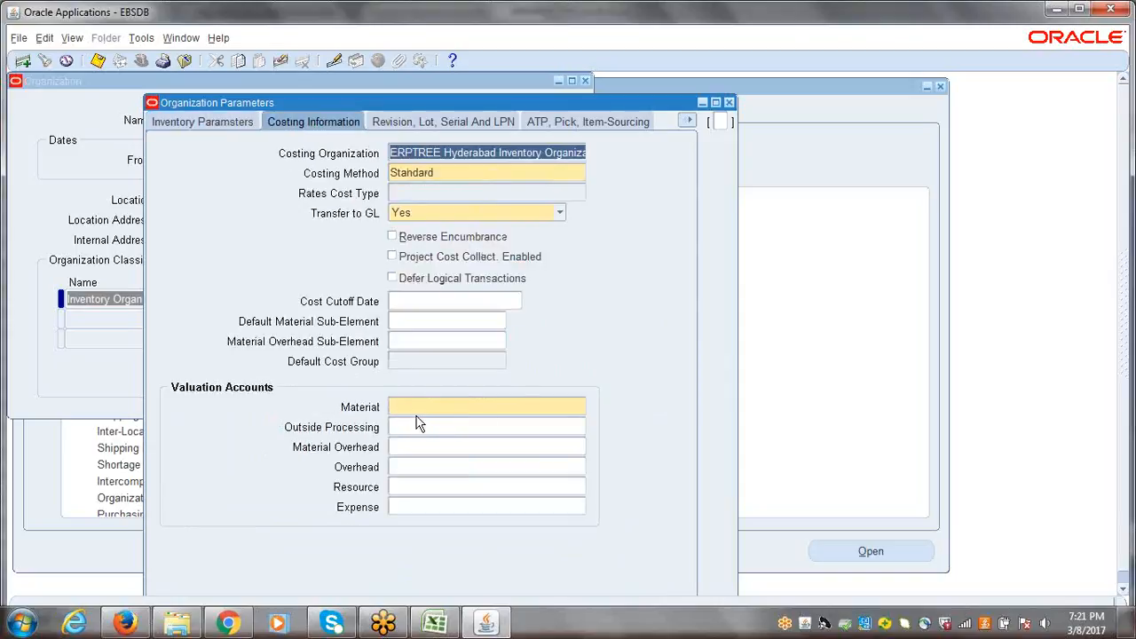
{"action": "left_click", "coordinate": [690, 121]}
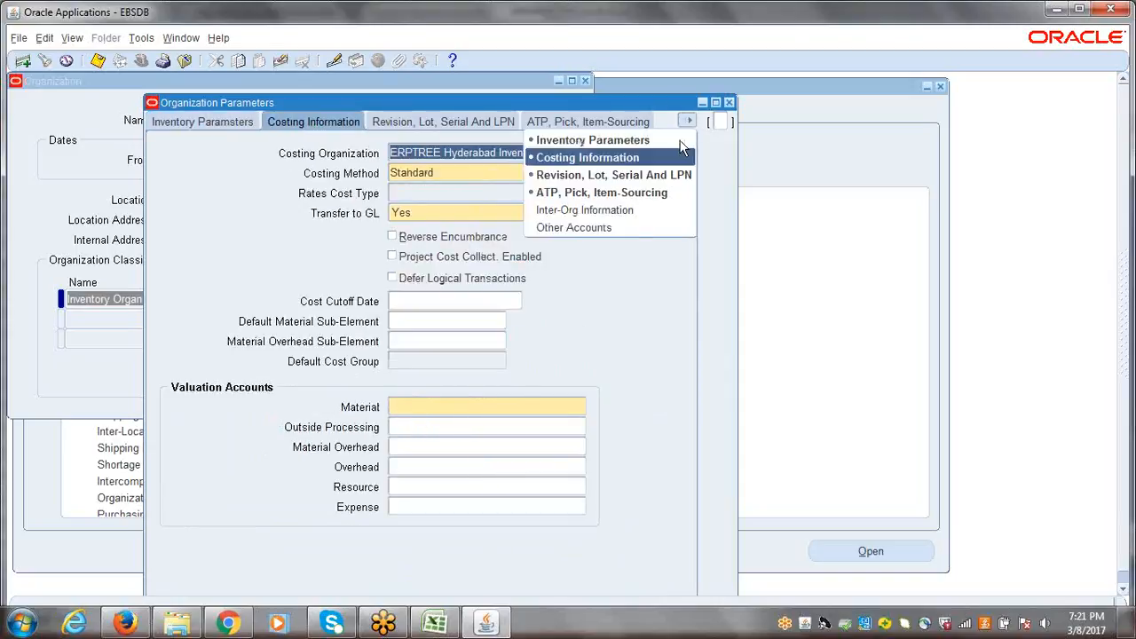
{"action": "left_click", "coordinate": [616, 226]}
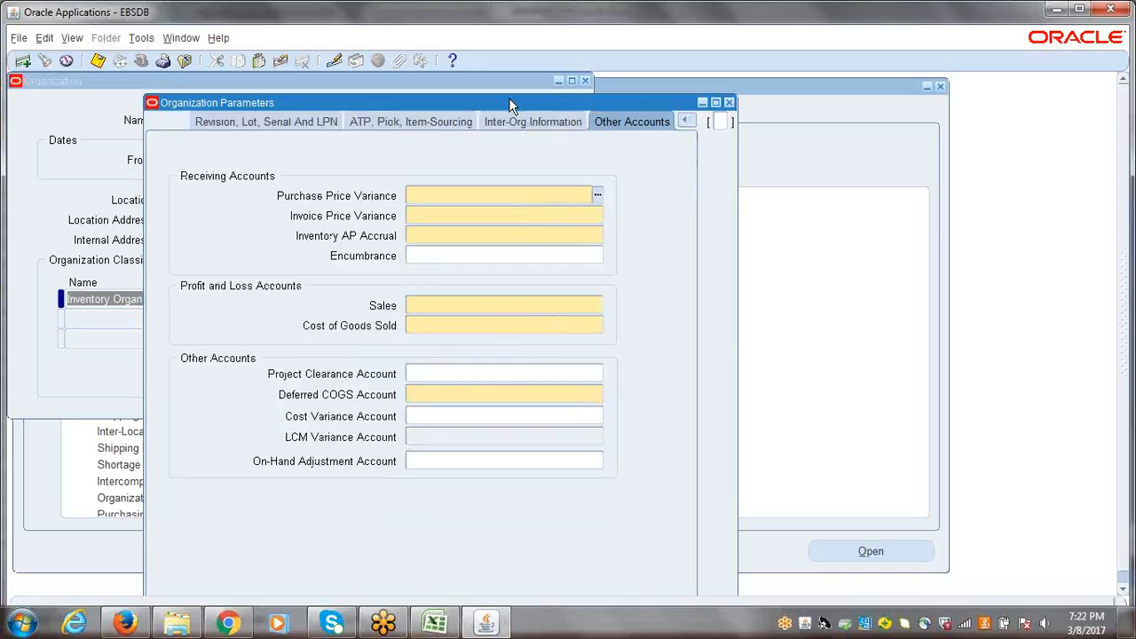
{"action": "left_click_drag", "start_coordinate": [510, 99], "coordinate": [434, 98]}
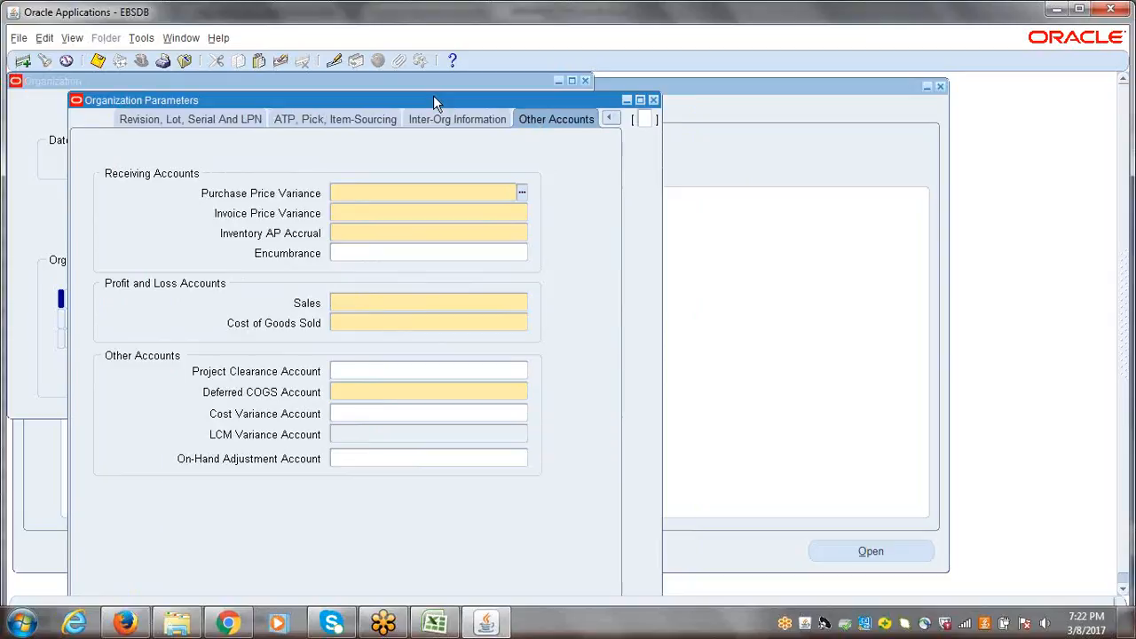
{"action": "left_click_drag", "start_coordinate": [345, 98], "coordinate": [321, 95]}
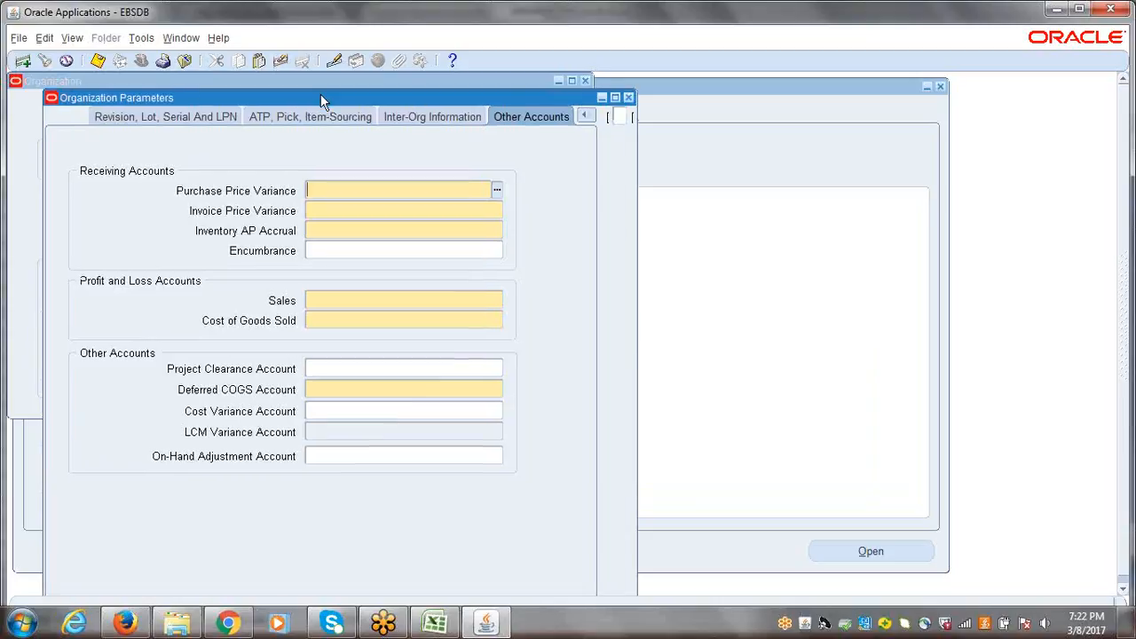
{"action": "left_click", "coordinate": [583, 118]}
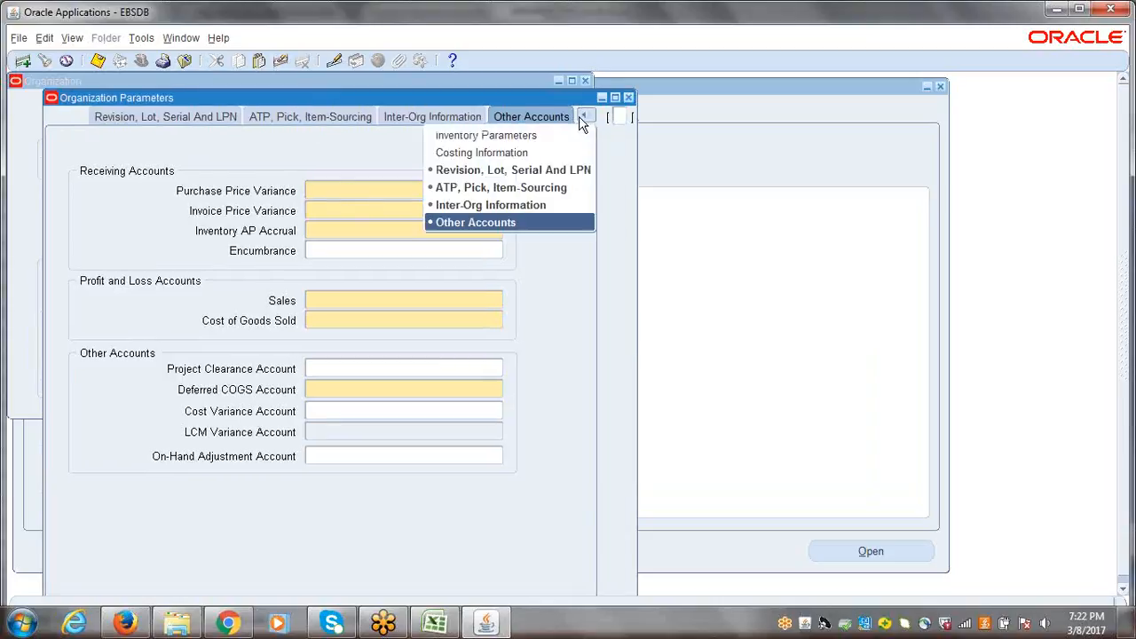
{"action": "left_click", "coordinate": [466, 135]}
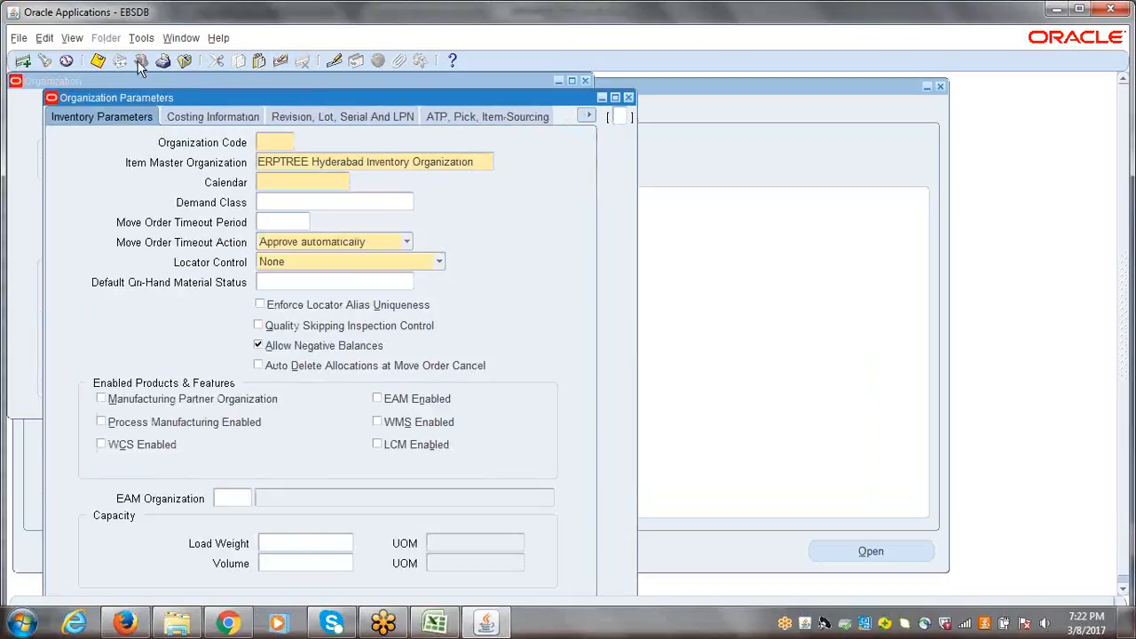
Copy the organization parameters from ERPTREE Item Master Inventory and review the copied costing information and other accounts
{"action": "left_click", "coordinate": [142, 39]}
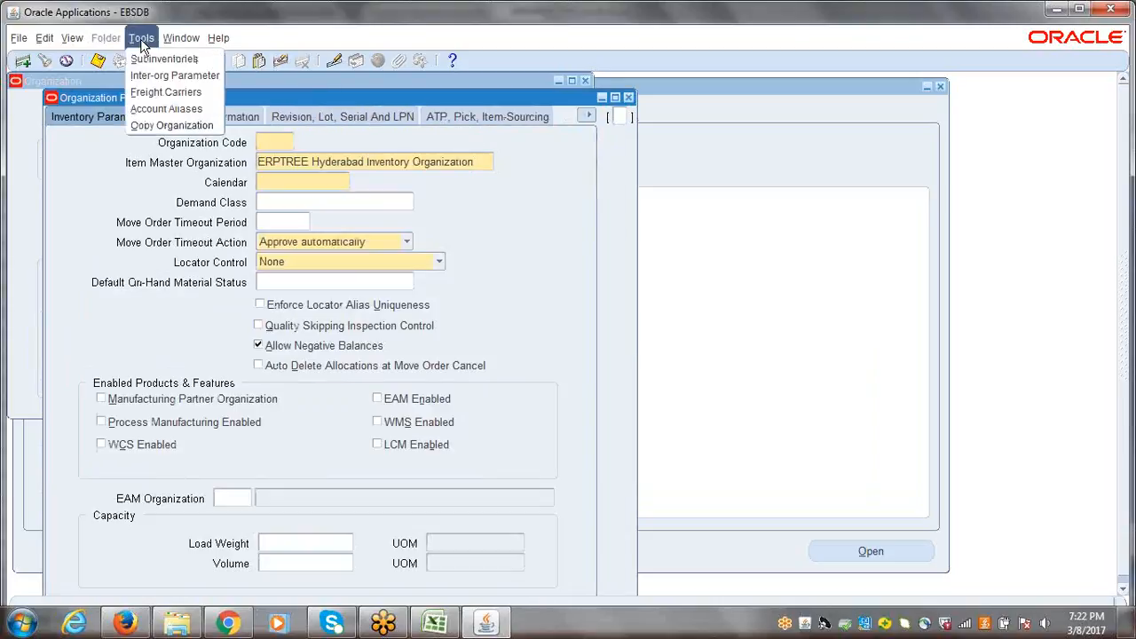
{"action": "left_click", "coordinate": [154, 125]}
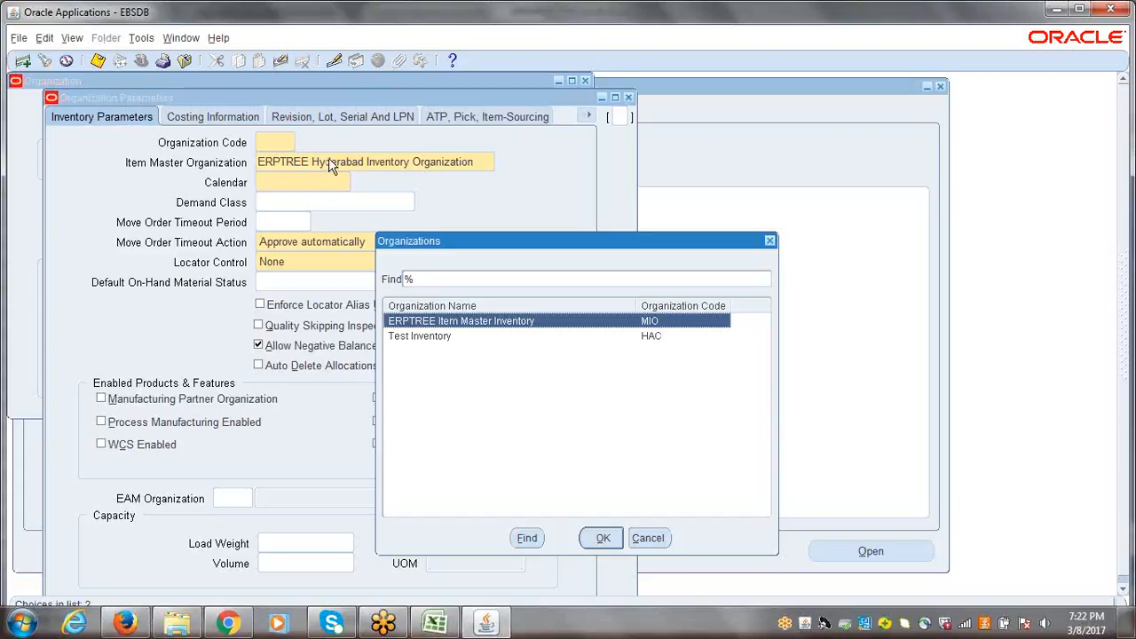
{"action": "left_click", "coordinate": [602, 538]}
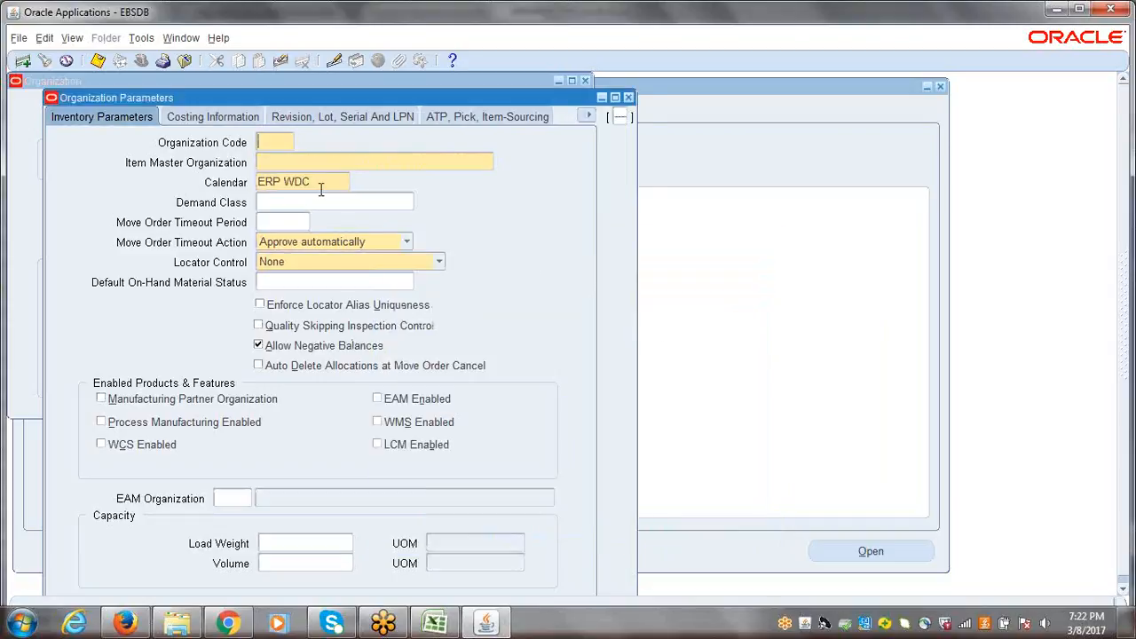
{"action": "left_click", "coordinate": [191, 119]}
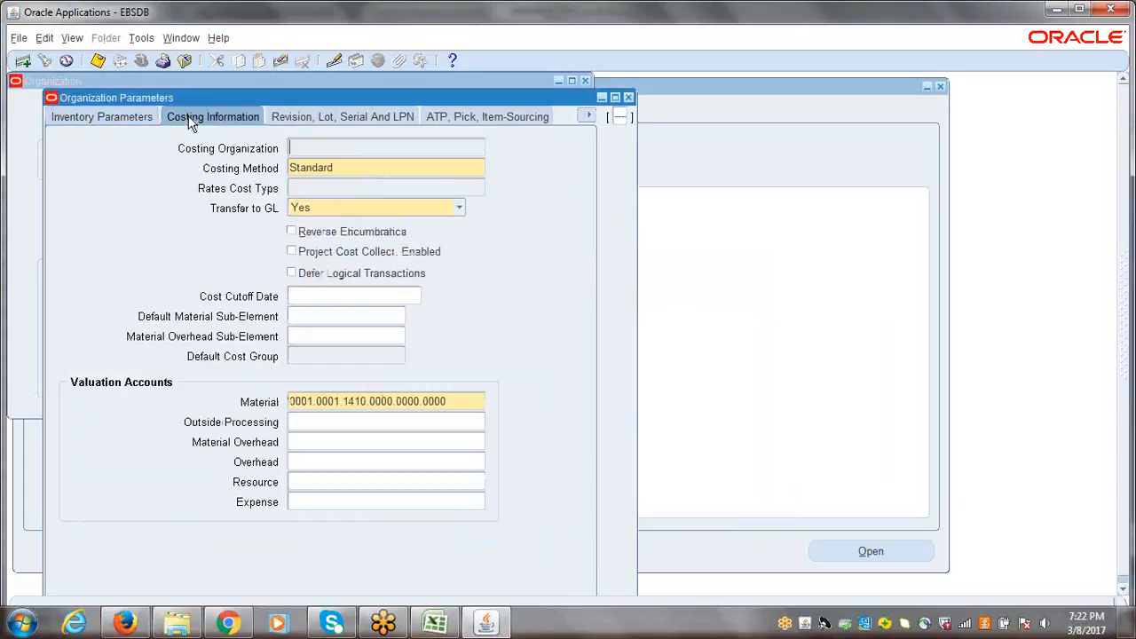
{"action": "left_click", "coordinate": [589, 116]}
{"action": "left_click", "coordinate": [502, 223]}
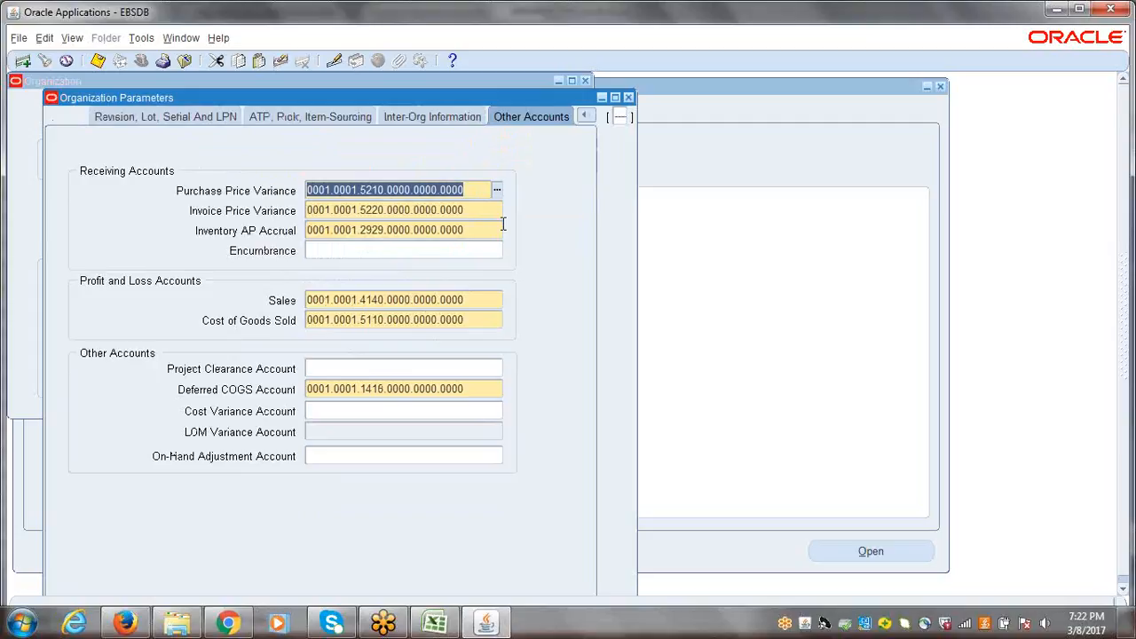
{"action": "left_click", "coordinate": [583, 116]}
{"action": "left_click", "coordinate": [549, 136]}
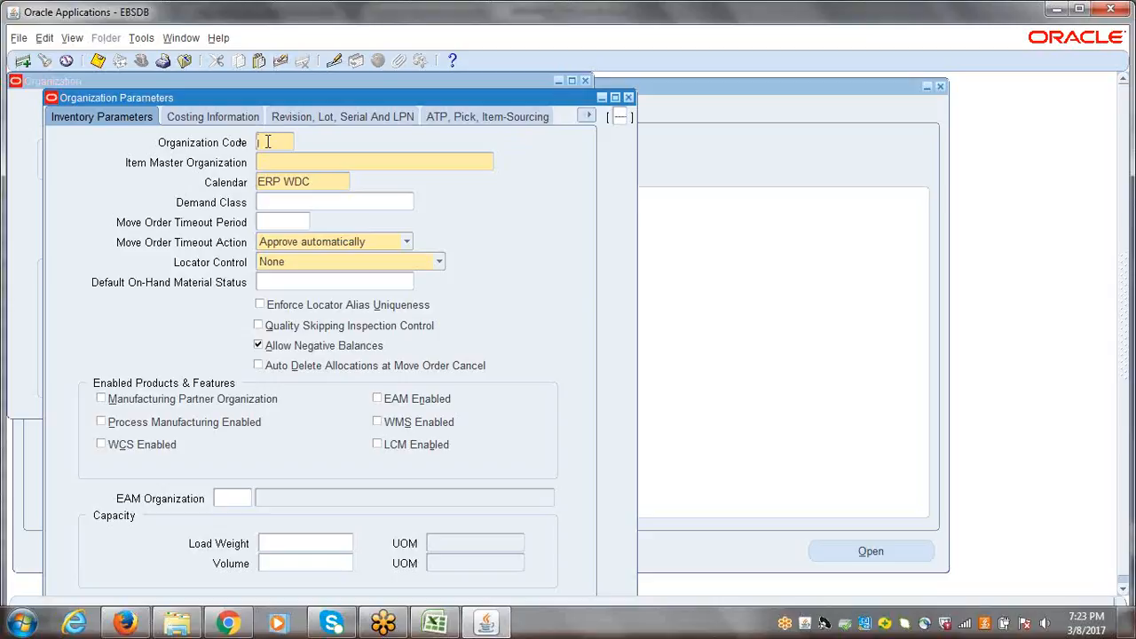
Set the organization code to EHI and the item master organization to ERPTREE Item Master Inventory
{"action": "type", "text": "E"}
{"action": "type", "text": "M1"}
{"action": "key", "text": "Tab"}
{"action": "left_click", "coordinate": [487, 162]}
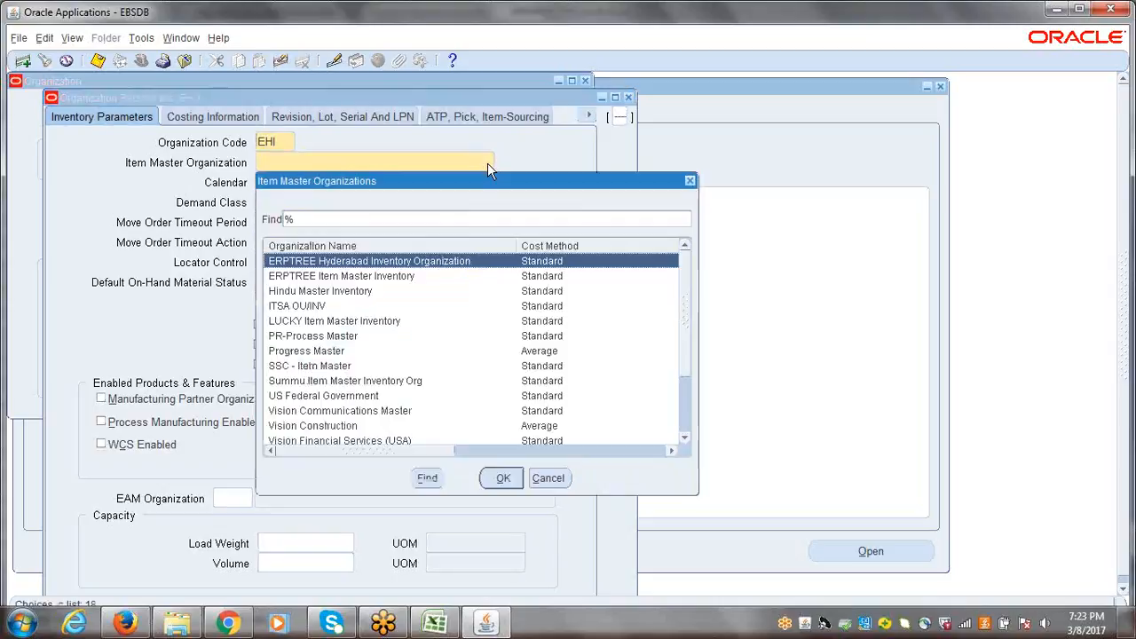
{"action": "type", "text": "eRPTREE"}
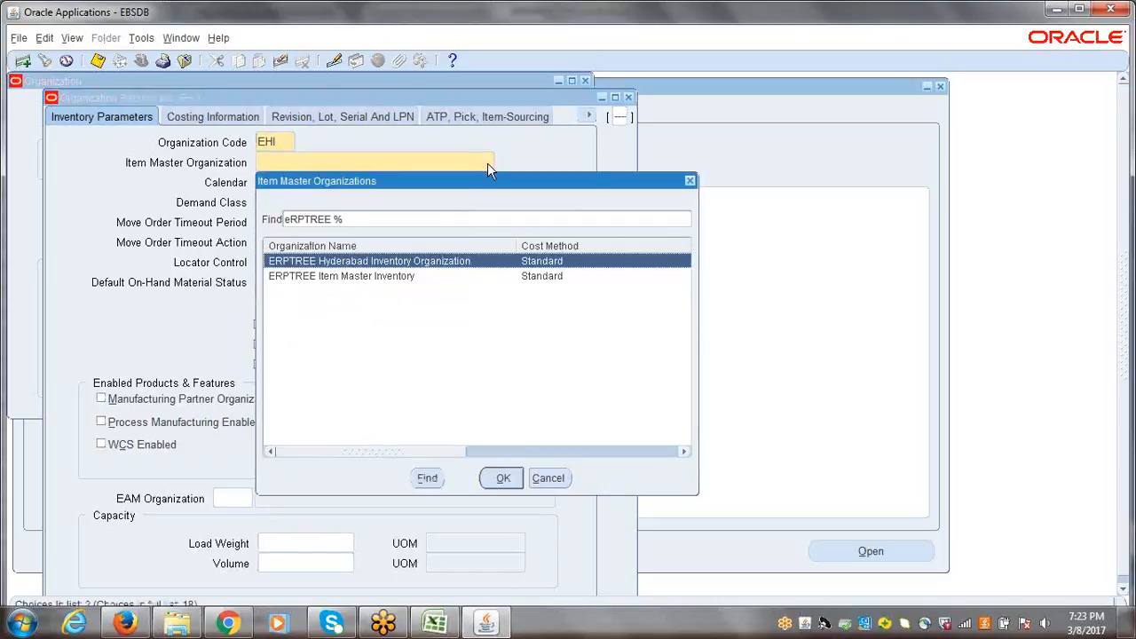
{"action": "left_click", "coordinate": [290, 277]}
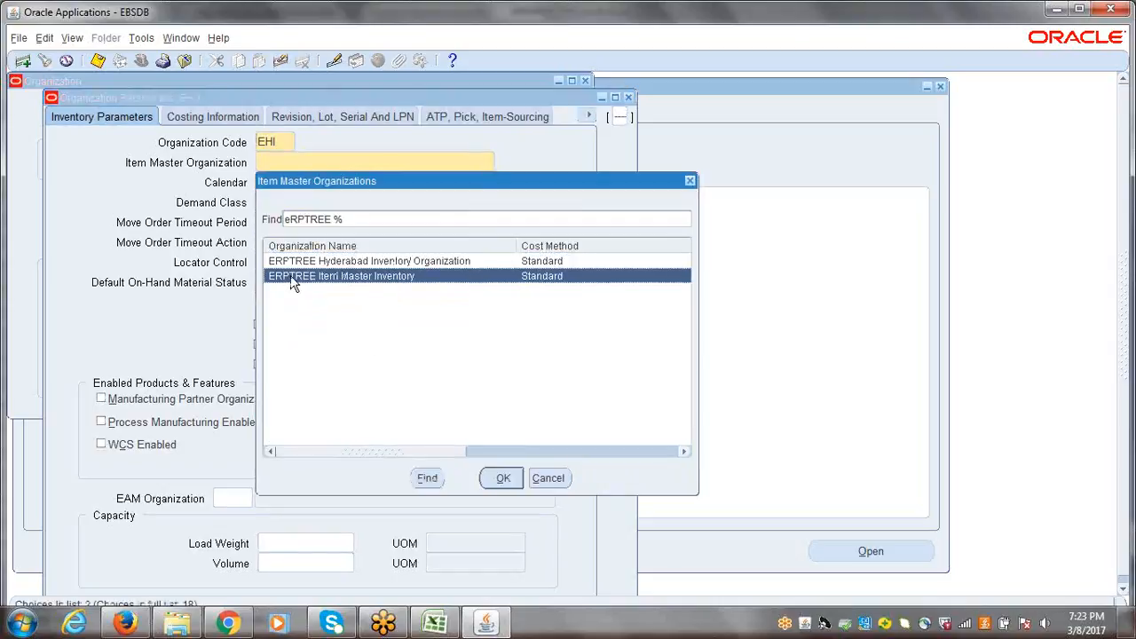
{"action": "left_click", "coordinate": [503, 477]}
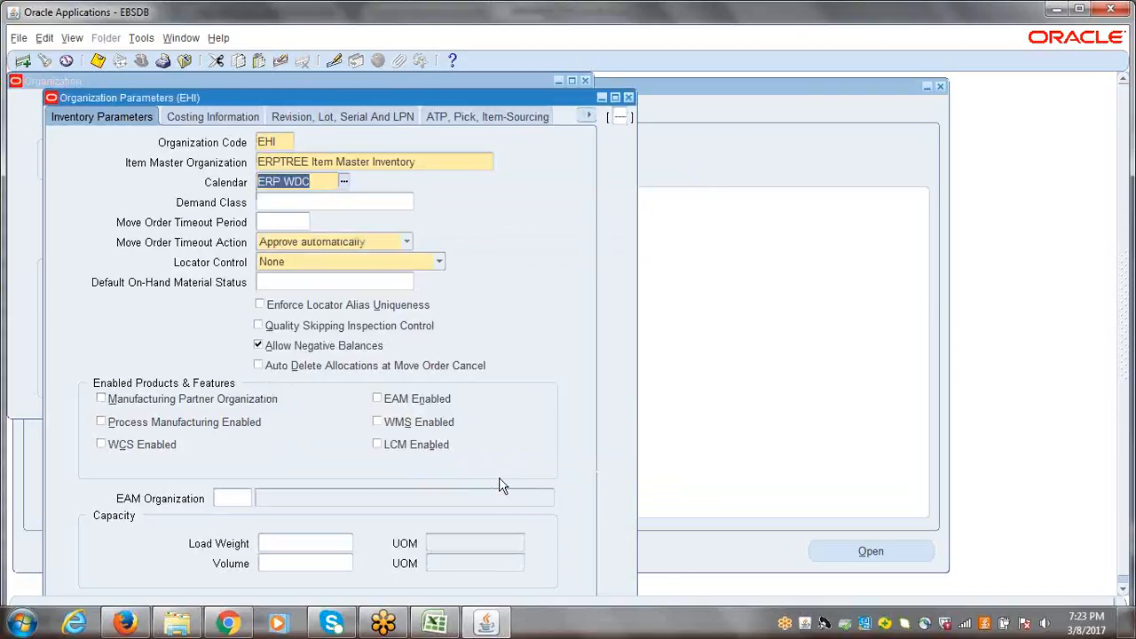
Review the costing, revision, ATP and Other Accounts parameters of EHI, save the organization parameters and close them
{"action": "left_click", "coordinate": [194, 118]}
{"action": "left_click", "coordinate": [328, 118]}
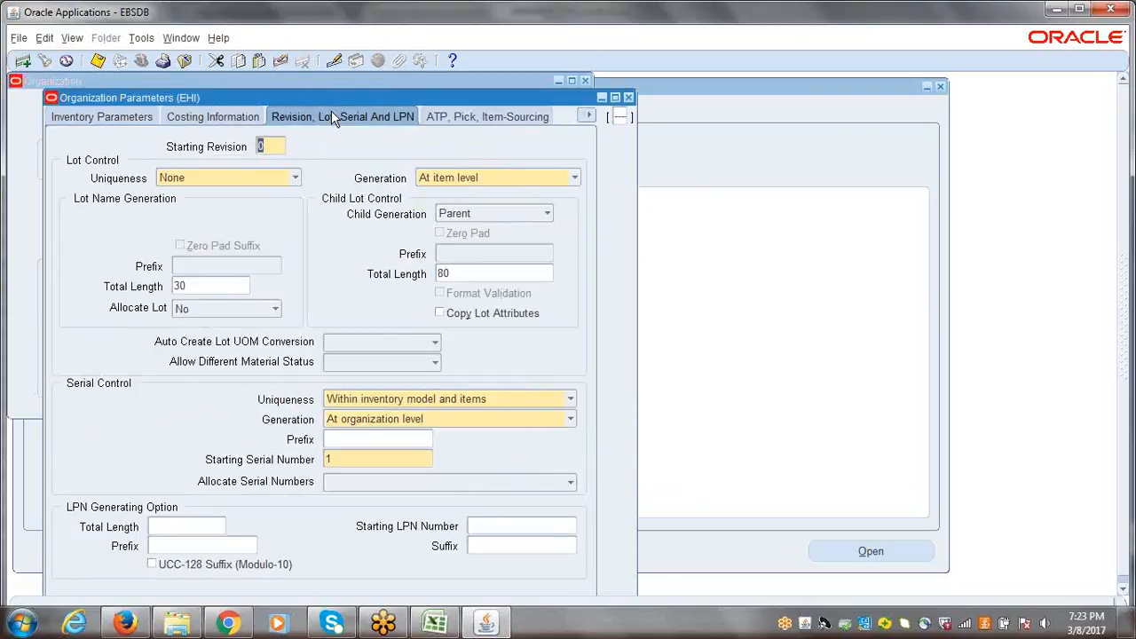
{"action": "left_click", "coordinate": [462, 120]}
{"action": "left_click", "coordinate": [588, 116]}
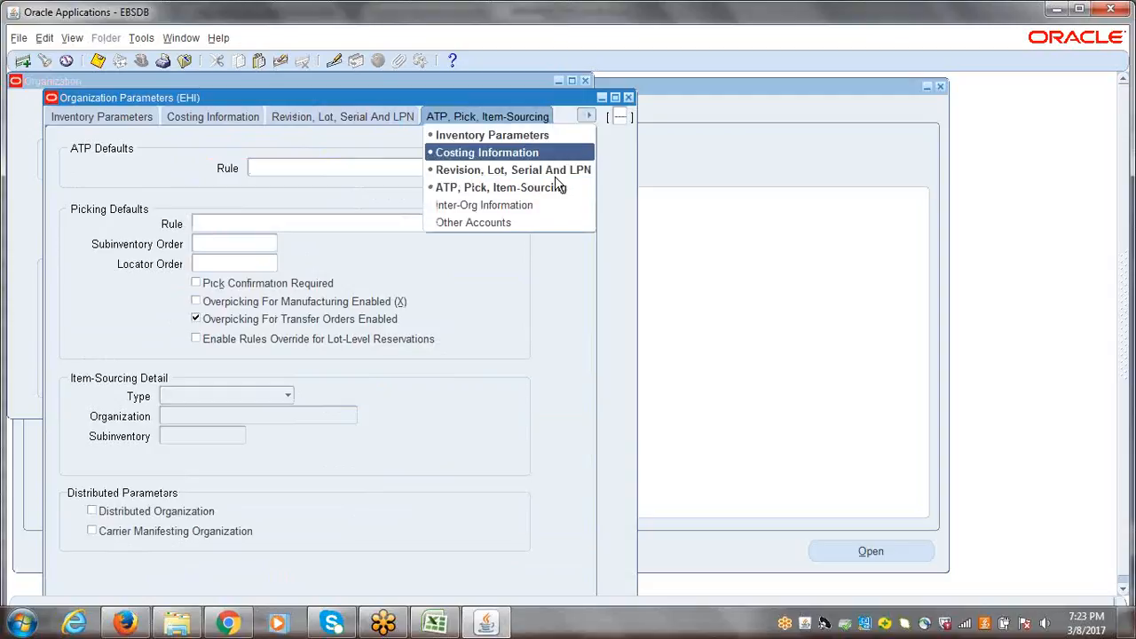
{"action": "left_click", "coordinate": [517, 222]}
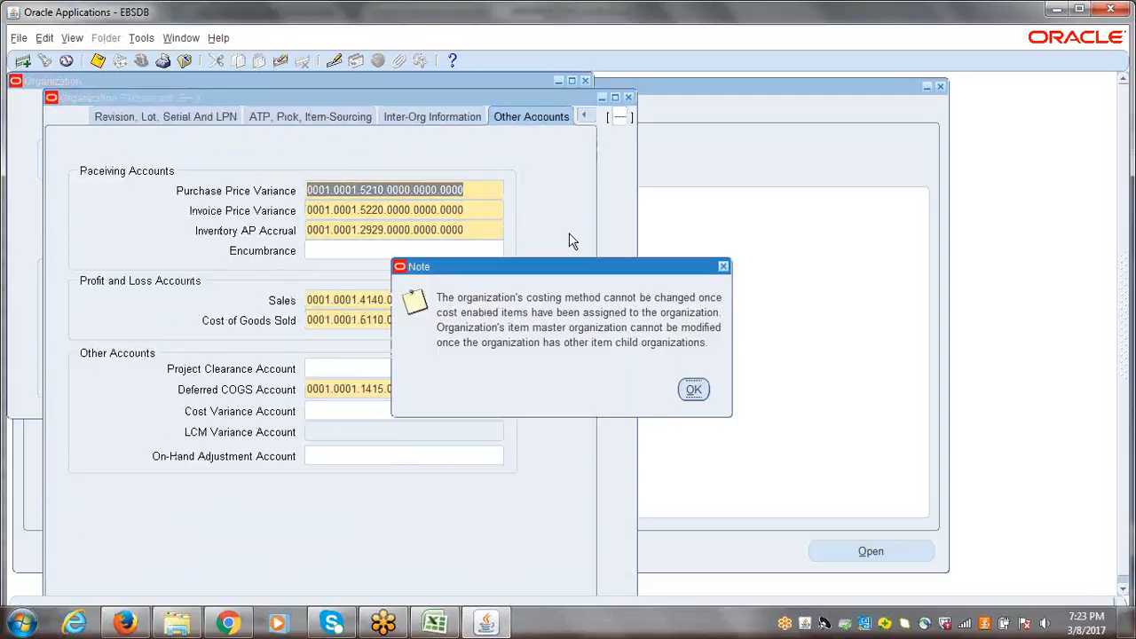
{"action": "left_click", "coordinate": [695, 392]}
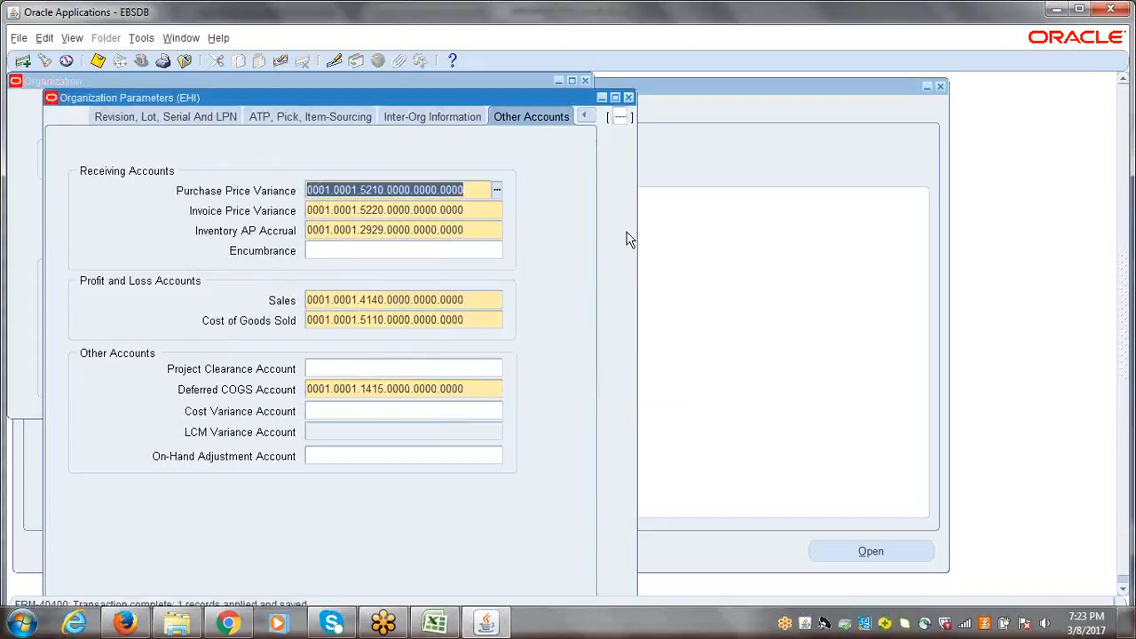
{"action": "left_click", "coordinate": [628, 97]}
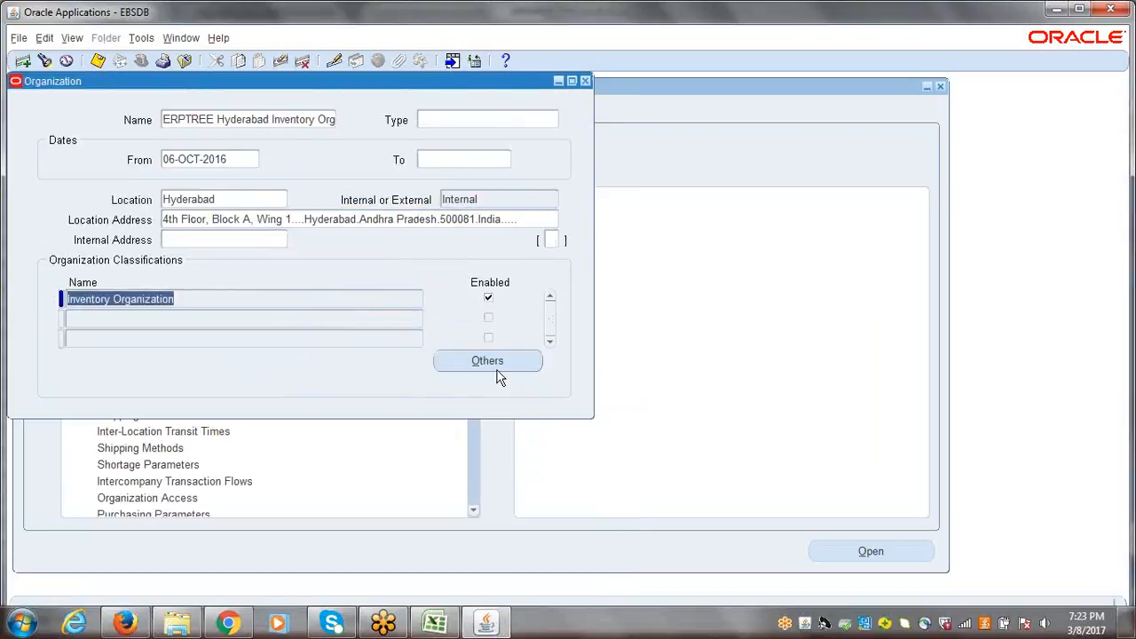
Switch to the Excel checklist and mark Inventory Information under Create Actual Inventory as DONE in cell B171
{"action": "left_click", "coordinate": [475, 361]}
{"action": "left_click", "coordinate": [444, 626]}
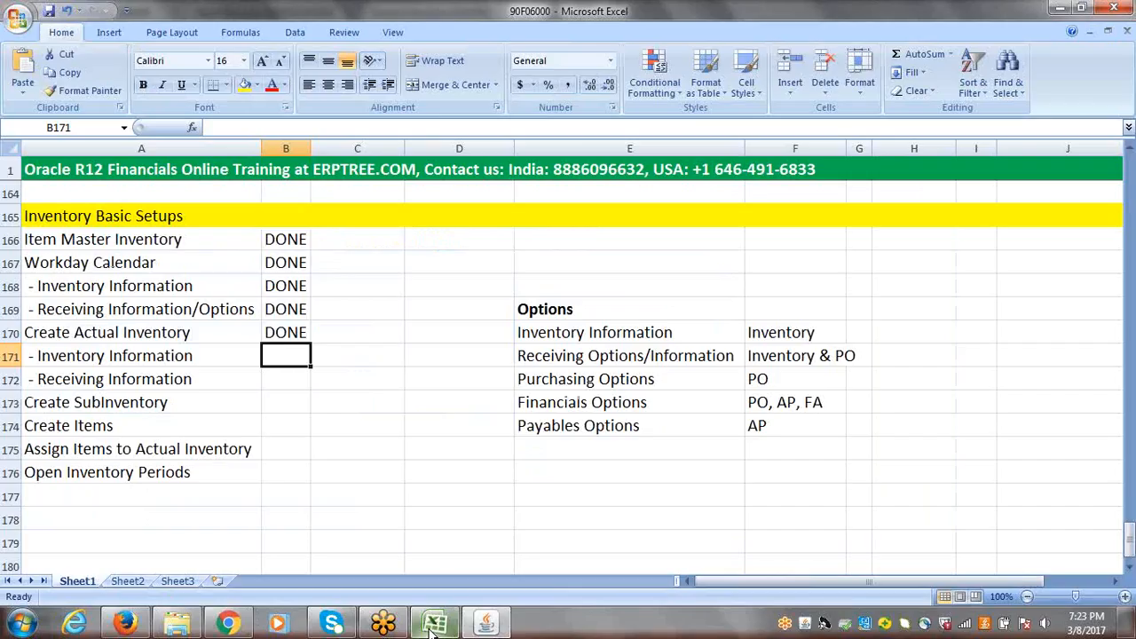
{"action": "type", "text": "D"}
{"action": "left_click", "coordinate": [126, 358]}
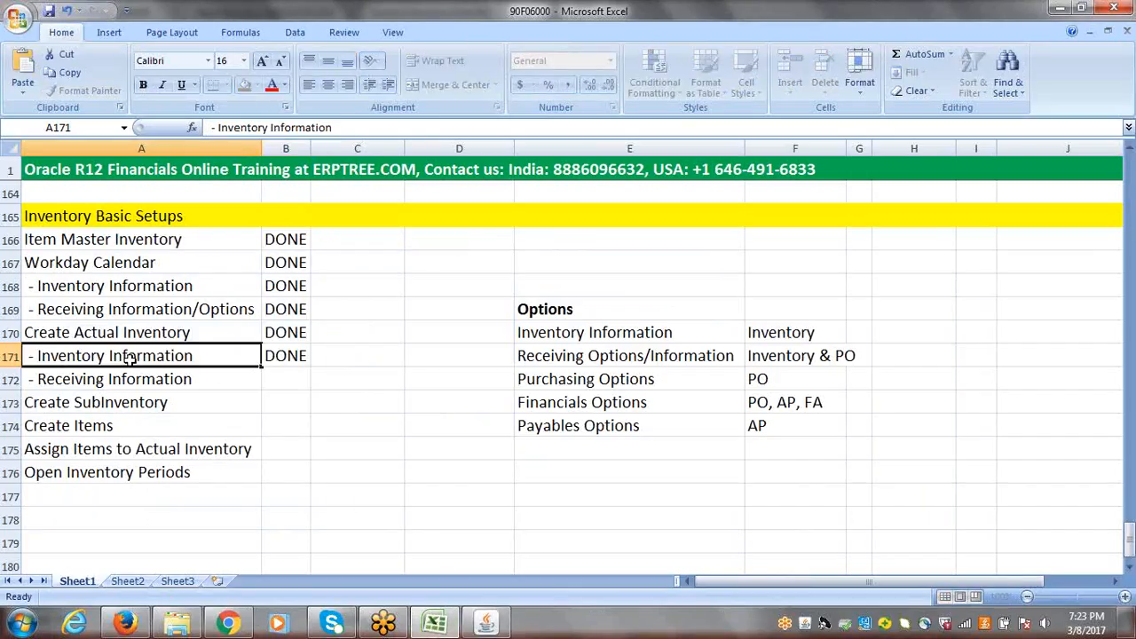
{"action": "left_click", "coordinate": [144, 377]}
{"action": "left_click_drag", "start_coordinate": [96, 334], "coordinate": [164, 345]}
{"action": "left_click", "coordinate": [164, 336]}
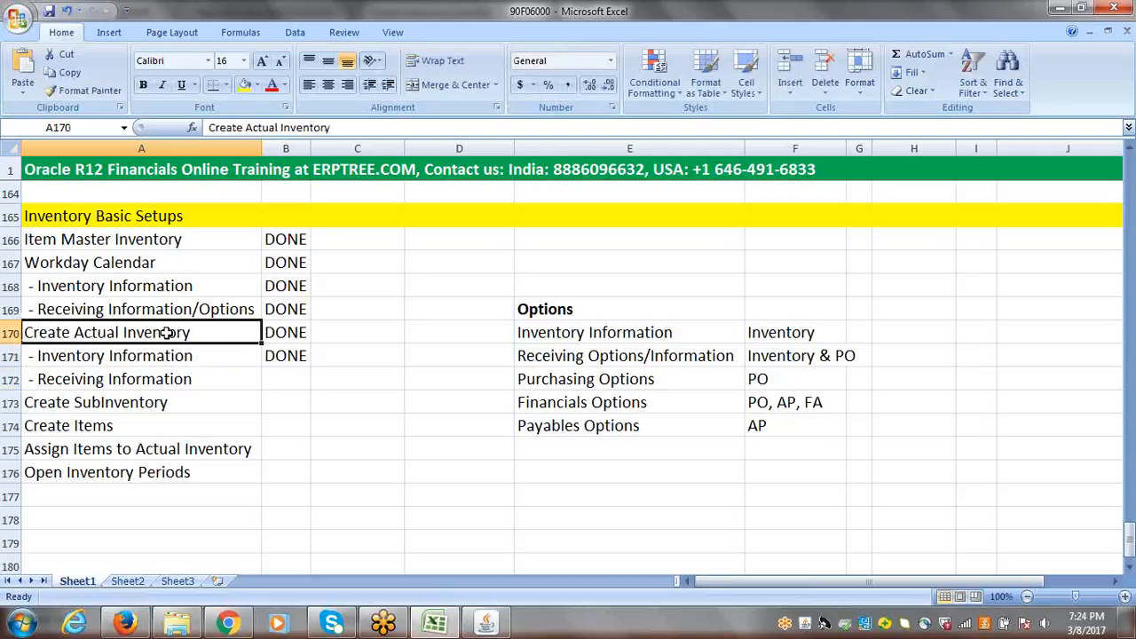
Return to Oracle Applications and open Receiving Information for the Hyderabad organization's Inventory Organization classification
{"action": "left_click", "coordinate": [178, 379]}
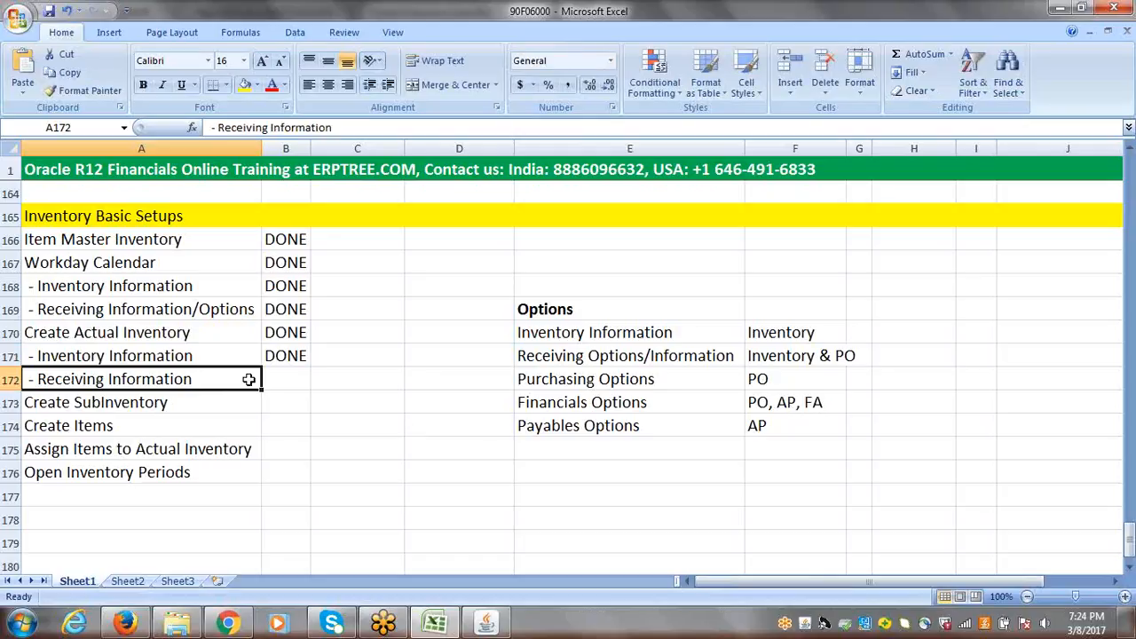
{"action": "key", "text": "Tab"}
{"action": "key", "text": "alt+Tab"}
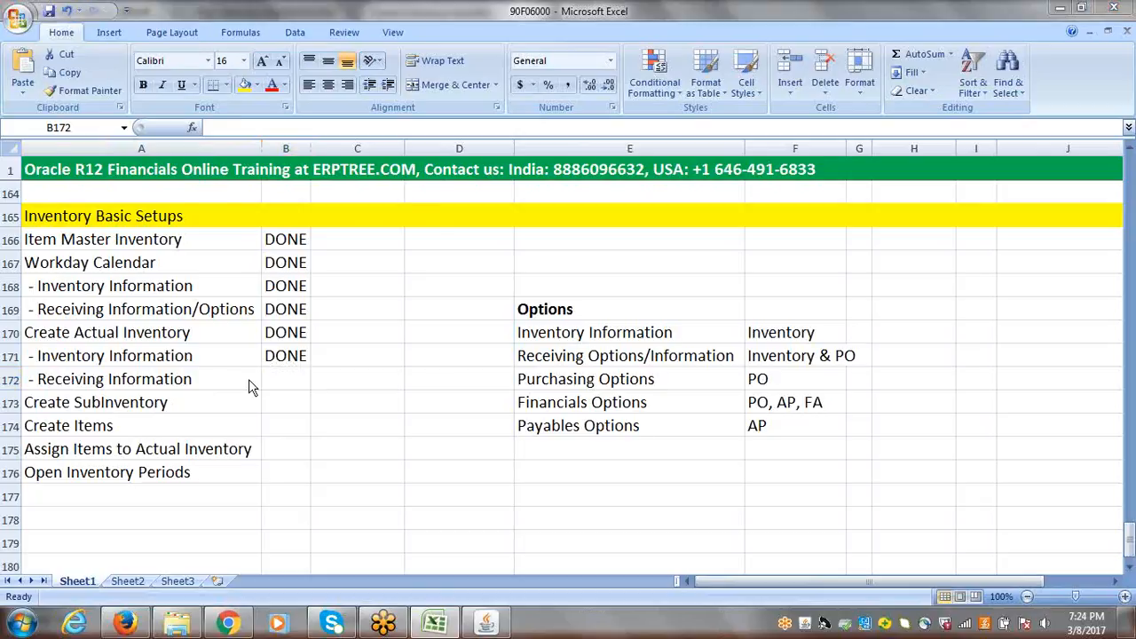
{"action": "left_click", "coordinate": [730, 240]}
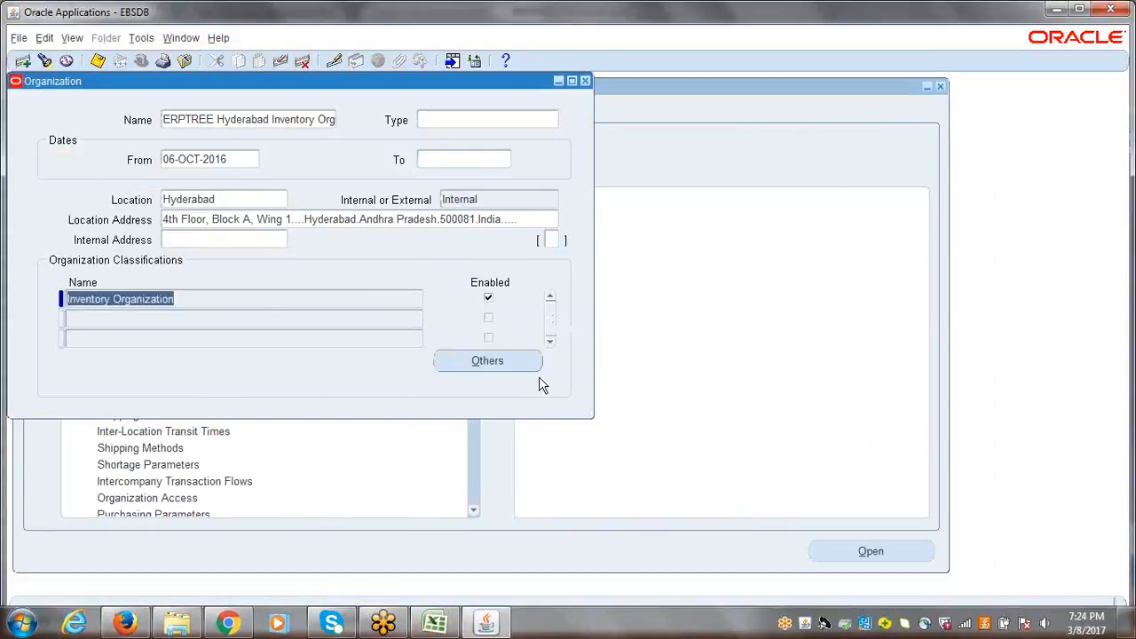
{"action": "left_click", "coordinate": [493, 364]}
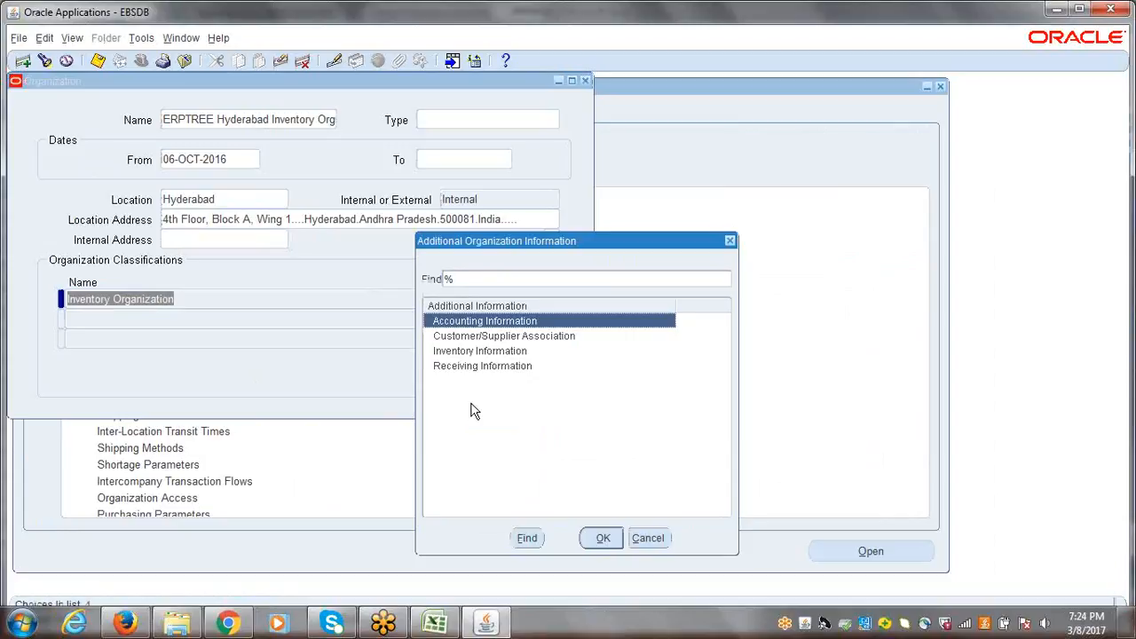
{"action": "left_click", "coordinate": [461, 367]}
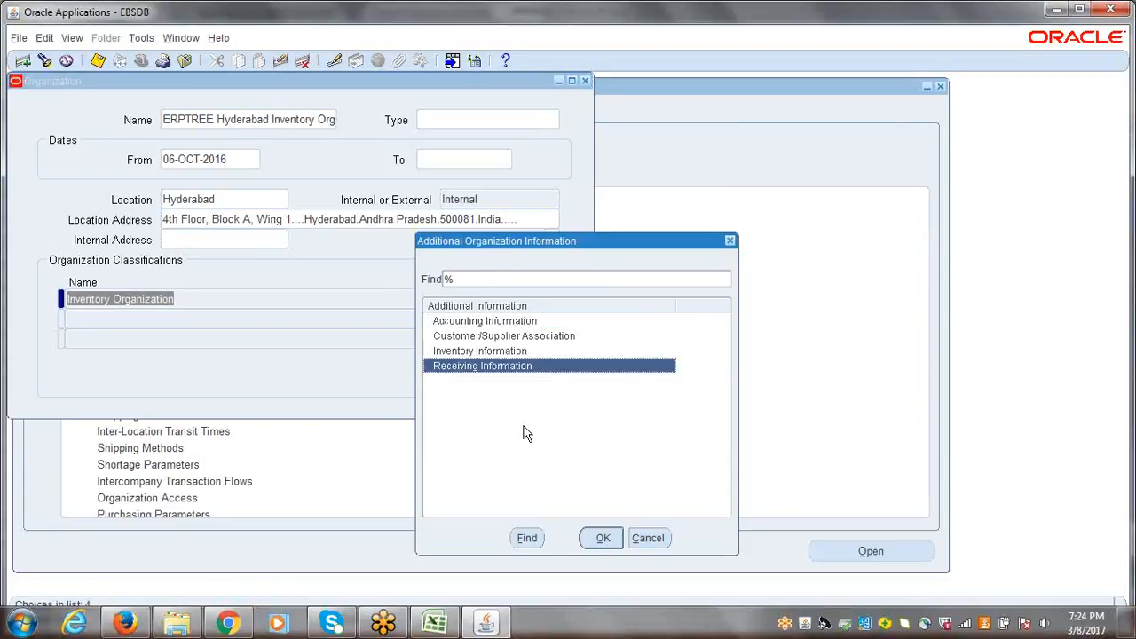
{"action": "left_click", "coordinate": [601, 544]}
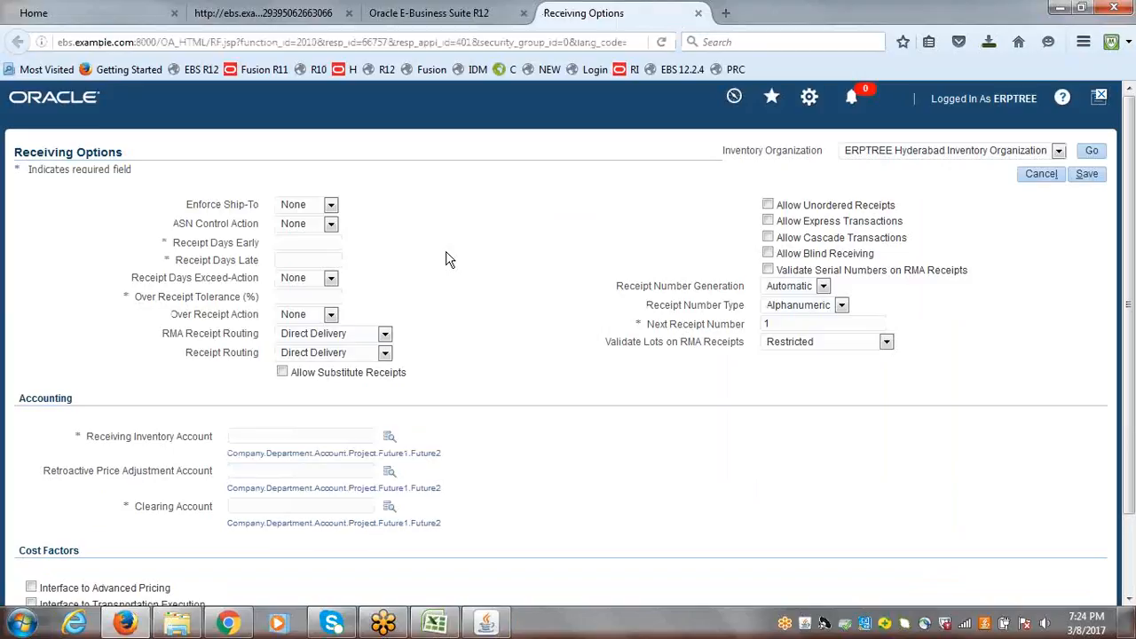
Set Receipt Days Early, Receipt Days Late and Over Receipt Tolerance (%) to 0 in the receiving options
{"action": "left_click", "coordinate": [289, 241]}
{"action": "type", "text": "0"}
{"action": "key", "text": "Tab"}
{"action": "type", "text": "0"}
{"action": "key", "text": "Tab"}
{"action": "left_click", "coordinate": [330, 299]}
{"action": "type", "text": "0"}
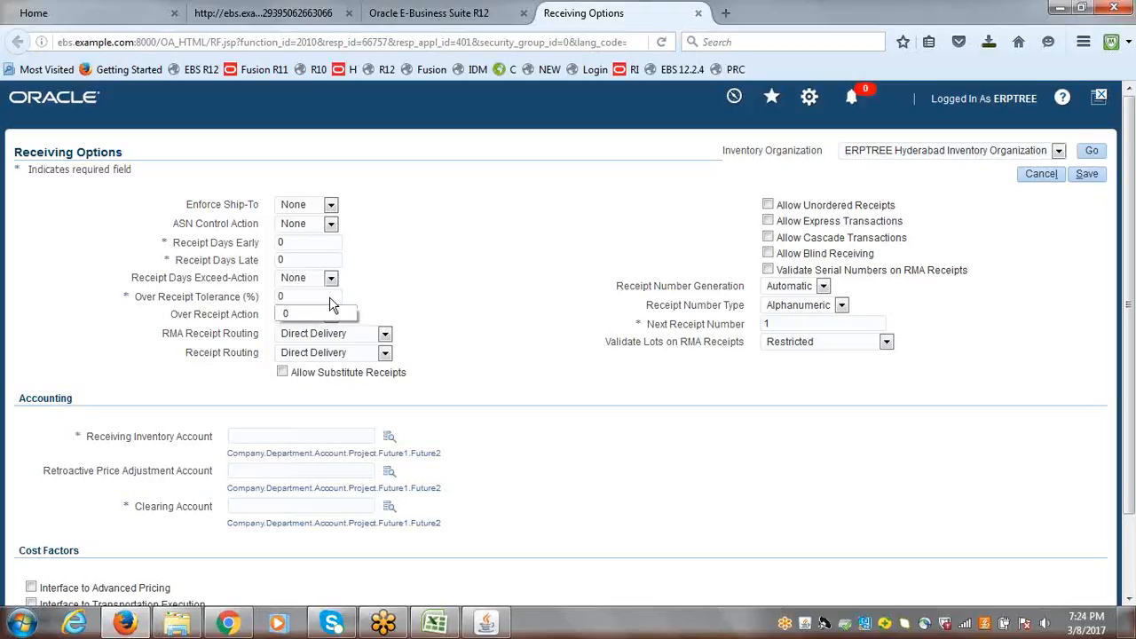
{"action": "left_click", "coordinate": [568, 268]}
Start a Notepad note headed "Receipt Routing Methods" with a dashed underline and place it beside the Receipt Routing field
{"action": "left_click_drag", "start_coordinate": [185, 355], "coordinate": [257, 359]}
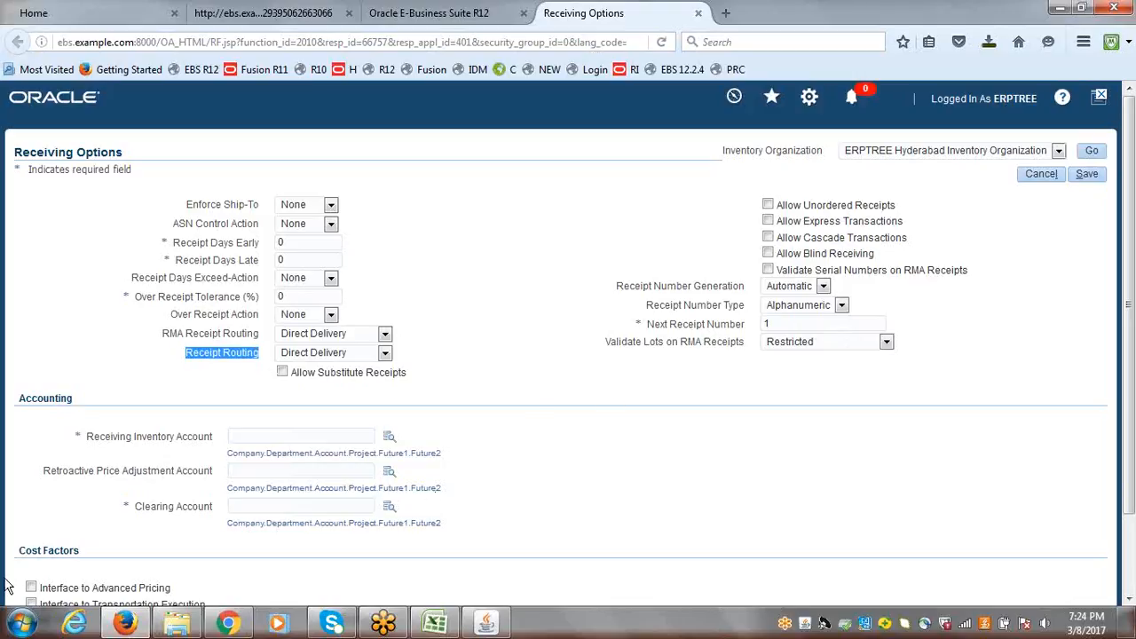
{"action": "left_click", "coordinate": [19, 623]}
{"action": "left_click", "coordinate": [36, 206]}
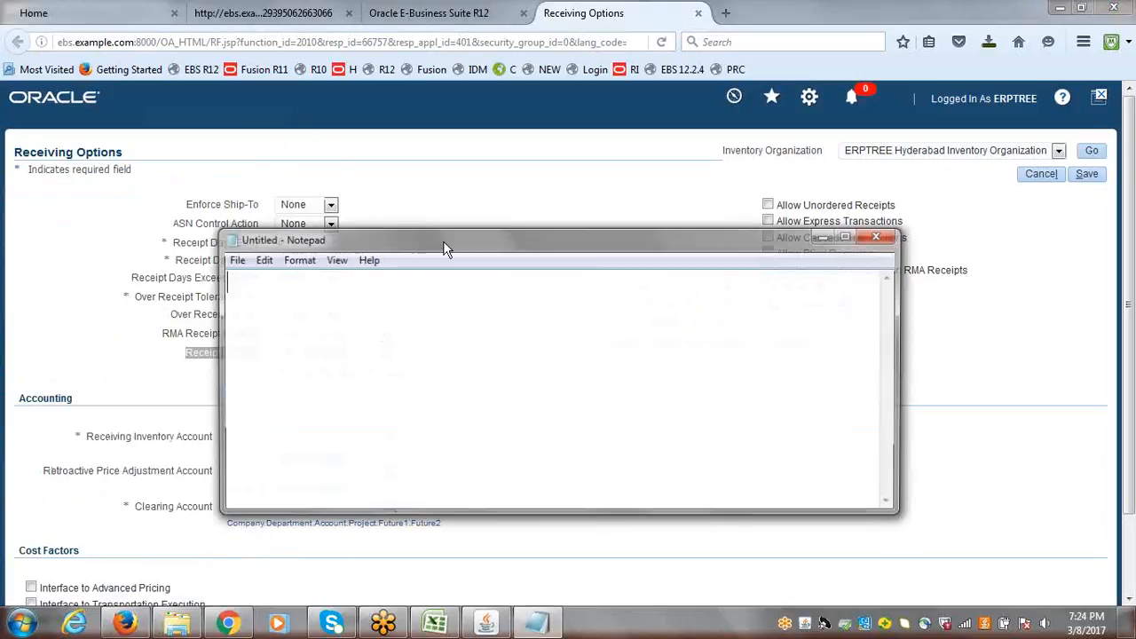
{"action": "type", "text": "r"}
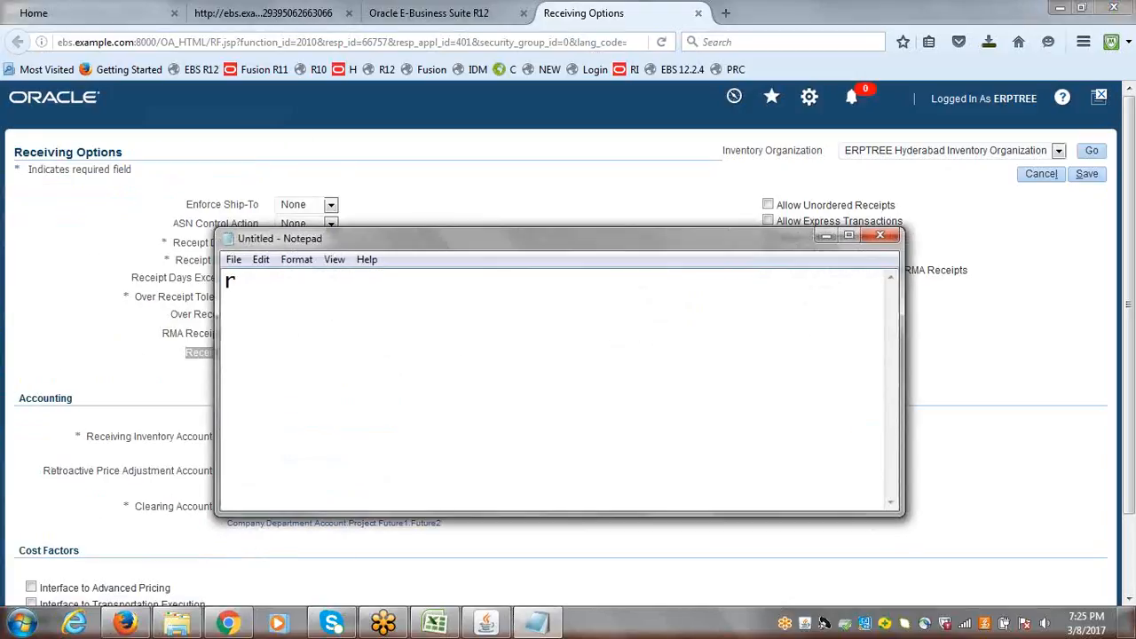
{"action": "key", "text": "BackSpace"}
{"action": "type", "text": "r"}
{"action": "key", "text": "BackSpace"}
{"action": "type", "text": "Receipt"}
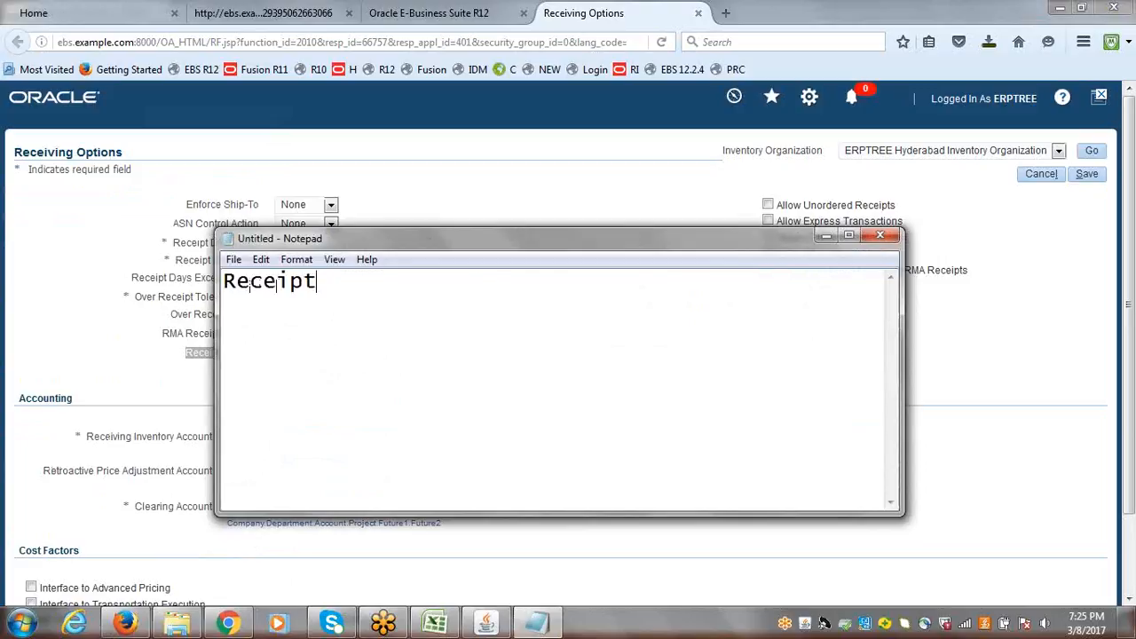
{"action": "type", "text": " Routing "}
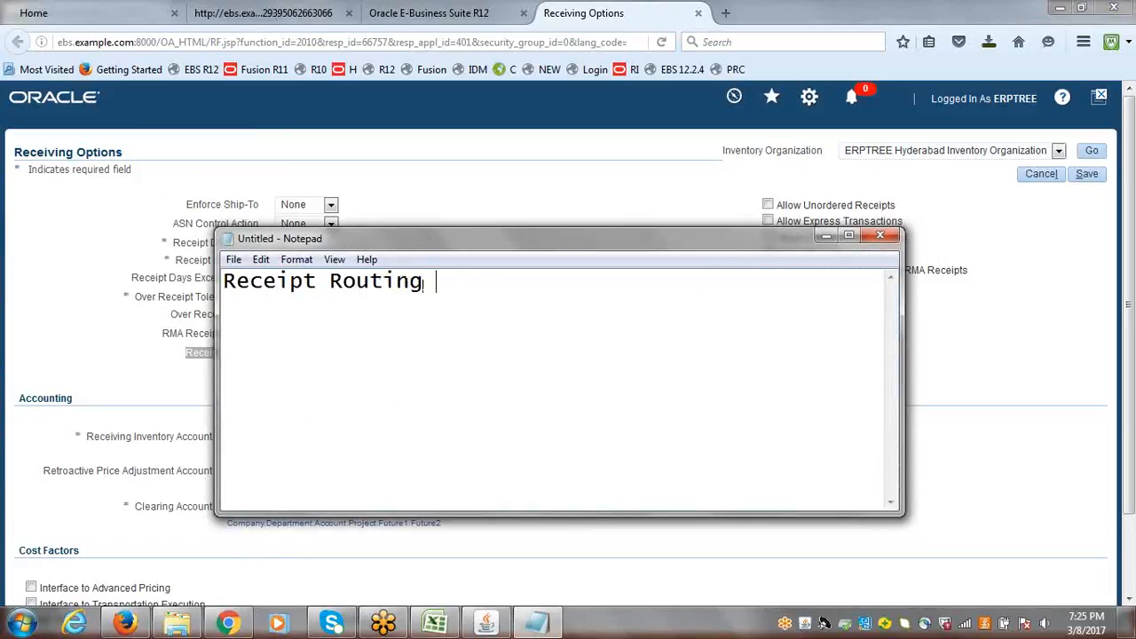
{"action": "type", "text": "Methods"}
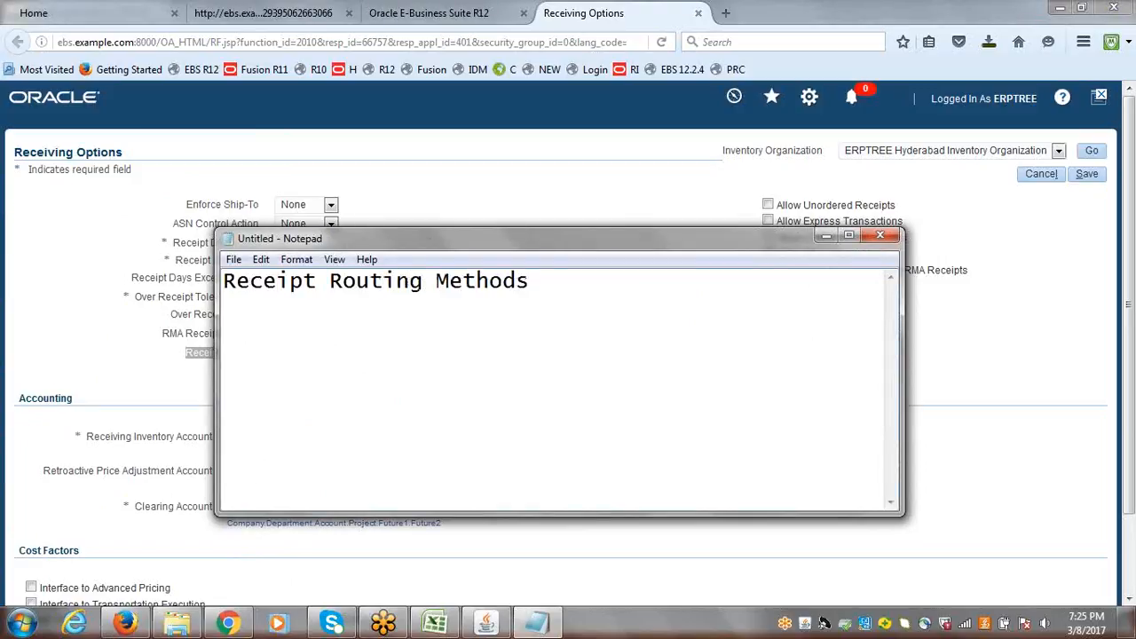
{"action": "key", "text": "Return"}
{"action": "type", "text": "------------------------"}
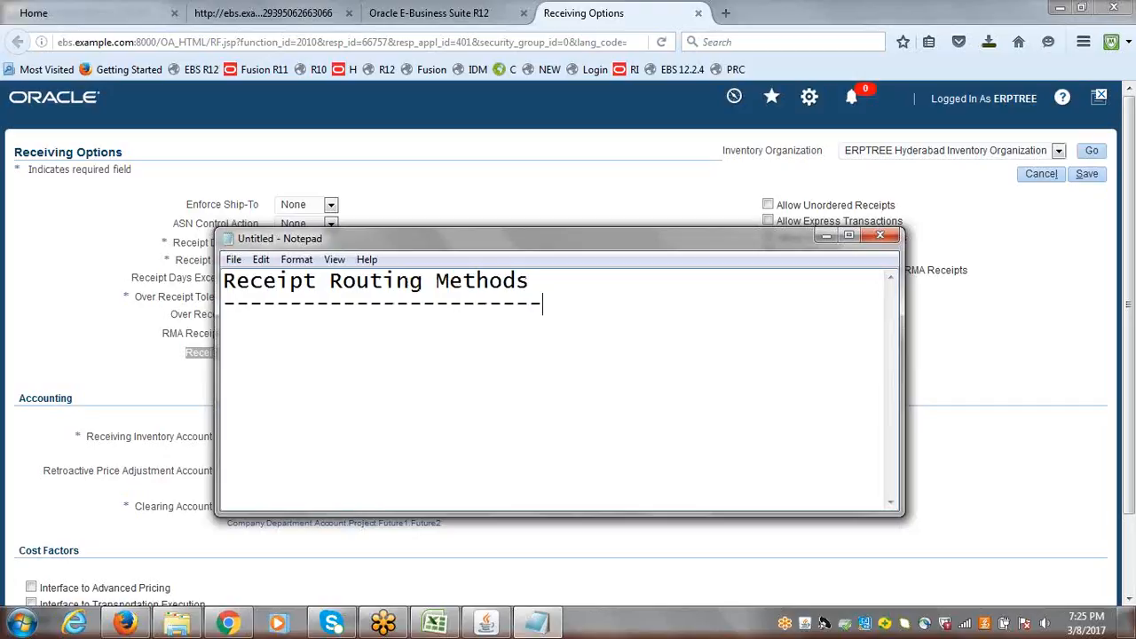
{"action": "left_click_drag", "start_coordinate": [393, 242], "coordinate": [608, 160]}
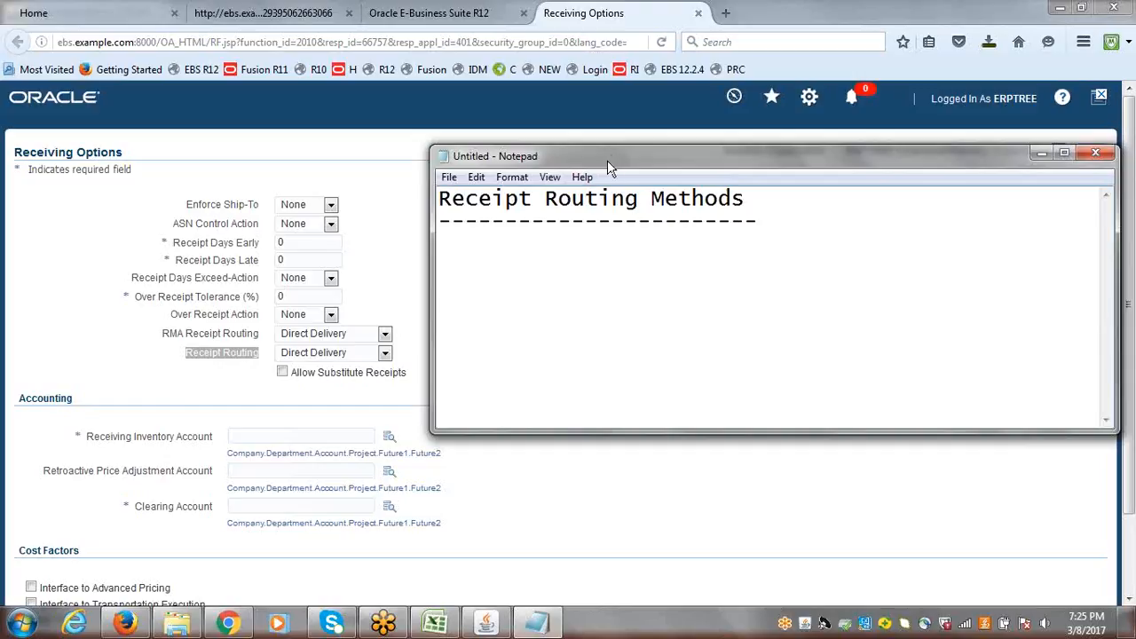
Check the Receipt Routing choices and list Standard Receipt, Direct Delivery and Inspection Required on separate lines in the Notepad note
{"action": "left_click", "coordinate": [386, 355]}
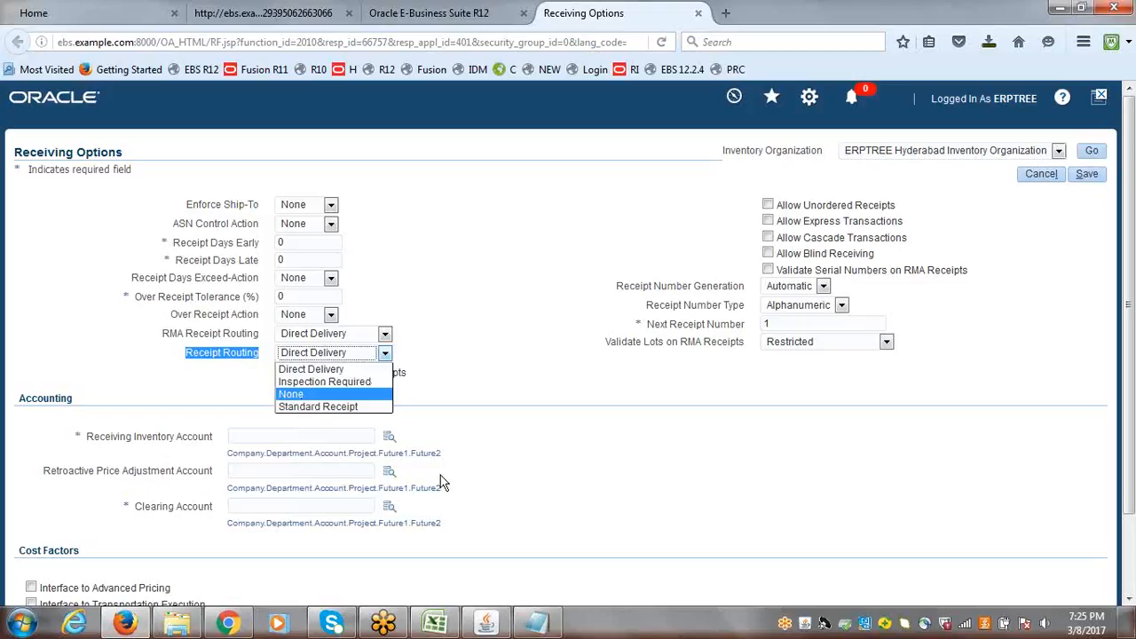
{"action": "left_click", "coordinate": [537, 624]}
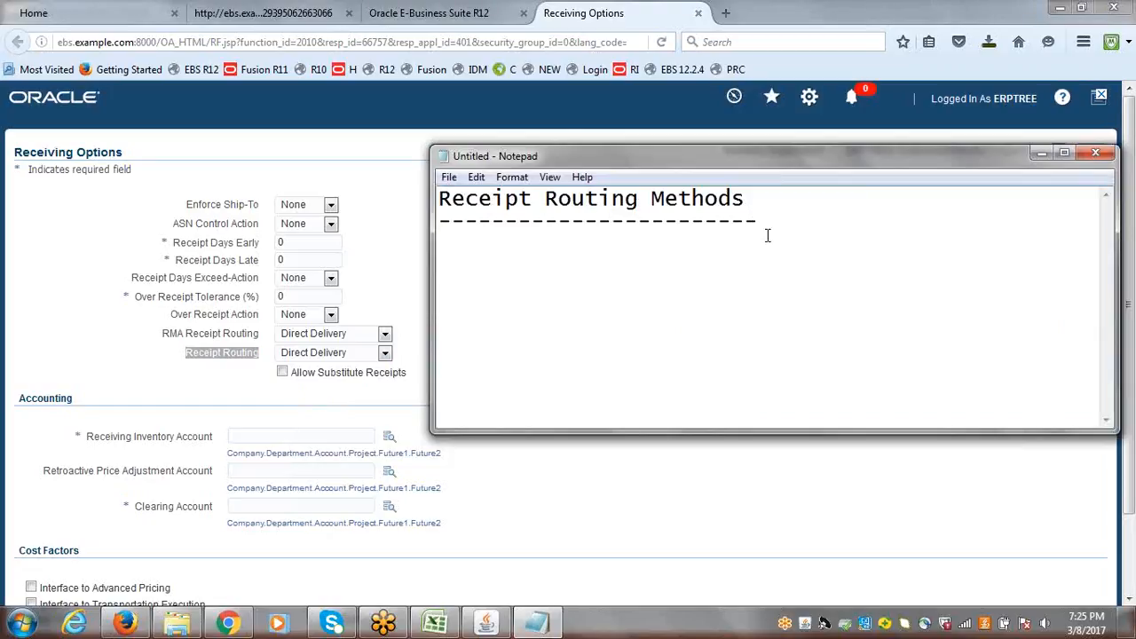
{"action": "left_click", "coordinate": [389, 357]}
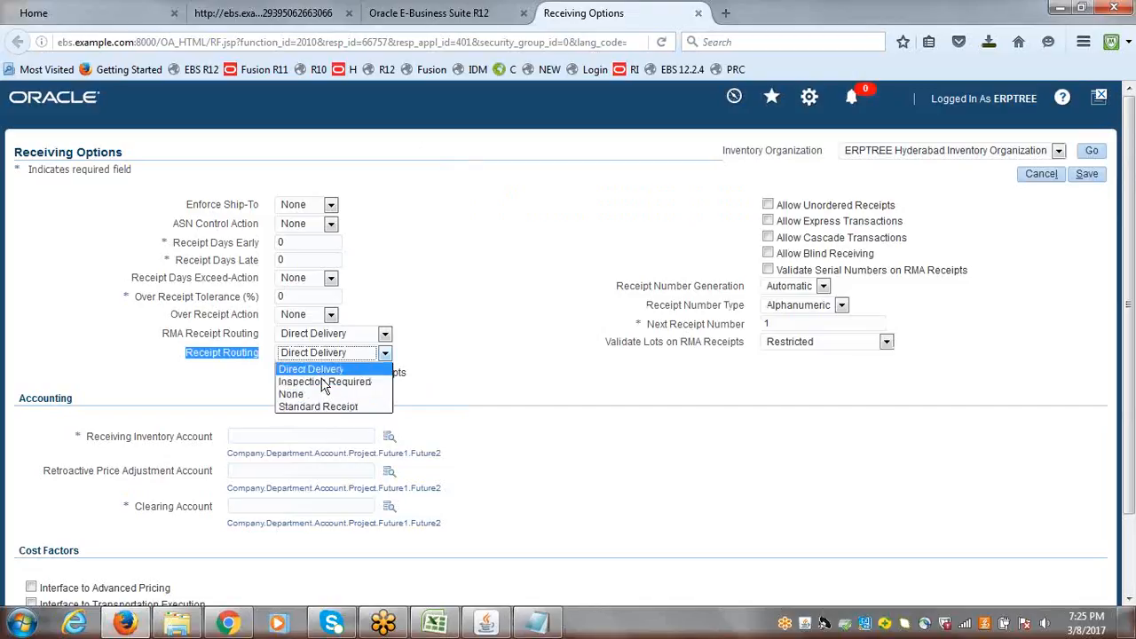
{"action": "left_click", "coordinate": [538, 621]}
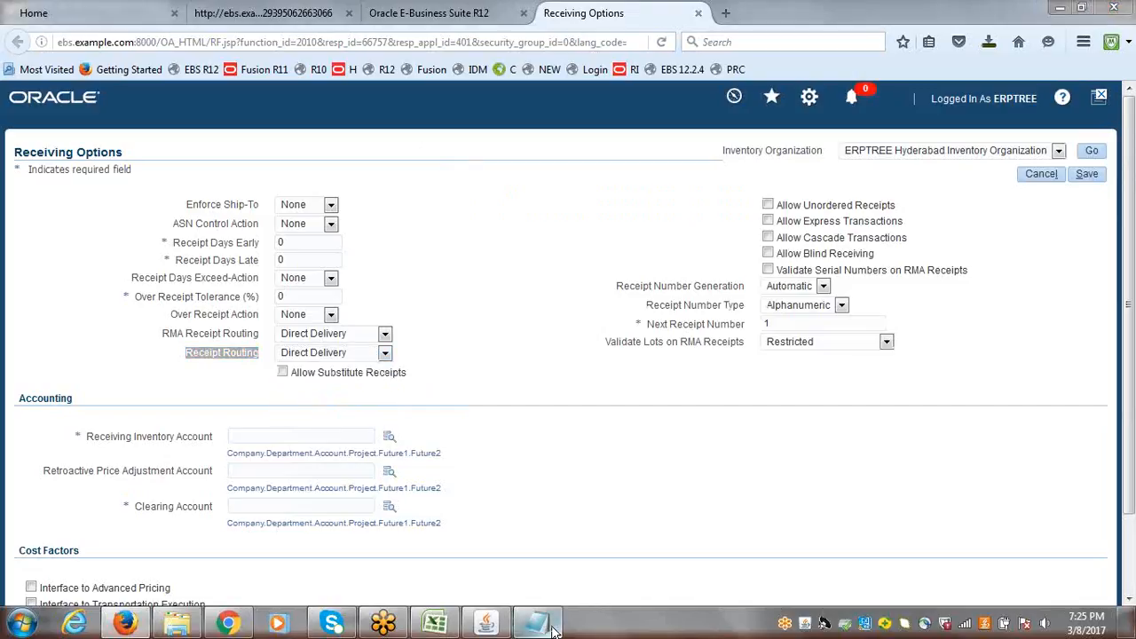
{"action": "key", "text": "Return"}
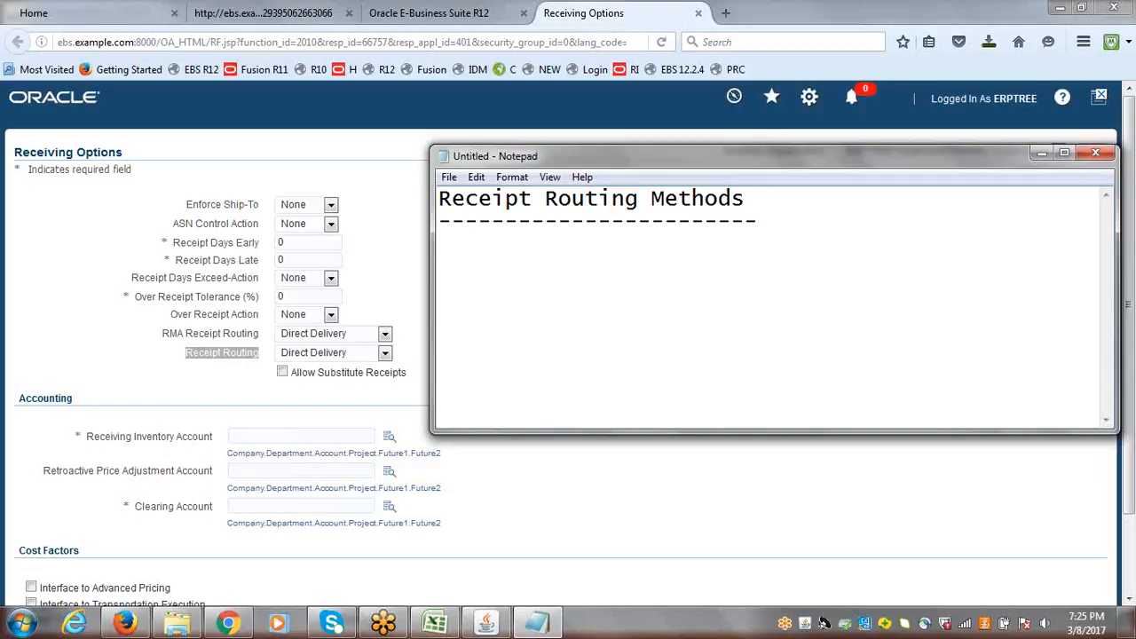
{"action": "type", "text": "S"}
{"action": "type", "text": "tandard"}
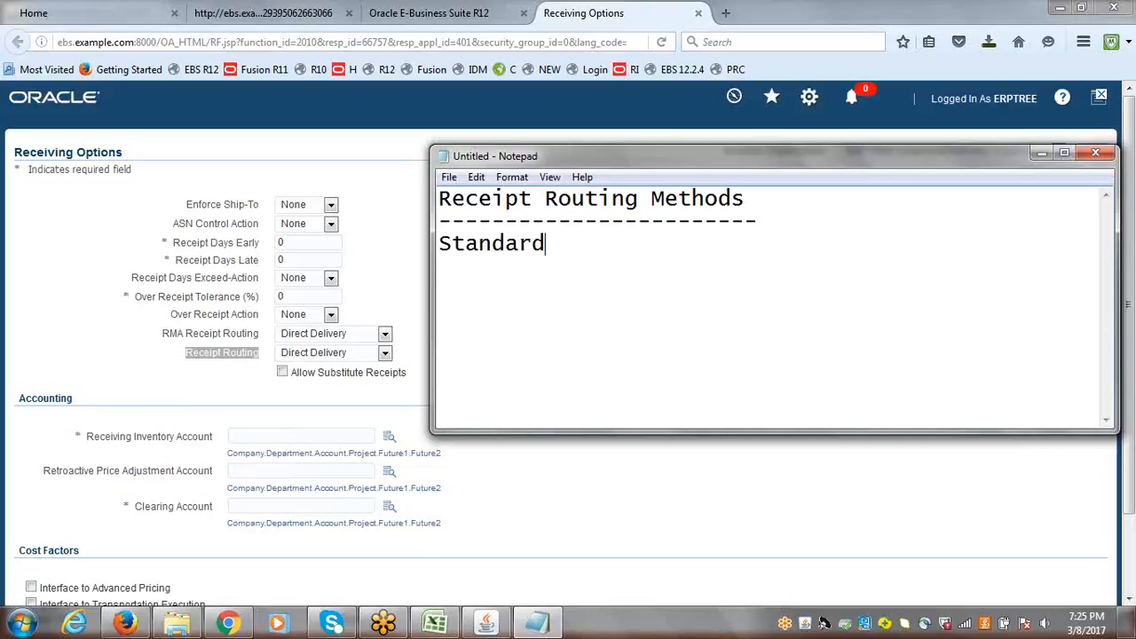
{"action": "type", "text": " Receipt "}
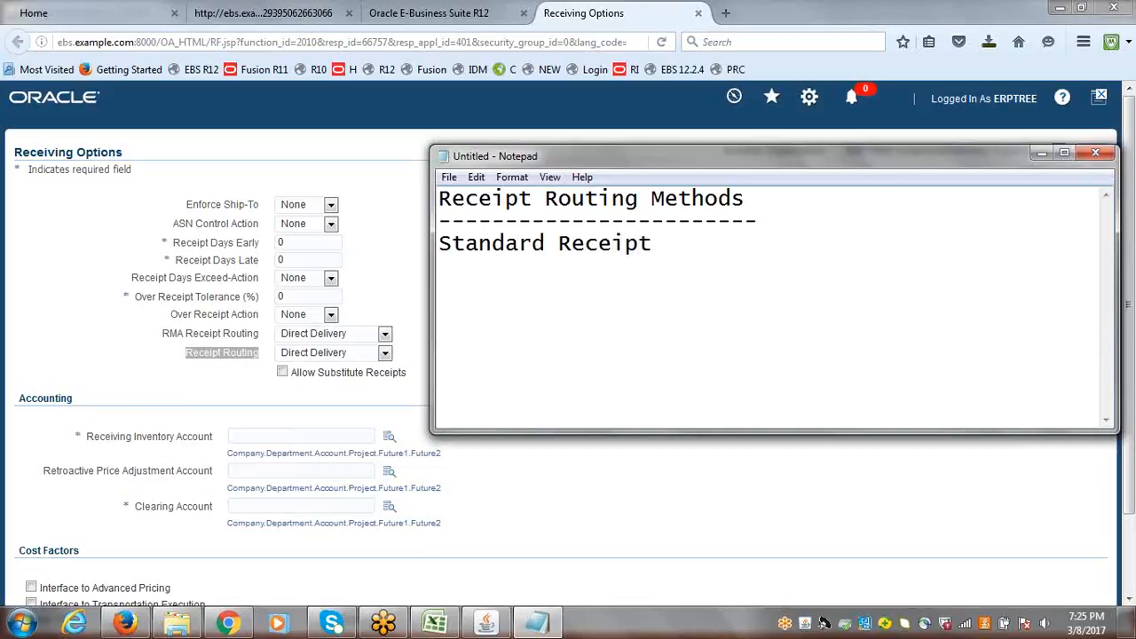
{"action": "type", "text": "Direct De"}
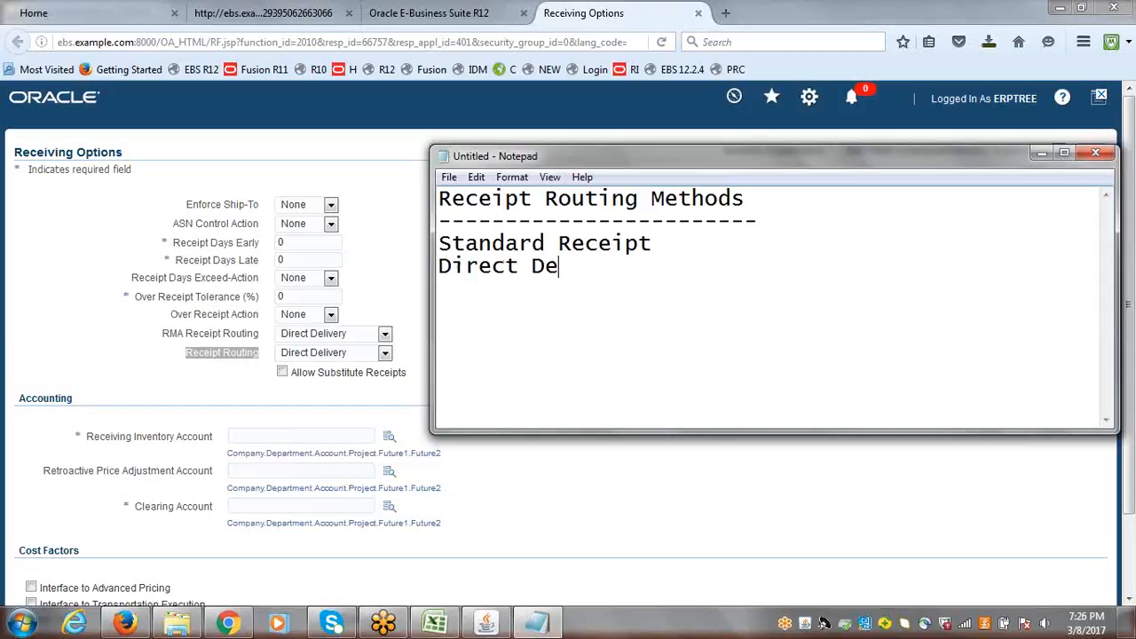
{"action": "type", "text": "livery"}
{"action": "key", "text": "Return"}
{"action": "type", "text": "Inspection "}
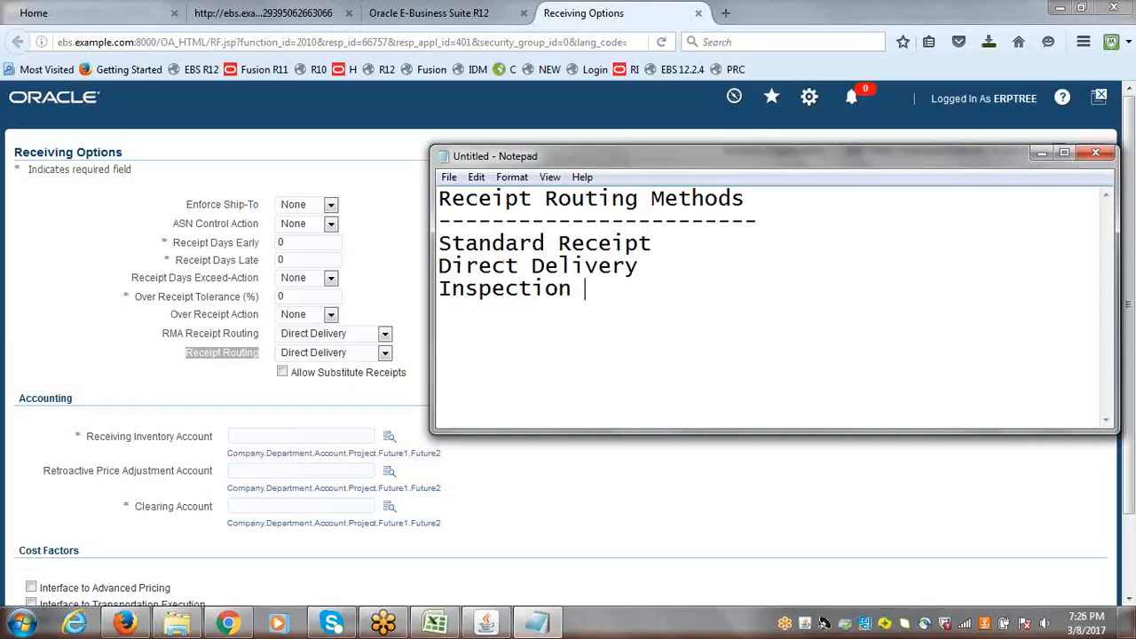
{"action": "type", "text": "Required"}
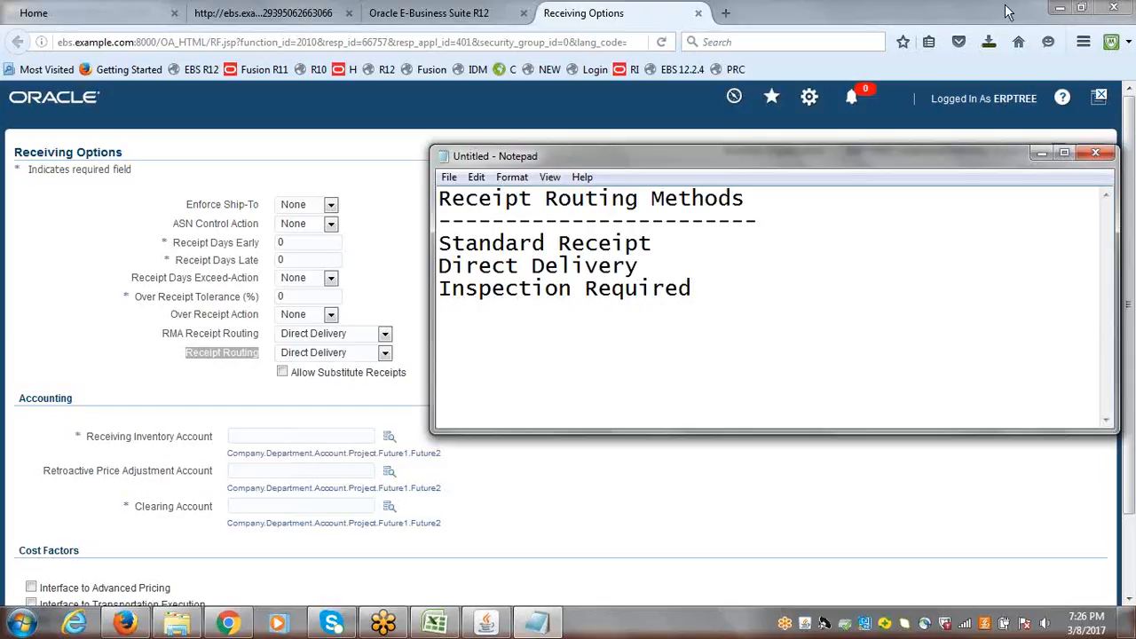
Minimize the note and set Receipt Routing to Standard Receipt in the receiving options
{"action": "left_click", "coordinate": [975, 19]}
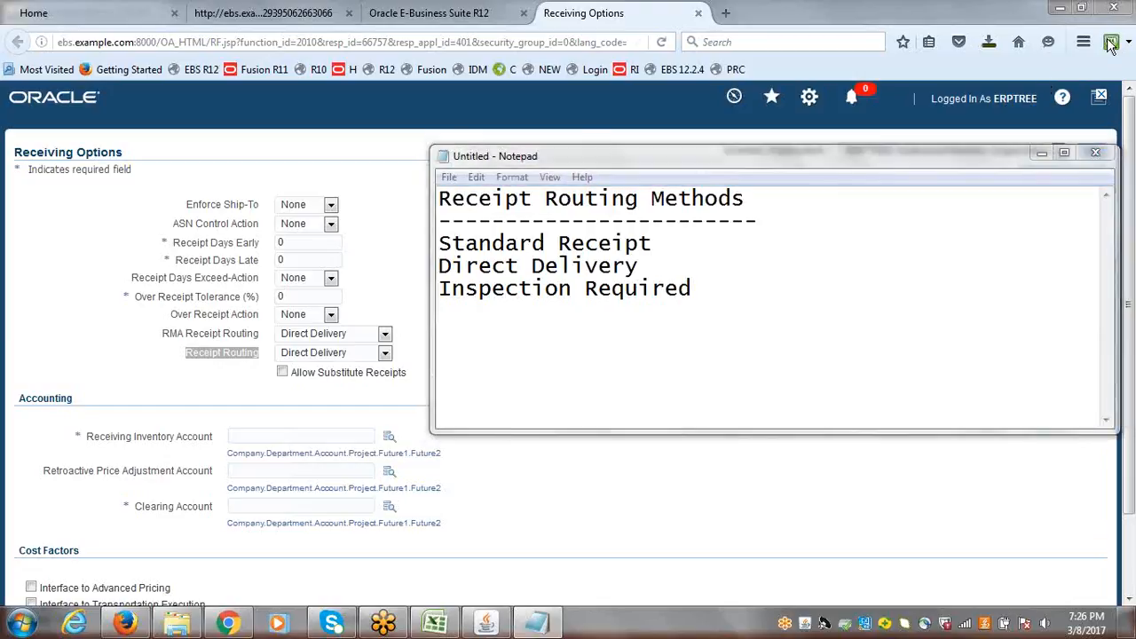
{"action": "left_click", "coordinate": [1011, 160]}
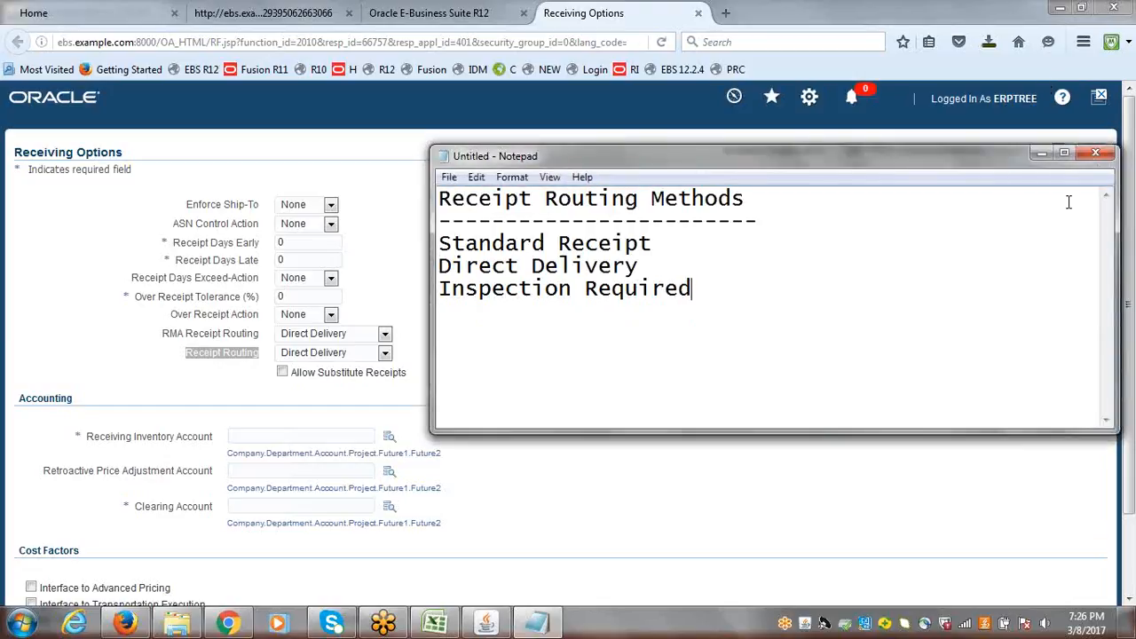
{"action": "left_click", "coordinate": [1044, 155]}
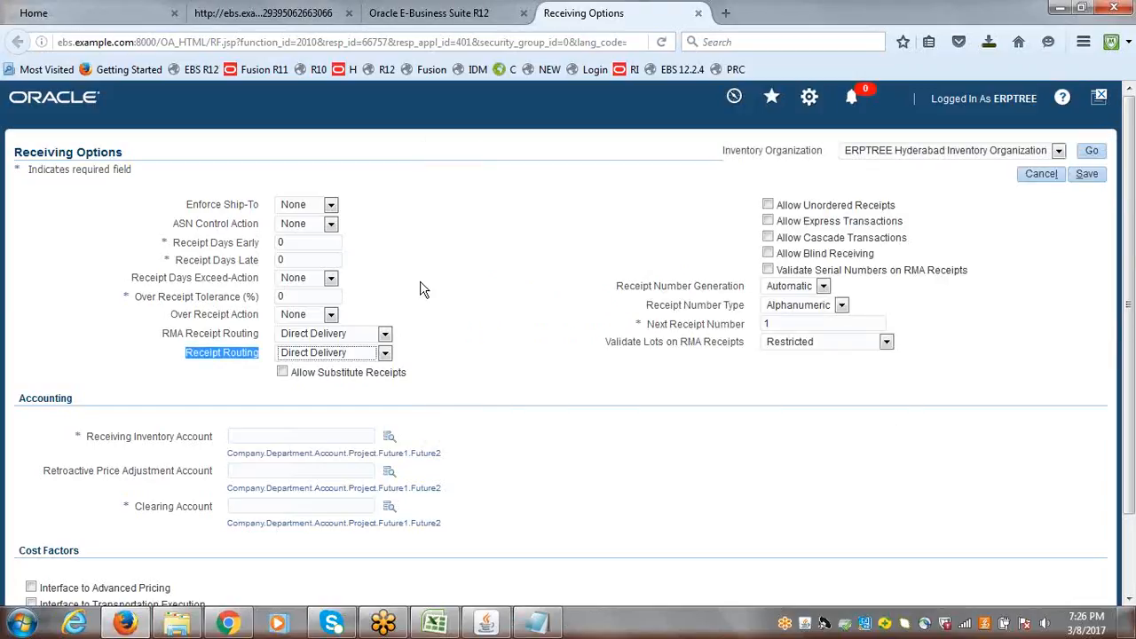
{"action": "left_click", "coordinate": [447, 361]}
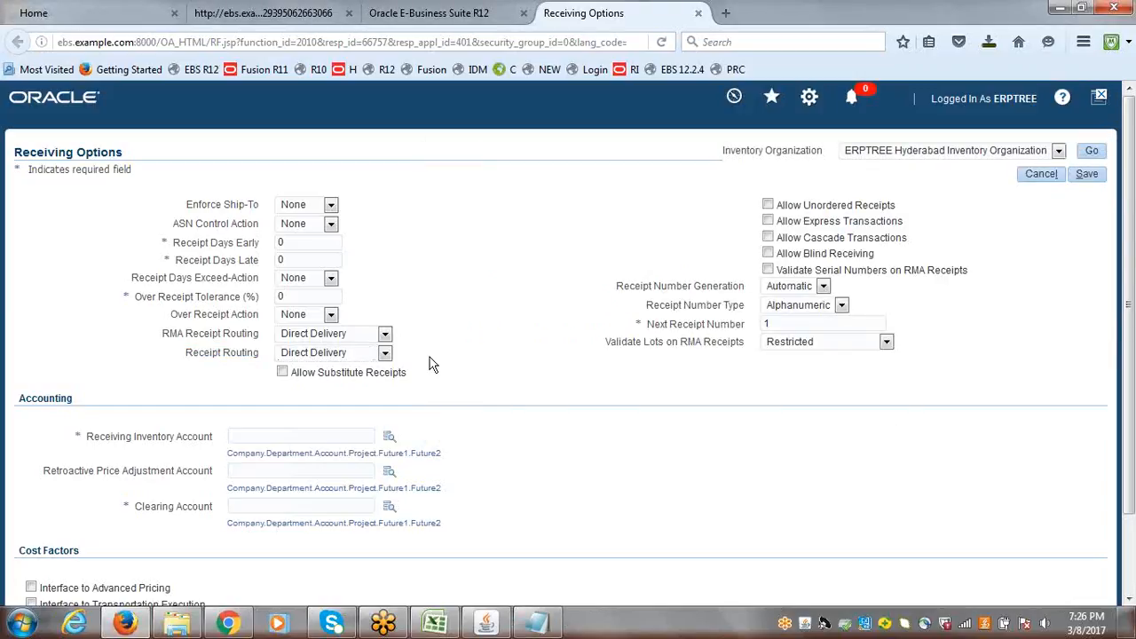
{"action": "left_click", "coordinate": [386, 354]}
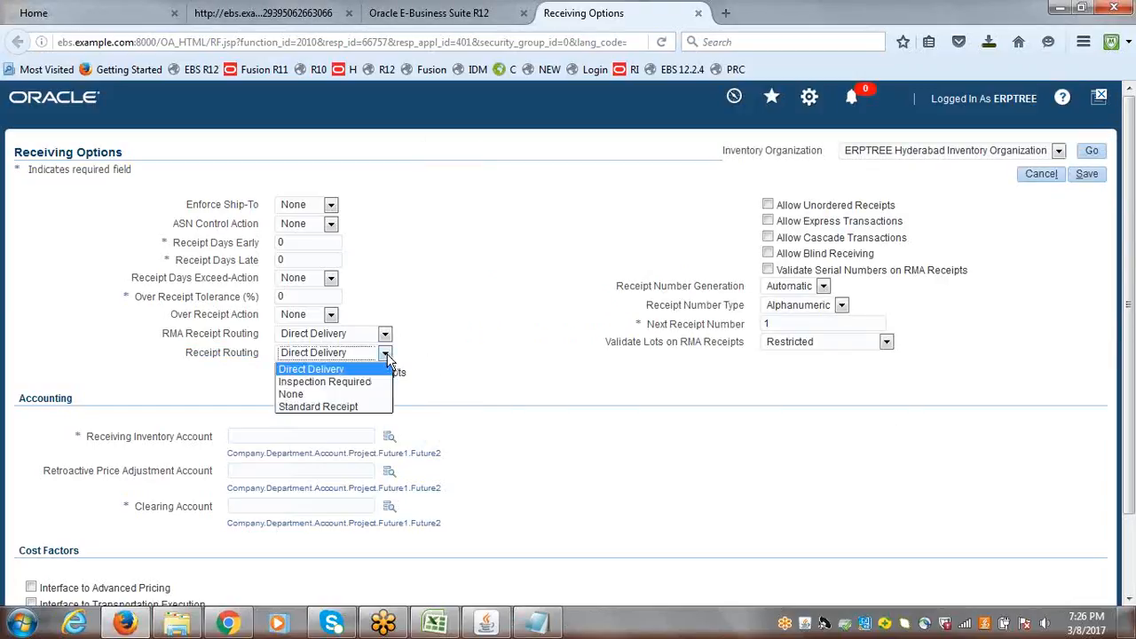
{"action": "left_click", "coordinate": [336, 411]}
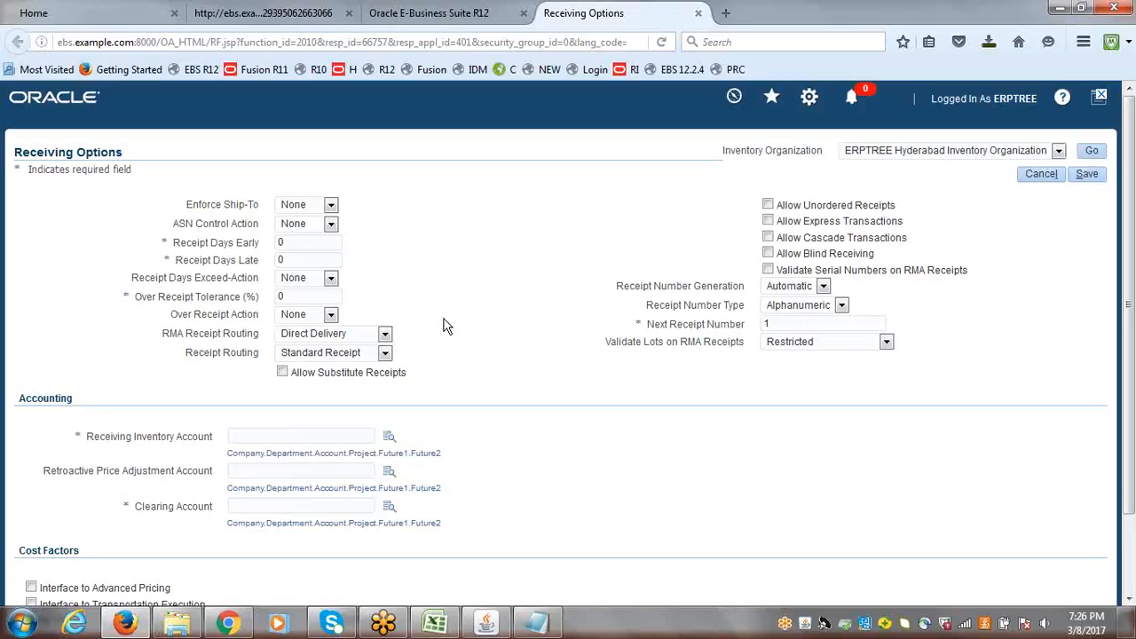
{"action": "left_click", "coordinate": [386, 352]}
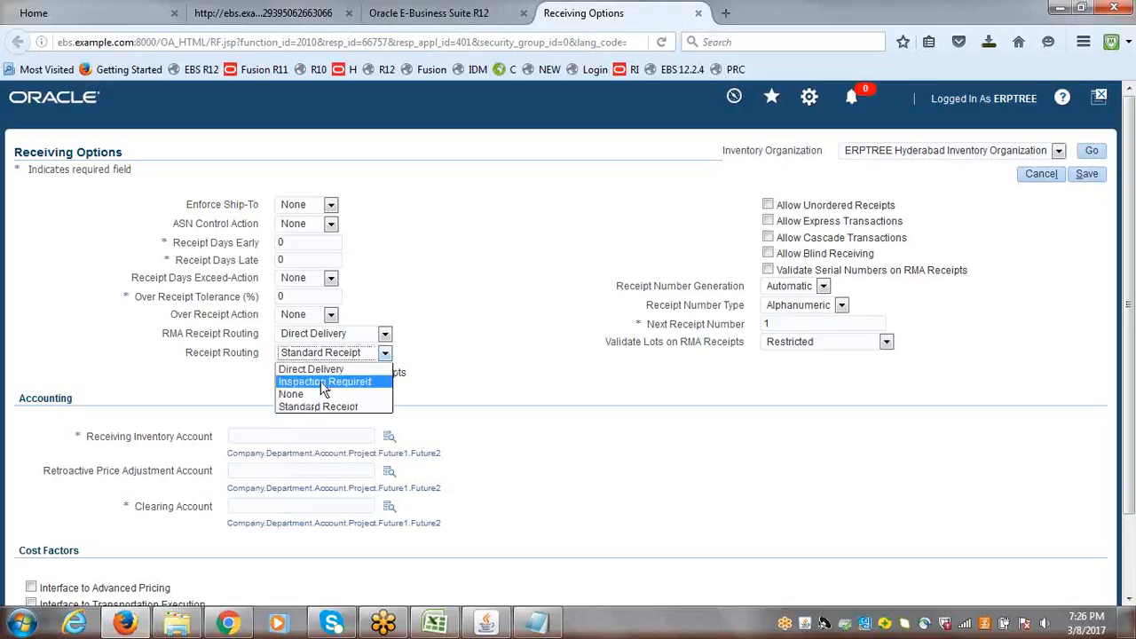
{"action": "left_click", "coordinate": [498, 304]}
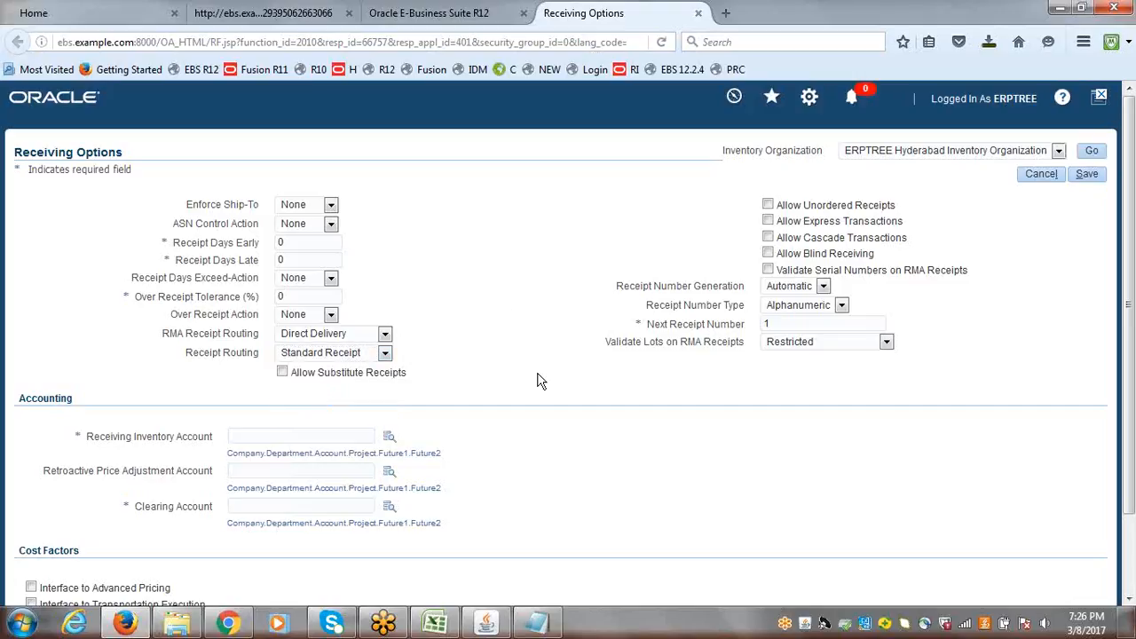
For the Receiving Inventory Account, search account segments by description "Receiving Inv" and pick account 1477
{"action": "left_click", "coordinate": [387, 439]}
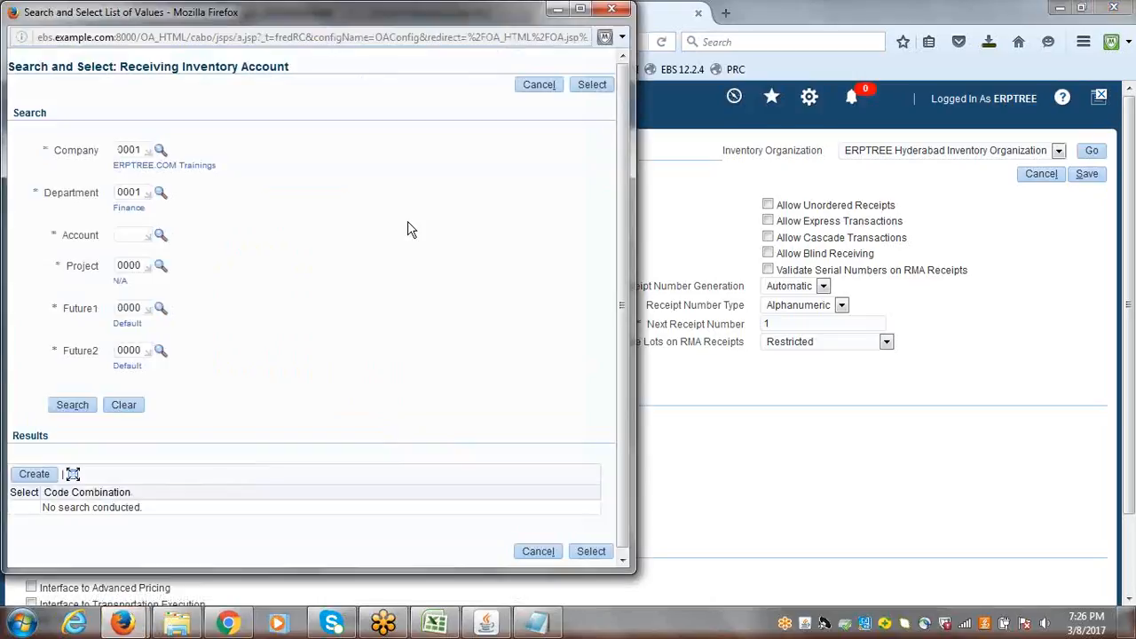
{"action": "left_click", "coordinate": [159, 236]}
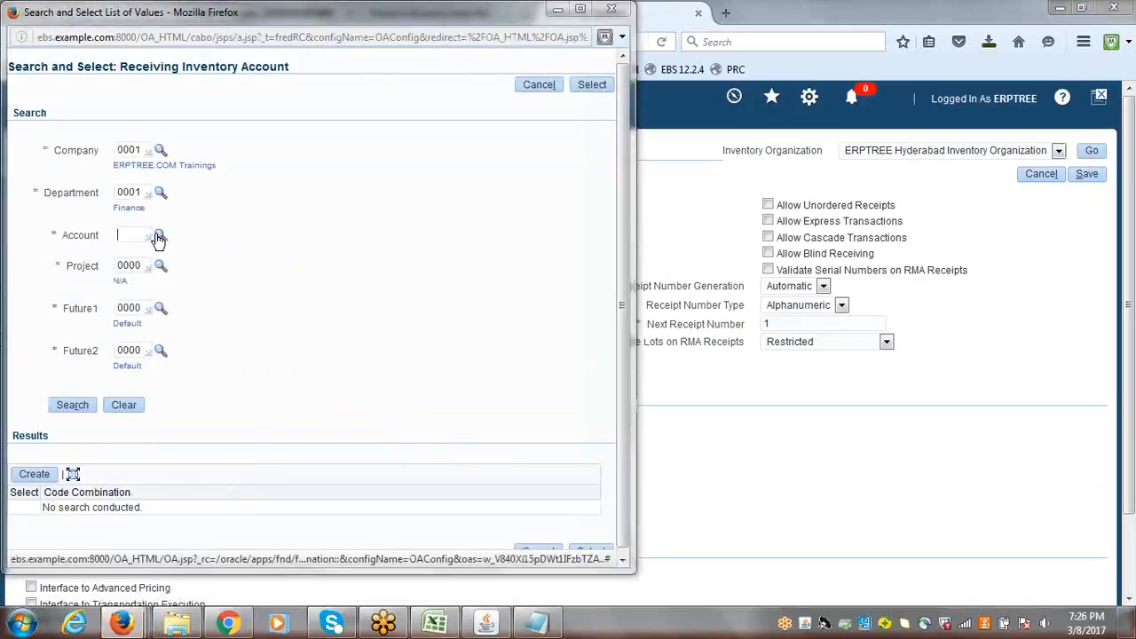
{"action": "left_click", "coordinate": [161, 180]}
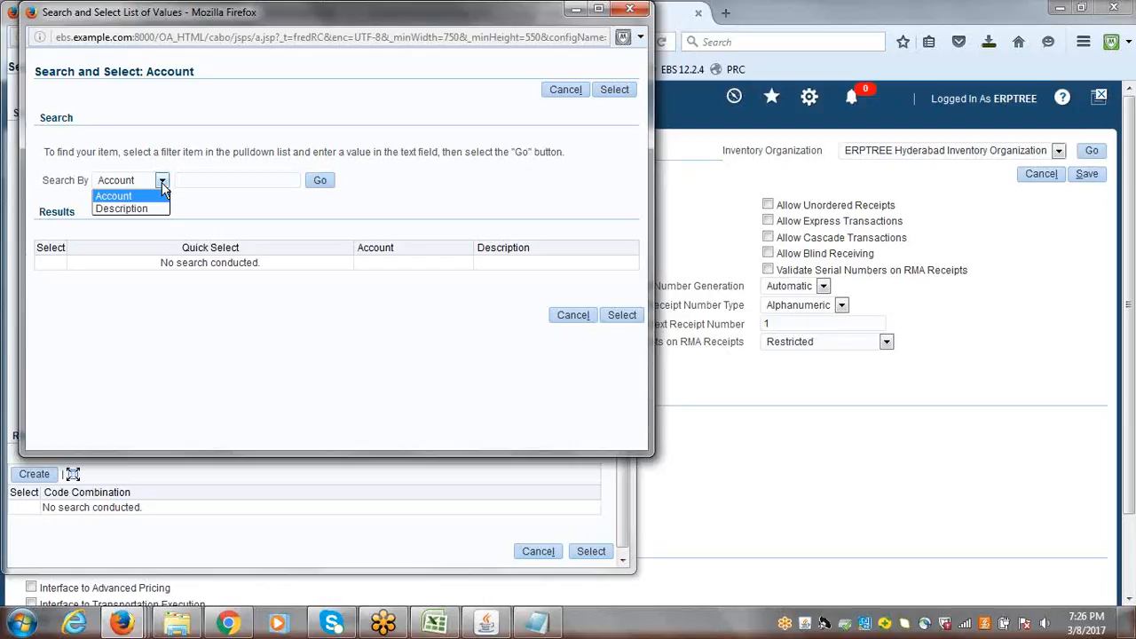
{"action": "left_click", "coordinate": [147, 213]}
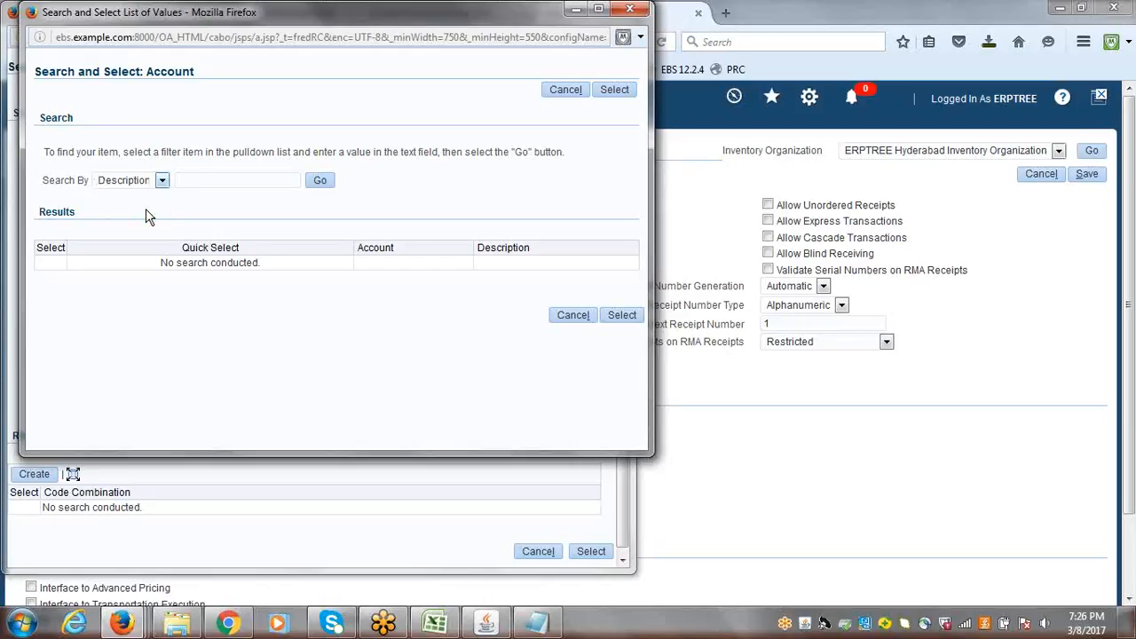
{"action": "left_click", "coordinate": [214, 182]}
{"action": "type", "text": "Rece"}
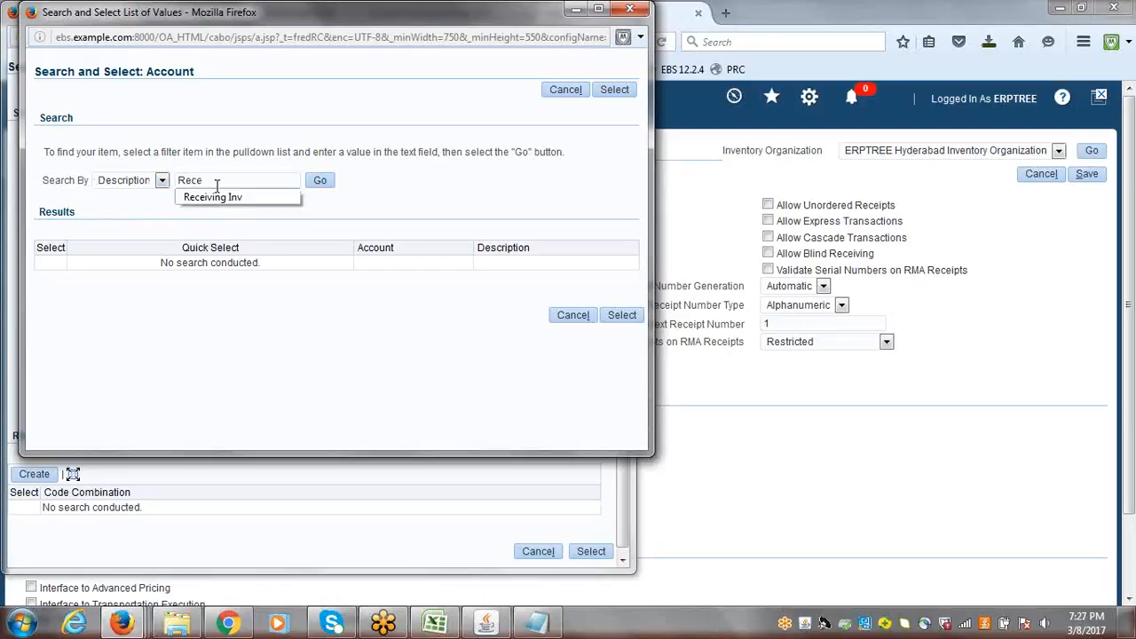
{"action": "left_click", "coordinate": [216, 197]}
{"action": "left_click", "coordinate": [321, 182]}
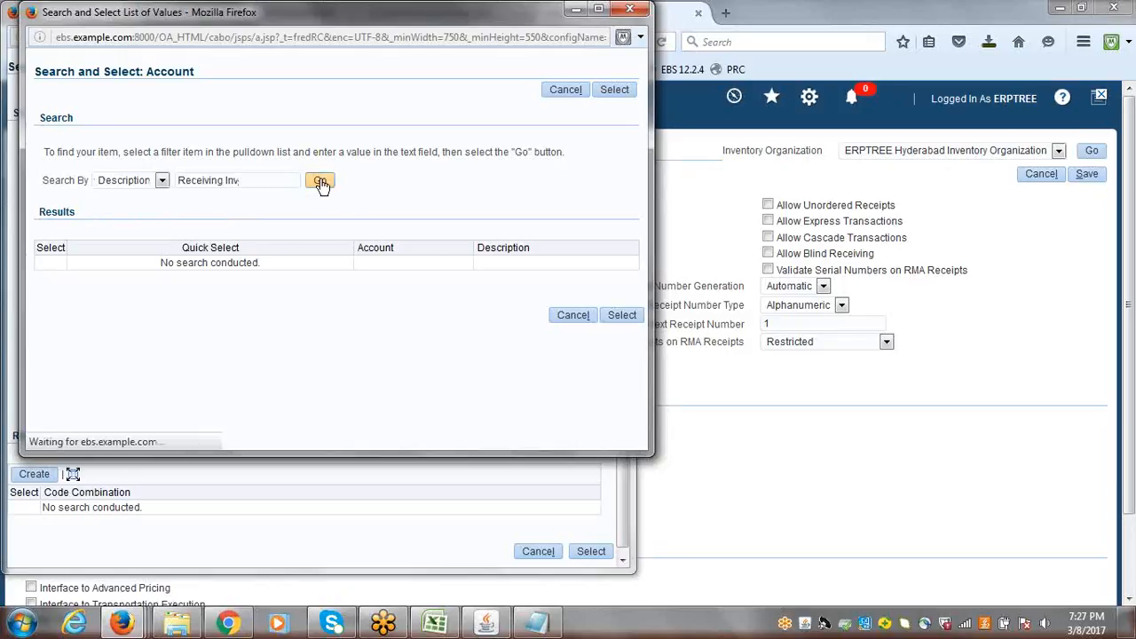
{"action": "left_click", "coordinate": [157, 270]}
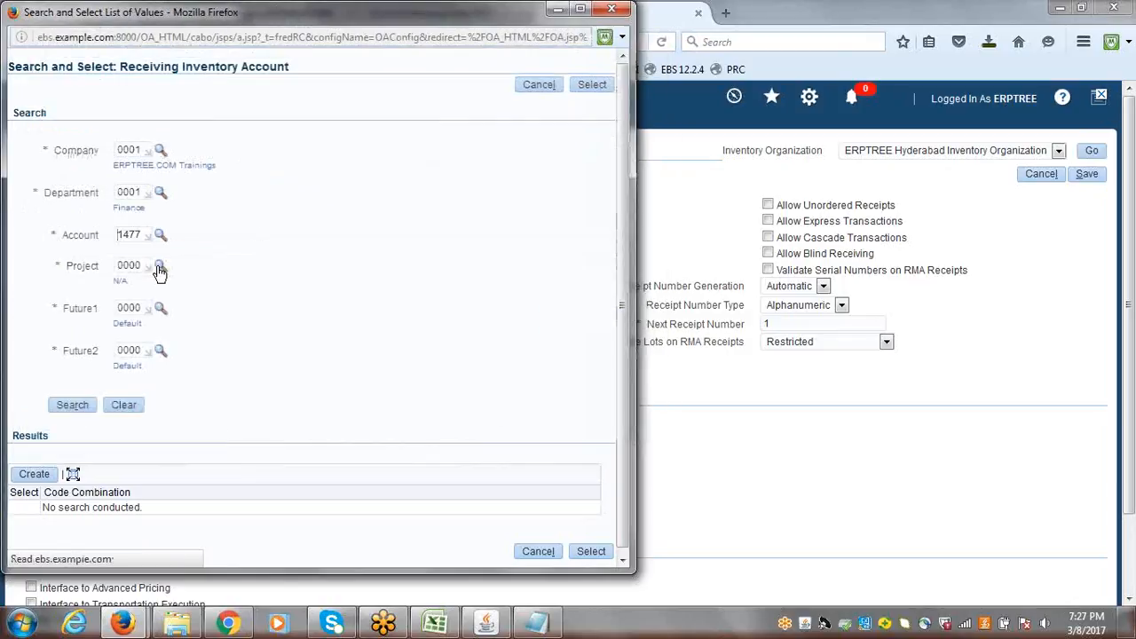
Create the code combination 0001.0001.1477.0000.0000.0000 and assign it as the Receiving Inventory Account
{"action": "left_click", "coordinate": [36, 479]}
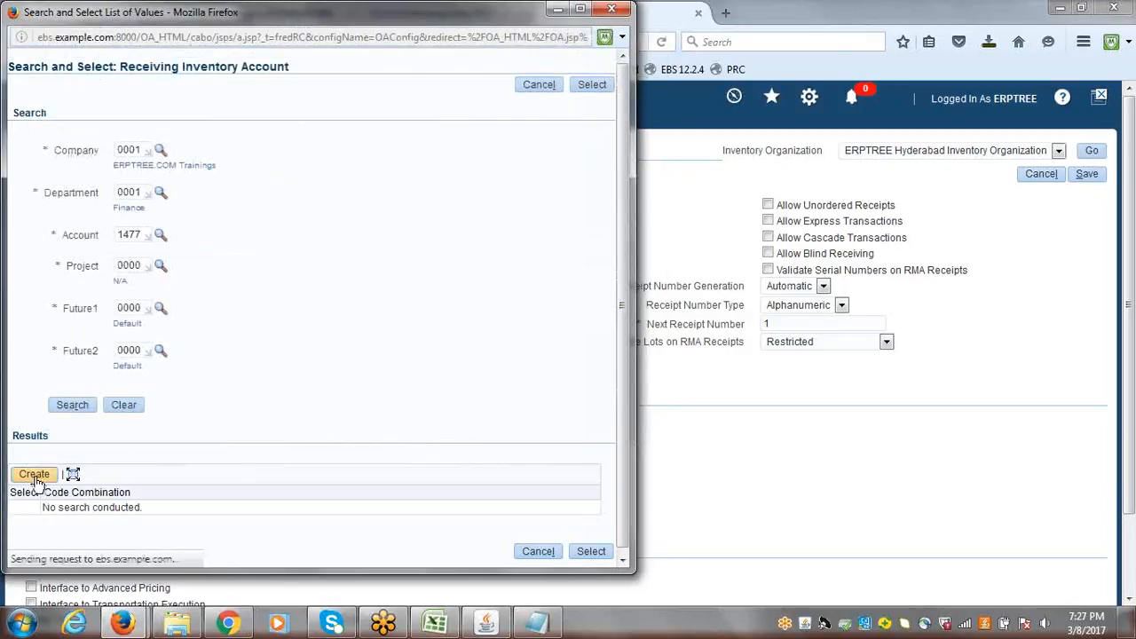
{"action": "left_click", "coordinate": [25, 522]}
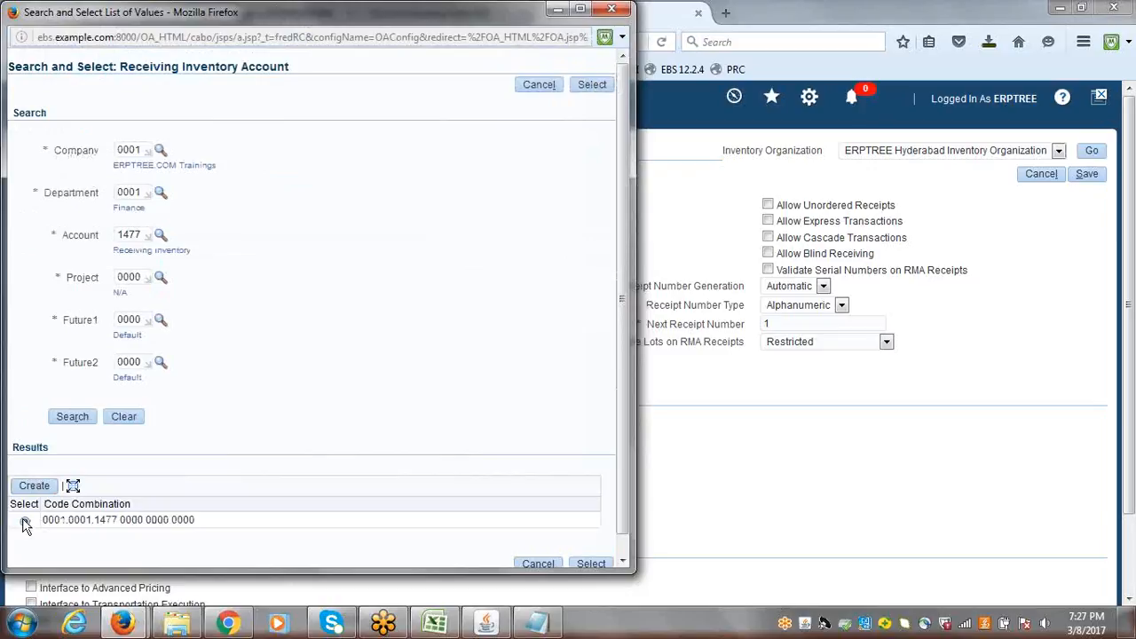
{"action": "left_click", "coordinate": [589, 564]}
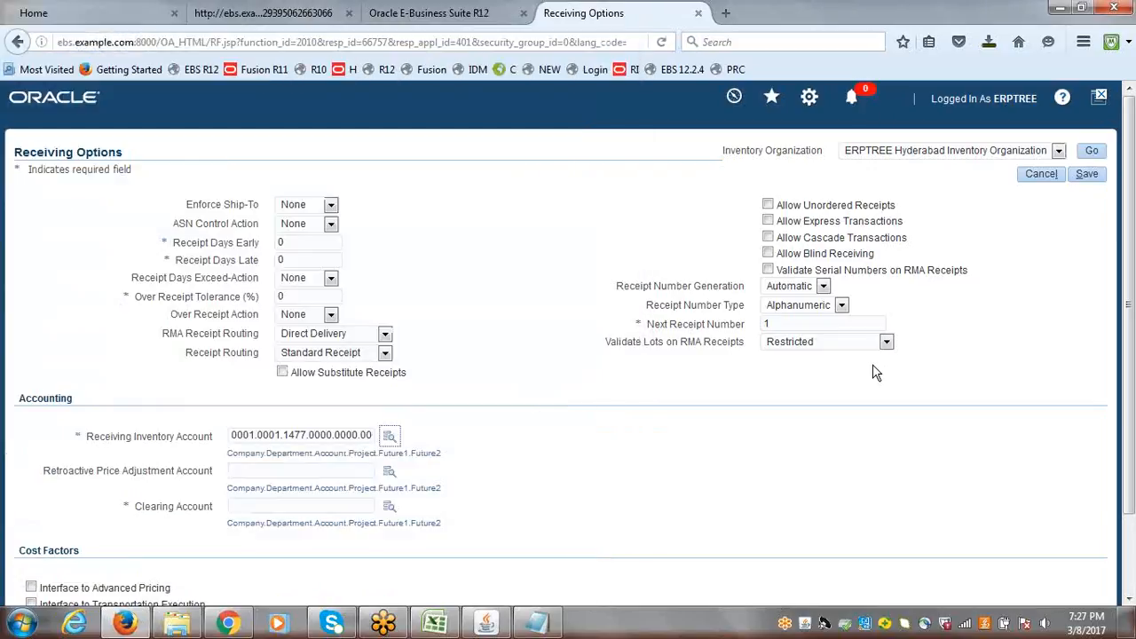
For the Clearing Account, search account segments by description "Inventory Cl" and pick account 1488
{"action": "scroll", "coordinate": [1129, 399], "scroll_direction": "down", "scroll_amount": 2}
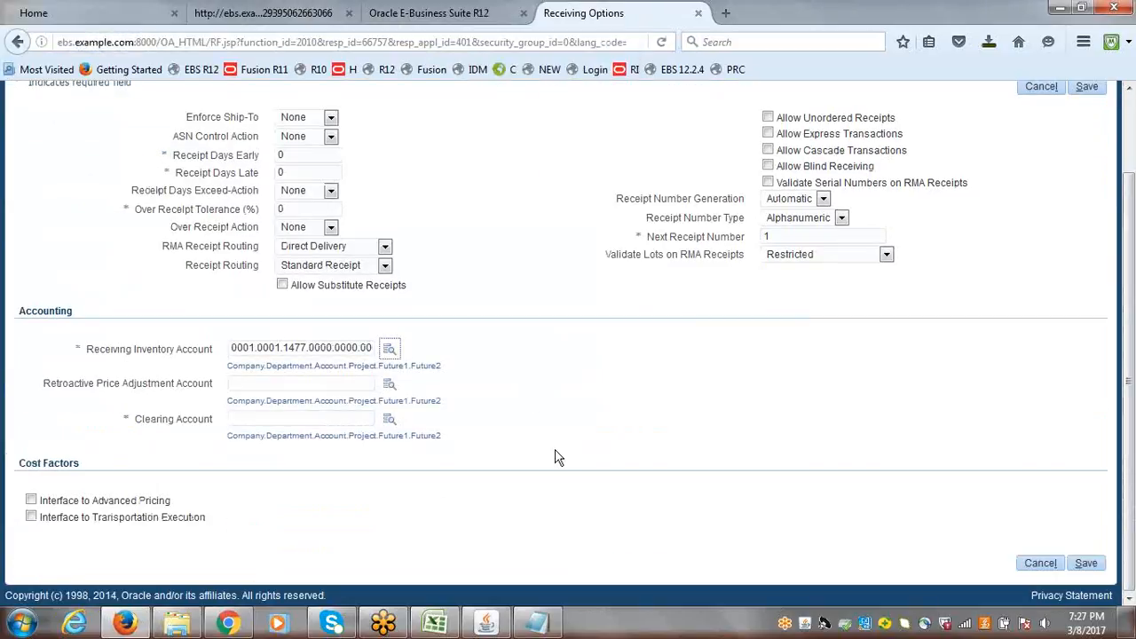
{"action": "left_click", "coordinate": [389, 422]}
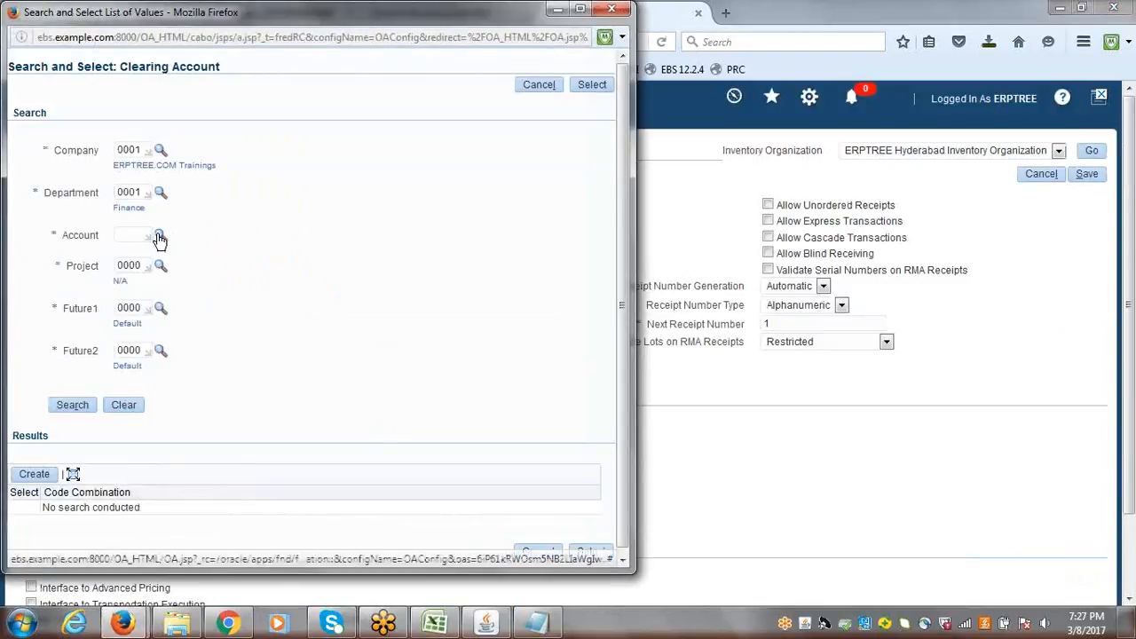
{"action": "left_click", "coordinate": [159, 238]}
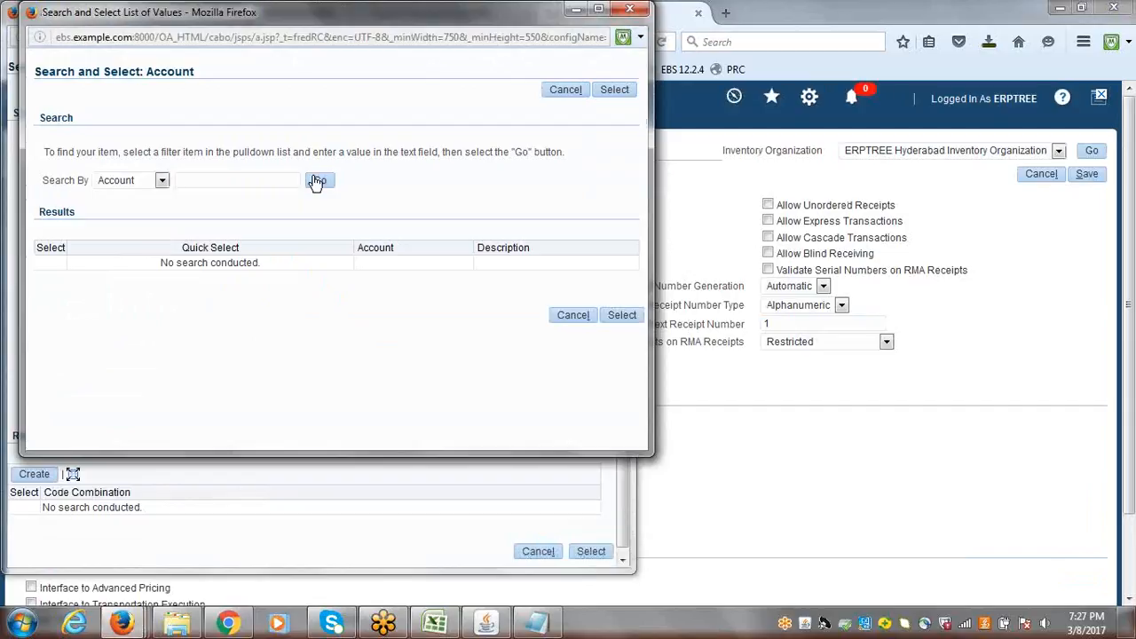
{"action": "left_click", "coordinate": [163, 181]}
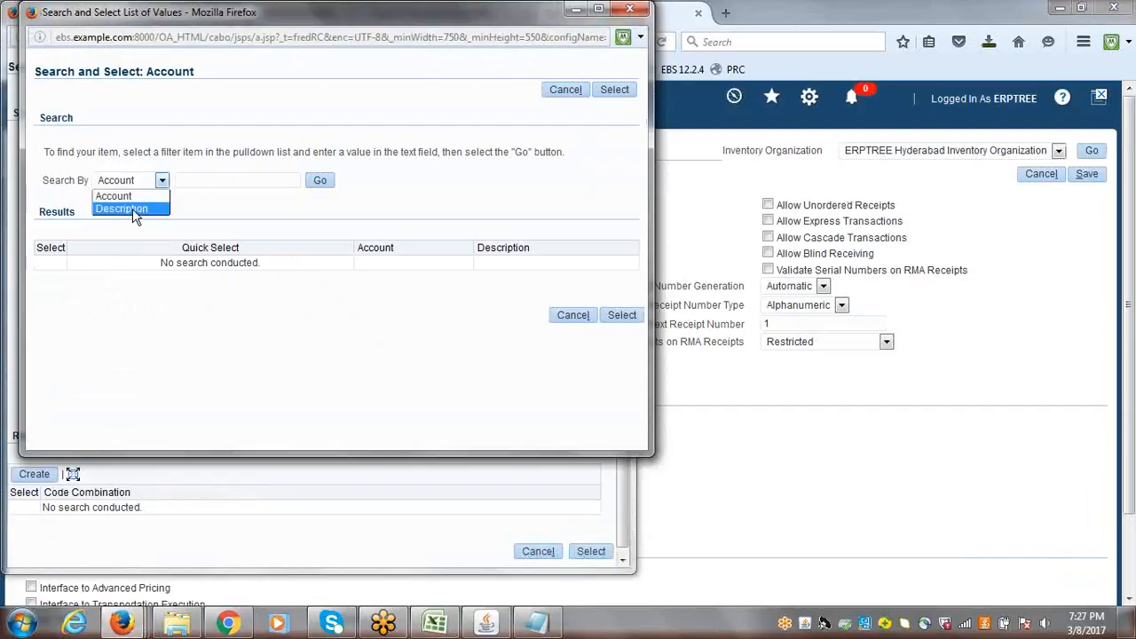
{"action": "left_click", "coordinate": [134, 208]}
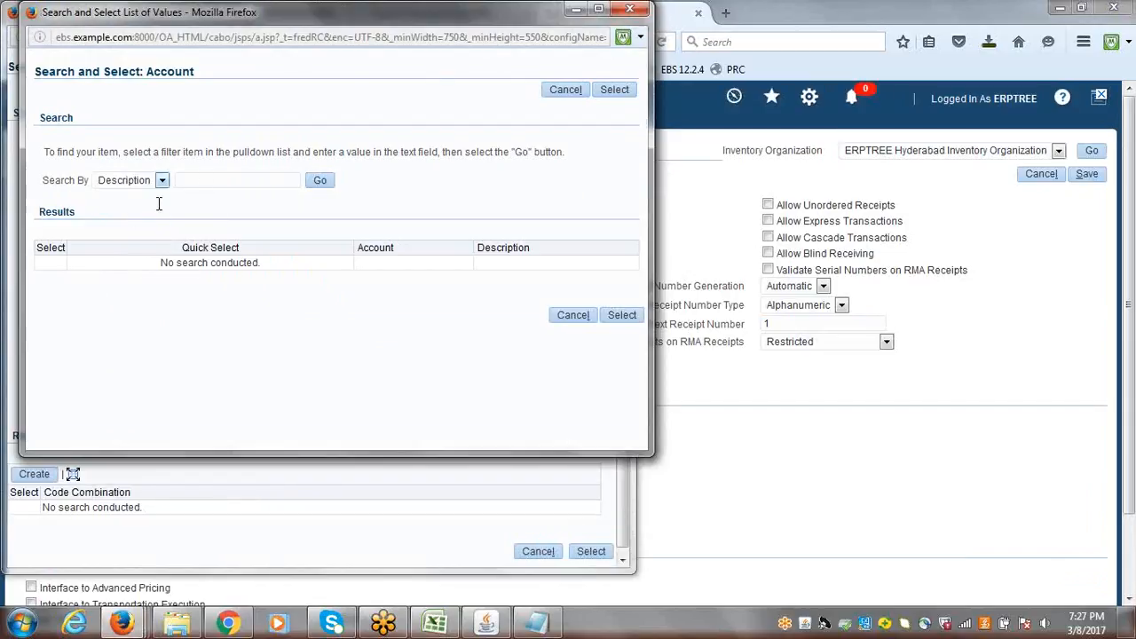
{"action": "left_click", "coordinate": [230, 182]}
{"action": "type", "text": "In"}
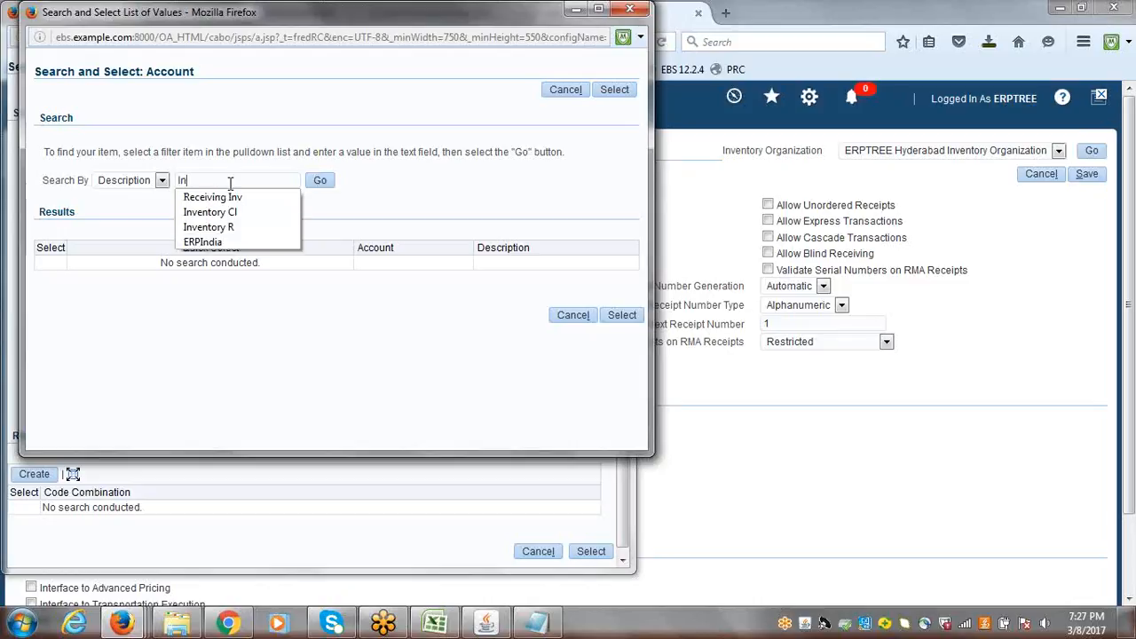
{"action": "left_click", "coordinate": [228, 213]}
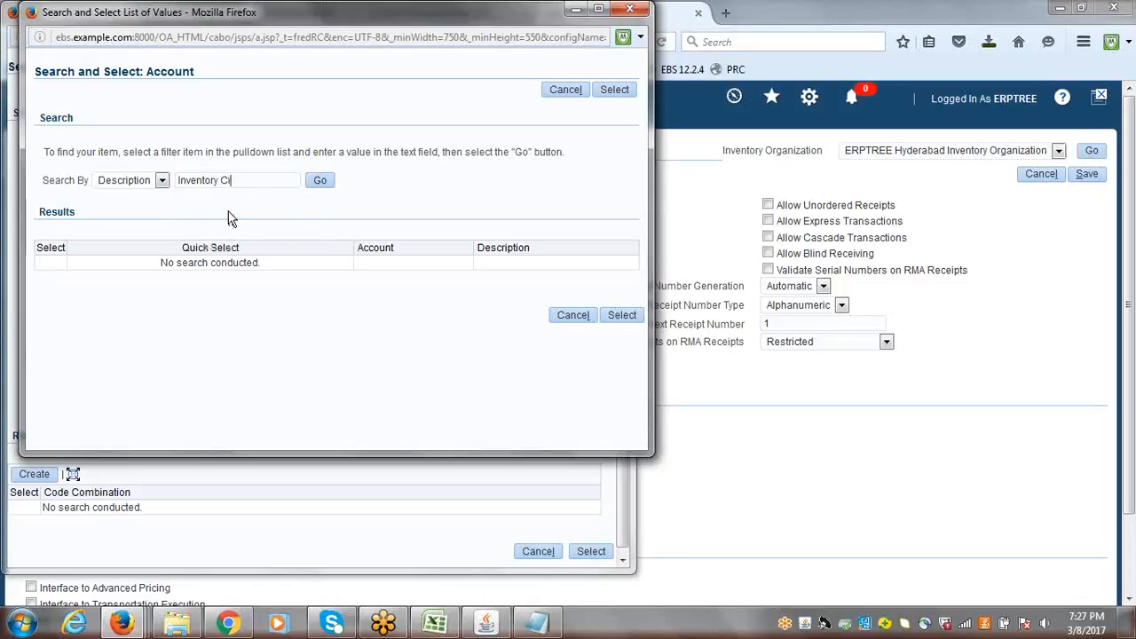
{"action": "left_click", "coordinate": [320, 180]}
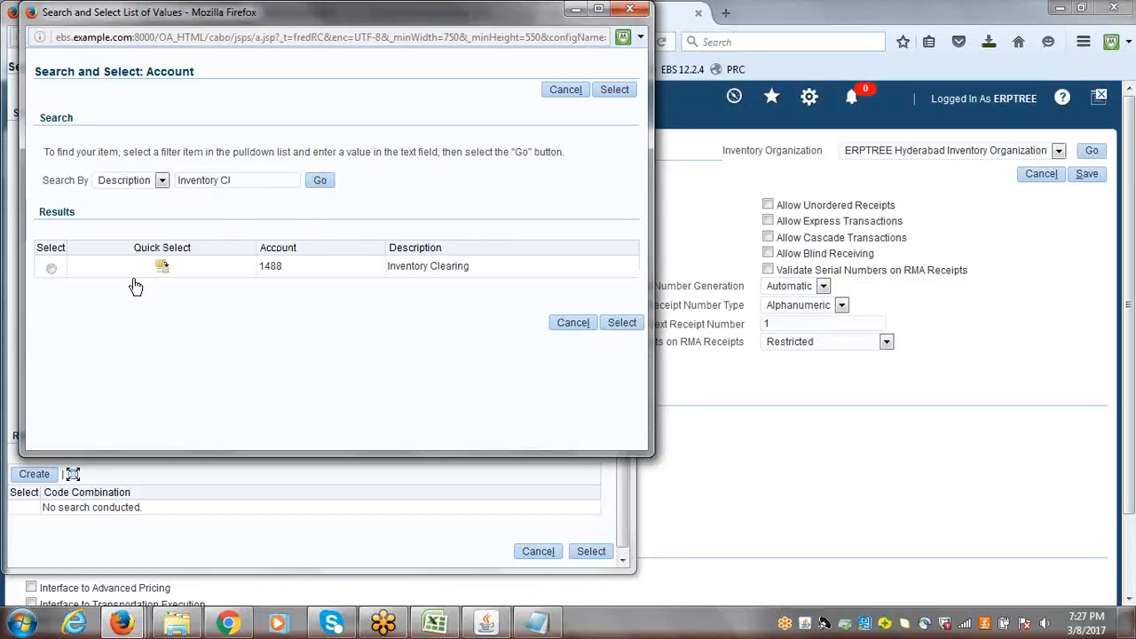
{"action": "left_click", "coordinate": [52, 269]}
{"action": "left_click", "coordinate": [162, 267]}
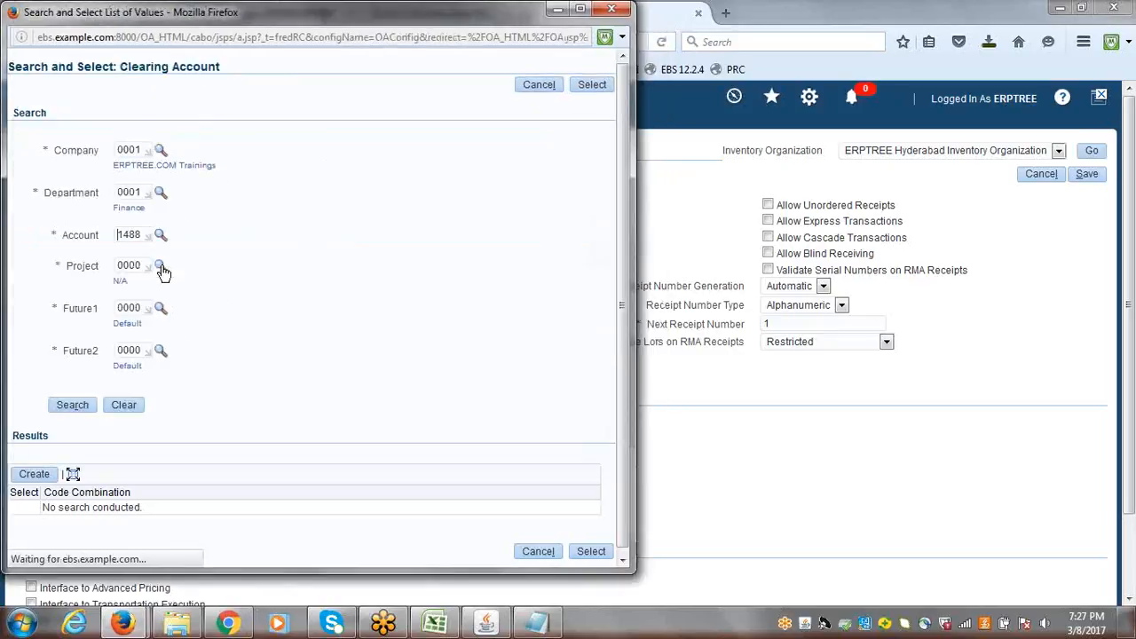
Create the code combination 0001.0001.1488.0000.0000.0000 and assign it as the Clearing Account
{"action": "left_click", "coordinate": [34, 475]}
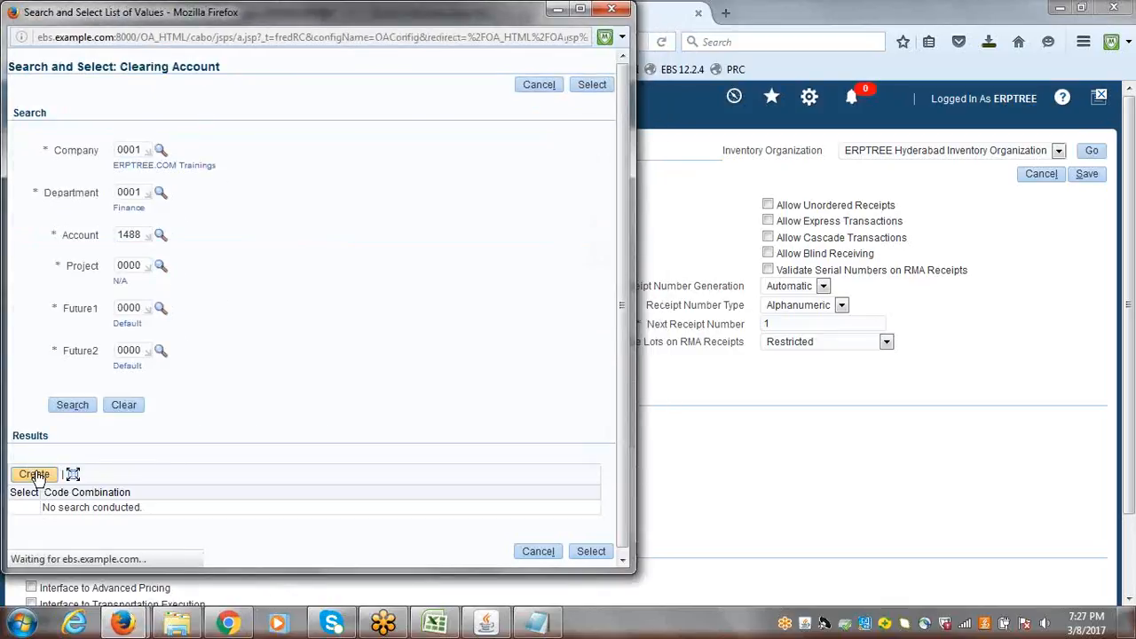
{"action": "left_click", "coordinate": [25, 522]}
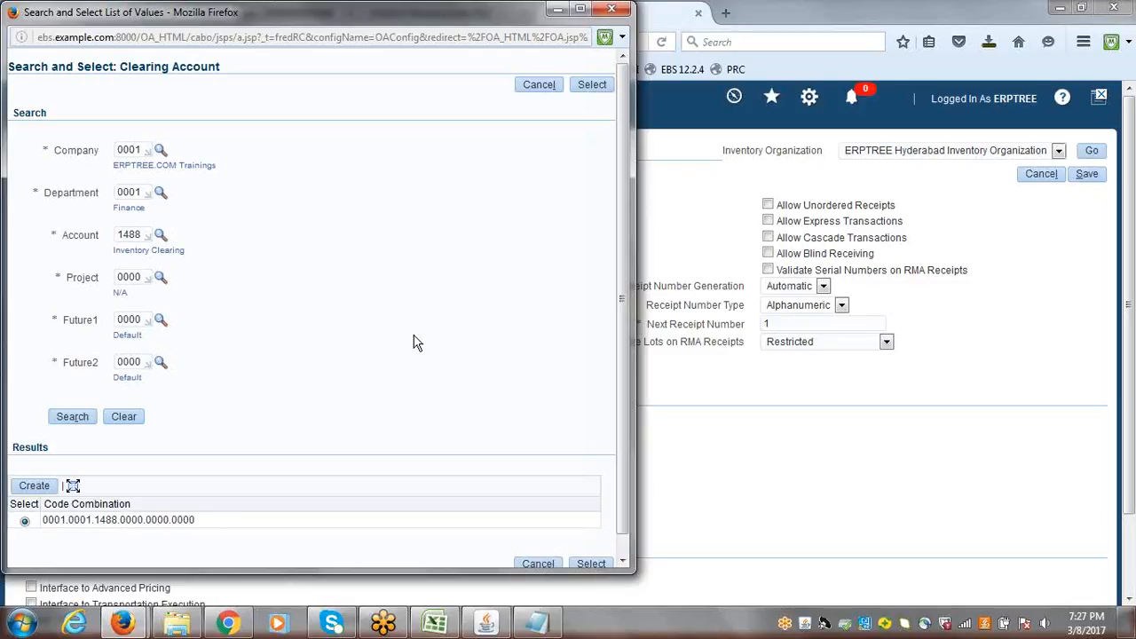
{"action": "left_click", "coordinate": [593, 85]}
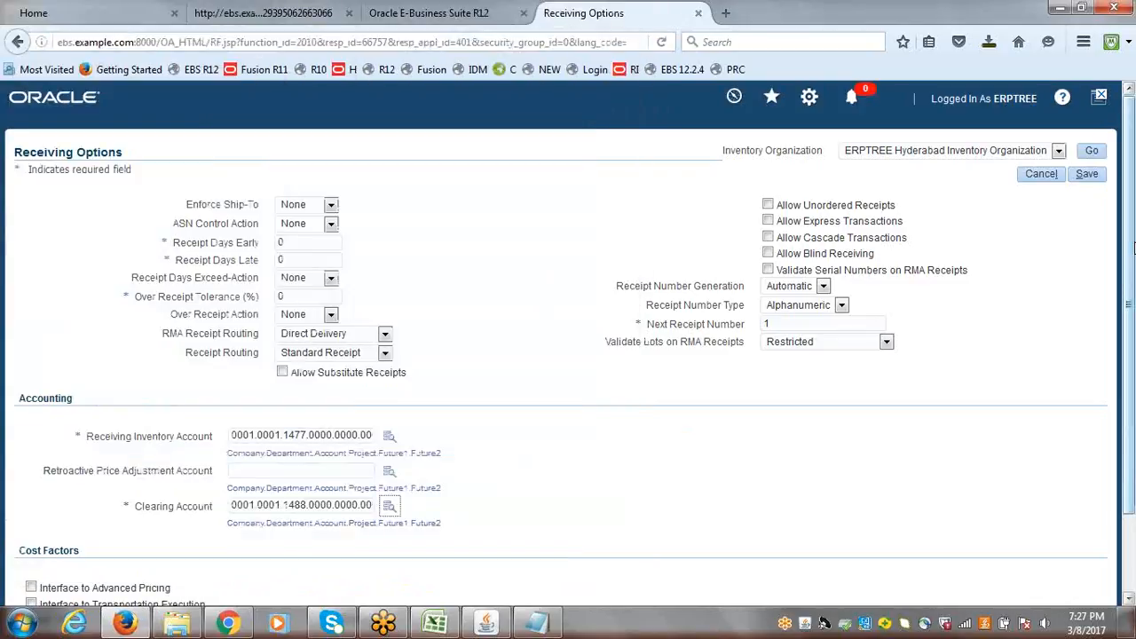
Save the receiving options for the ERPTREE Hyderabad Inventory Organization and close the Receiving Options page
{"action": "left_click_drag", "start_coordinate": [1130, 251], "coordinate": [1135, 220]}
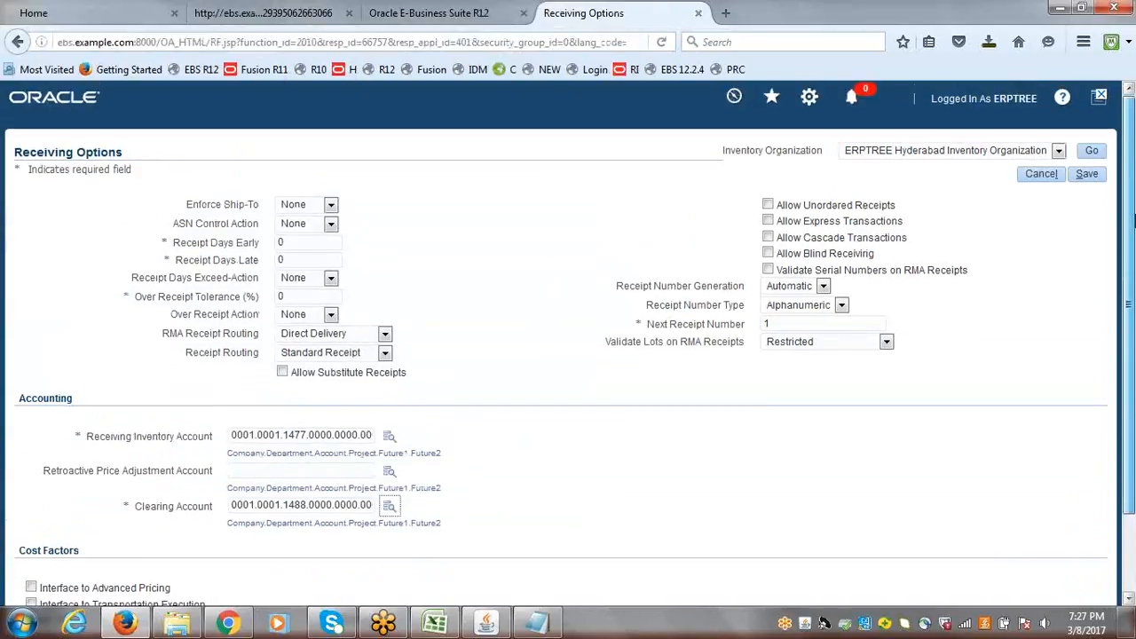
{"action": "left_click", "coordinate": [785, 323]}
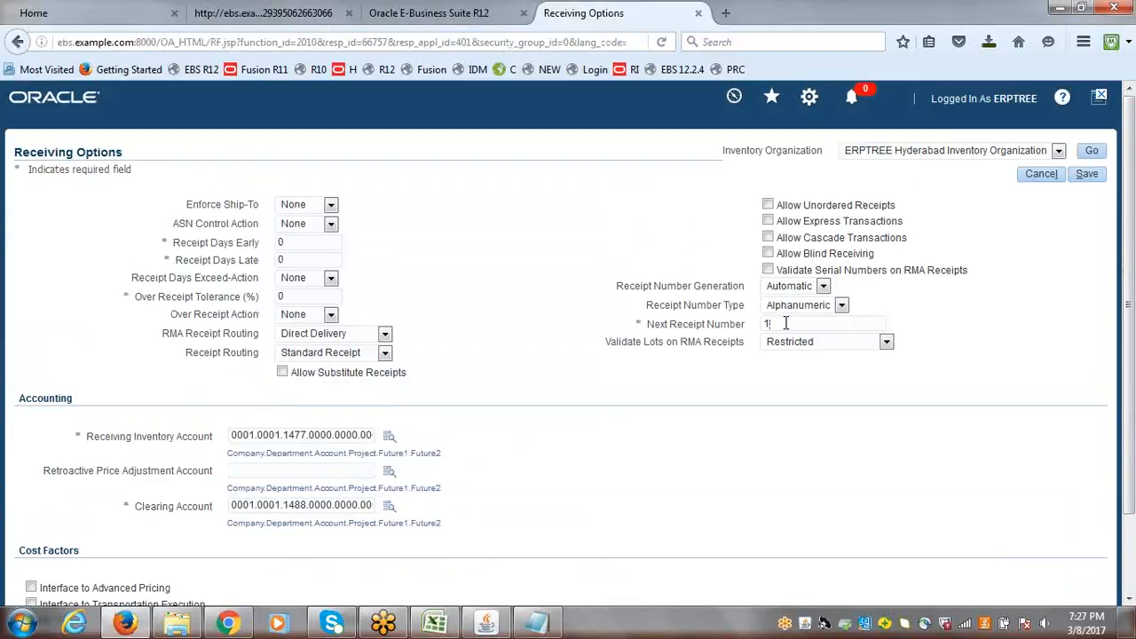
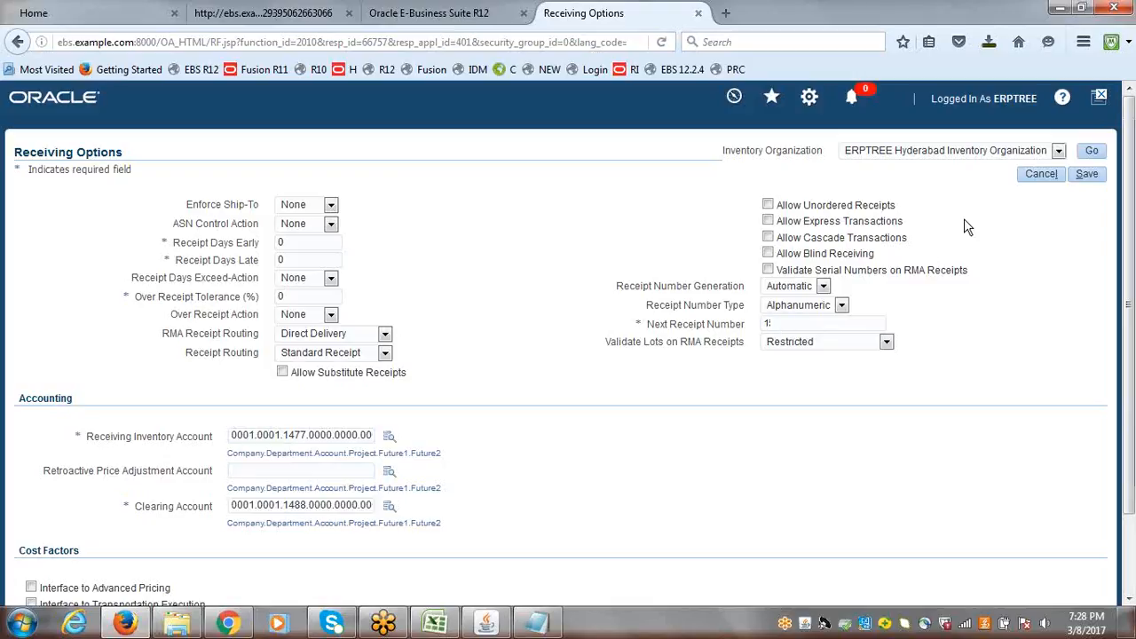
{"action": "triple_click", "coordinate": [63, 156]}
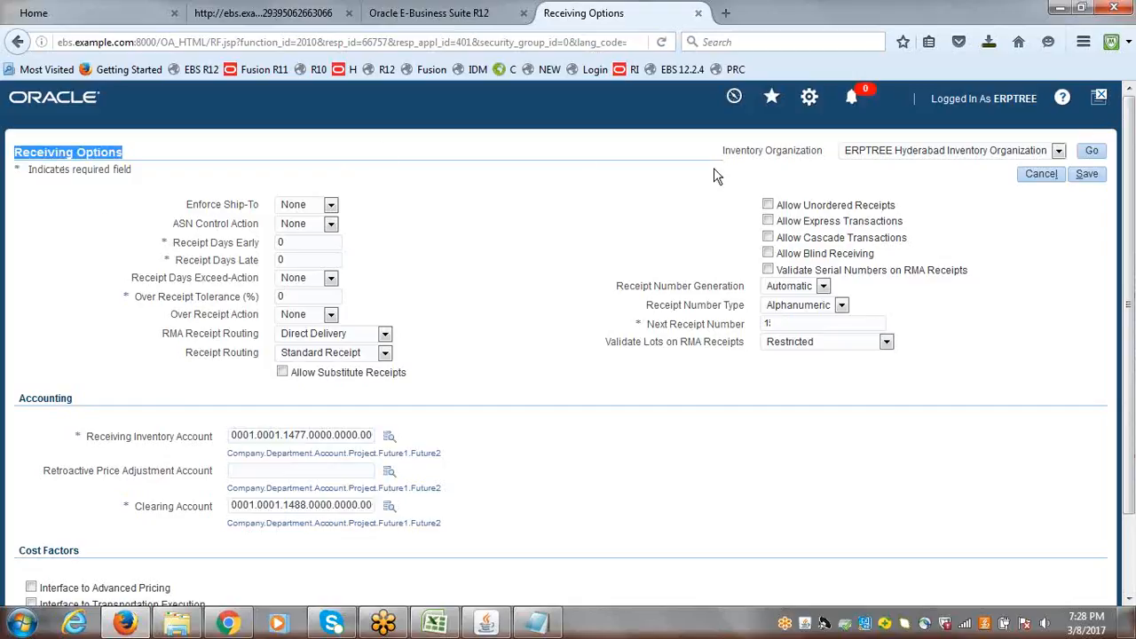
{"action": "triple_click", "coordinate": [776, 157]}
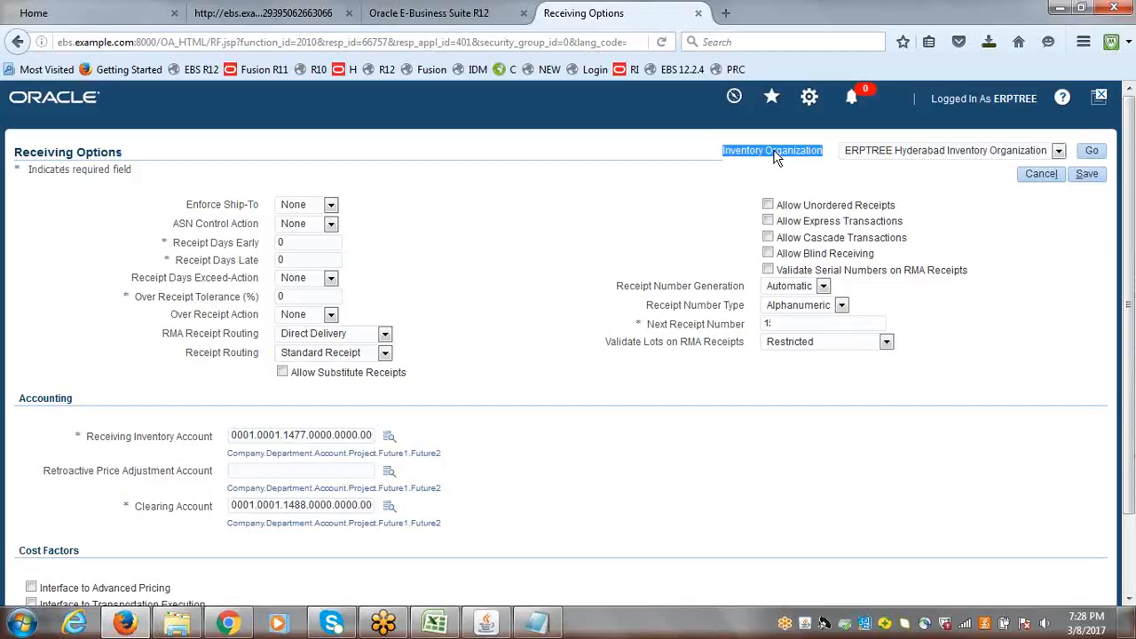
{"action": "left_click", "coordinate": [657, 222]}
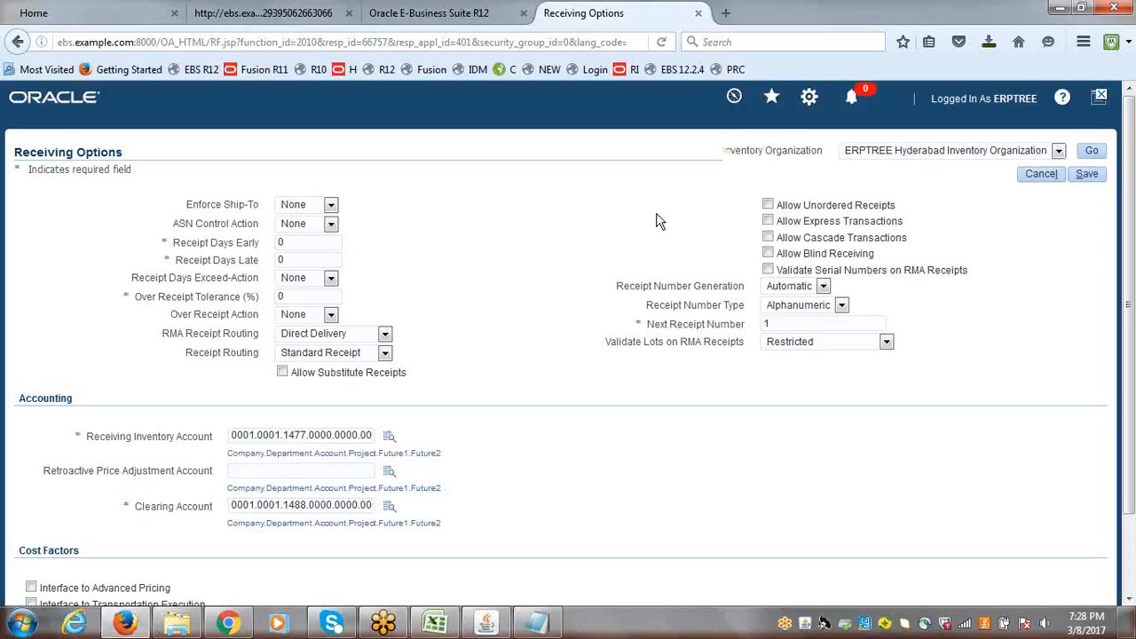
{"action": "left_click", "coordinate": [1087, 175]}
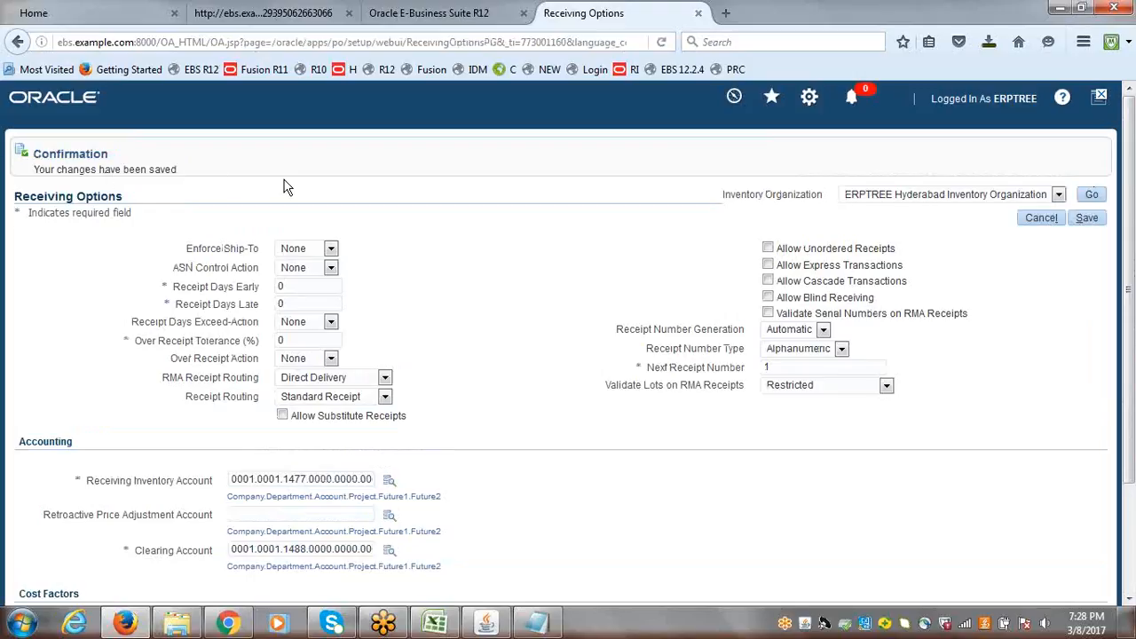
{"action": "left_click", "coordinate": [698, 12]}
Switch to the Excel checklist, mark the actual inventory's Receiving Information as DONE and select the Create SubInventory entry
{"action": "left_click", "coordinate": [435, 623]}
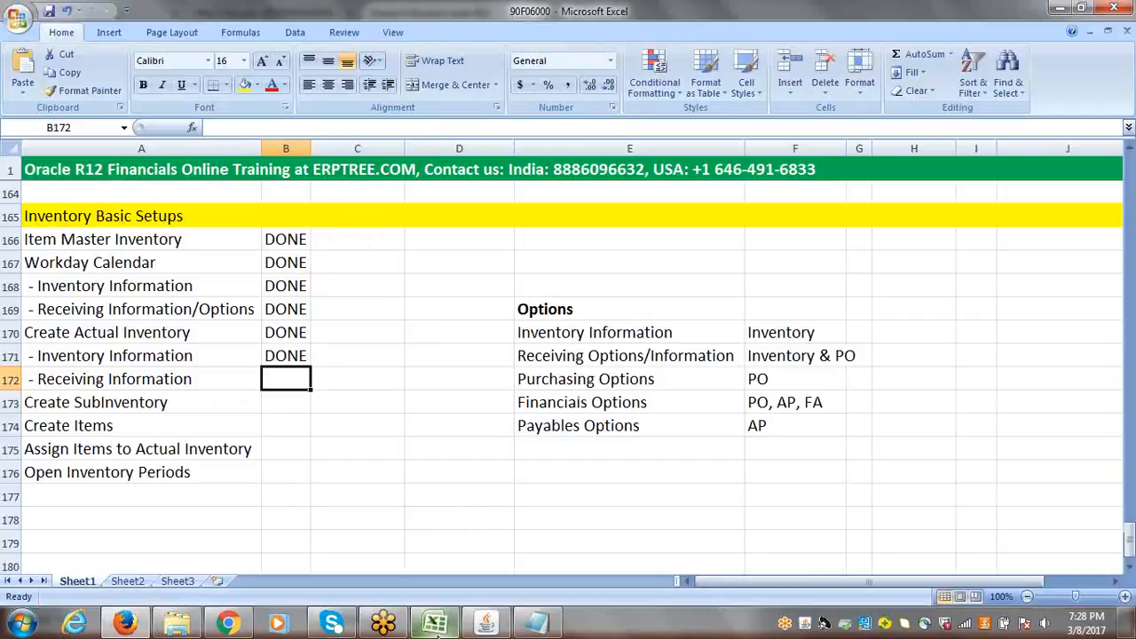
{"action": "type", "text": "DONE"}
{"action": "key", "text": "Tab"}
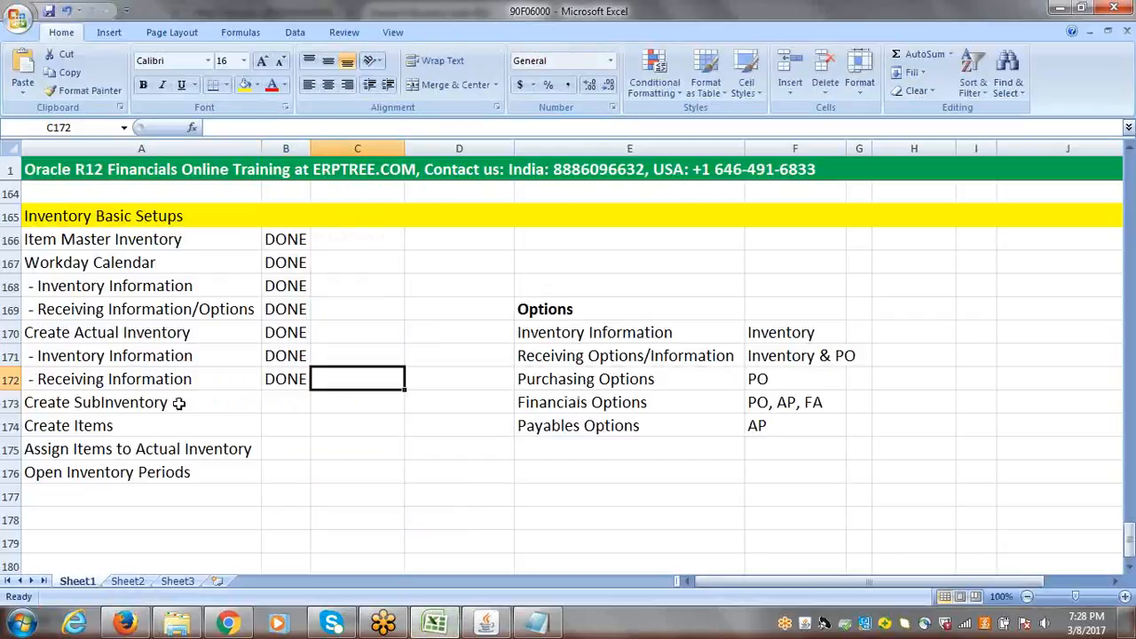
{"action": "left_click", "coordinate": [179, 403]}
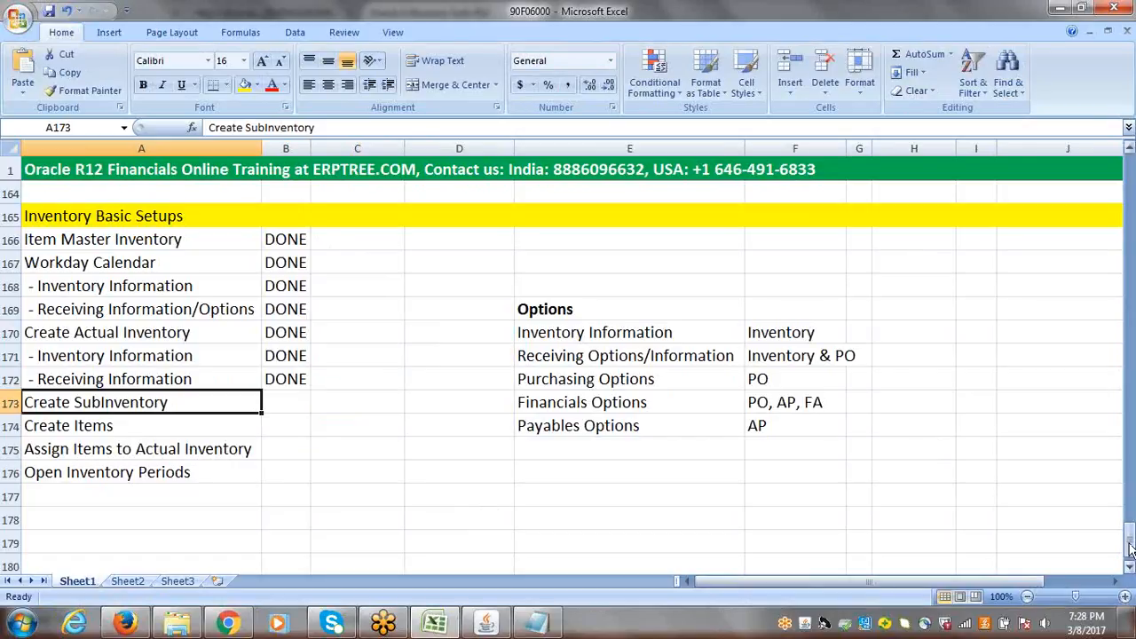
Open 2nd_Session_P2P&O2C.xlsx from the Class Discussions folder and examine the staging area and subinventory blocks of the warehouse diagram
{"action": "left_click_drag", "start_coordinate": [1129, 548], "coordinate": [1129, 229]}
{"action": "left_click", "coordinate": [177, 624]}
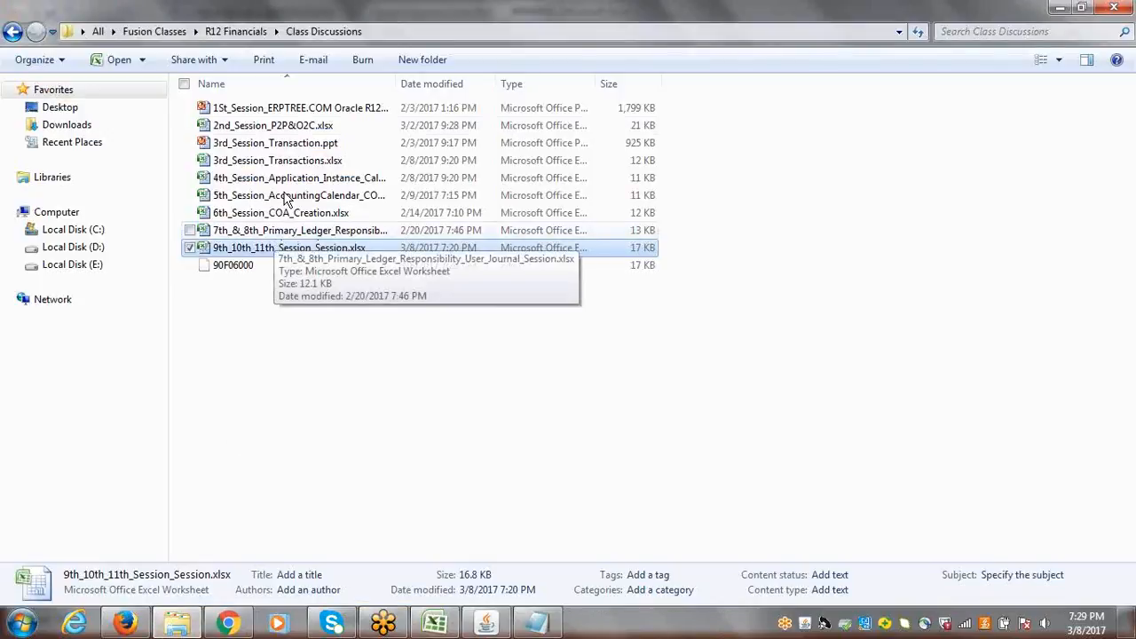
{"action": "double_click", "coordinate": [294, 126]}
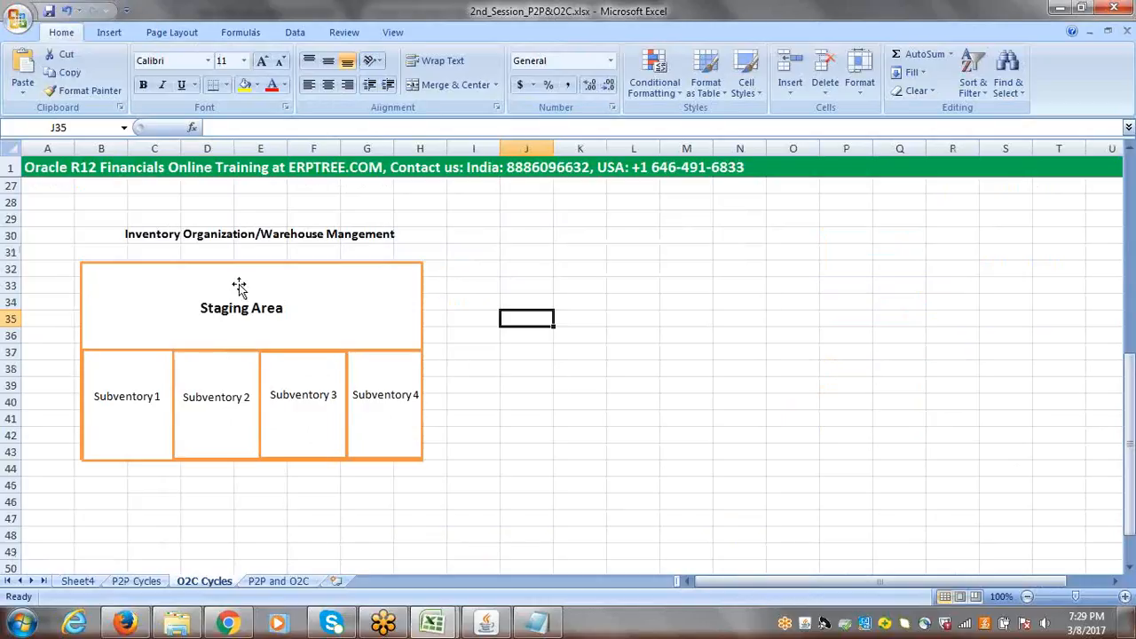
{"action": "left_click", "coordinate": [124, 396]}
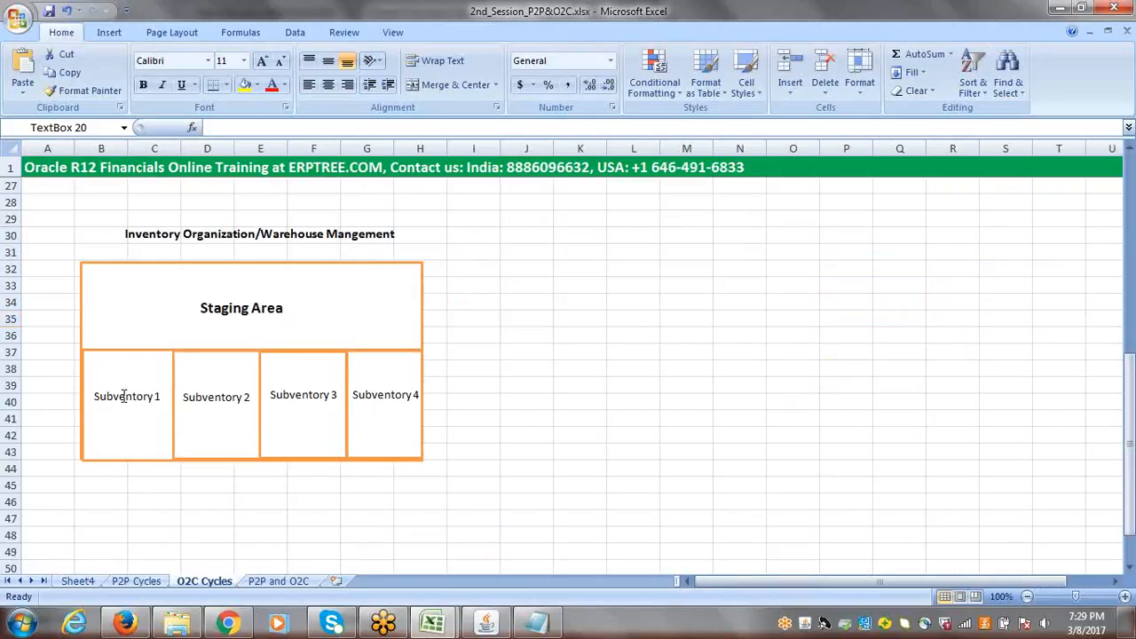
{"action": "left_click", "coordinate": [226, 371]}
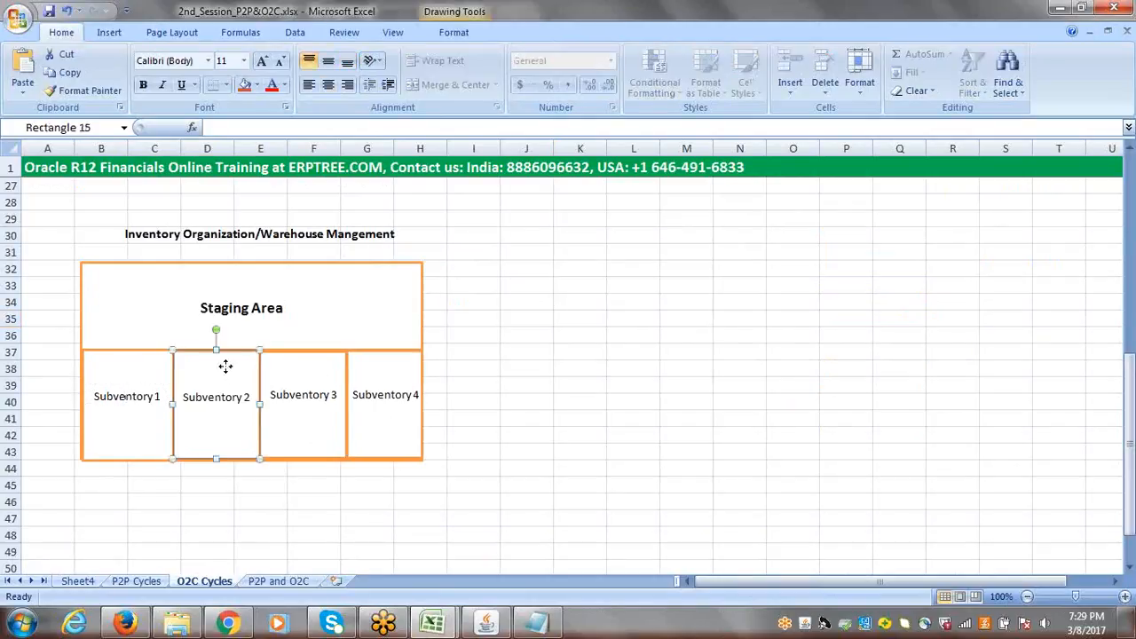
{"action": "left_click", "coordinate": [297, 369]}
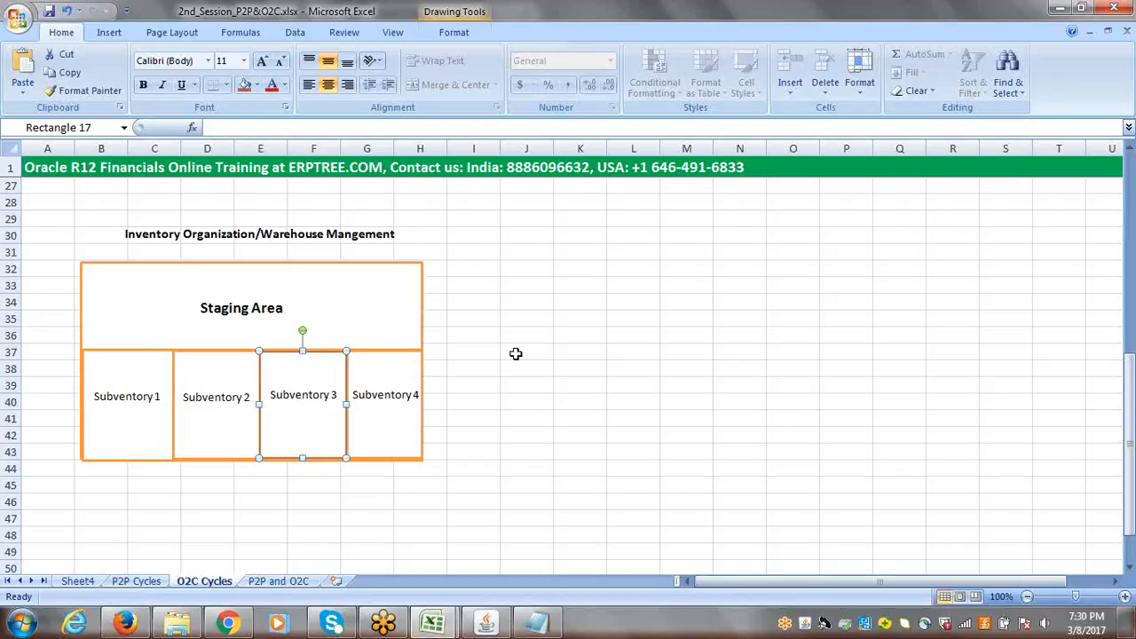
{"action": "left_click", "coordinate": [524, 316]}
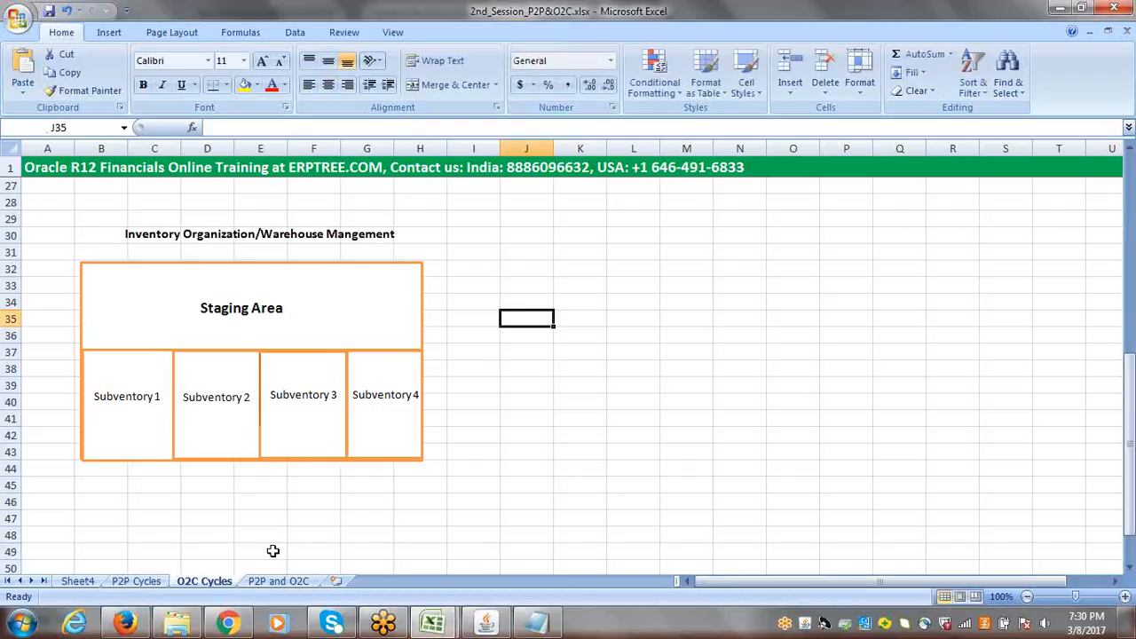
Switch to Oracle Applications and close the Organization form to return to the Navigator
{"action": "left_click", "coordinate": [228, 624]}
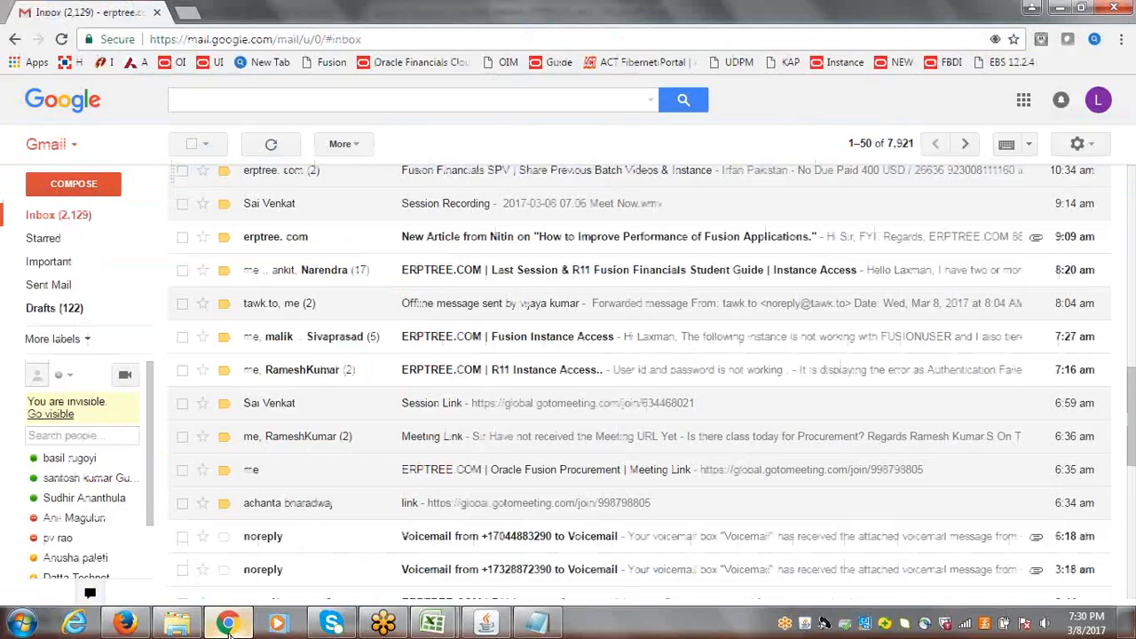
{"action": "left_click", "coordinate": [228, 624]}
{"action": "left_click", "coordinate": [125, 625]}
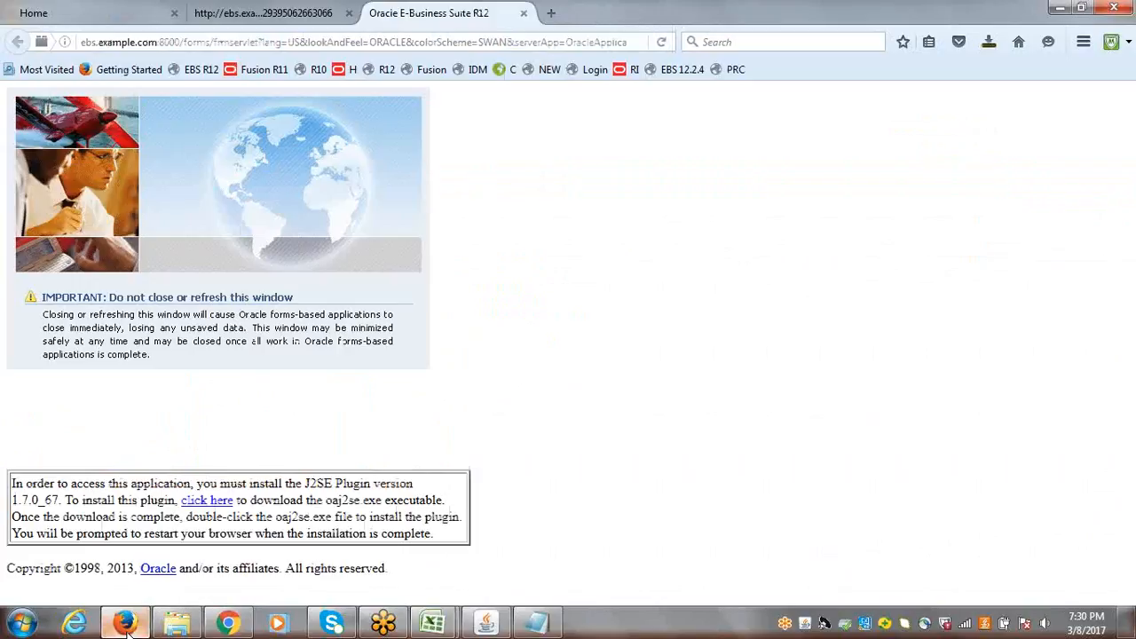
{"action": "left_click", "coordinate": [486, 624]}
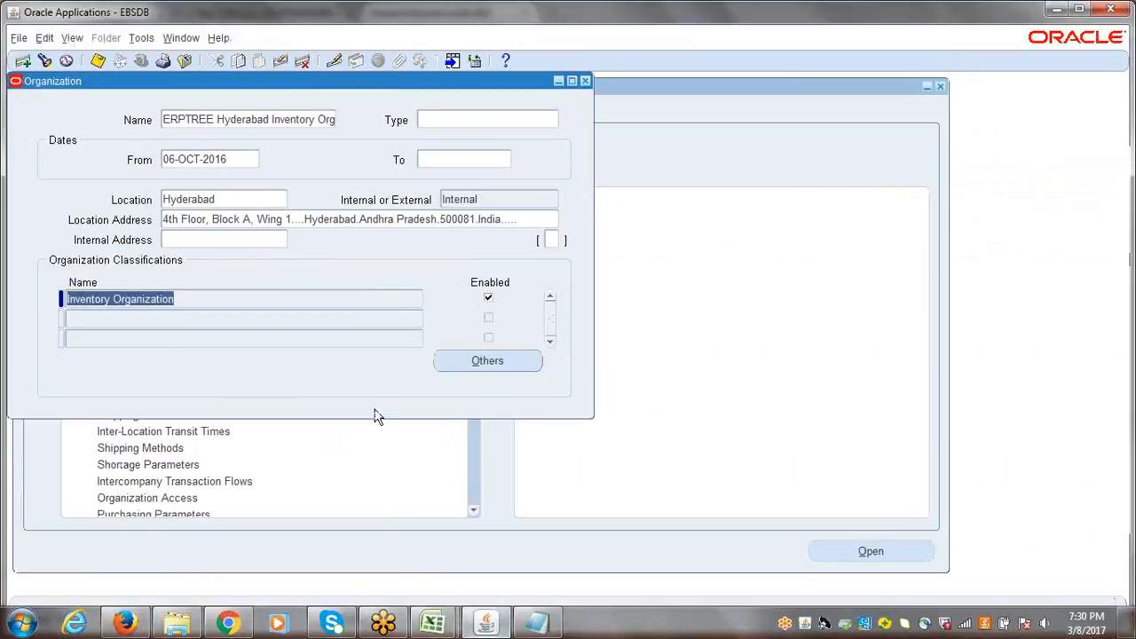
{"action": "key", "text": "ctrl+s"}
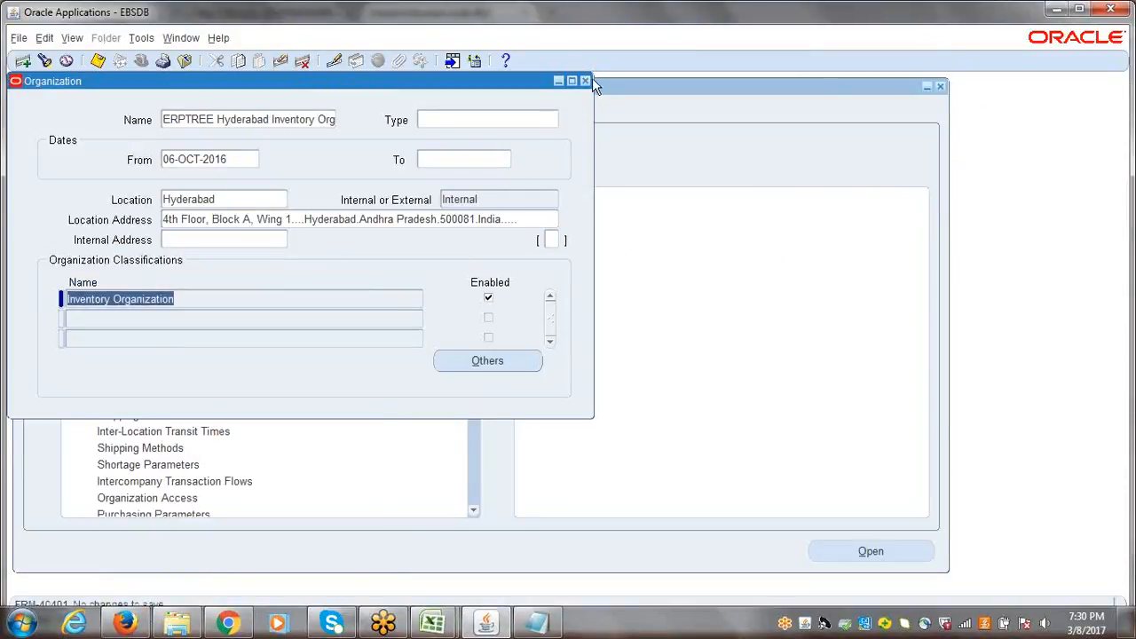
{"action": "left_click", "coordinate": [586, 80]}
Switch to the 90F06000 workbook in Excel and start saving a copy in Excel 97-2003 Workbook format
{"action": "left_click", "coordinate": [433, 622]}
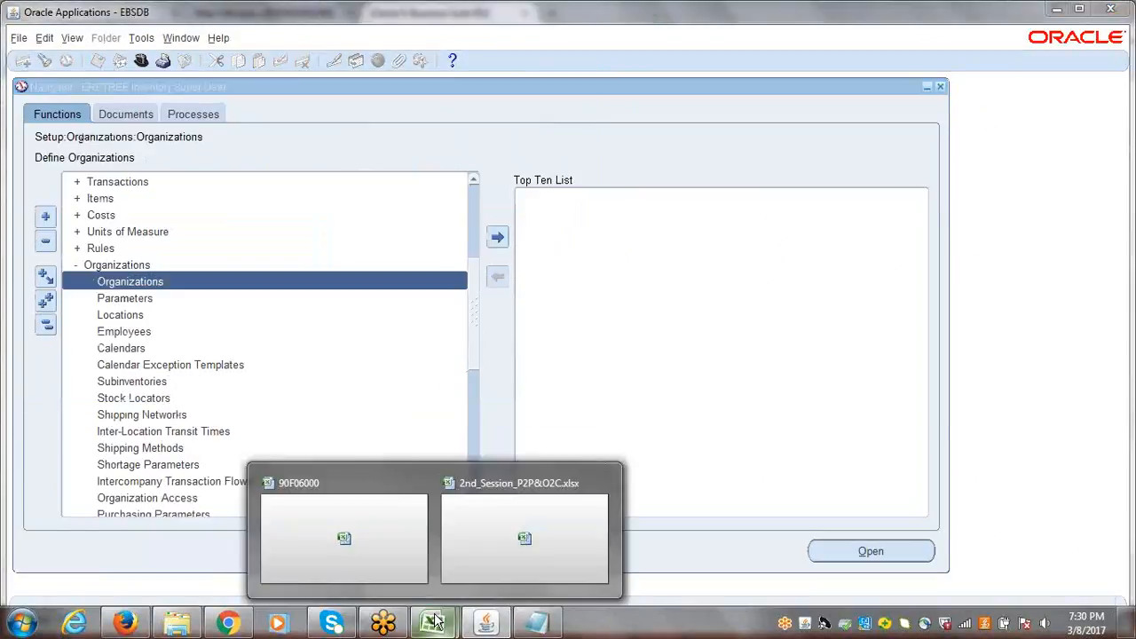
{"action": "left_click", "coordinate": [398, 528]}
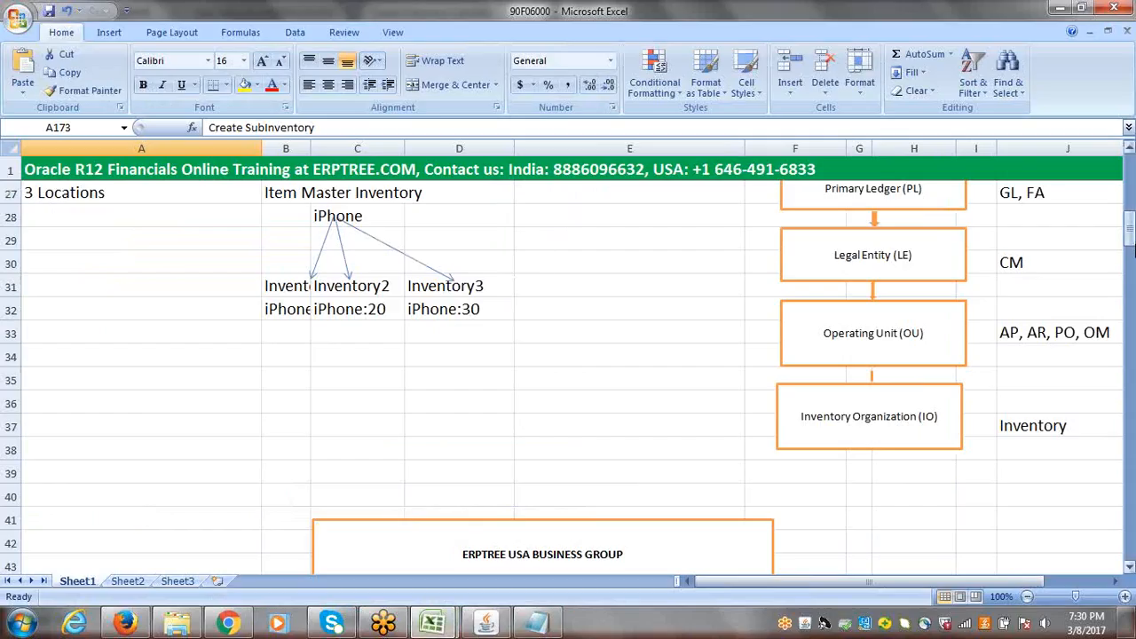
{"action": "left_click_drag", "start_coordinate": [1133, 251], "coordinate": [1132, 177]}
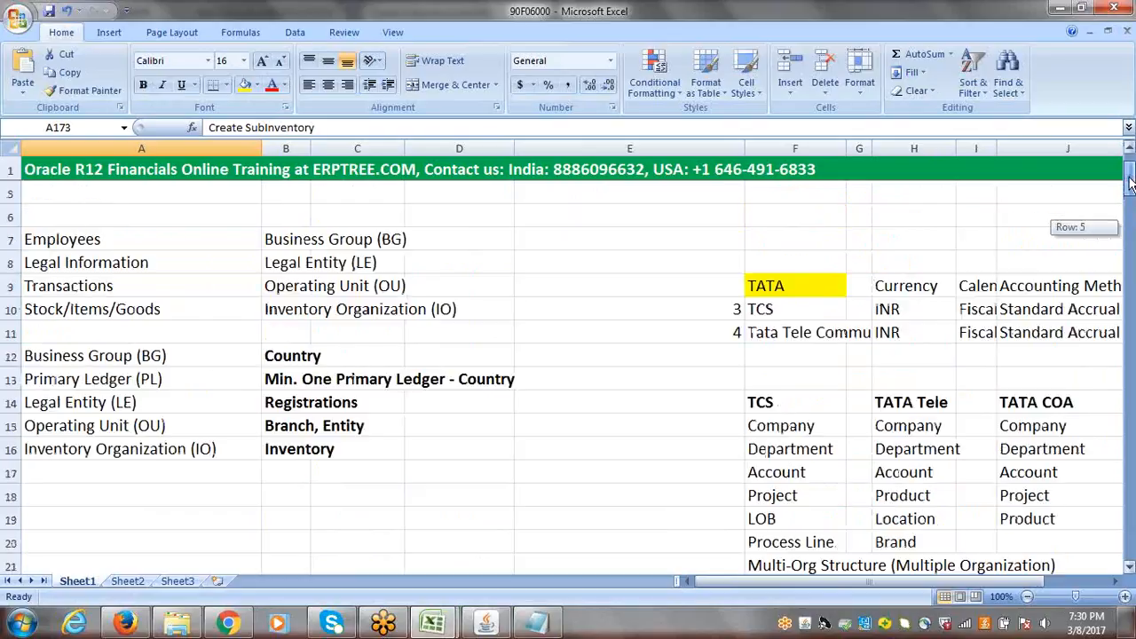
{"action": "left_click", "coordinate": [17, 18]}
{"action": "mouse_move", "coordinate": [41, 162]}
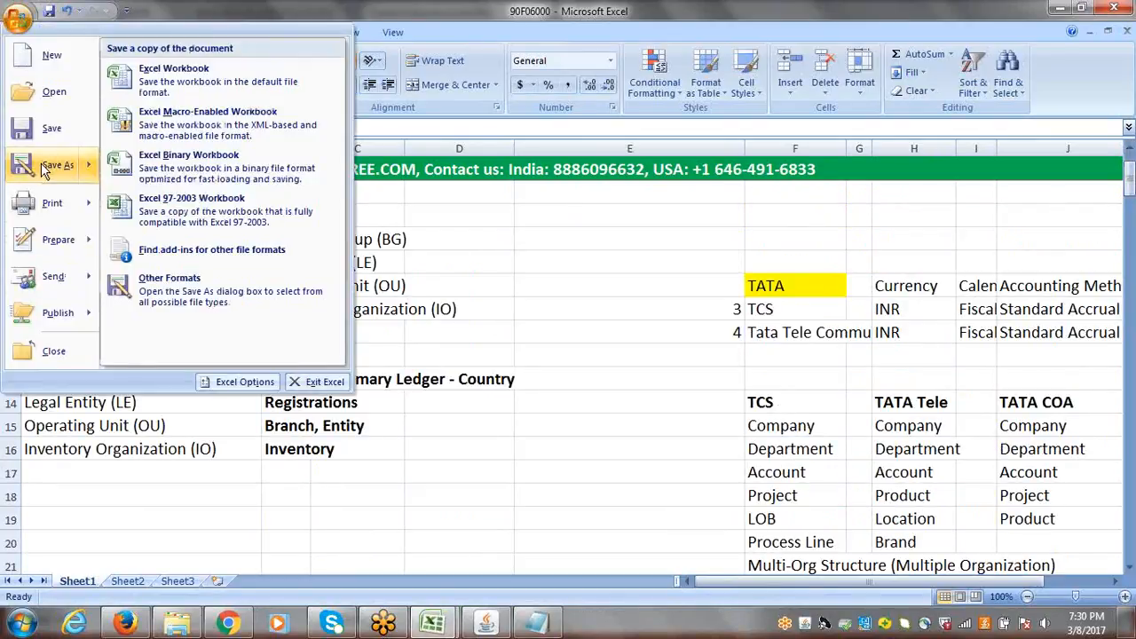
{"action": "left_click", "coordinate": [183, 209]}
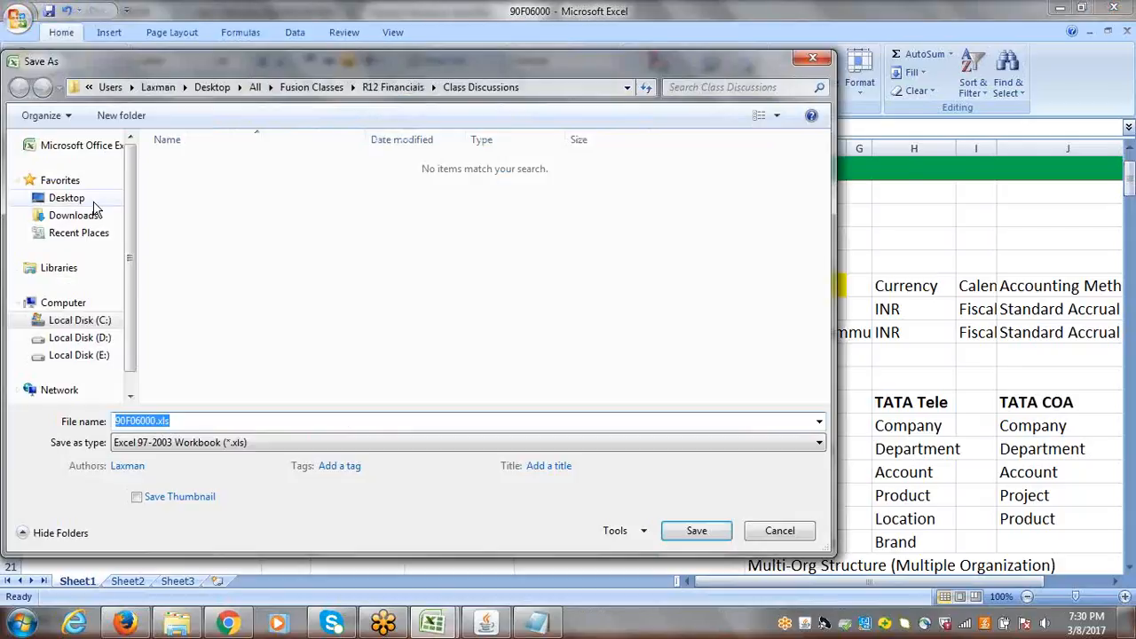
Save the workbook to the Desktop as 15th_Session.xls, turning off the compatibility check when saving and continuing despite the fidelity loss
{"action": "left_click", "coordinate": [92, 200]}
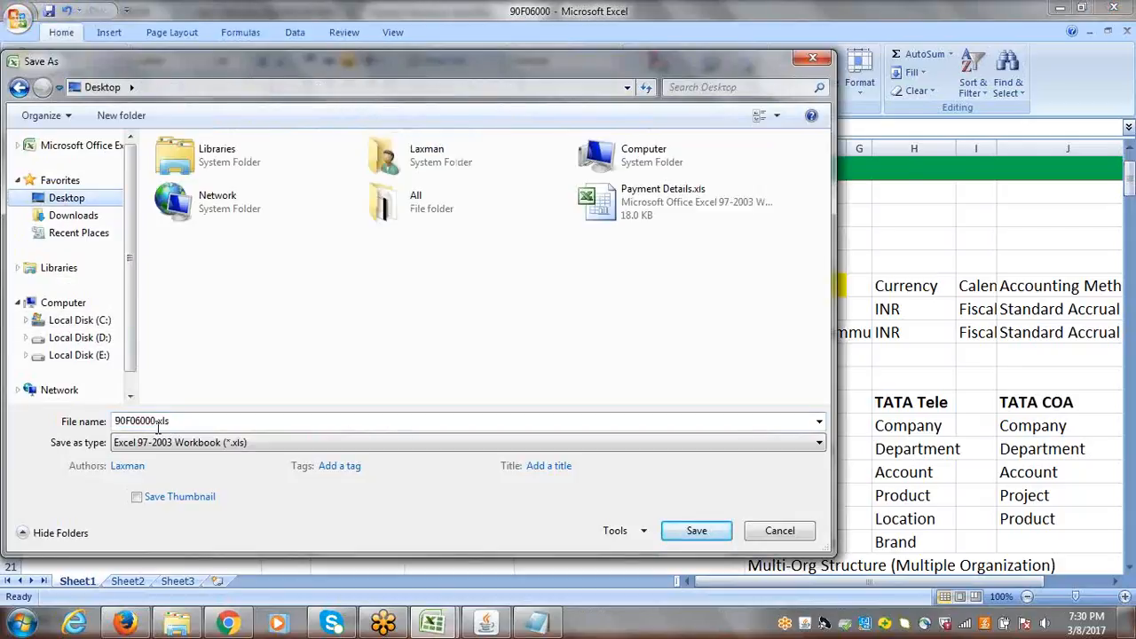
{"action": "left_click_drag", "start_coordinate": [154, 423], "coordinate": [83, 430]}
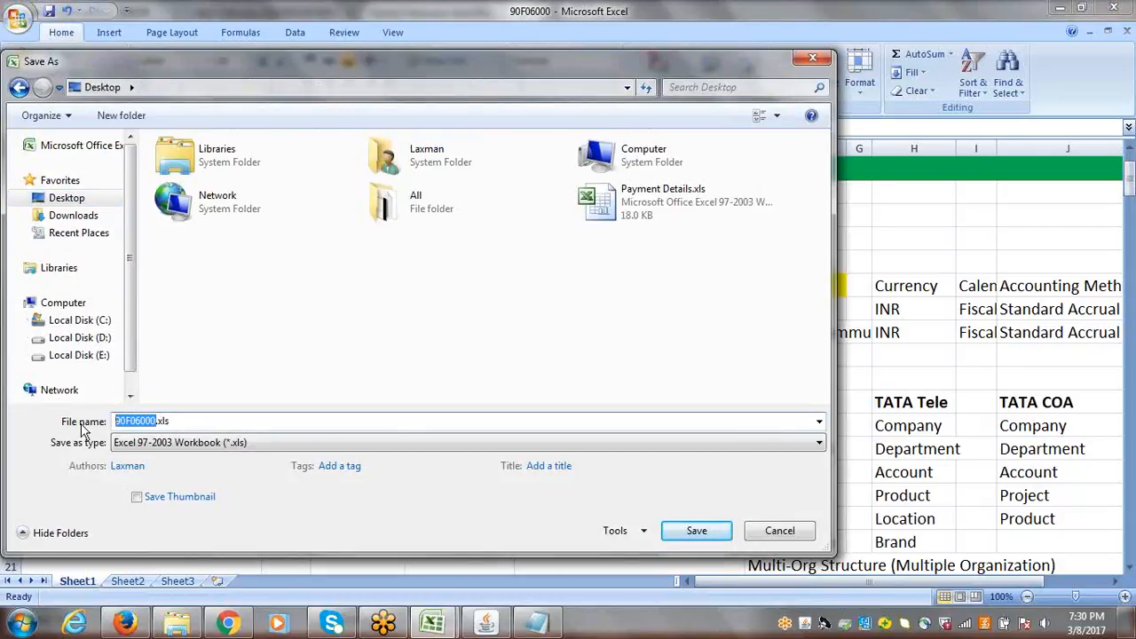
{"action": "type", "text": "15th"}
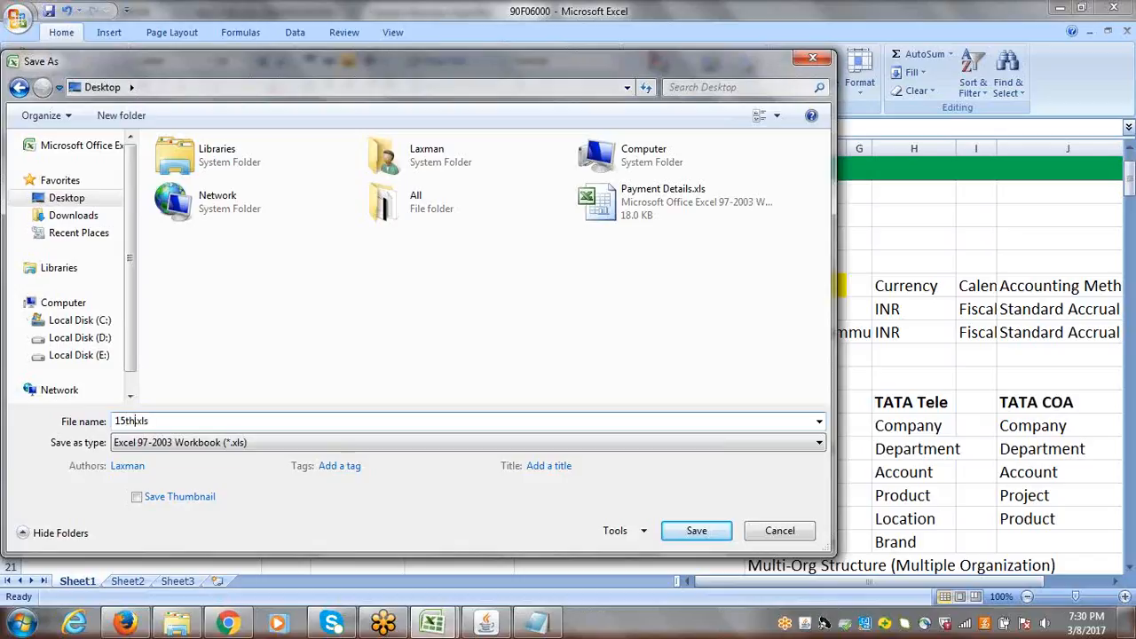
{"action": "type", "text": "_Session"}
{"action": "left_click", "coordinate": [673, 531]}
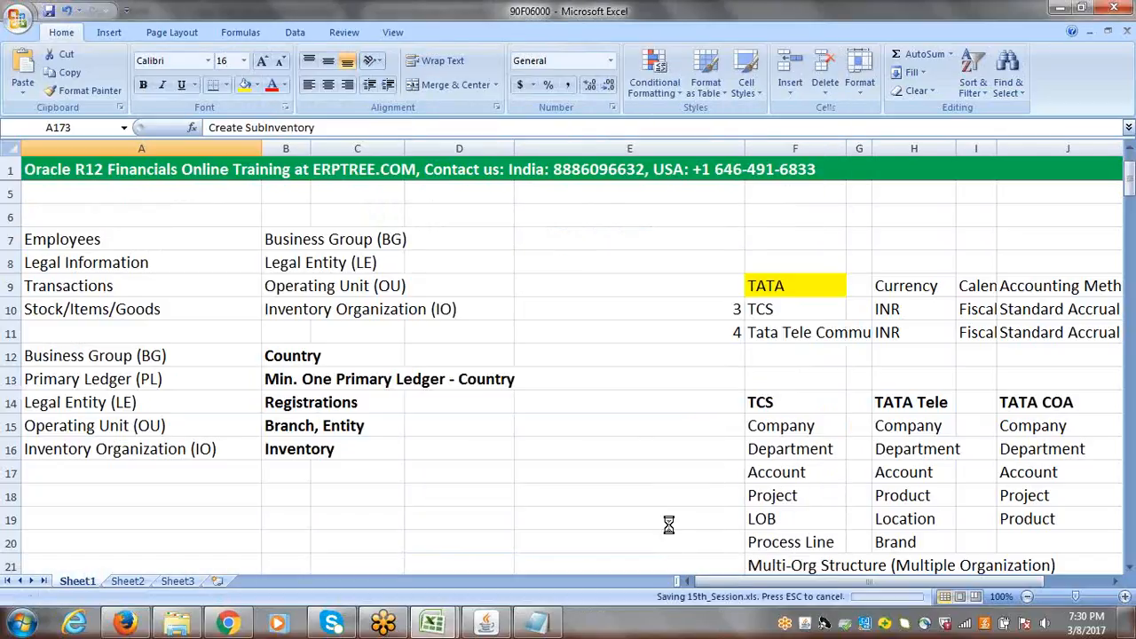
{"action": "left_click", "coordinate": [571, 401]}
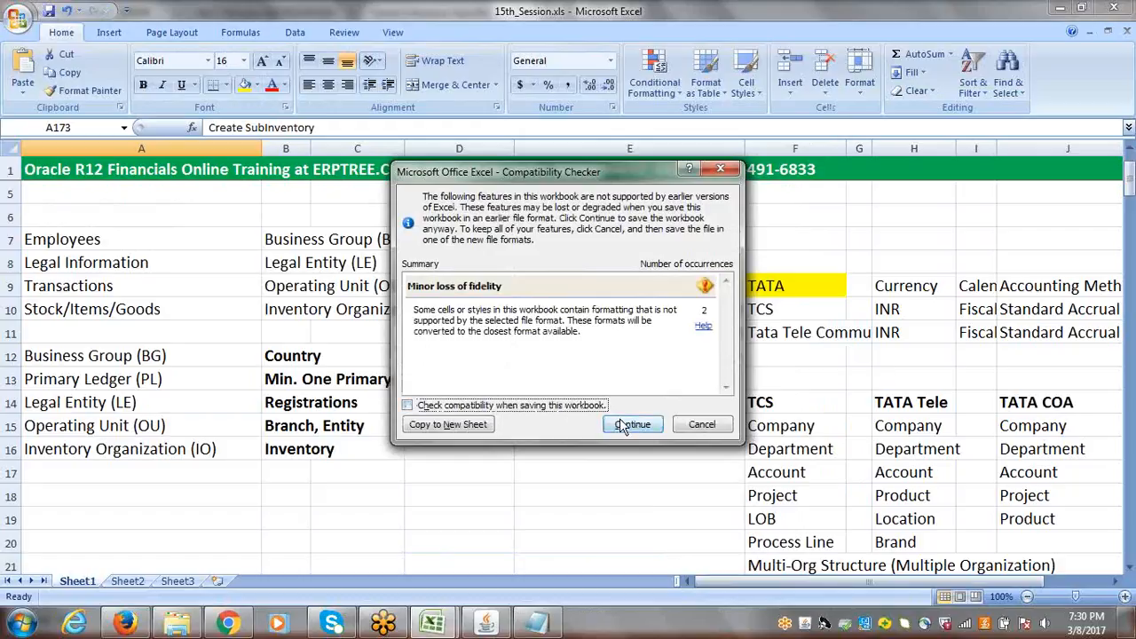
{"action": "left_click", "coordinate": [624, 420]}
Select the Create SubInventory entry in the Inventory Basic Setups checklist
{"action": "left_click", "coordinate": [565, 266]}
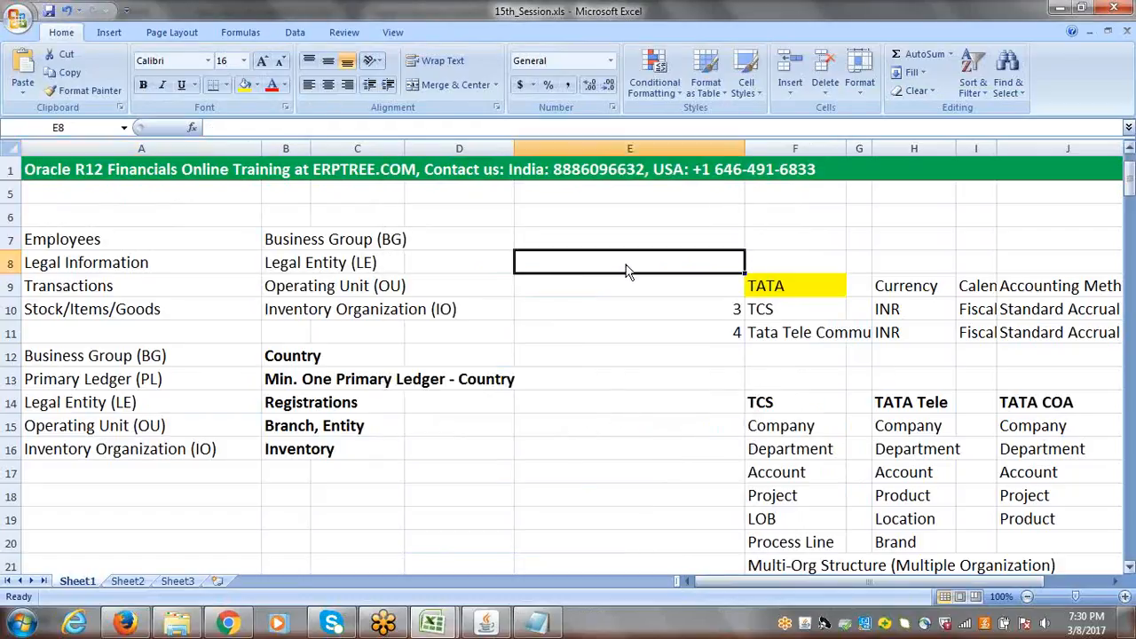
{"action": "left_click_drag", "start_coordinate": [1129, 182], "coordinate": [1129, 537]}
{"action": "left_click", "coordinate": [83, 379]}
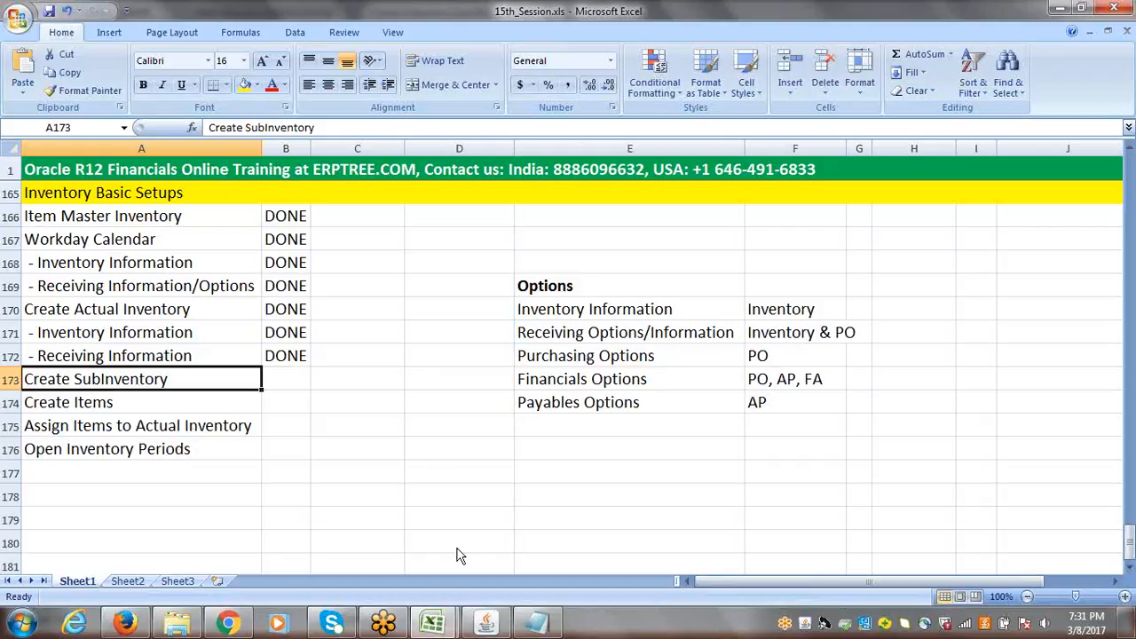
Switch to Oracle Applications and collapse the whole Navigator tree, and close the 2nd_Session_P2P&O2C.xlsx workbook in Excel
{"action": "left_click", "coordinate": [485, 621]}
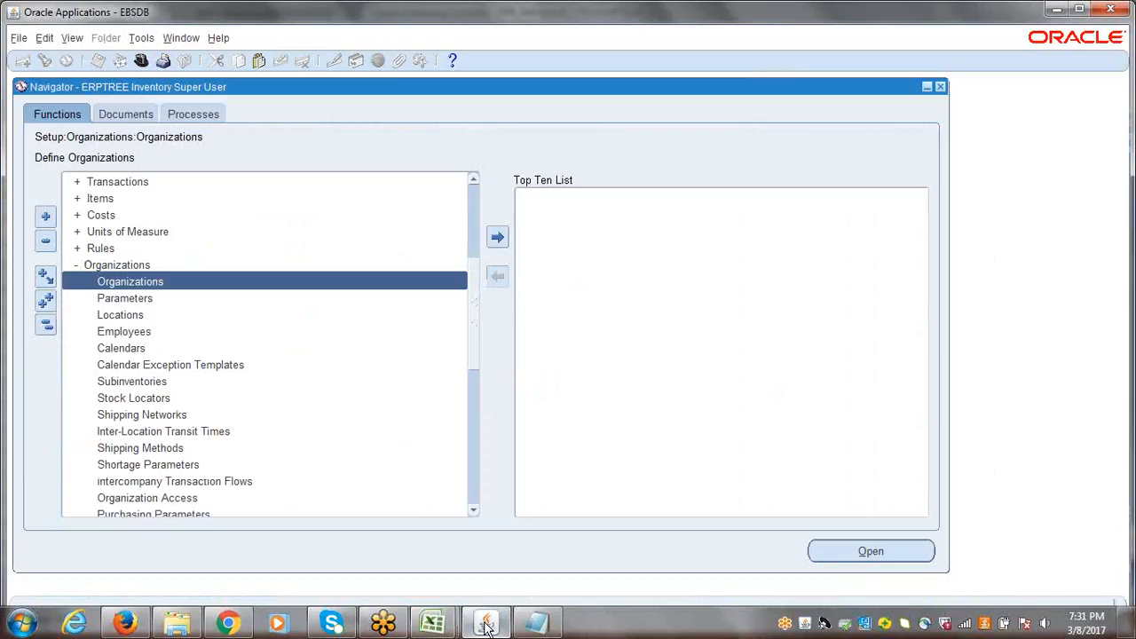
{"action": "left_click", "coordinate": [45, 325]}
{"action": "left_click", "coordinate": [432, 624]}
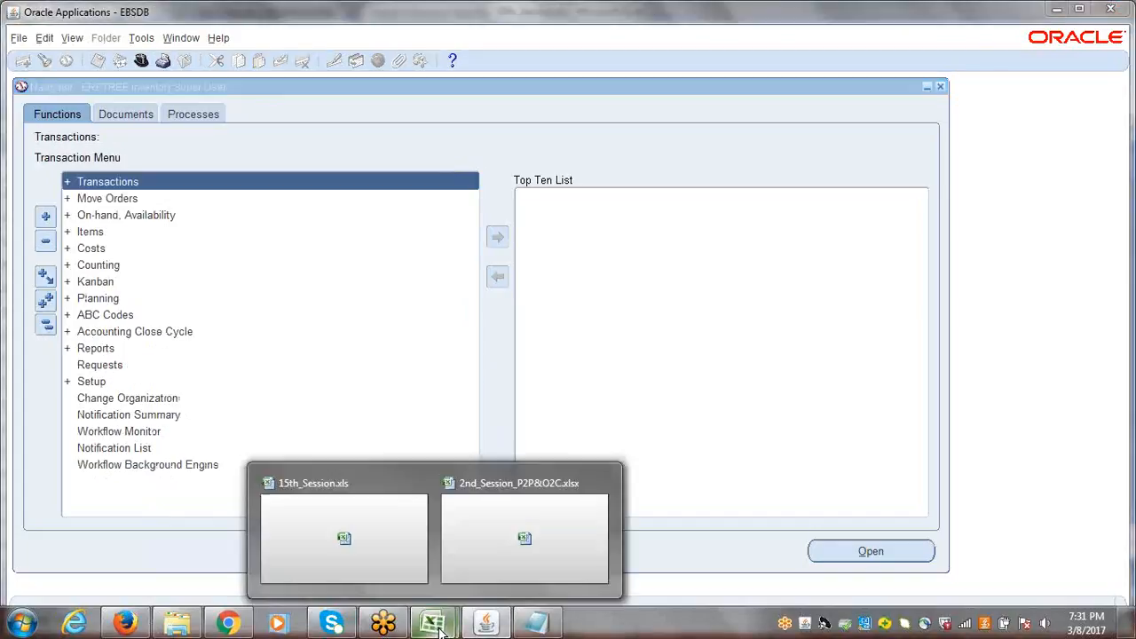
{"action": "left_click", "coordinate": [525, 540]}
{"action": "left_click", "coordinate": [1115, 8]}
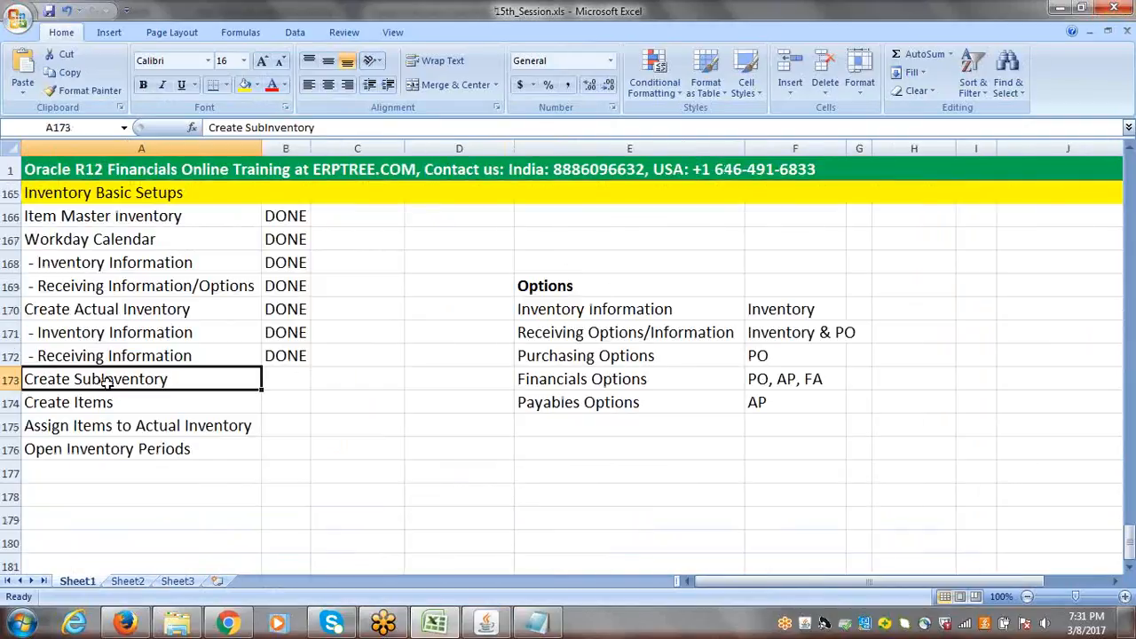
Switch to Oracle Applications and change the organization to EHI, ERPTREE Hyderabad Inventory Organization
{"action": "left_click", "coordinate": [480, 623]}
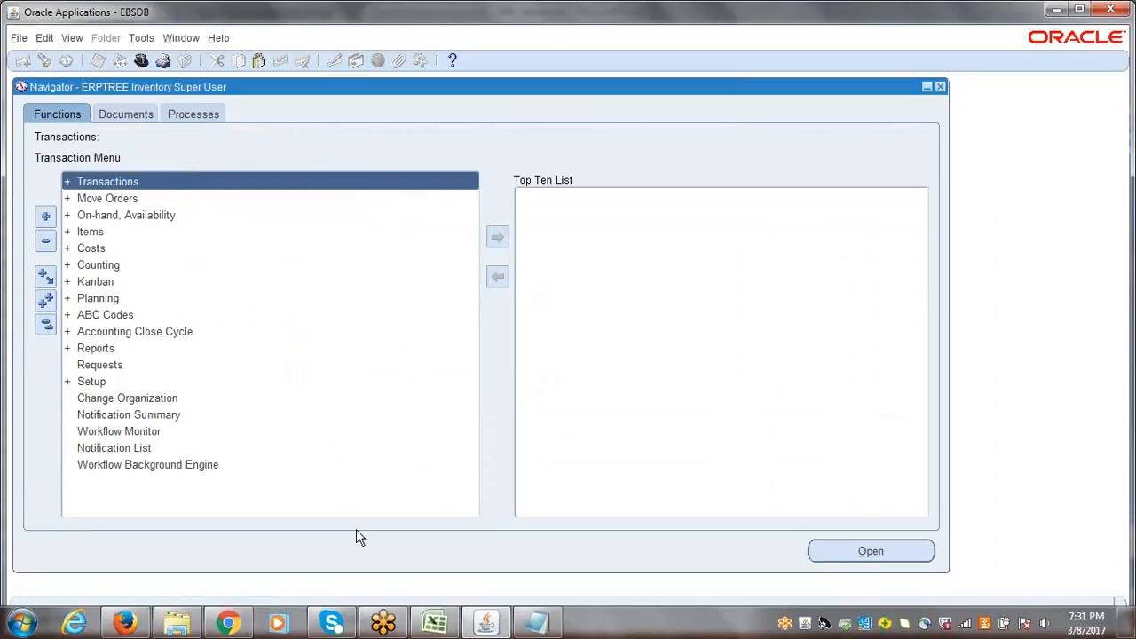
{"action": "left_click", "coordinate": [435, 623]}
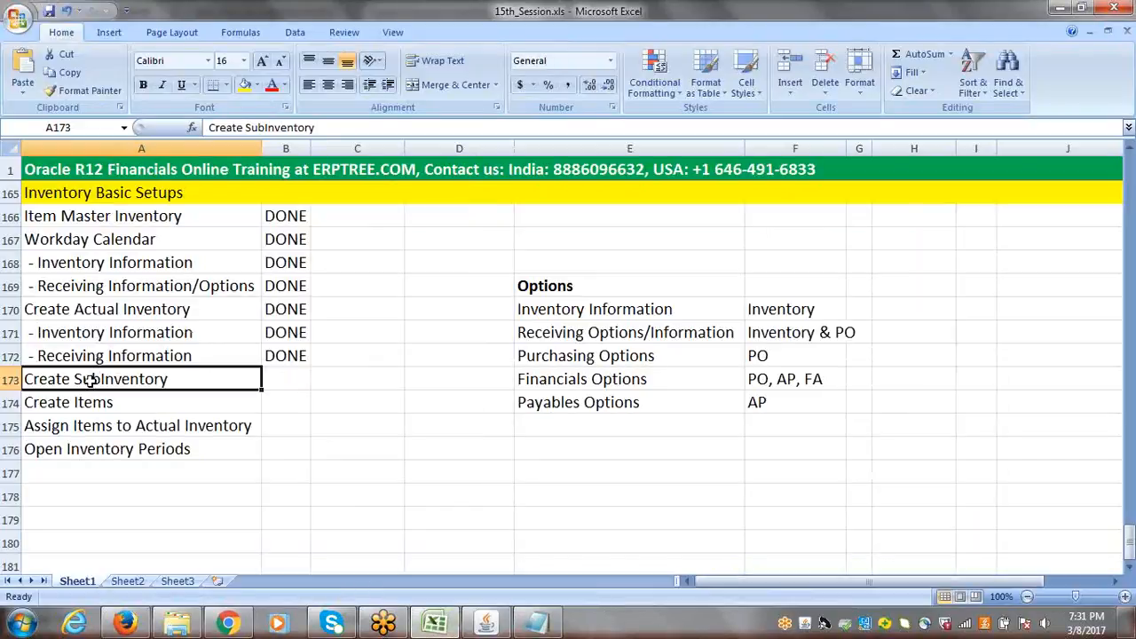
{"action": "left_click", "coordinate": [487, 623]}
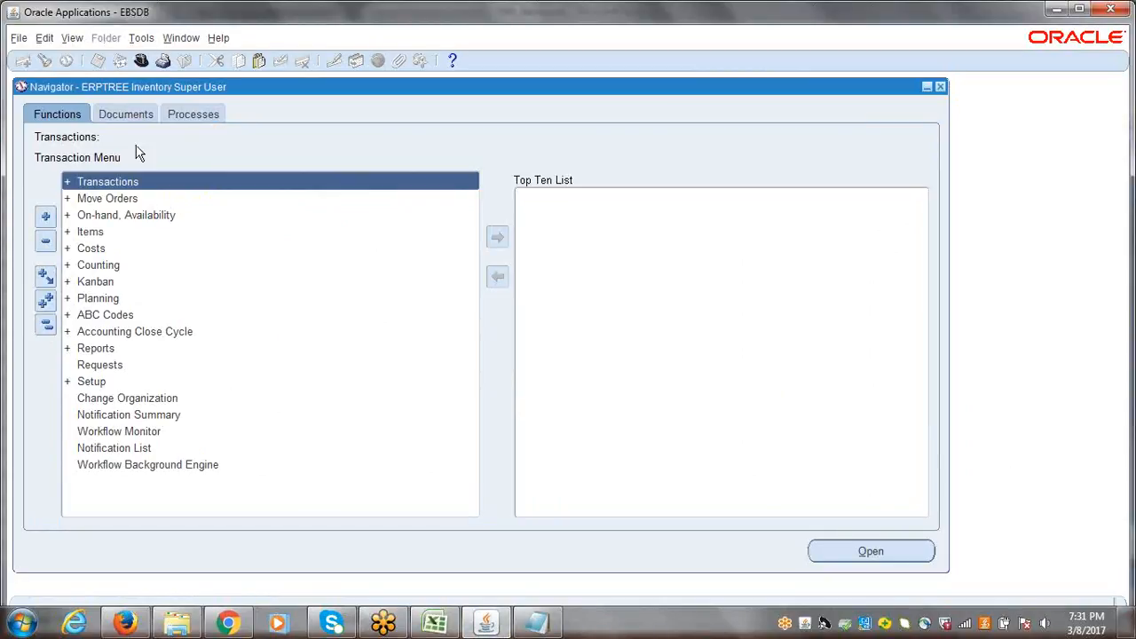
{"action": "left_click", "coordinate": [130, 400]}
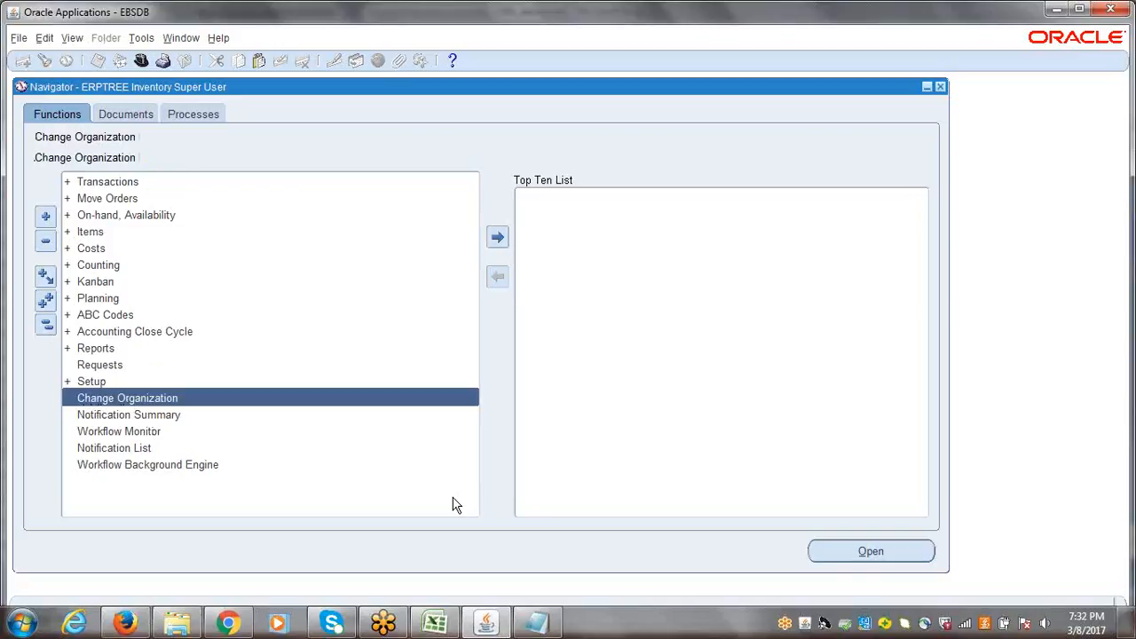
{"action": "double_click", "coordinate": [148, 398]}
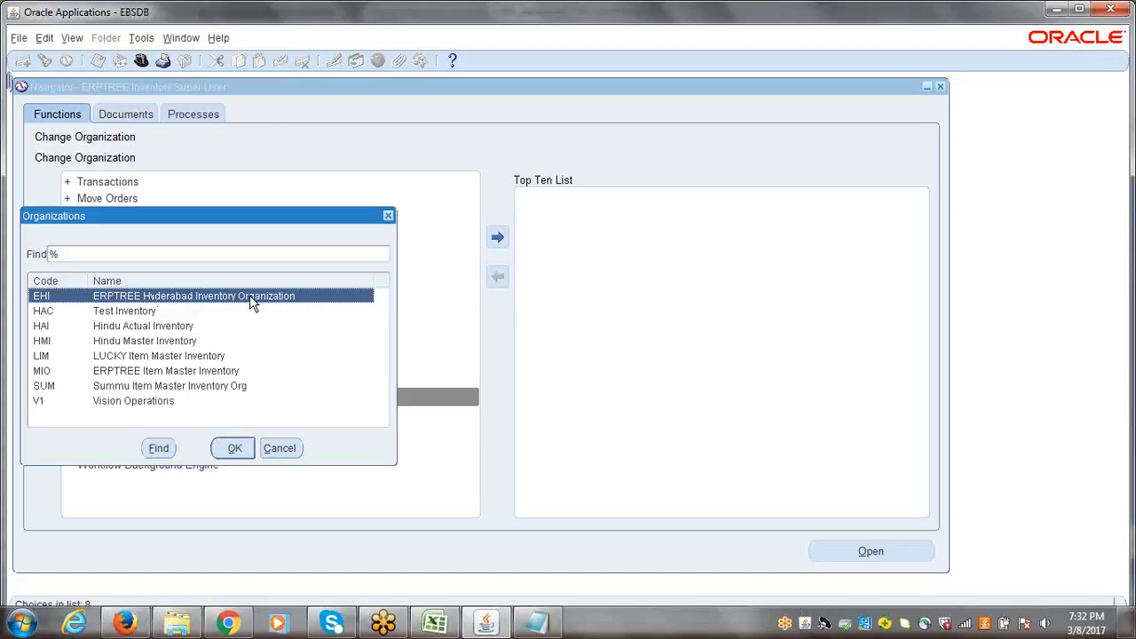
{"action": "left_click", "coordinate": [234, 450]}
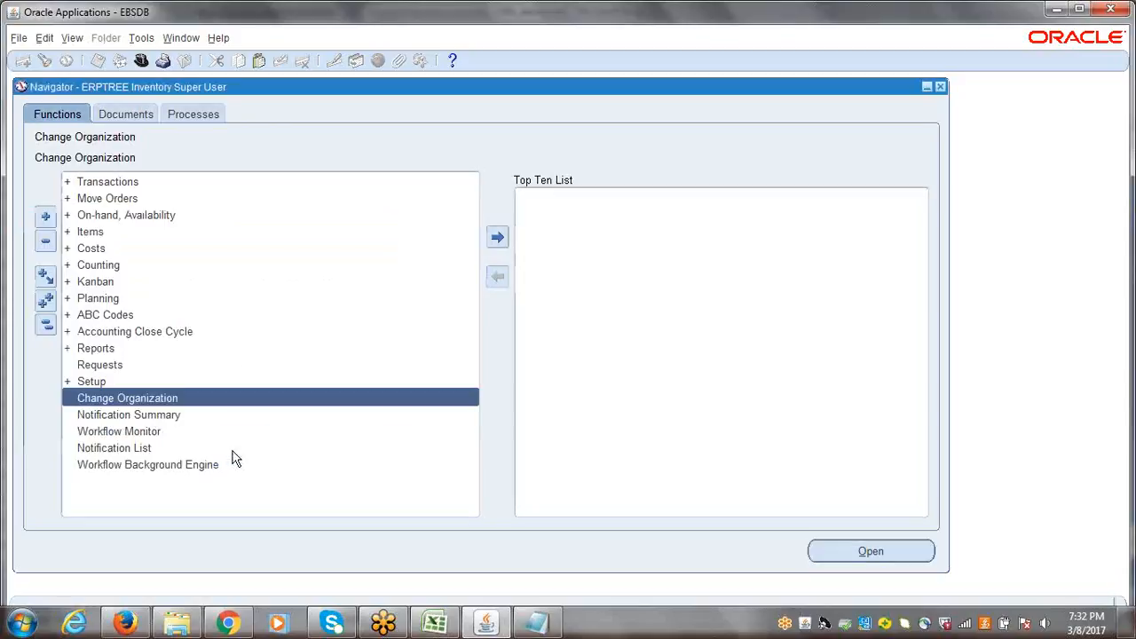
Open the Subinventories function under the Organizations setup in the Oracle Applications Navigator
{"action": "left_click", "coordinate": [46, 327]}
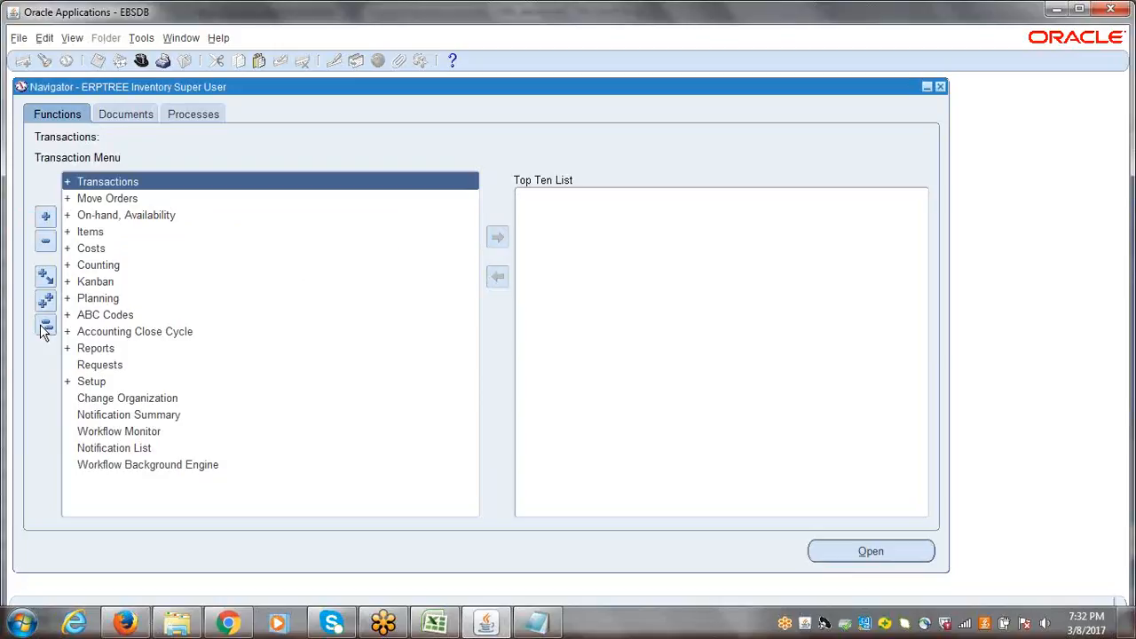
{"action": "left_click", "coordinate": [435, 624]}
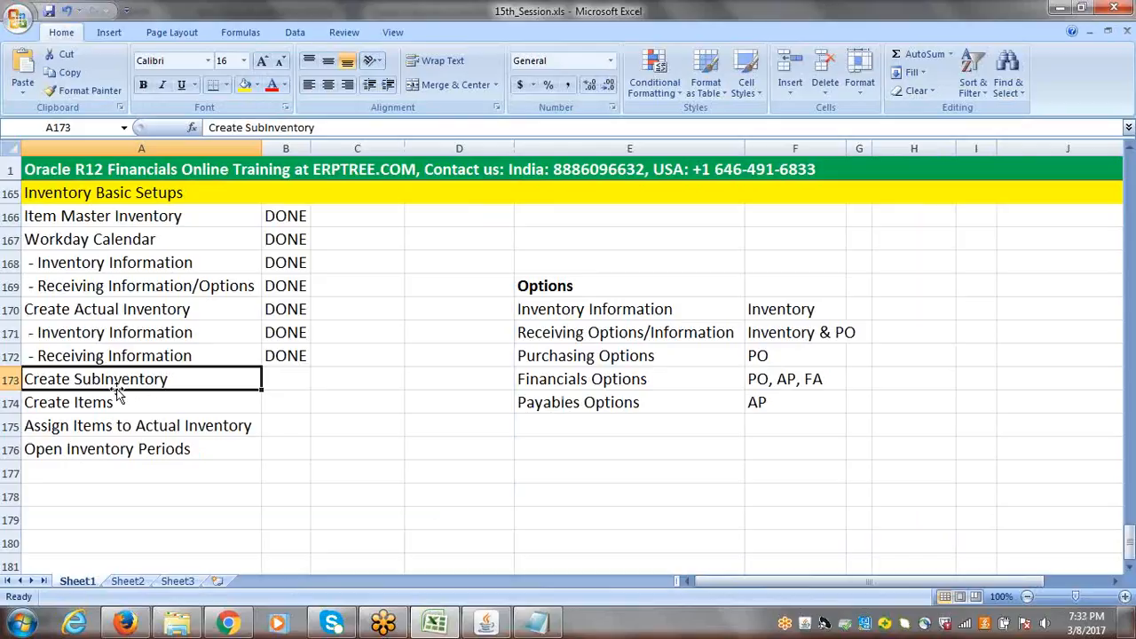
{"action": "key", "text": "alt+Tab"}
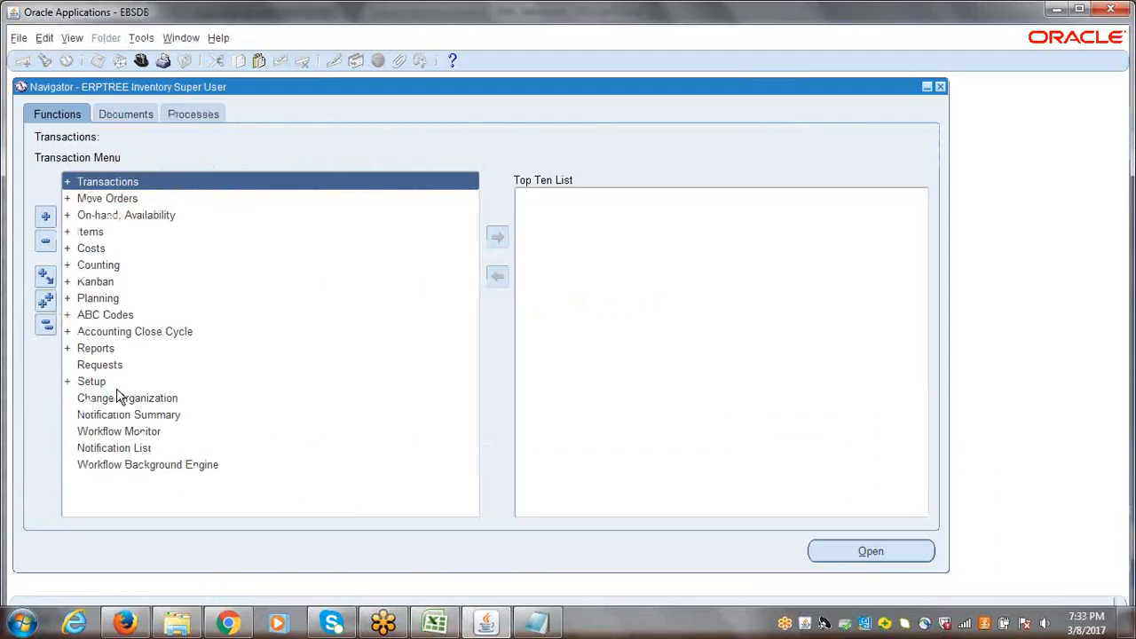
{"action": "left_click", "coordinate": [99, 383]}
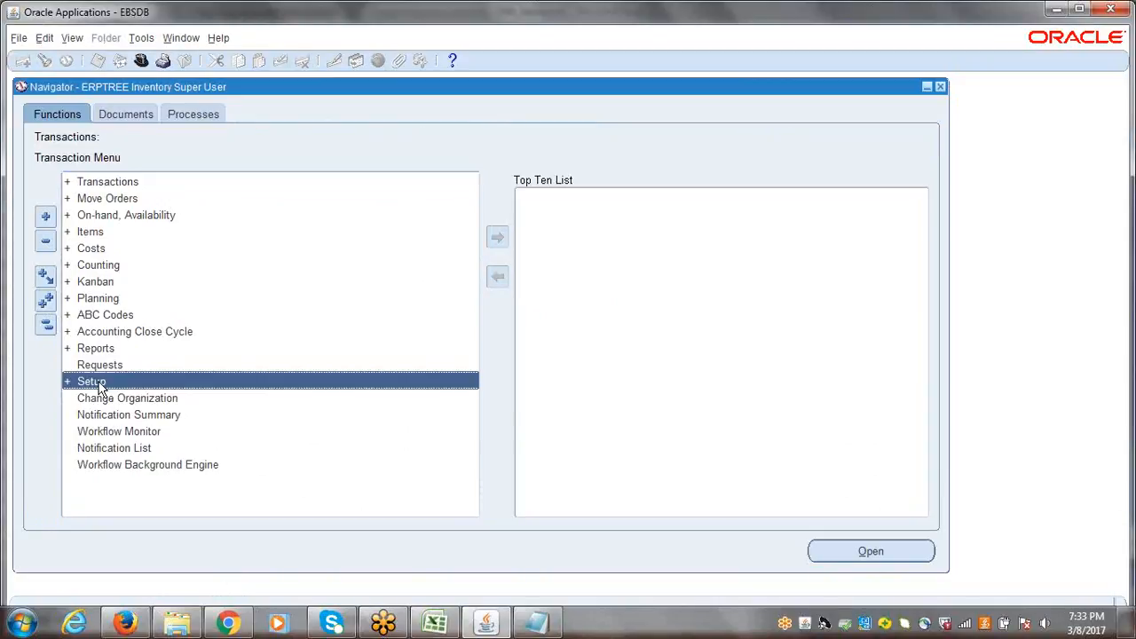
{"action": "key", "text": "Return"}
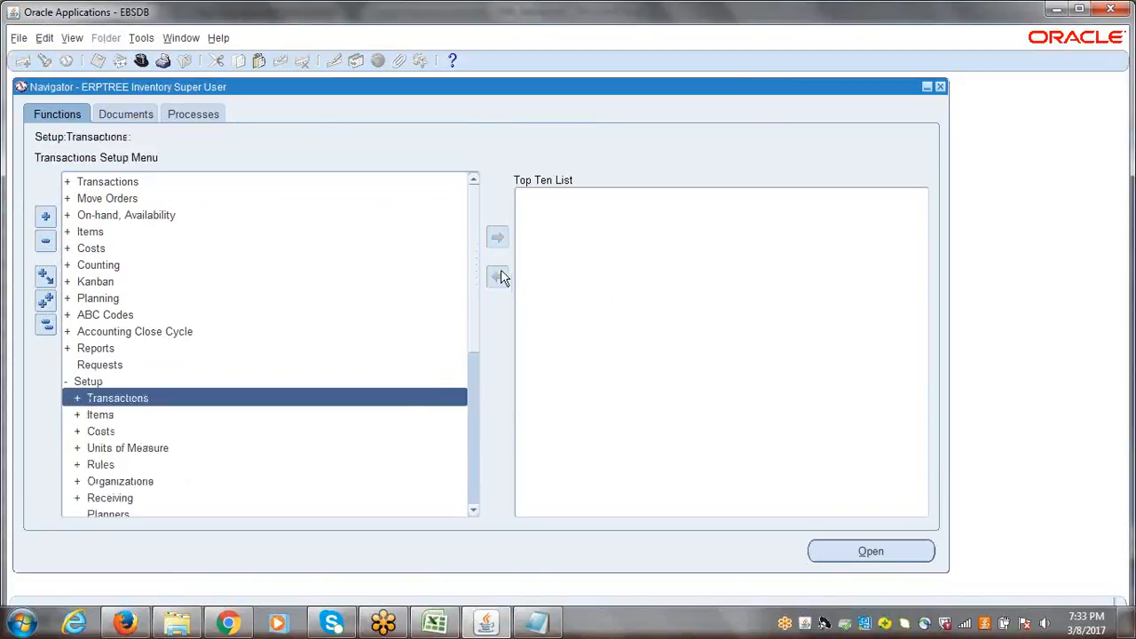
{"action": "left_click_drag", "start_coordinate": [473, 273], "coordinate": [477, 325]}
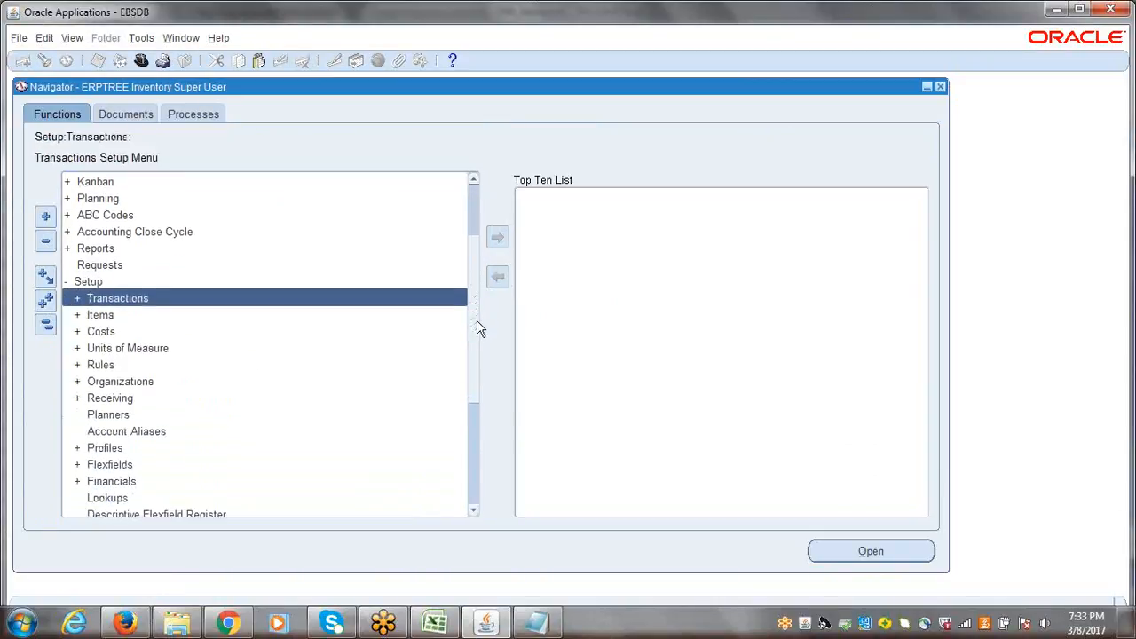
{"action": "left_click", "coordinate": [119, 384]}
{"action": "key", "text": "Return"}
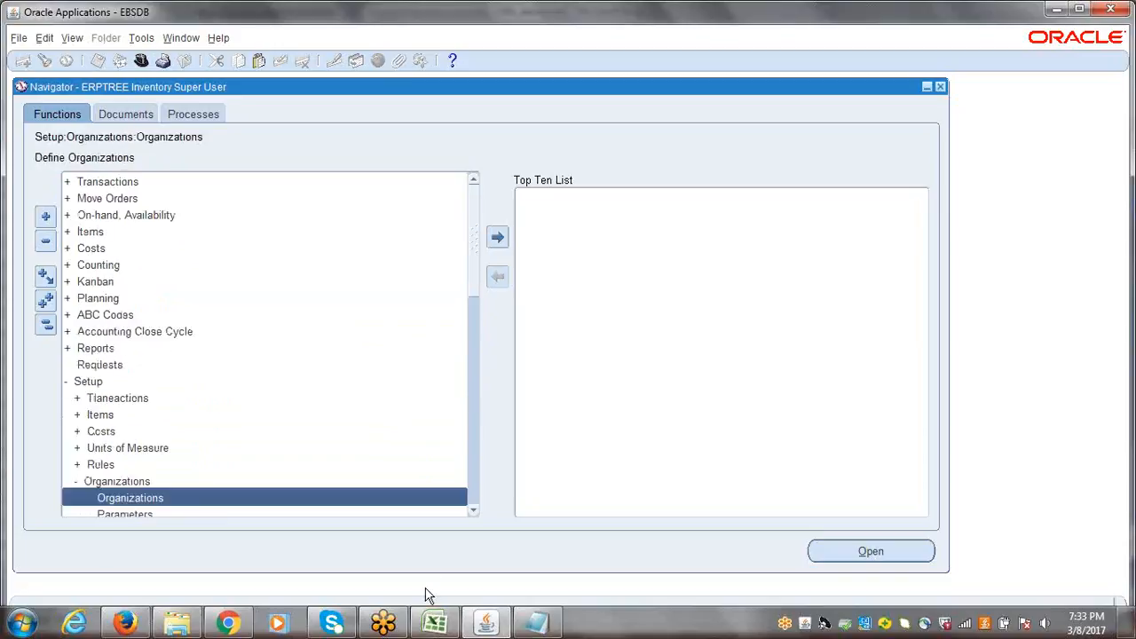
{"action": "left_click_drag", "start_coordinate": [483, 263], "coordinate": [479, 325]}
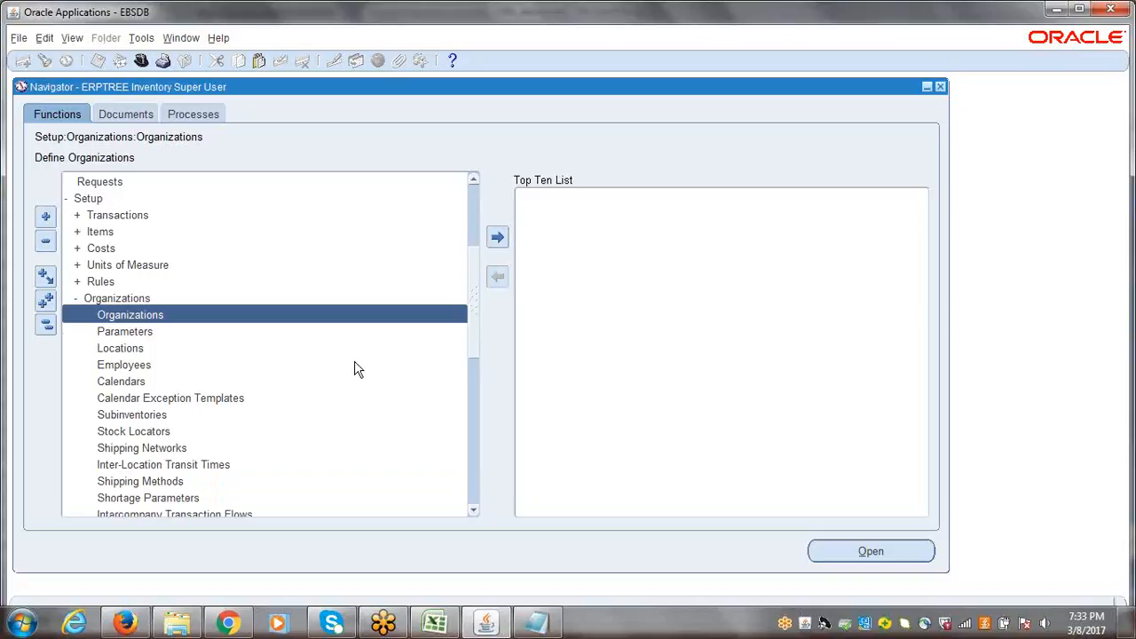
{"action": "left_click", "coordinate": [166, 417]}
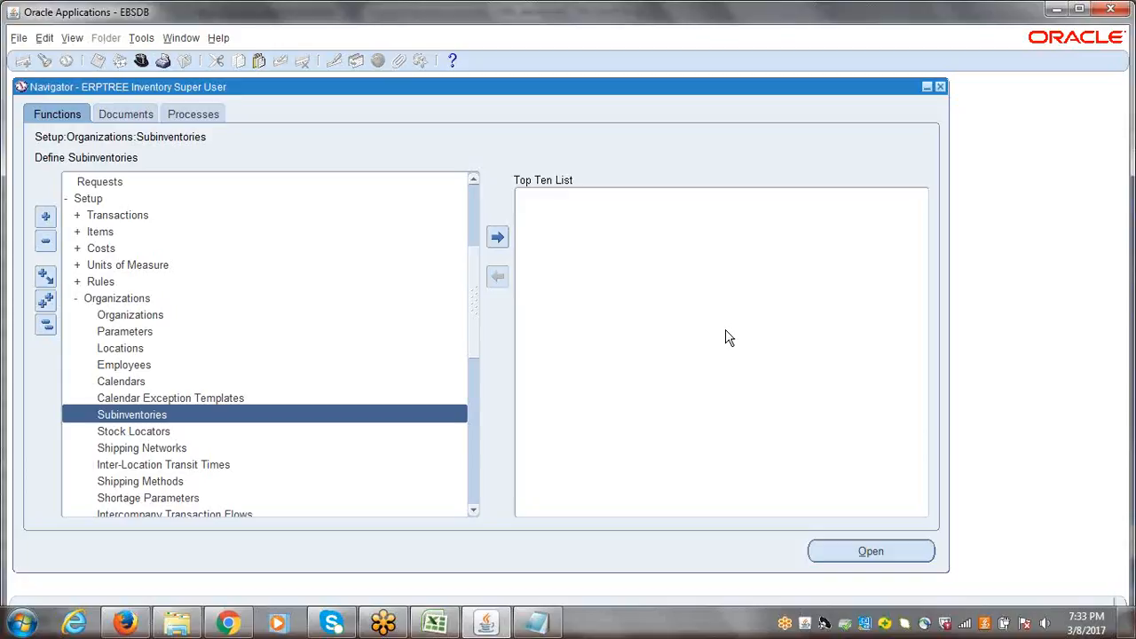
{"action": "double_click", "coordinate": [161, 417]}
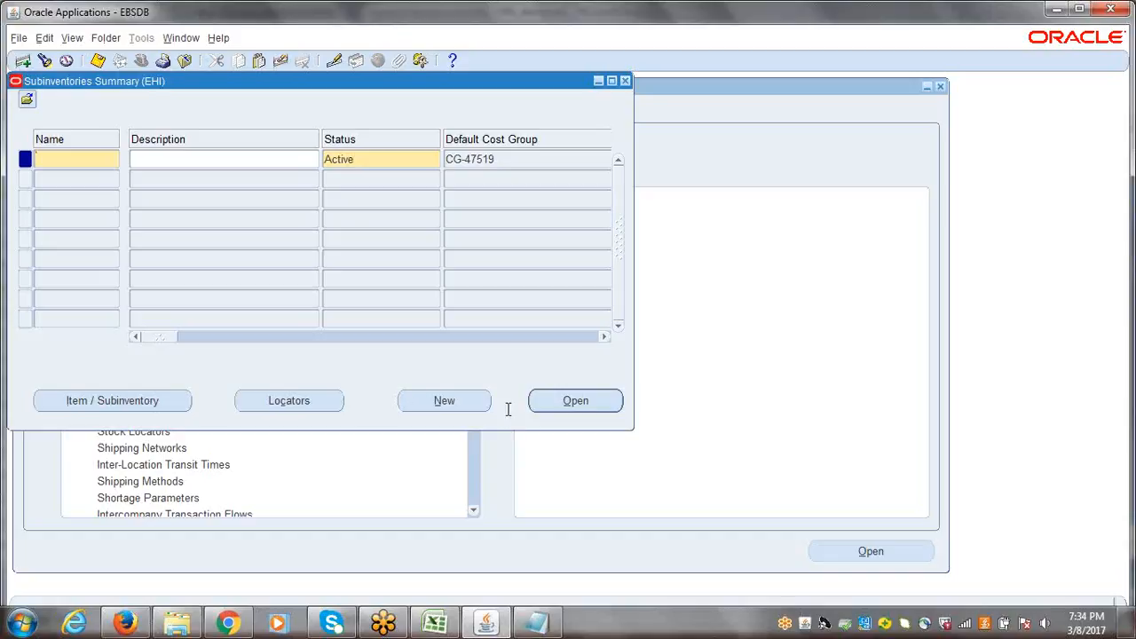
Start a new subinventory for EHI and name it Apple
{"action": "left_click", "coordinate": [444, 401]}
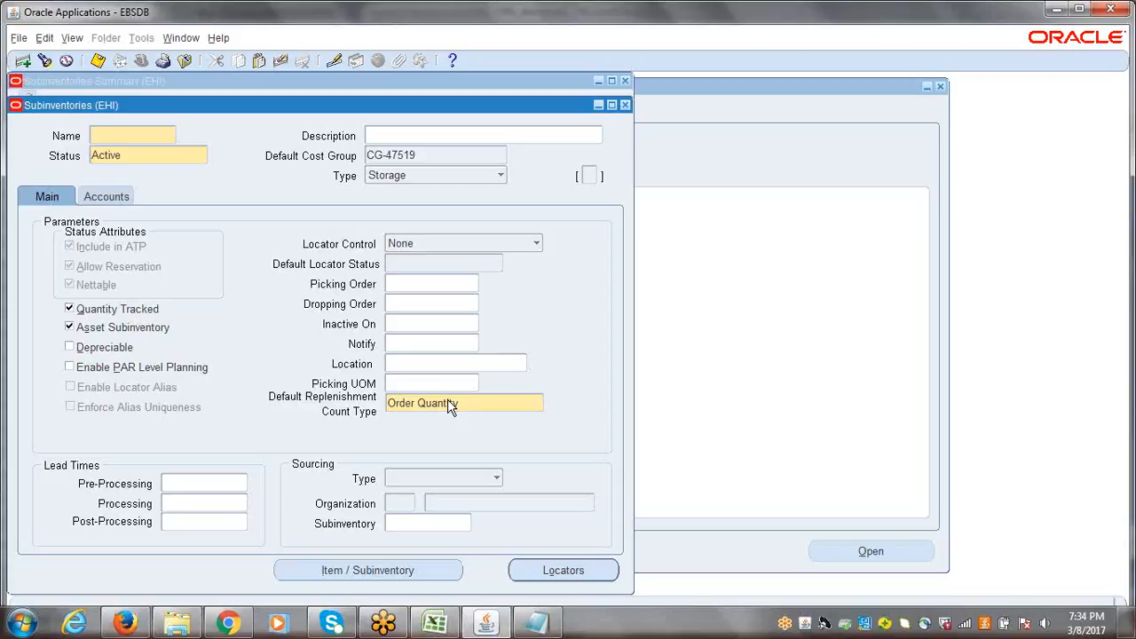
{"action": "type", "text": "Apple"}
{"action": "key", "text": "Tab"}
{"action": "left_click", "coordinate": [249, 194]}
Set Apple's Outside Processing account to 1450, Inventory Outside Processing Value, found by searching %outside%, under company 0001 and department 0001
{"action": "left_click", "coordinate": [105, 197]}
{"action": "left_click", "coordinate": [254, 265]}
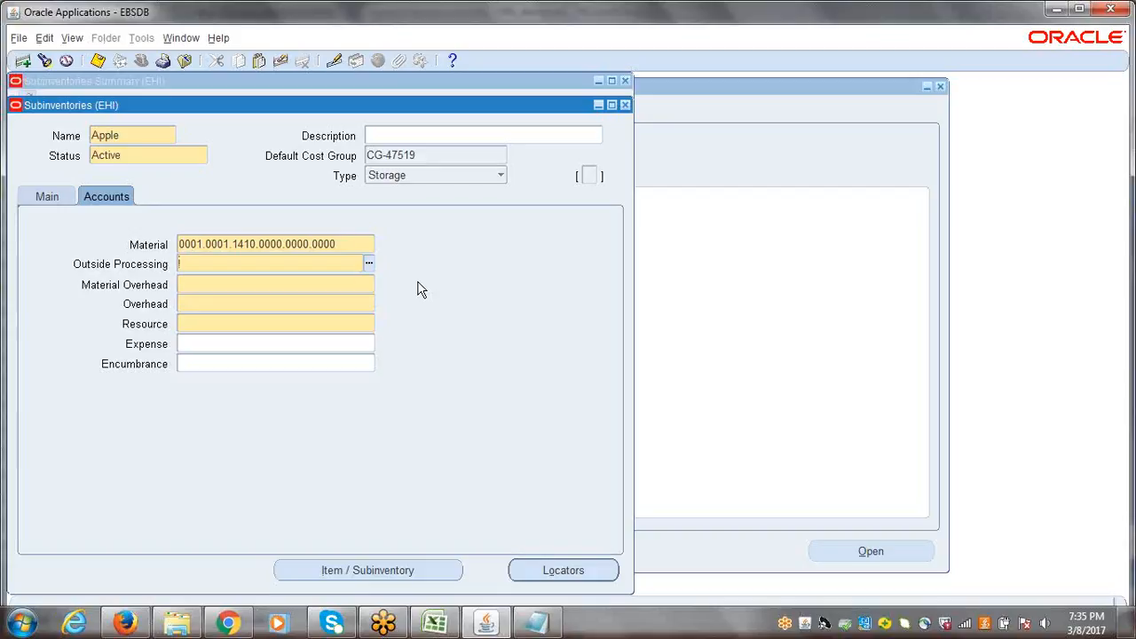
{"action": "left_click", "coordinate": [368, 263]}
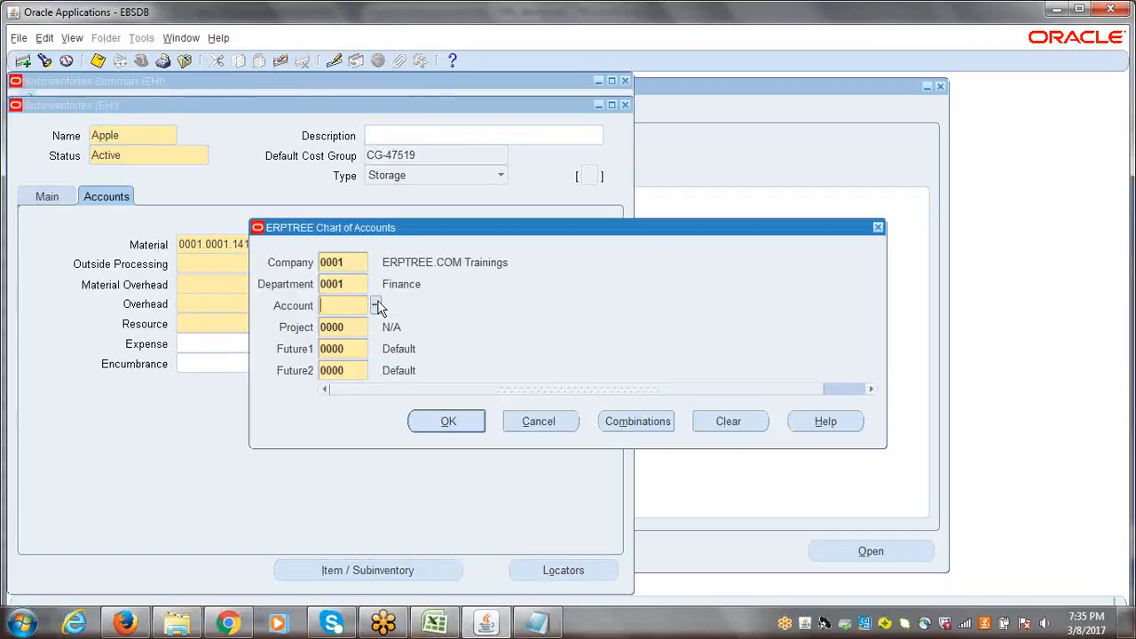
{"action": "left_click", "coordinate": [374, 305]}
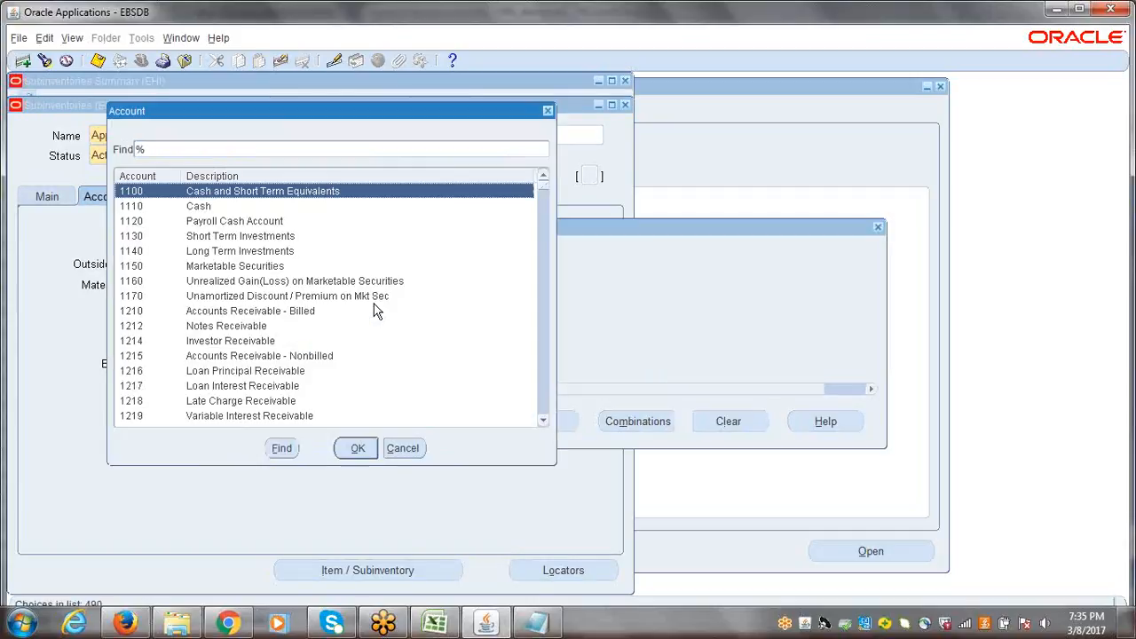
{"action": "type", "text": "outside"}
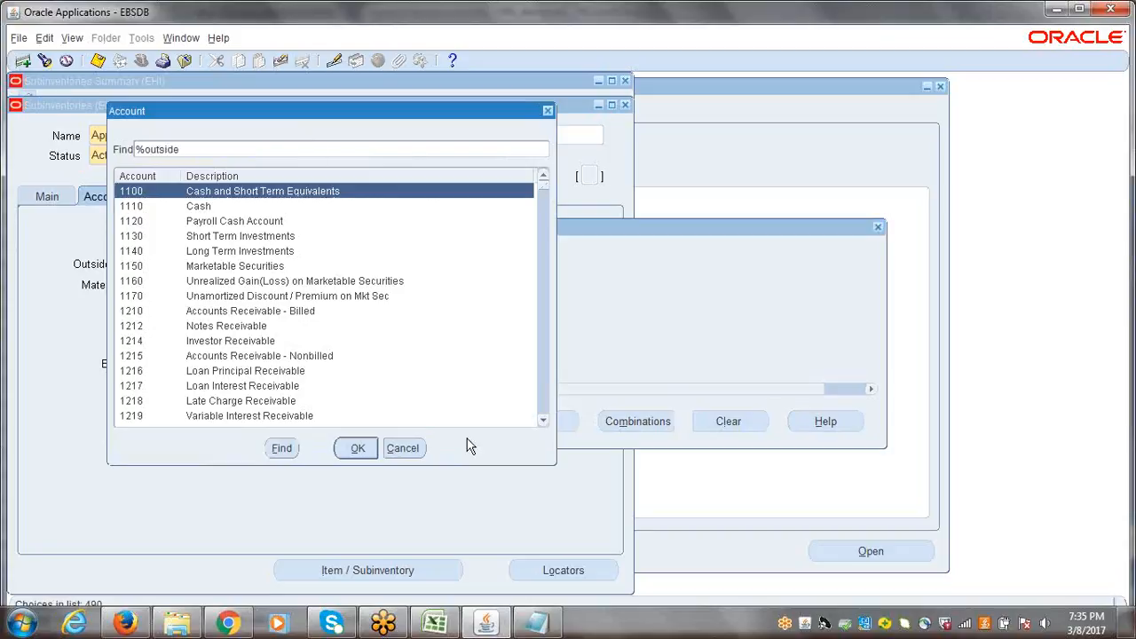
{"action": "type", "text": "%"}
{"action": "left_click", "coordinate": [281, 449]}
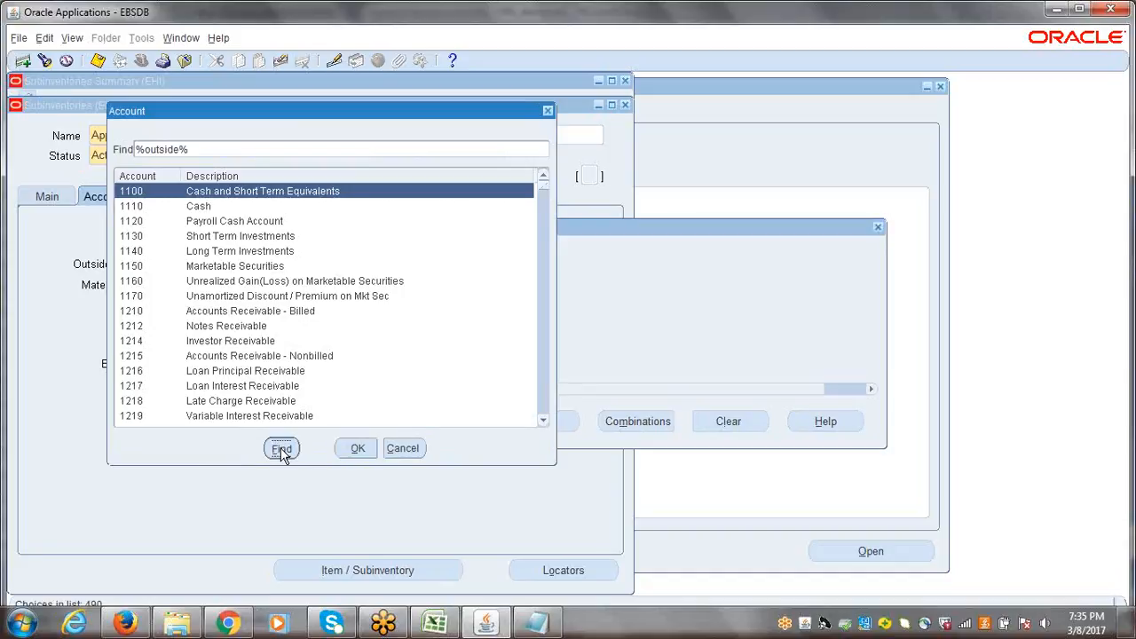
{"action": "left_click_drag", "start_coordinate": [261, 111], "coordinate": [366, 135]}
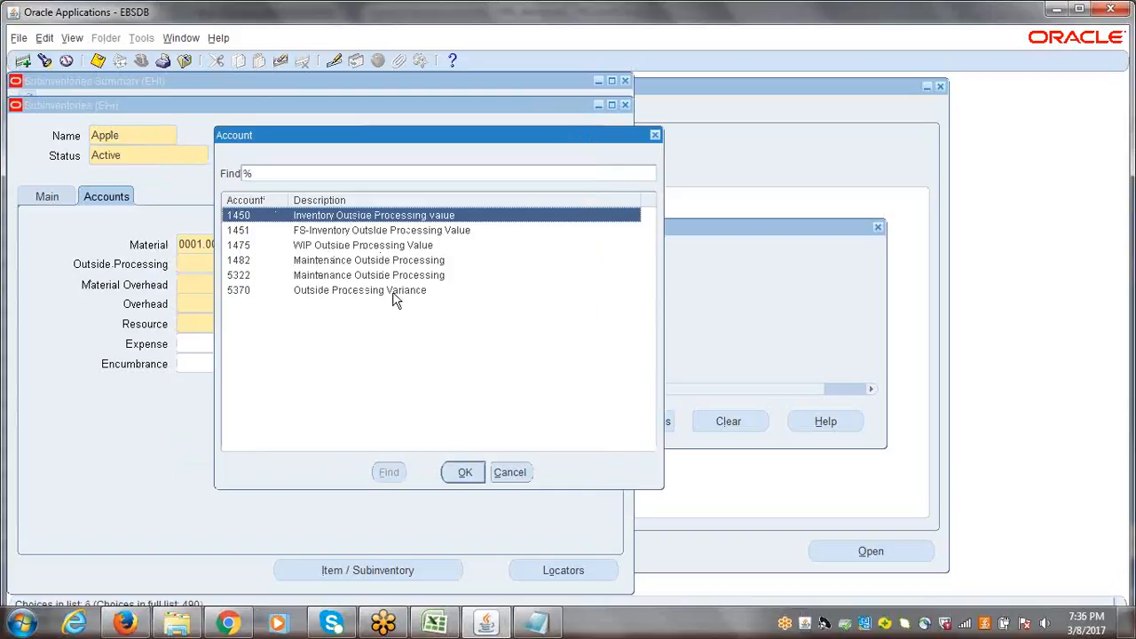
{"action": "left_click", "coordinate": [465, 473]}
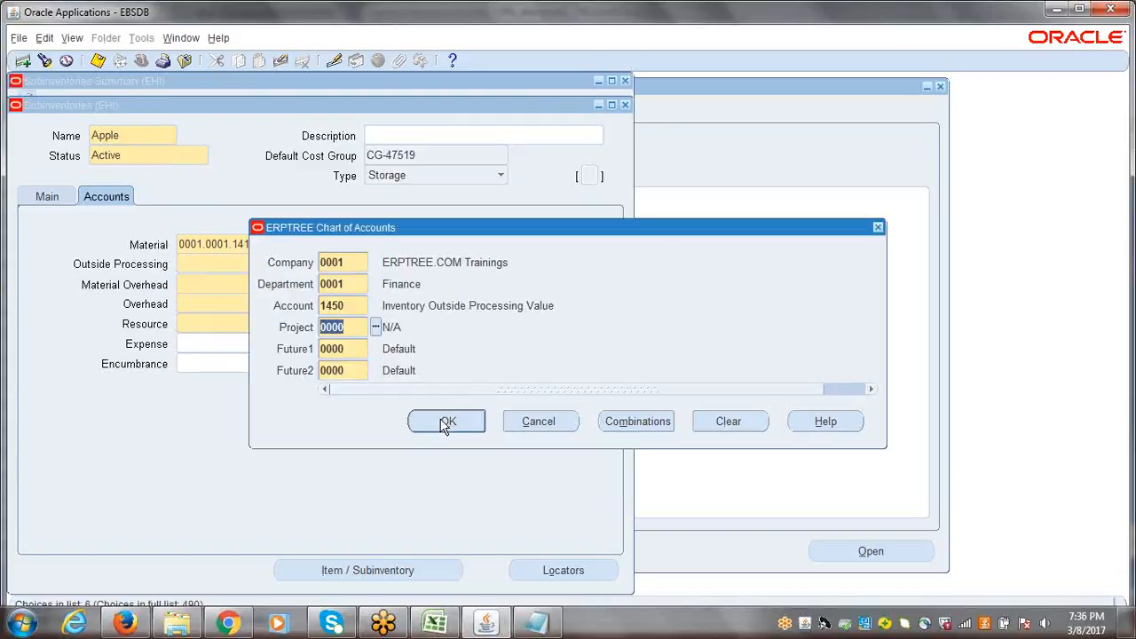
{"action": "left_click", "coordinate": [444, 423]}
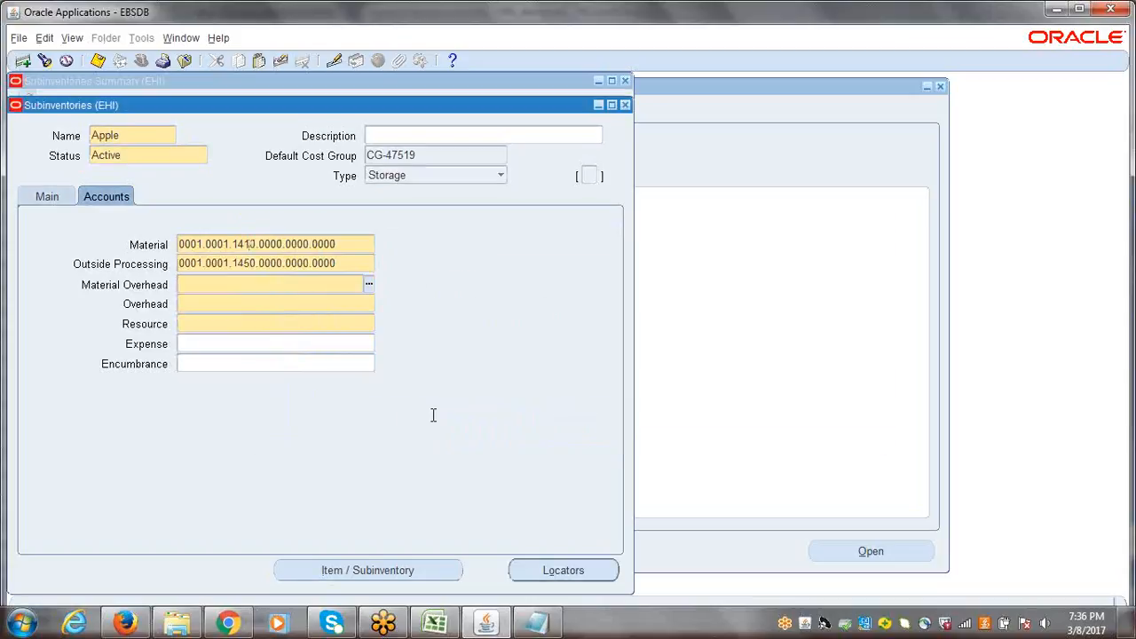
Set Apple's Material Overhead account to 1420, Inventory Material Overhead Value, found by searching %material over%
{"action": "left_click", "coordinate": [368, 284]}
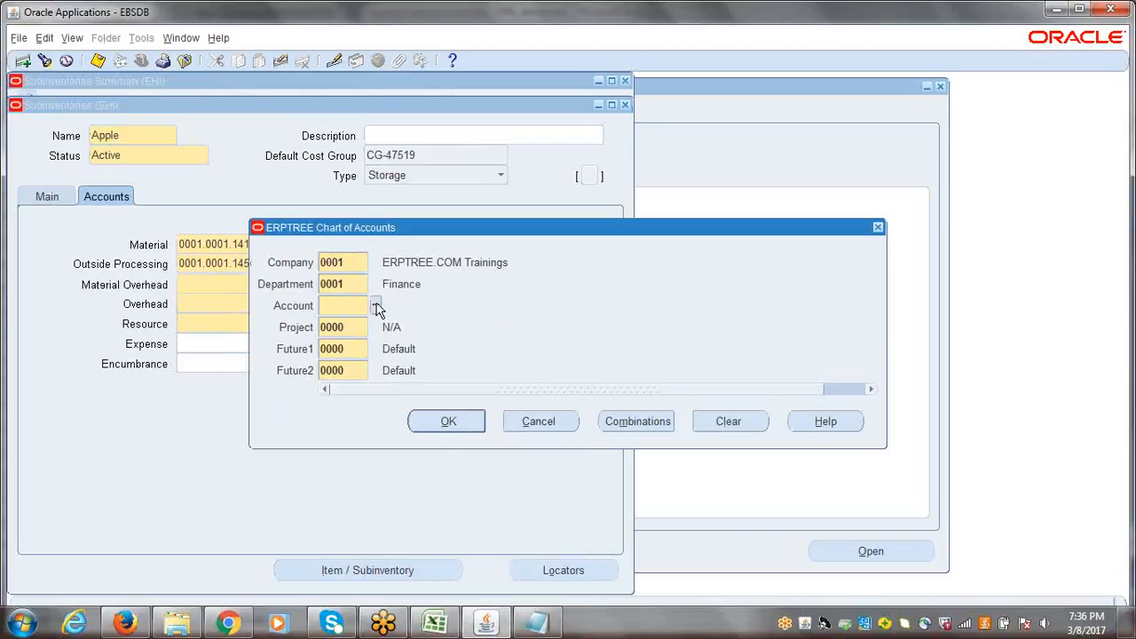
{"action": "left_click", "coordinate": [376, 307]}
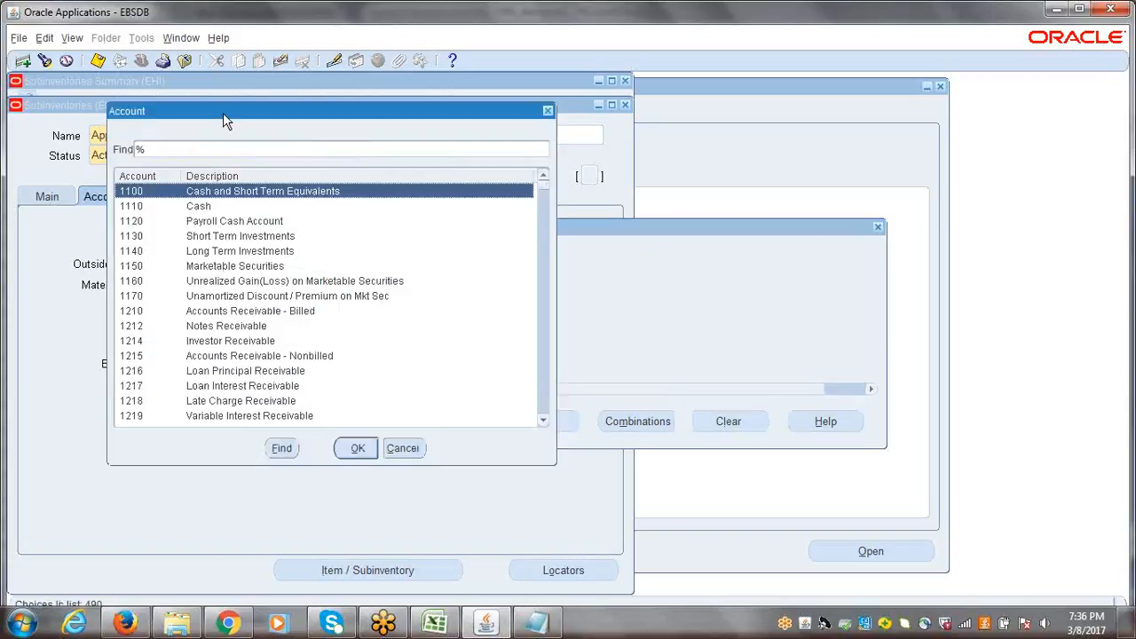
{"action": "left_click_drag", "start_coordinate": [223, 113], "coordinate": [347, 176]}
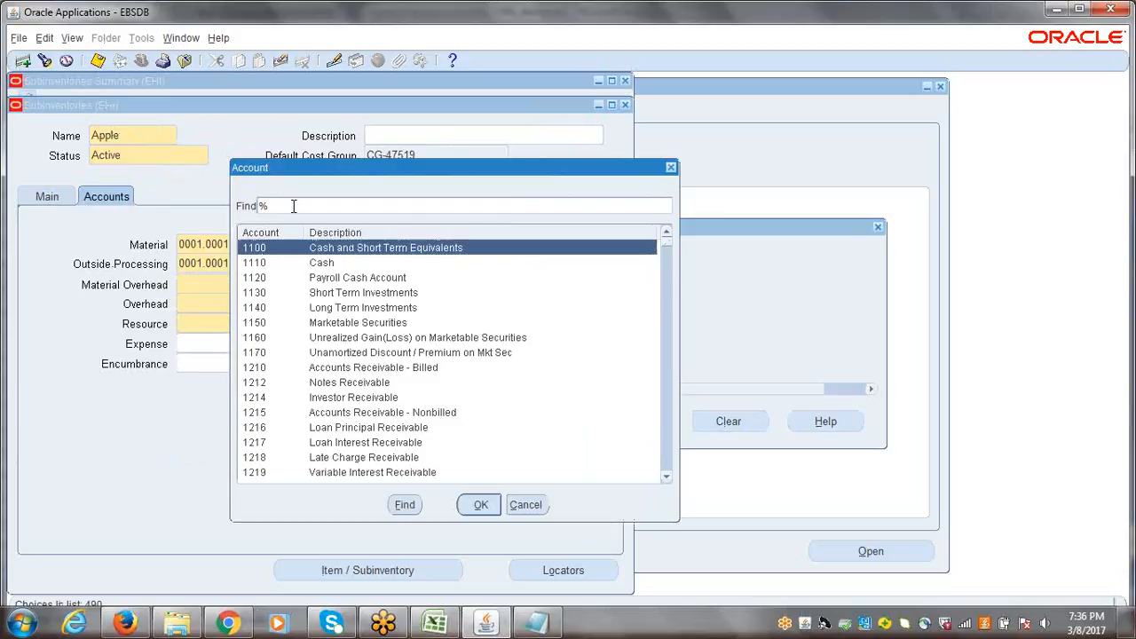
{"action": "type", "text": "material over%"}
{"action": "left_click", "coordinate": [402, 506]}
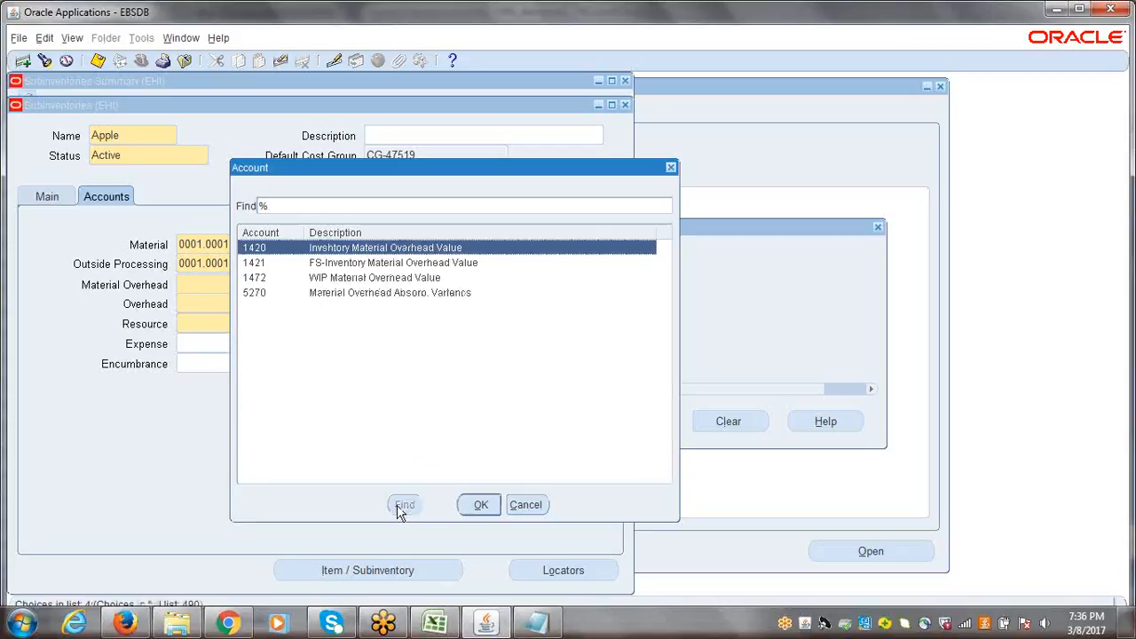
{"action": "left_click", "coordinate": [481, 505]}
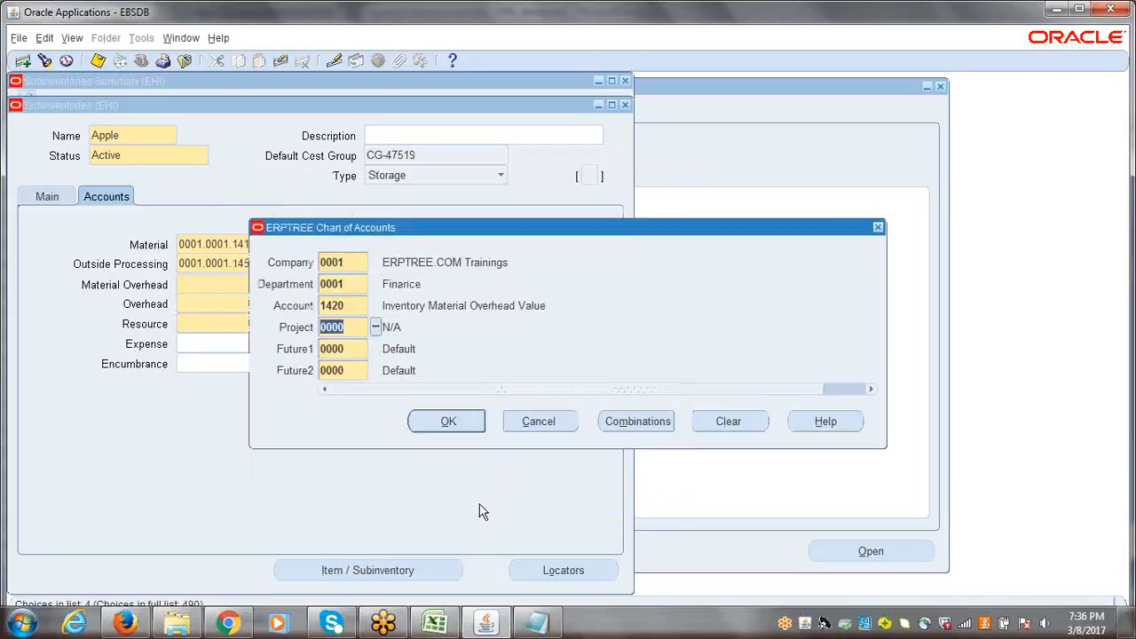
{"action": "left_click", "coordinate": [446, 425]}
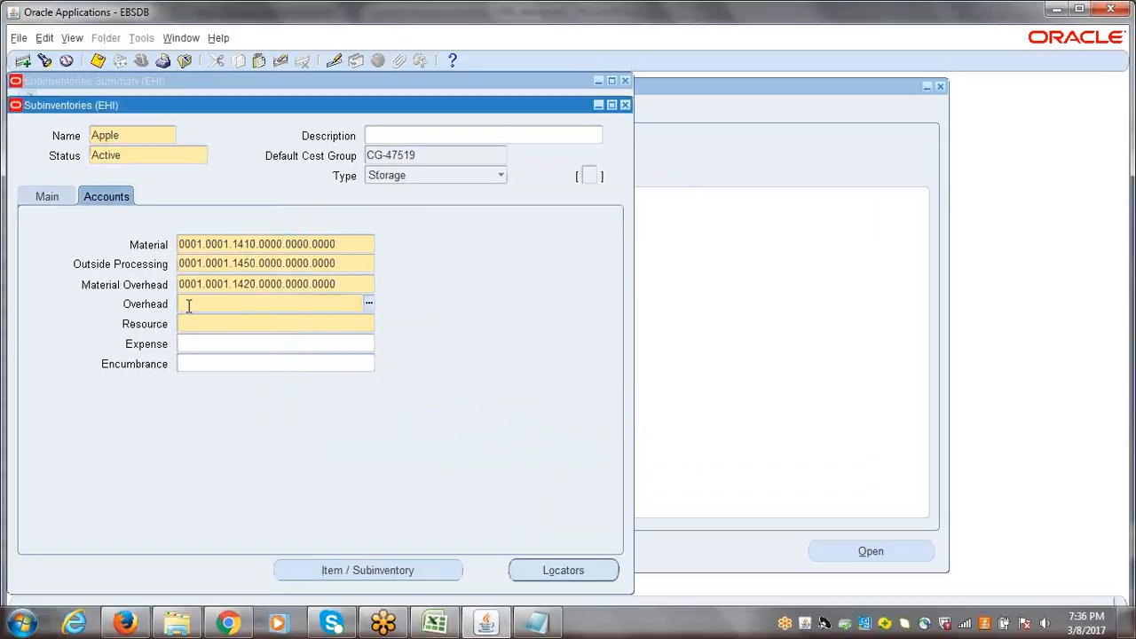
Search the account values for %overhead% and select 1430, Inventory Overhead Value, for Apple's Overhead account
{"action": "left_click", "coordinate": [369, 304]}
{"action": "left_click", "coordinate": [373, 305]}
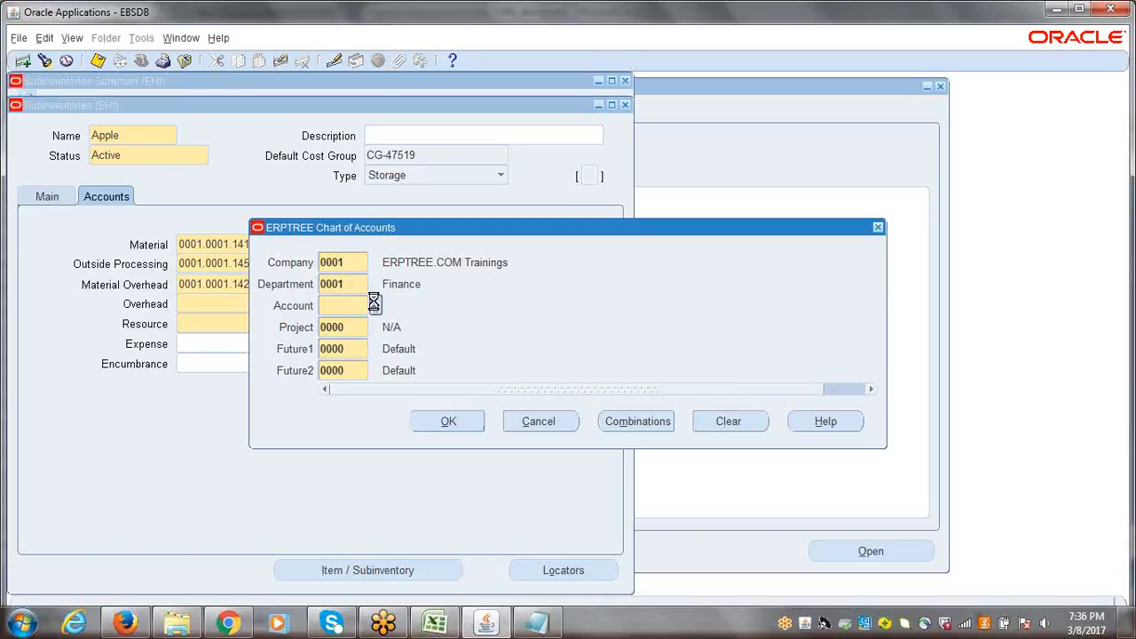
{"action": "left_click_drag", "start_coordinate": [297, 107], "coordinate": [532, 216]}
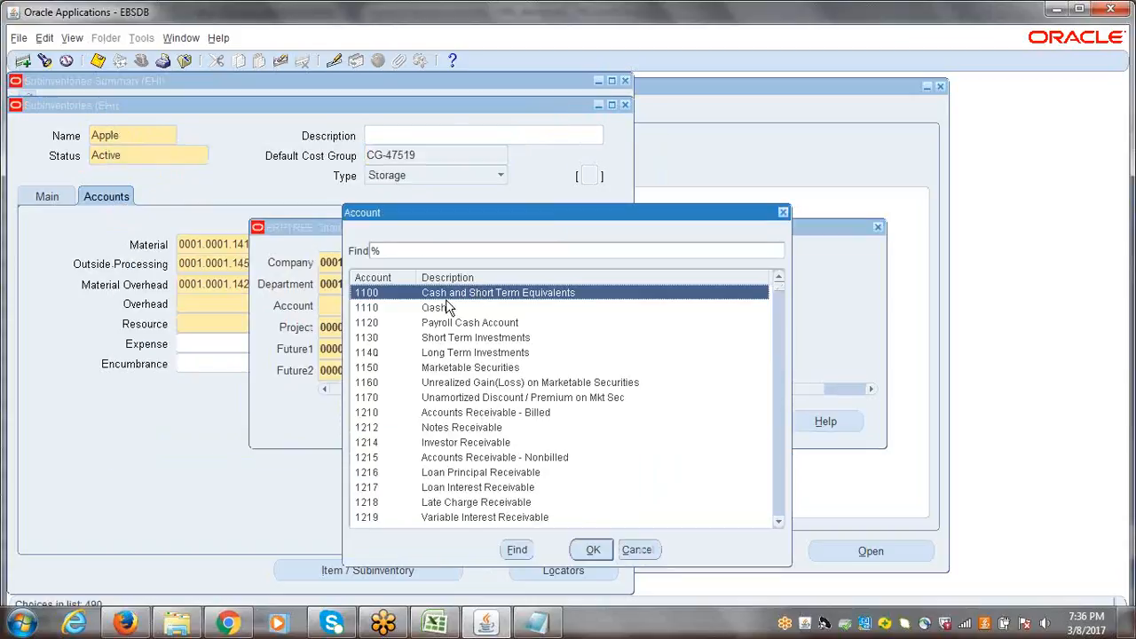
{"action": "type", "text": "ov"}
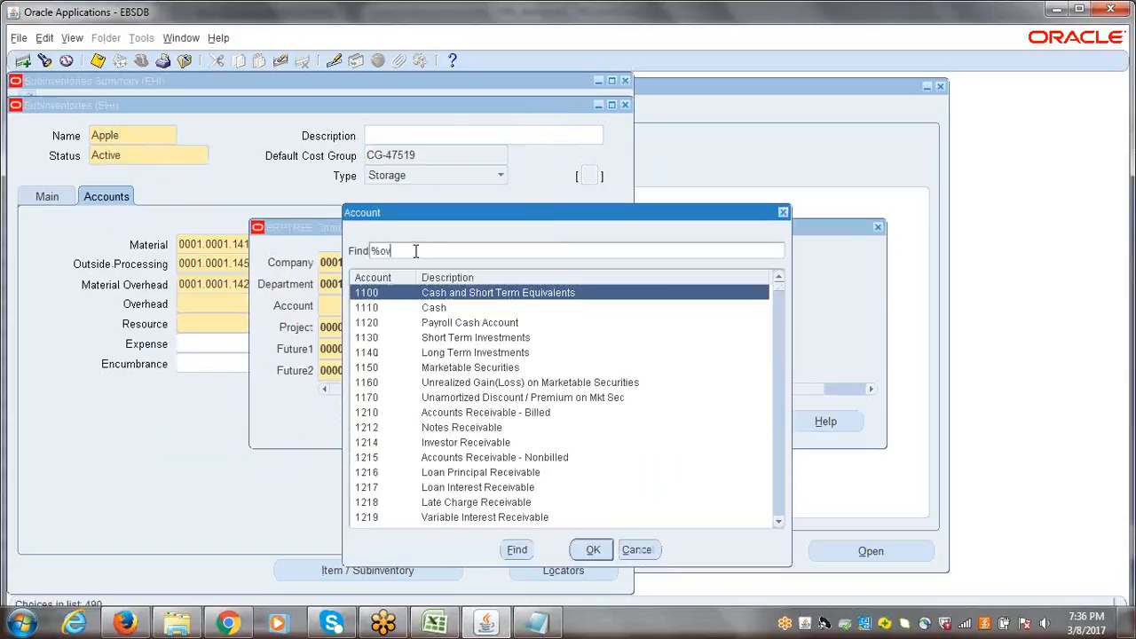
{"action": "type", "text": "erhead%"}
{"action": "left_click", "coordinate": [518, 552]}
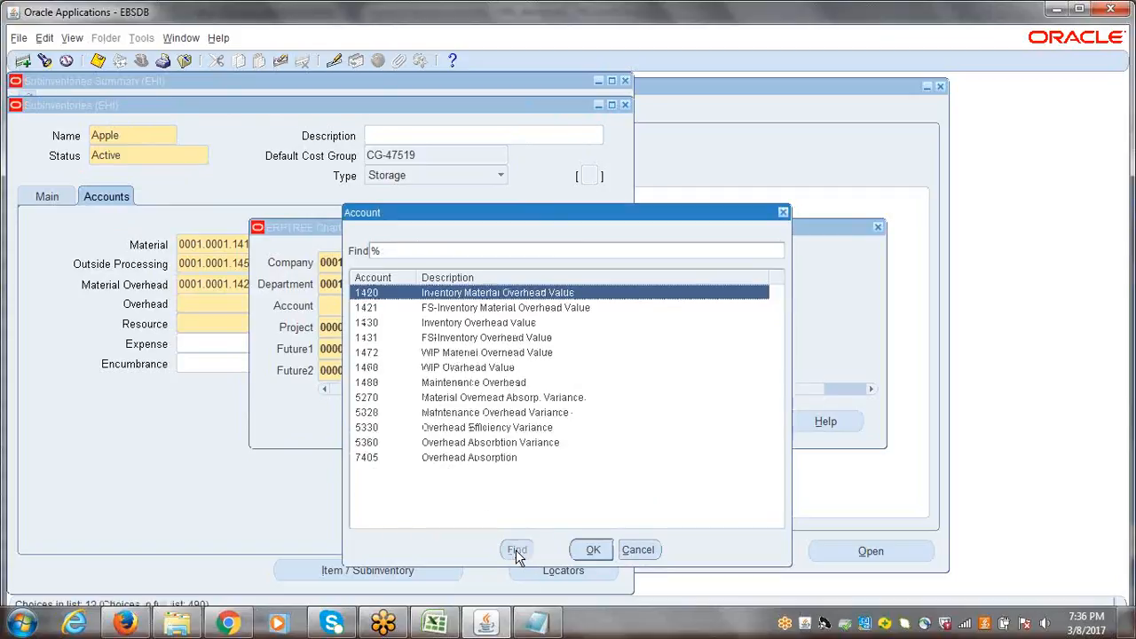
{"action": "left_click", "coordinate": [469, 325]}
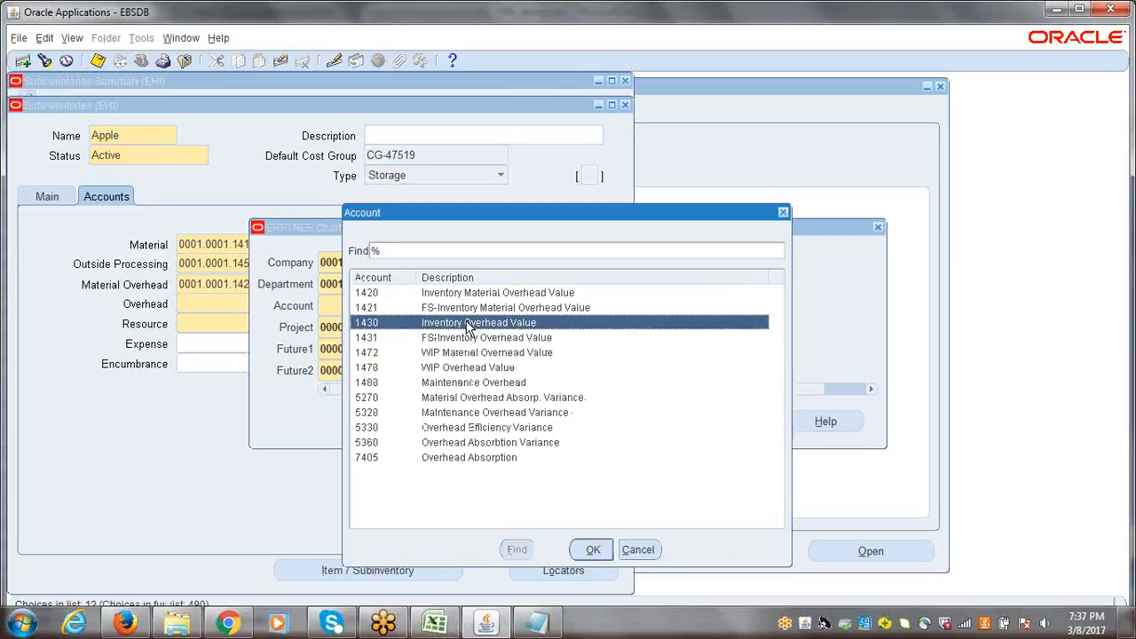
Set the Apple subinventory's Overhead account to 1430 Inventory Overhead Value and its Resource account to 1440 Inventory Resource Value, and save
{"action": "left_click", "coordinate": [585, 550]}
{"action": "left_click", "coordinate": [447, 423]}
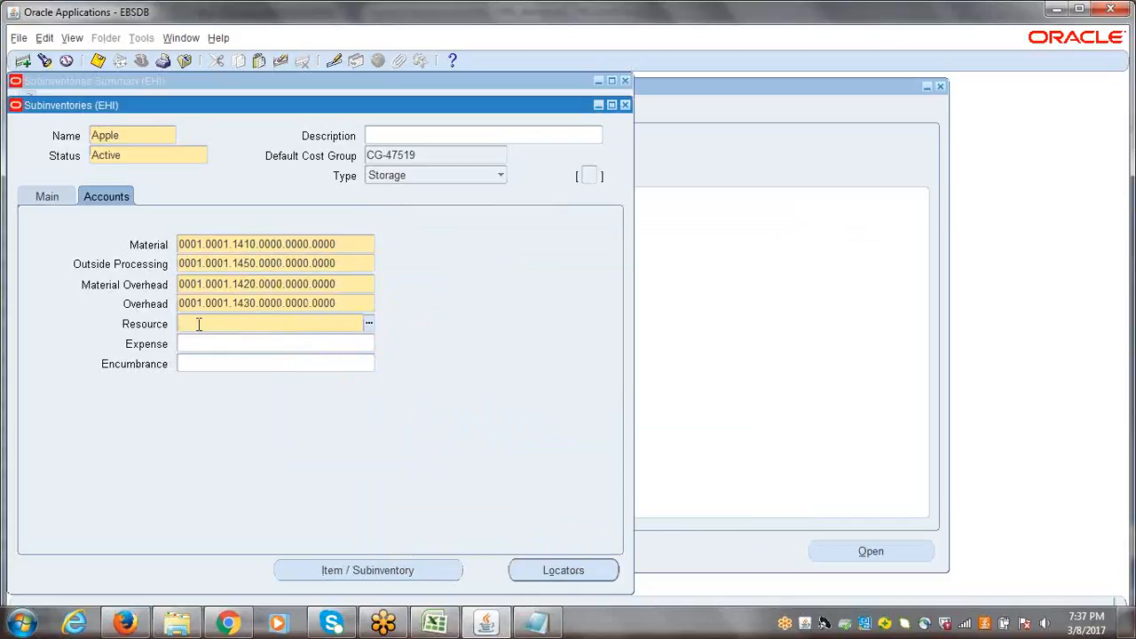
{"action": "left_click", "coordinate": [368, 324]}
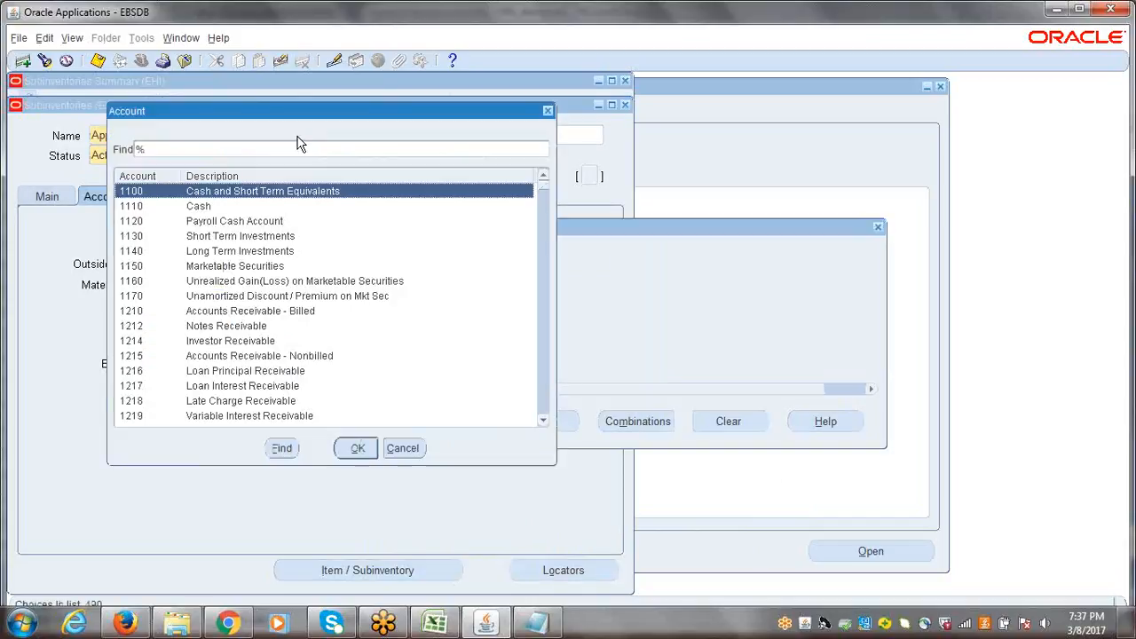
{"action": "left_click_drag", "start_coordinate": [281, 107], "coordinate": [474, 205]}
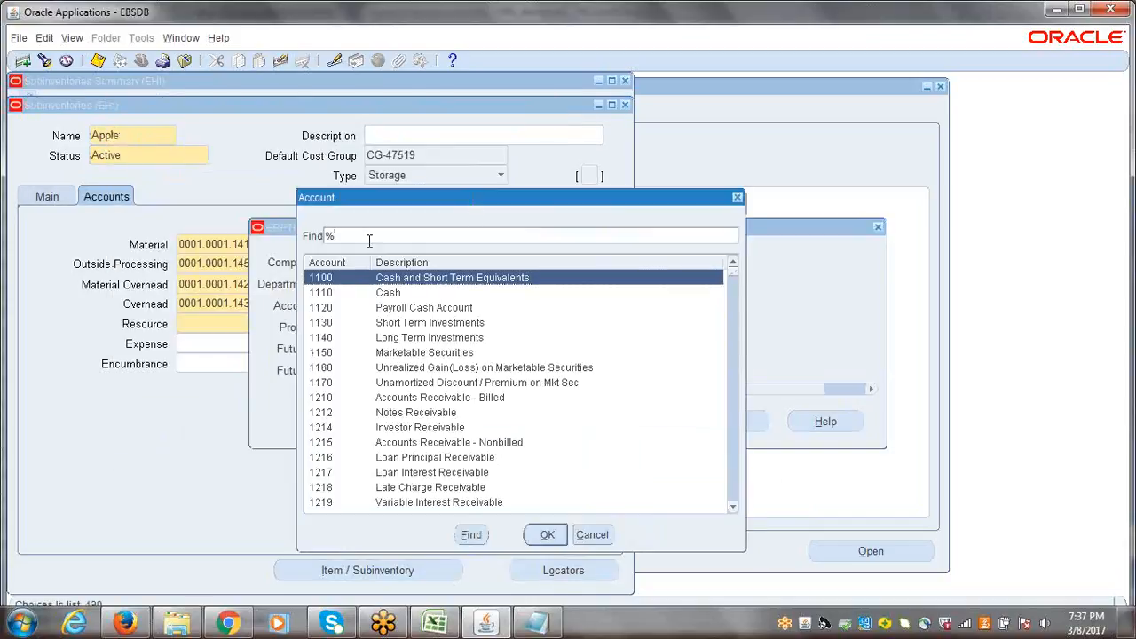
{"action": "type", "text": "rece"}
{"action": "type", "text": "ur"}
{"action": "type", "text": "%"}
{"action": "left_click", "coordinate": [471, 537]}
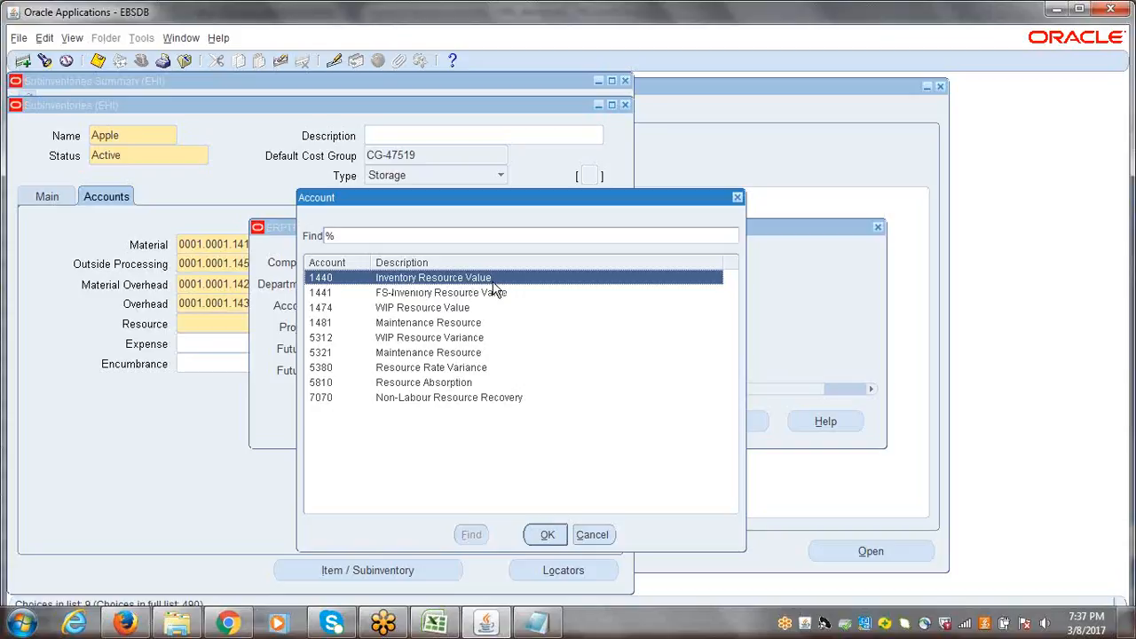
{"action": "left_click", "coordinate": [548, 535]}
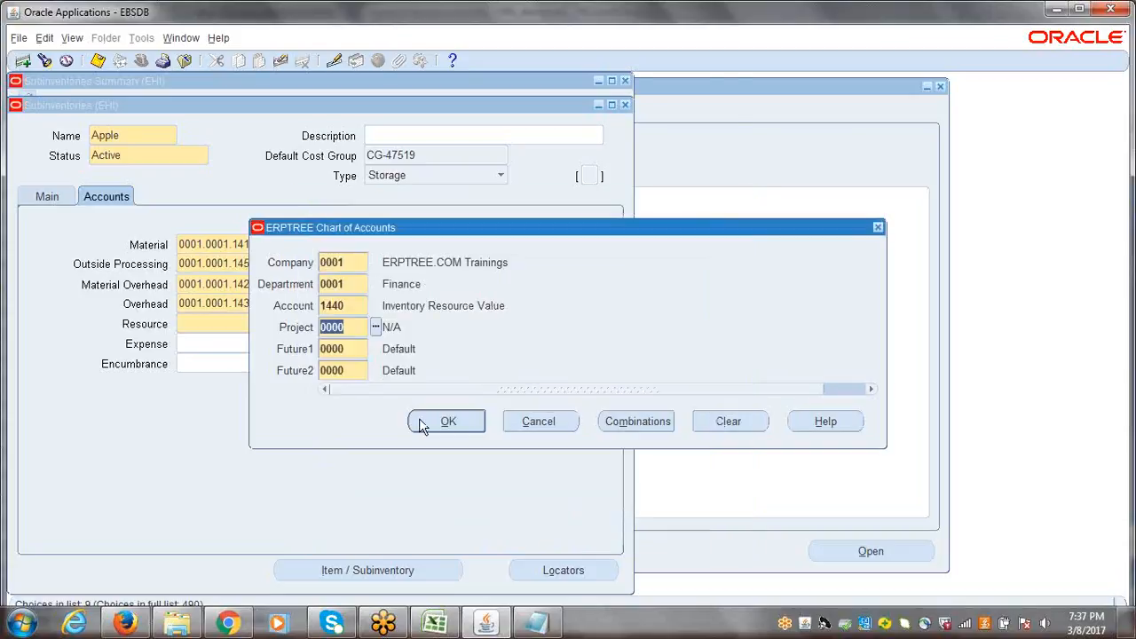
{"action": "left_click", "coordinate": [446, 422]}
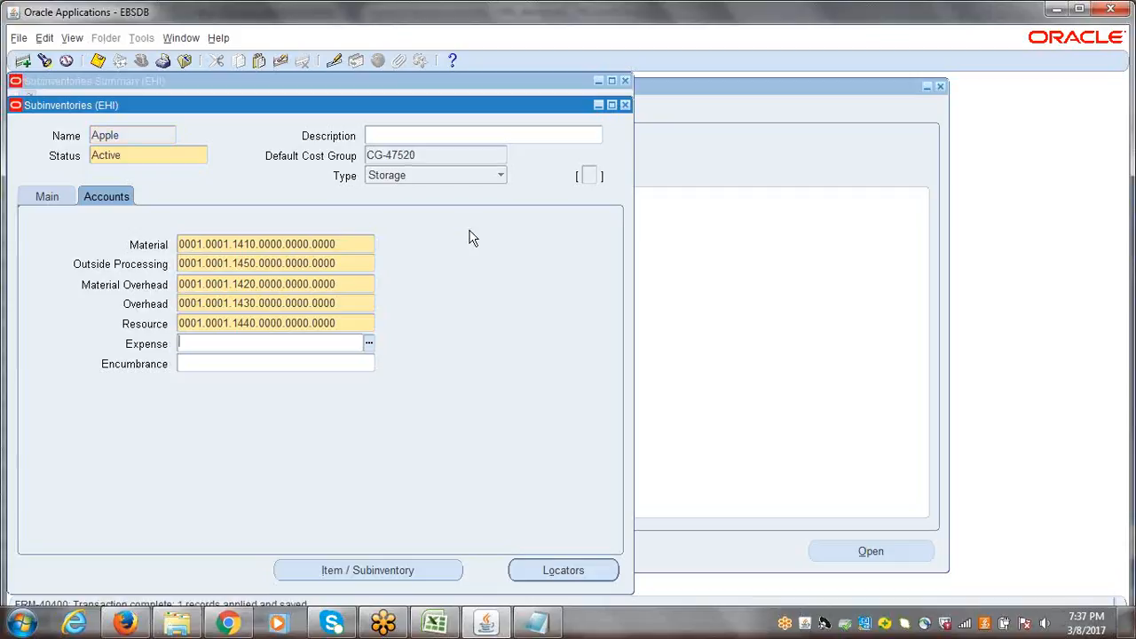
Start a new subinventory record and name it DELL
{"action": "left_click", "coordinate": [139, 135]}
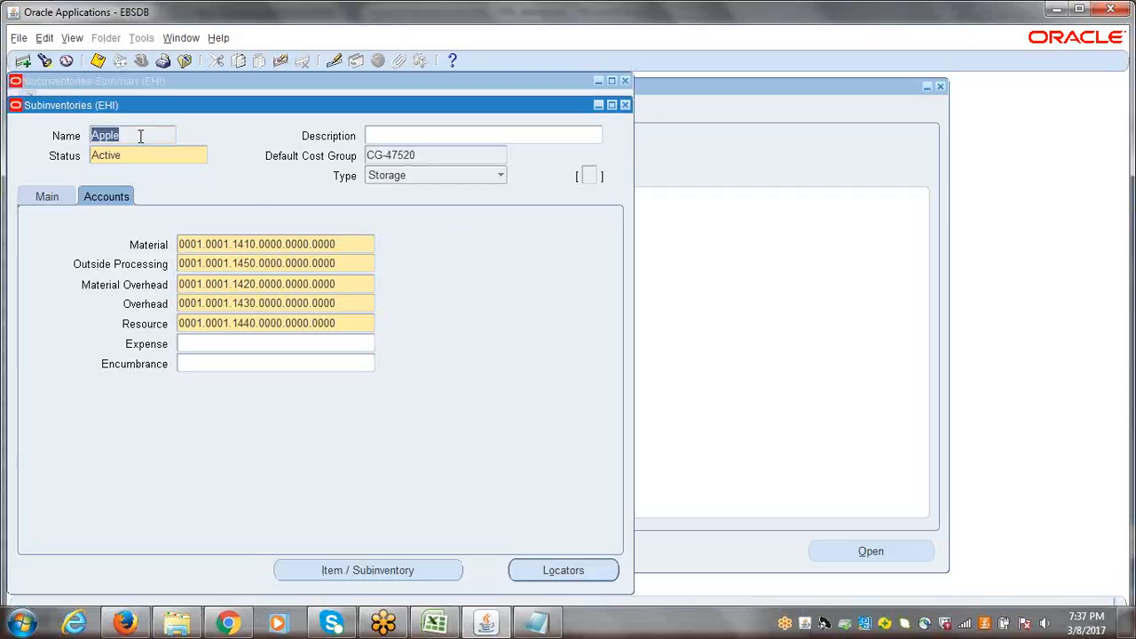
{"action": "left_click", "coordinate": [24, 62]}
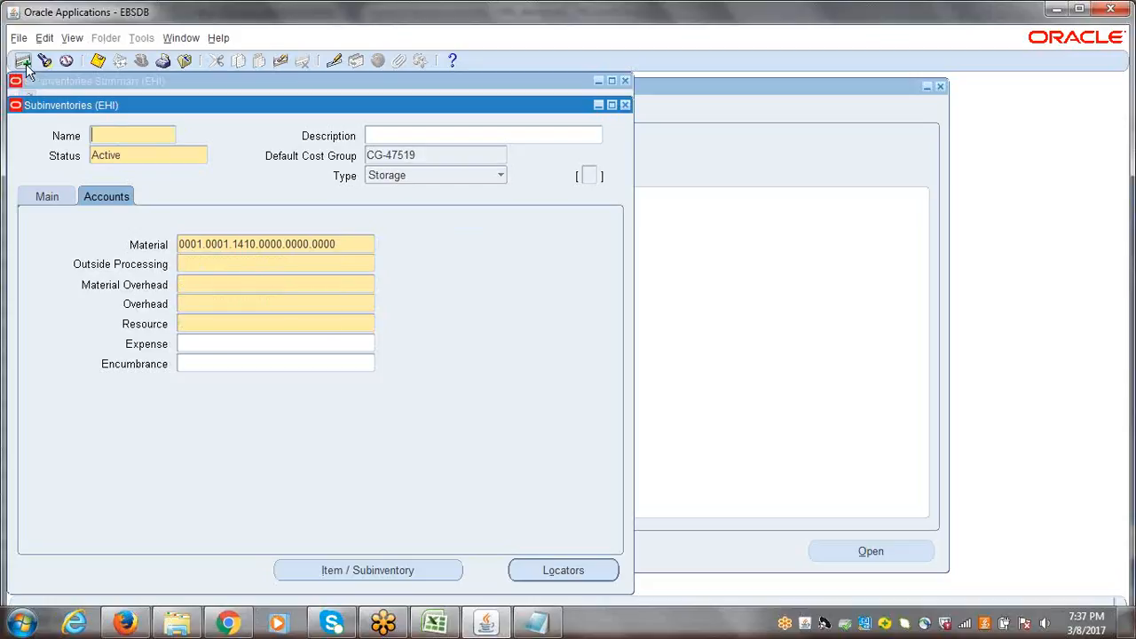
{"action": "type", "text": "DELL"}
Copy the DELL subinventory's Material account code into Outside Processing, Material Overhead, Overhead and Resource, and save the record
{"action": "left_click", "coordinate": [342, 246]}
{"action": "key", "text": "ctrl+c"}
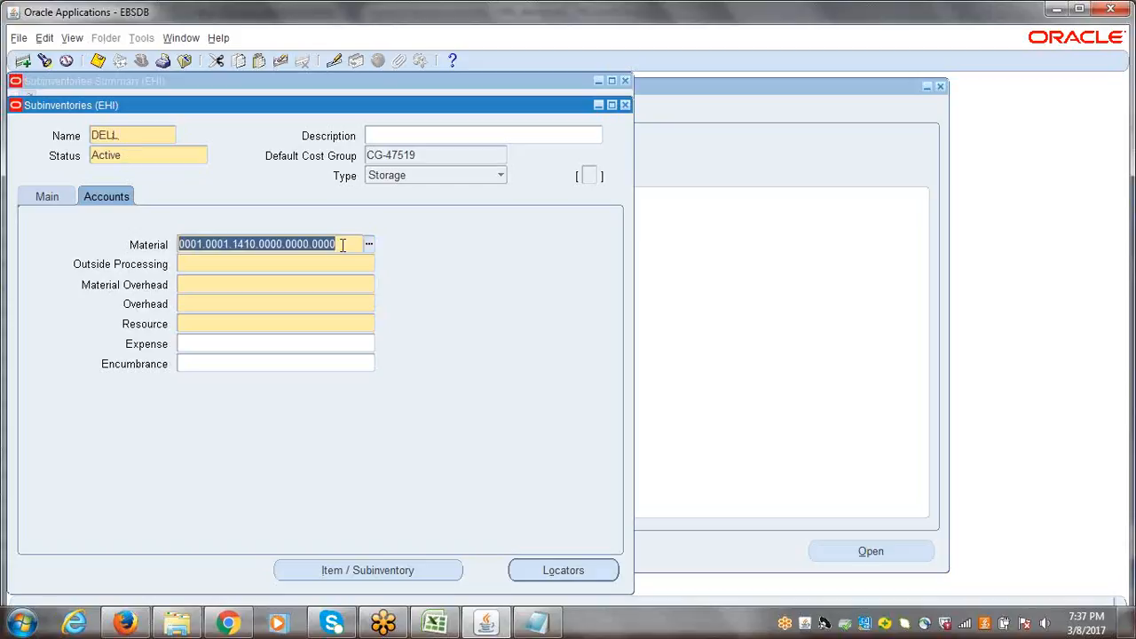
{"action": "left_click", "coordinate": [310, 262]}
{"action": "key", "text": "ctrl+v"}
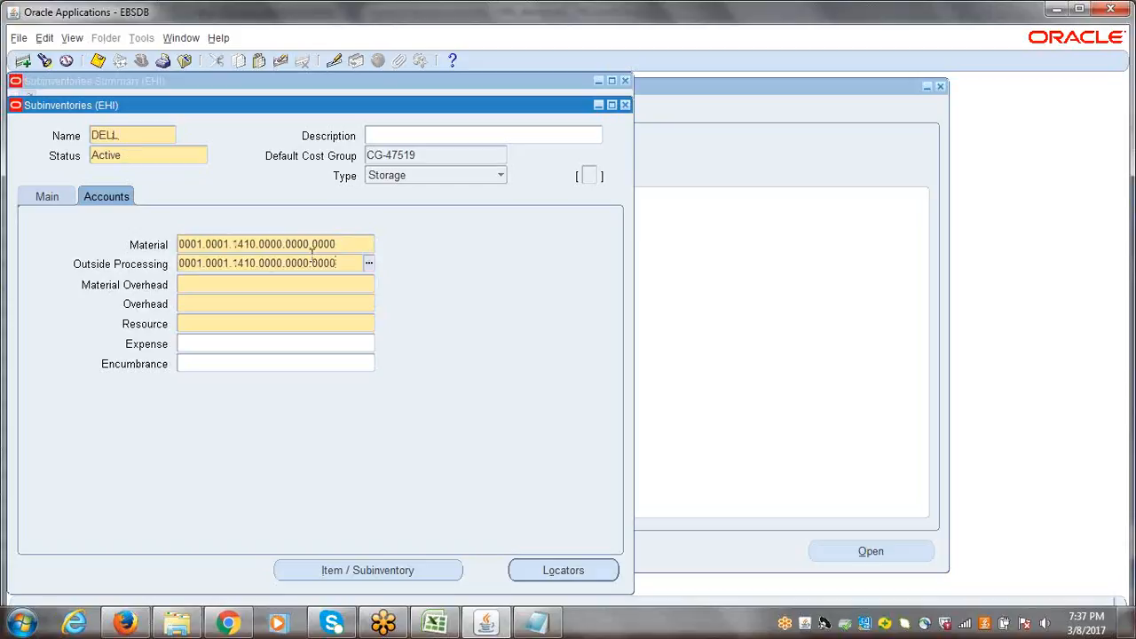
{"action": "left_click", "coordinate": [298, 281]}
{"action": "key", "text": "ctrl+v"}
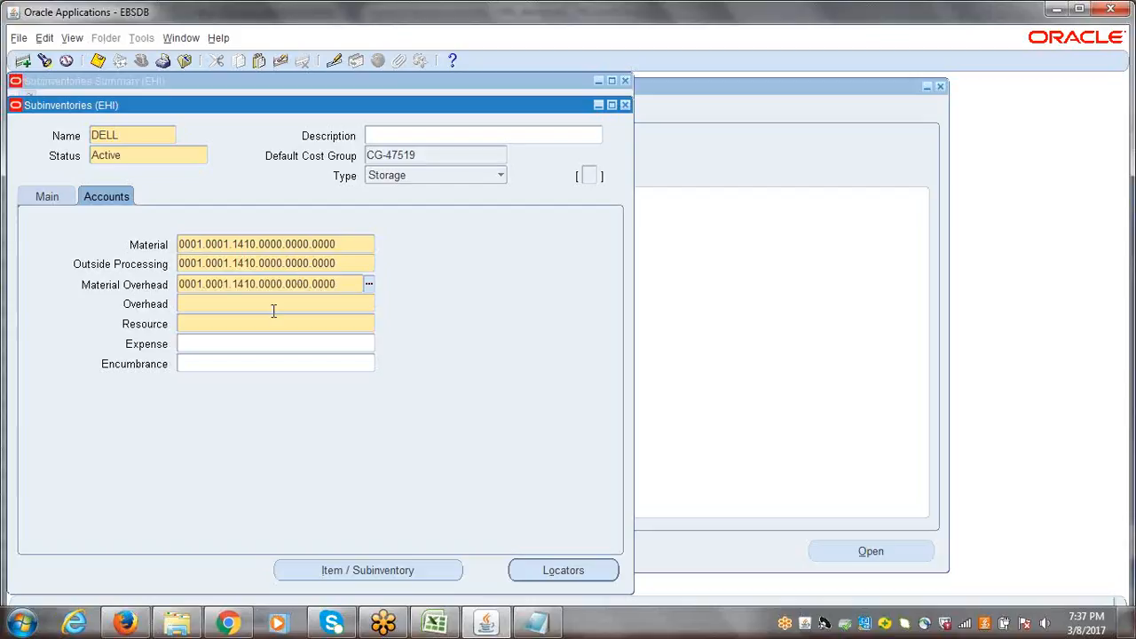
{"action": "left_click", "coordinate": [275, 309]}
{"action": "key", "text": "ctrl+v"}
{"action": "left_click", "coordinate": [240, 323]}
{"action": "key", "text": "ctrl+v"}
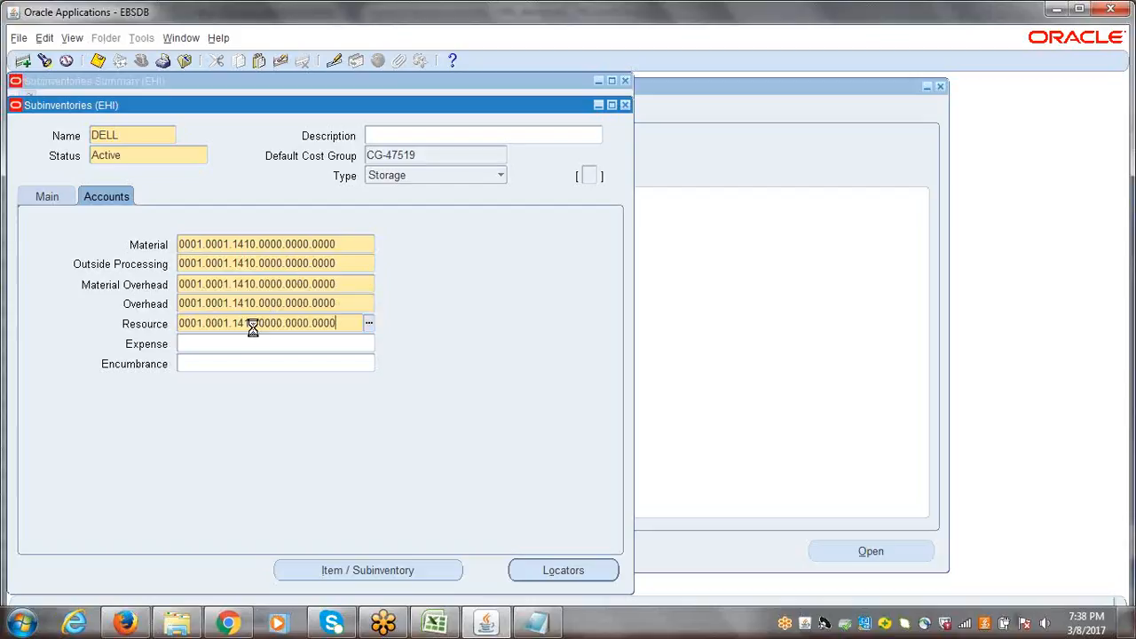
{"action": "key", "text": "ctrl+s"}
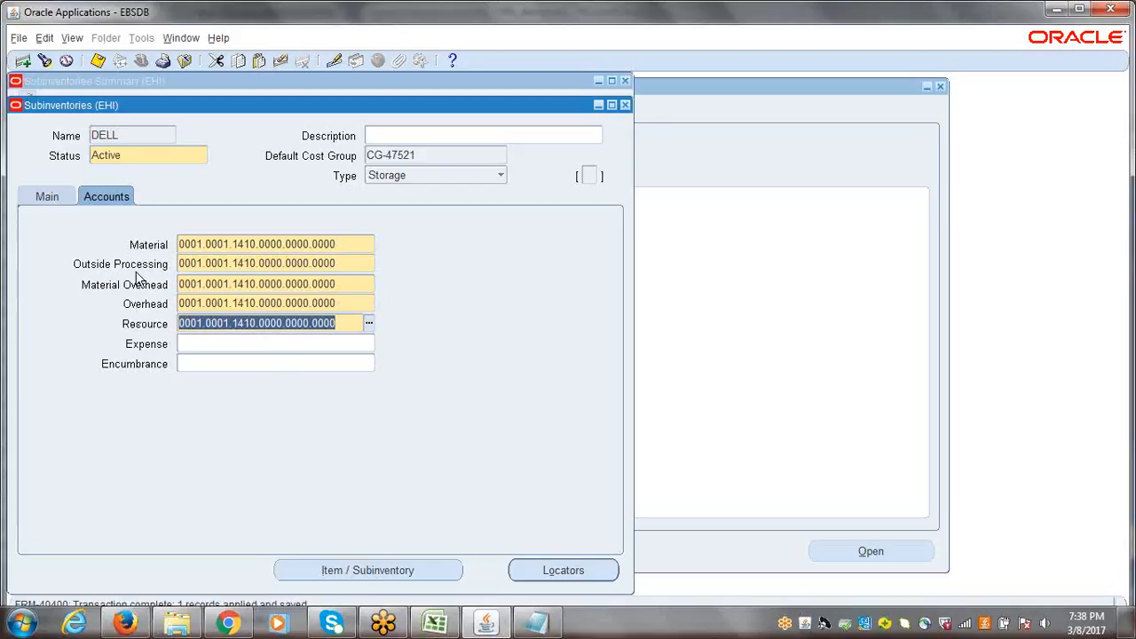
Close the Subinventories form, check the Apple and DELL rows in the summary, and close the summary to return to the Navigator
{"action": "left_click", "coordinate": [625, 105]}
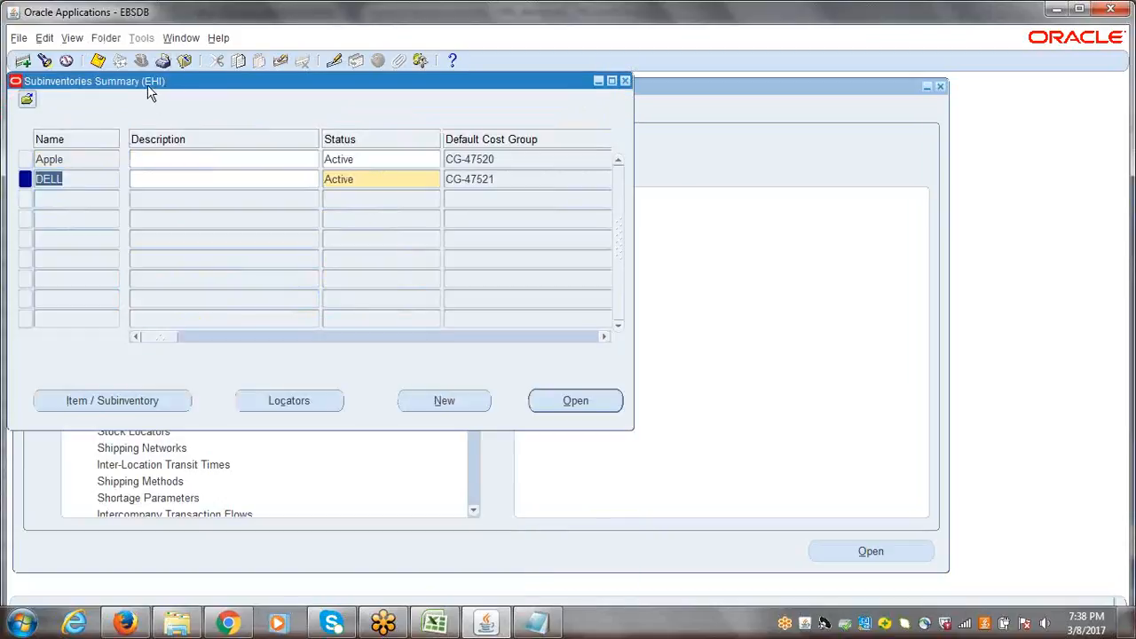
{"action": "left_click", "coordinate": [79, 162]}
{"action": "left_click", "coordinate": [77, 178]}
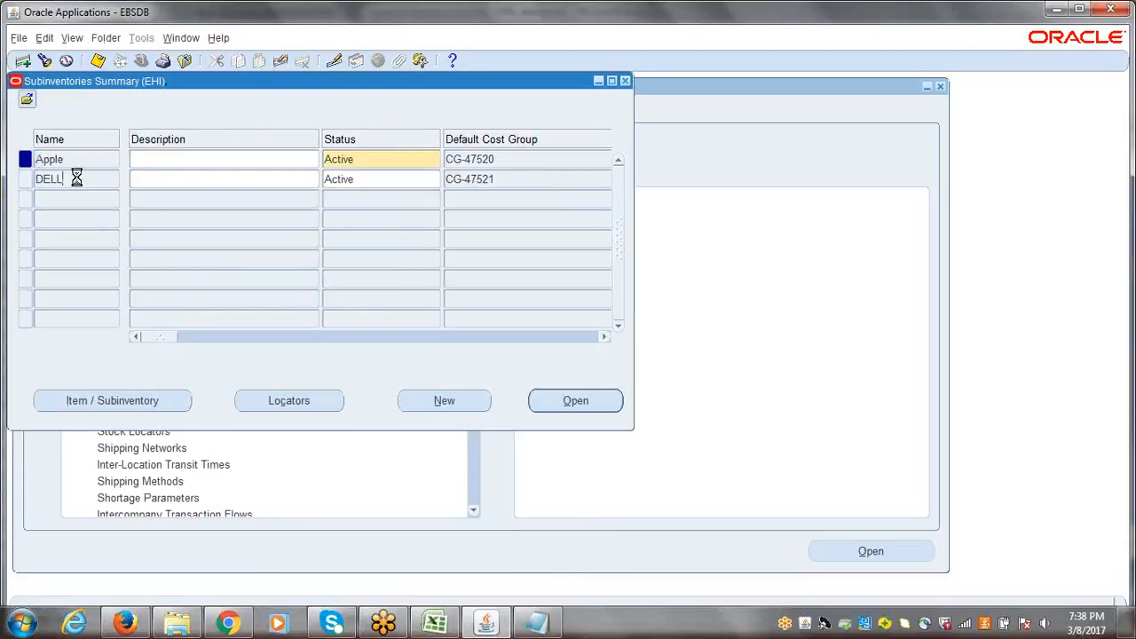
{"action": "left_click", "coordinate": [625, 81]}
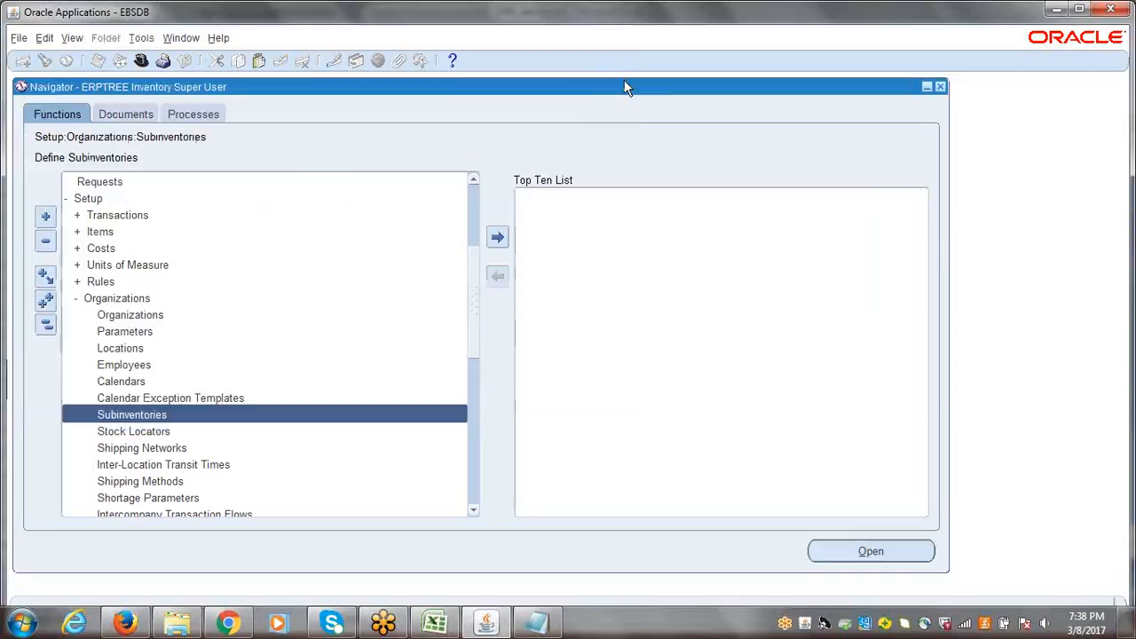
Switch to the 15th_Session.xls workbook in Excel and mark Create SubInventory as DONE in B173
{"action": "left_click", "coordinate": [435, 623]}
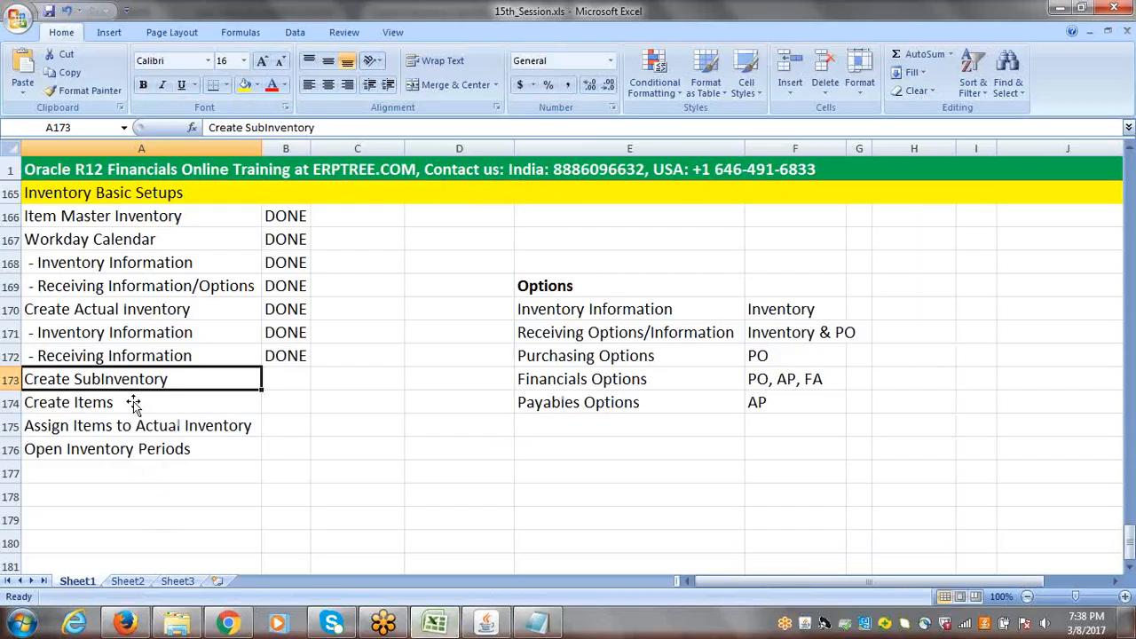
{"action": "key", "text": "Right"}
{"action": "type", "text": "DONE"}
{"action": "key", "text": "Right"}
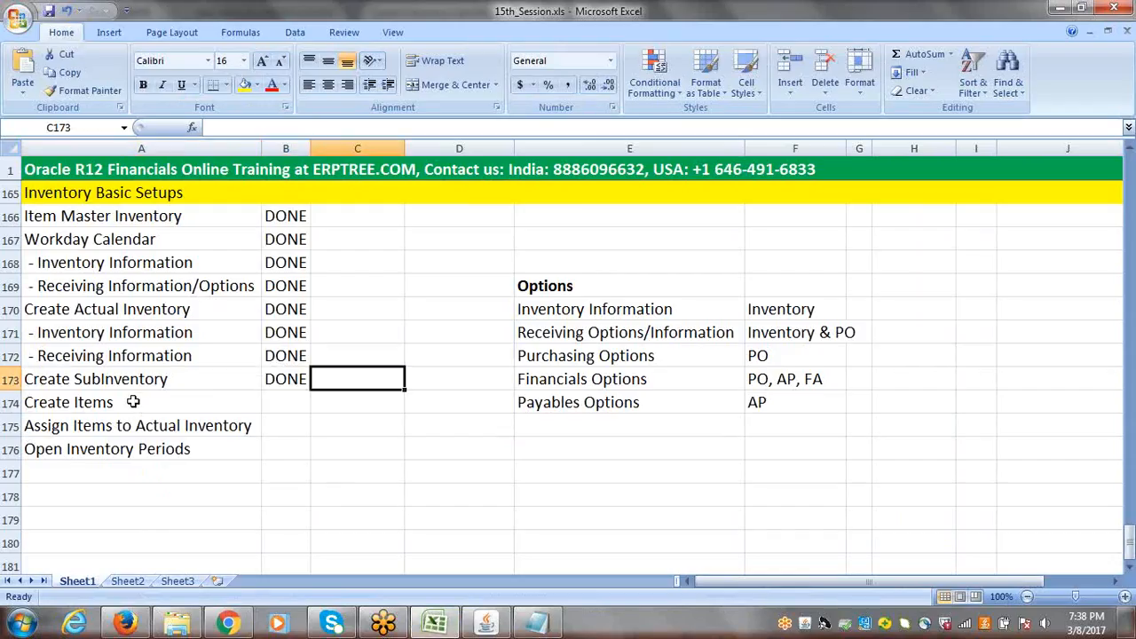
Copy the Create Items text from A174 into C178 as a bold heading, and save the workbook
{"action": "left_click", "coordinate": [105, 407]}
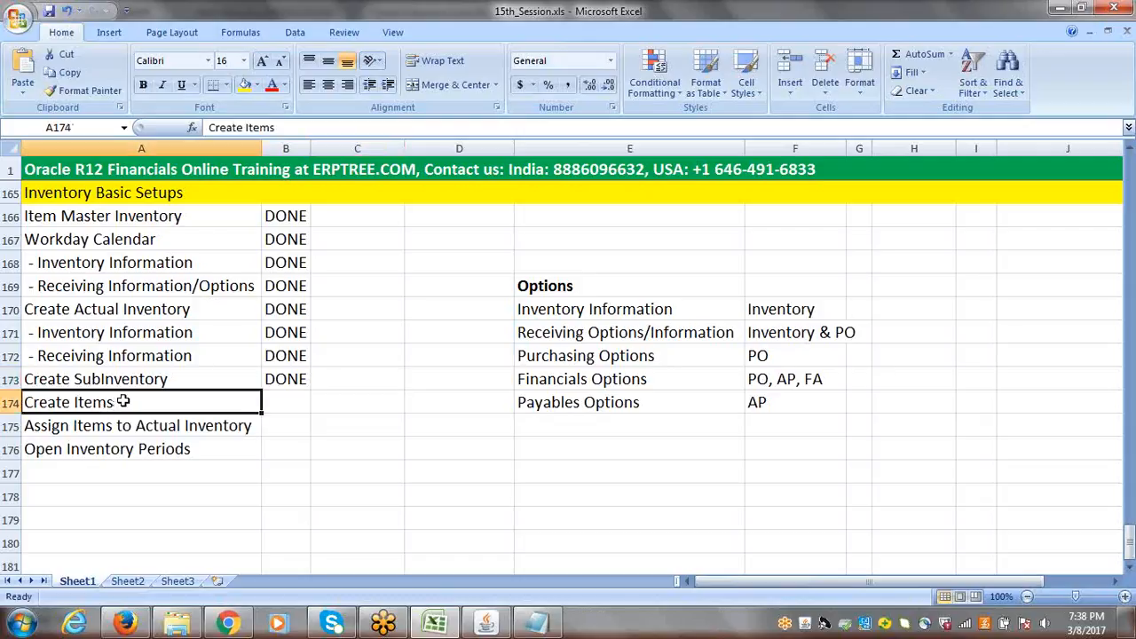
{"action": "double_click", "coordinate": [122, 402]}
{"action": "left_click_drag", "start_coordinate": [121, 402], "coordinate": [29, 404]}
{"action": "key", "text": "ctrl+c"}
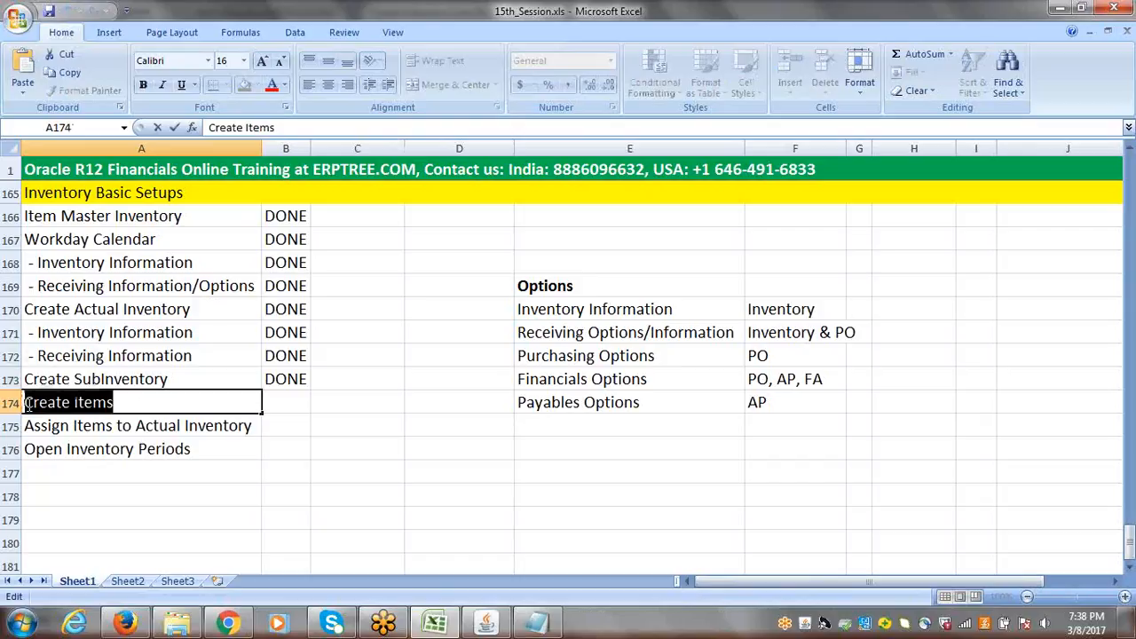
{"action": "left_click", "coordinate": [1131, 569]}
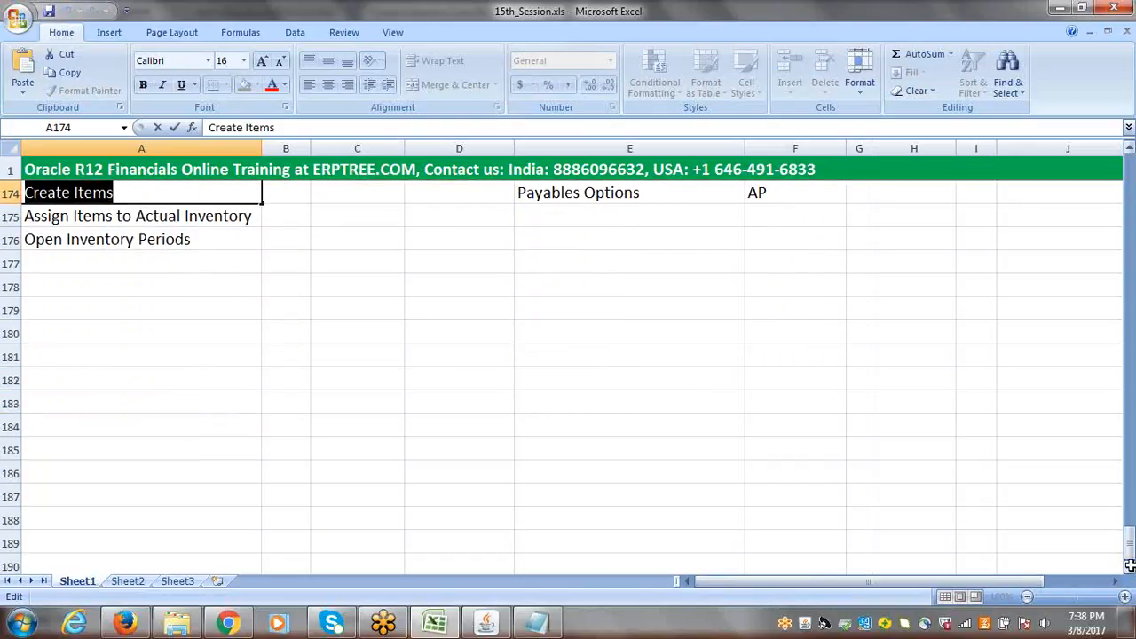
{"action": "left_click", "coordinate": [343, 283]}
{"action": "key", "text": "ctrl+v"}
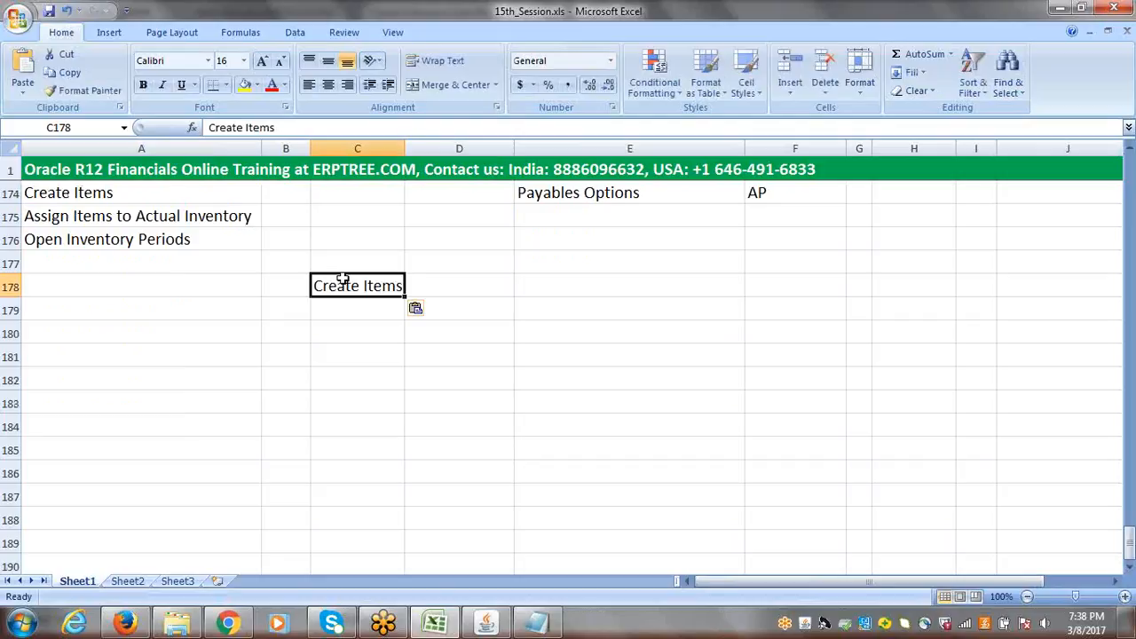
{"action": "key", "text": "ctrl+s"}
{"action": "key", "text": "ctrl+b"}
Enter iPhone in C179 below the Create Items heading
{"action": "left_click", "coordinate": [361, 312]}
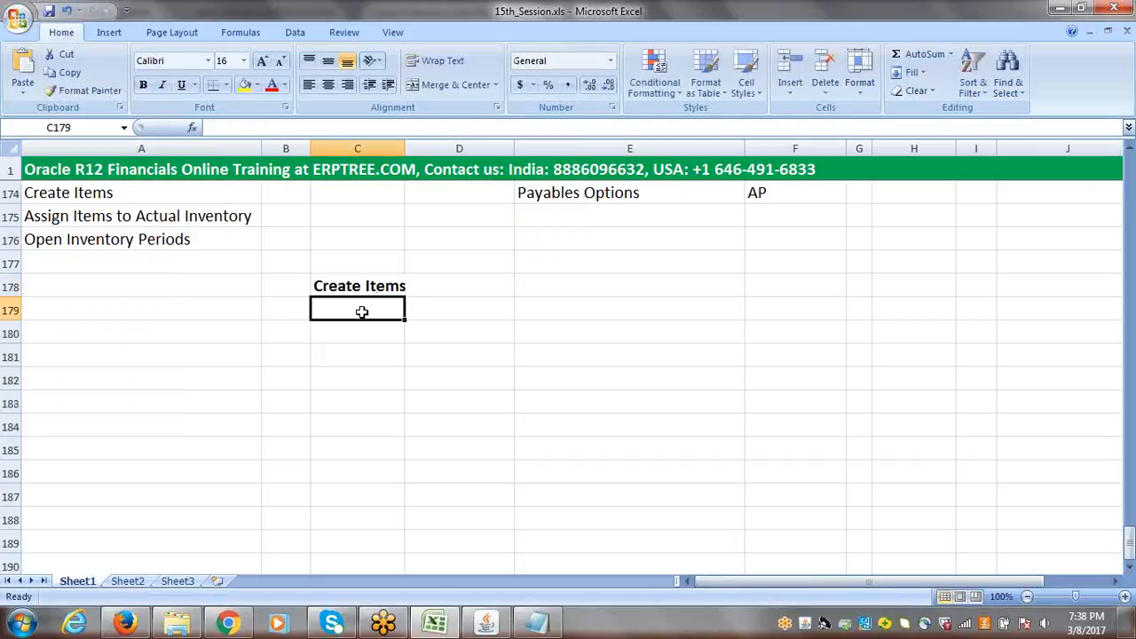
{"action": "type", "text": "IPhone"}
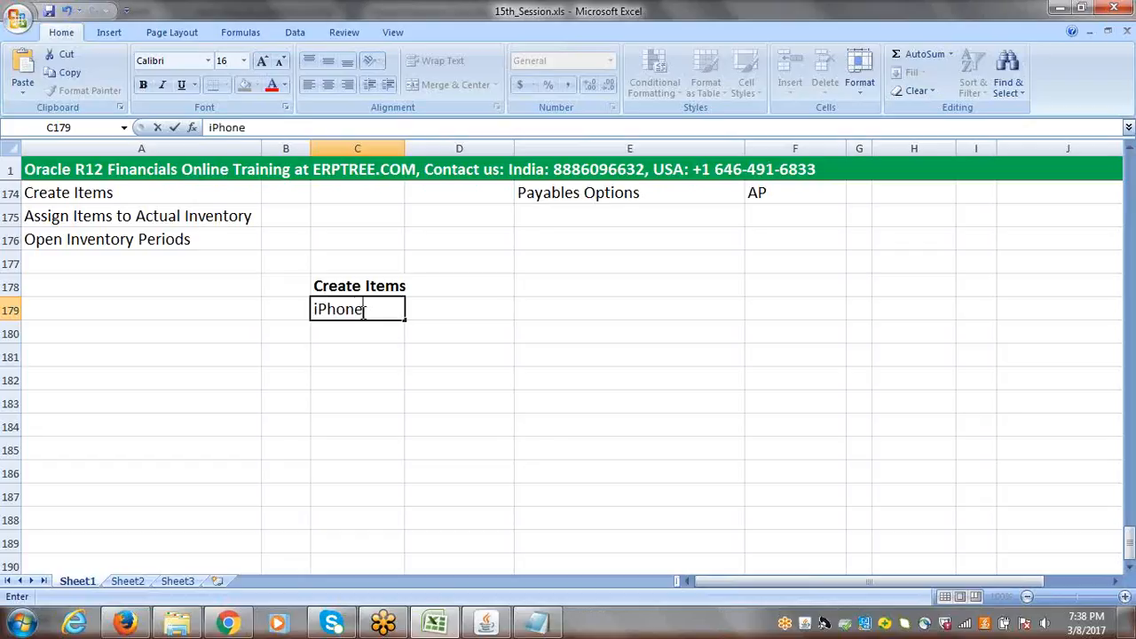
{"action": "key", "text": "Tab"}
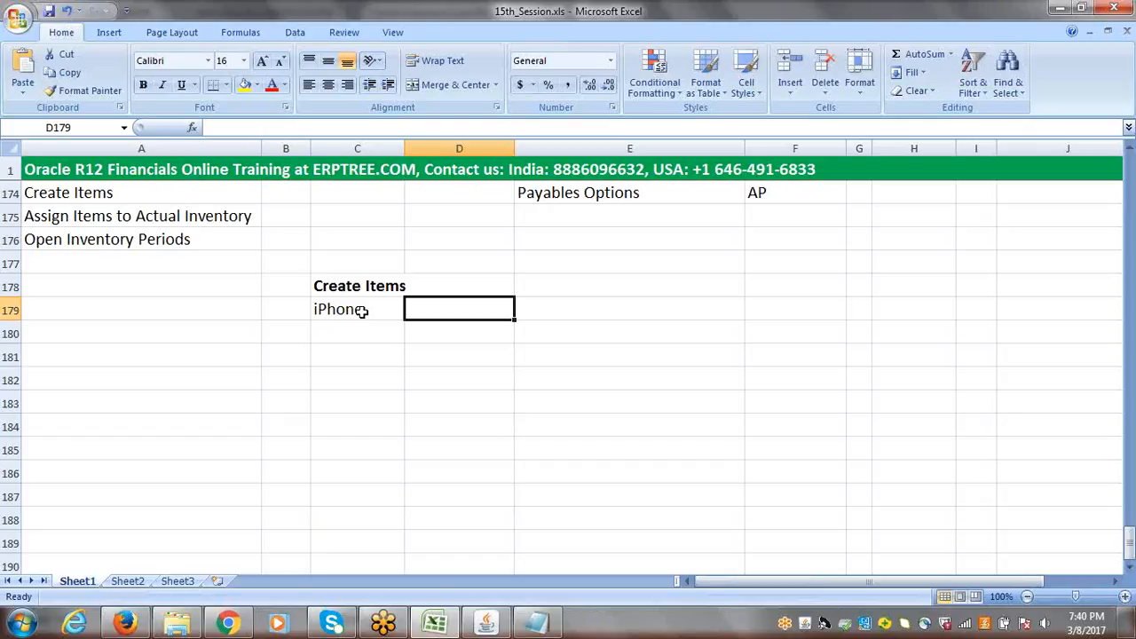
{"action": "left_click", "coordinate": [362, 312]}
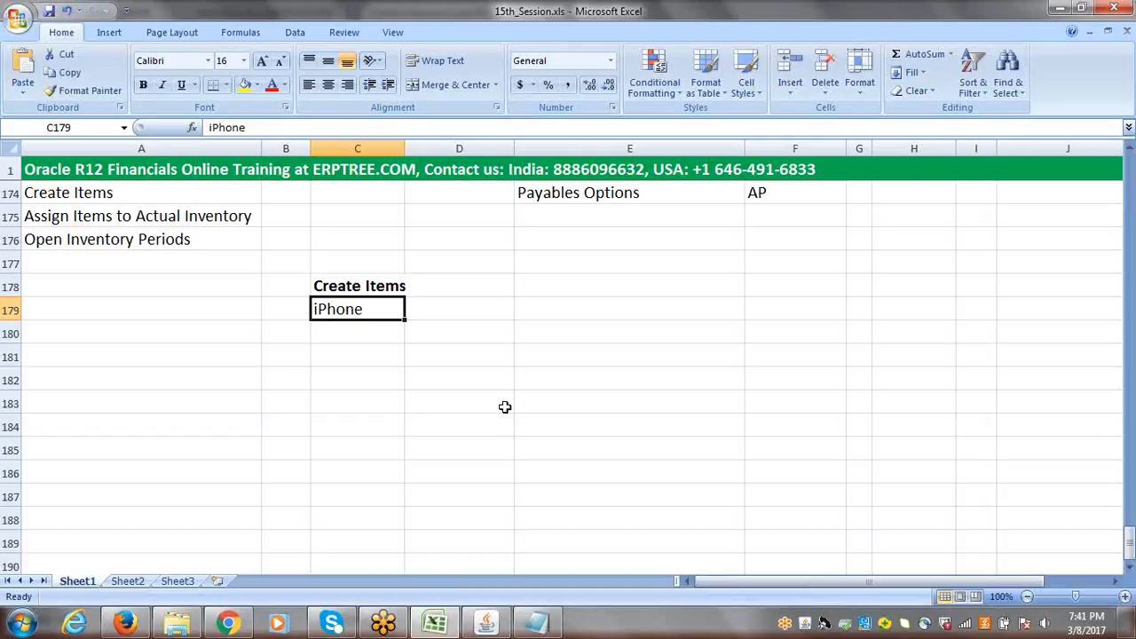
{"action": "left_click", "coordinate": [529, 310]}
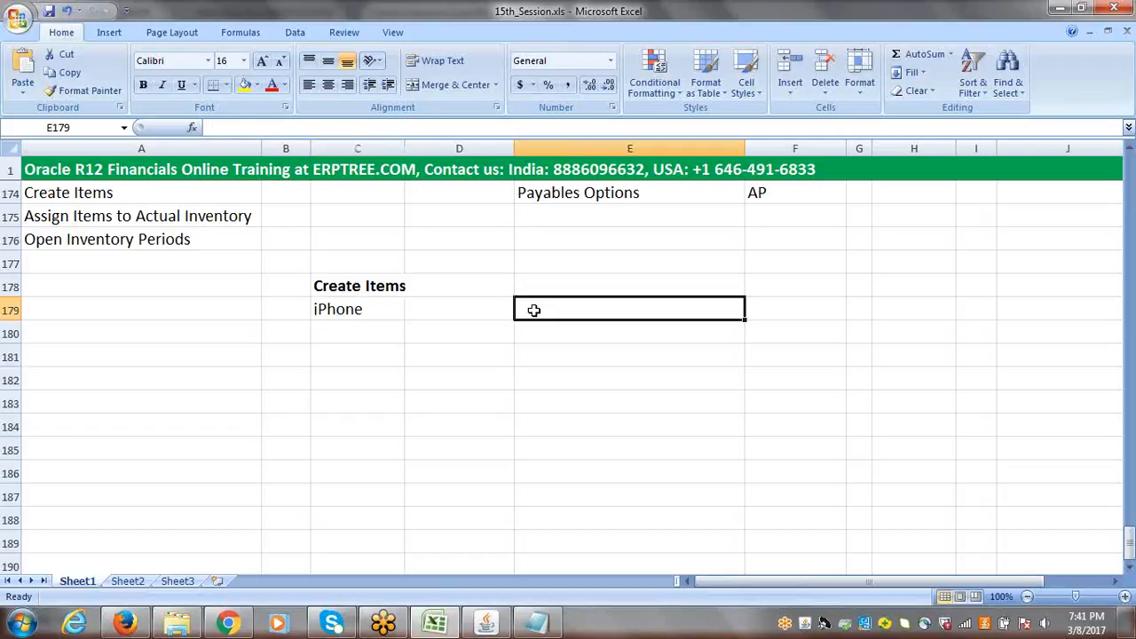
{"action": "type", "text": "Att"}
{"action": "type", "text": "ributes"}
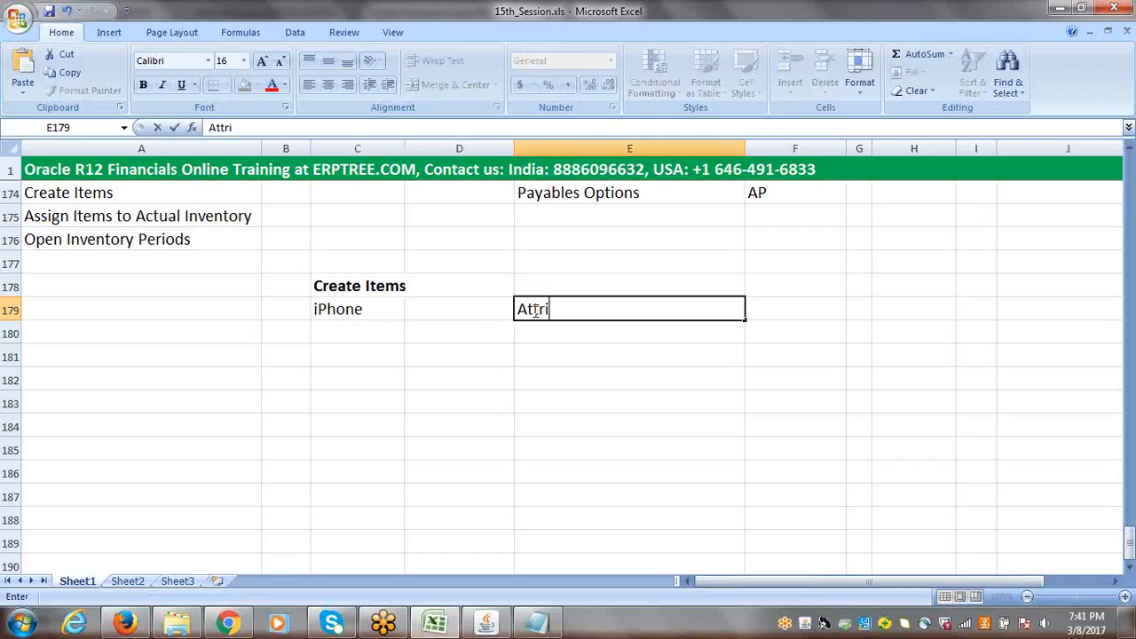
{"action": "left_click", "coordinate": [523, 331]}
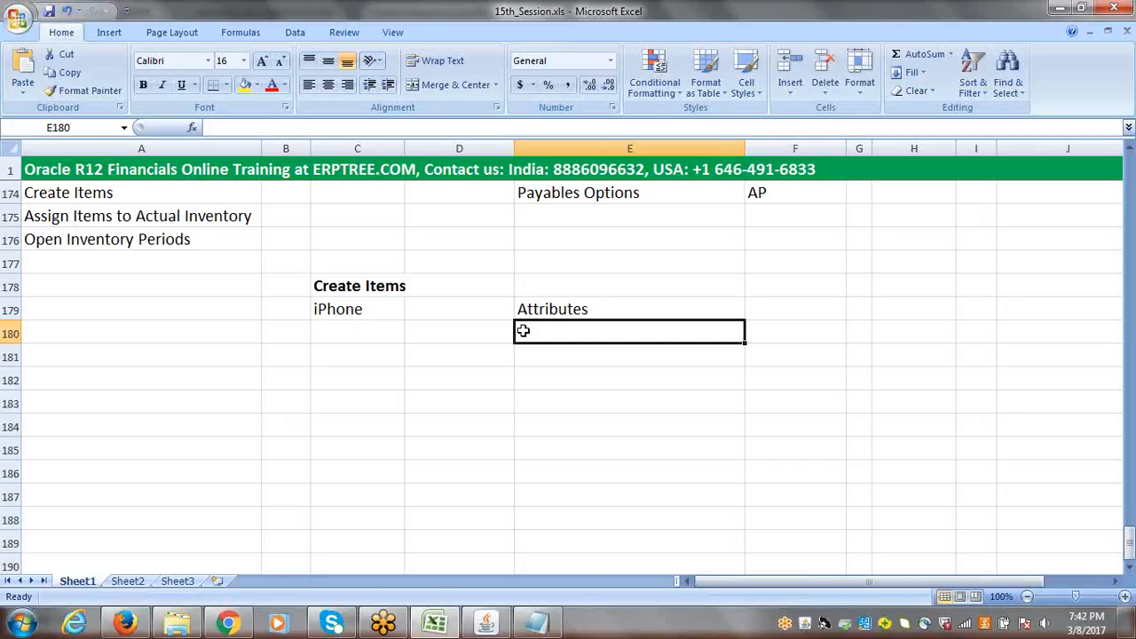
{"action": "left_click", "coordinate": [551, 309]}
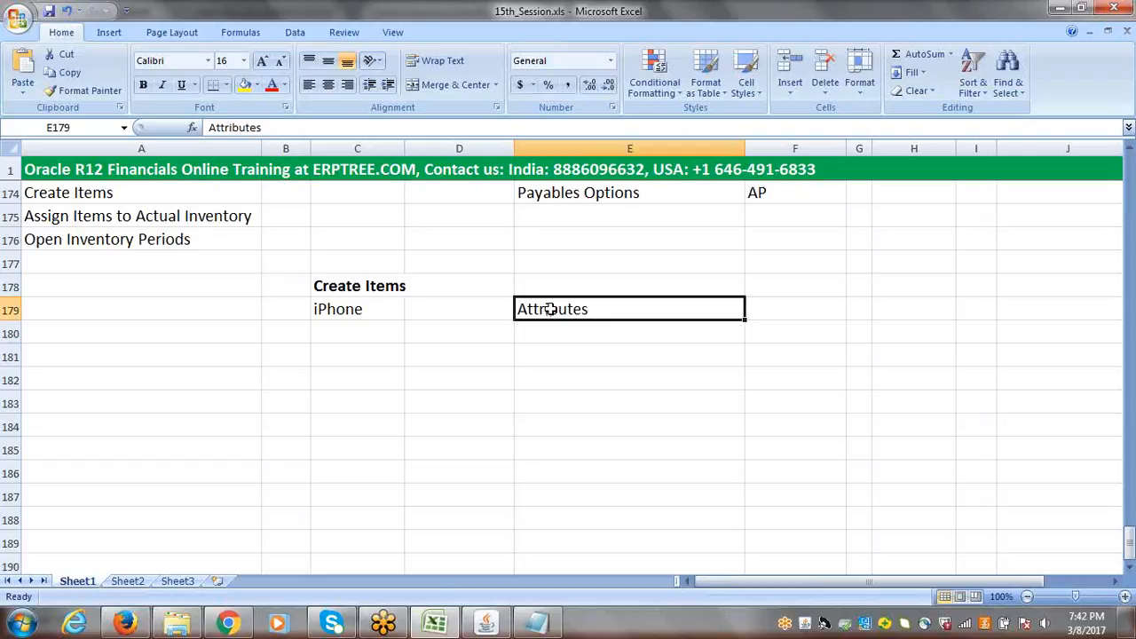
{"action": "key", "text": "Delete"}
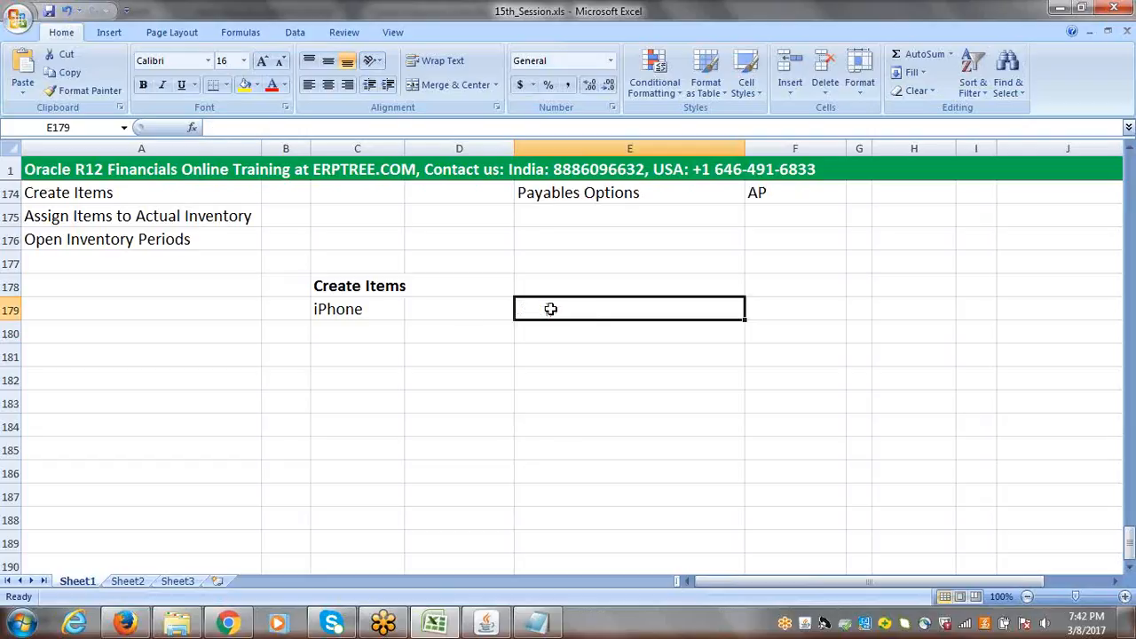
Enter Finished Good in D179 beside the iPhone item
{"action": "left_click", "coordinate": [368, 310]}
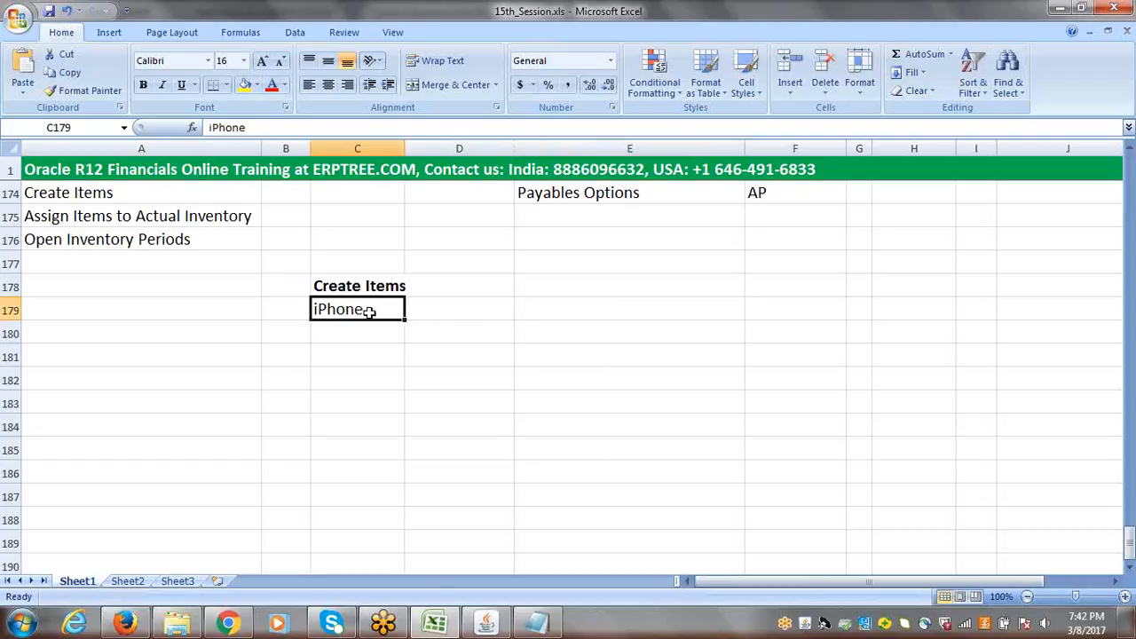
{"action": "key", "text": "Right"}
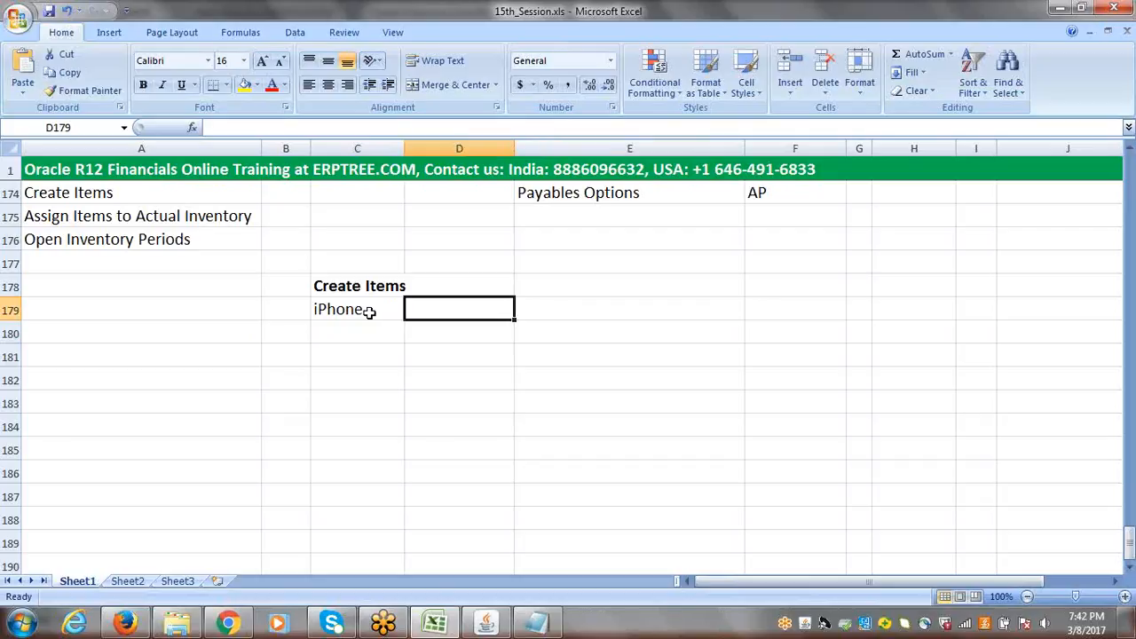
{"action": "type", "text": "Finish"}
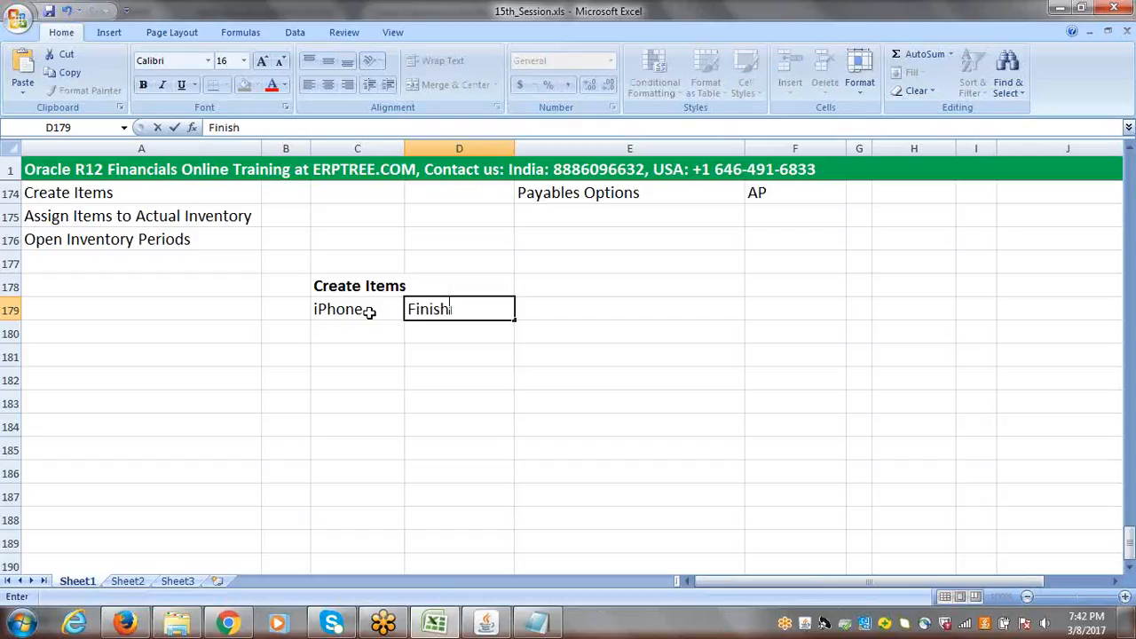
{"action": "type", "text": "ed Good"}
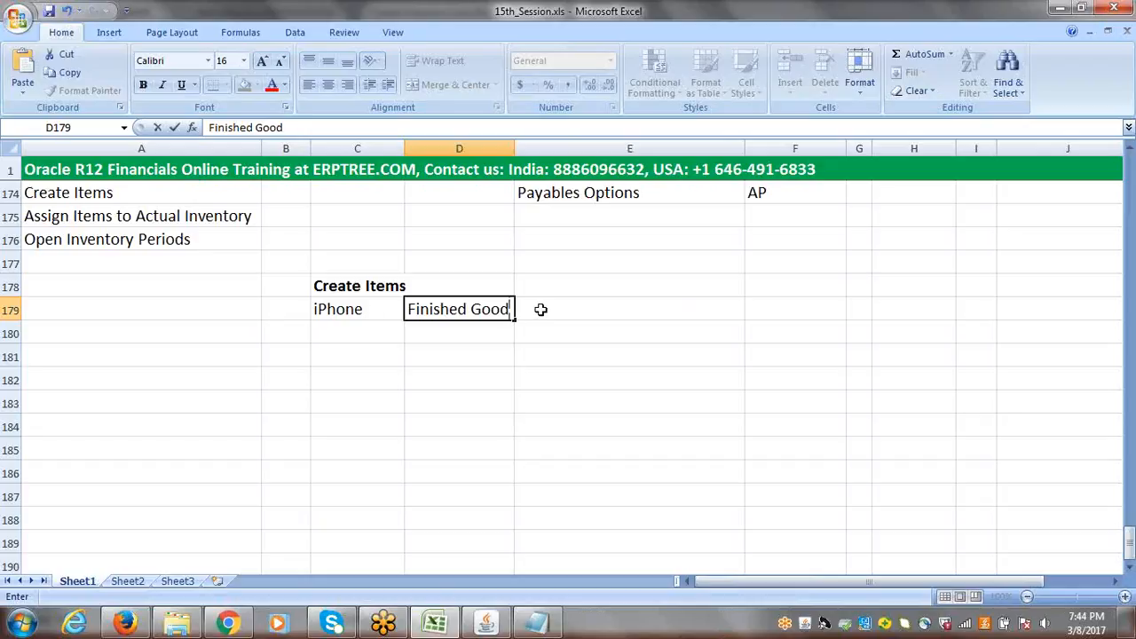
Complete the D179 entry as Finished Good Template and enter Set 20 Attributes in D180
{"action": "type", "text": "Template"}
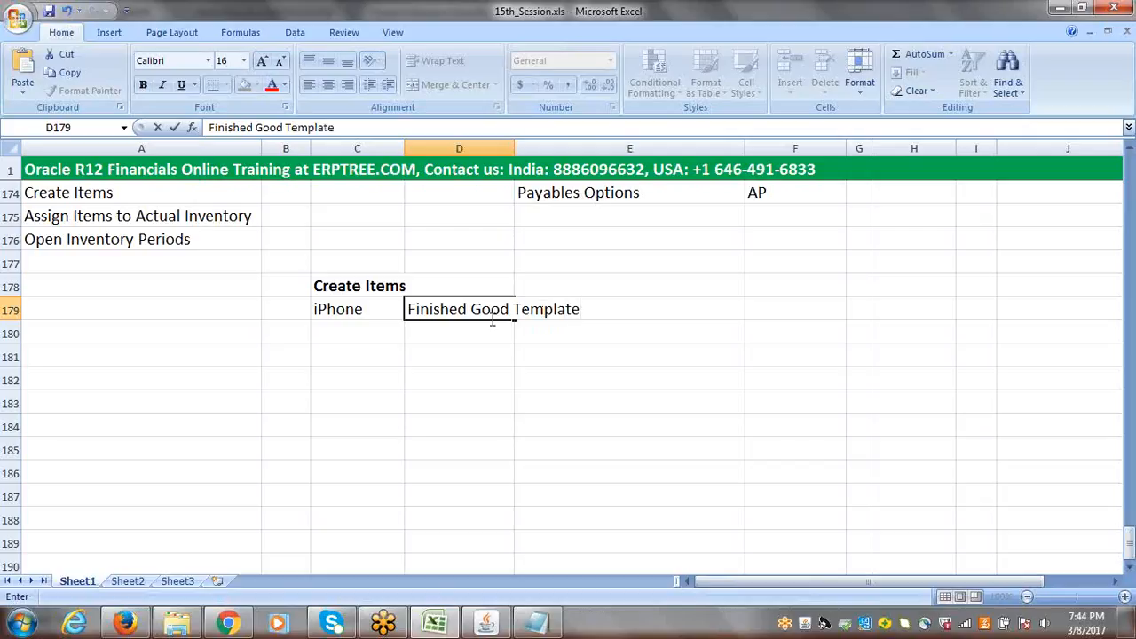
{"action": "left_click", "coordinate": [459, 325]}
{"action": "type", "text": "Set 20 At"}
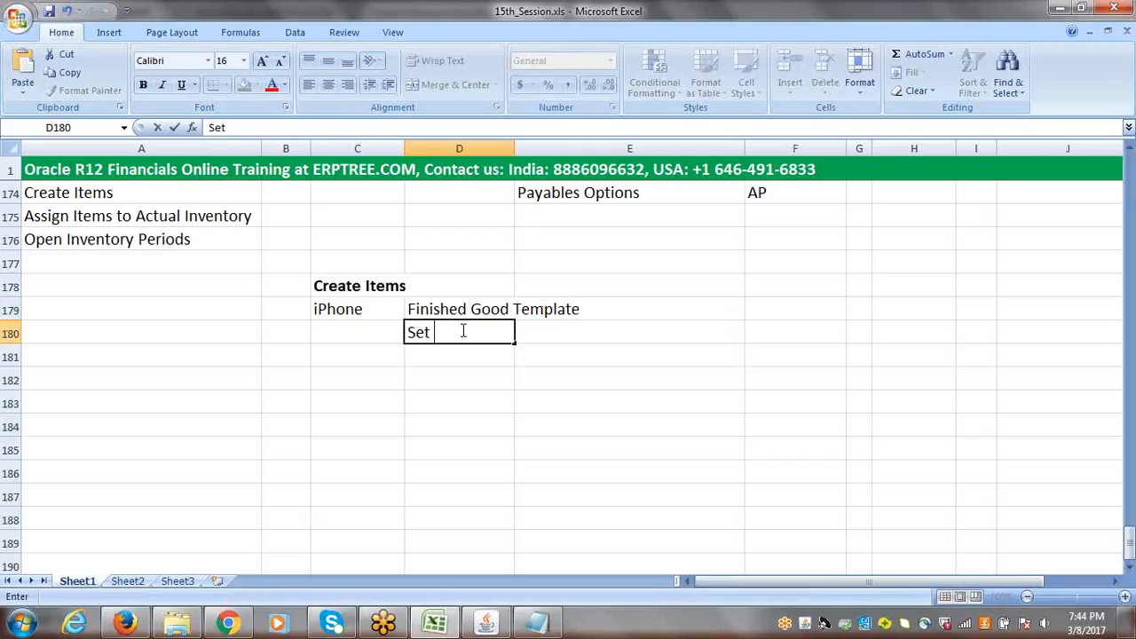
{"action": "type", "text": "tributes"}
{"action": "key", "text": "Tab"}
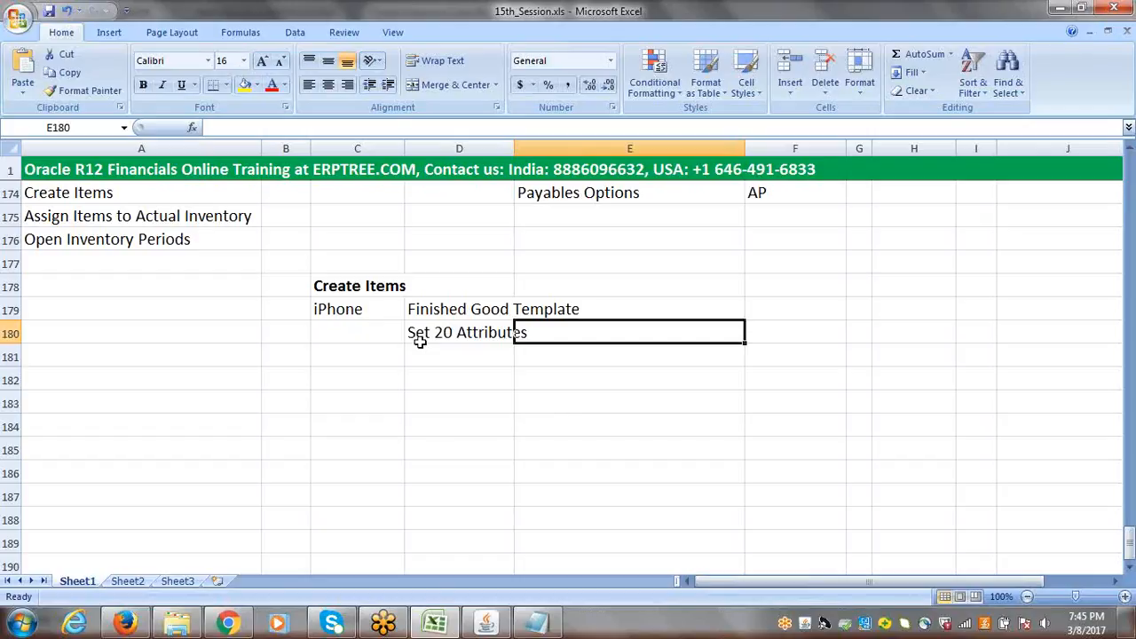
Review the Create Items notes in C178:E180 and the related setup checklist entries in rows 170 to 176
{"action": "left_click", "coordinate": [451, 333]}
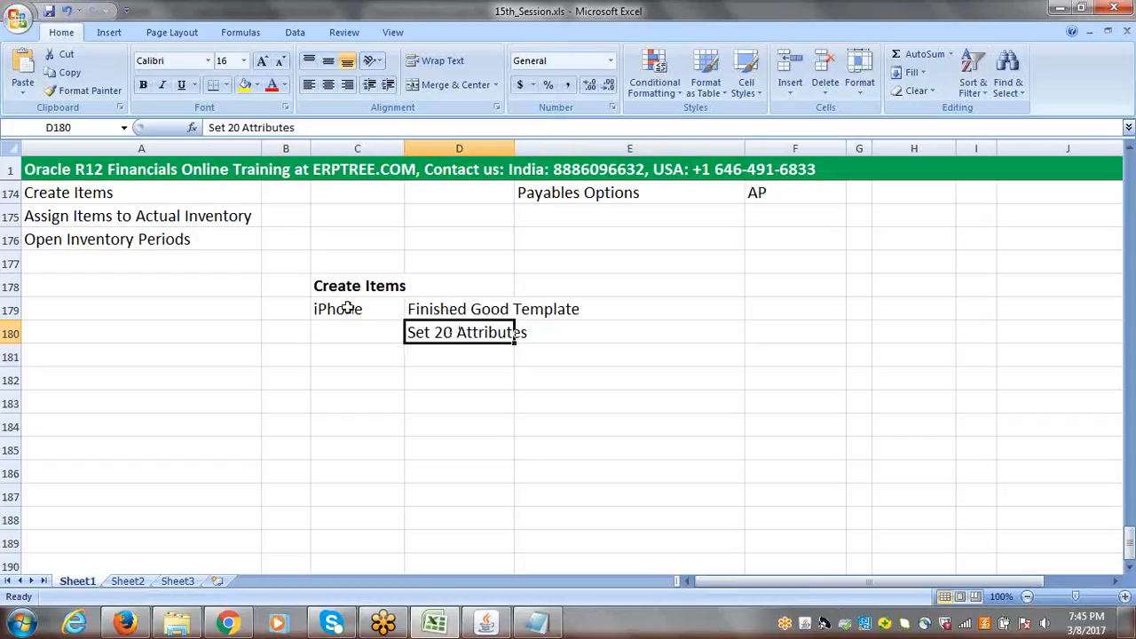
{"action": "left_click", "coordinate": [450, 310]}
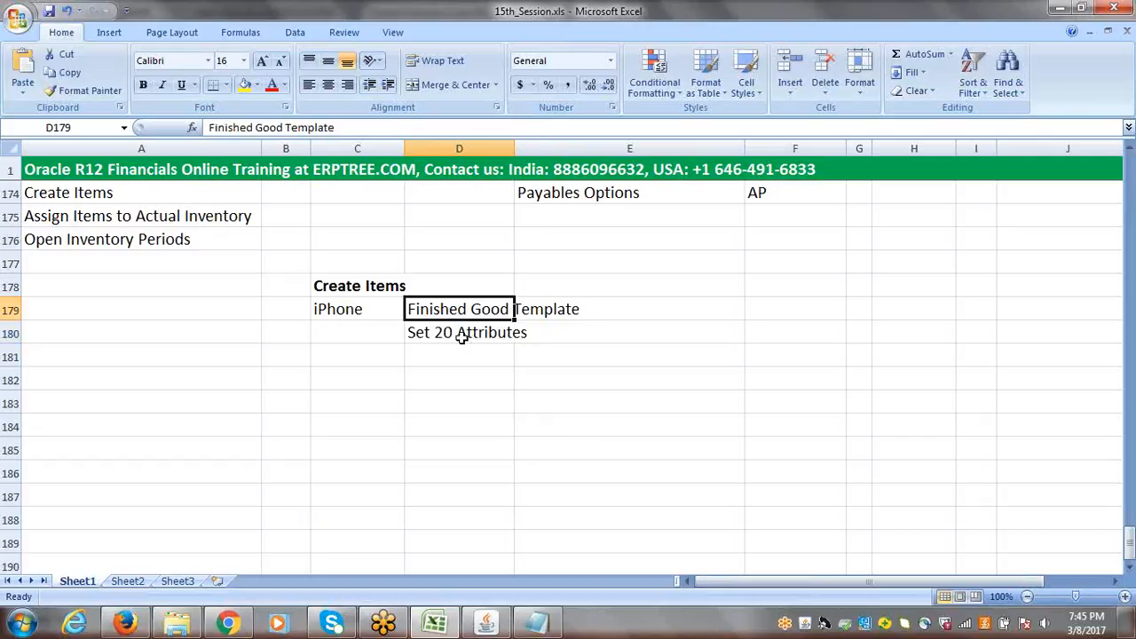
{"action": "left_click", "coordinate": [461, 333]}
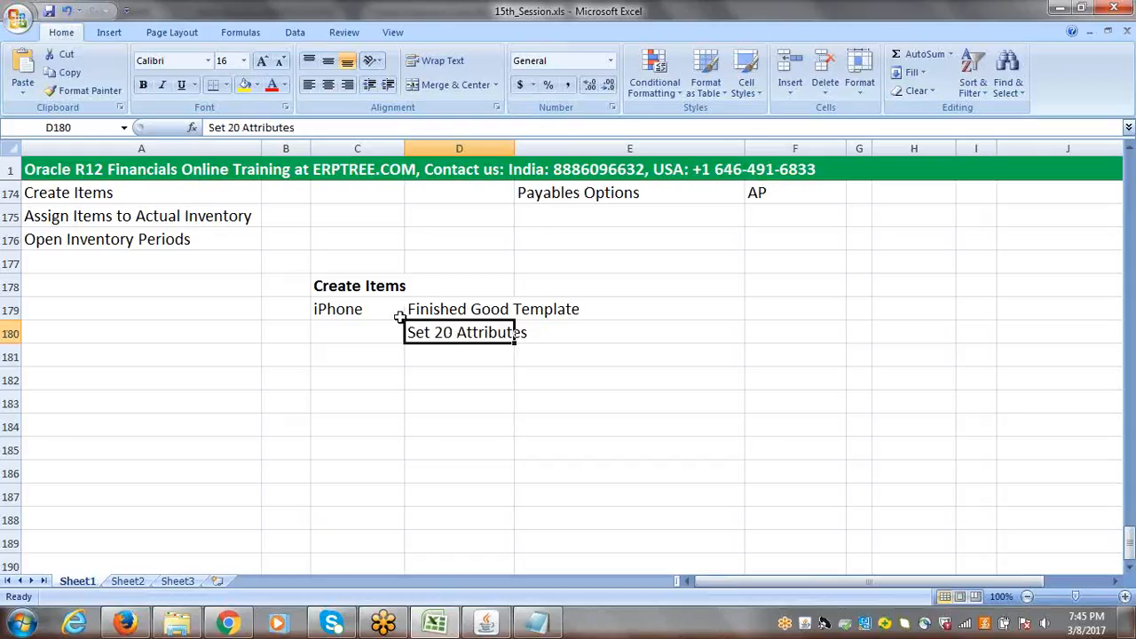
{"action": "left_click", "coordinate": [486, 310]}
{"action": "left_click_drag", "start_coordinate": [486, 310], "coordinate": [342, 309]}
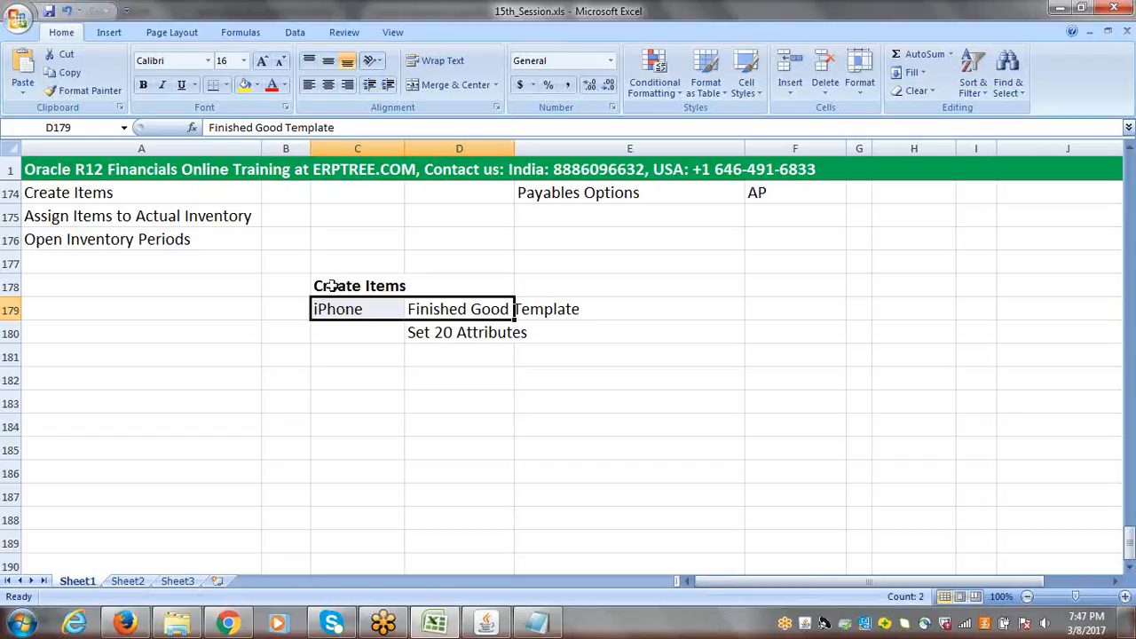
{"action": "left_click_drag", "start_coordinate": [325, 286], "coordinate": [578, 333]}
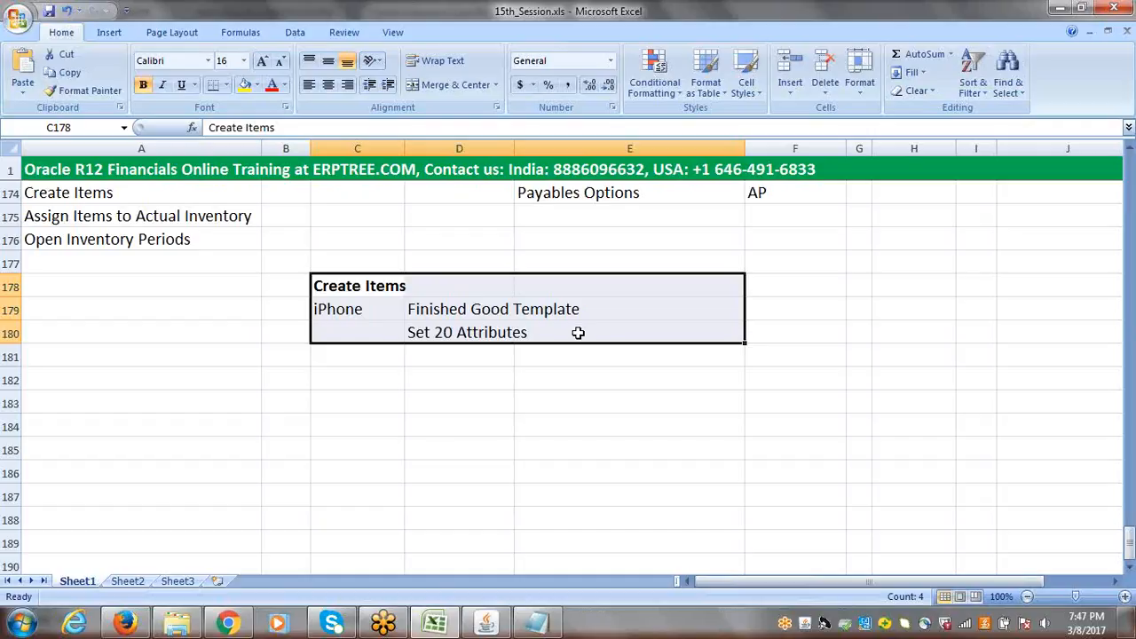
{"action": "left_click", "coordinate": [375, 291]}
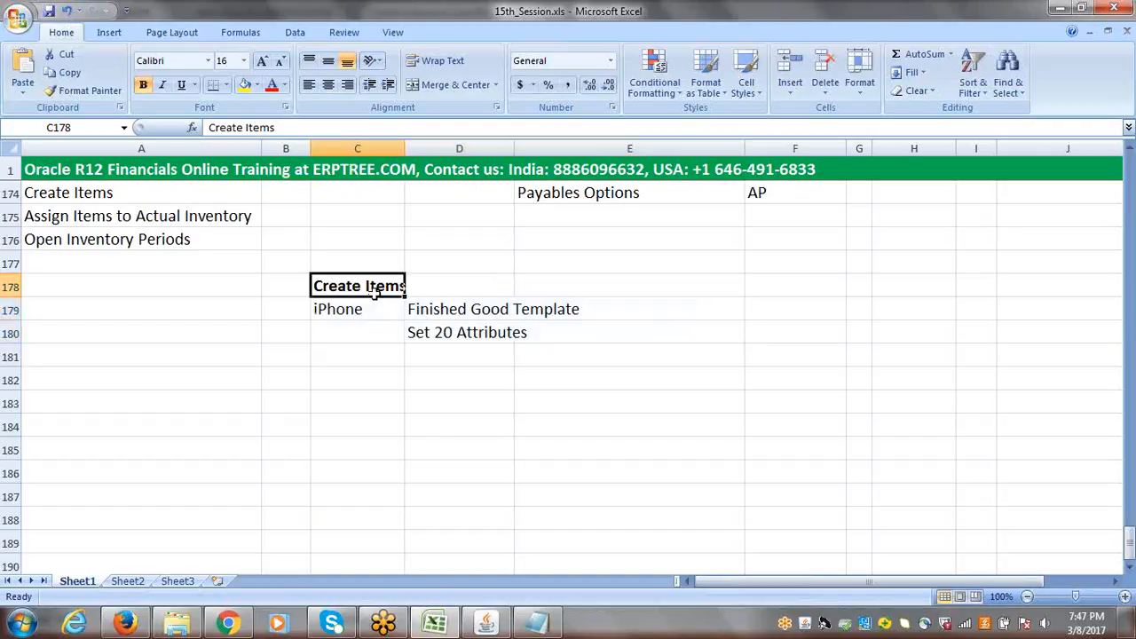
{"action": "left_click", "coordinate": [106, 195]}
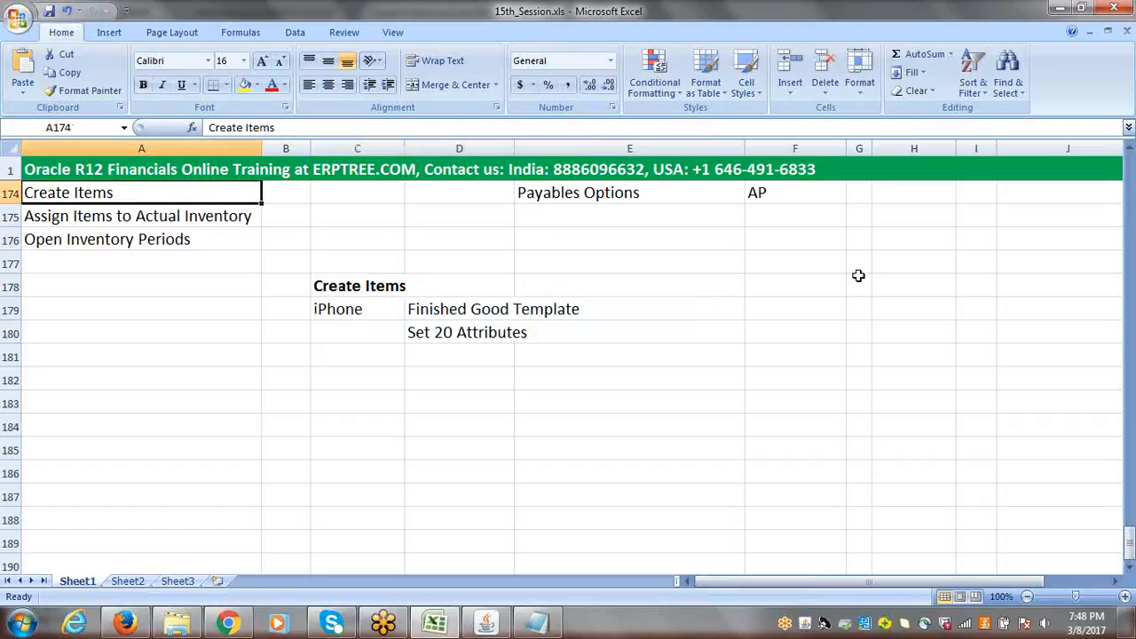
{"action": "left_click", "coordinate": [1130, 153]}
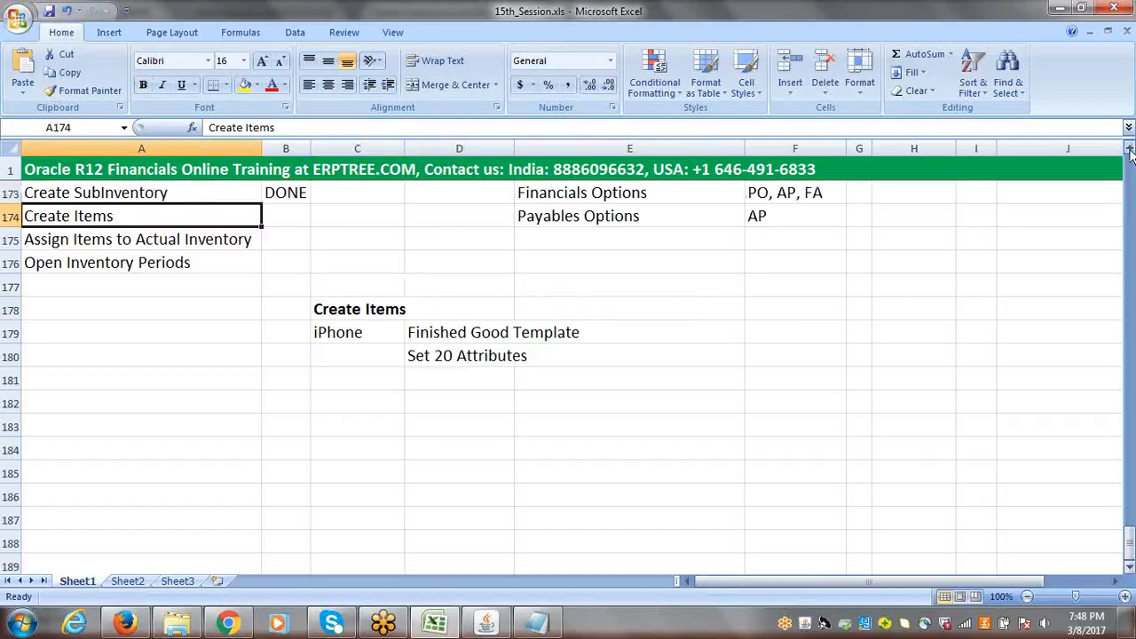
{"action": "left_click", "coordinate": [1130, 153]}
{"action": "left_click", "coordinate": [1130, 152]}
{"action": "left_click", "coordinate": [1130, 153]}
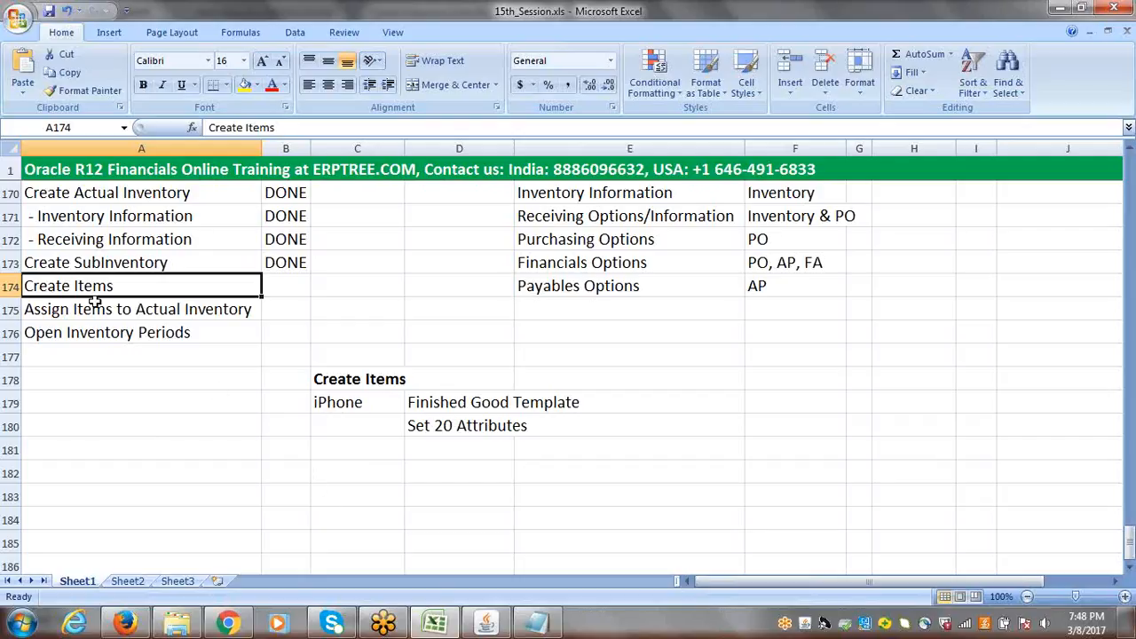
Switch to Oracle Applications, collapse the Inventory Super User navigator tree, and expand the Items branch
{"action": "left_click", "coordinate": [487, 619]}
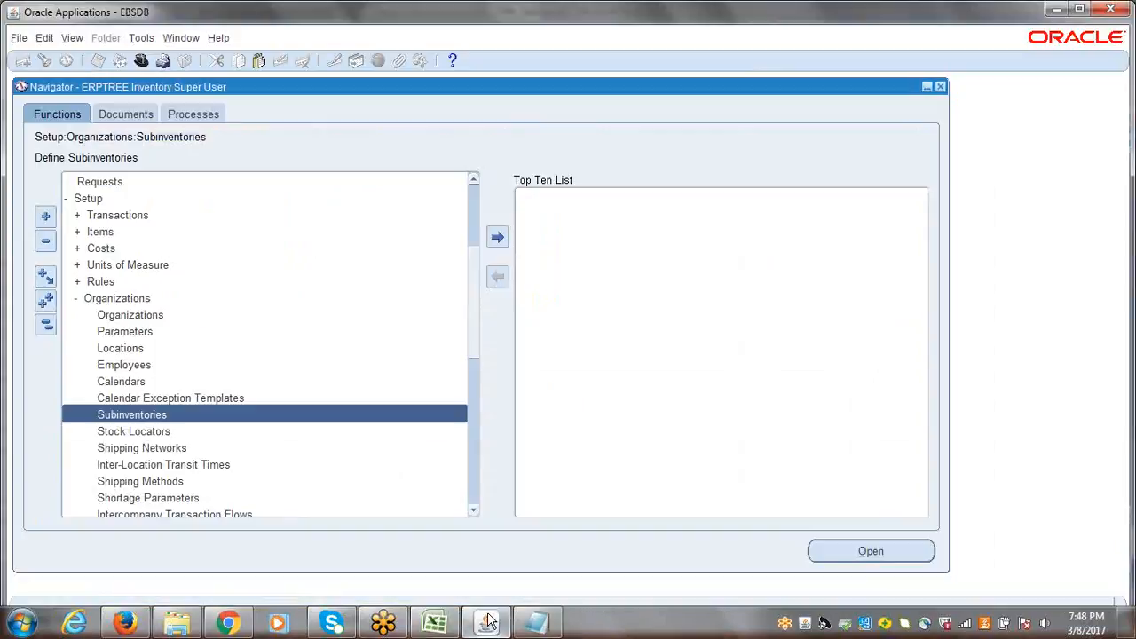
{"action": "left_click", "coordinate": [46, 329]}
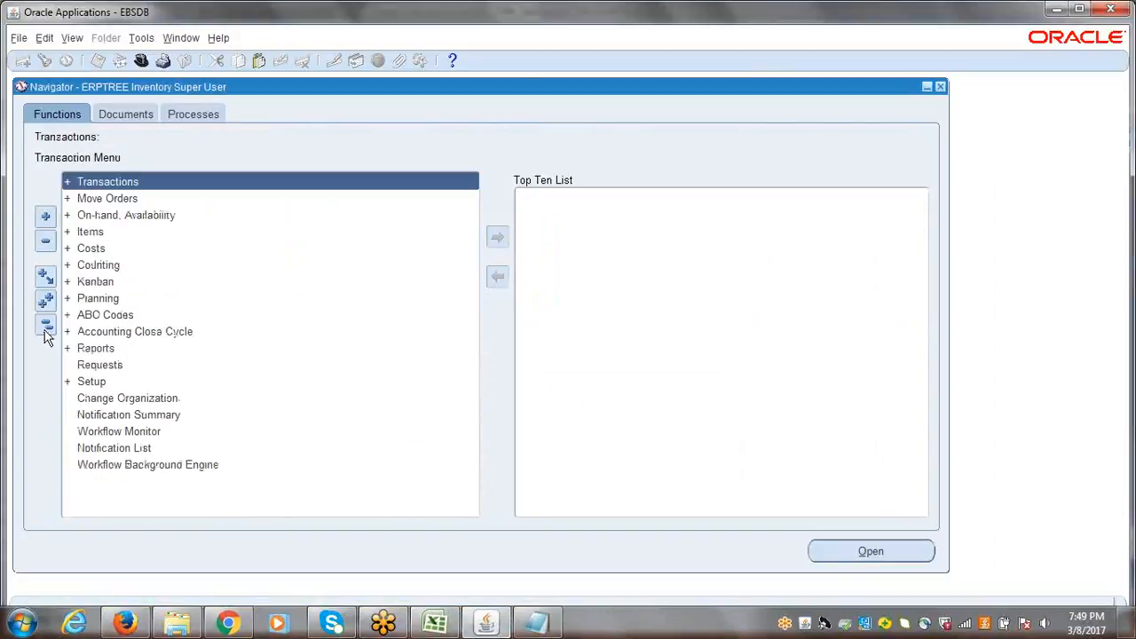
{"action": "left_click", "coordinate": [91, 233]}
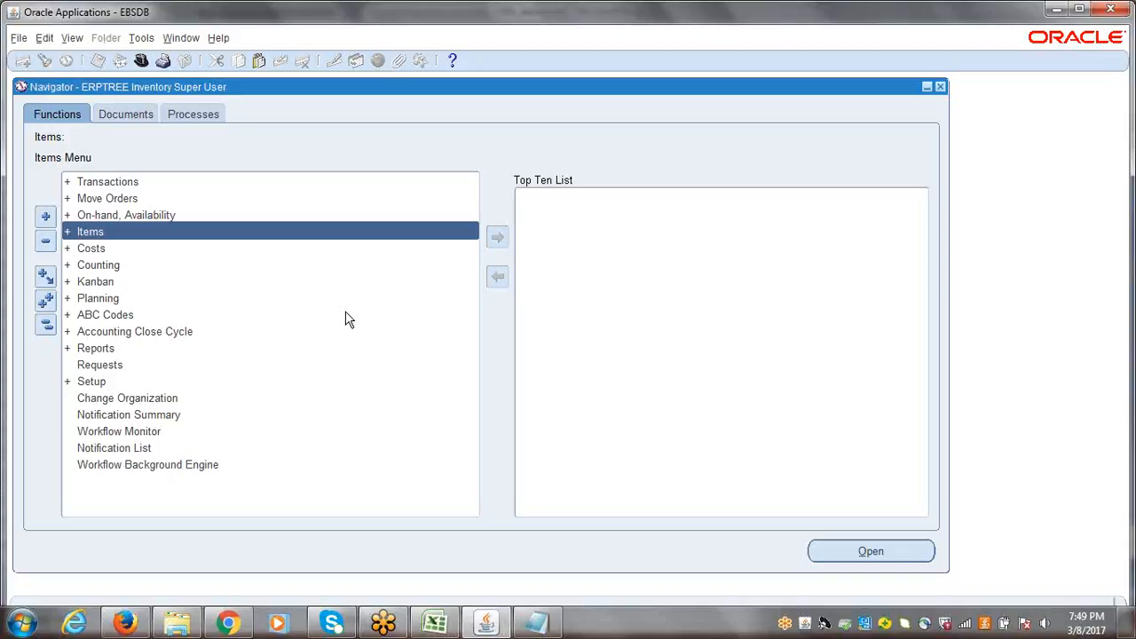
{"action": "key", "text": "Return"}
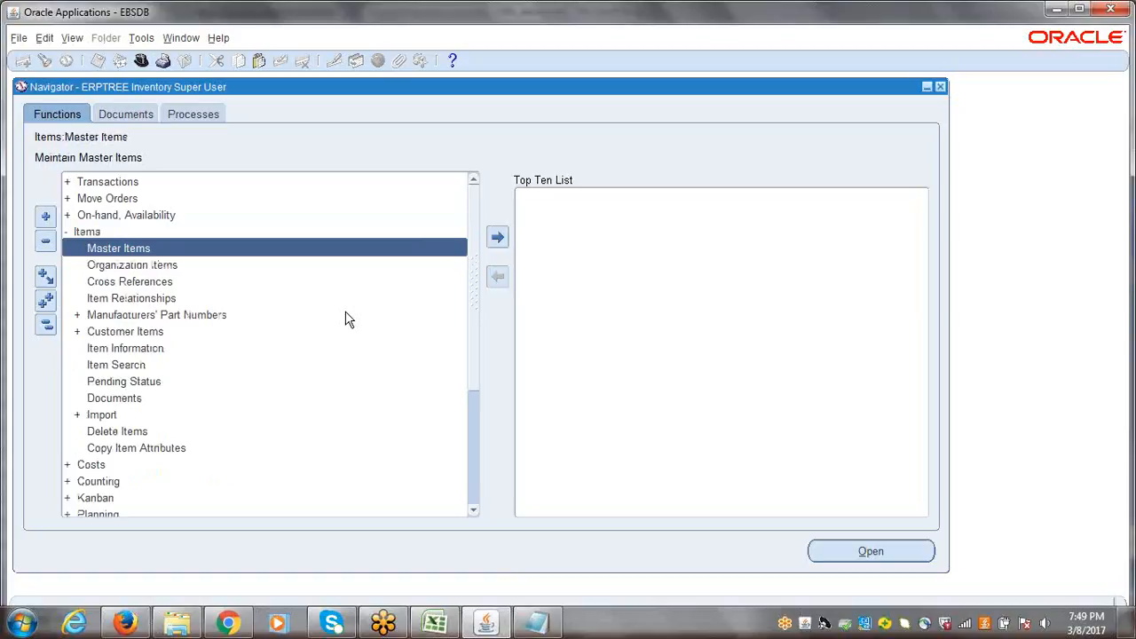
Switch to the 15th_Session.xls workbook and review the Assign Items to Actual Inventory and Create Items entries in column A
{"action": "left_click", "coordinate": [443, 619]}
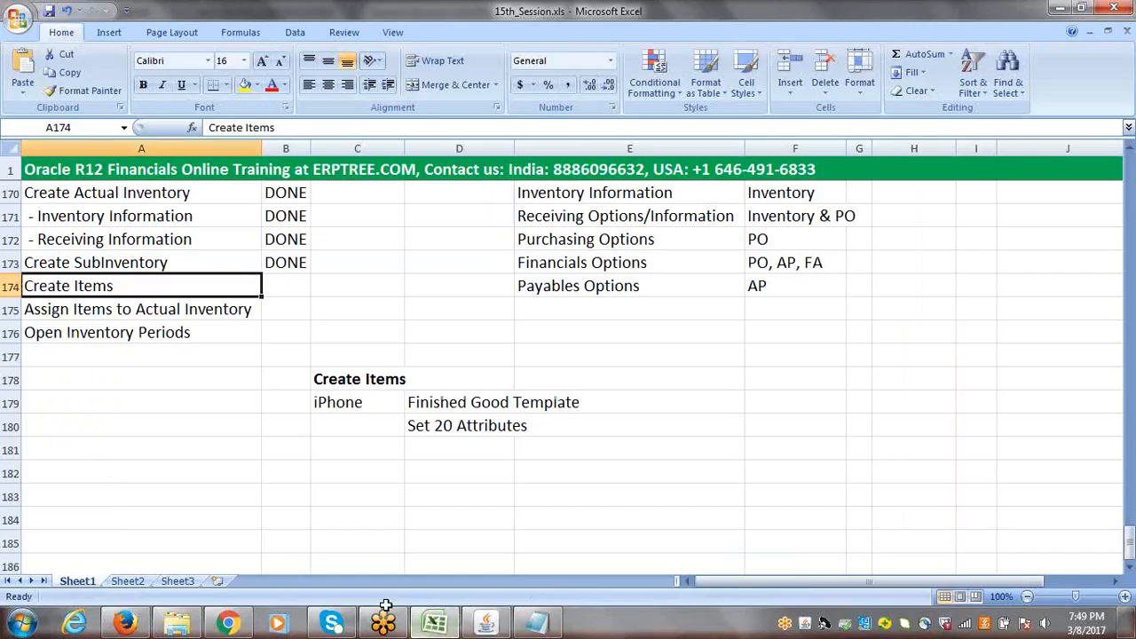
{"action": "left_click", "coordinate": [66, 317]}
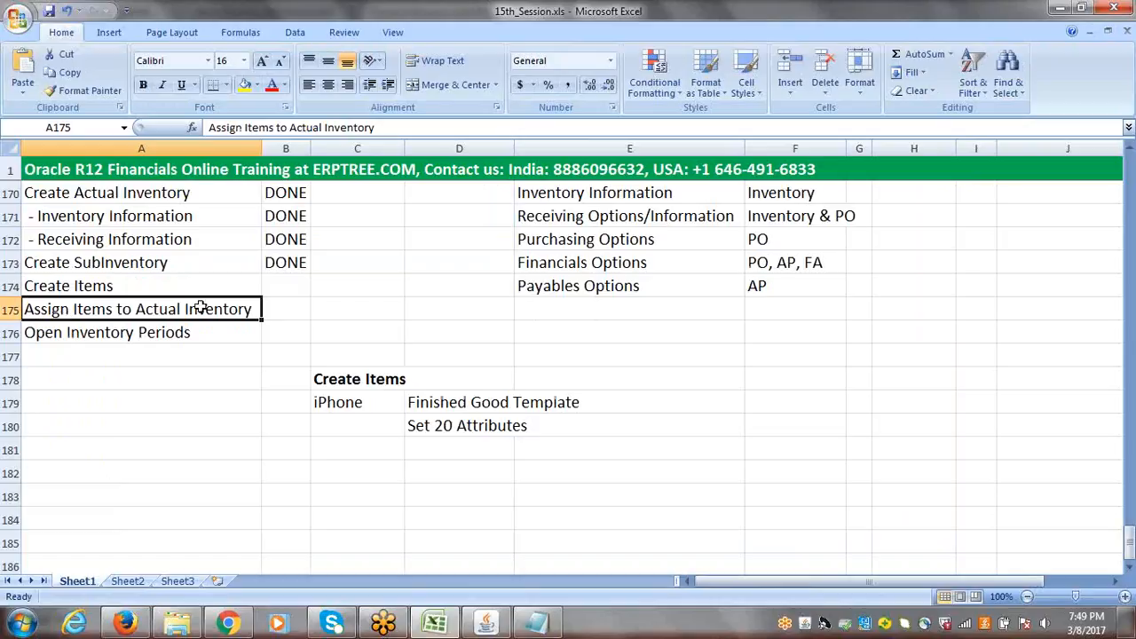
{"action": "left_click", "coordinate": [129, 287]}
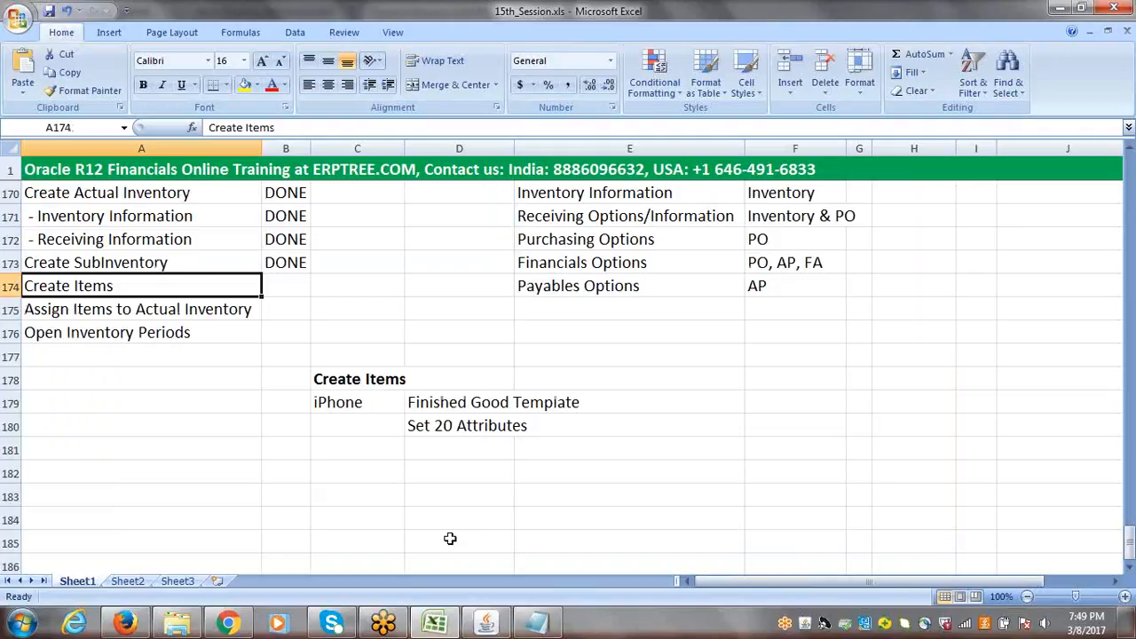
Switch back to Oracle Applications, open the Master Items form, and check which organization it uses
{"action": "left_click", "coordinate": [486, 624]}
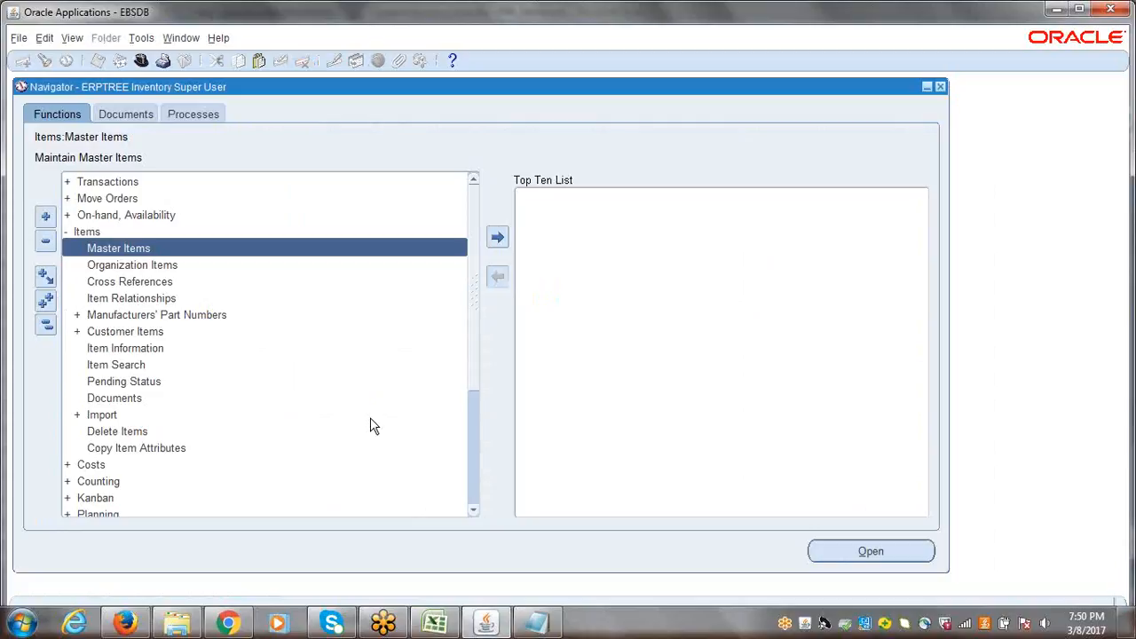
{"action": "double_click", "coordinate": [108, 249]}
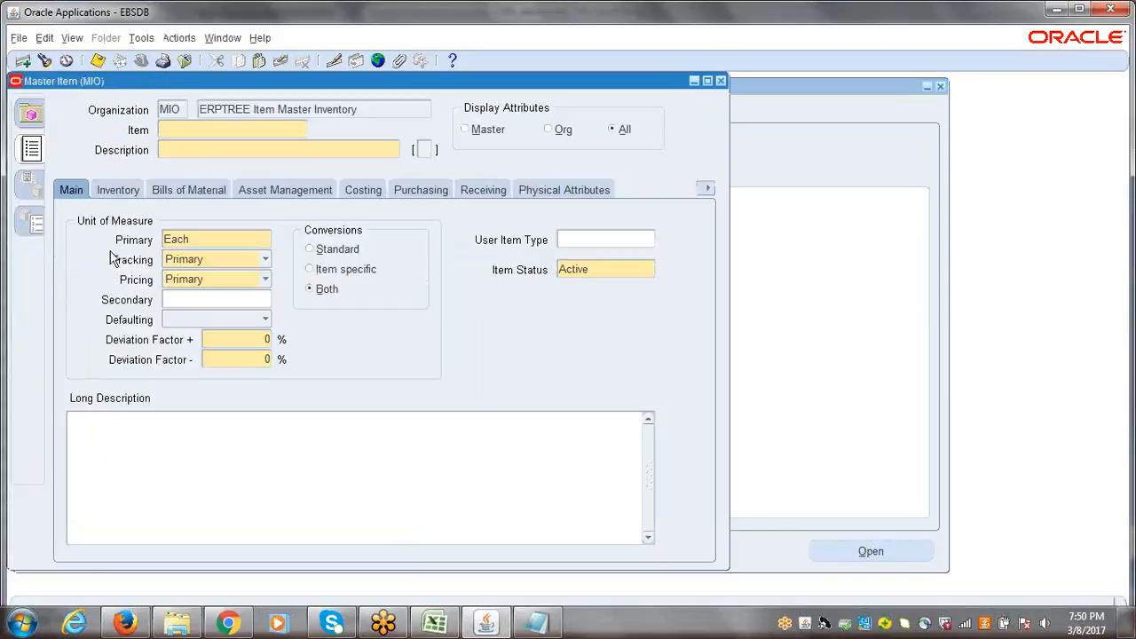
{"action": "left_click", "coordinate": [368, 110]}
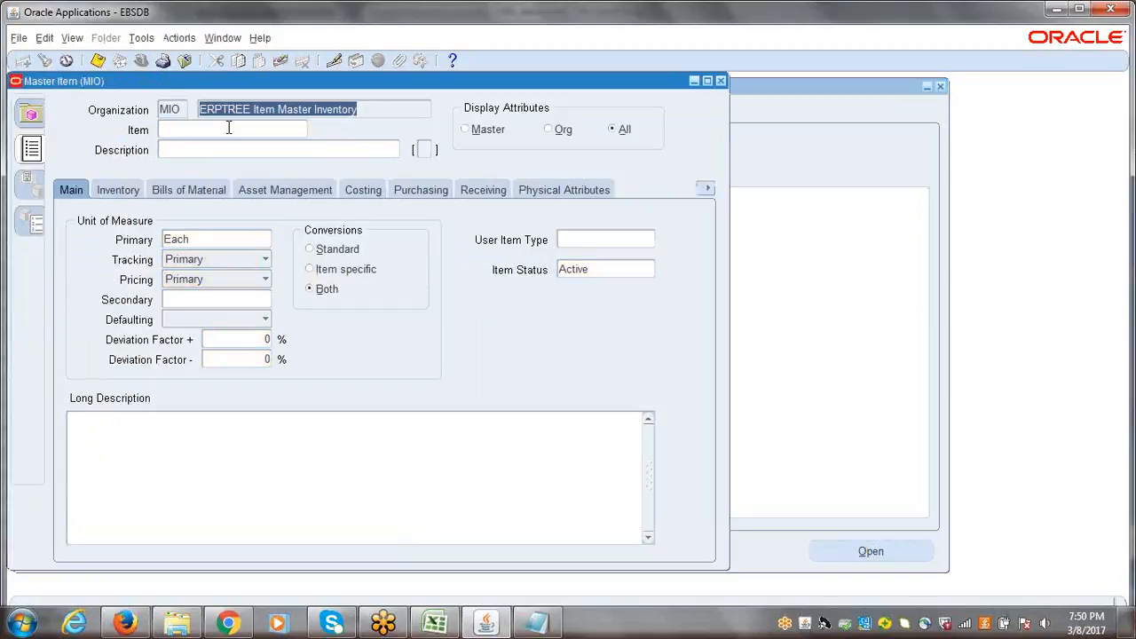
{"action": "left_click", "coordinate": [384, 108]}
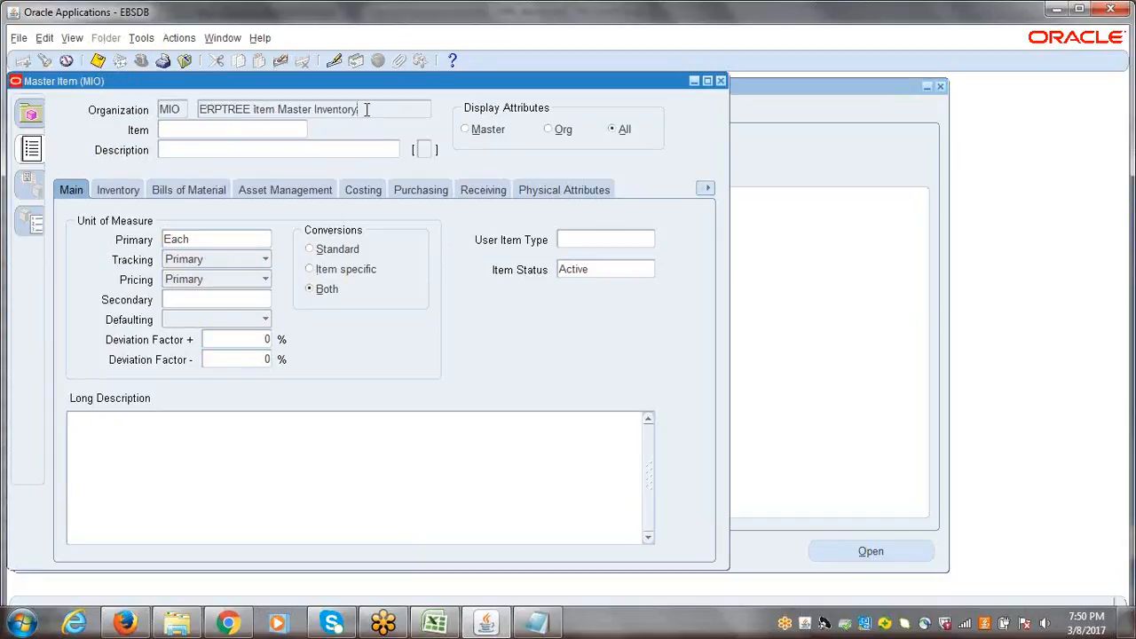
Enter PHONE as the master item's name and description, and close the form without saving
{"action": "left_click", "coordinate": [228, 134]}
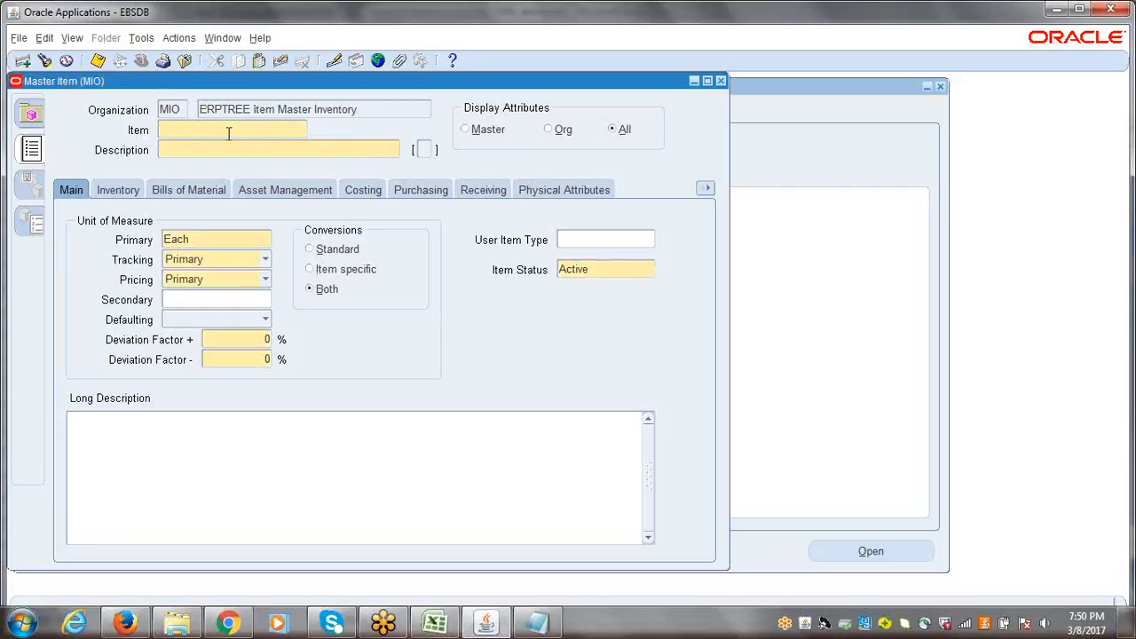
{"action": "type", "text": "PHONE"}
{"action": "key", "text": "Tab"}
{"action": "type", "text": "PHONE"}
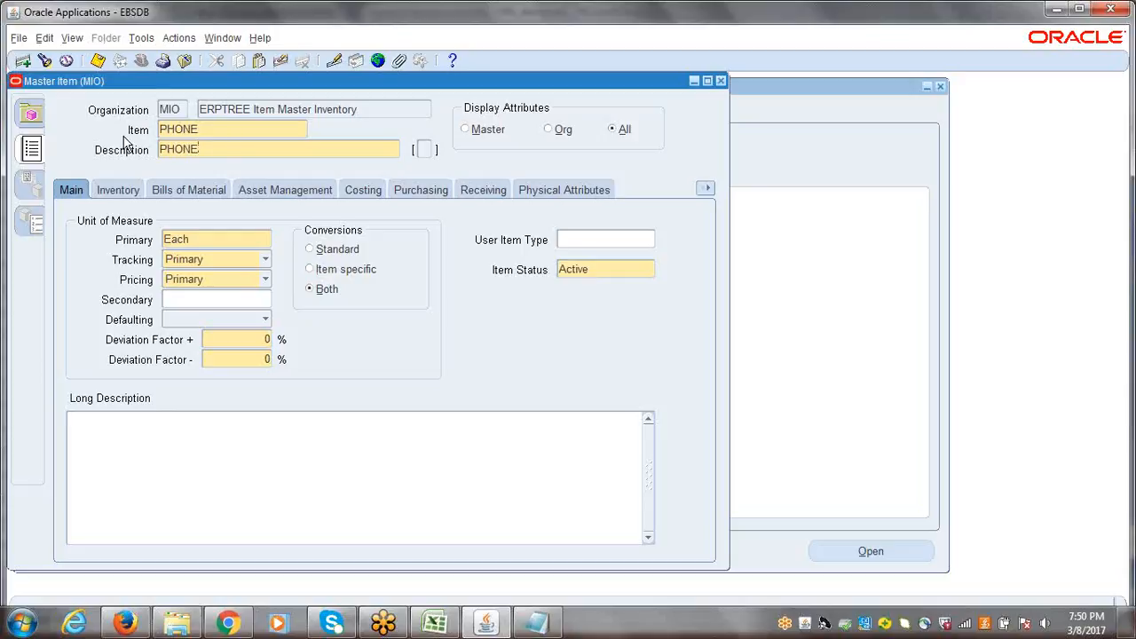
{"action": "double_click", "coordinate": [197, 130]}
{"action": "left_click_drag", "start_coordinate": [202, 135], "coordinate": [153, 129]}
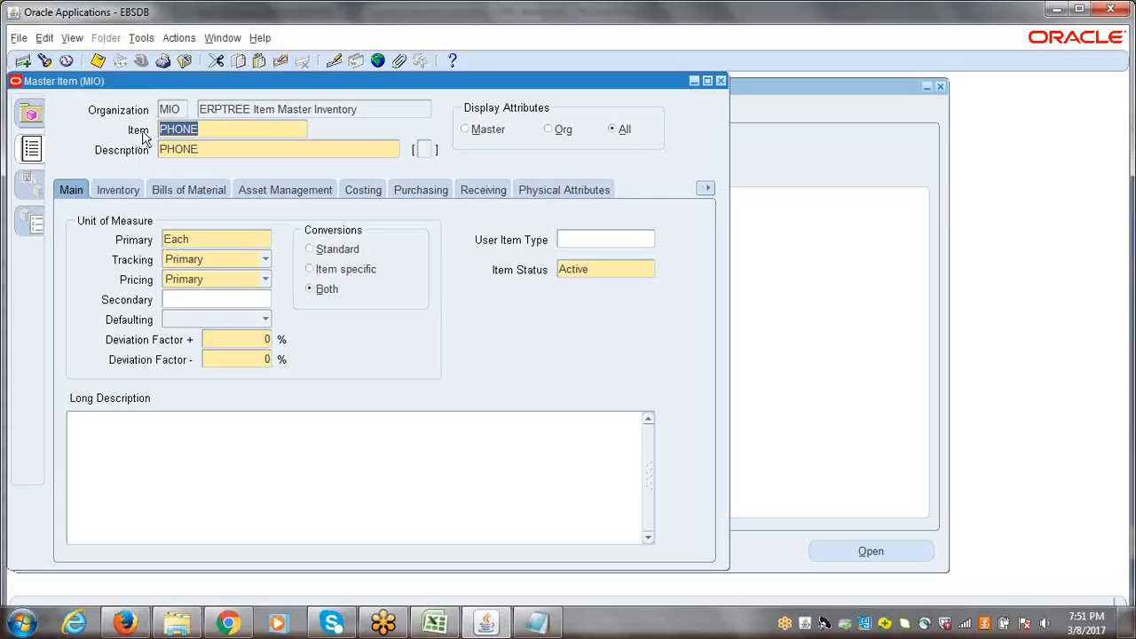
{"action": "left_click", "coordinate": [193, 131]}
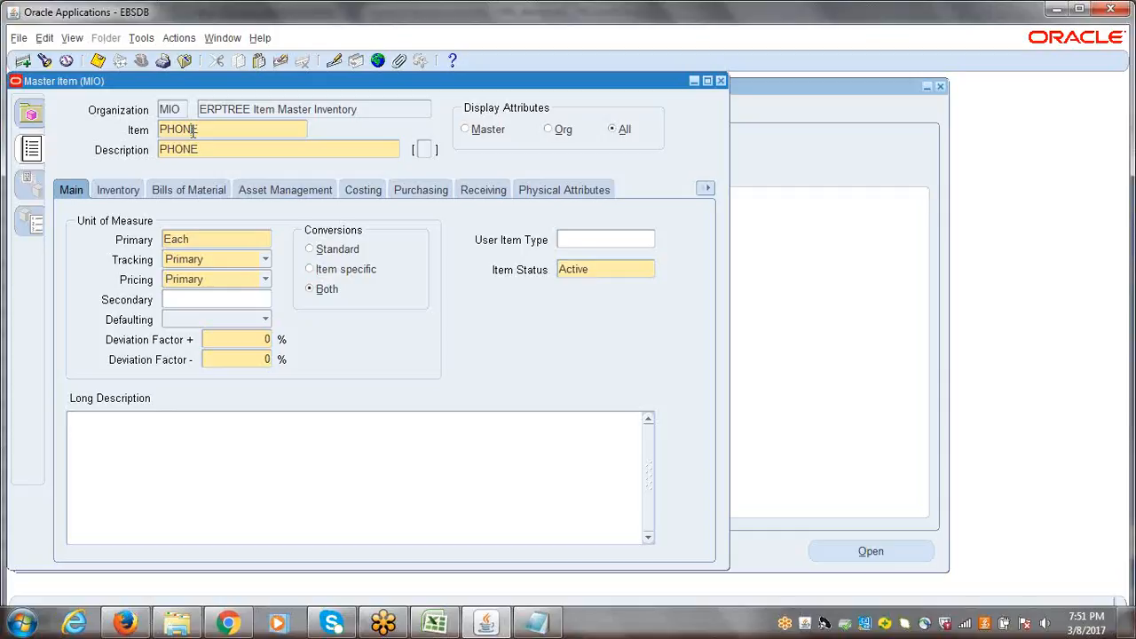
{"action": "left_click", "coordinate": [721, 81]}
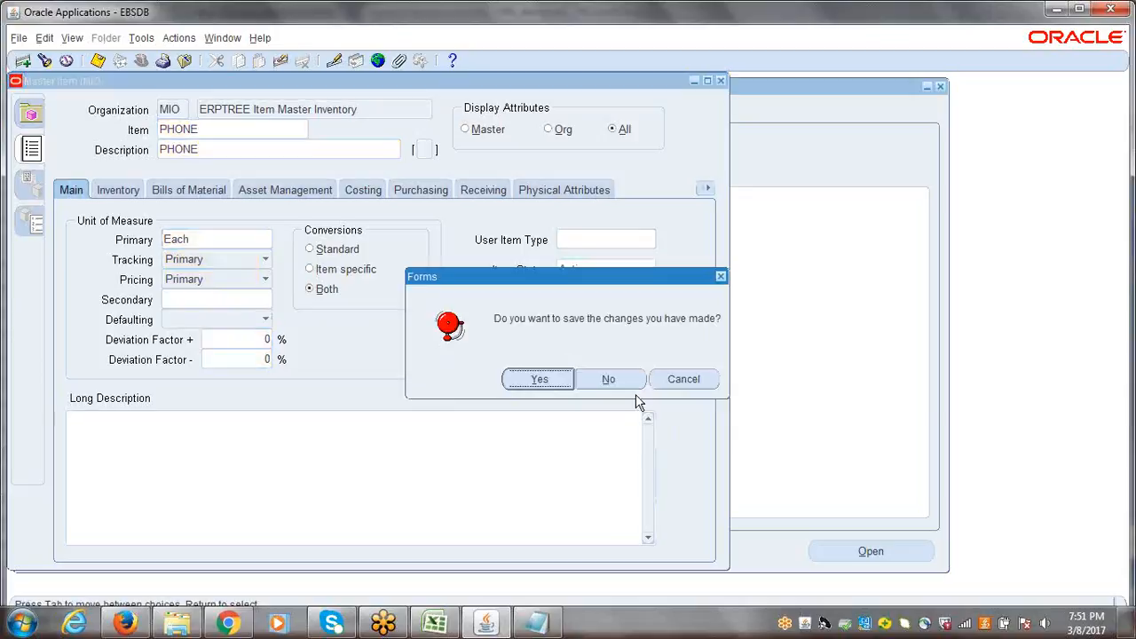
{"action": "left_click", "coordinate": [609, 379]}
Collapse the navigator tree and switch to the ERPTREE Human Resources Super User responsibility
{"action": "left_click", "coordinate": [47, 329]}
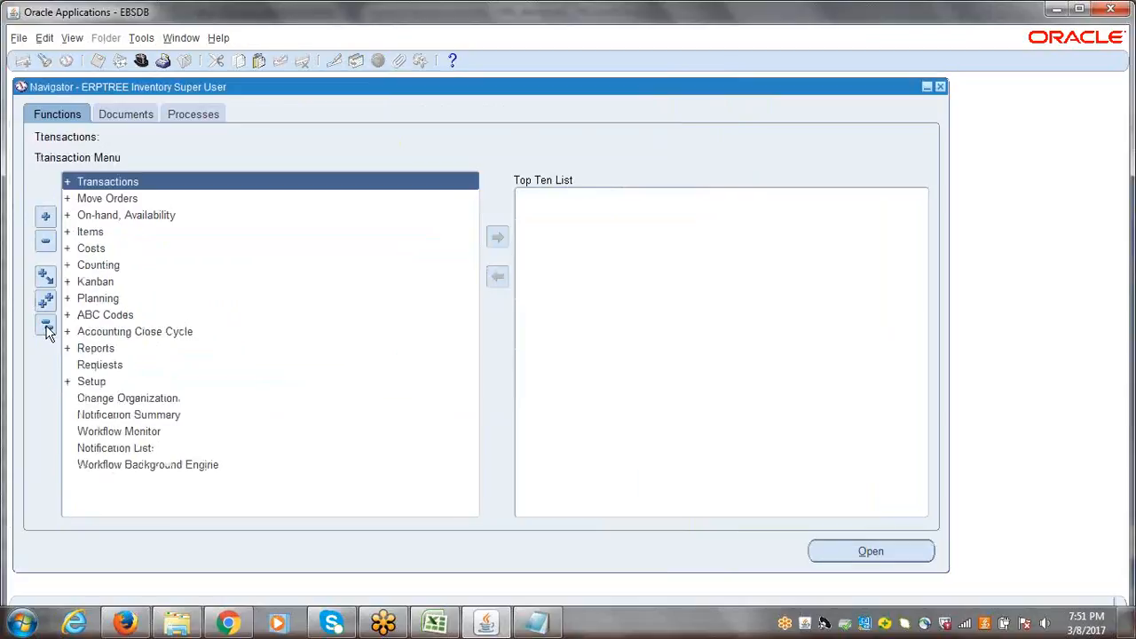
{"action": "left_click", "coordinate": [141, 60]}
{"action": "double_click", "coordinate": [129, 341]}
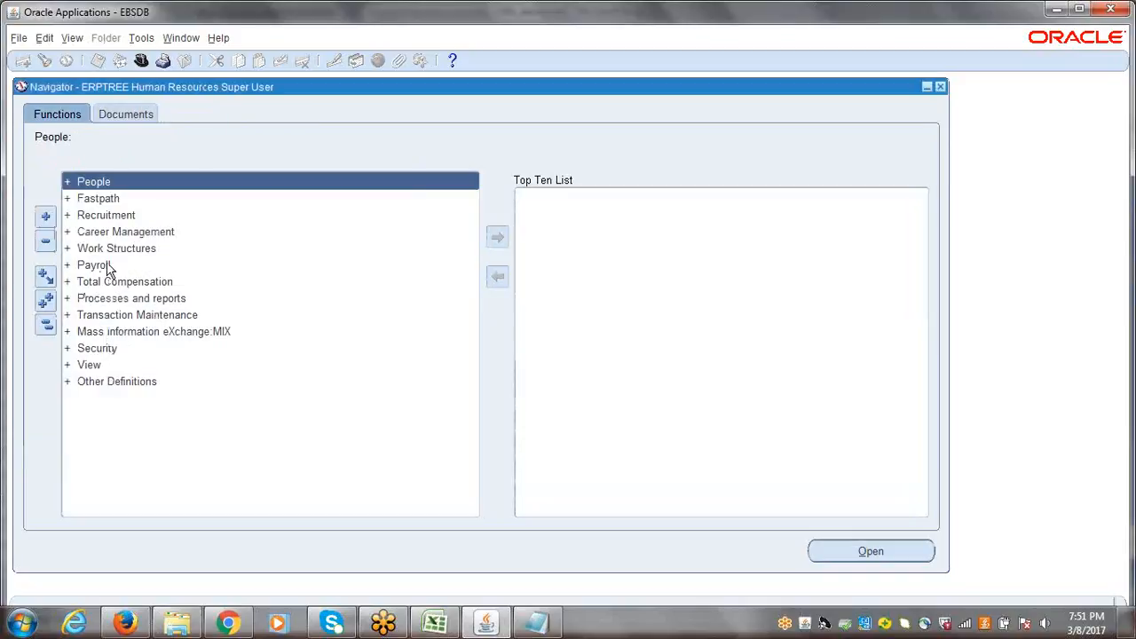
Open the Job Description form under Work Structures and start a new job record
{"action": "double_click", "coordinate": [89, 250]}
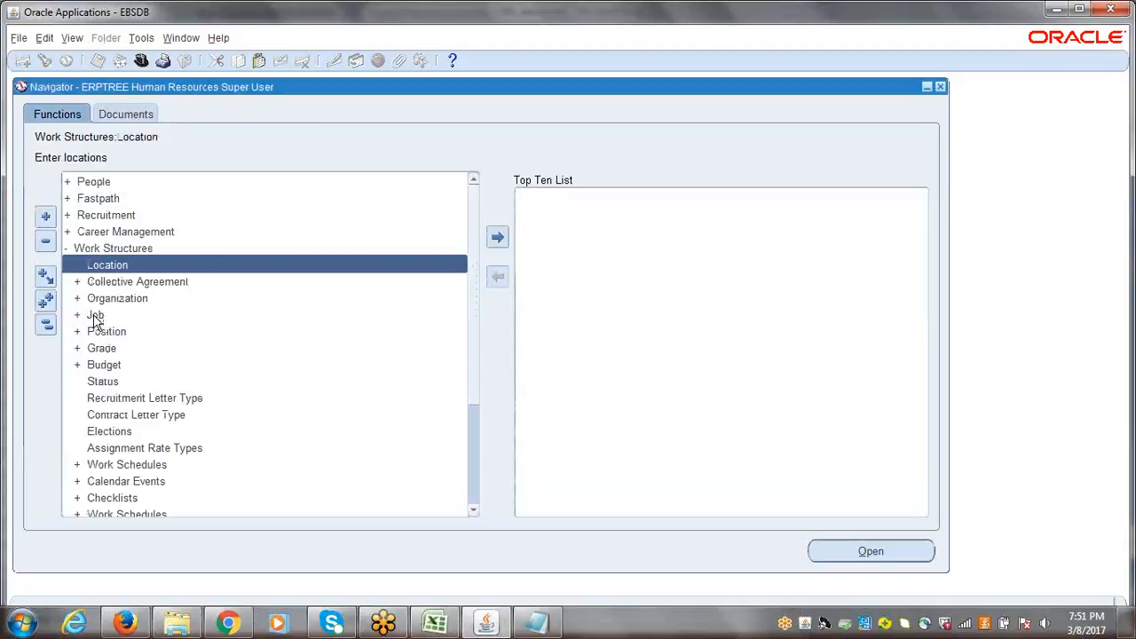
{"action": "double_click", "coordinate": [93, 315]}
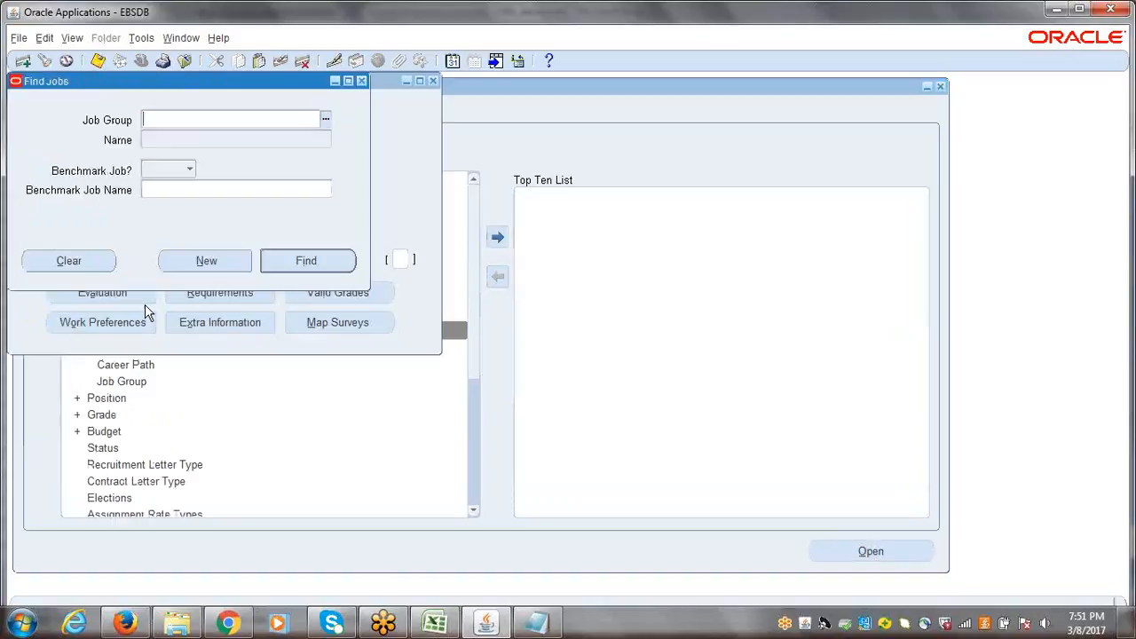
{"action": "left_click", "coordinate": [187, 263]}
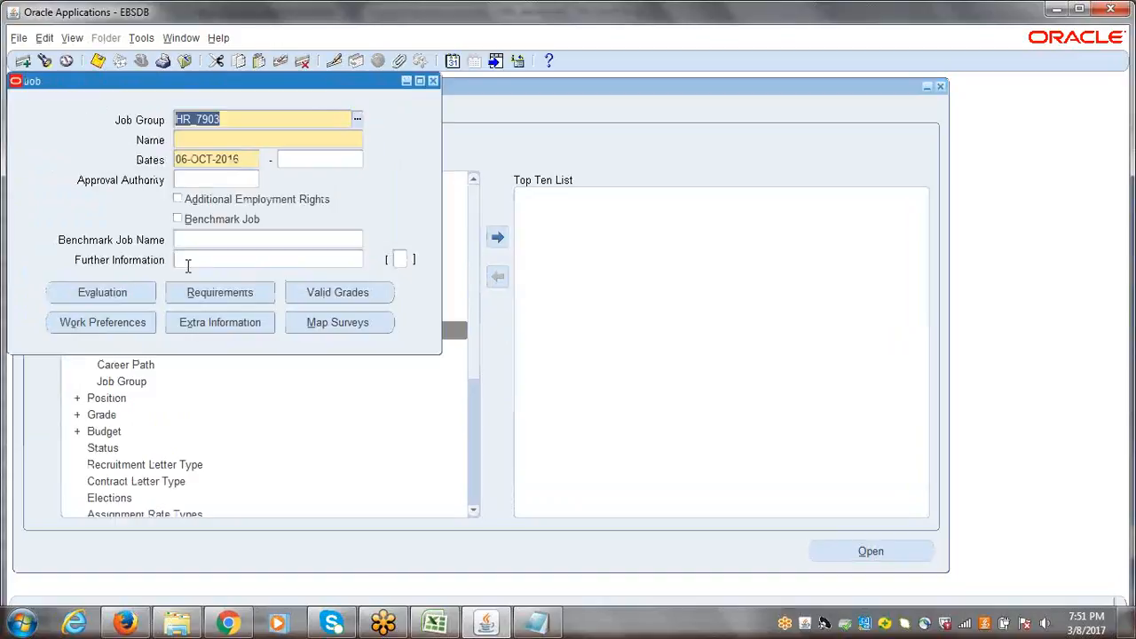
Try job code LKJN and job name LDJLF in the Job Flexfield, cancel the entry, and close the Job form
{"action": "left_click", "coordinate": [208, 140]}
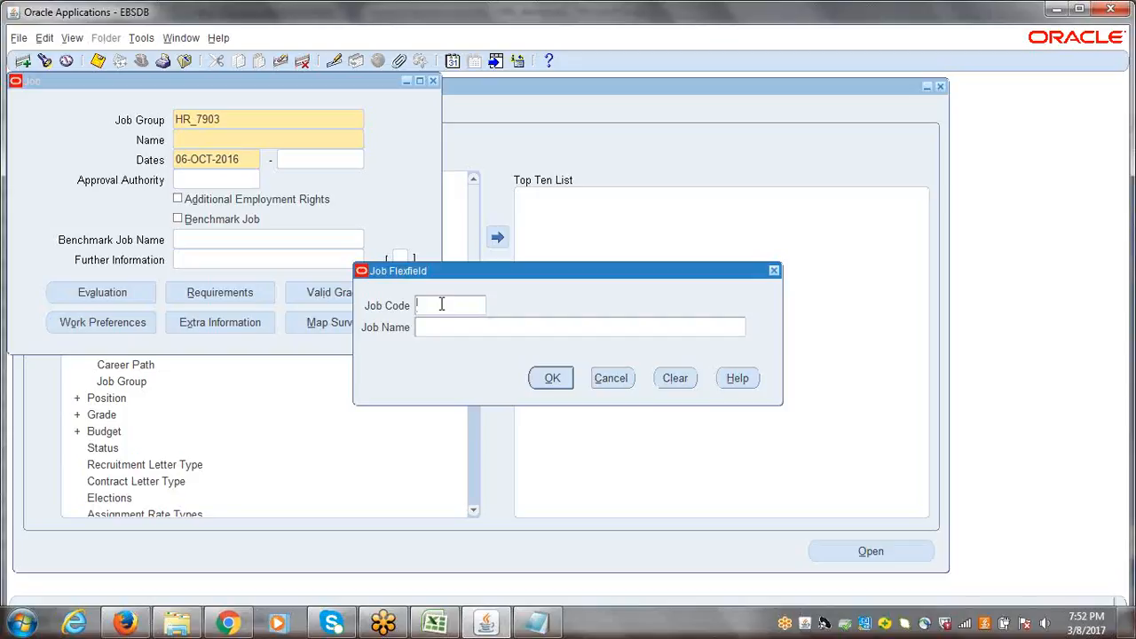
{"action": "type", "text": "LKJN"}
{"action": "key", "text": "Tab"}
{"action": "type", "text": "LDJLF"}
{"action": "left_click", "coordinate": [616, 379]}
{"action": "left_click", "coordinate": [433, 81]}
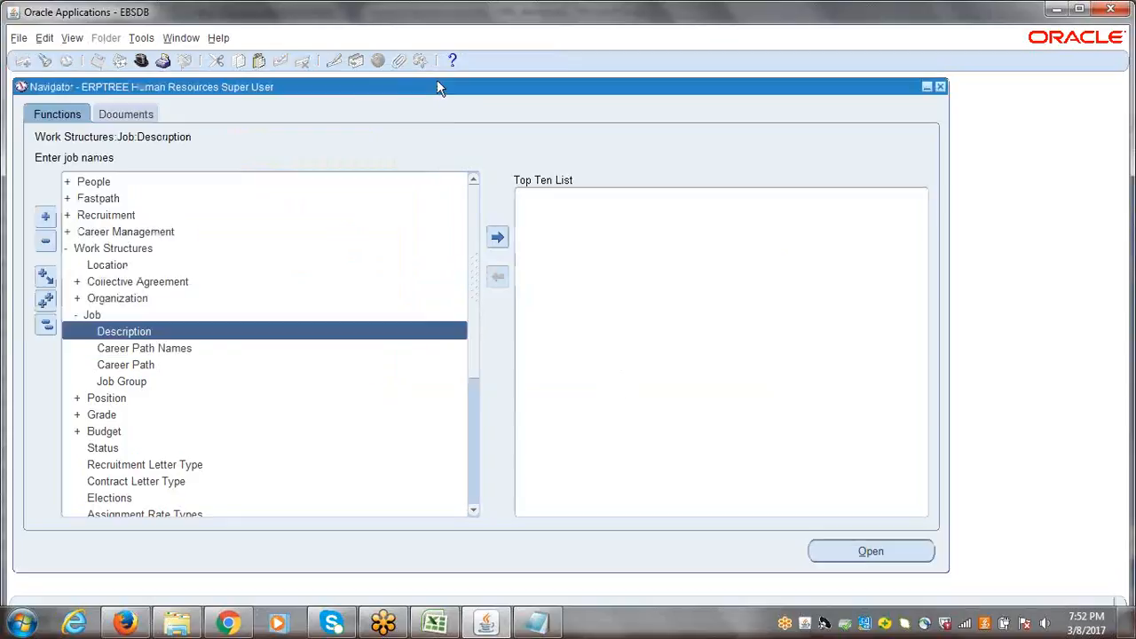
Collapse the navigator tree and switch to the ERPTREE Inventory Super User responsibility
{"action": "left_click", "coordinate": [47, 328]}
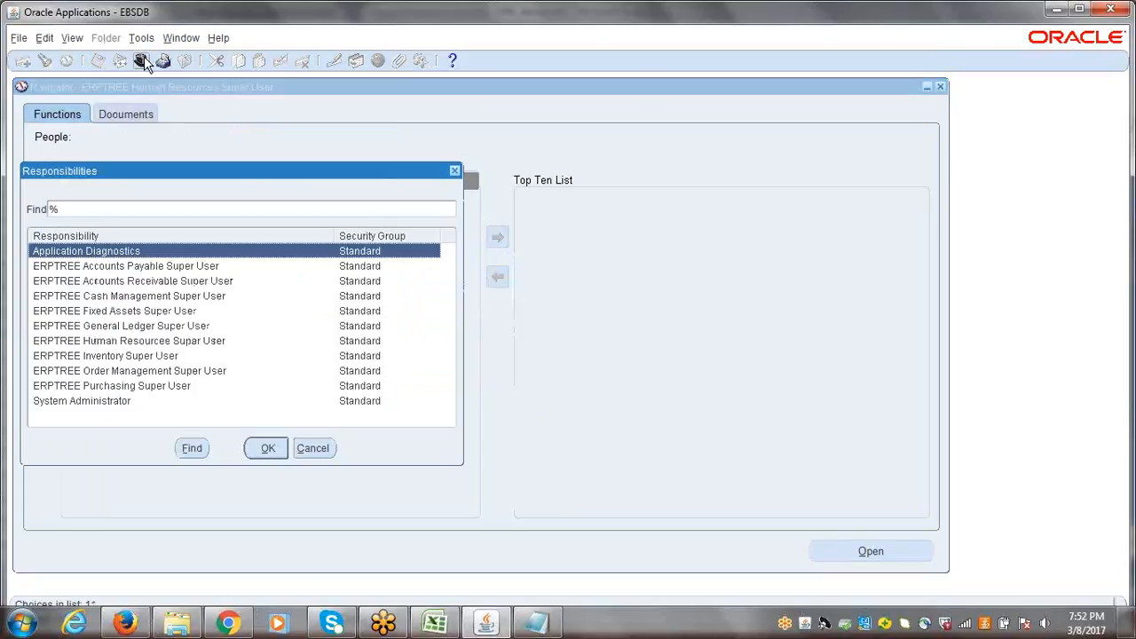
{"action": "left_click", "coordinate": [141, 60]}
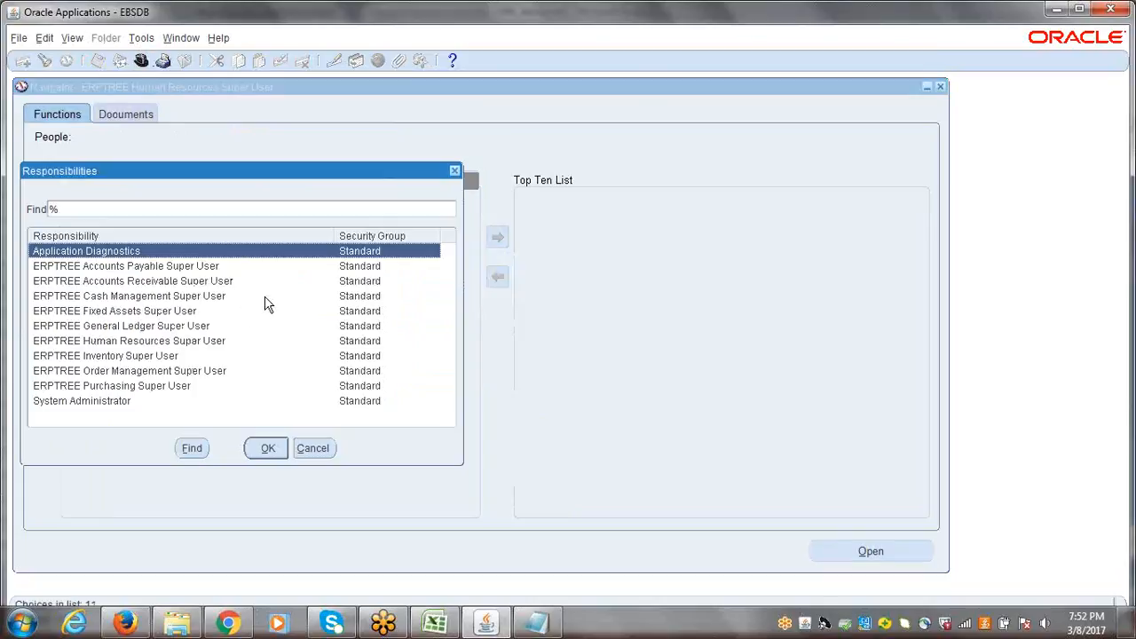
{"action": "left_click", "coordinate": [104, 360]}
{"action": "double_click", "coordinate": [104, 362]}
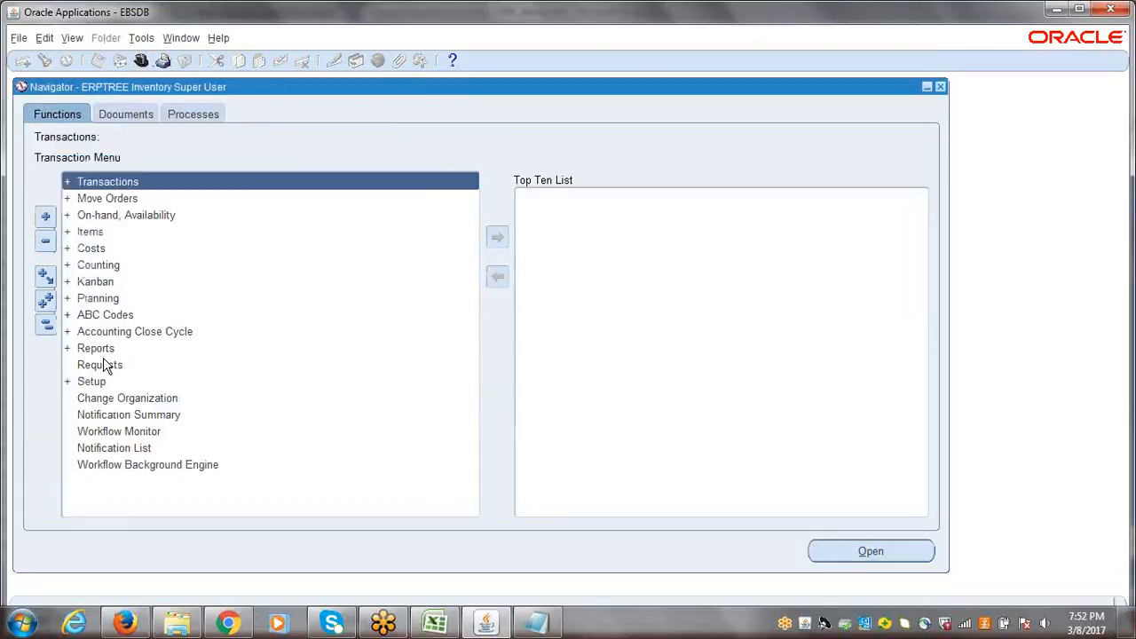
{"action": "left_click", "coordinate": [47, 328]}
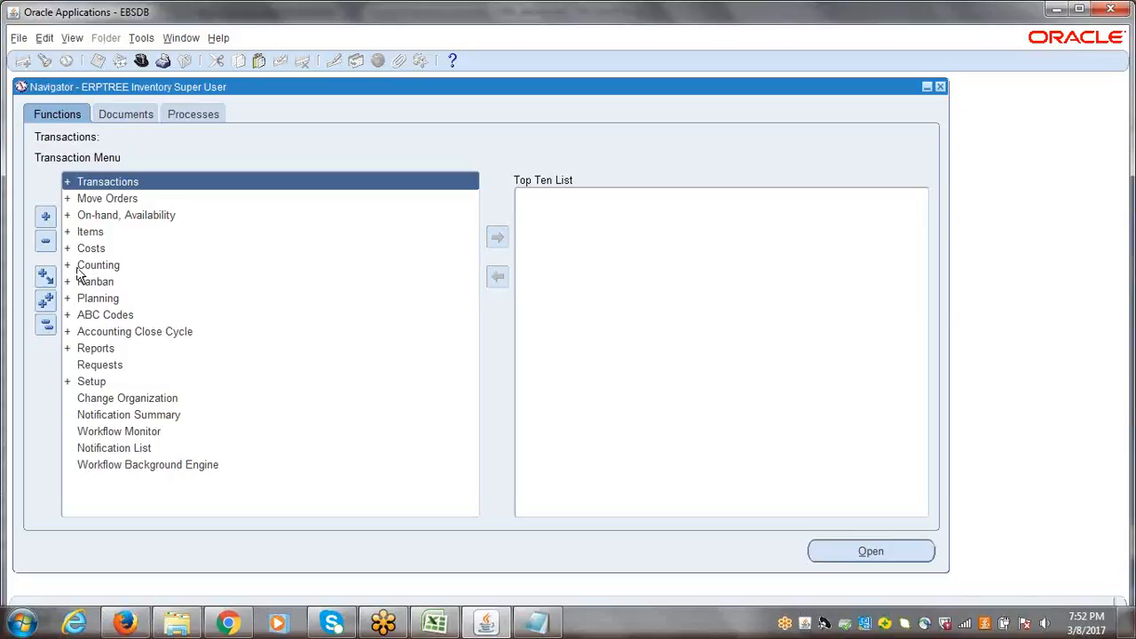
Open the Master Items form under Items for the MIO organization, ERPTREE Item Master Inventory
{"action": "double_click", "coordinate": [106, 235]}
{"action": "double_click", "coordinate": [123, 250]}
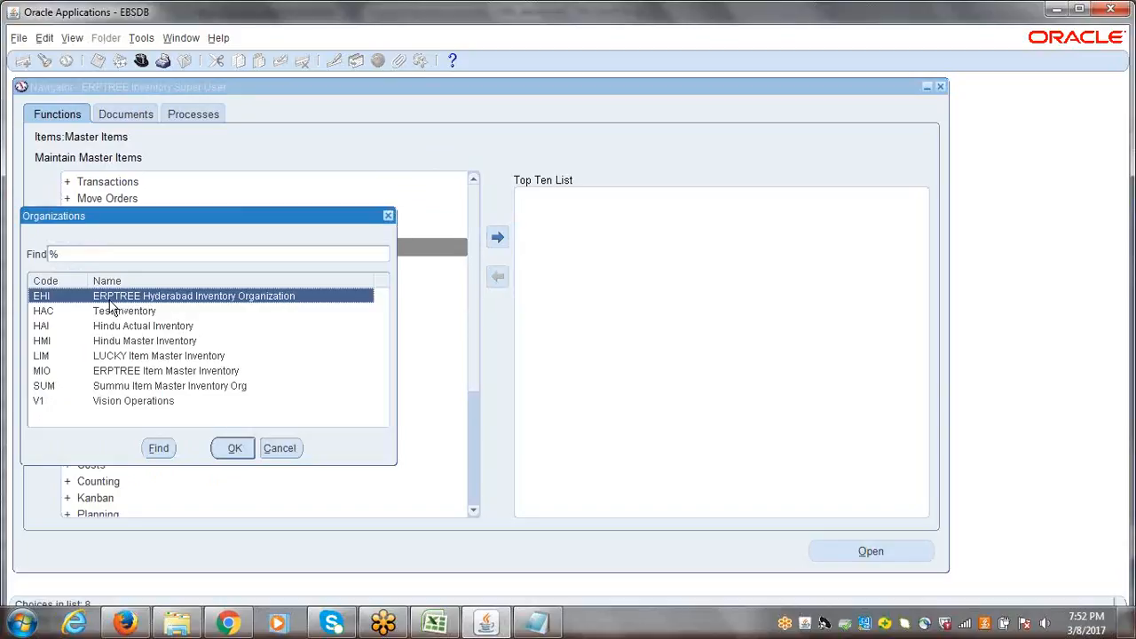
{"action": "left_click", "coordinate": [162, 373]}
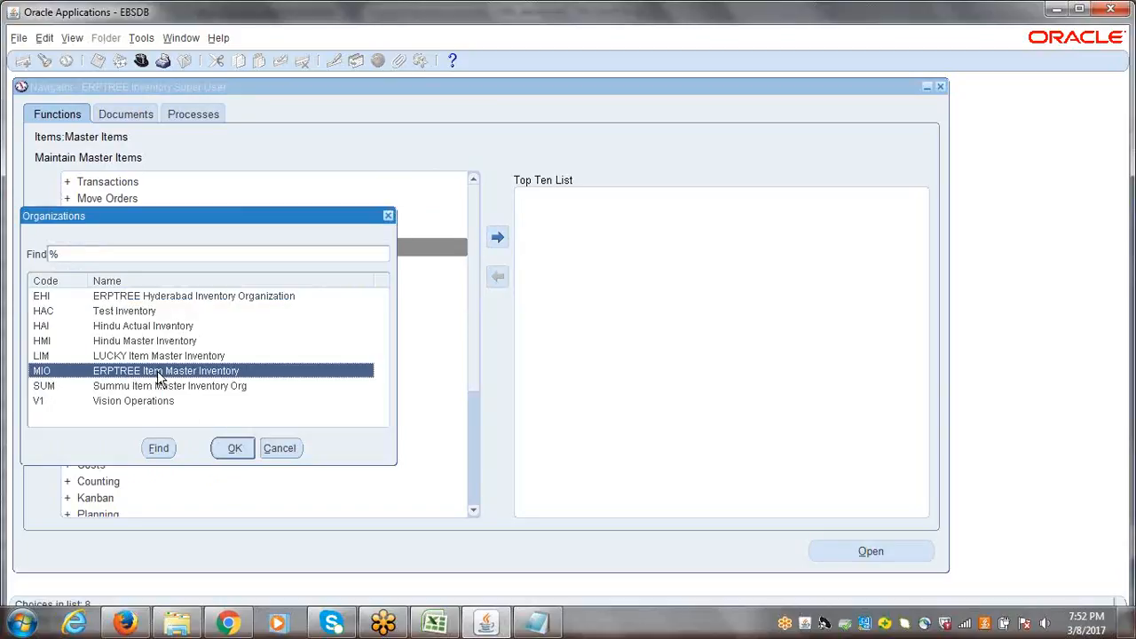
{"action": "left_click", "coordinate": [235, 448]}
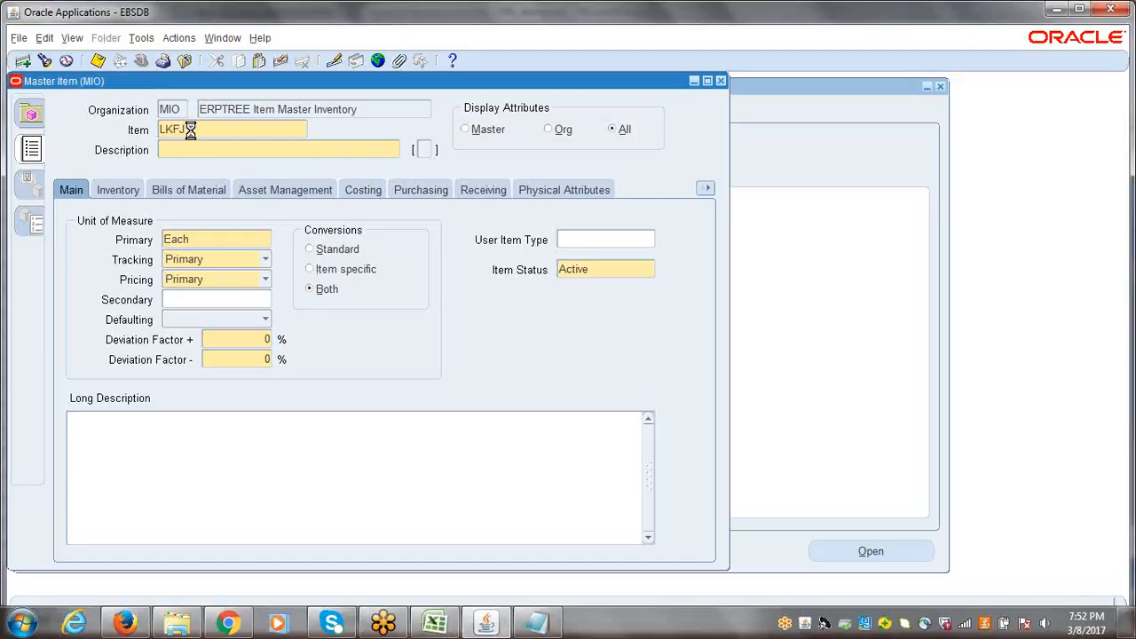
Try item name LKFJ with description LDKJF, dismiss the additional Items fields, and close the Master Item form without saving
{"action": "key", "text": "Tab"}
{"action": "type", "text": "LDKJF"}
{"action": "key", "text": "Tab"}
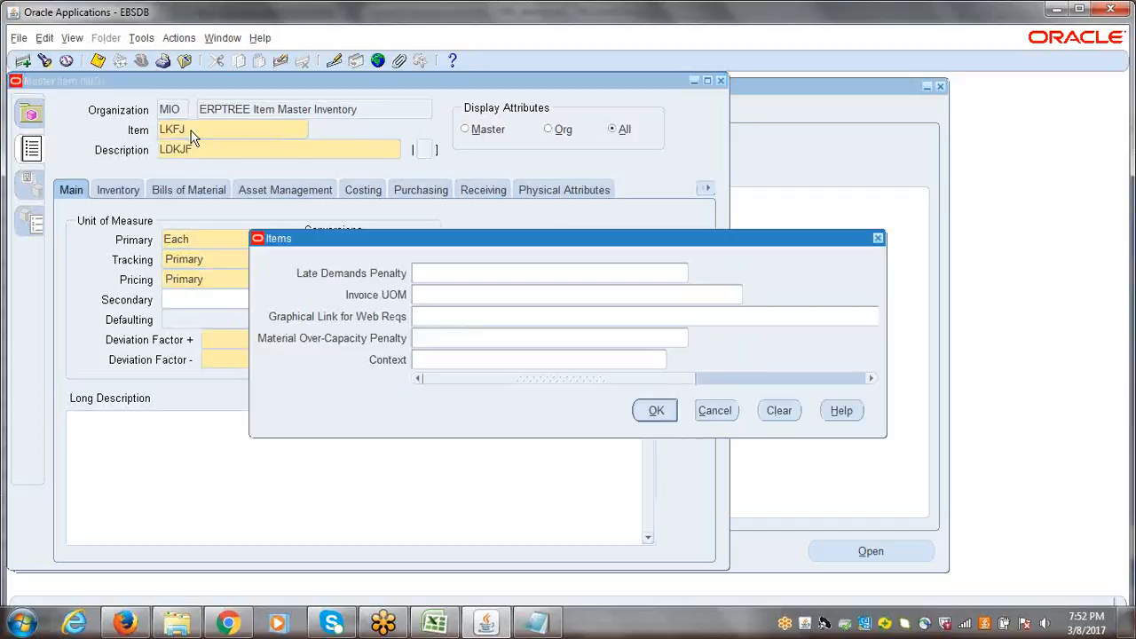
{"action": "left_click", "coordinate": [879, 238]}
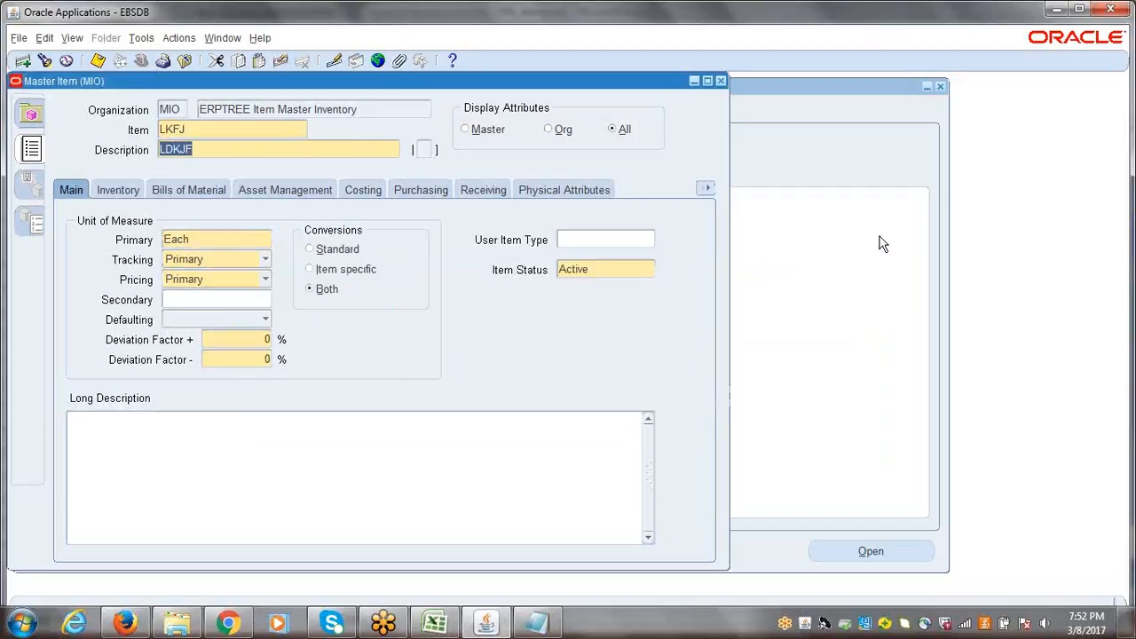
{"action": "left_click", "coordinate": [720, 81]}
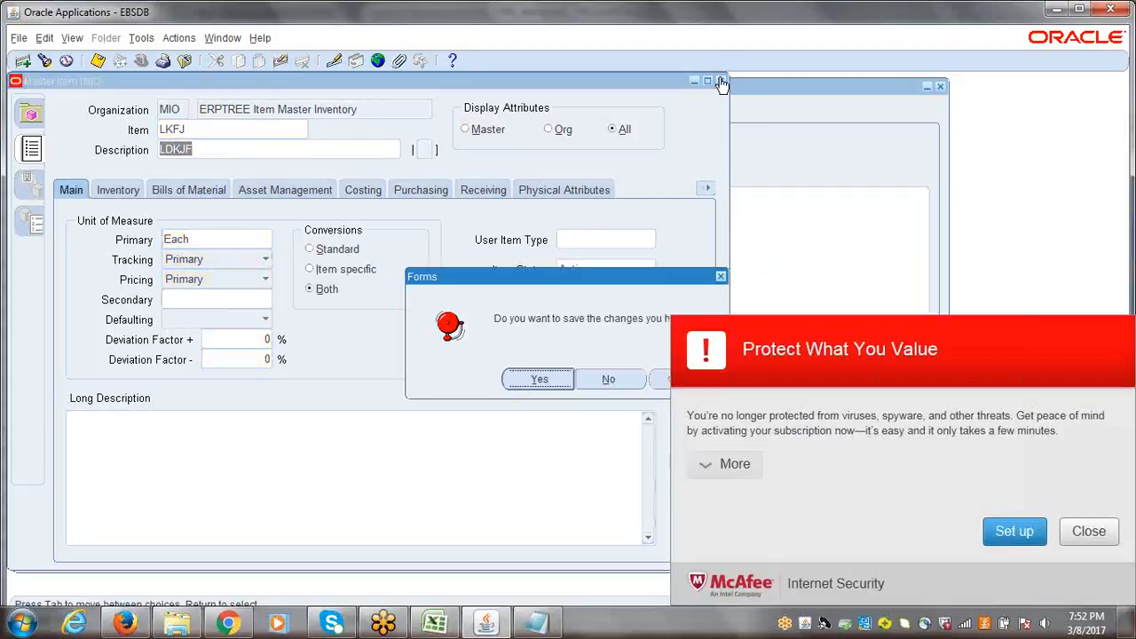
{"action": "left_click", "coordinate": [1093, 531]}
{"action": "left_click", "coordinate": [623, 386]}
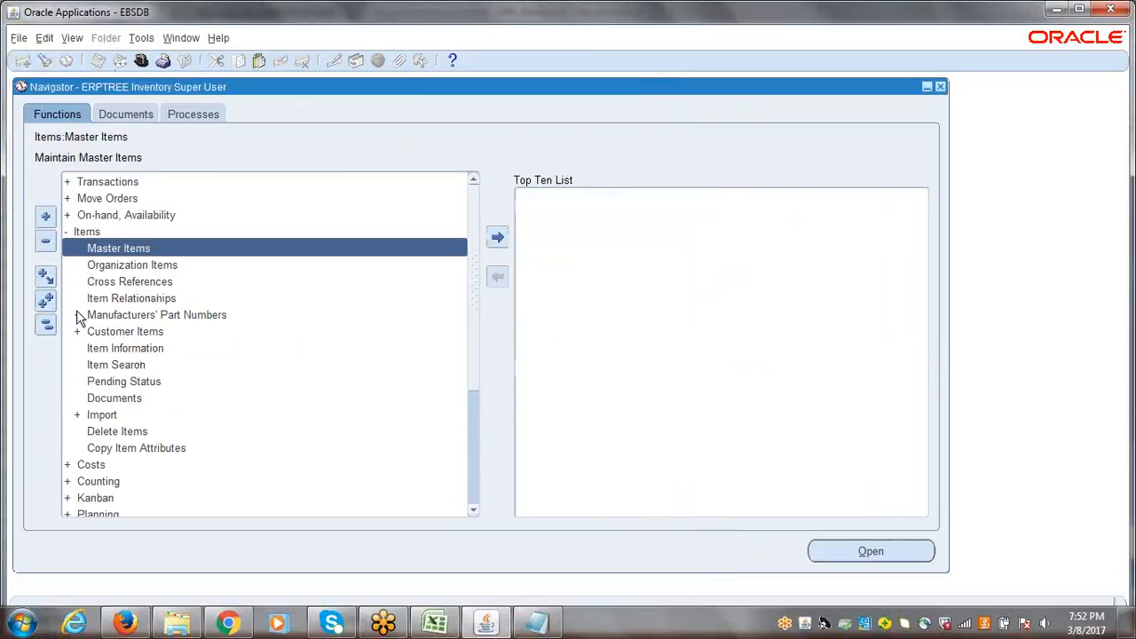
Open the Key Flexfield Segments form from Setup, Flexfields, Key, and move its window clear of the navigator's corner
{"action": "left_click", "coordinate": [45, 326]}
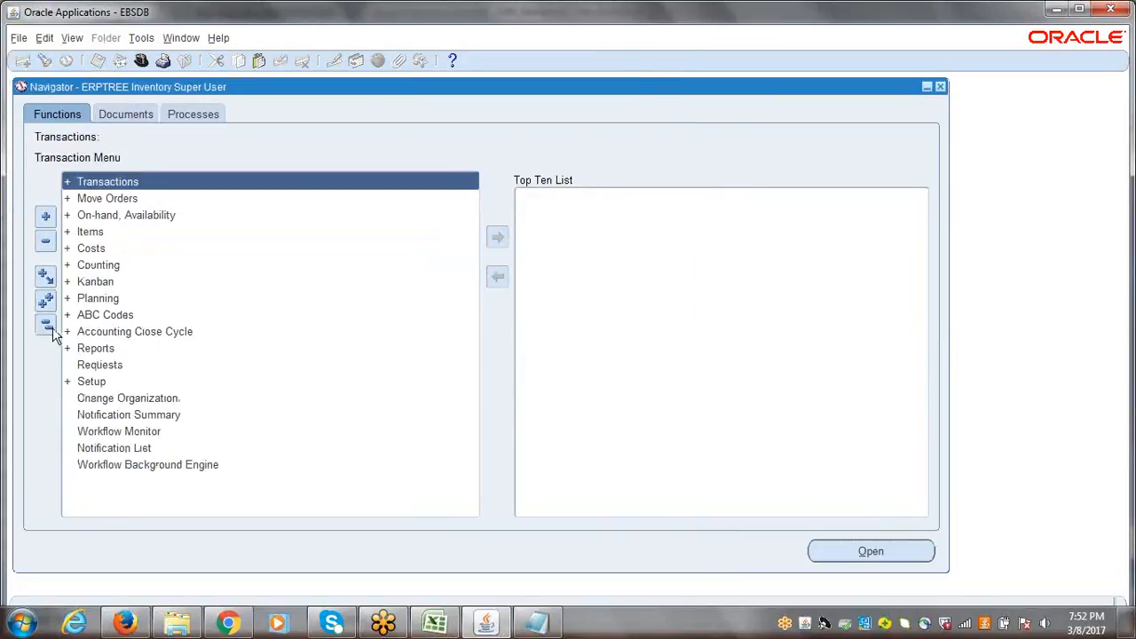
{"action": "left_click", "coordinate": [94, 382]}
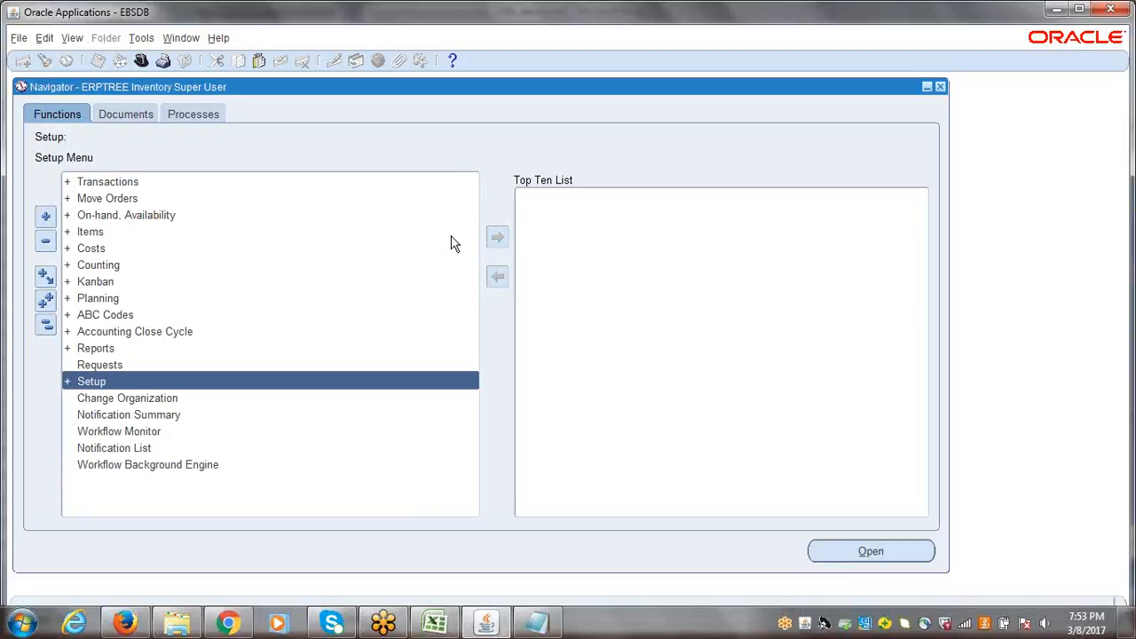
{"action": "key", "text": "Return"}
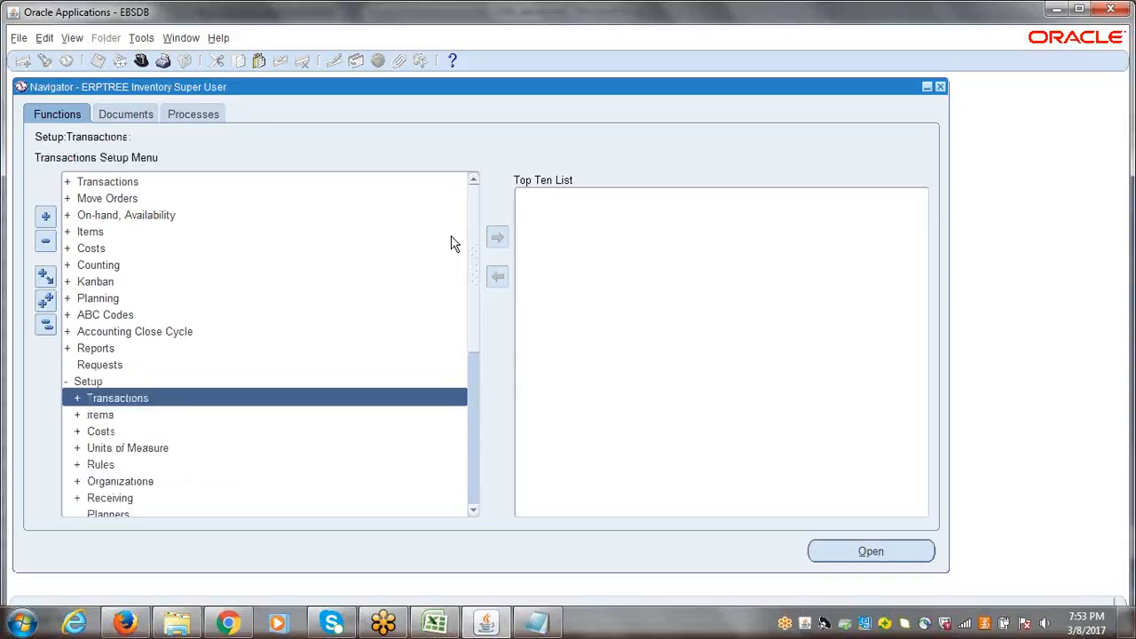
{"action": "left_click_drag", "start_coordinate": [471, 247], "coordinate": [479, 325]}
{"action": "left_click", "coordinate": [111, 400]}
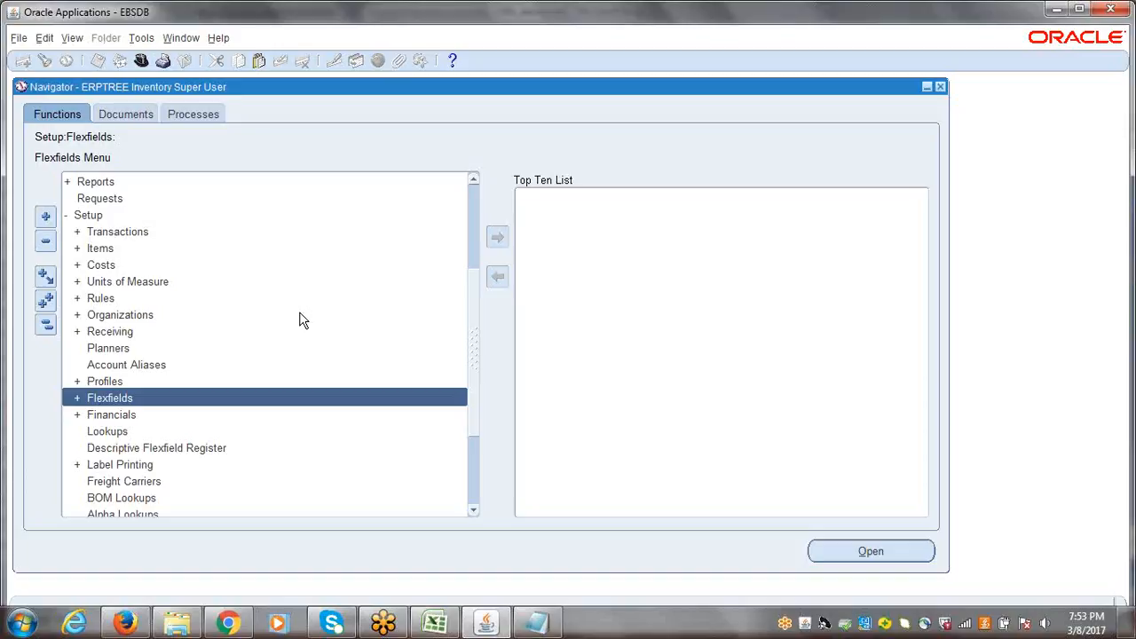
{"action": "double_click", "coordinate": [169, 399]}
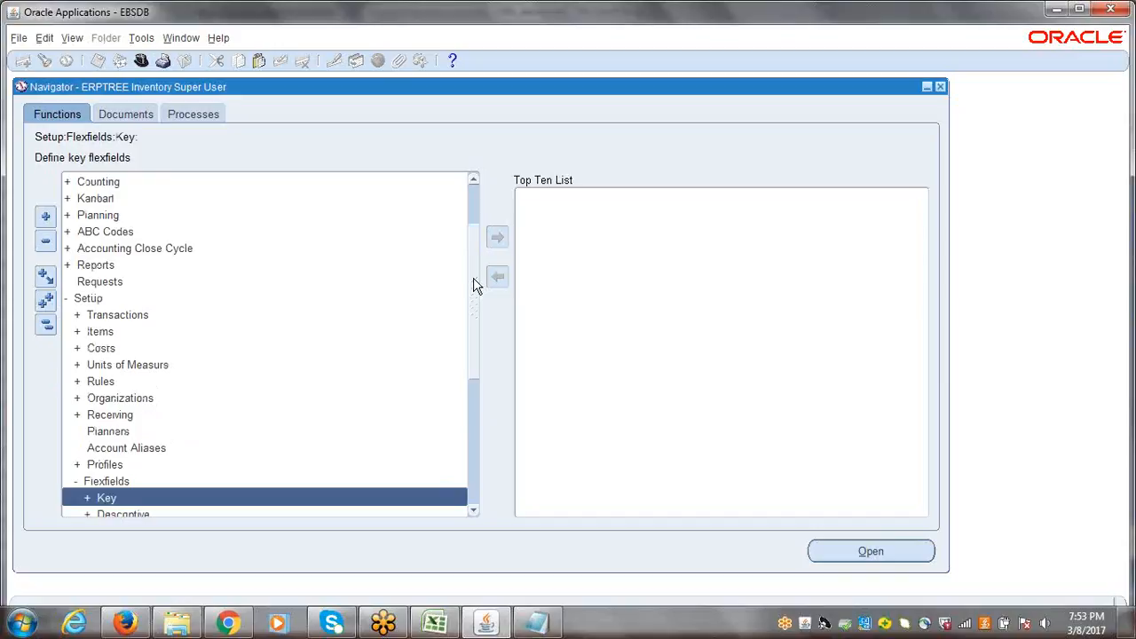
{"action": "left_click_drag", "start_coordinate": [472, 285], "coordinate": [471, 361]}
{"action": "key", "text": "Return"}
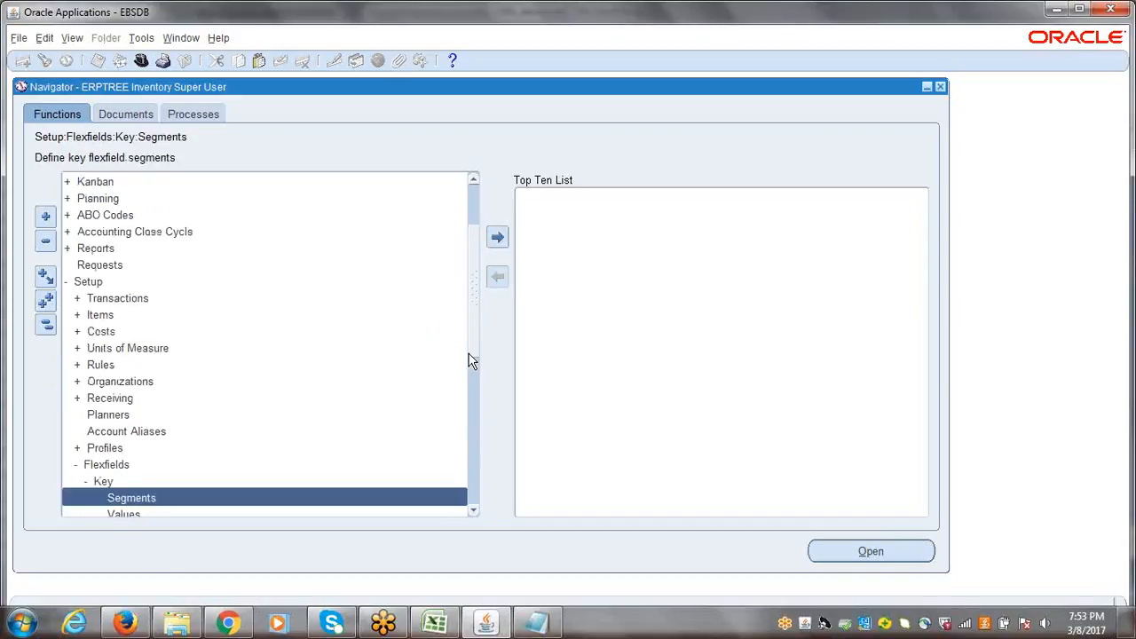
{"action": "left_click_drag", "start_coordinate": [474, 311], "coordinate": [476, 360]}
{"action": "double_click", "coordinate": [132, 380]}
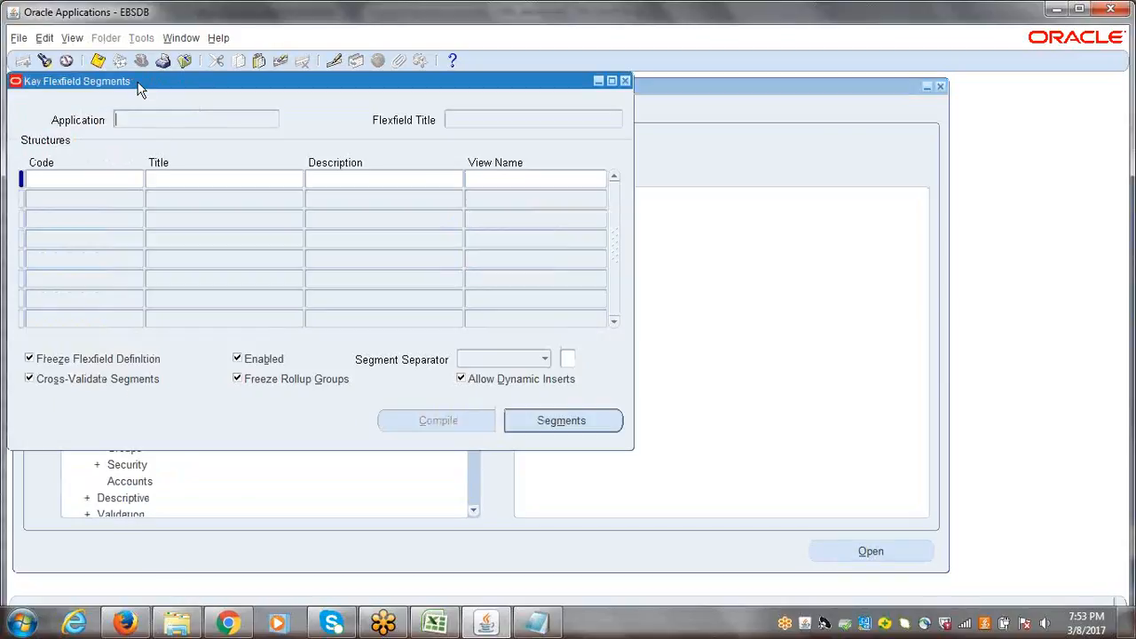
{"action": "left_click_drag", "start_coordinate": [172, 89], "coordinate": [261, 124]}
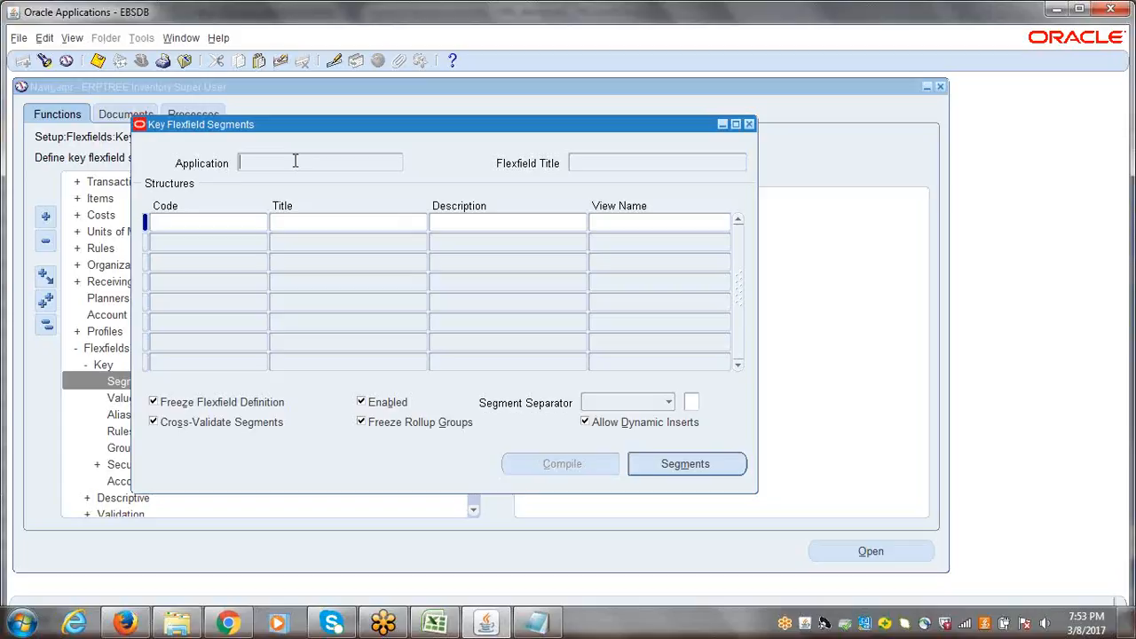
Find the Inventory application's key flexfields and load the System Items flexfield
{"action": "left_click", "coordinate": [44, 60]}
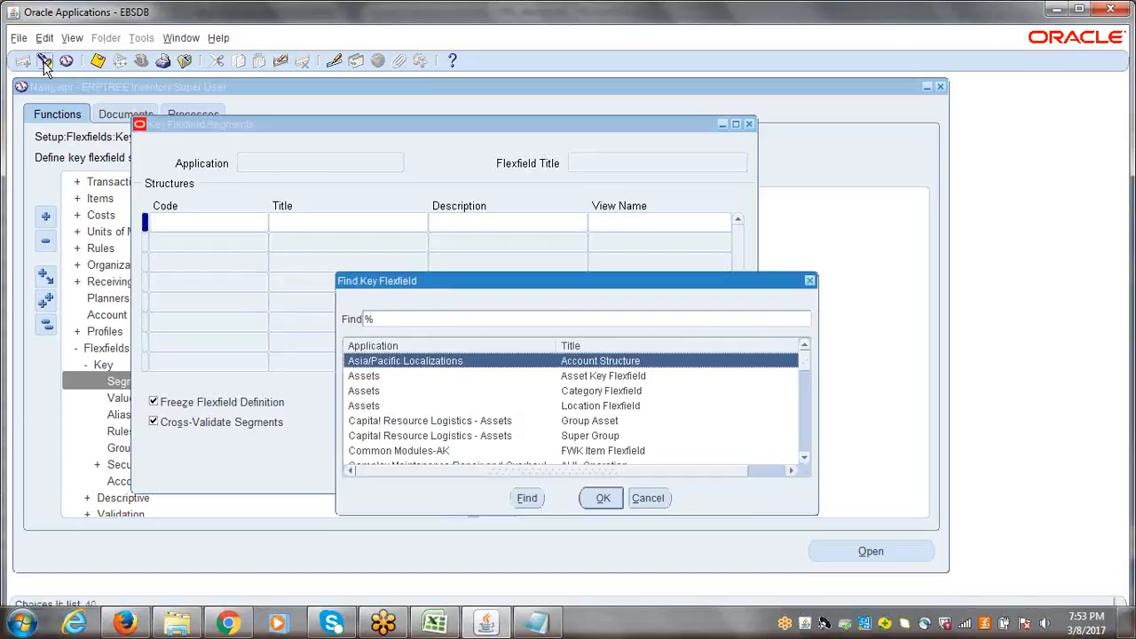
{"action": "type", "text": "Inventory"}
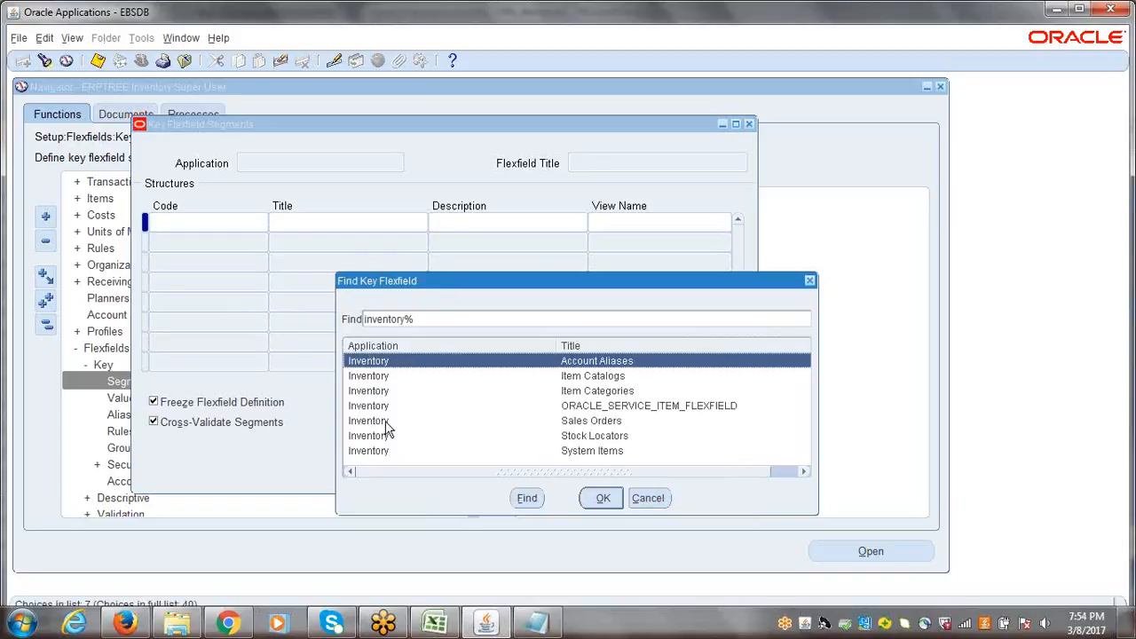
{"action": "left_click", "coordinate": [586, 455]}
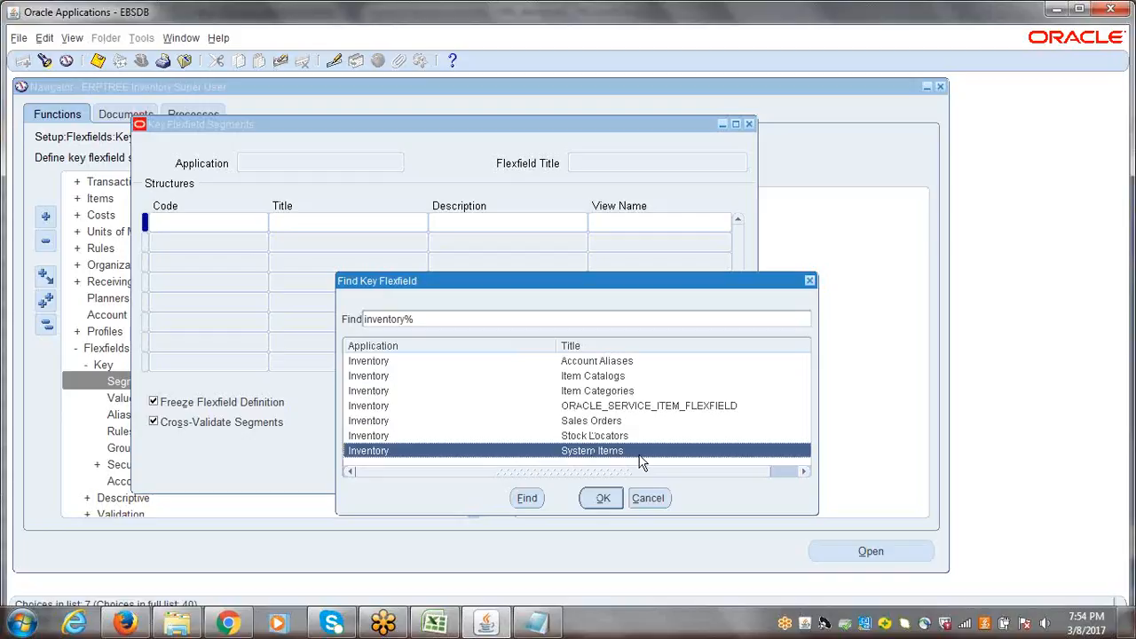
{"action": "left_click", "coordinate": [602, 498]}
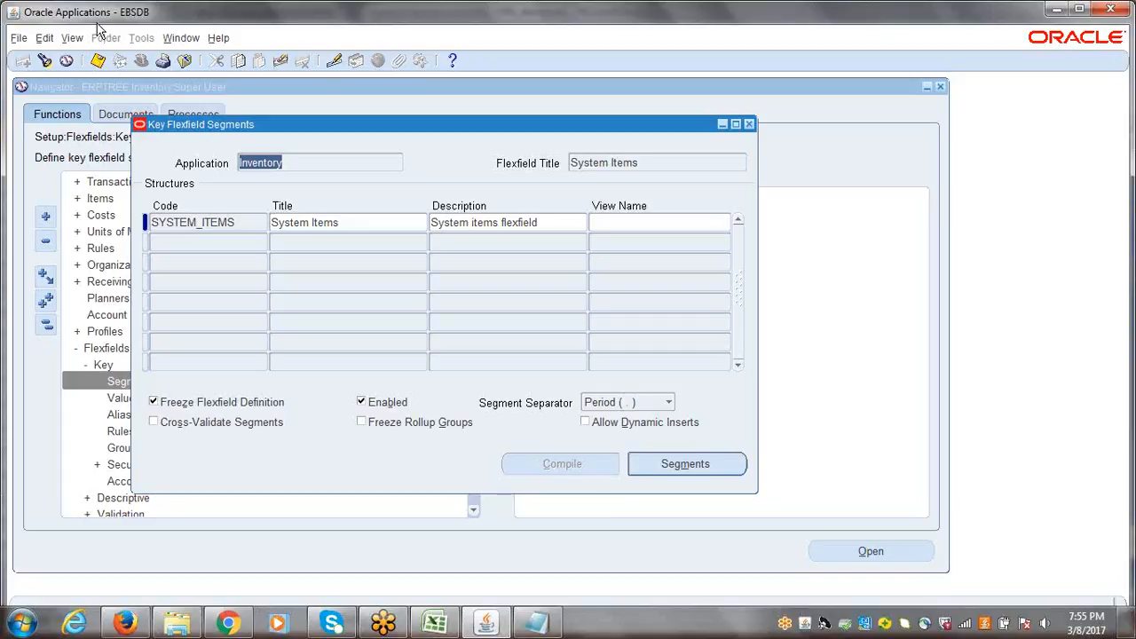
Load the General Ledger Accounting Flexfield for comparison and highlight its flexfield title
{"action": "left_click", "coordinate": [44, 61]}
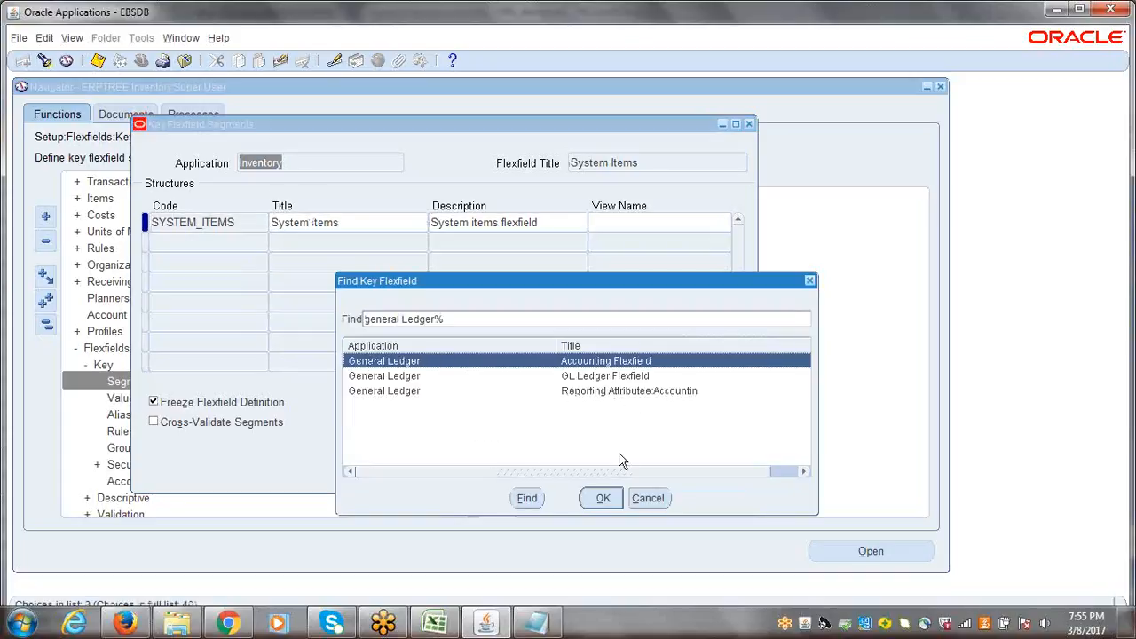
{"action": "left_click", "coordinate": [606, 495]}
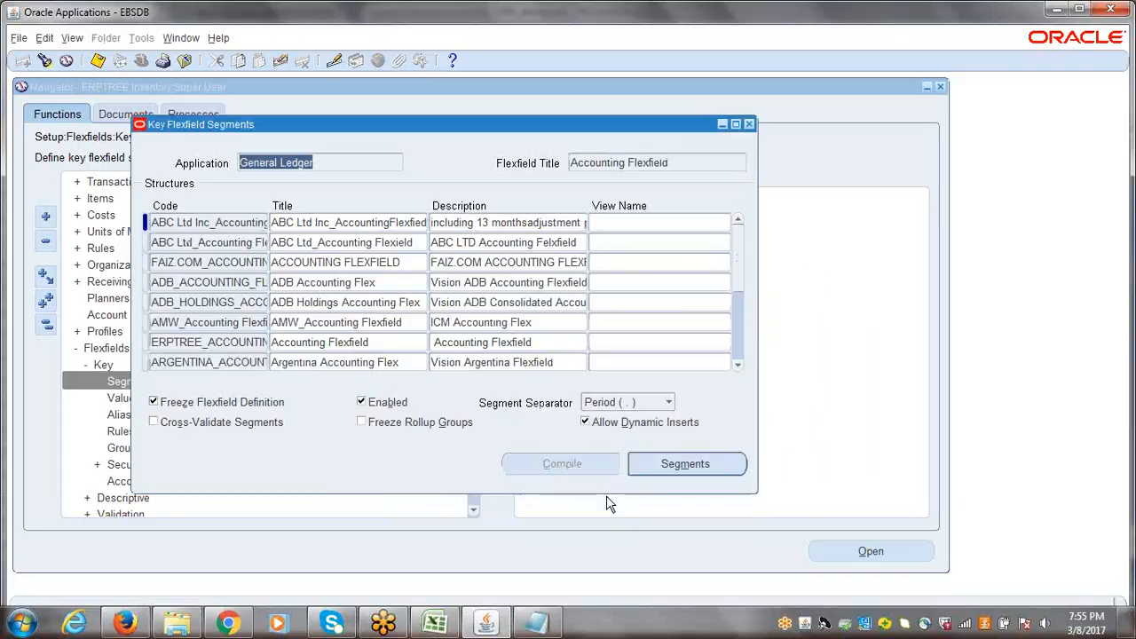
{"action": "left_click", "coordinate": [641, 164]}
{"action": "left_click", "coordinate": [683, 163]}
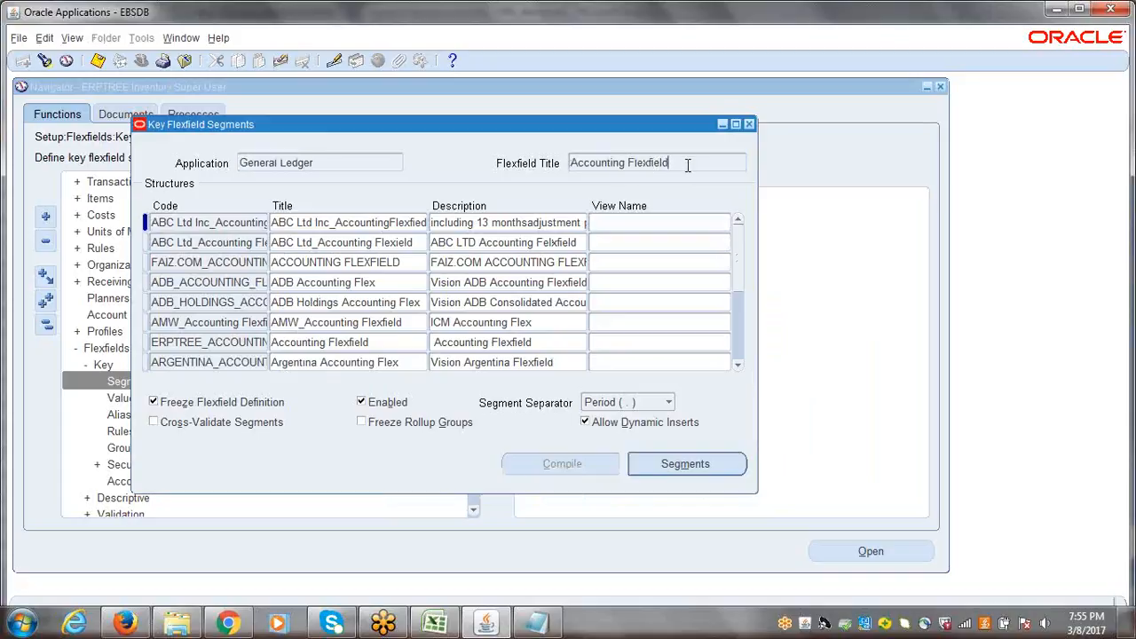
{"action": "left_click_drag", "start_coordinate": [685, 164], "coordinate": [572, 167]}
Browse through the structures defined for the Accounting Flexfield and return to the first one
{"action": "left_click", "coordinate": [220, 228]}
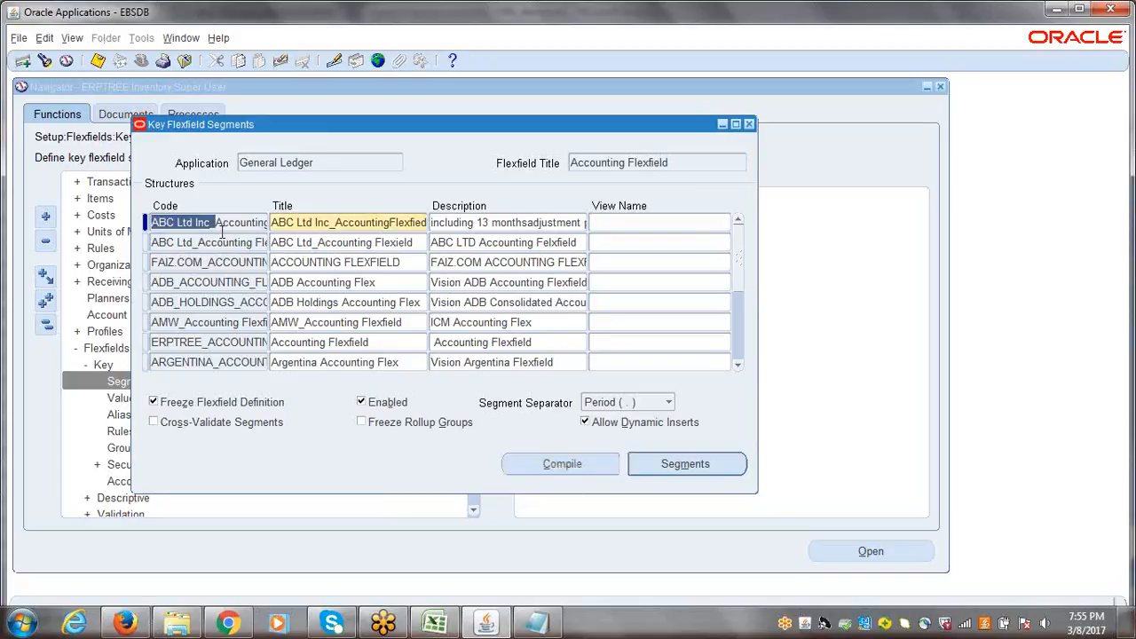
{"action": "key", "text": "Down"}
{"action": "key", "text": "Down"}
{"action": "key", "text": "Down"}
{"action": "key", "text": "Down"}
{"action": "key", "text": "Down"}
{"action": "key", "text": "Down"}
{"action": "key", "text": "Down"}
{"action": "key", "text": "Down"}
{"action": "key", "text": "Down"}
{"action": "key", "text": "Down"}
{"action": "key", "text": "Down"}
{"action": "key", "text": "Down"}
{"action": "key", "text": "Down"}
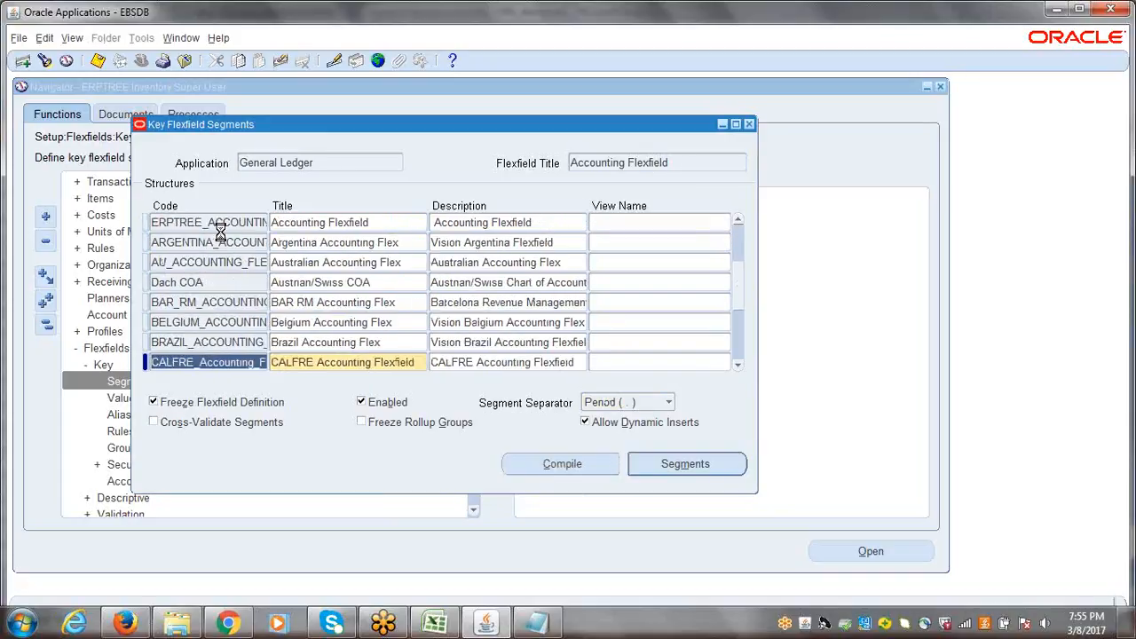
{"action": "key", "text": "Down"}
{"action": "key", "text": "Down"}
{"action": "key", "text": "Down"}
{"action": "key", "text": "Down"}
{"action": "key", "text": "Up"}
{"action": "key", "text": "Up"}
{"action": "key", "text": "Up"}
{"action": "key", "text": "Up"}
{"action": "key", "text": "Up"}
{"action": "key", "text": "Up"}
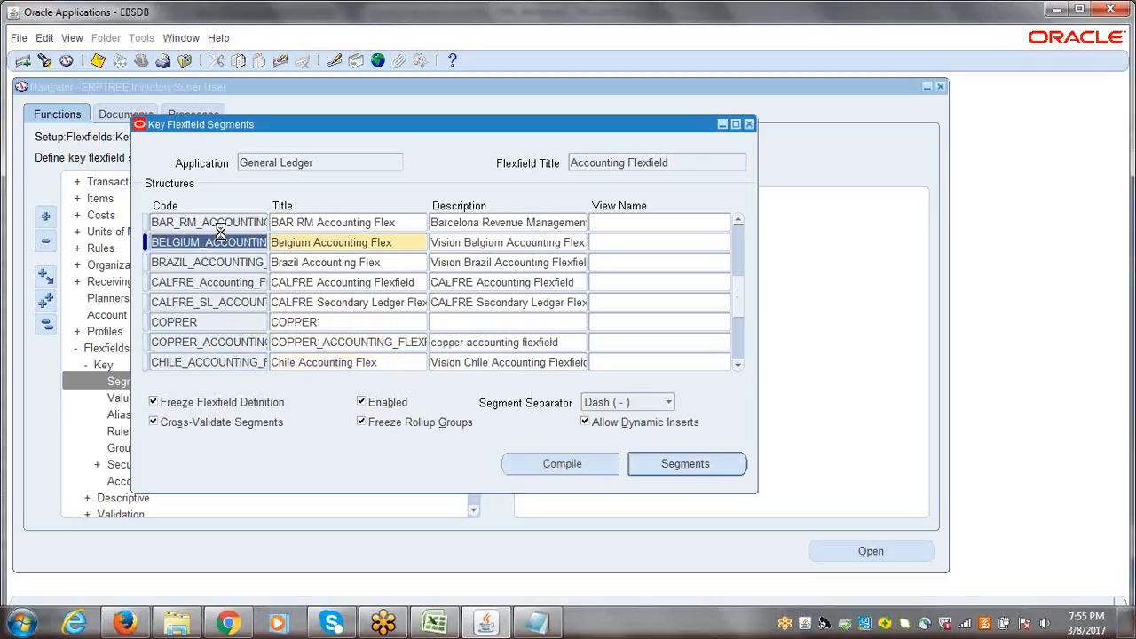
{"action": "key", "text": "Up"}
{"action": "key", "text": "Up"}
{"action": "key", "text": "Up"}
{"action": "key", "text": "Up"}
{"action": "key", "text": "Up"}
{"action": "key", "text": "Up"}
{"action": "key", "text": "Up"}
{"action": "key", "text": "Up"}
{"action": "key", "text": "Up"}
{"action": "key", "text": "Up"}
{"action": "key", "text": "Up"}
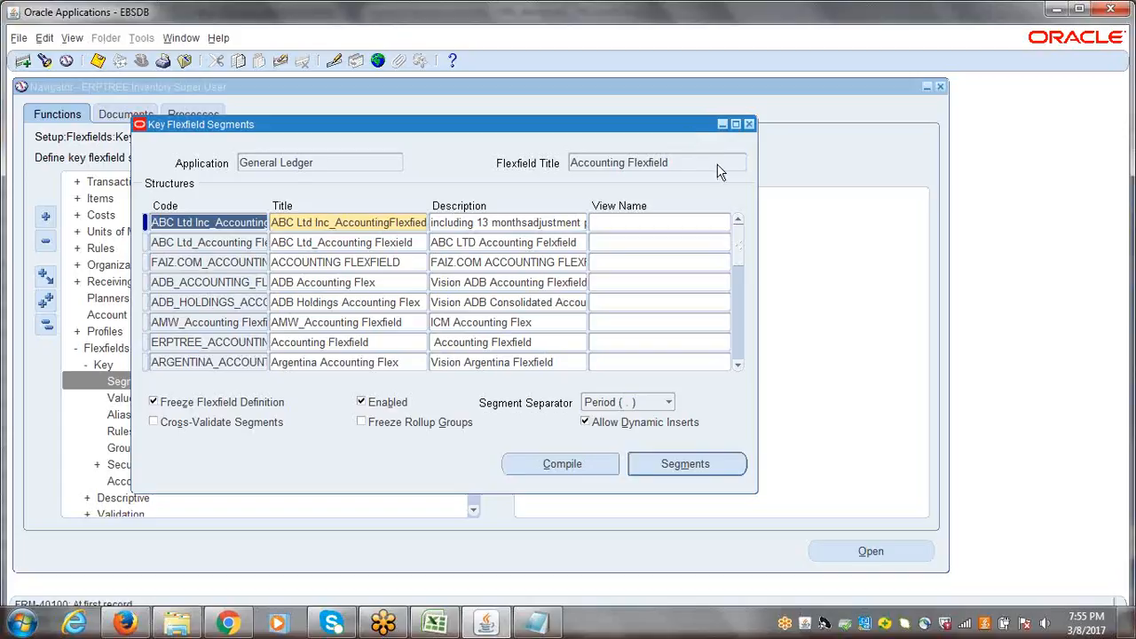
Switch the Key Flexfield Segments form back to the Inventory System Items flexfield
{"action": "left_click", "coordinate": [317, 163]}
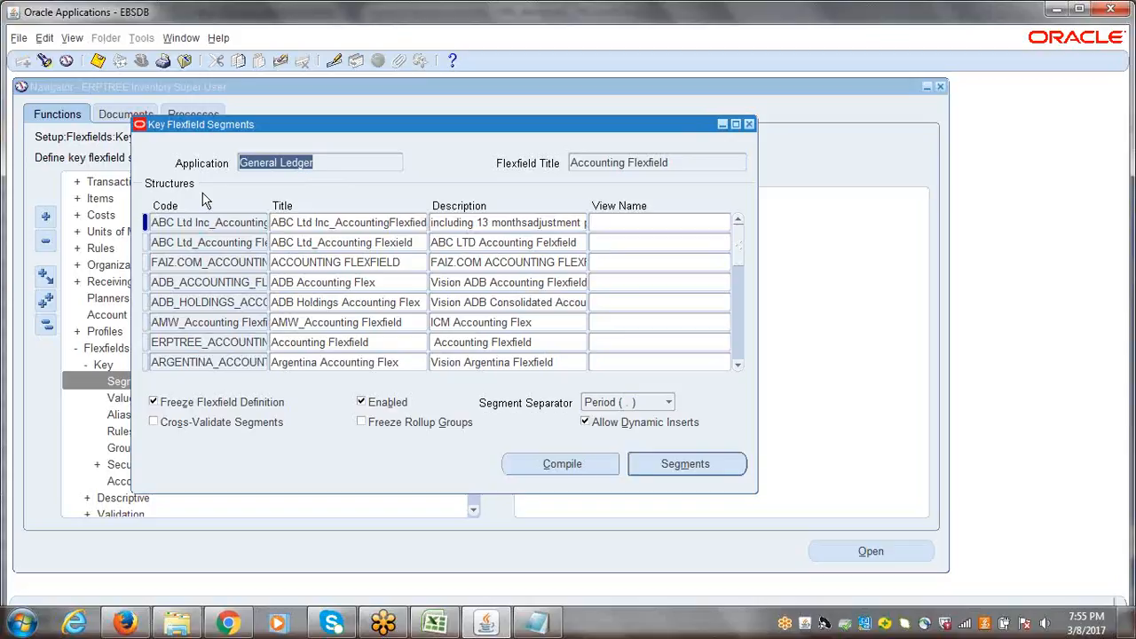
{"action": "left_click", "coordinate": [43, 61]}
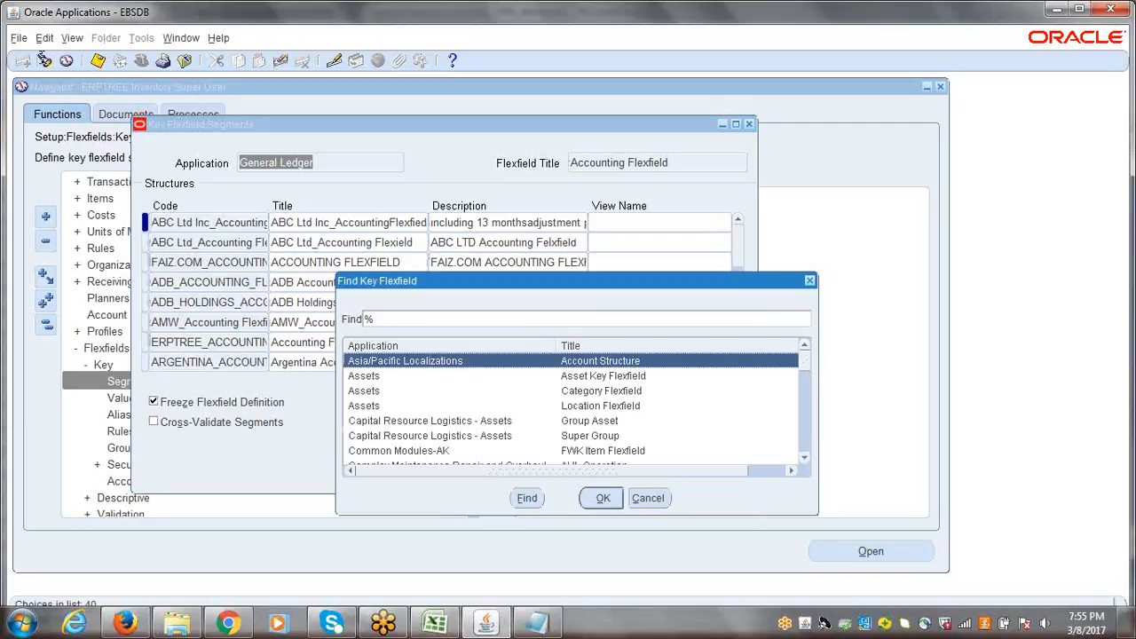
{"action": "type", "text": "Inventory"}
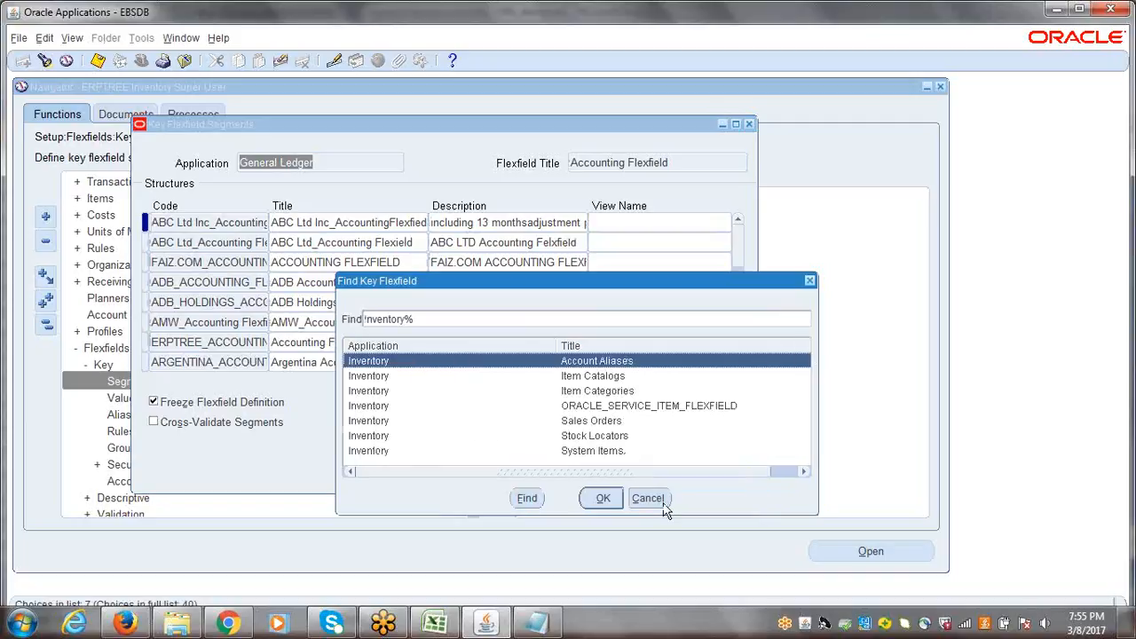
{"action": "left_click", "coordinate": [588, 453]}
{"action": "left_click", "coordinate": [603, 498]}
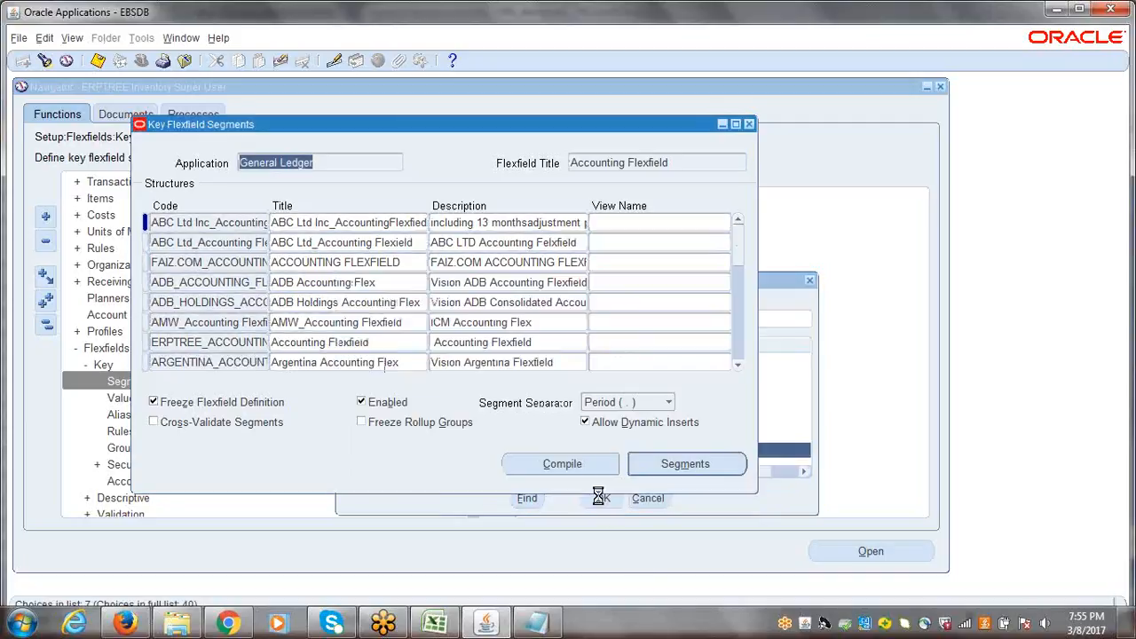
{"action": "left_click", "coordinate": [648, 158]}
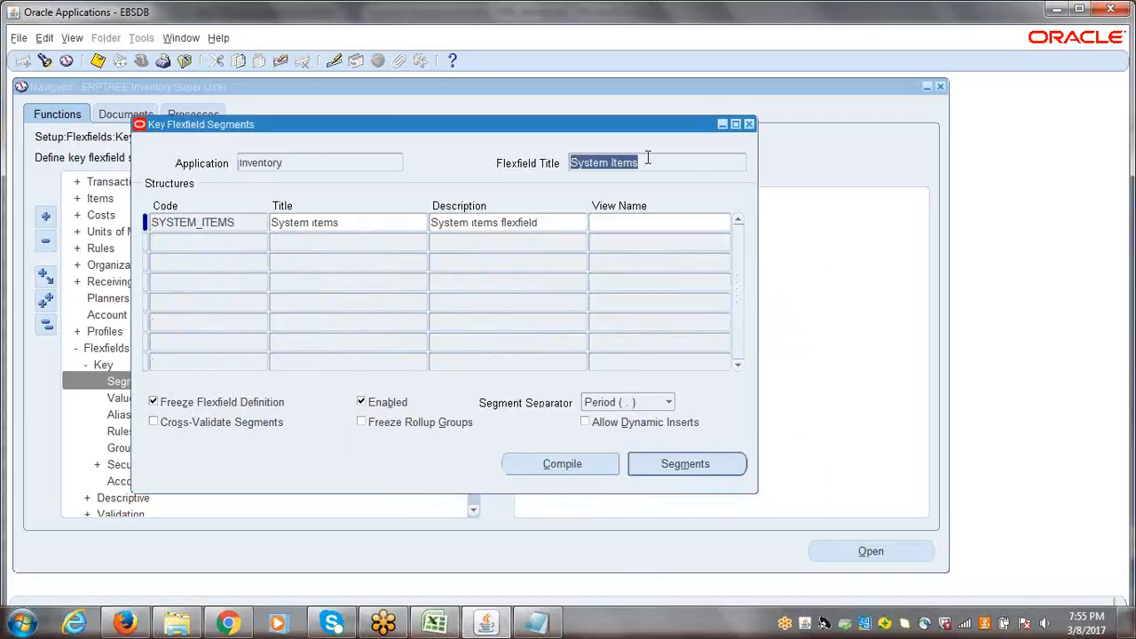
Examine the segment number, name, window prompt and value set defined for the SYSTEM_ITEMS structure, and close the segments summary
{"action": "left_click", "coordinate": [233, 223]}
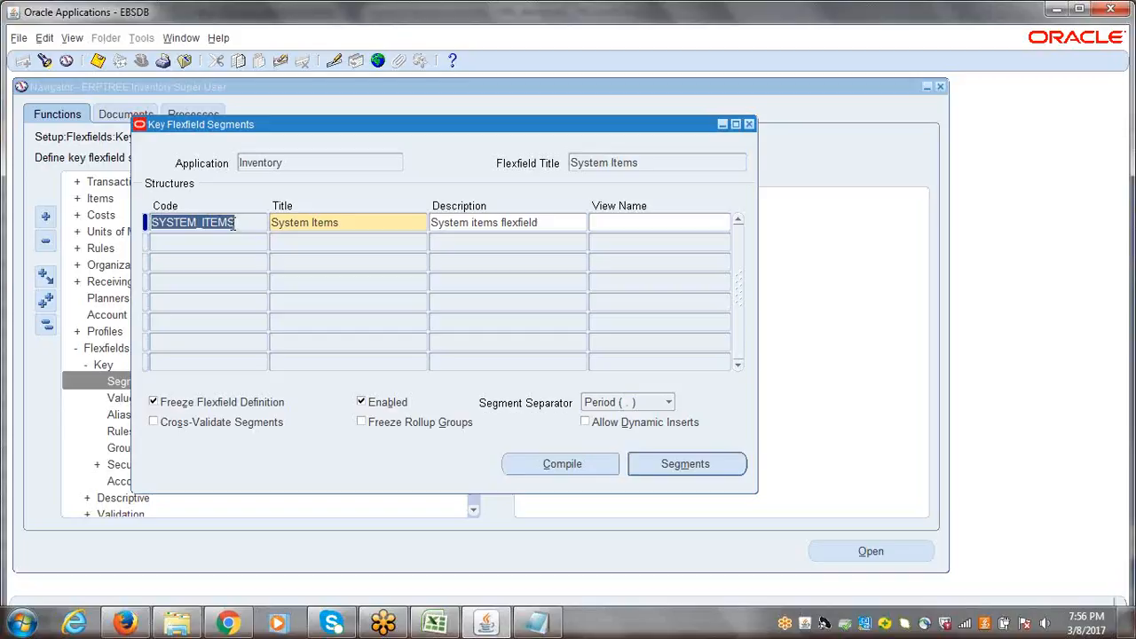
{"action": "left_click", "coordinate": [684, 471]}
{"action": "left_click", "coordinate": [359, 226]}
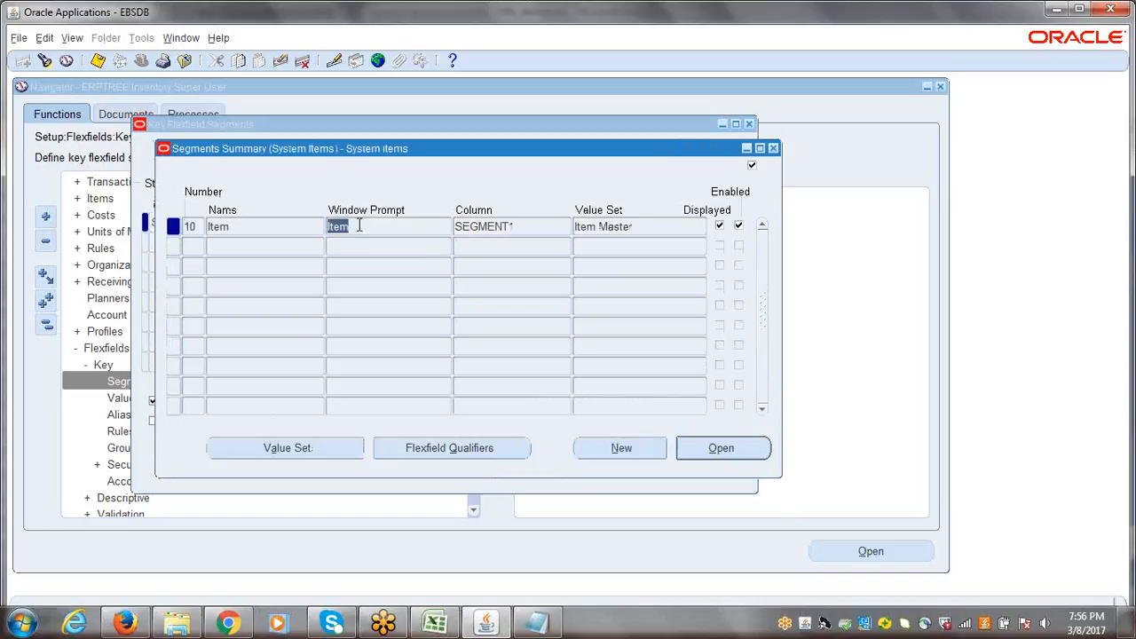
{"action": "left_click", "coordinate": [310, 228]}
{"action": "left_click", "coordinate": [363, 229]}
{"action": "left_click", "coordinate": [773, 148]}
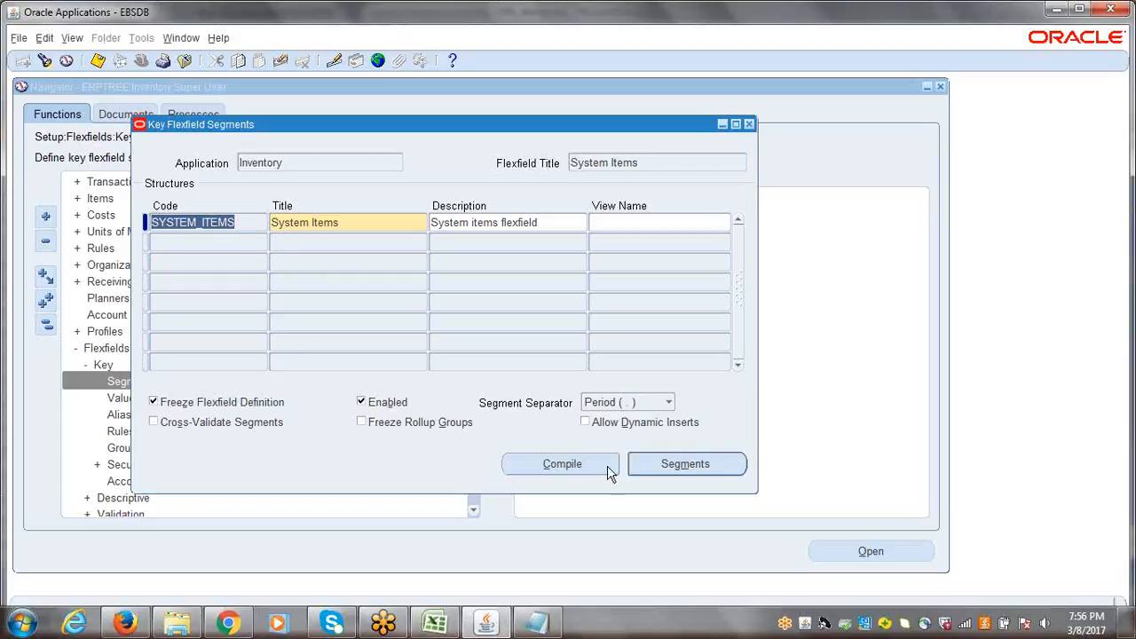
Recheck the Item segment's window prompt, and close both the segments summary and the Key Flexfield Segments form
{"action": "left_click", "coordinate": [680, 467]}
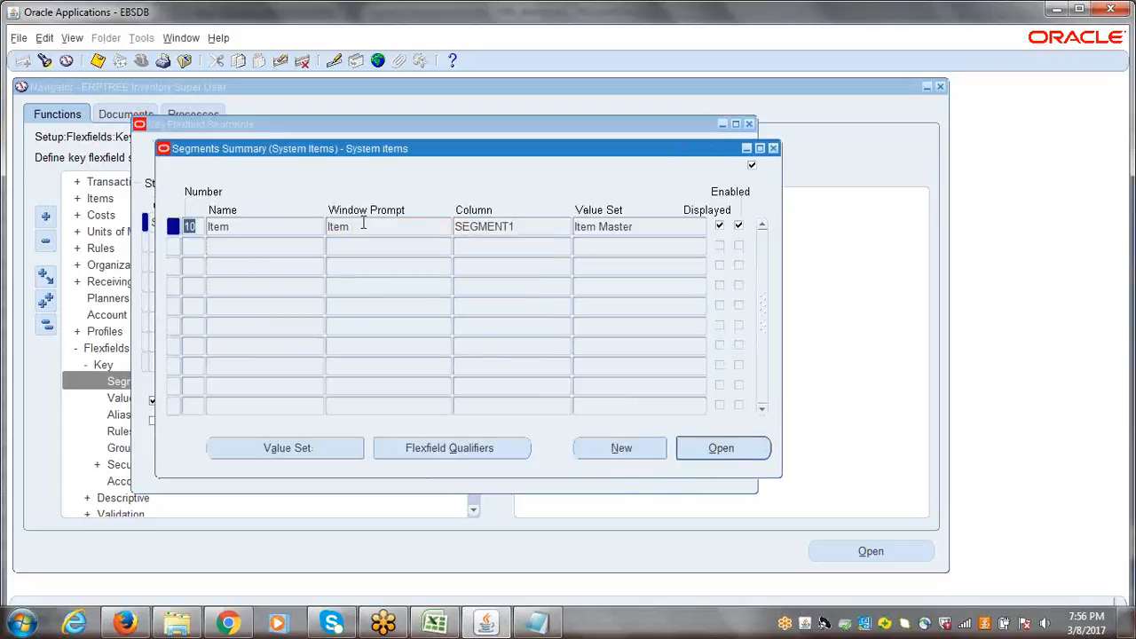
{"action": "left_click", "coordinate": [363, 224]}
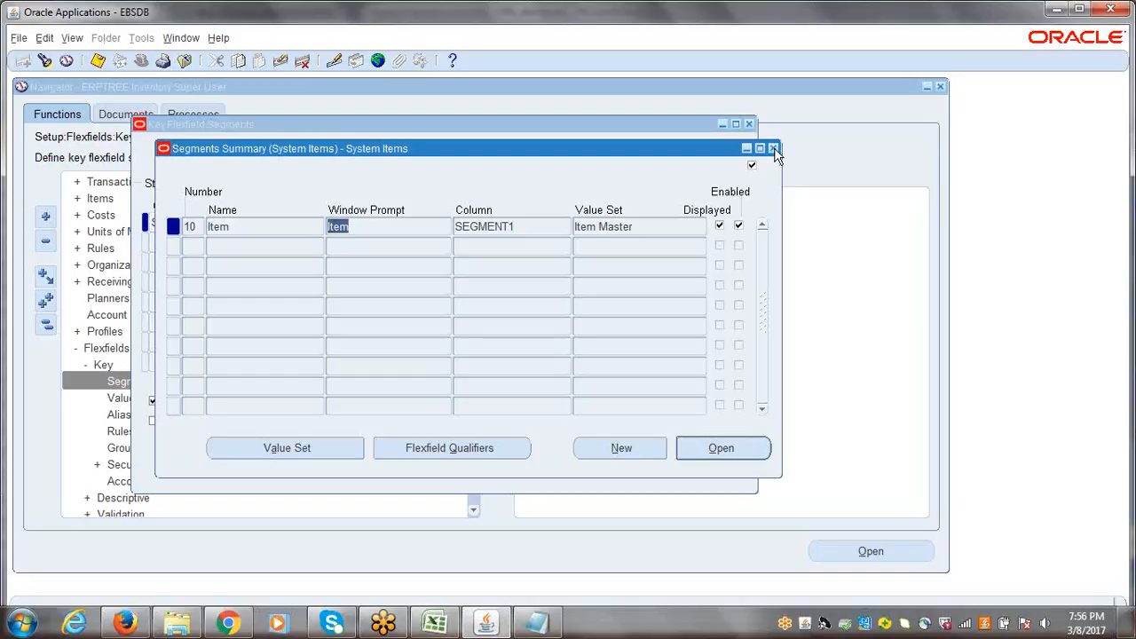
{"action": "left_click", "coordinate": [774, 149]}
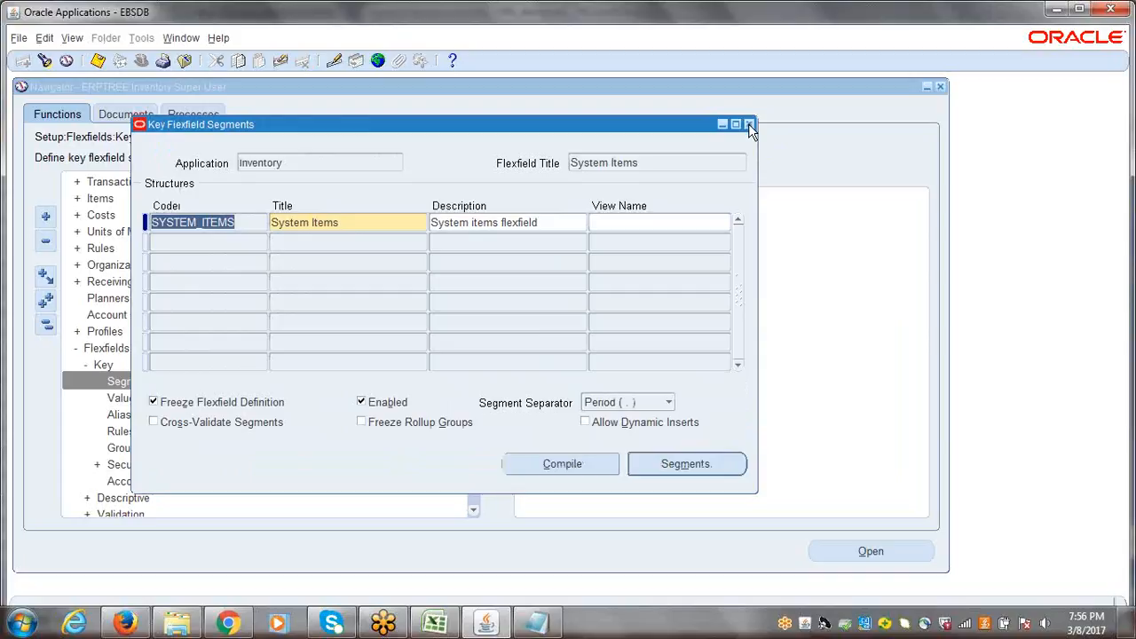
{"action": "left_click", "coordinate": [749, 124]}
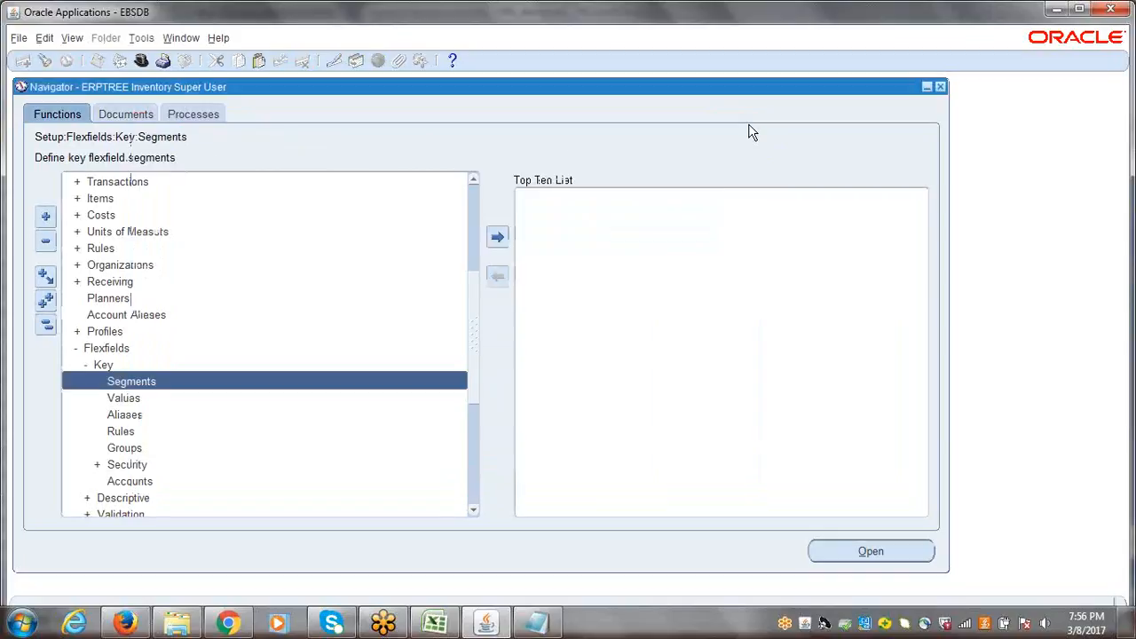
Collapse the navigator's function tree and check the remaining inventory setup tasks in the Excel workbook 15th_Session.xls before returning to Oracle Applications
{"action": "left_click", "coordinate": [46, 326]}
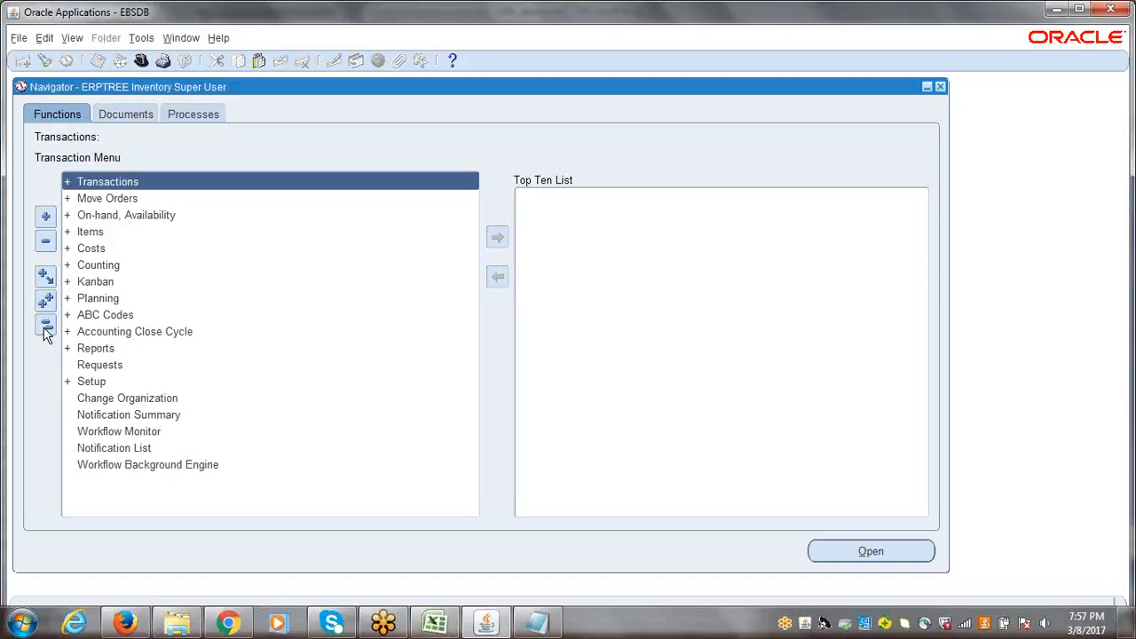
{"action": "left_click", "coordinate": [85, 231]}
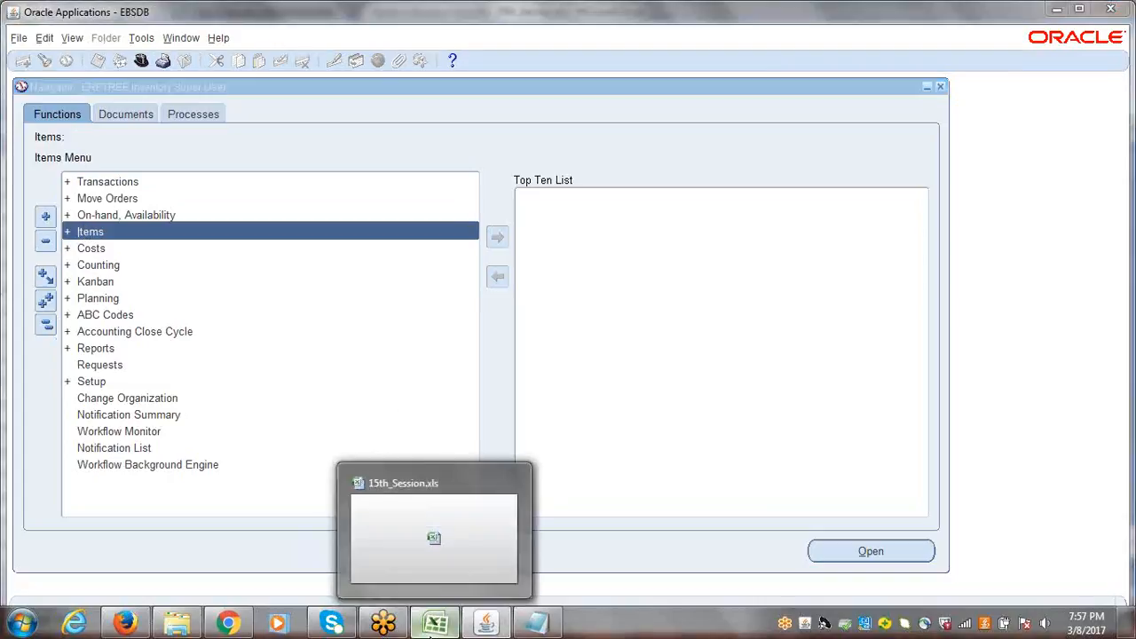
{"action": "left_click", "coordinate": [435, 622]}
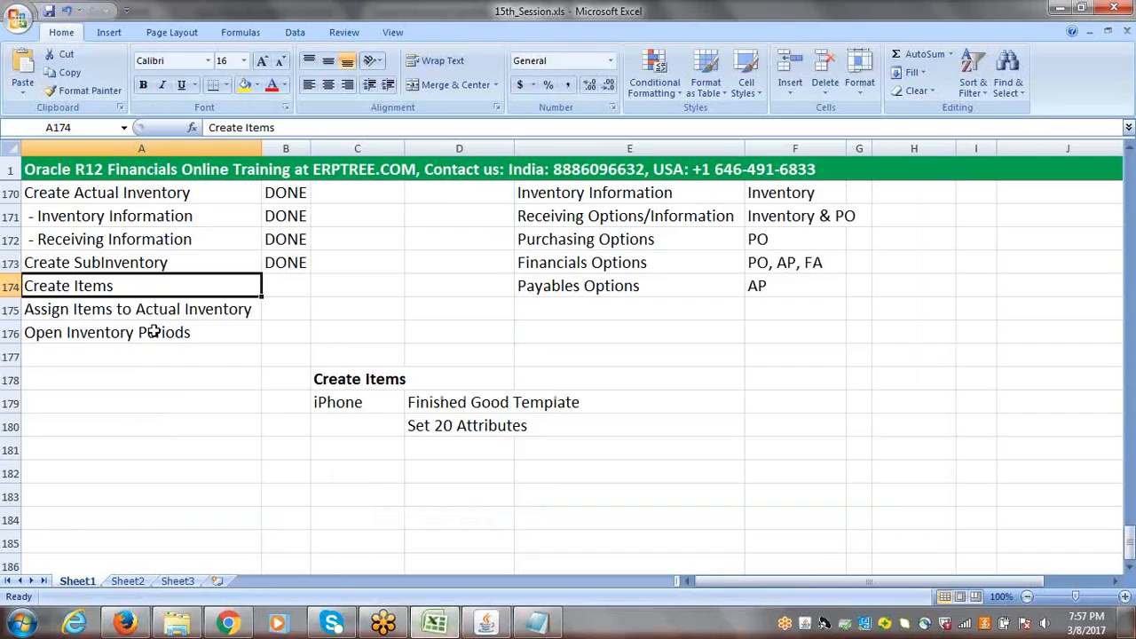
{"action": "left_click", "coordinate": [436, 624]}
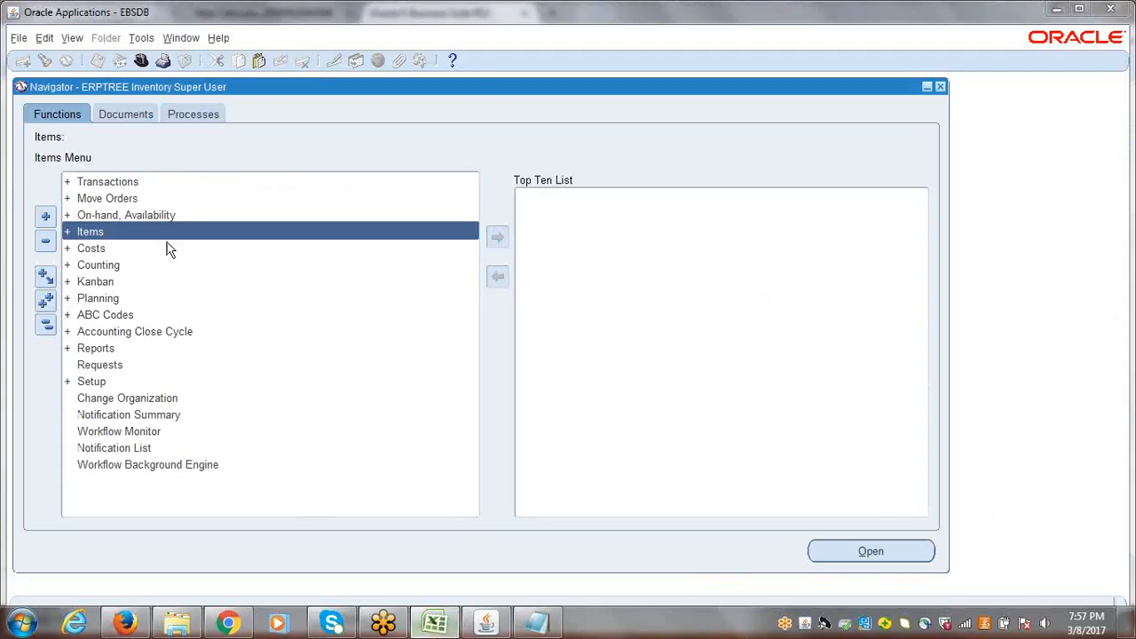
Open the Master Items form, highlight its organization name to see which inventory organization applies, and close the form
{"action": "double_click", "coordinate": [88, 232]}
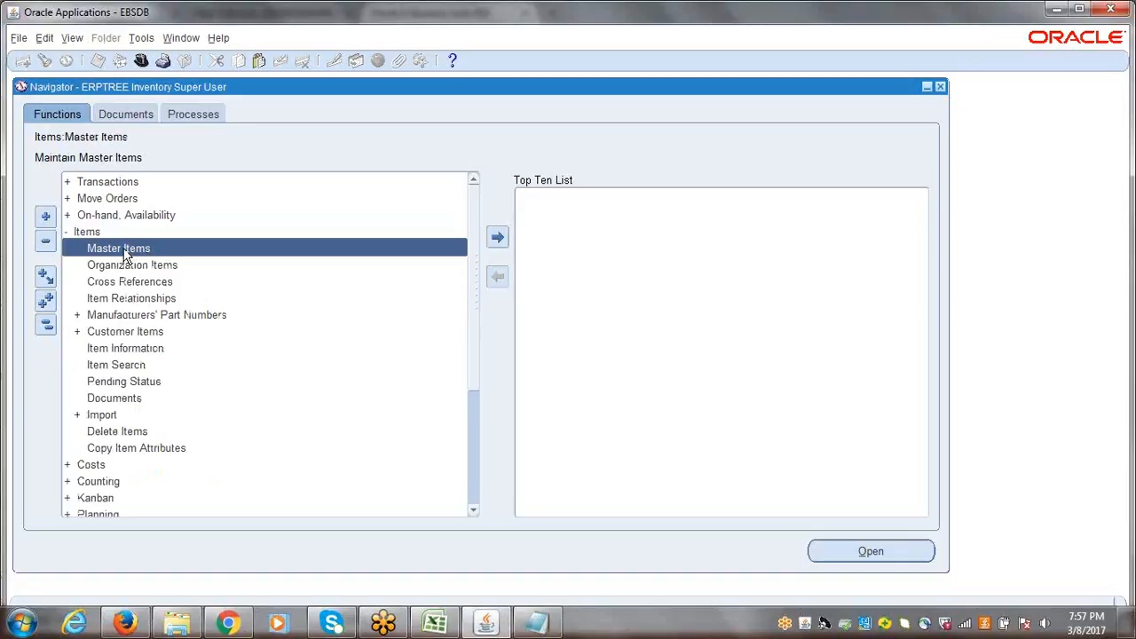
{"action": "double_click", "coordinate": [123, 250]}
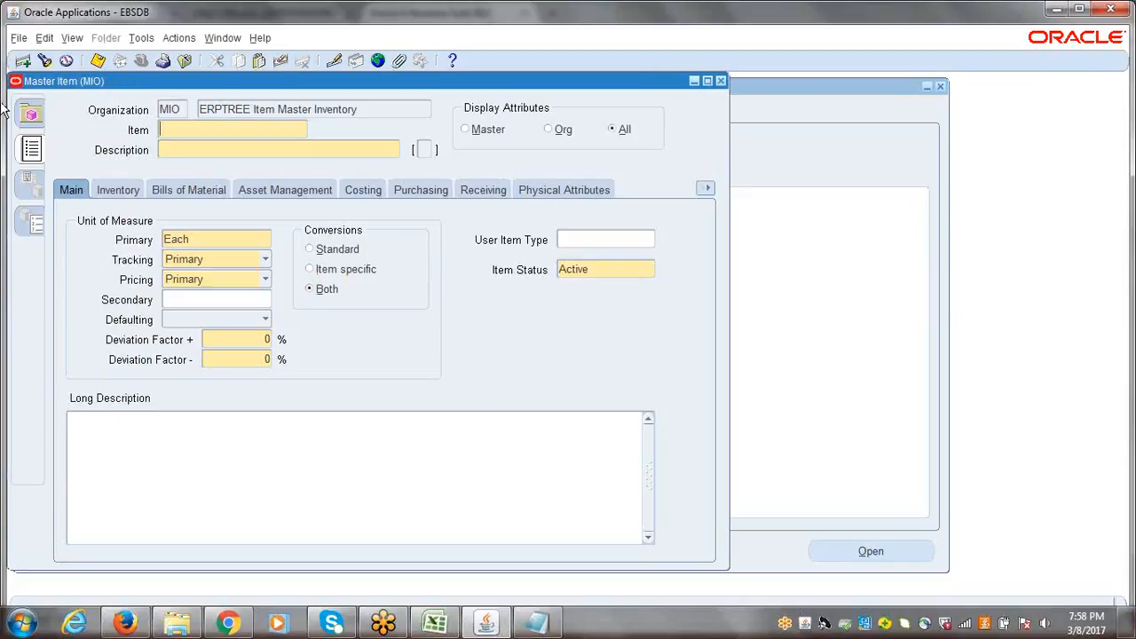
{"action": "left_click", "coordinate": [261, 113]}
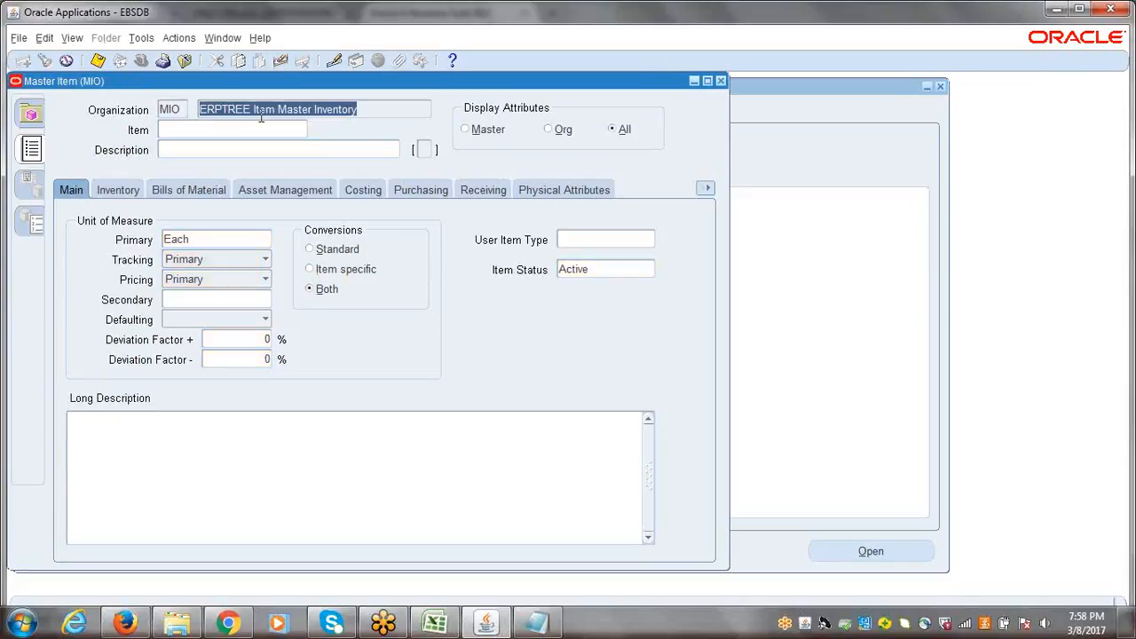
{"action": "left_click", "coordinate": [721, 82]}
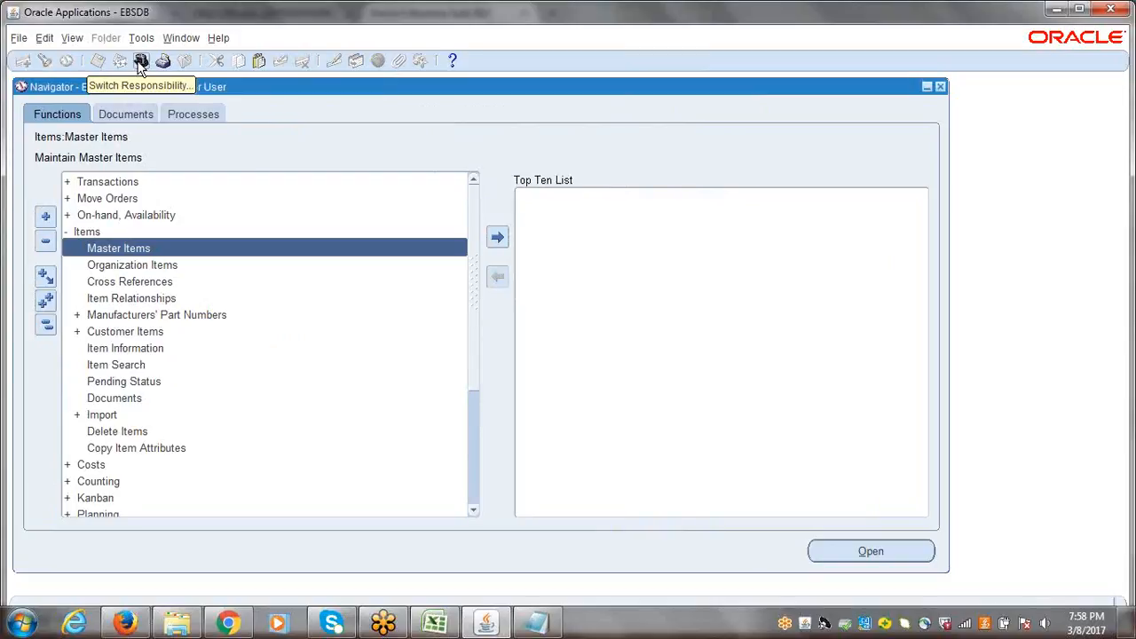
Switch to the ERPTREE Accounts Payable Super User responsibility and back to ERPTREE Inventory Super User
{"action": "left_click", "coordinate": [45, 325]}
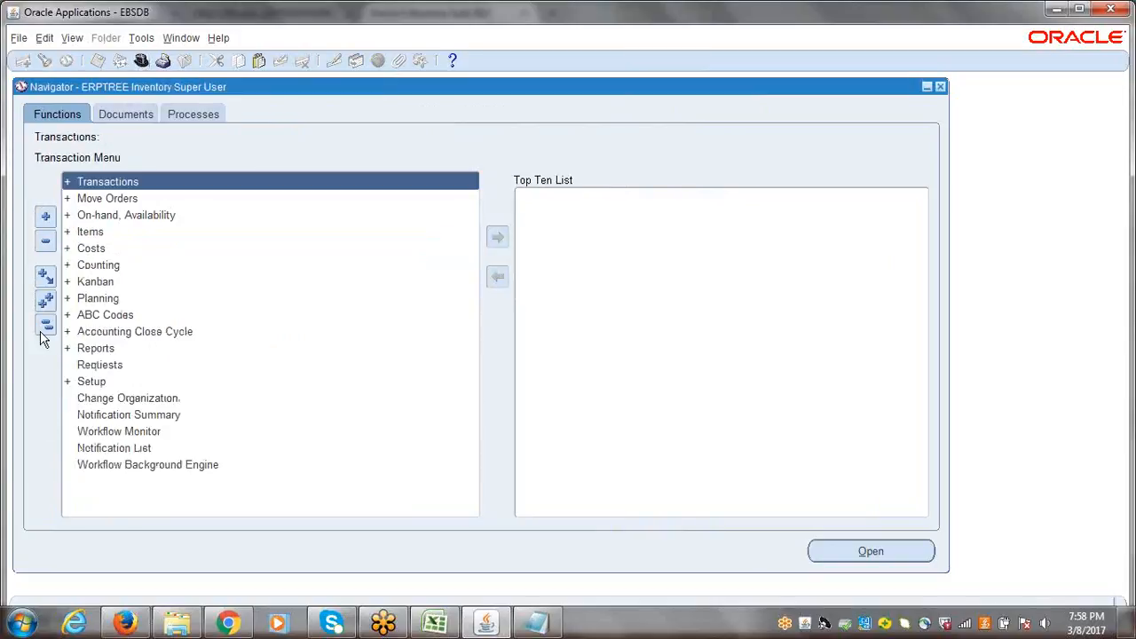
{"action": "left_click", "coordinate": [141, 61]}
{"action": "double_click", "coordinate": [138, 266]}
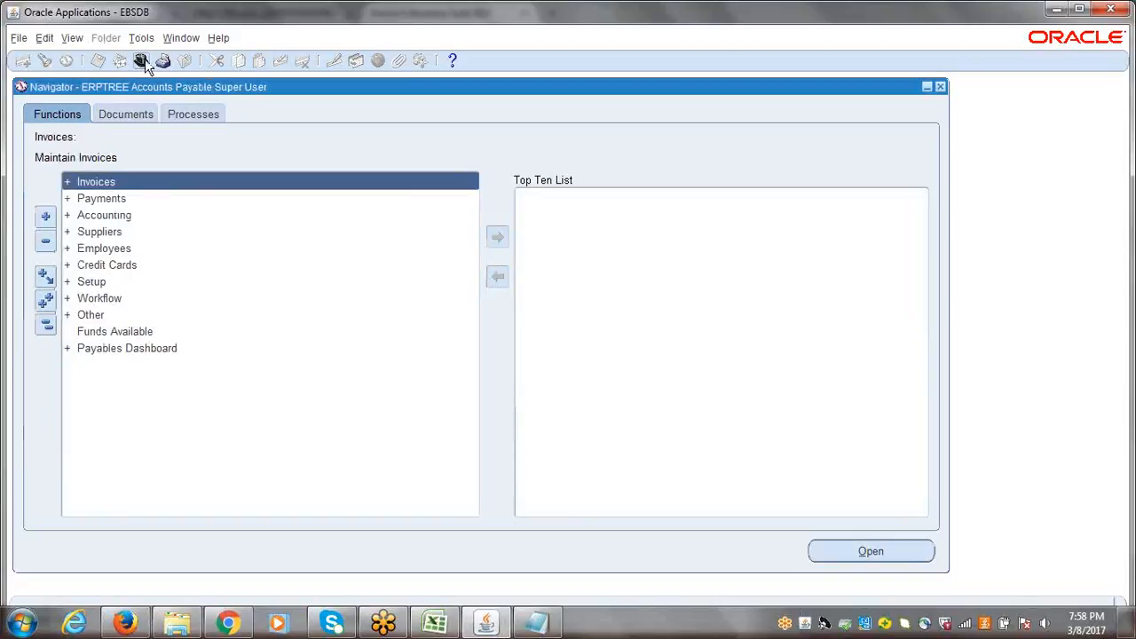
{"action": "left_click", "coordinate": [142, 60]}
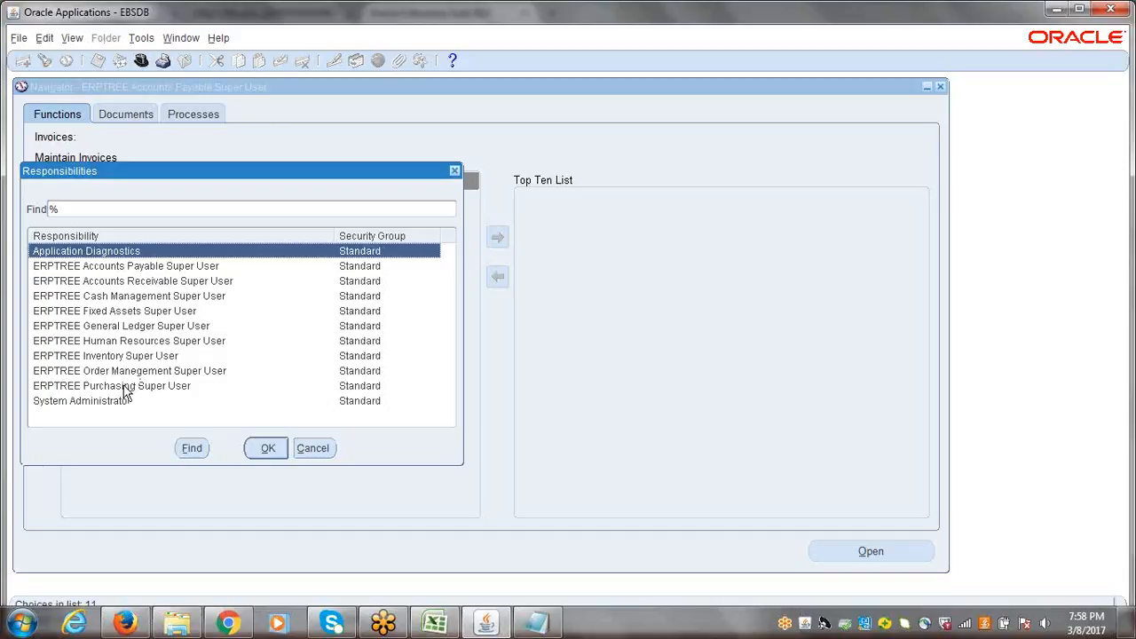
{"action": "left_click", "coordinate": [118, 357]}
{"action": "left_click", "coordinate": [265, 447]}
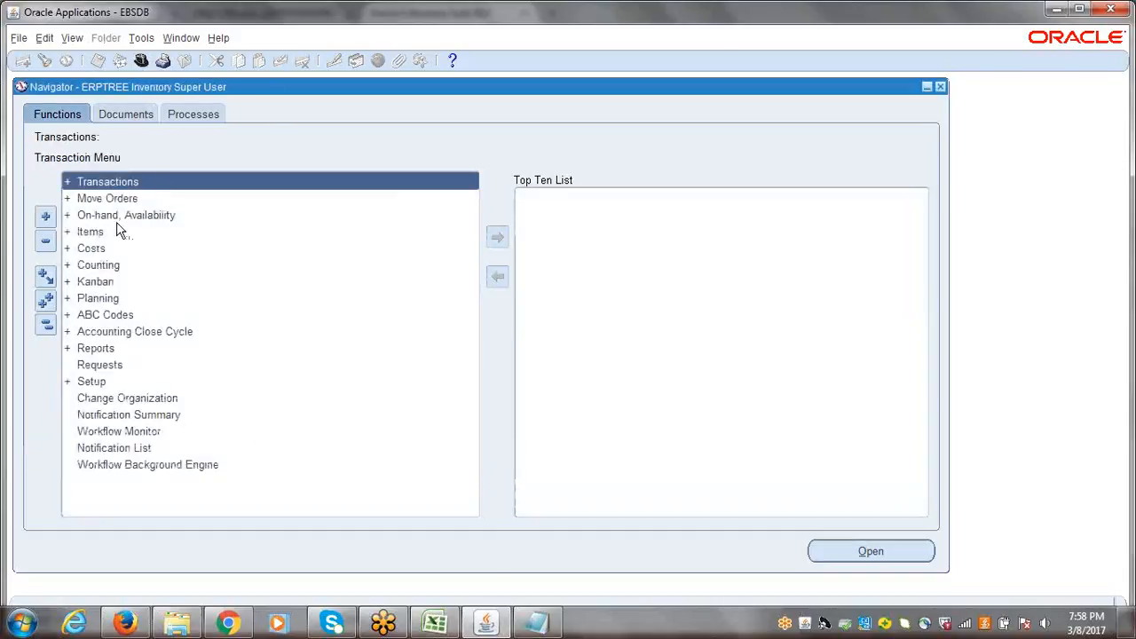
Open the Master Items form for the ERPTREE Hyderabad Inventory Organization (EHI)
{"action": "left_click", "coordinate": [92, 232]}
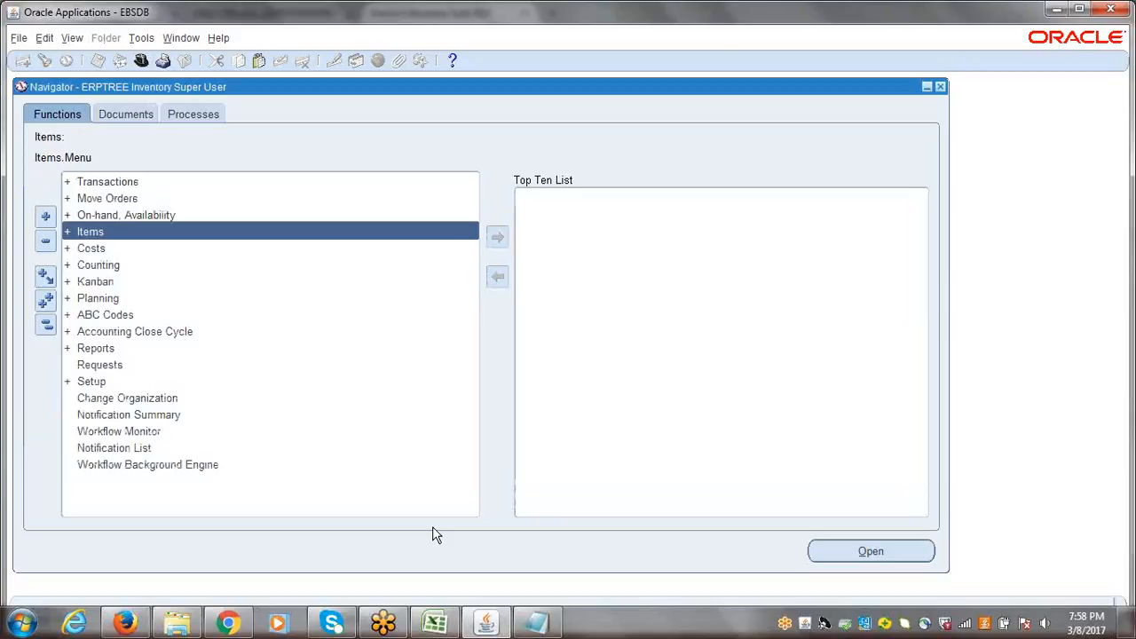
{"action": "key", "text": "Return"}
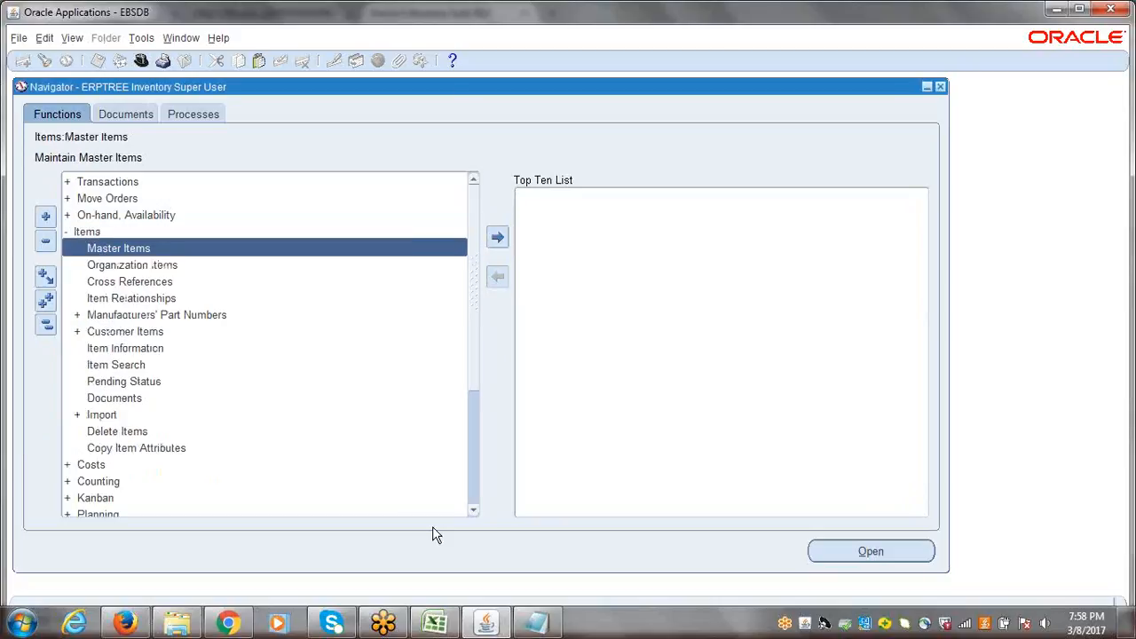
{"action": "key", "text": "Return"}
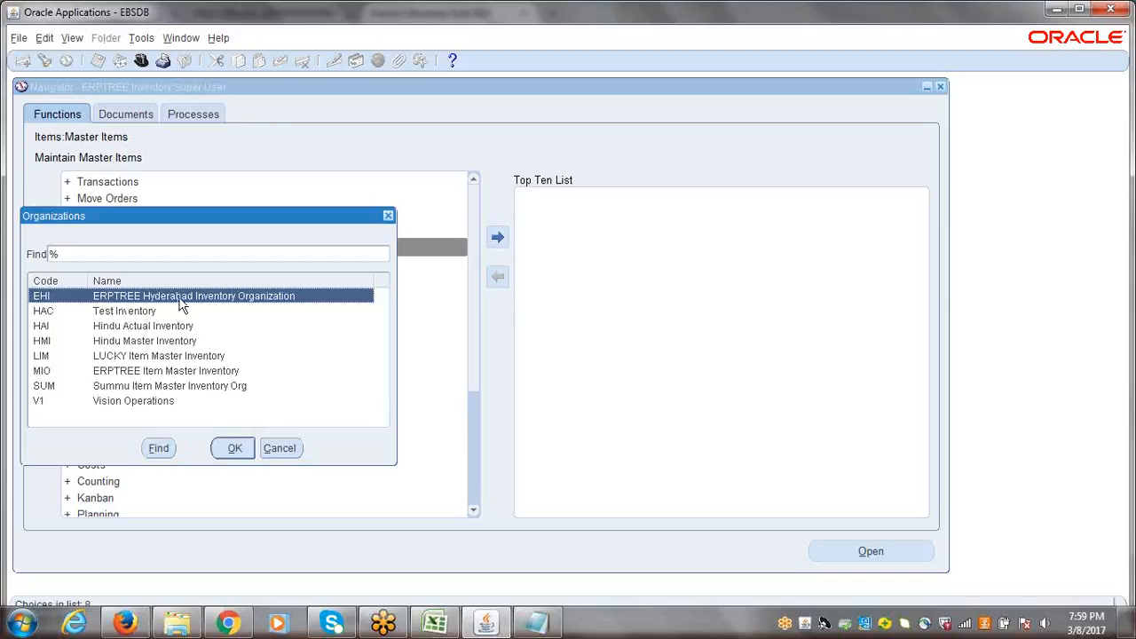
{"action": "left_click", "coordinate": [229, 449]}
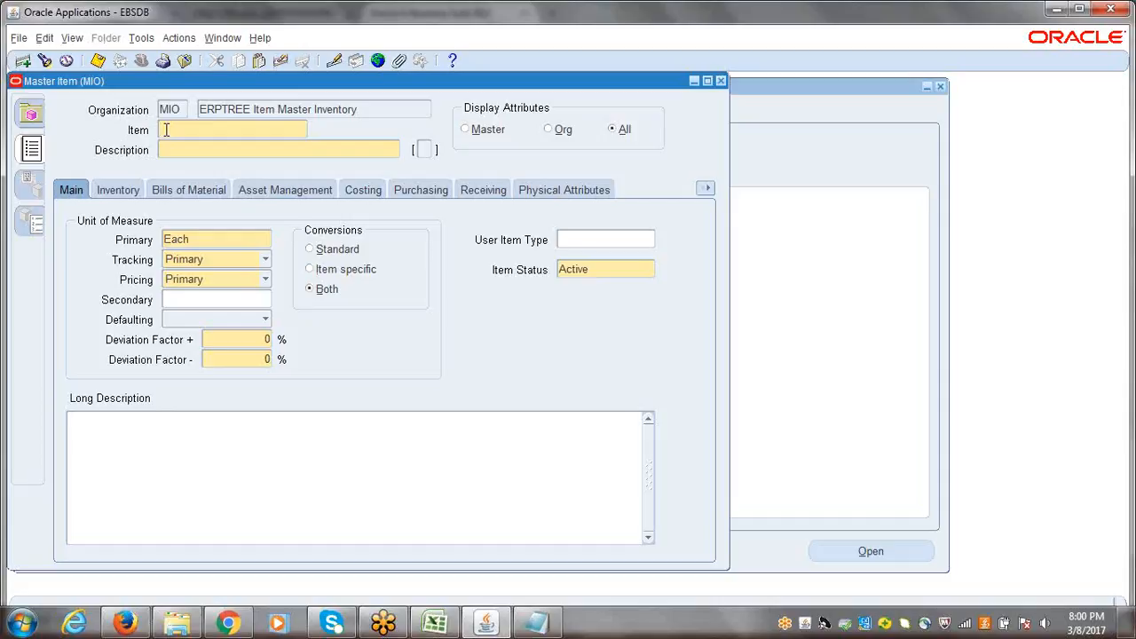
Enter a new master item named iPhone with the description Apple Phone, dismissing the antivirus notification
{"action": "type", "text": "iPhone"}
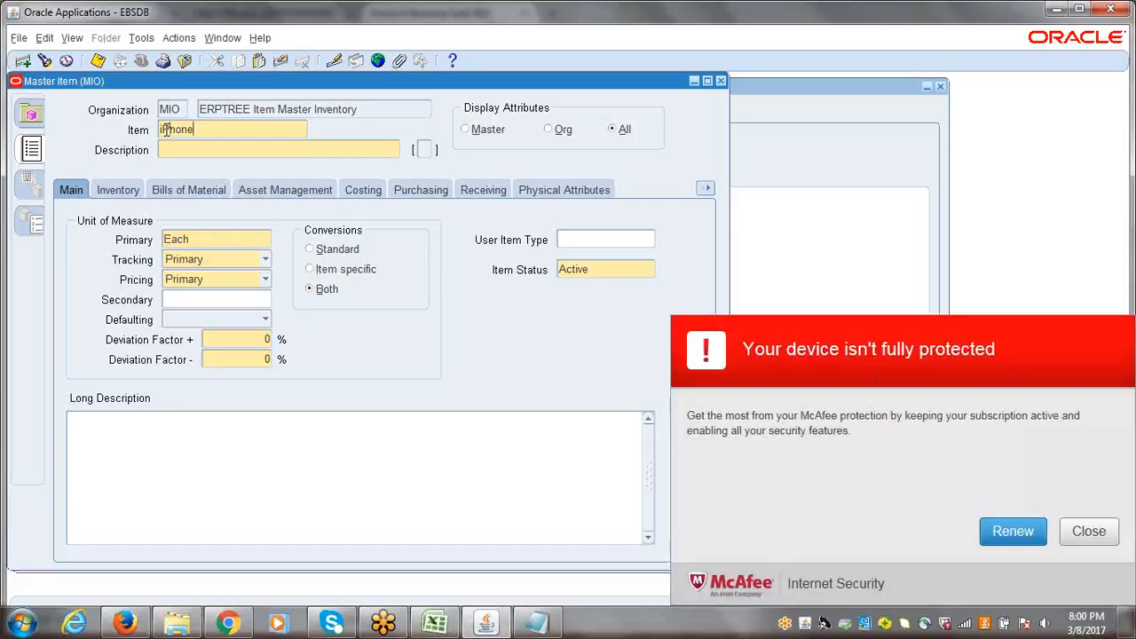
{"action": "left_click", "coordinate": [1089, 531]}
{"action": "left_click", "coordinate": [233, 151]}
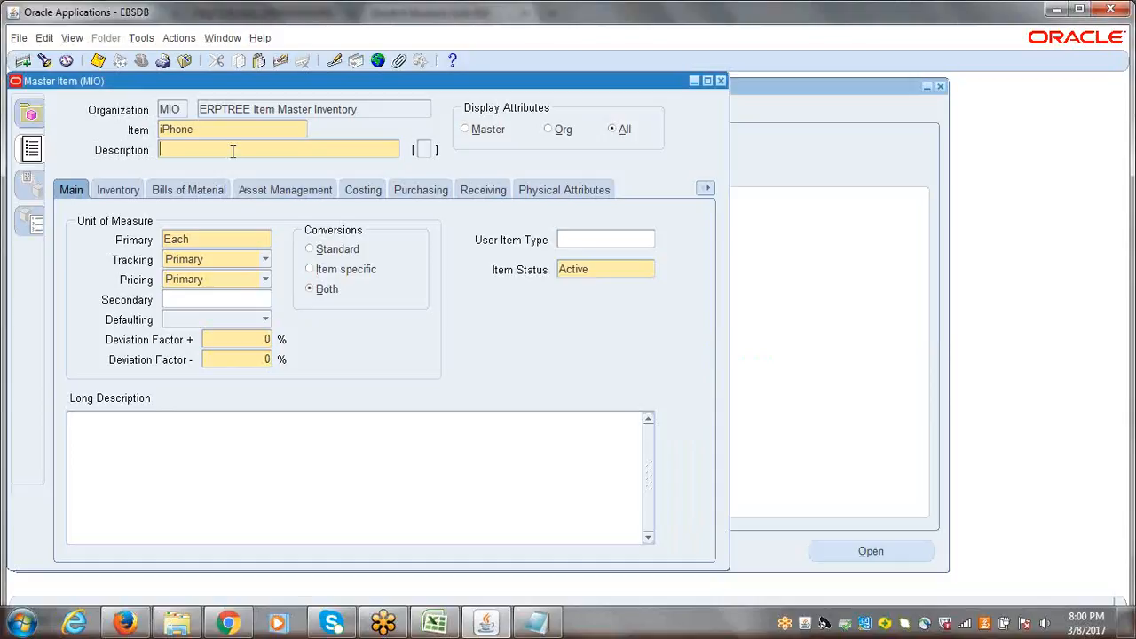
{"action": "type", "text": "a"}
{"action": "key", "text": "BackSpace"}
{"action": "type", "text": "Apple Phone"}
Examine the iPhone item's attribute groups from Inventory and Bills of Material through Purchasing, Receiving and Physical Attributes
{"action": "left_click", "coordinate": [103, 188]}
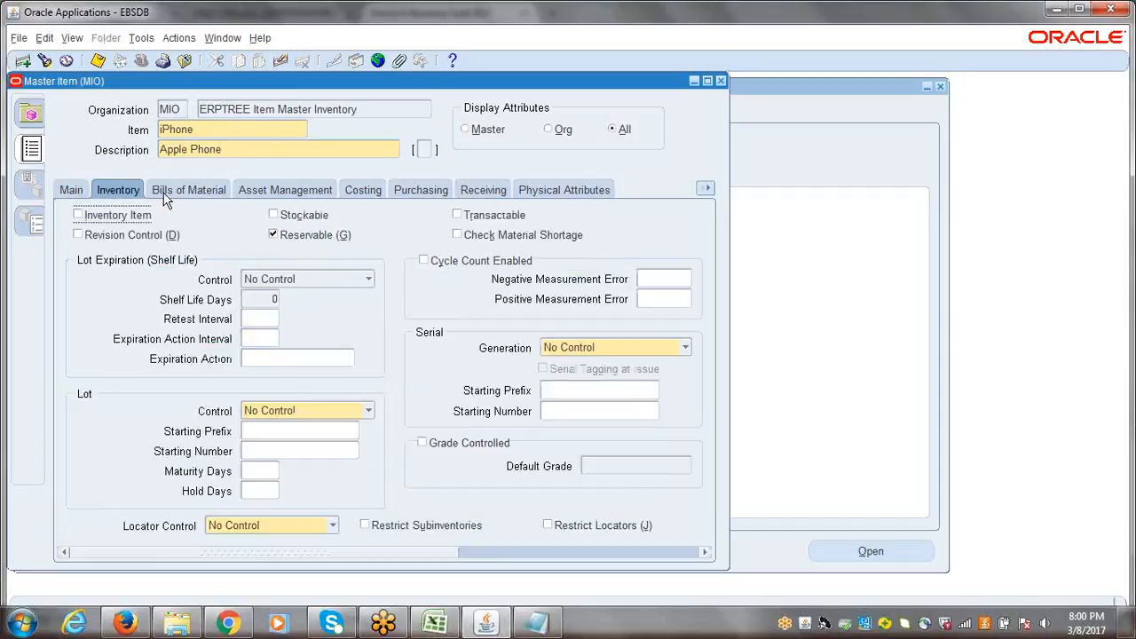
{"action": "left_click", "coordinate": [173, 191]}
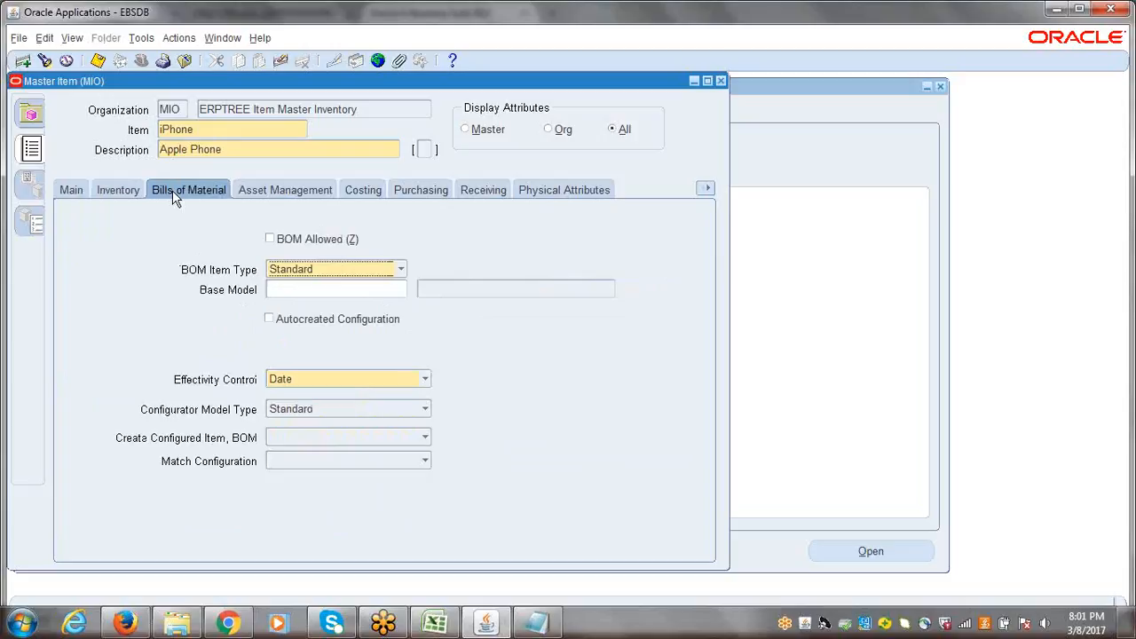
{"action": "left_click", "coordinate": [290, 192]}
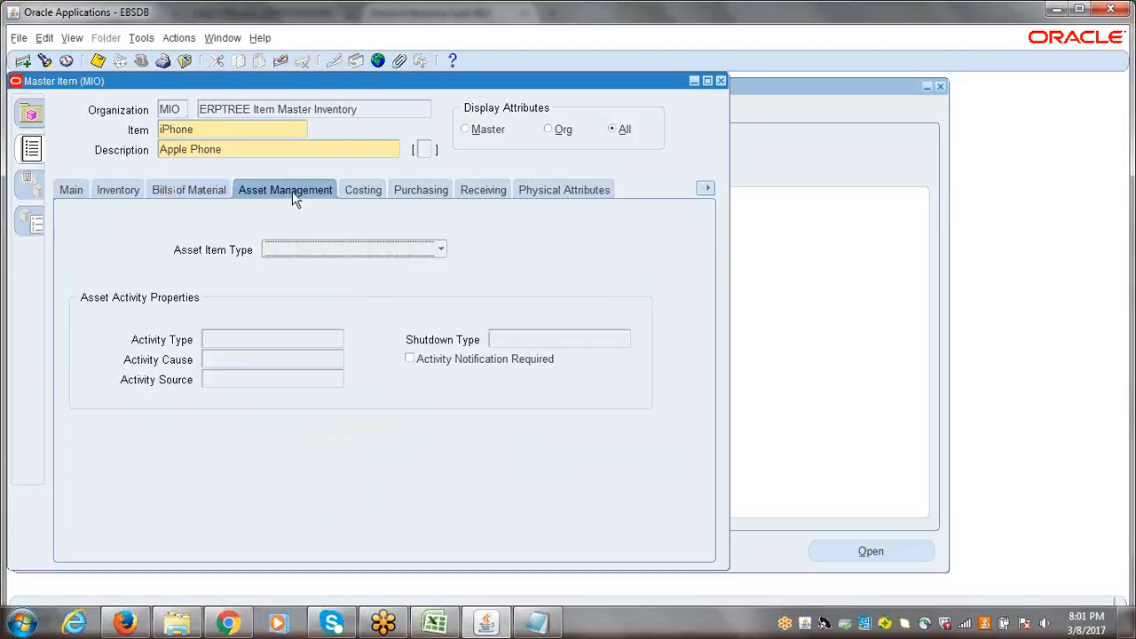
{"action": "left_click", "coordinate": [355, 191]}
{"action": "left_click", "coordinate": [411, 192]}
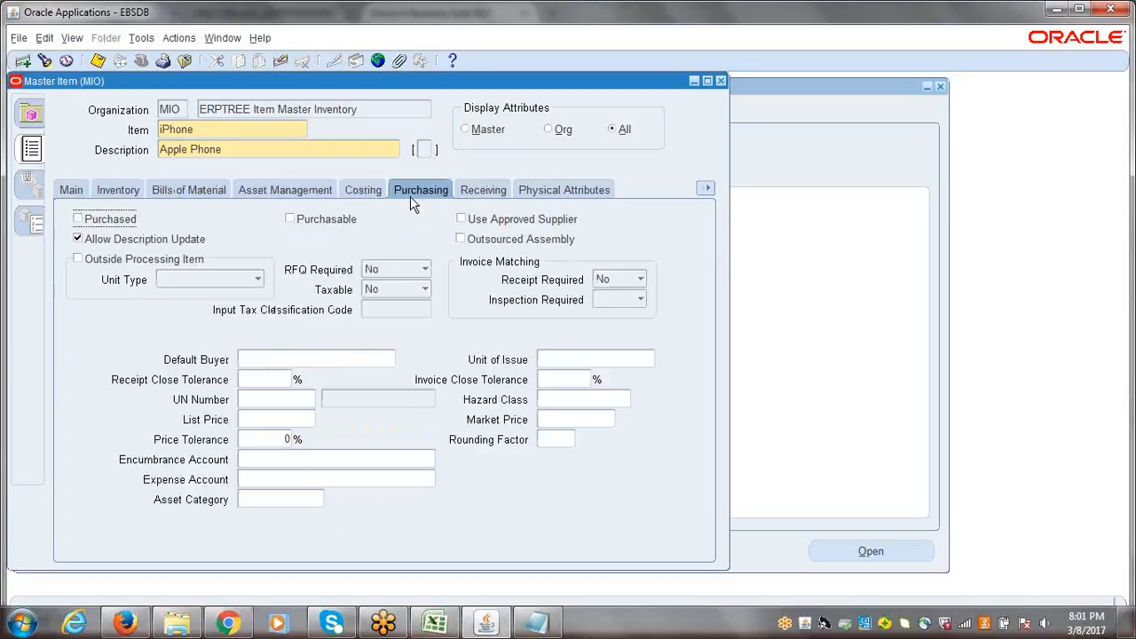
{"action": "left_click", "coordinate": [484, 190]}
{"action": "left_click", "coordinate": [575, 191]}
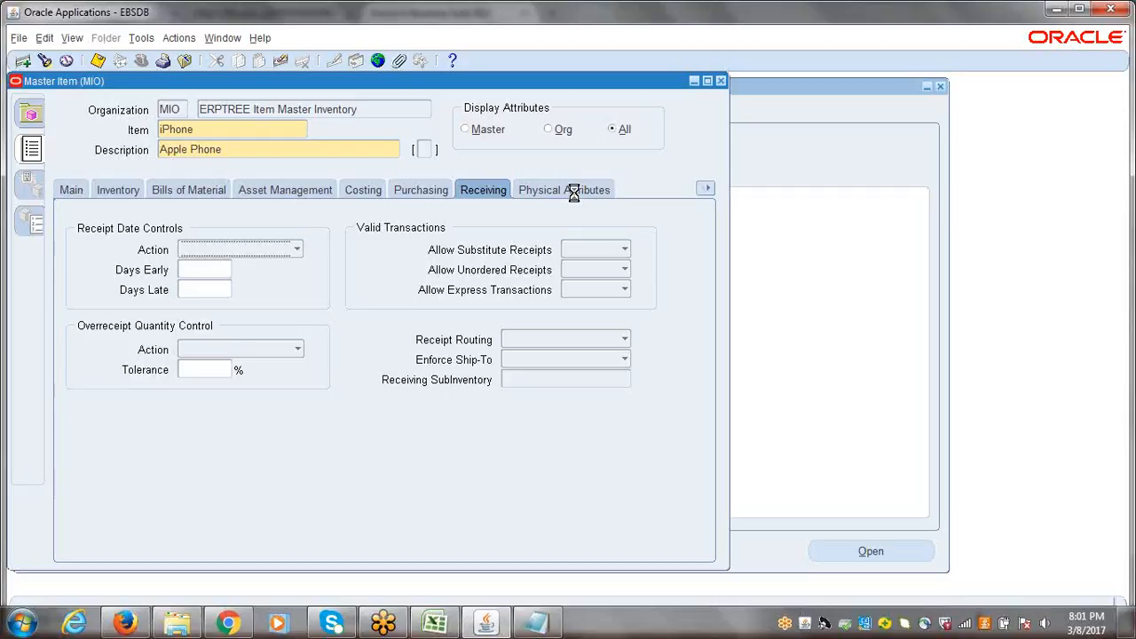
Examine the iPhone item's attribute groups from Lead Times and Work In Process through Order Management, Invoicing, Process Manufacturing, Service and Web Option
{"action": "left_click", "coordinate": [706, 190]}
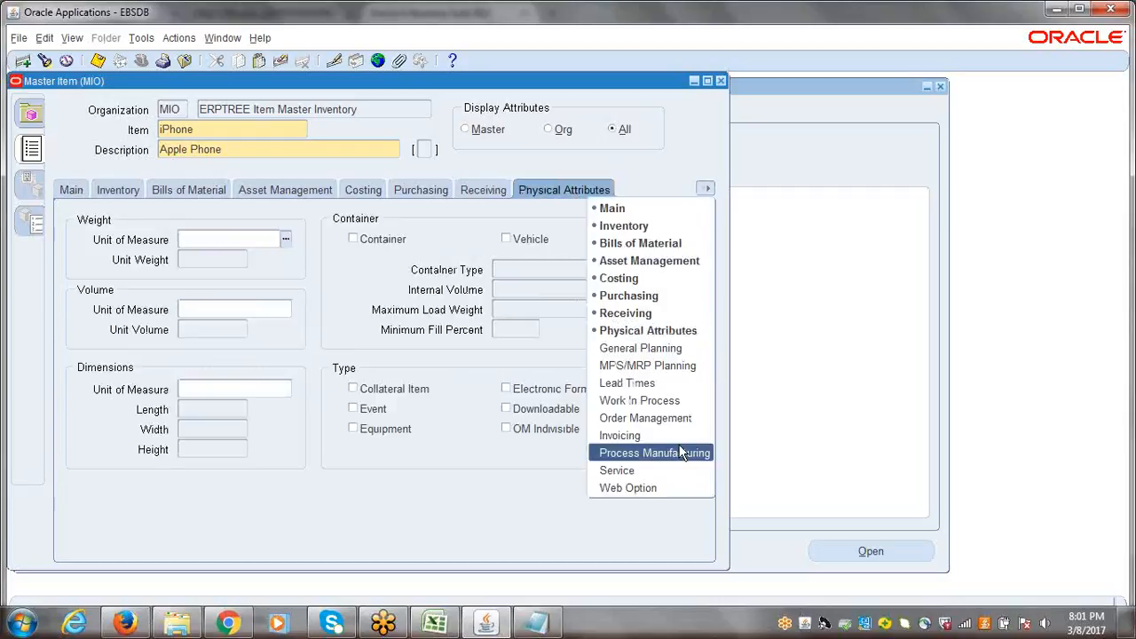
{"action": "left_click", "coordinate": [667, 488]}
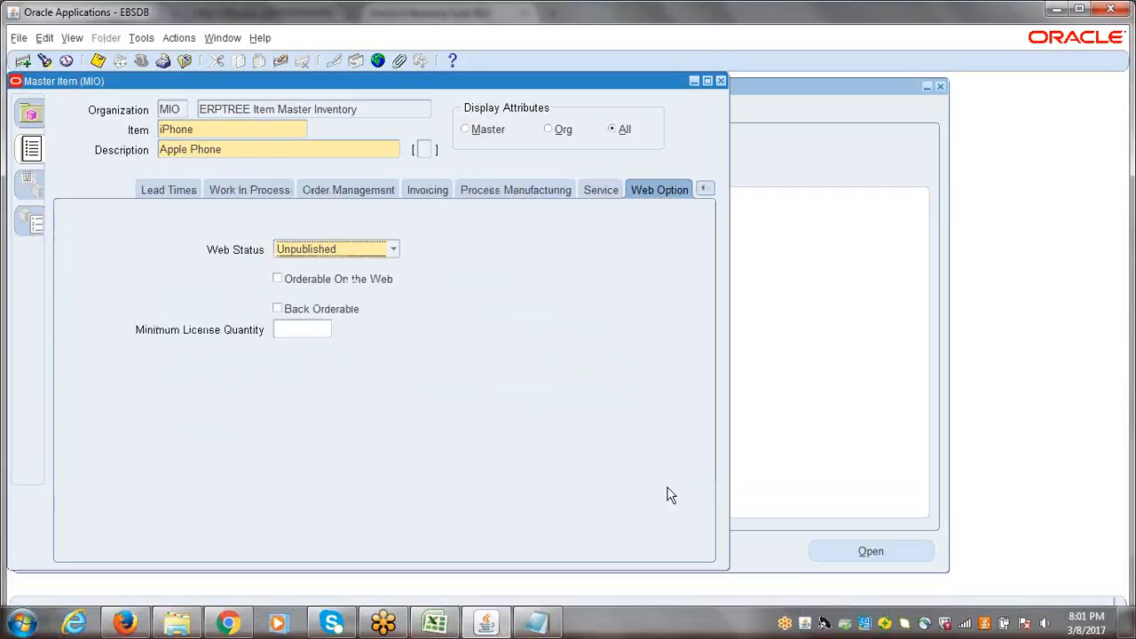
{"action": "left_click", "coordinate": [193, 190]}
{"action": "left_click", "coordinate": [223, 190]}
{"action": "left_click", "coordinate": [345, 190]}
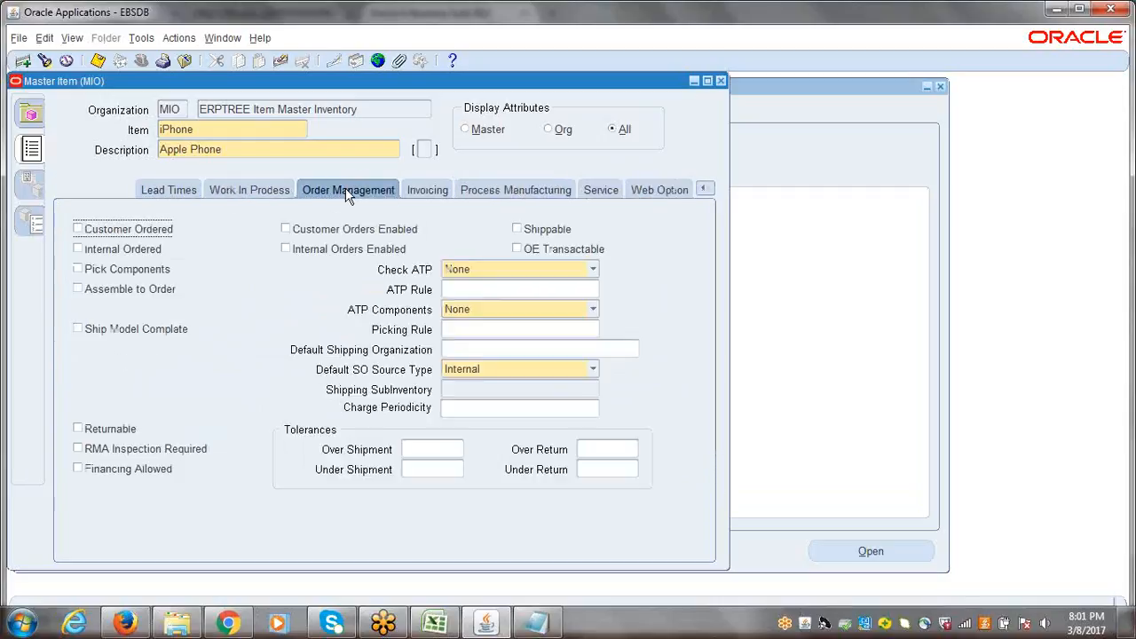
{"action": "left_click", "coordinate": [428, 192]}
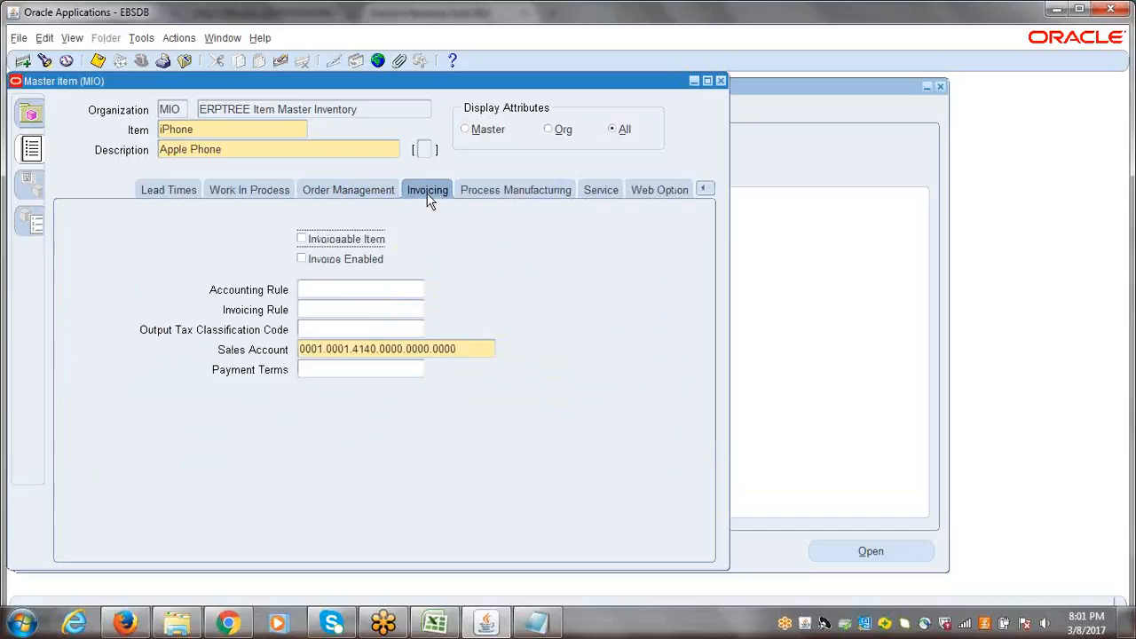
{"action": "left_click", "coordinate": [509, 190]}
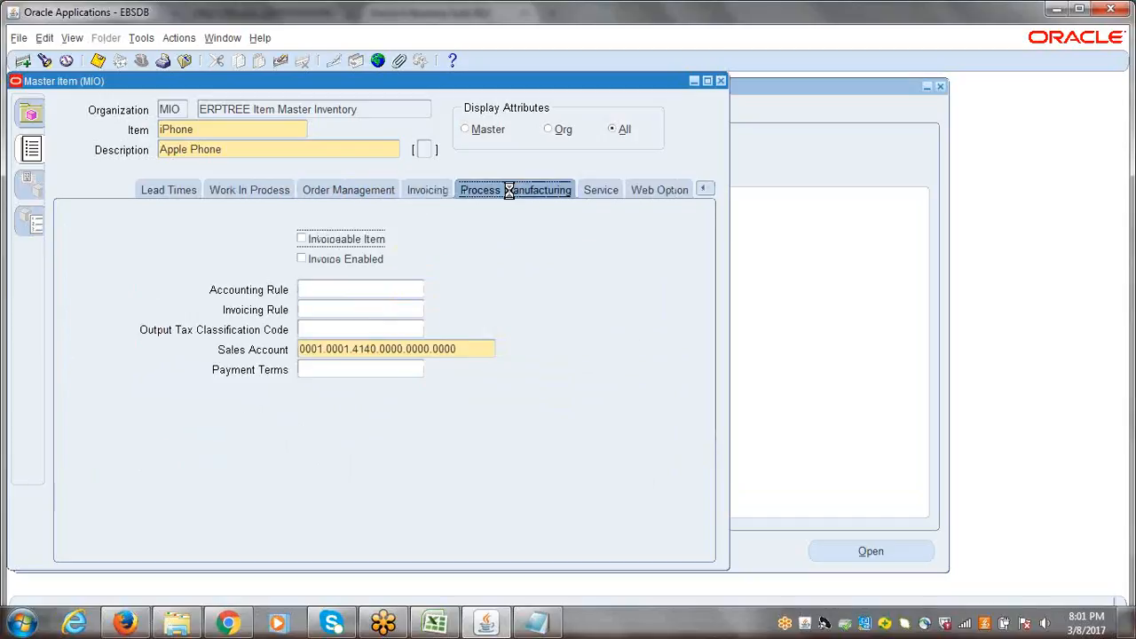
{"action": "left_click", "coordinate": [615, 194]}
{"action": "left_click", "coordinate": [657, 197]}
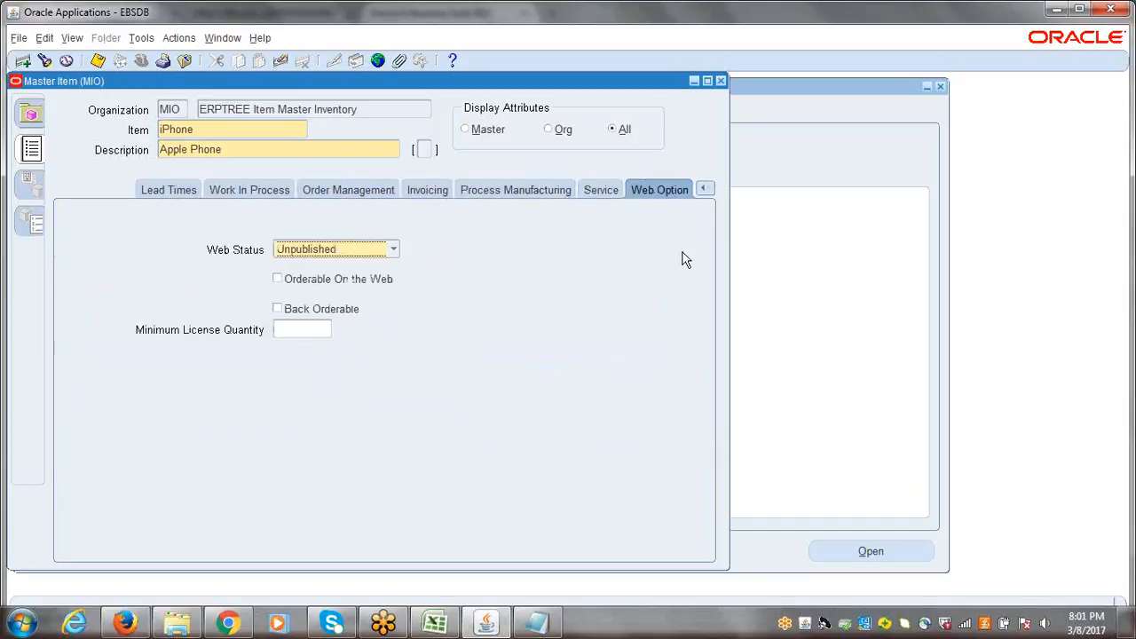
Review the attribute groups backwards from Service to Lead Times, and examine the Main, Inventory and Bills of Material attributes
{"action": "left_click", "coordinate": [591, 190]}
{"action": "left_click", "coordinate": [520, 190]}
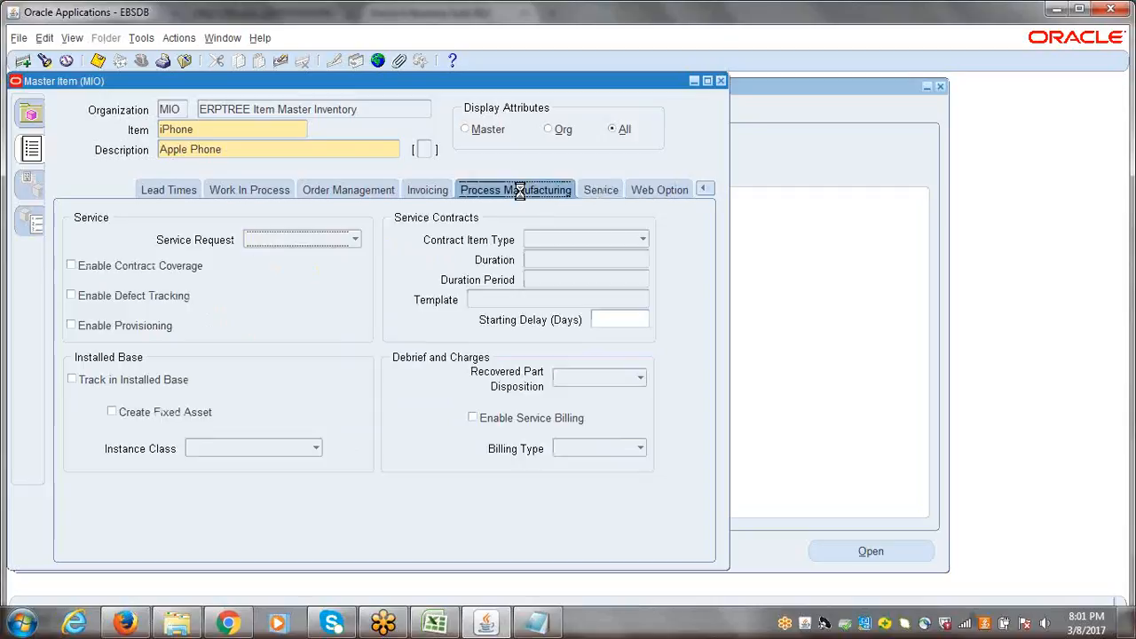
{"action": "left_click", "coordinate": [422, 190]}
{"action": "left_click", "coordinate": [350, 189]}
{"action": "left_click", "coordinate": [250, 190]}
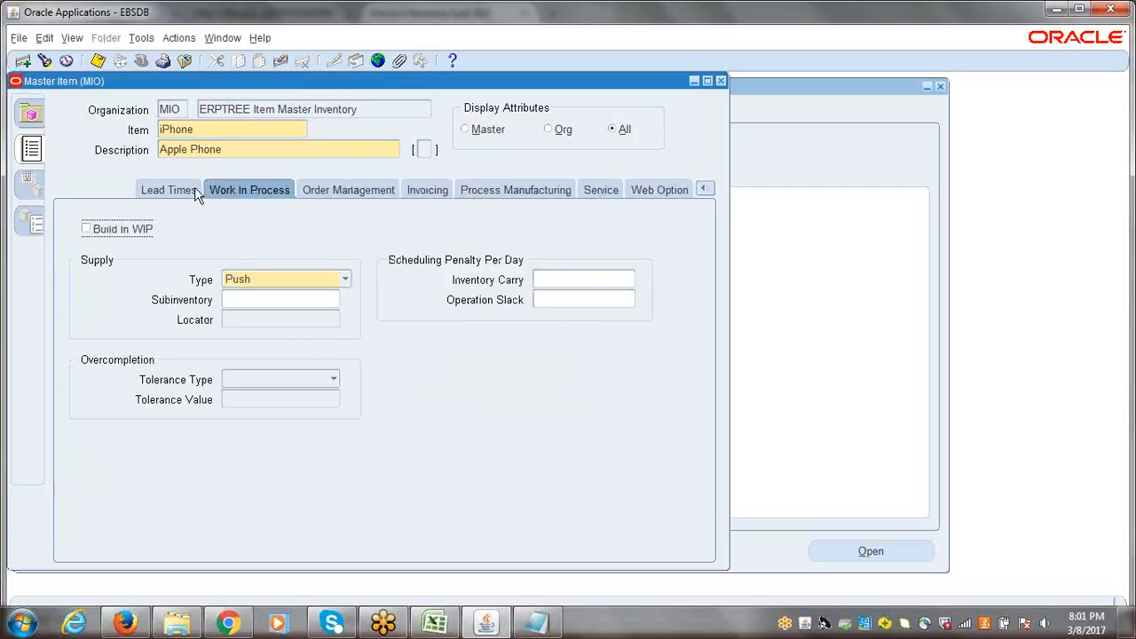
{"action": "left_click", "coordinate": [170, 192]}
{"action": "left_click", "coordinate": [704, 189]}
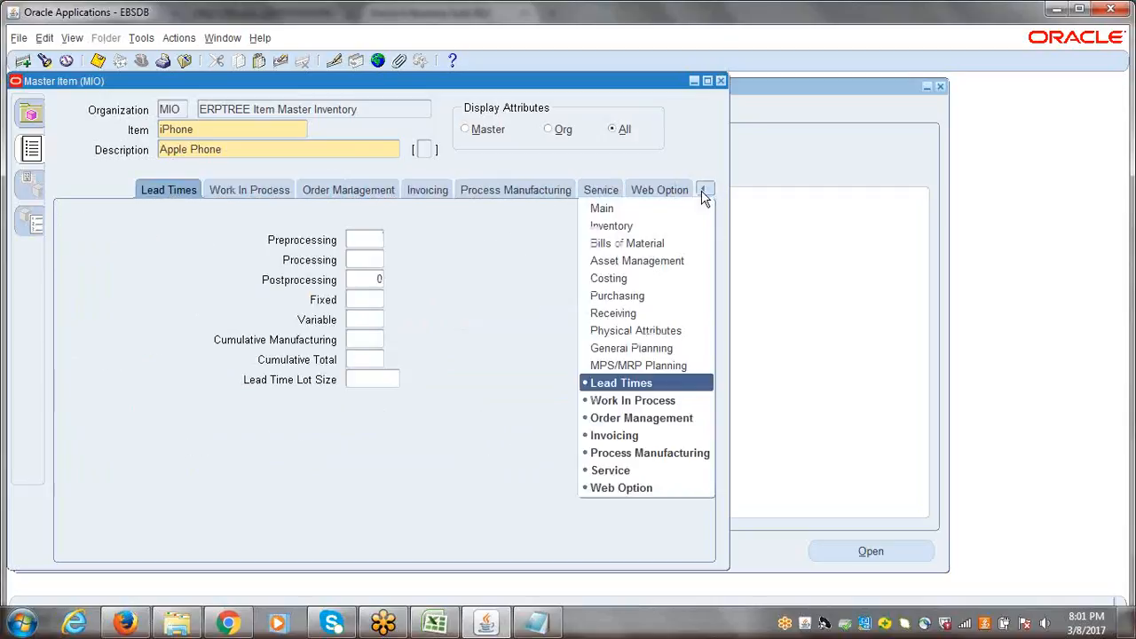
{"action": "left_click", "coordinate": [650, 202]}
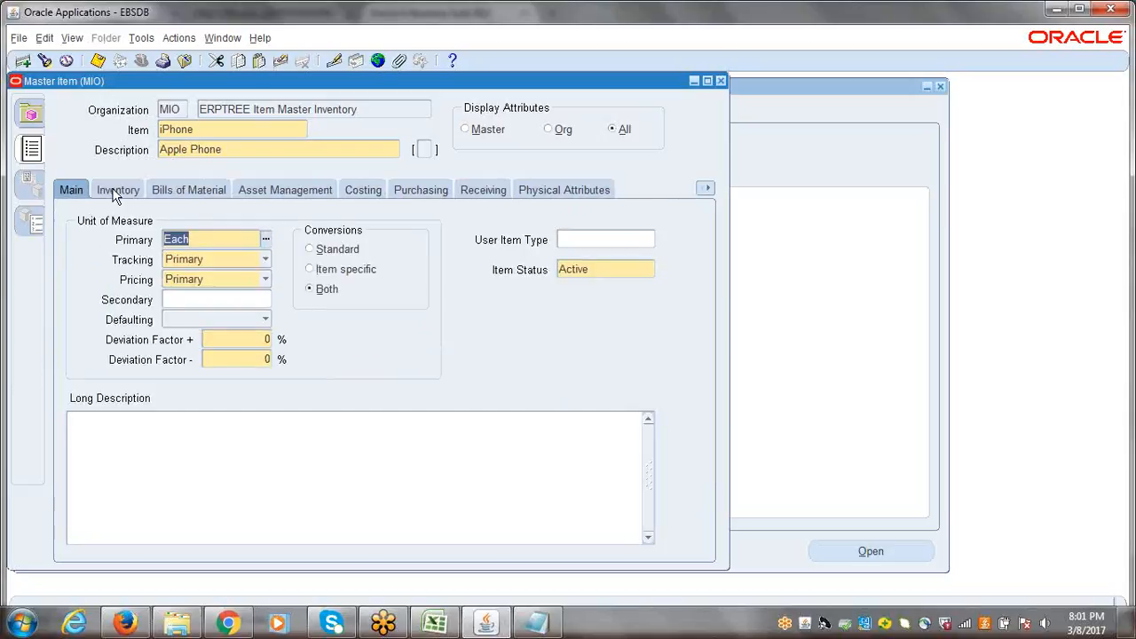
{"action": "left_click", "coordinate": [113, 192]}
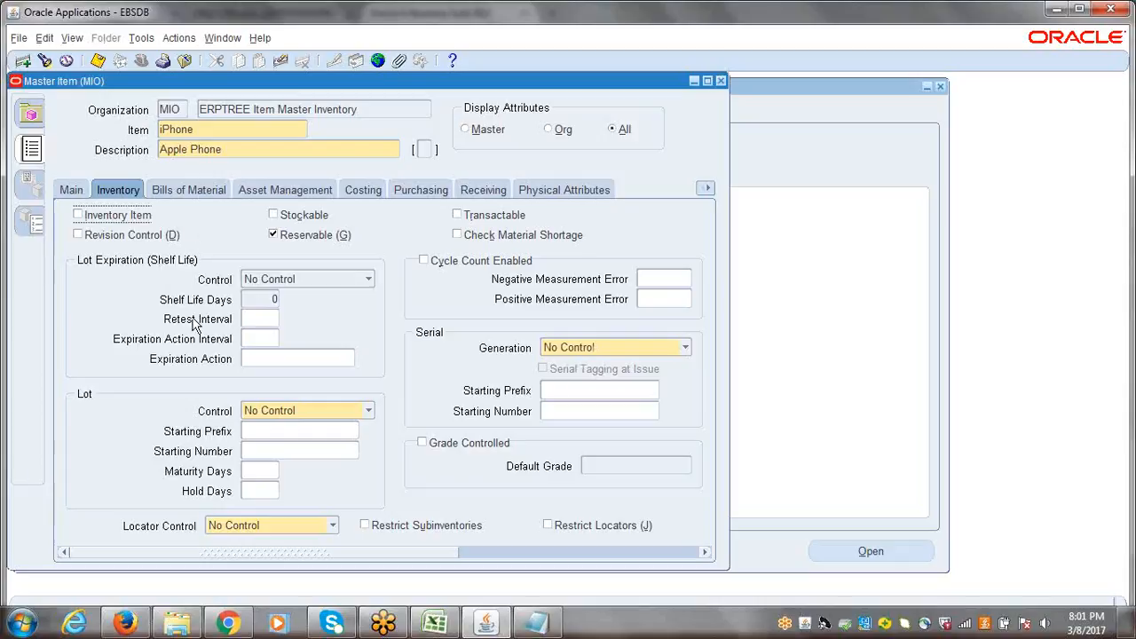
{"action": "left_click", "coordinate": [195, 192]}
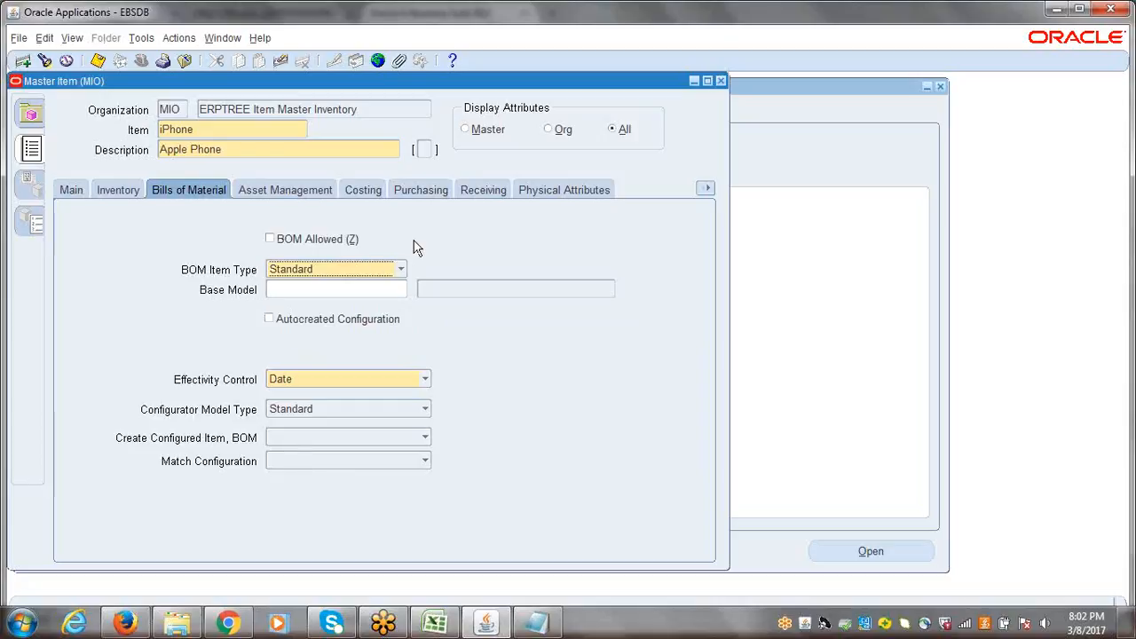
Mark the iPhone as an Inventory Item and as Purchased, and try the Customer Ordered option on and off
{"action": "left_click", "coordinate": [118, 188]}
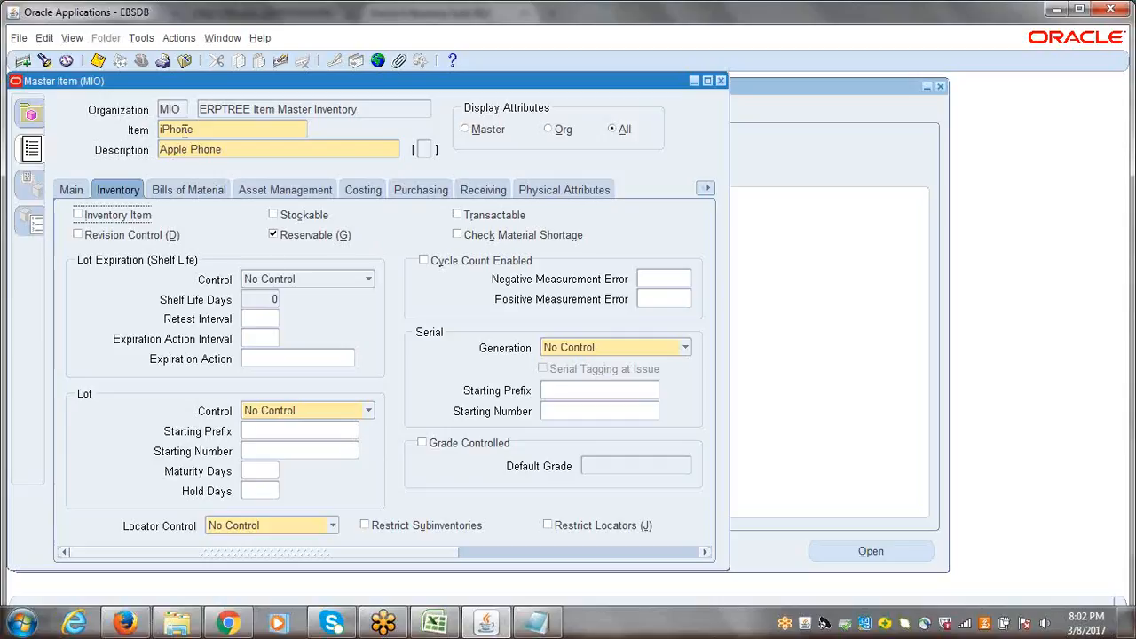
{"action": "left_click", "coordinate": [78, 215]}
{"action": "left_click", "coordinate": [417, 192]}
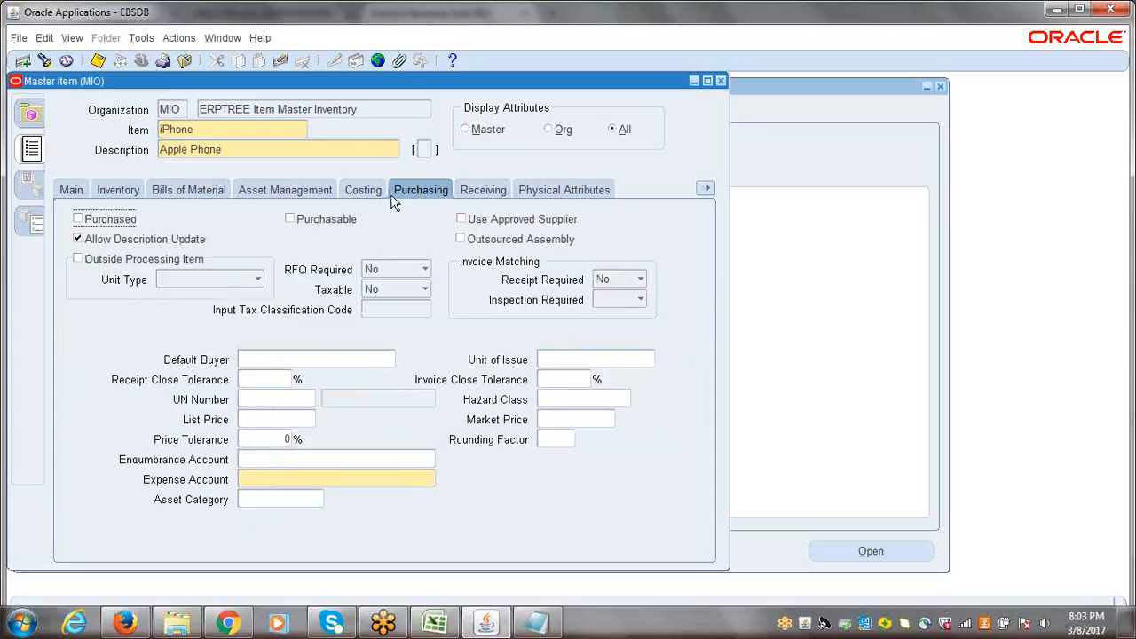
{"action": "left_click", "coordinate": [78, 219]}
{"action": "left_click", "coordinate": [707, 189]}
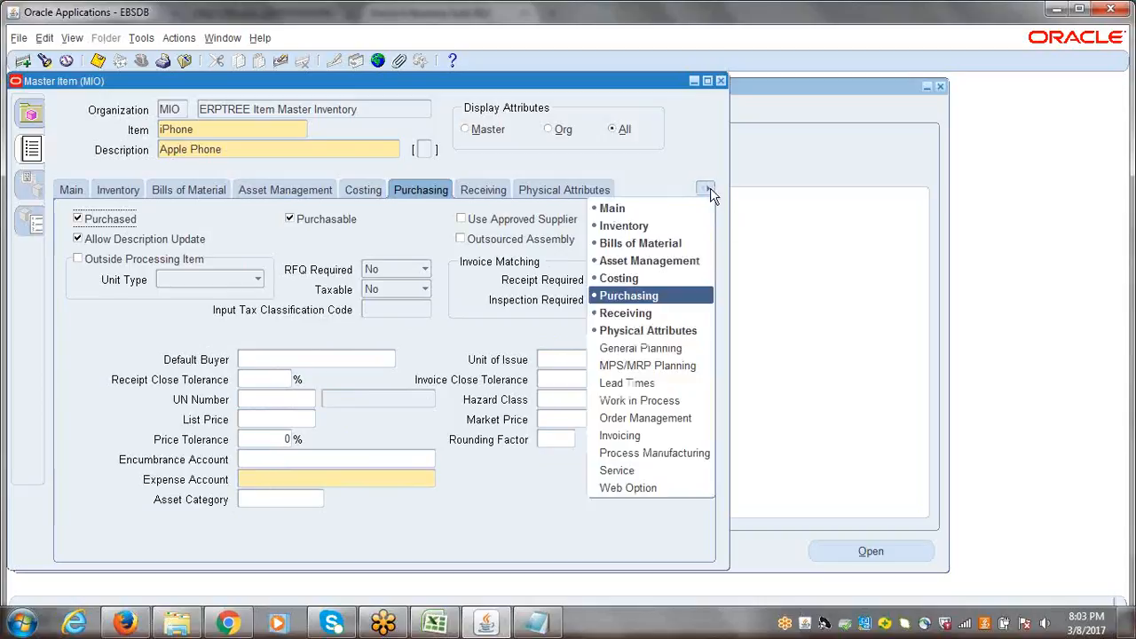
{"action": "left_click", "coordinate": [652, 418]}
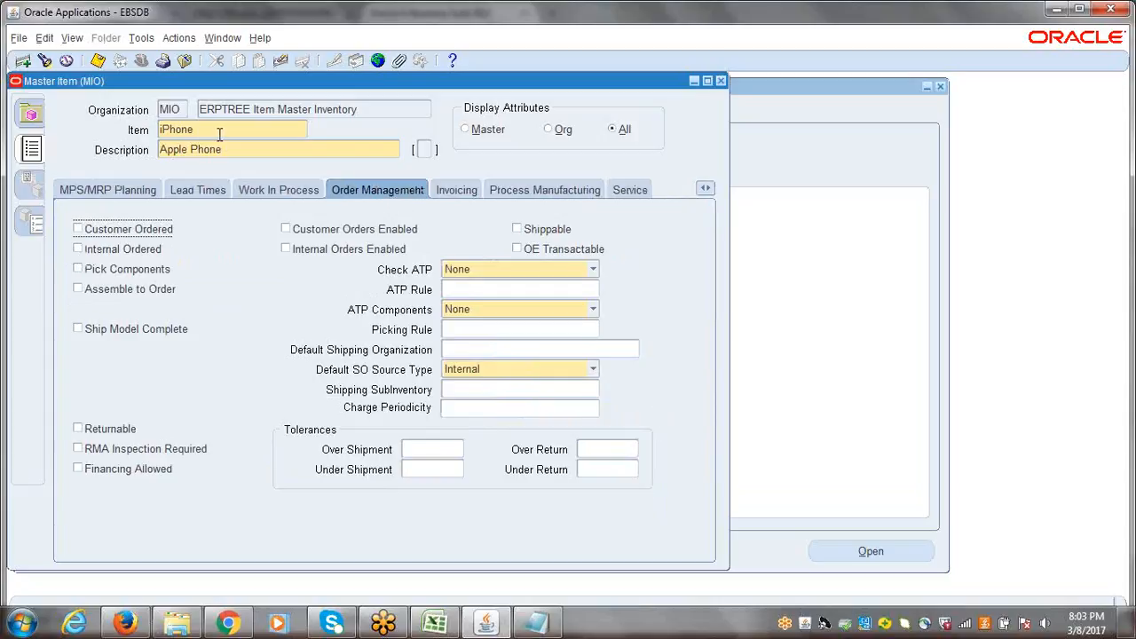
{"action": "left_click", "coordinate": [77, 230]}
{"action": "left_click", "coordinate": [78, 229]}
Clear the Inventory Item and Purchased options of the iPhone item
{"action": "left_click", "coordinate": [706, 188]}
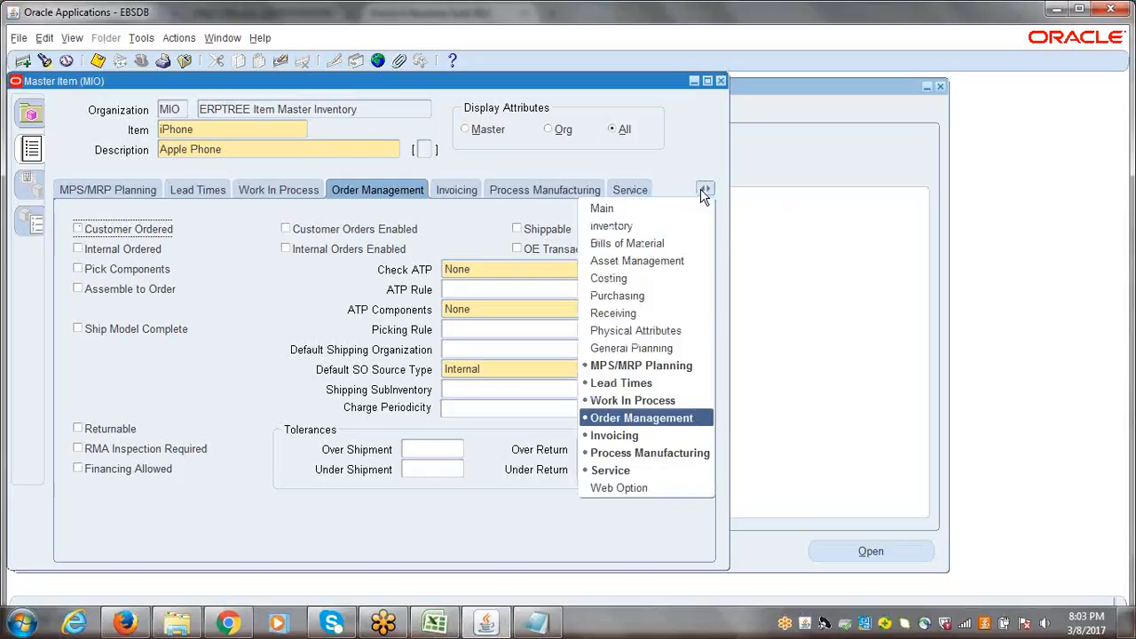
{"action": "left_click", "coordinate": [621, 209]}
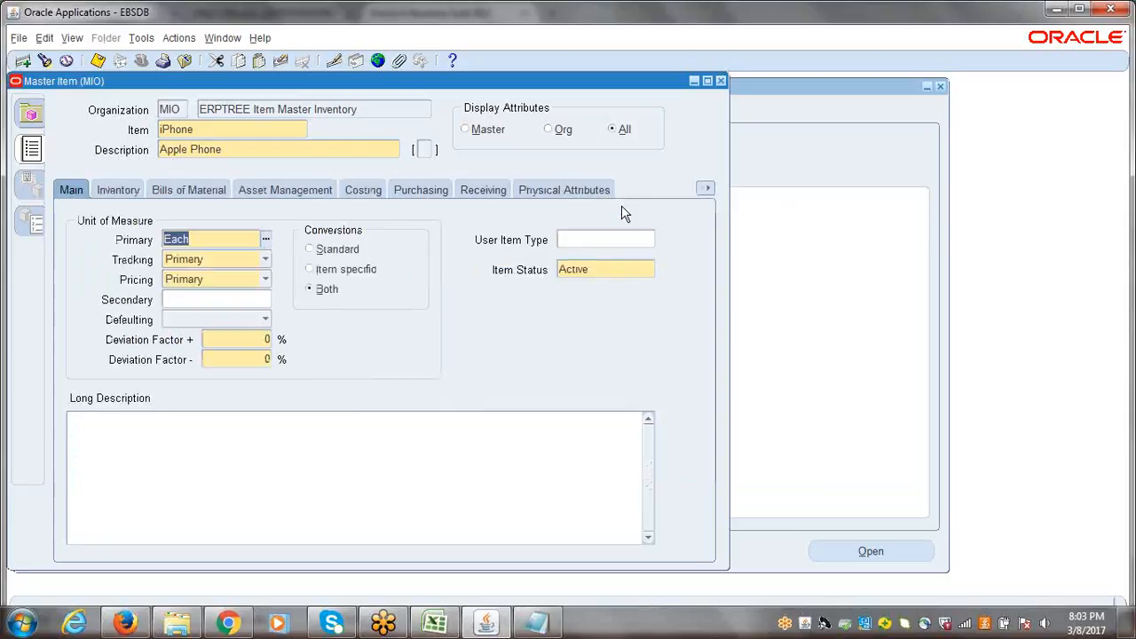
{"action": "left_click", "coordinate": [106, 190]}
{"action": "left_click", "coordinate": [78, 215]}
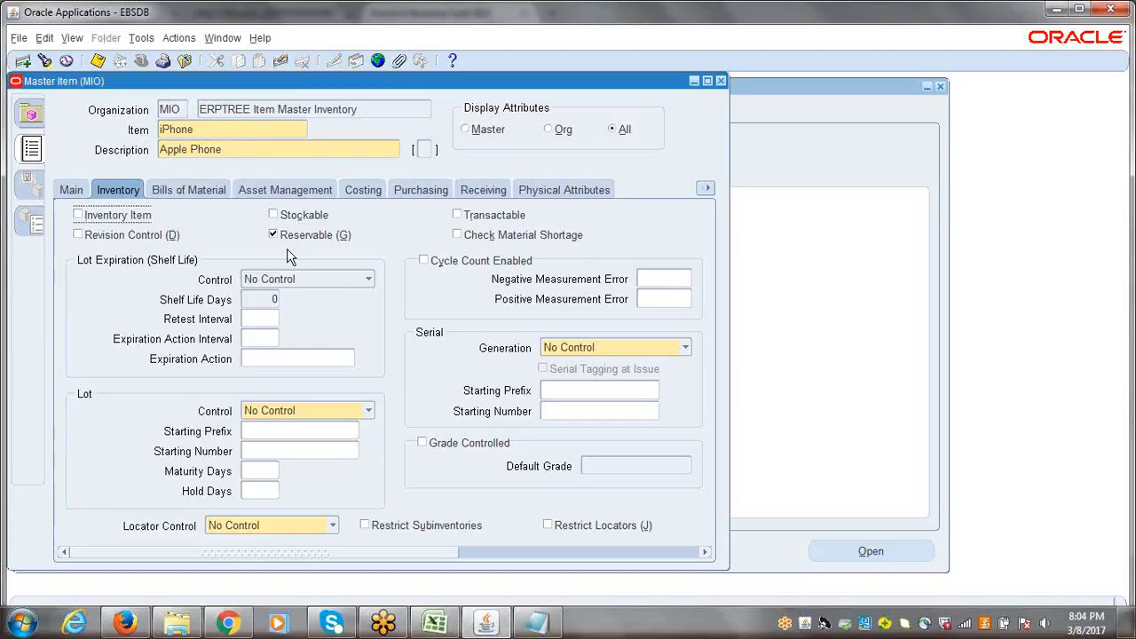
{"action": "left_click", "coordinate": [420, 190]}
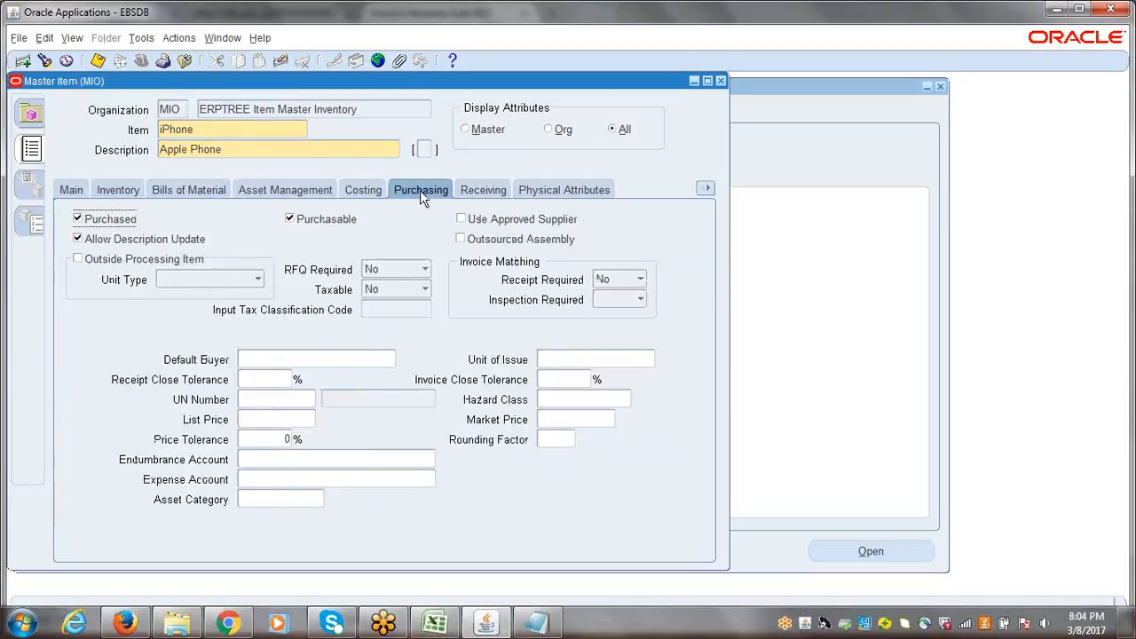
{"action": "left_click", "coordinate": [78, 219]}
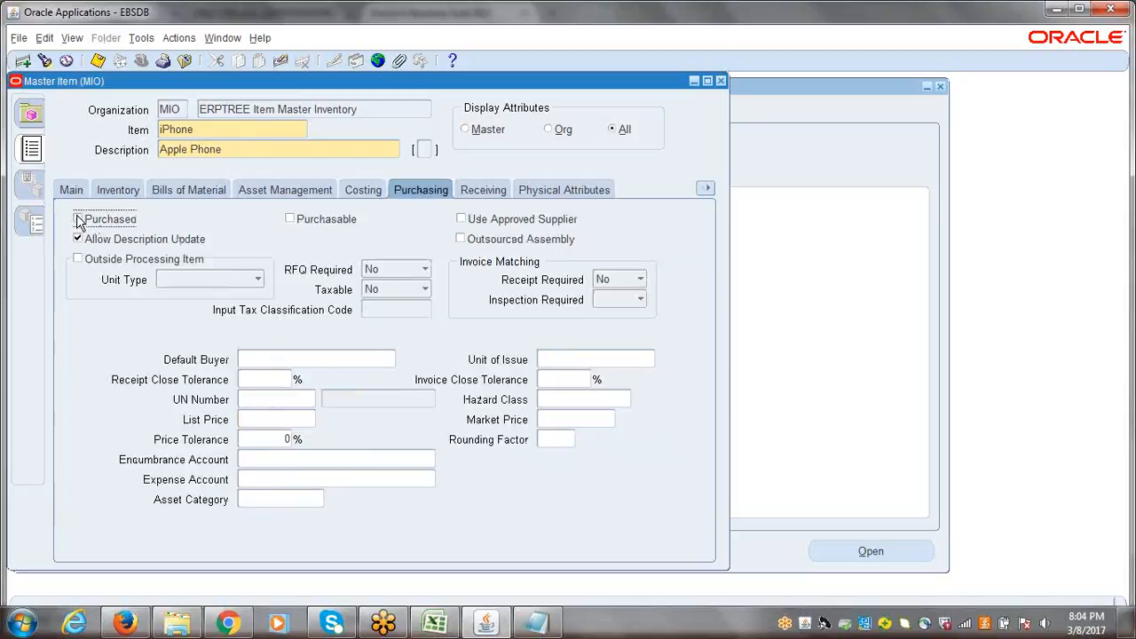
Check the iPhone item's option settings in the Order Management, Inventory and Purchasing attribute groups
{"action": "left_click", "coordinate": [706, 189]}
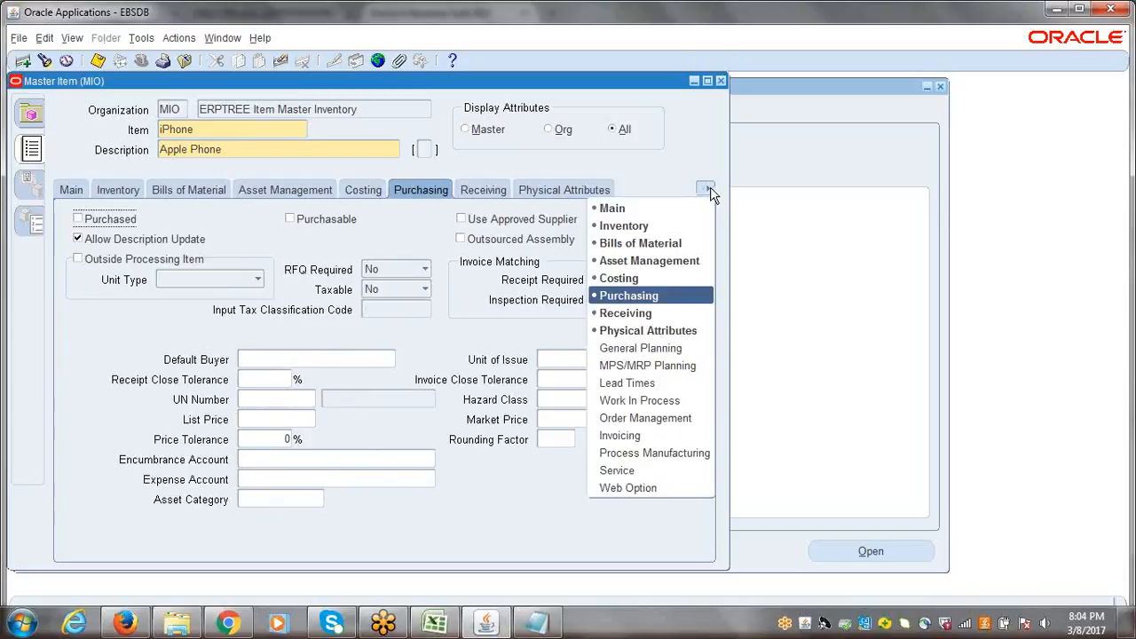
{"action": "left_click", "coordinate": [645, 418]}
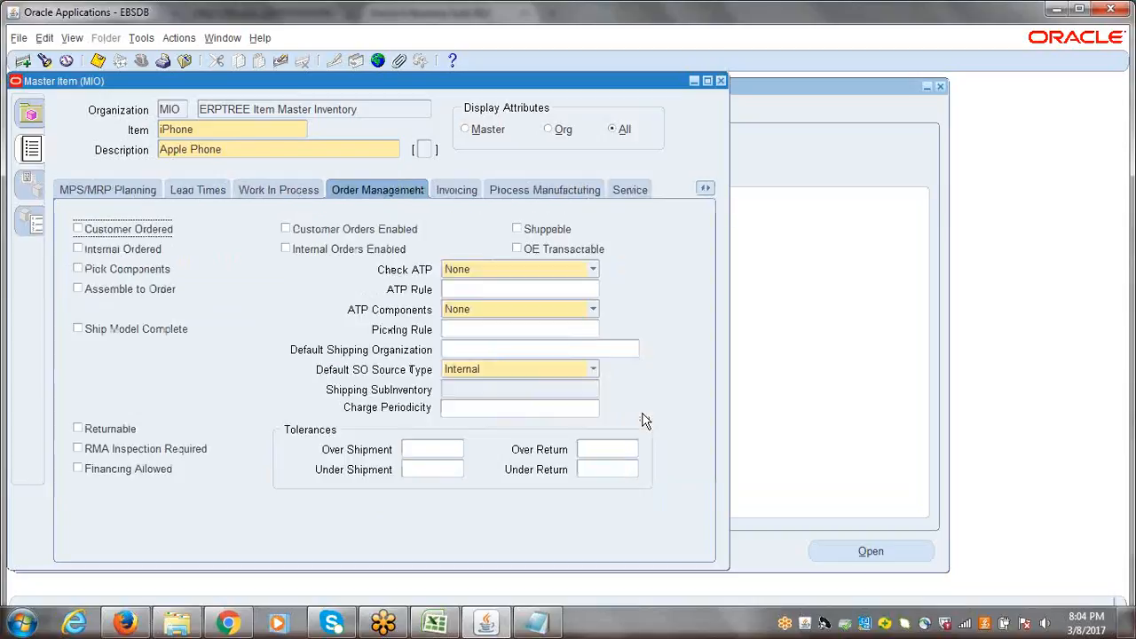
{"action": "left_click", "coordinate": [706, 188]}
{"action": "left_click", "coordinate": [613, 209]}
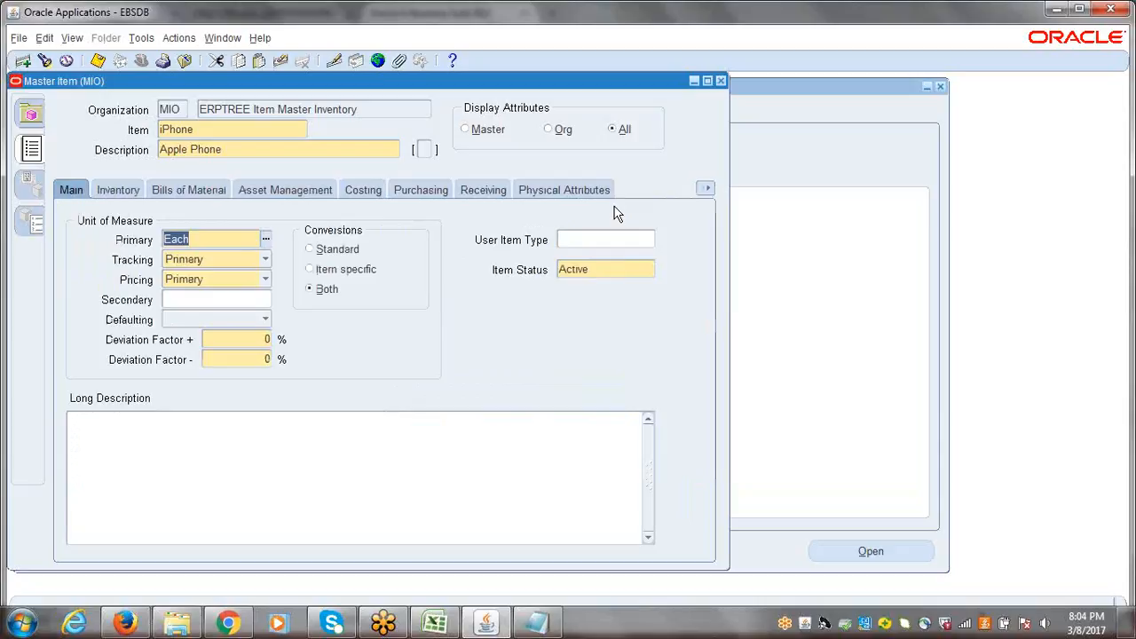
{"action": "left_click", "coordinate": [115, 191]}
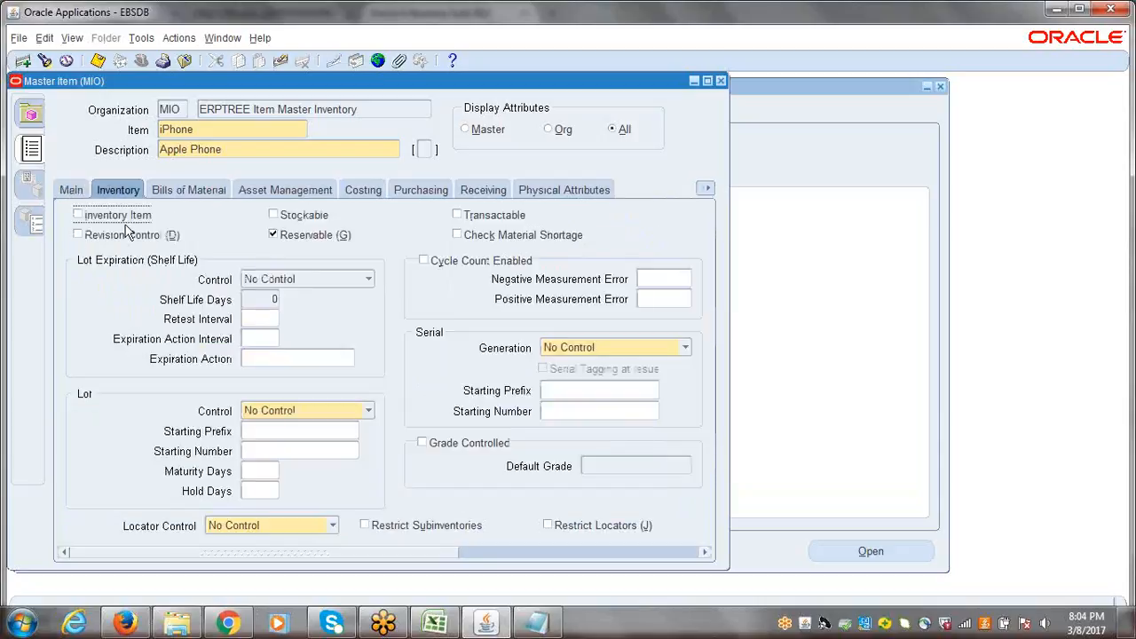
{"action": "left_click", "coordinate": [431, 191]}
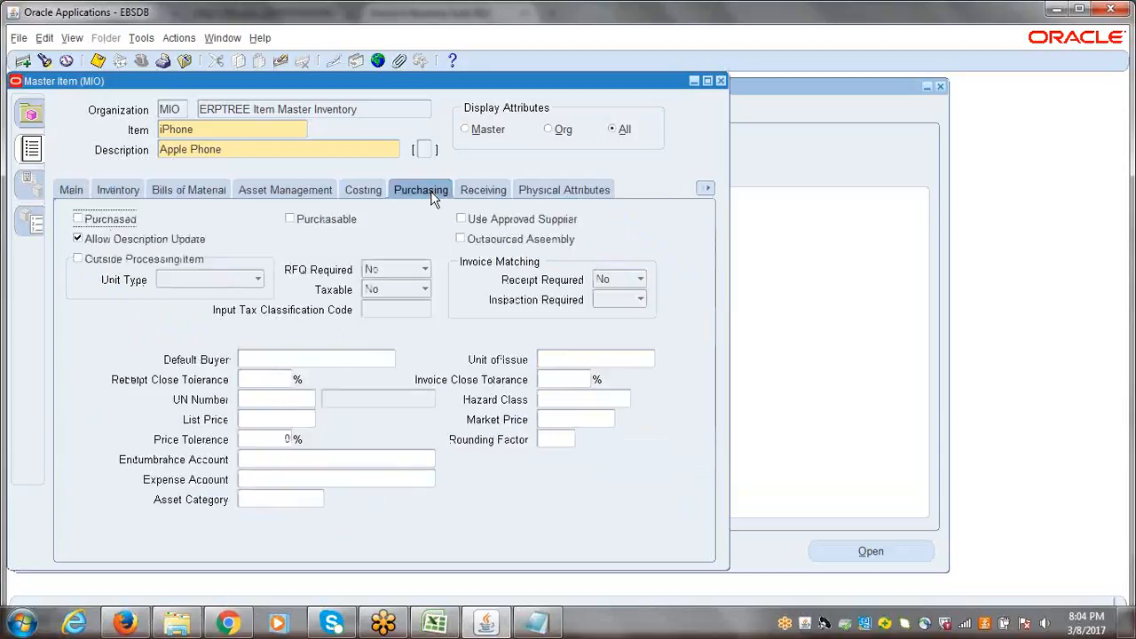
Return to the Main attributes and save the iPhone item with its description Apple Phone
{"action": "left_click", "coordinate": [73, 191]}
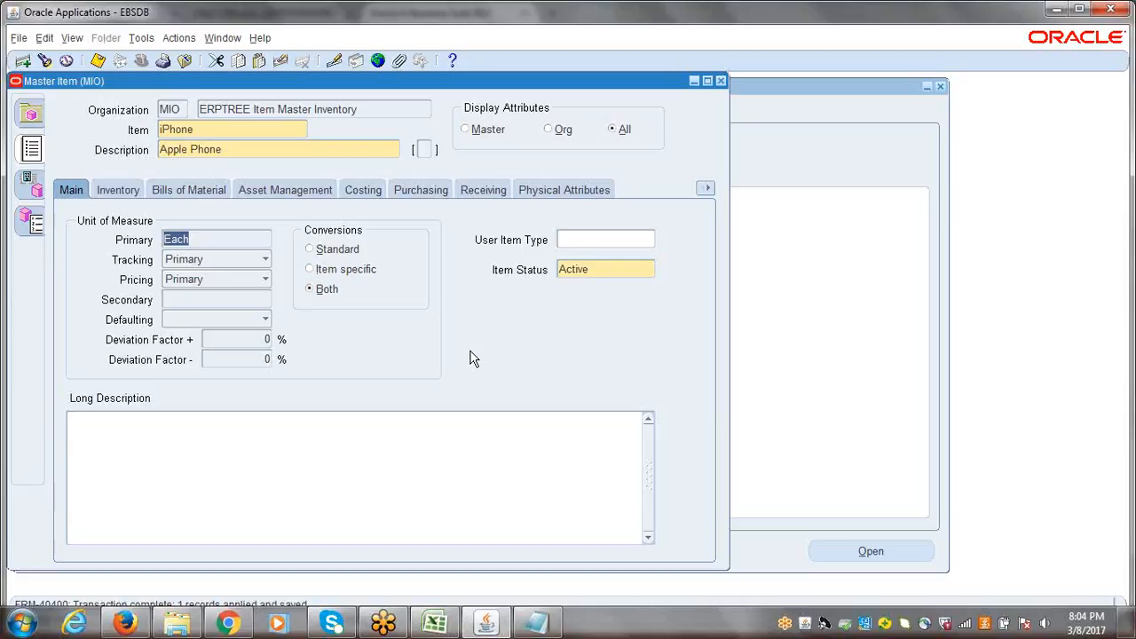
{"action": "left_click", "coordinate": [205, 125]}
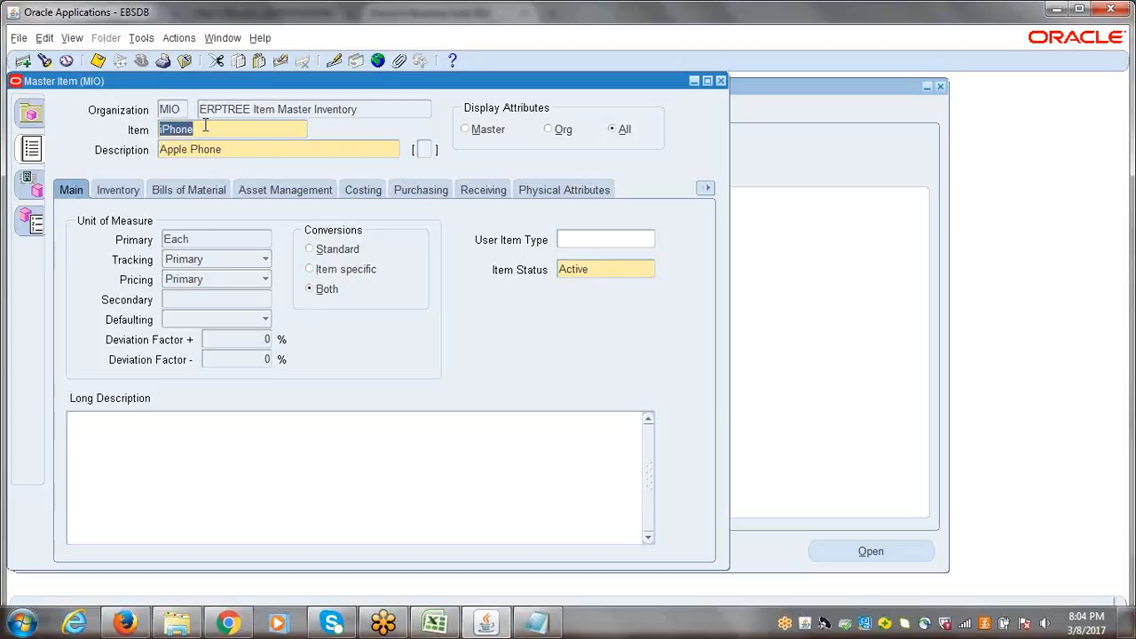
{"action": "left_click", "coordinate": [245, 150]}
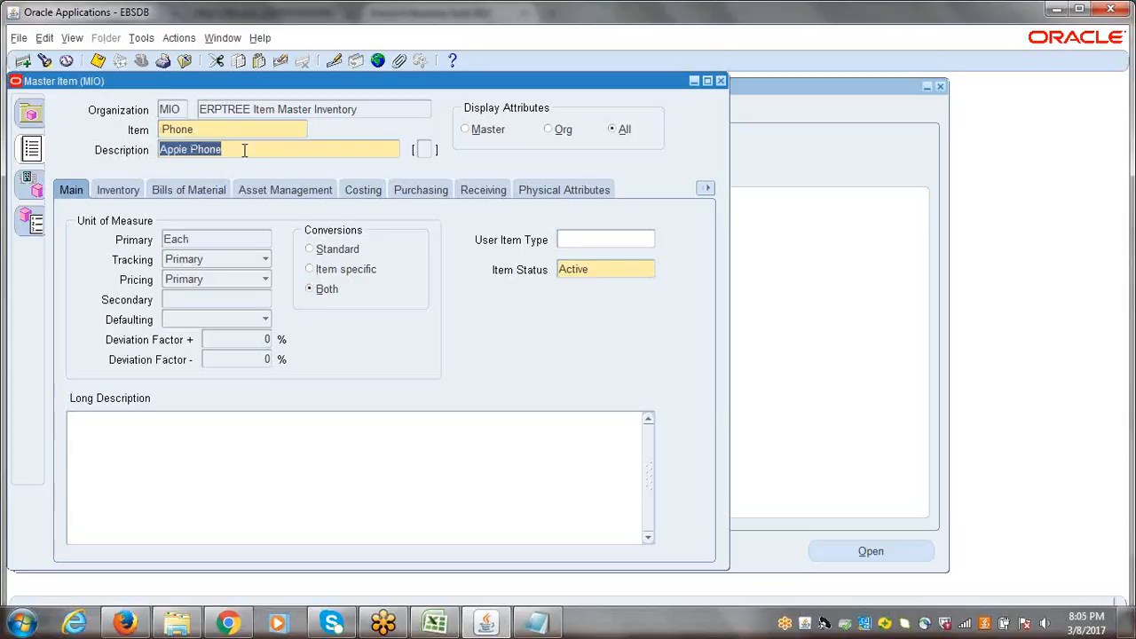
{"action": "key", "text": "ctrl+s"}
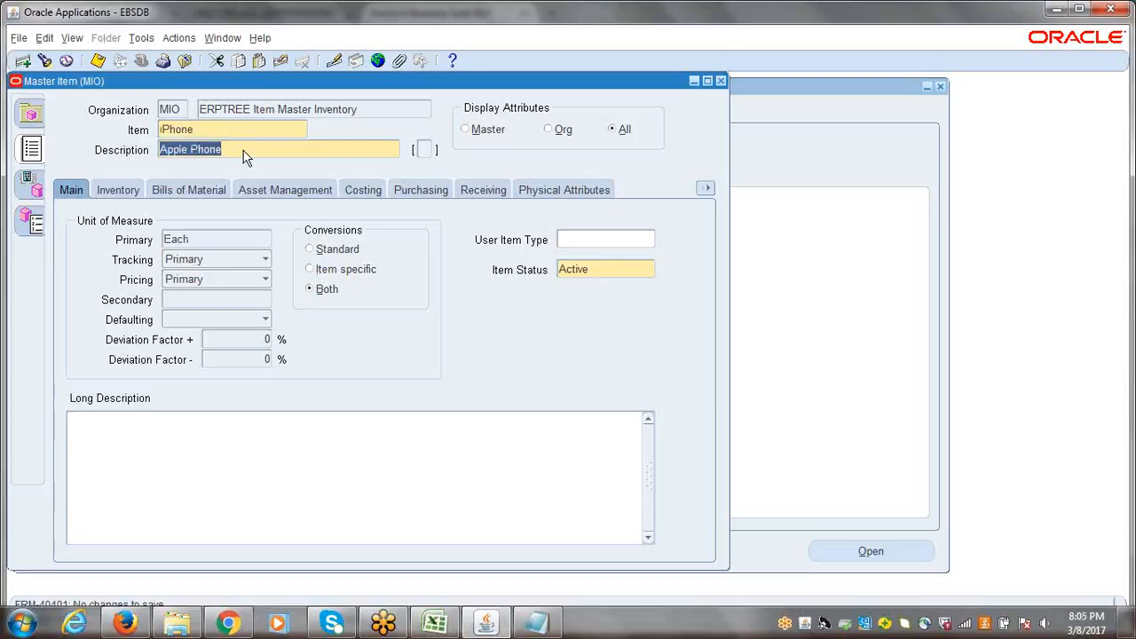
{"action": "left_click", "coordinate": [209, 130]}
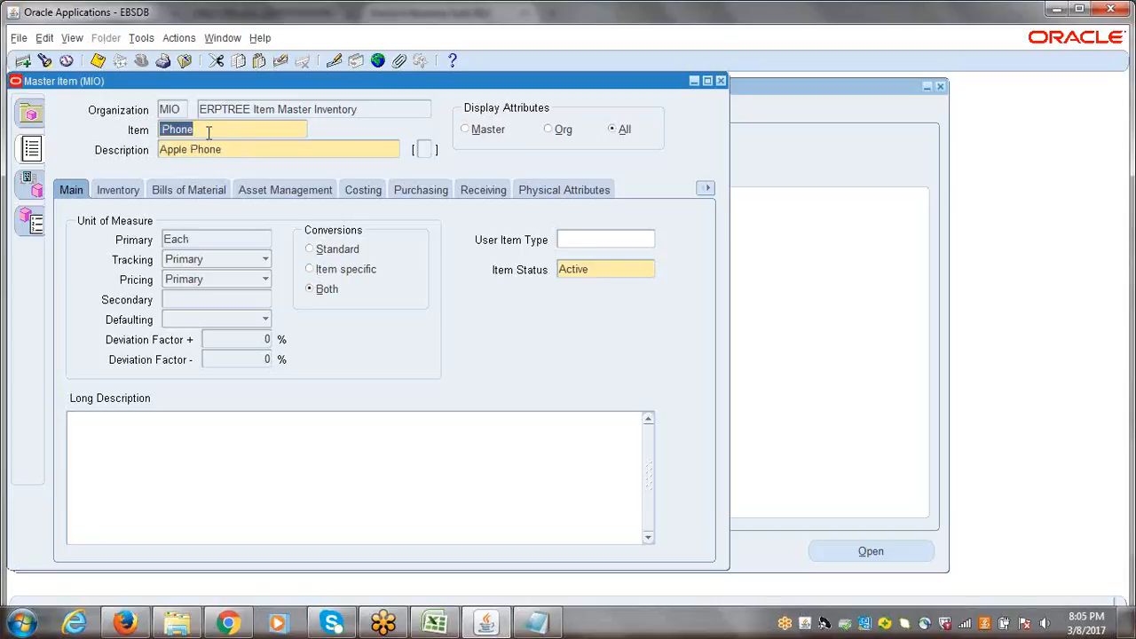
Open the Copy From dialog for the iPhone item and look through the list of available item templates
{"action": "left_click", "coordinate": [145, 41]}
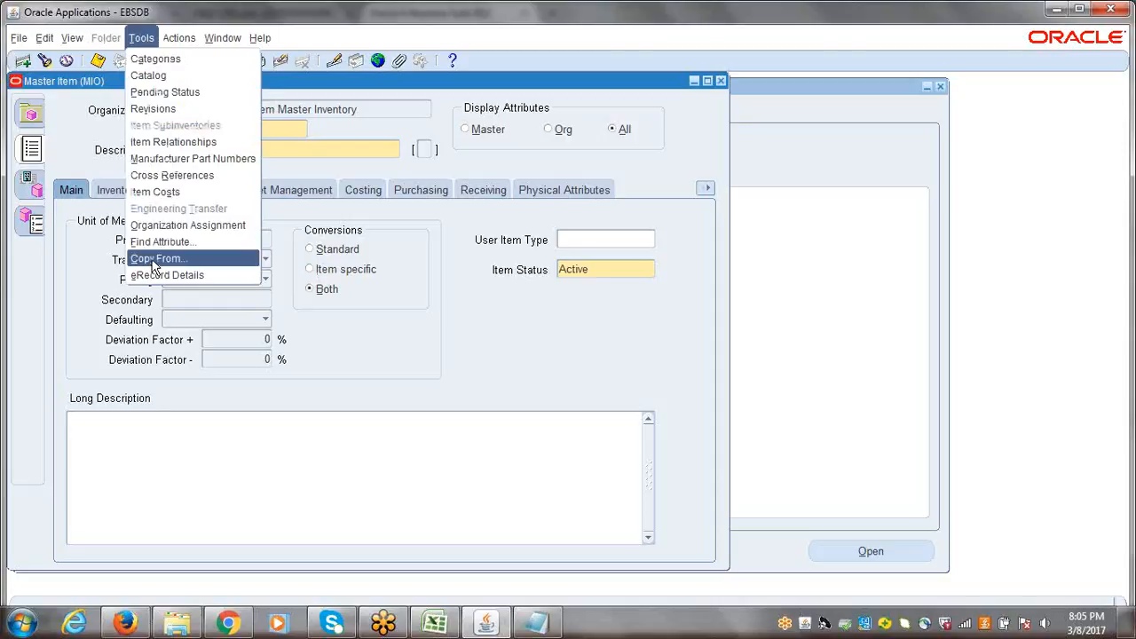
{"action": "left_click", "coordinate": [153, 259]}
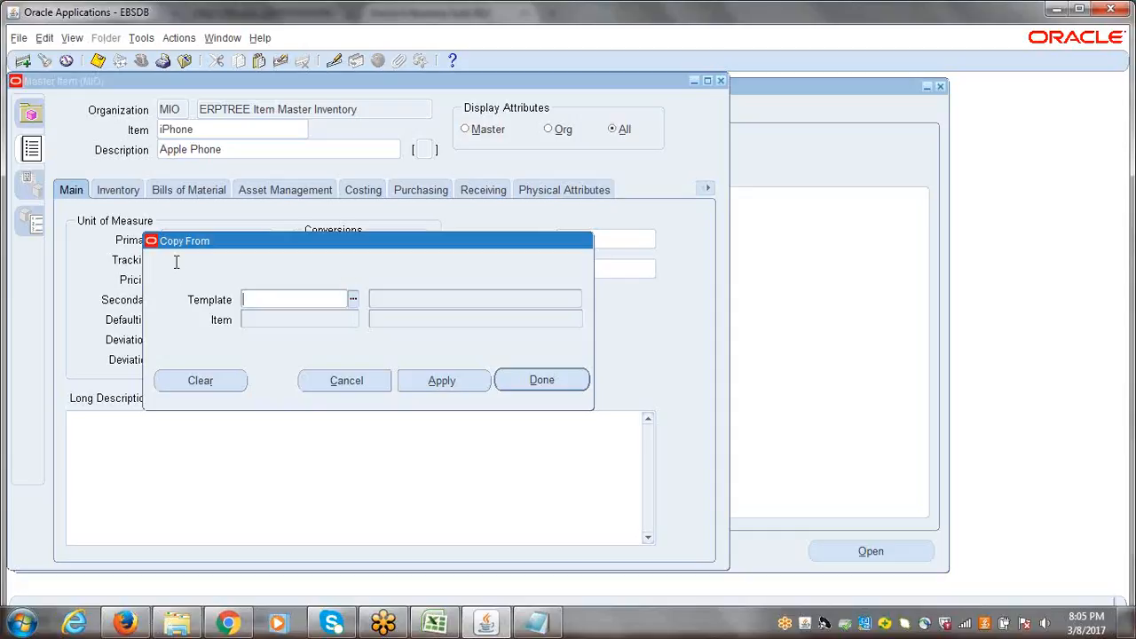
{"action": "left_click", "coordinate": [353, 302]}
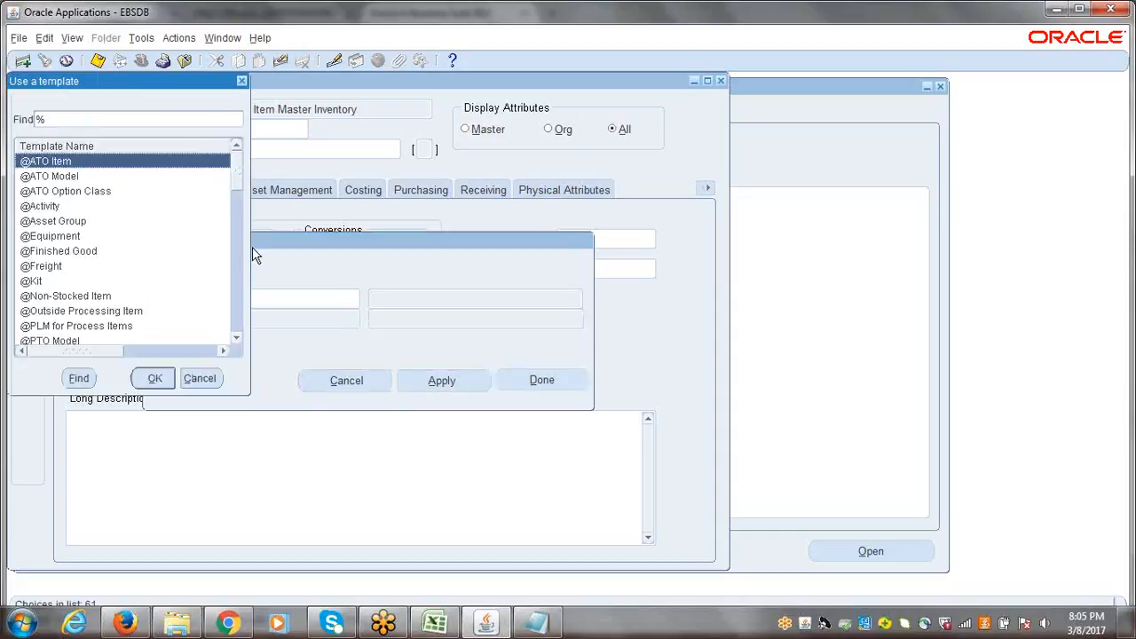
{"action": "left_click_drag", "start_coordinate": [237, 178], "coordinate": [247, 322]}
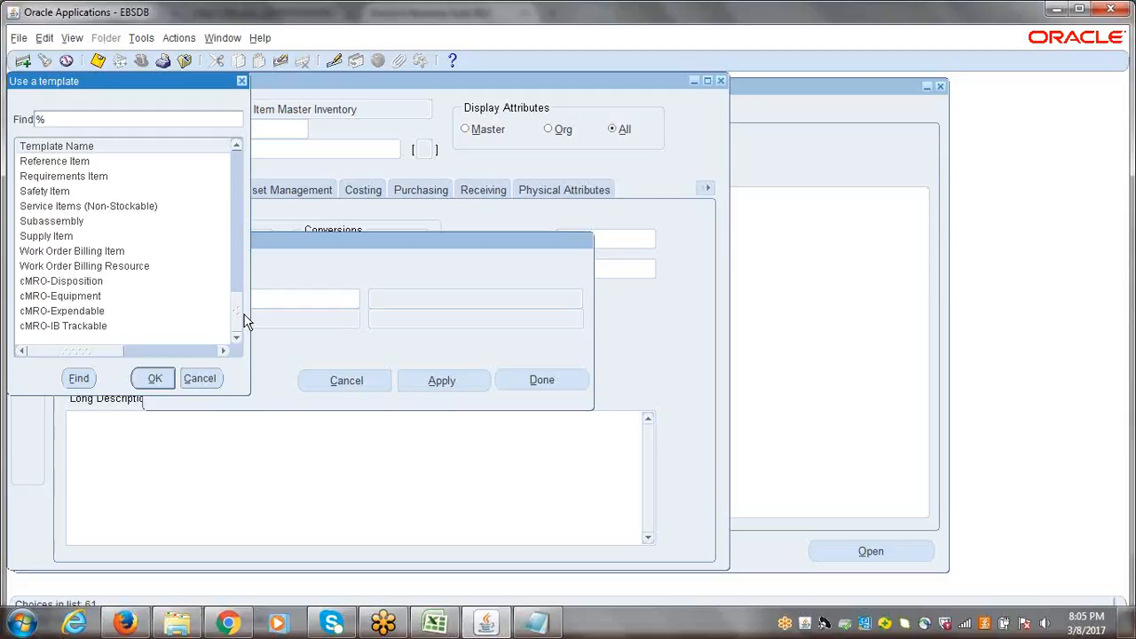
{"action": "left_click_drag", "start_coordinate": [236, 313], "coordinate": [246, 120]}
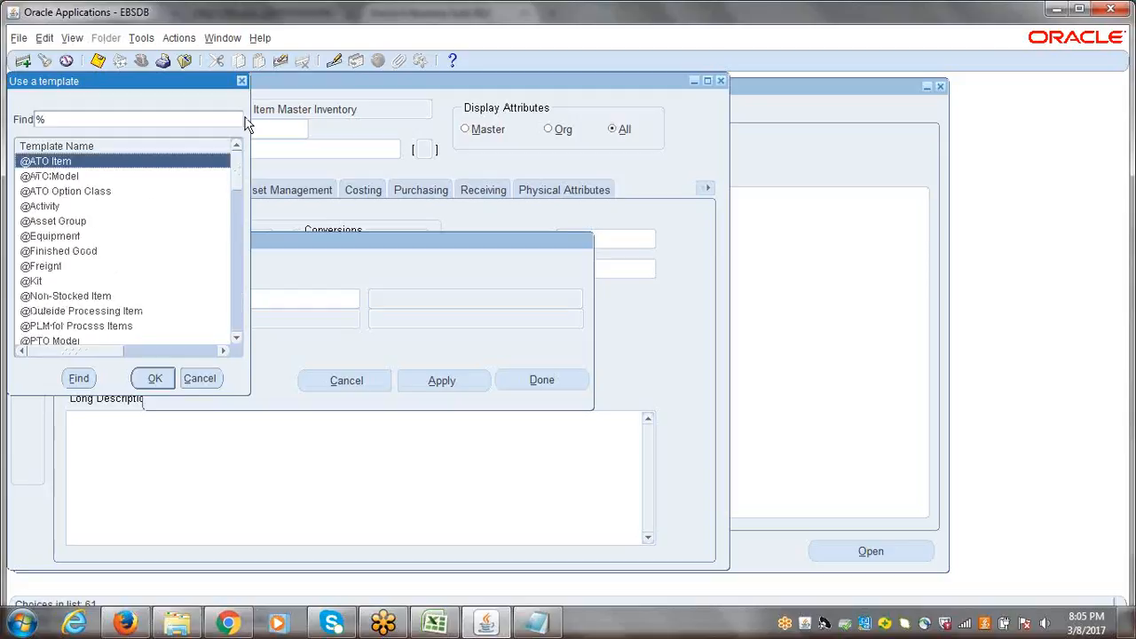
{"action": "left_click", "coordinate": [241, 83]}
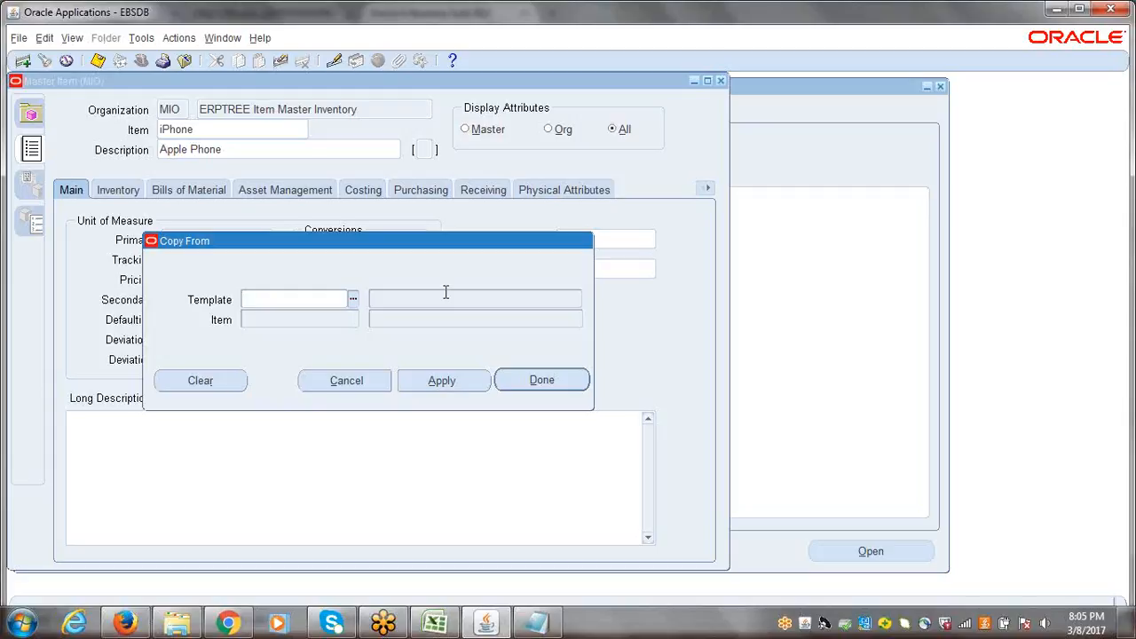
Apply the Purchased Item template to the iPhone item using Copy From
{"action": "type", "text": "purch"}
{"action": "key", "text": "Tab"}
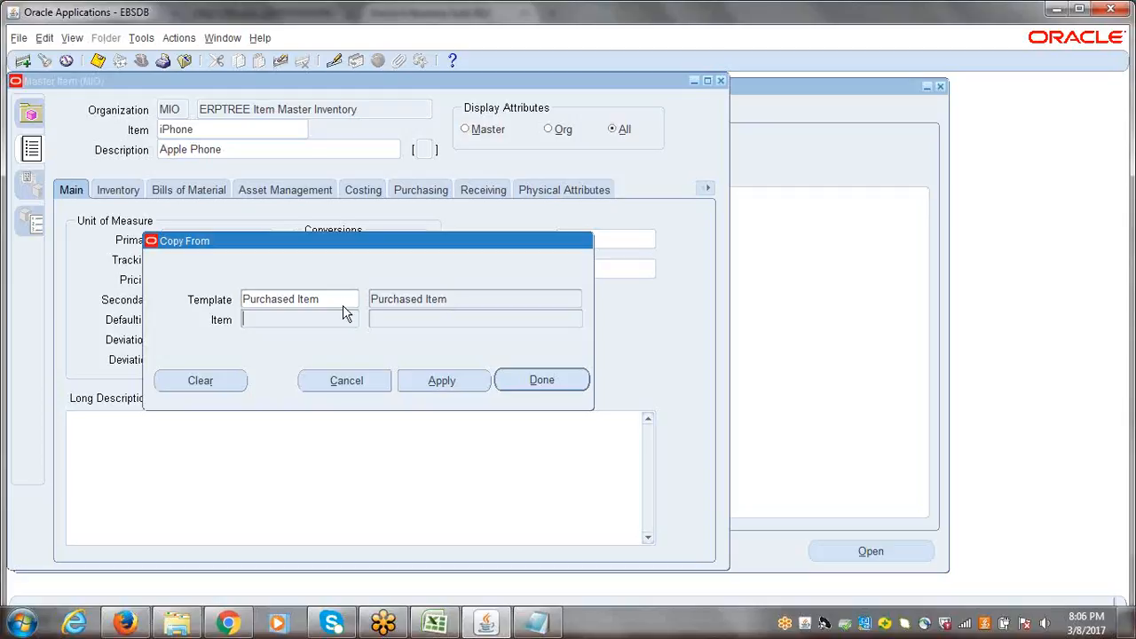
{"action": "left_click", "coordinate": [337, 383]}
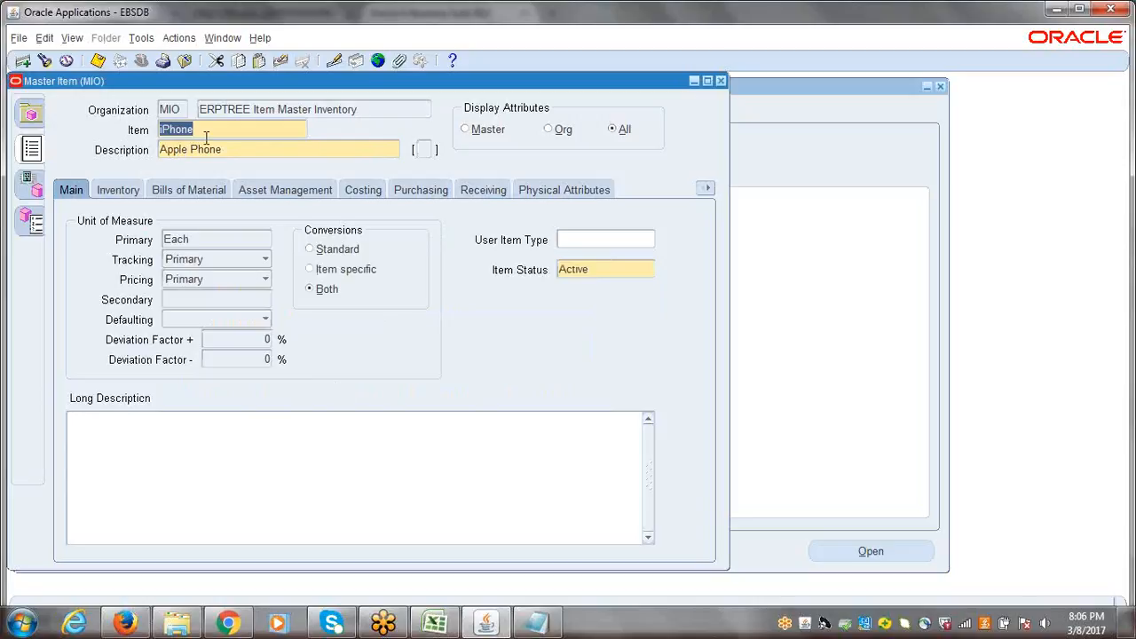
{"action": "left_click", "coordinate": [138, 40]}
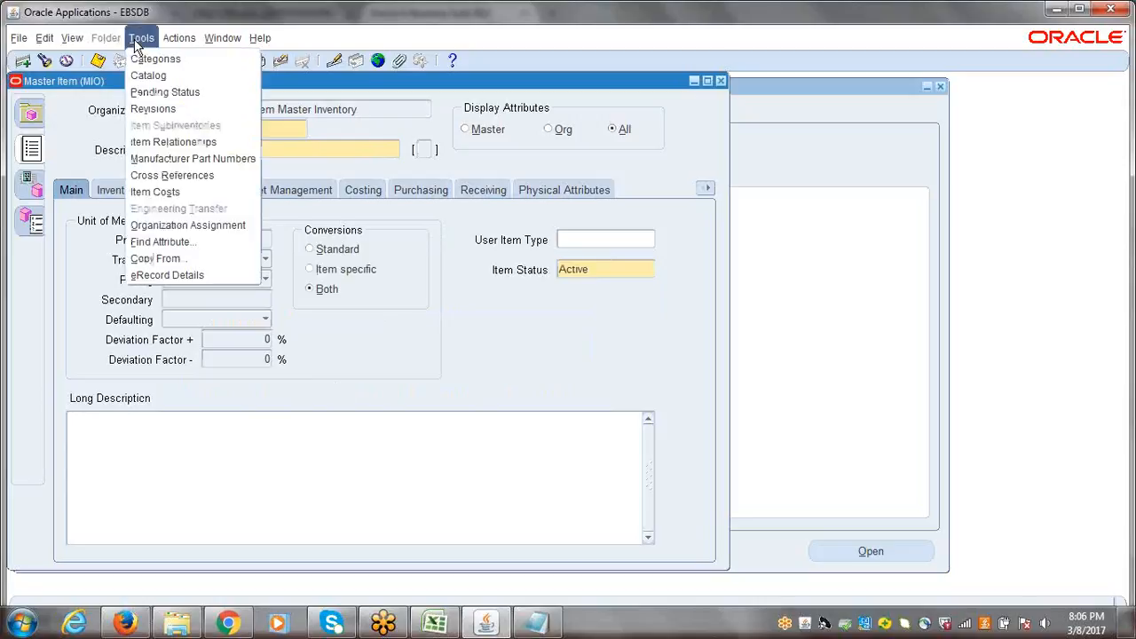
{"action": "left_click", "coordinate": [162, 260]}
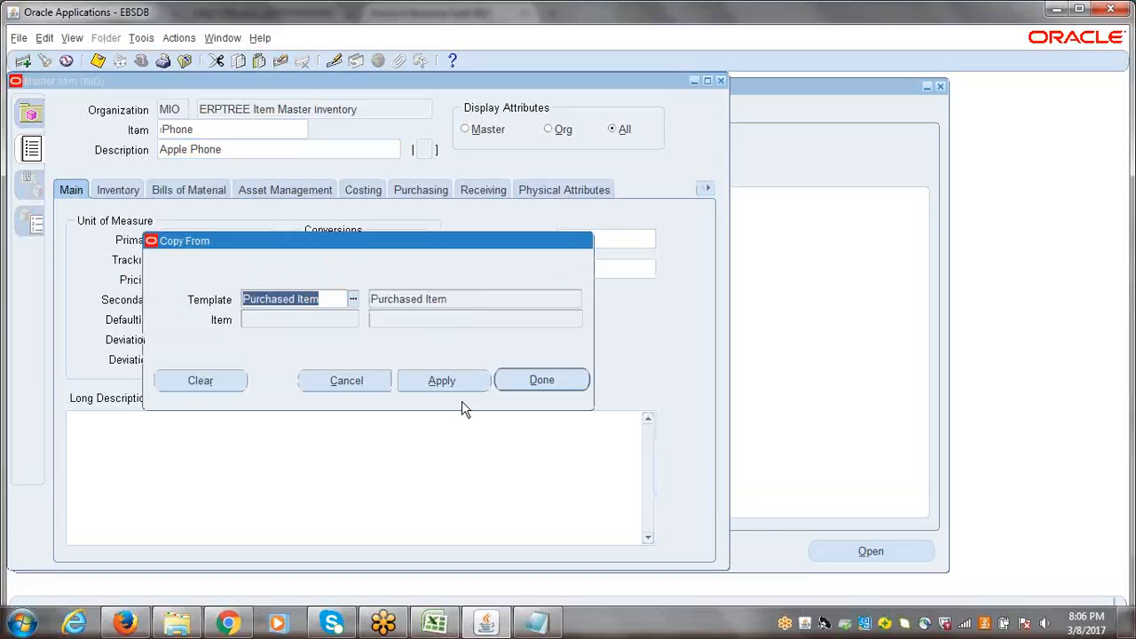
{"action": "left_click", "coordinate": [436, 380]}
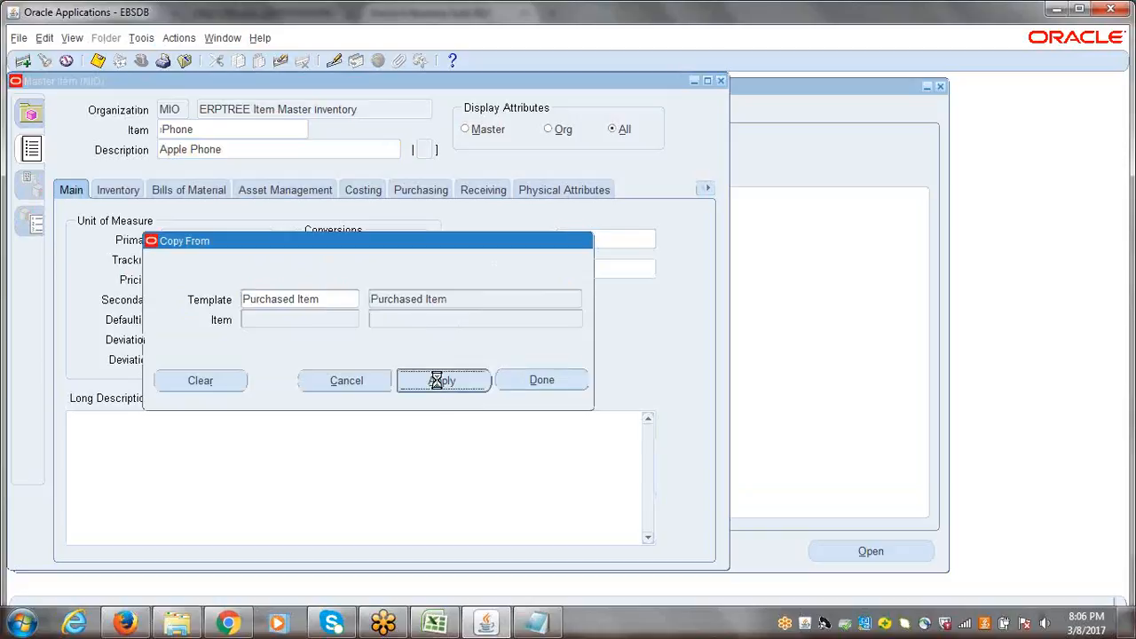
{"action": "left_click", "coordinate": [539, 383]}
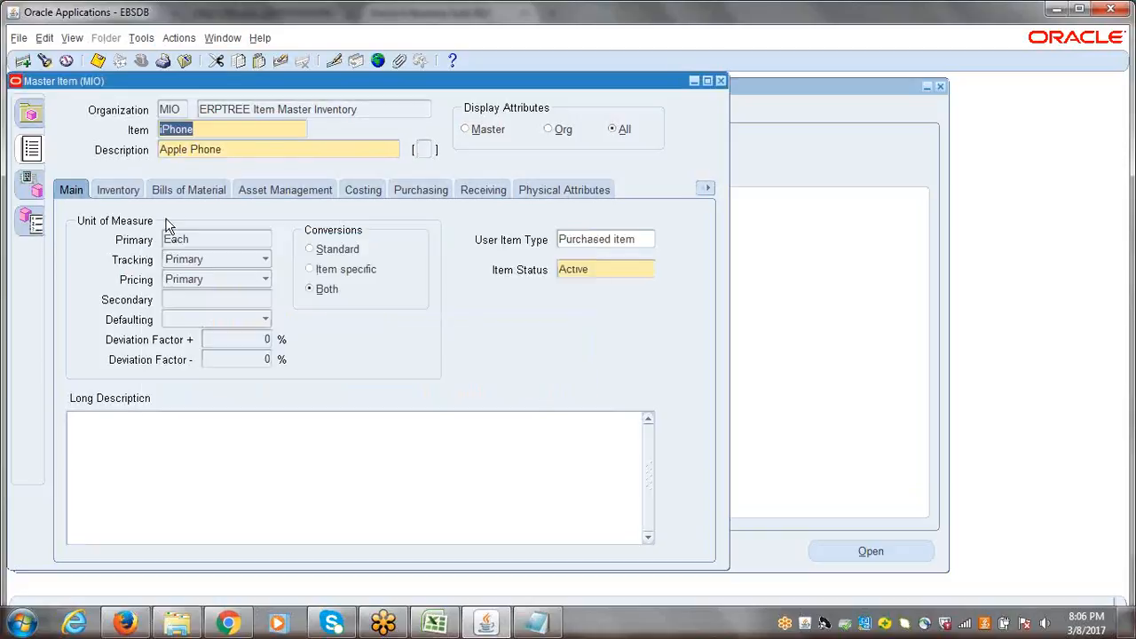
Check the iPhone's template-set attributes in the Inventory, Purchasing, Order Management and MPS/MRP Planning groups
{"action": "left_click", "coordinate": [118, 190]}
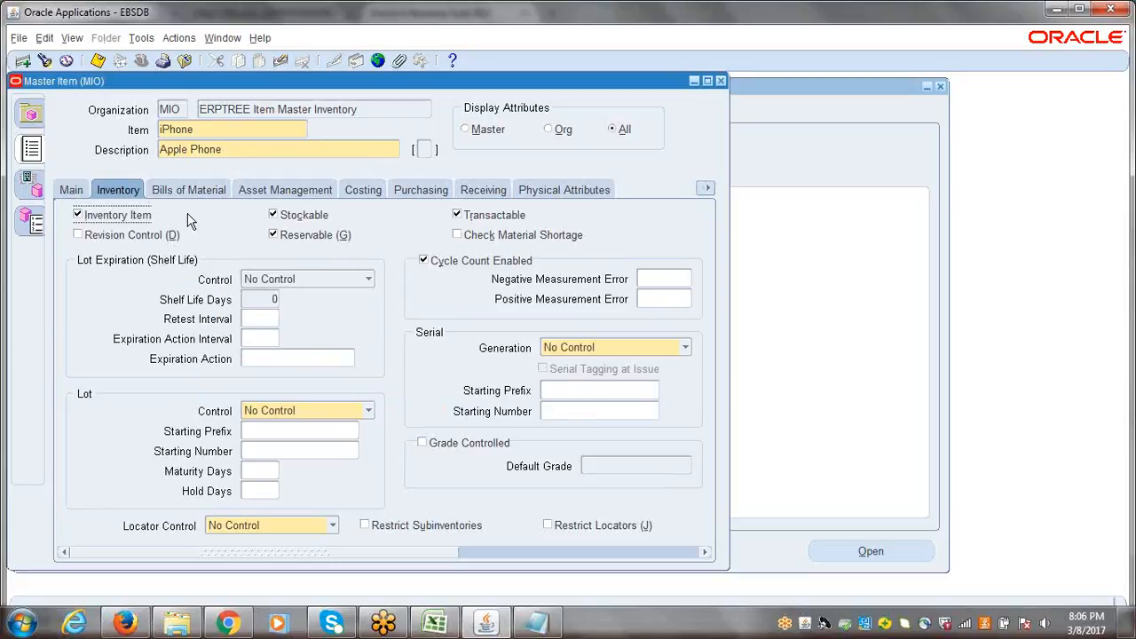
{"action": "left_click", "coordinate": [415, 190]}
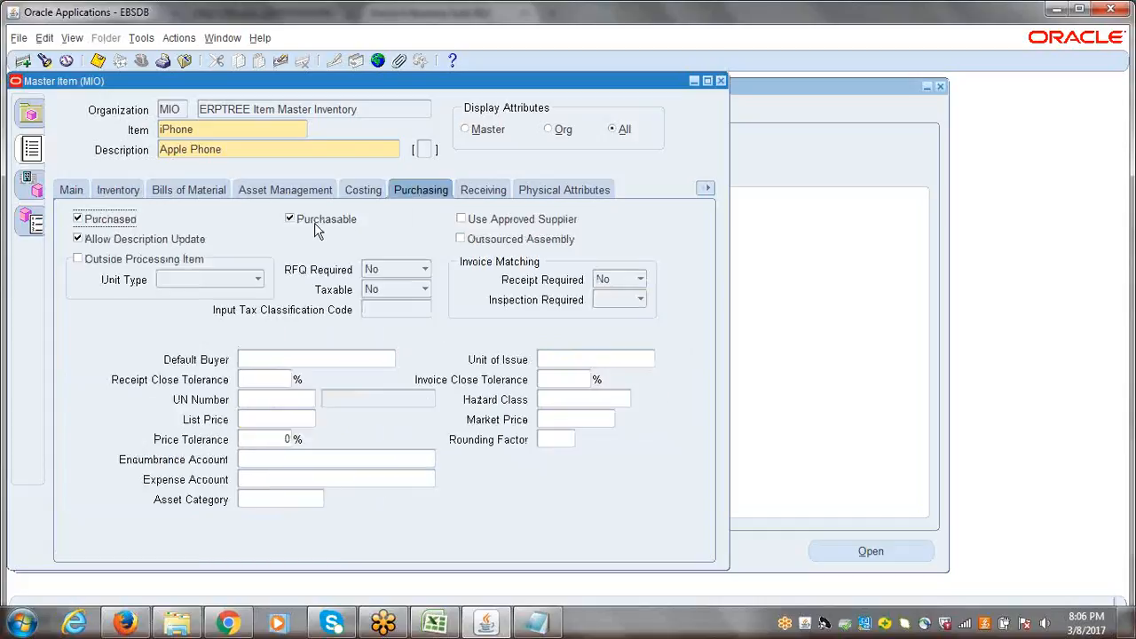
{"action": "left_click", "coordinate": [706, 188]}
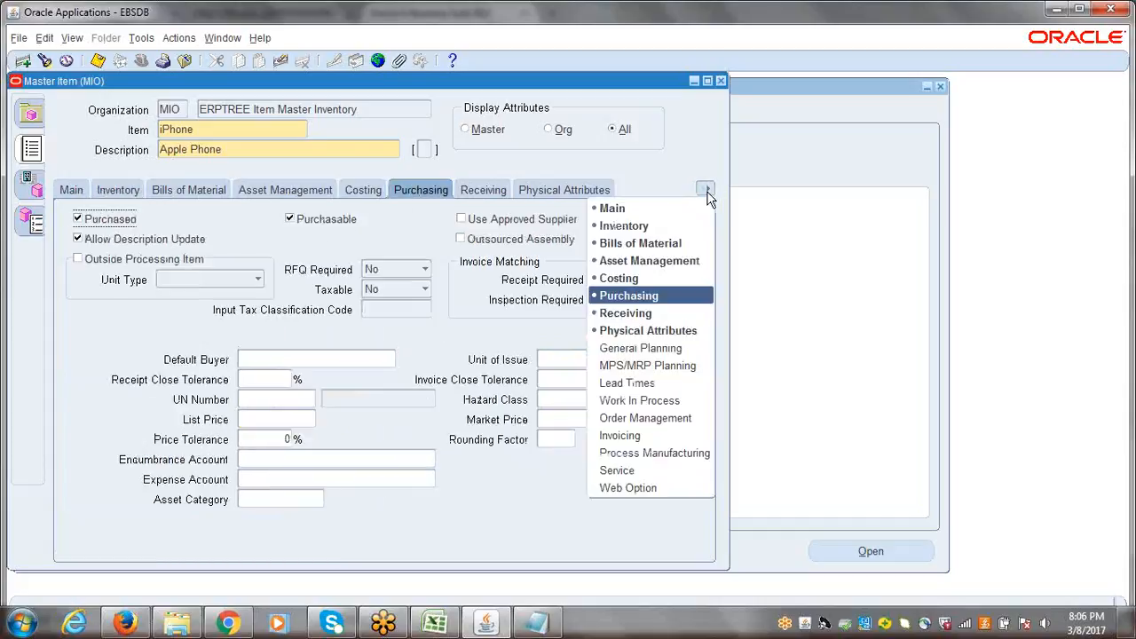
{"action": "left_click", "coordinate": [661, 423]}
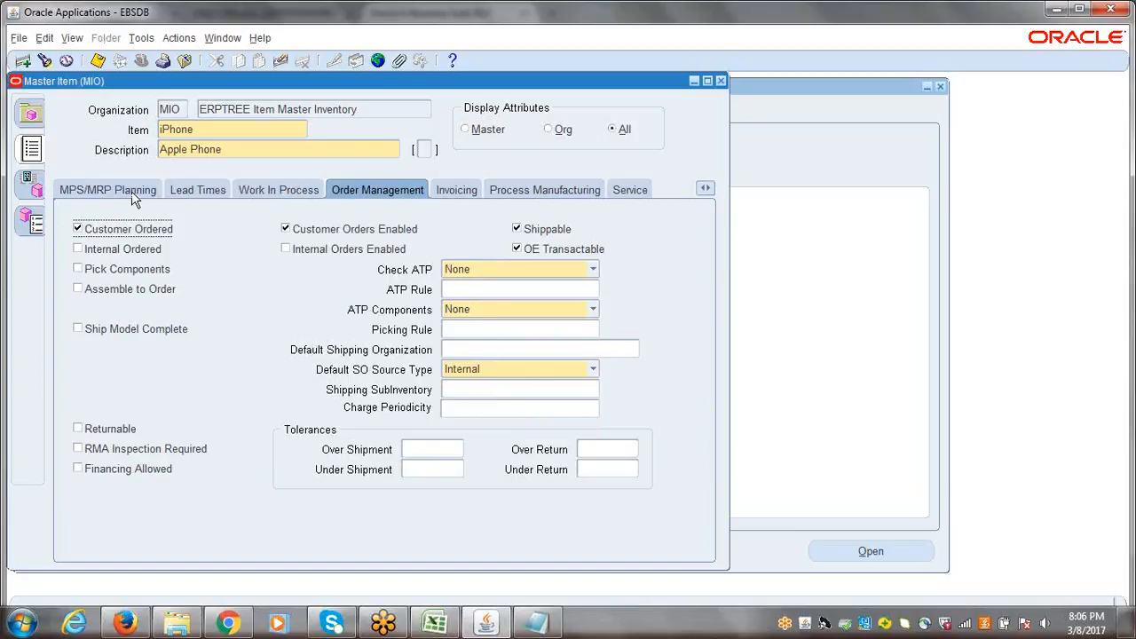
{"action": "left_click", "coordinate": [108, 192]}
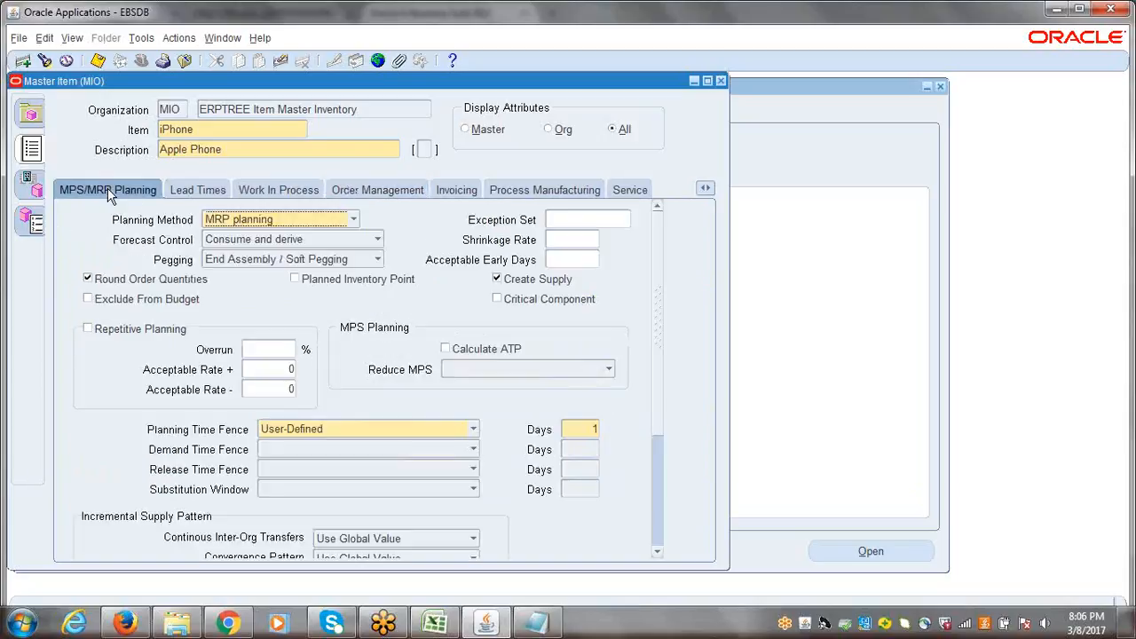
Return to the Main attributes and save the iPhone item with its applied template
{"action": "left_click", "coordinate": [705, 189]}
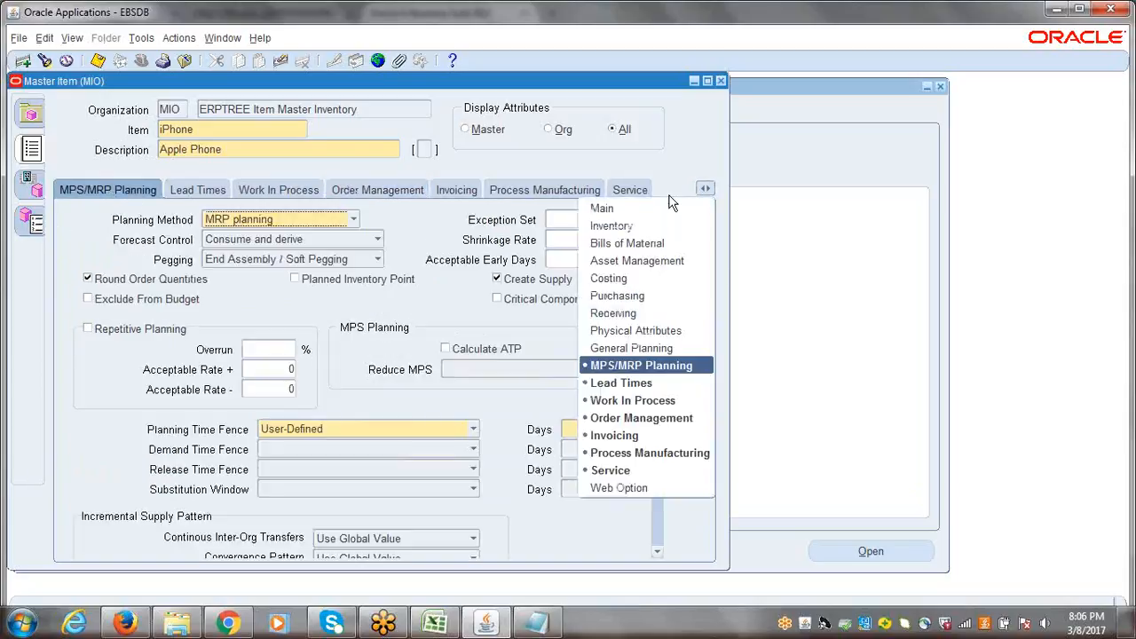
{"action": "left_click", "coordinate": [622, 211]}
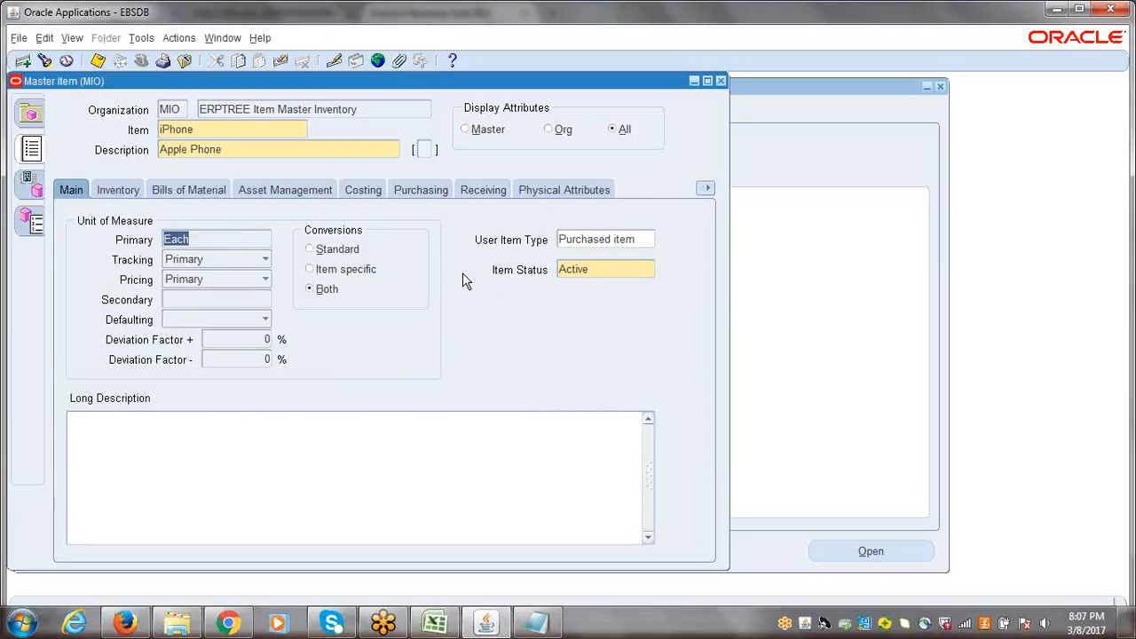
{"action": "key", "text": "ctrl+s"}
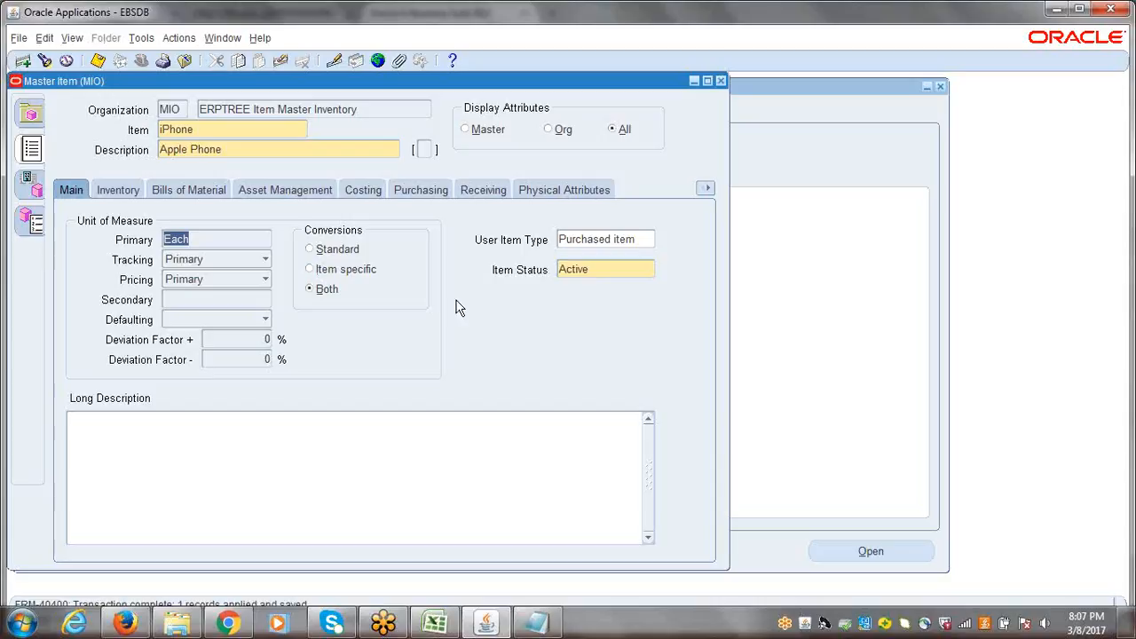
Switch to the Excel checklist, mark Create Items as DONE and select the Assign Items to Actual Inventory task
{"action": "left_click", "coordinate": [436, 624]}
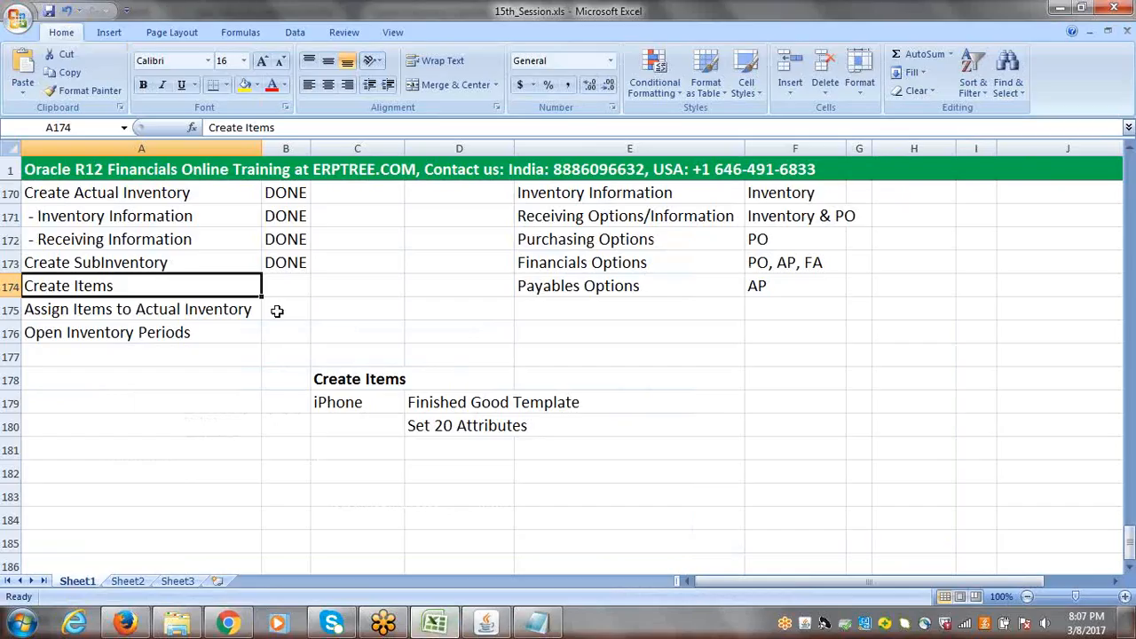
{"action": "key", "text": "Tab"}
{"action": "type", "text": "DONE"}
{"action": "key", "text": "Tab"}
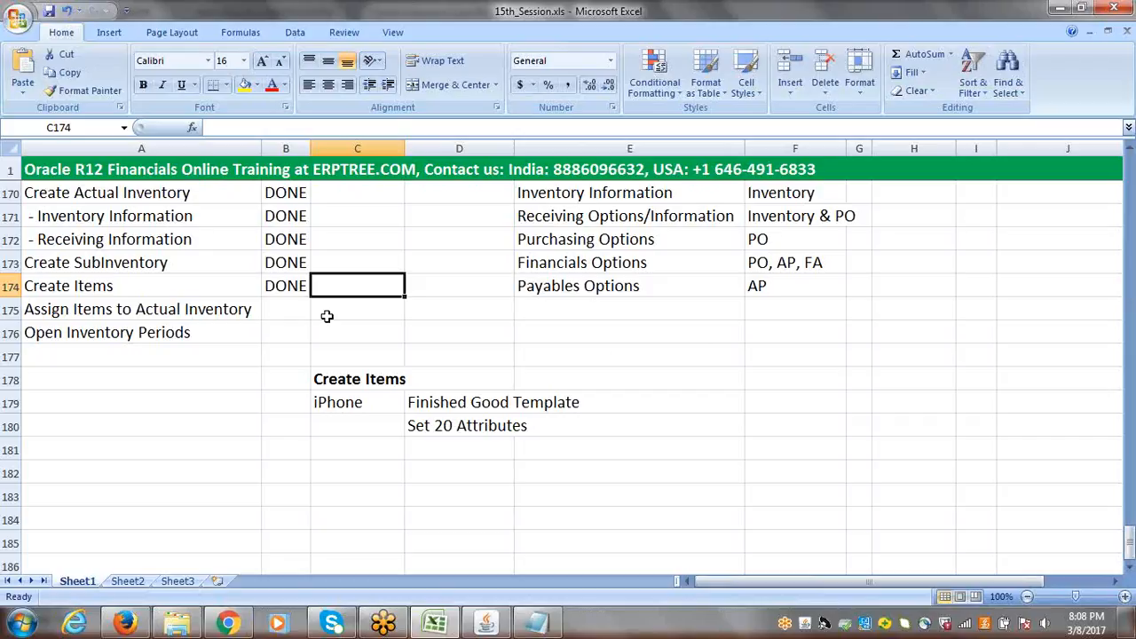
{"action": "left_click", "coordinate": [143, 284]}
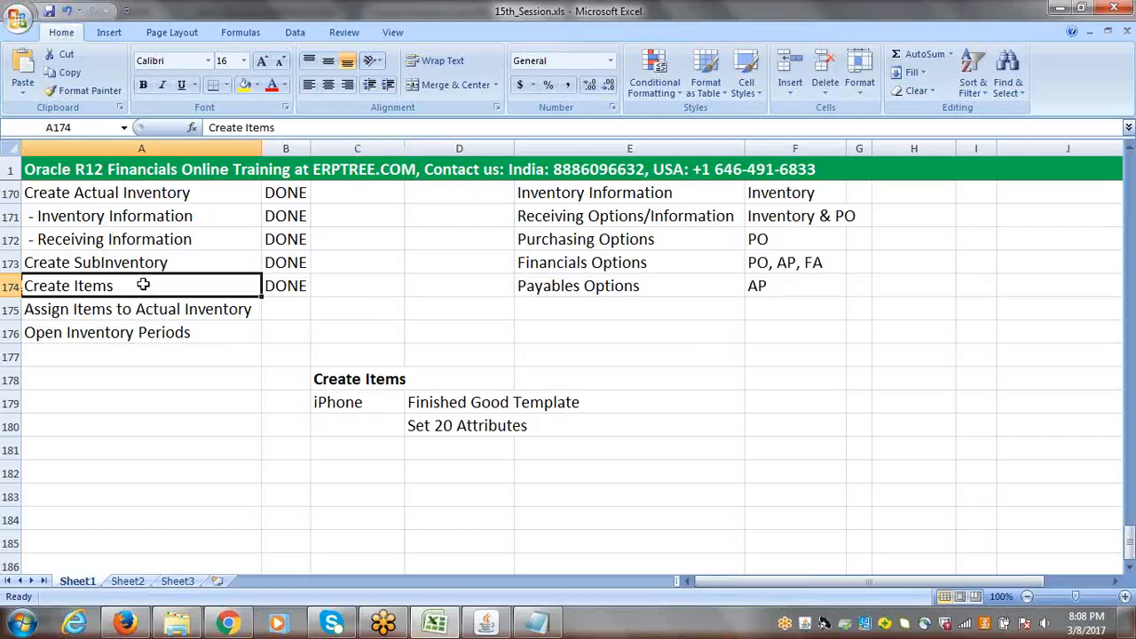
{"action": "left_click", "coordinate": [142, 309]}
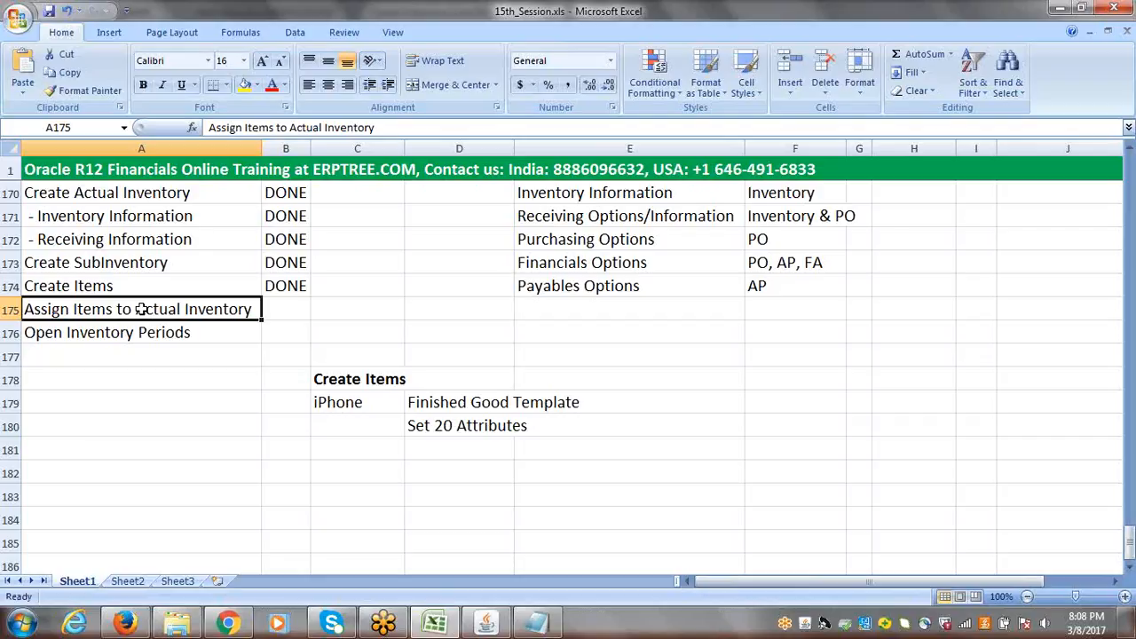
Switch back to Oracle Applications and open the Organization Assignment of the iPhone item
{"action": "left_click", "coordinate": [490, 625]}
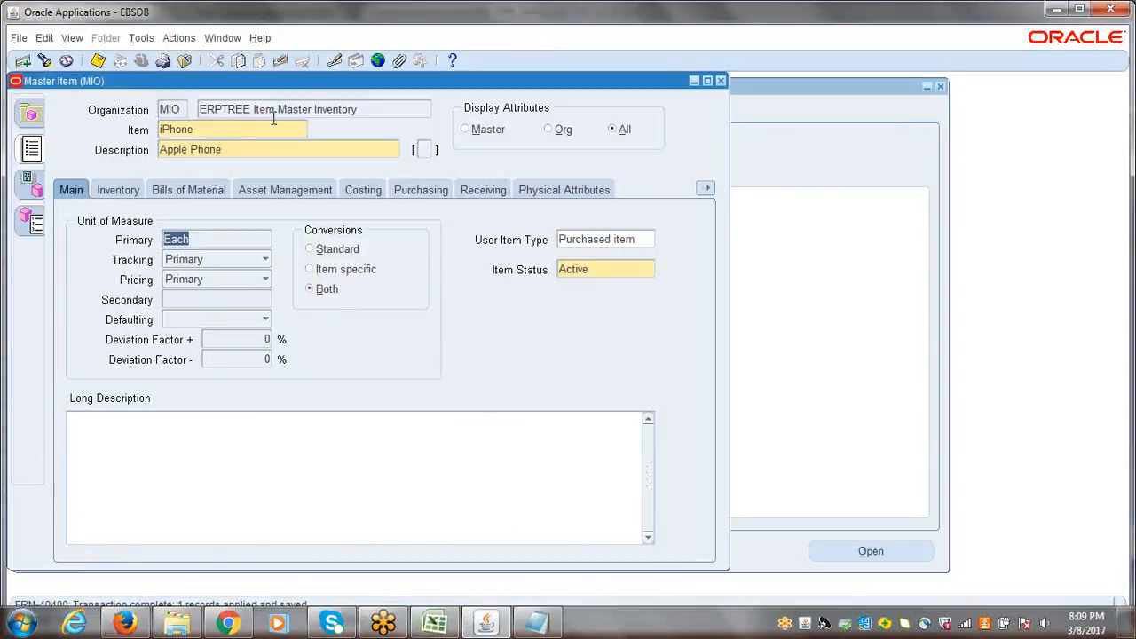
{"action": "left_click_drag", "start_coordinate": [223, 83], "coordinate": [249, 92]}
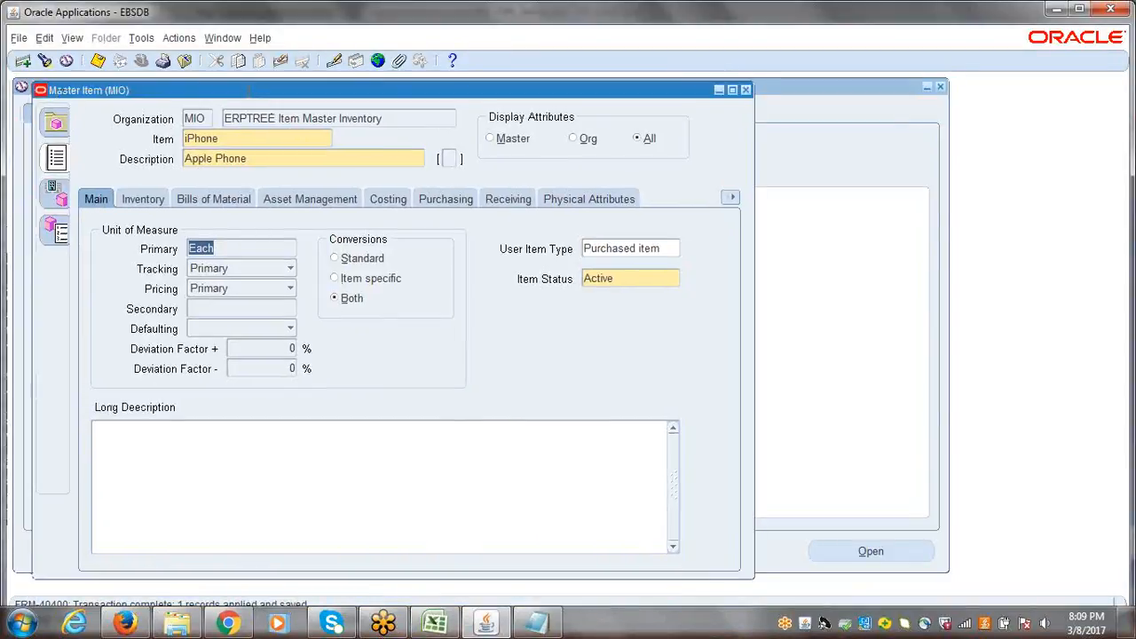
{"action": "left_click", "coordinate": [229, 140]}
{"action": "left_click", "coordinate": [229, 141]}
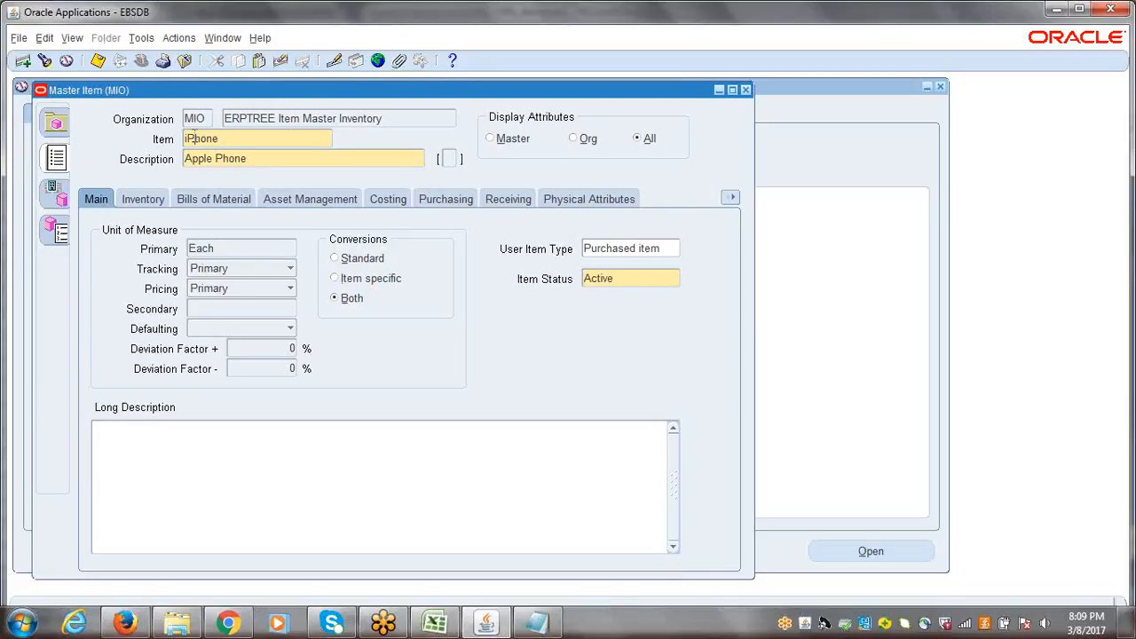
{"action": "left_click", "coordinate": [141, 39]}
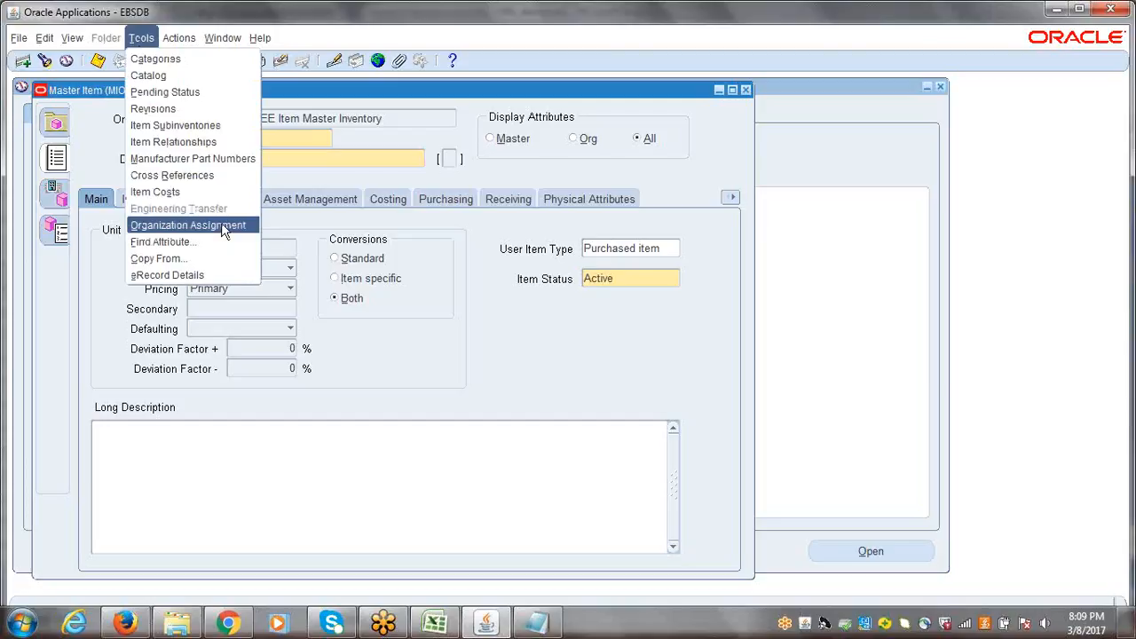
{"action": "left_click", "coordinate": [300, 229]}
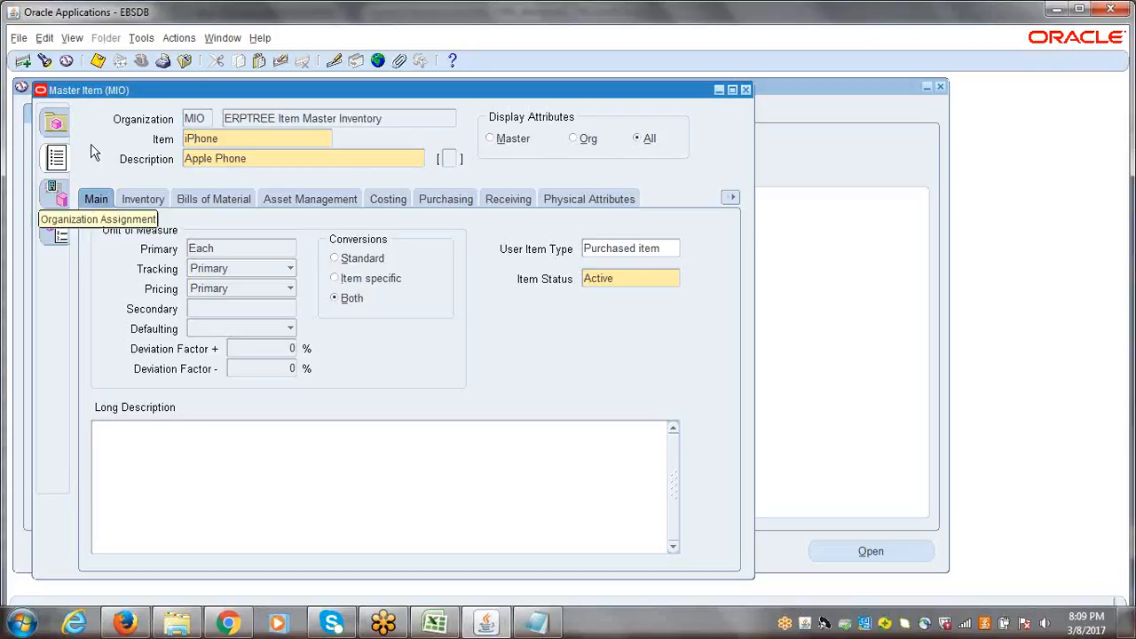
{"action": "left_click", "coordinate": [143, 39]}
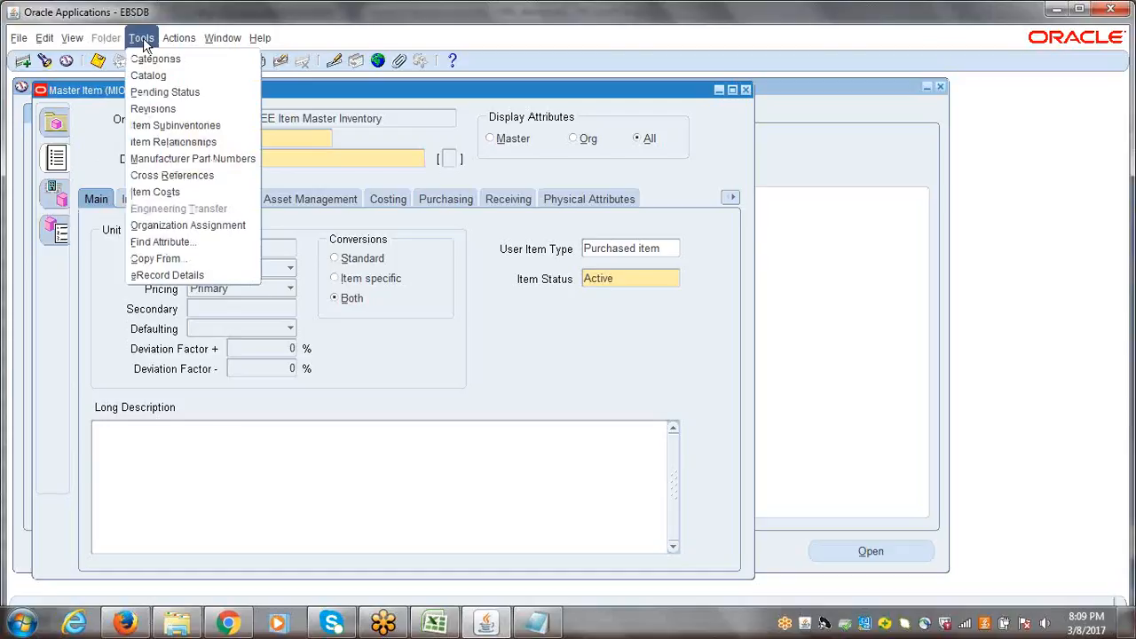
{"action": "left_click", "coordinate": [378, 93]}
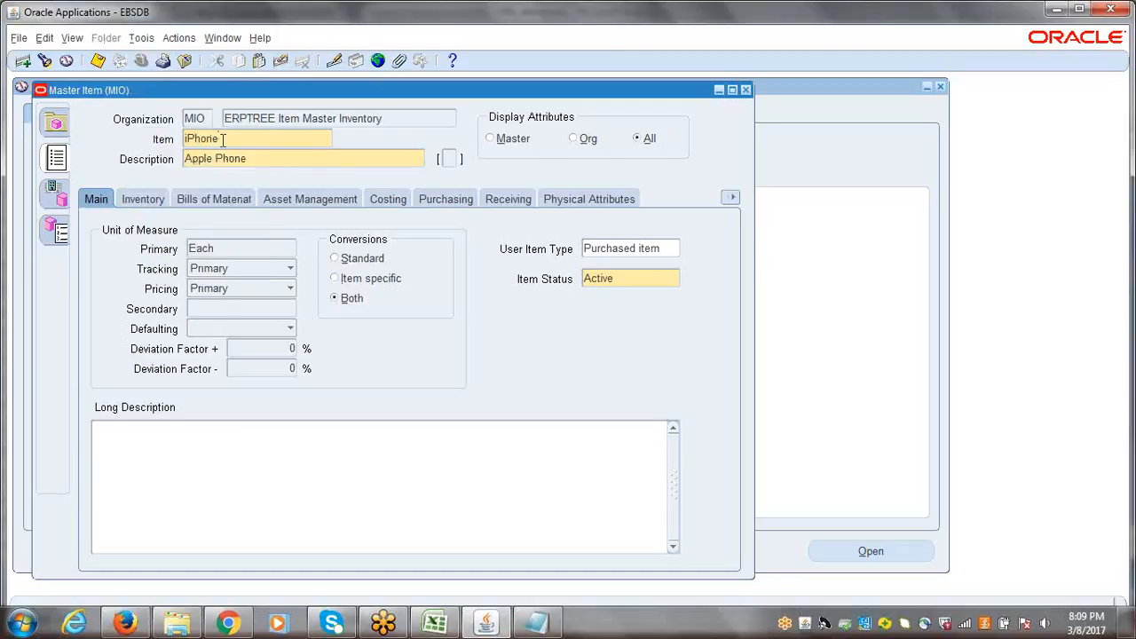
{"action": "left_click", "coordinate": [142, 39]}
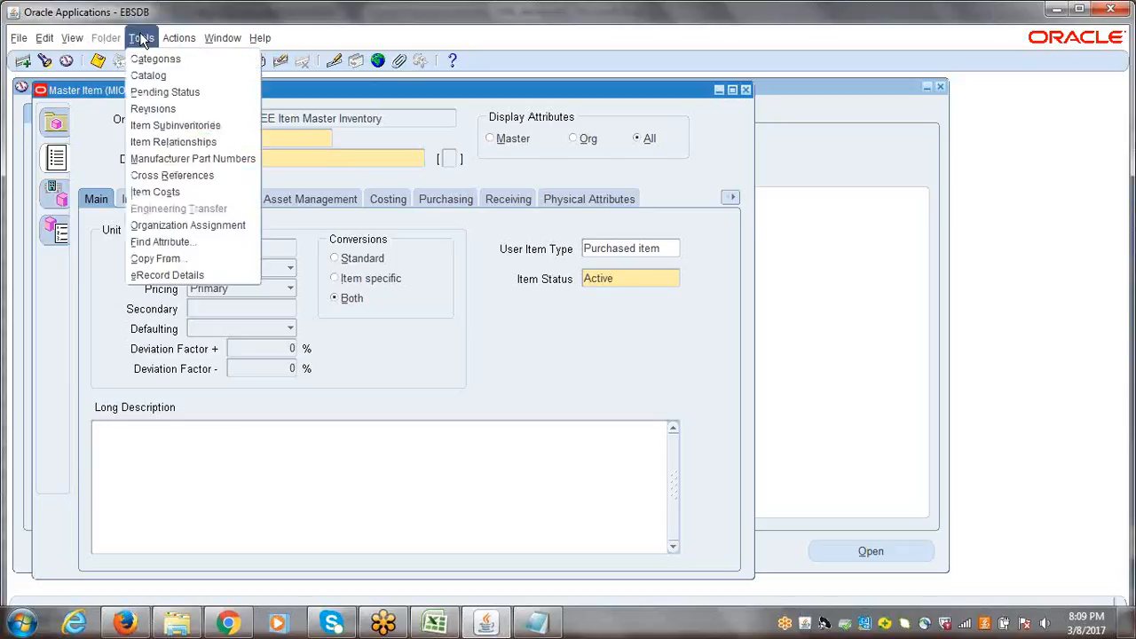
{"action": "left_click", "coordinate": [197, 229]}
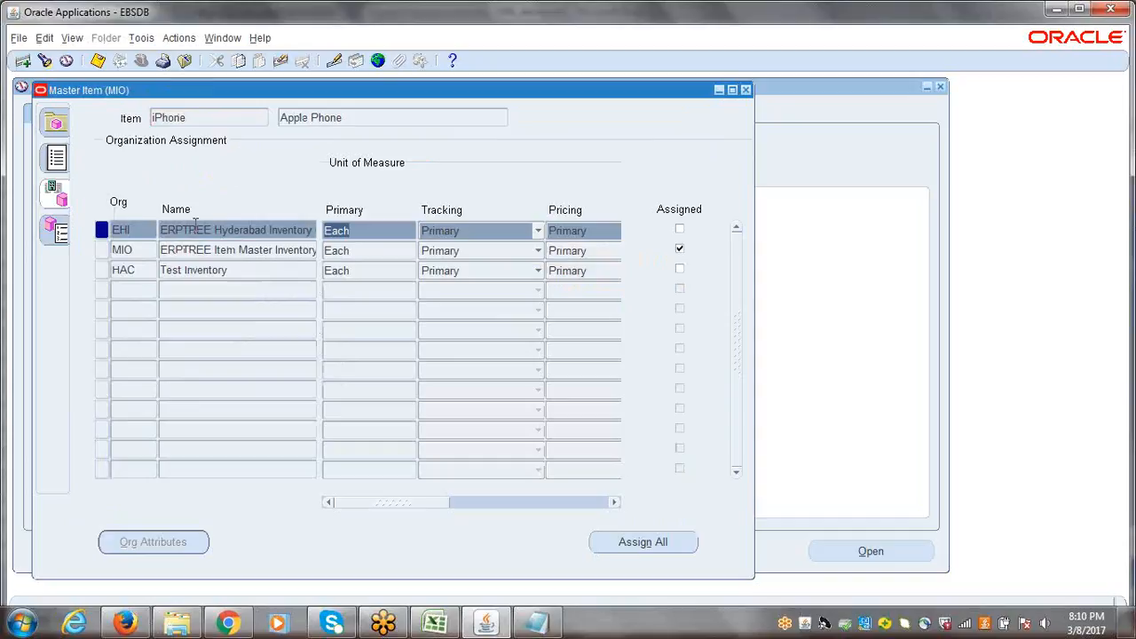
Examine the iPhone item's organization assignment rows for Hyderabad Inventory, Item Master Inventory and Test Inventory
{"action": "left_click", "coordinate": [251, 274]}
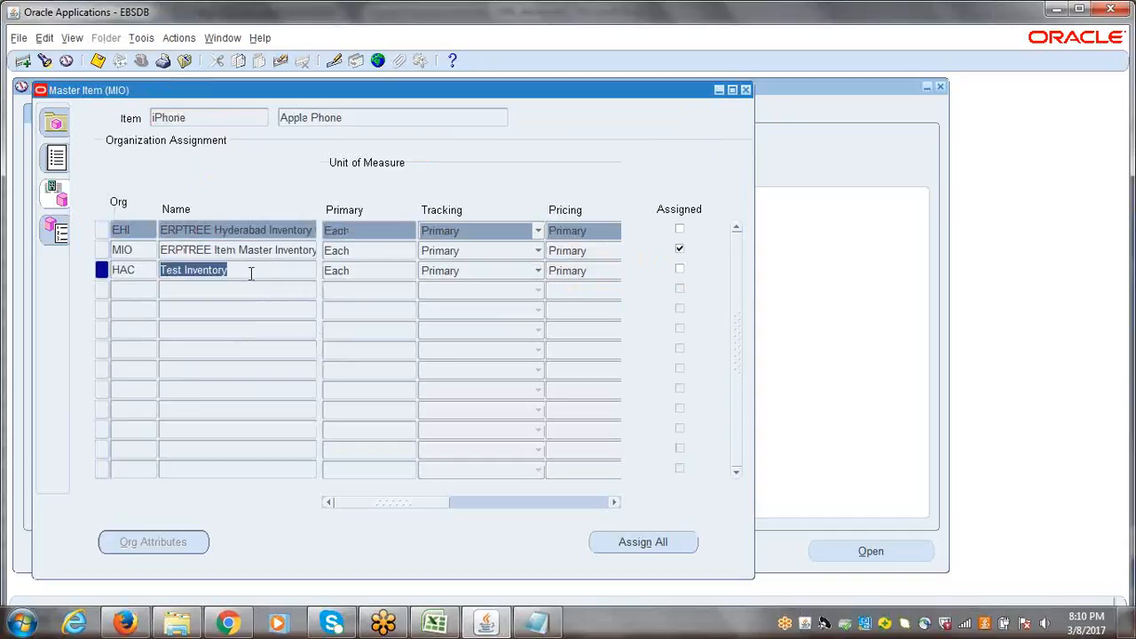
{"action": "left_click", "coordinate": [261, 234]}
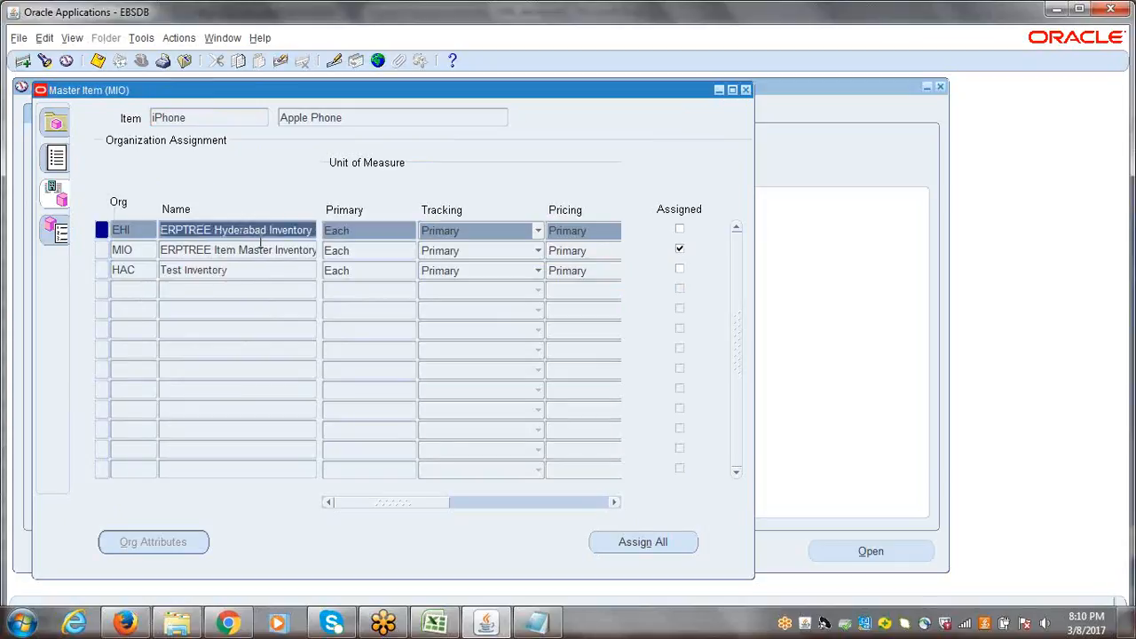
{"action": "left_click", "coordinate": [260, 249]}
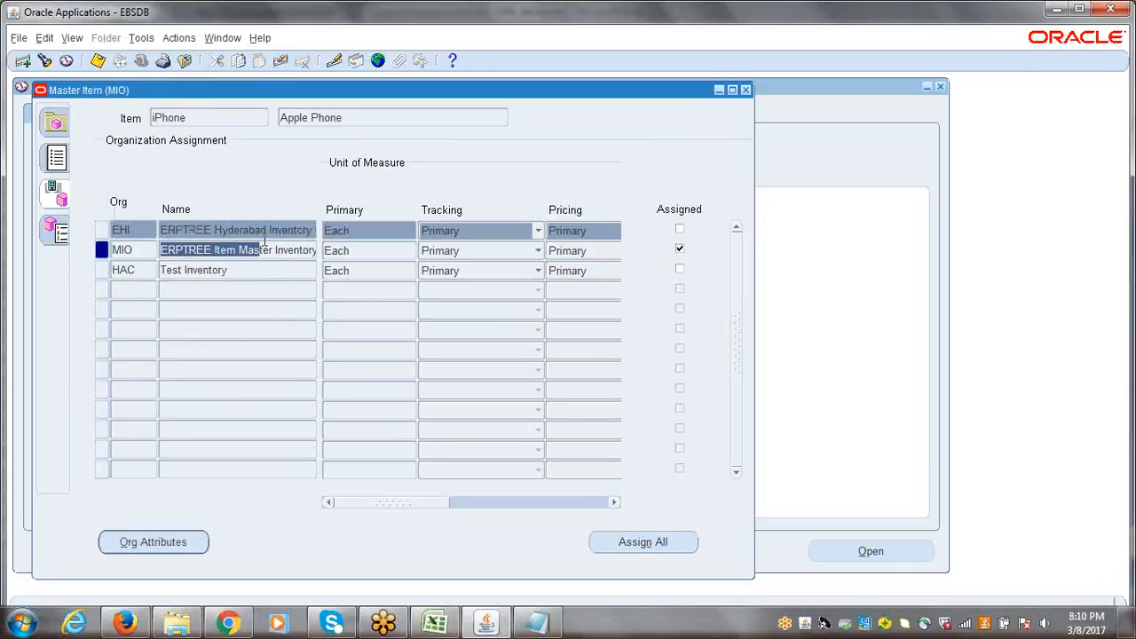
{"action": "left_click", "coordinate": [265, 234]}
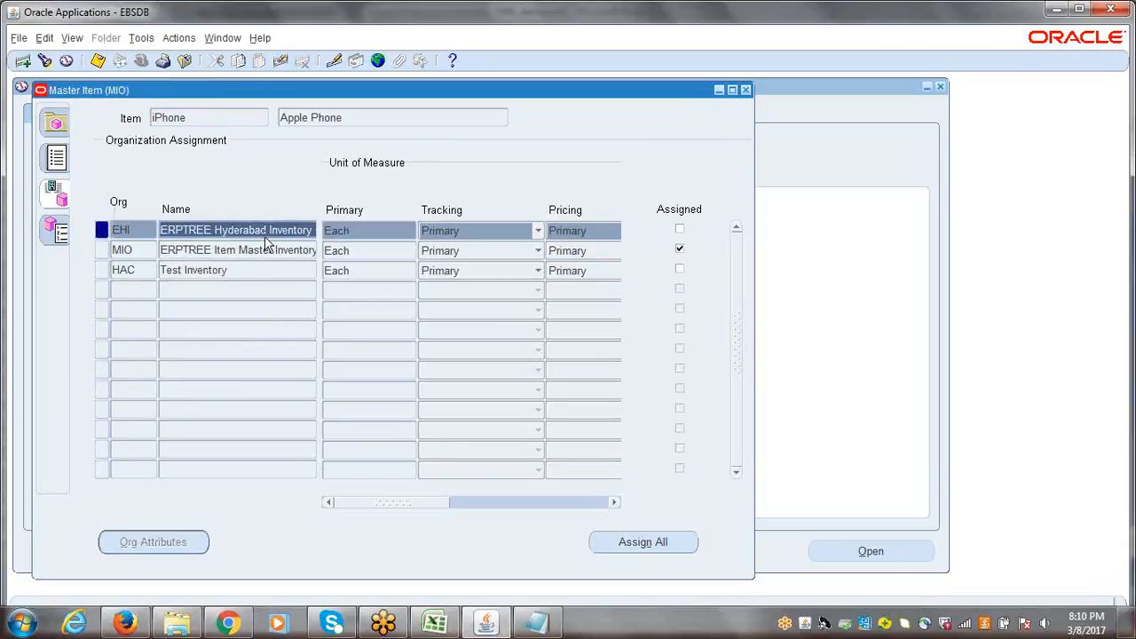
{"action": "left_click", "coordinate": [195, 117]}
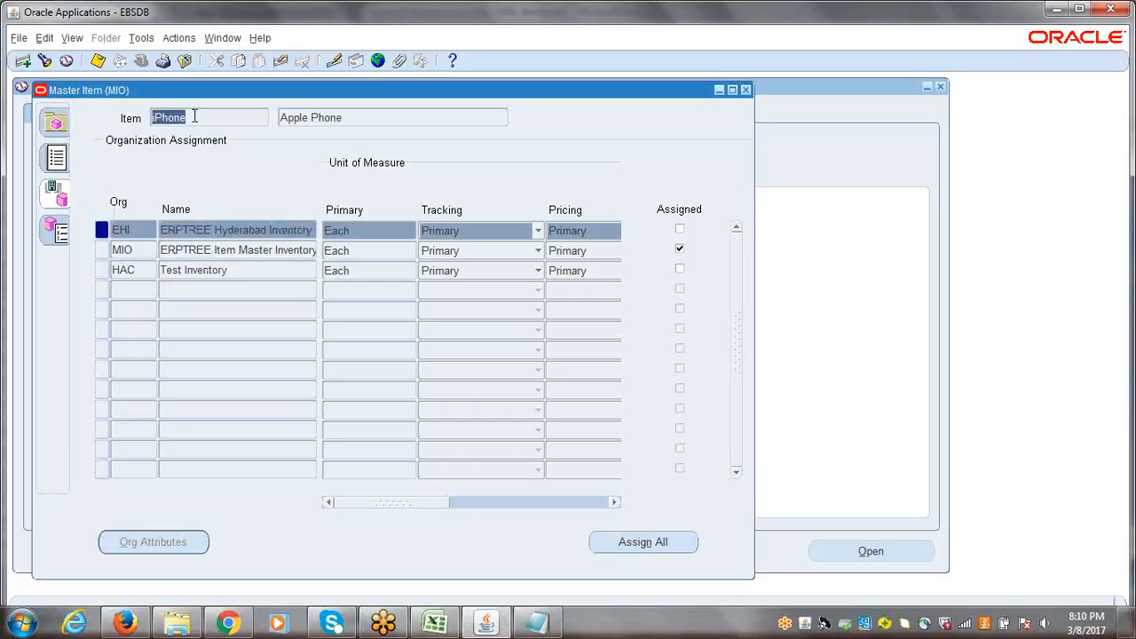
{"action": "left_click", "coordinate": [306, 120]}
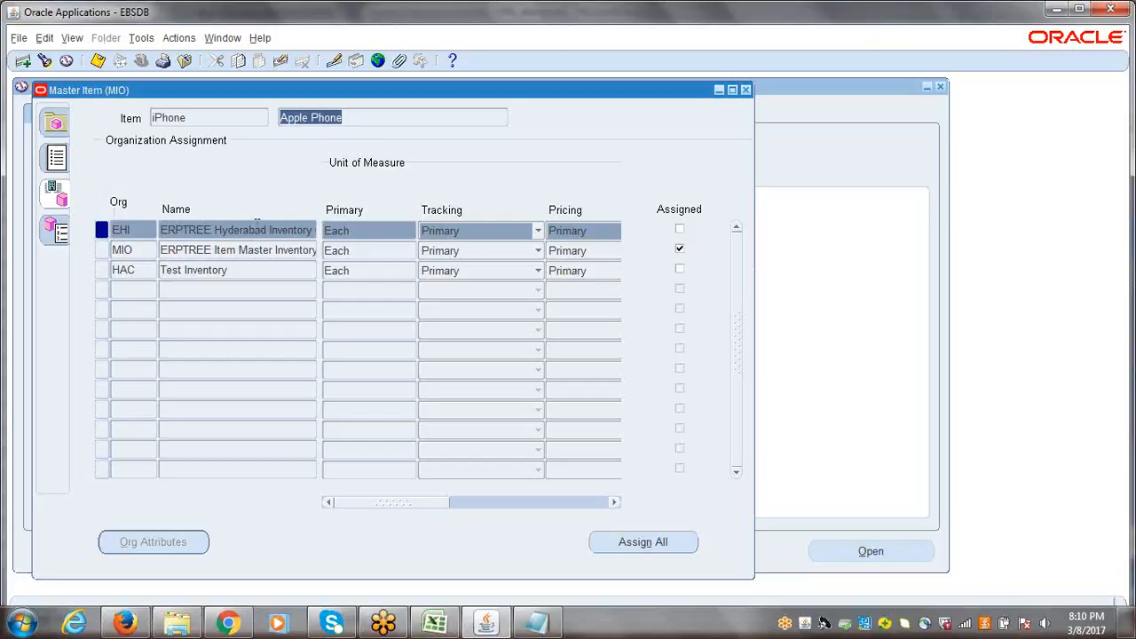
{"action": "left_click", "coordinate": [237, 253]}
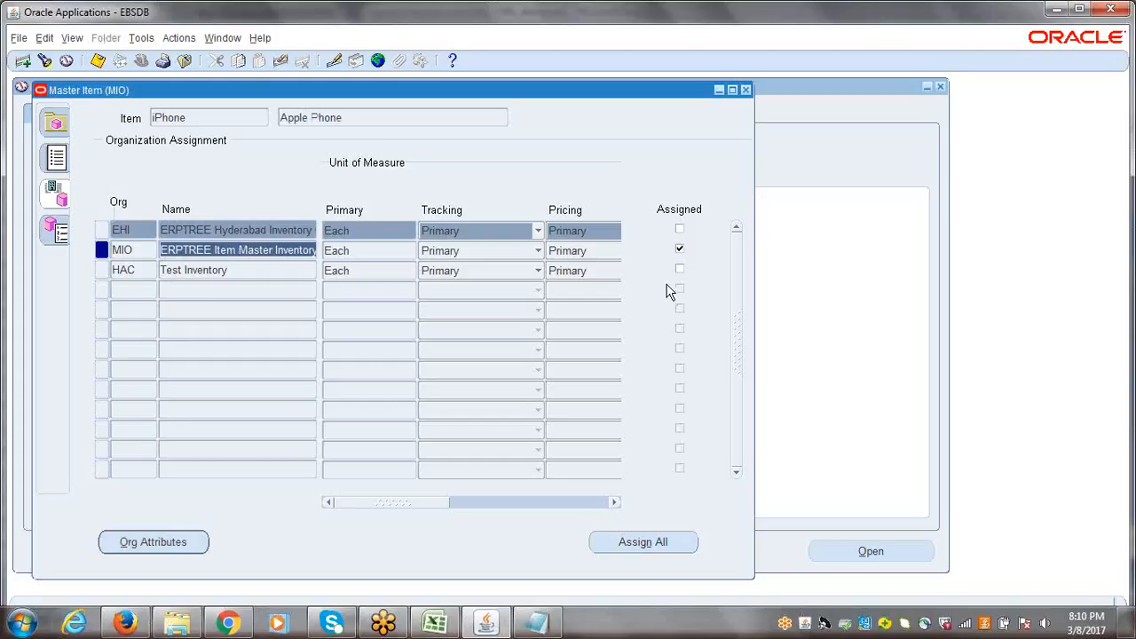
{"action": "left_click", "coordinate": [381, 121]}
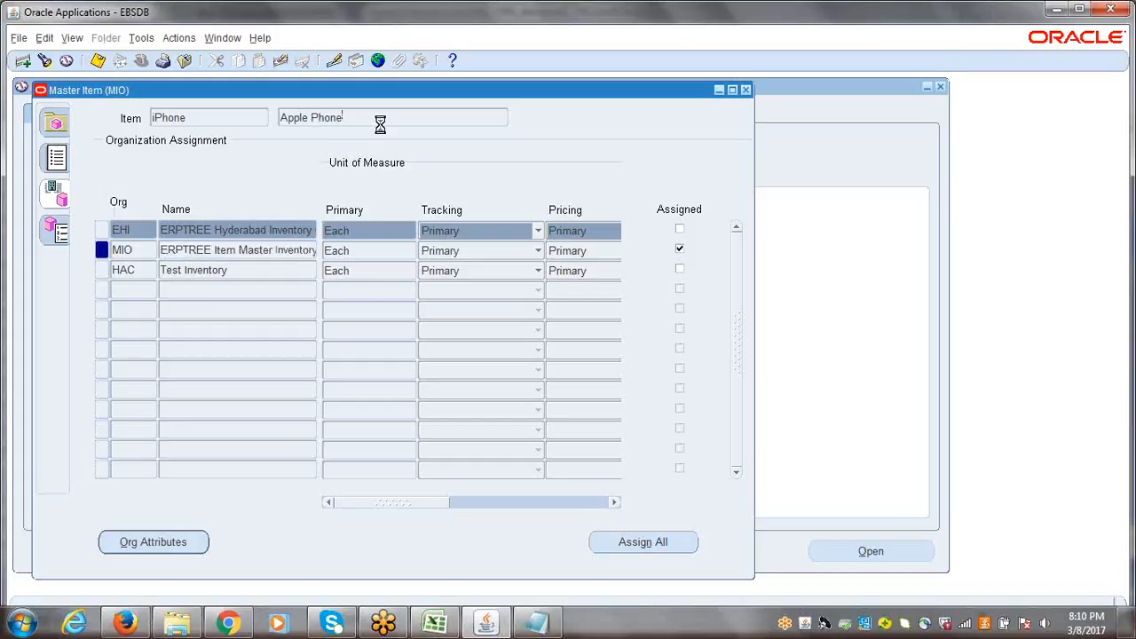
{"action": "left_click", "coordinate": [231, 119]}
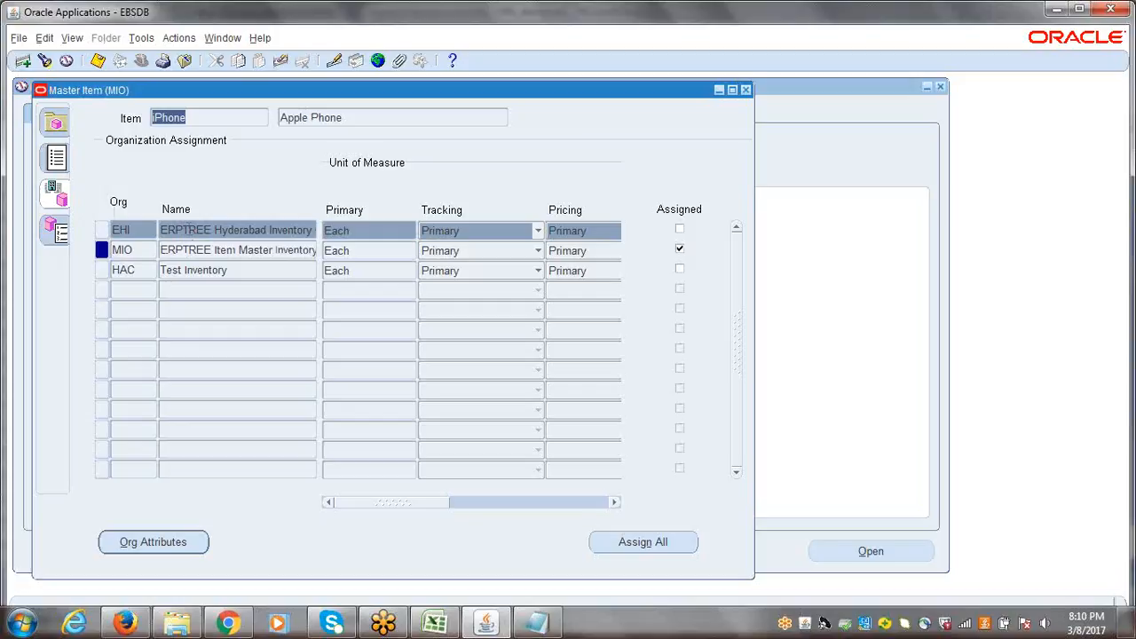
{"action": "left_click_drag", "start_coordinate": [161, 230], "coordinate": [346, 230]}
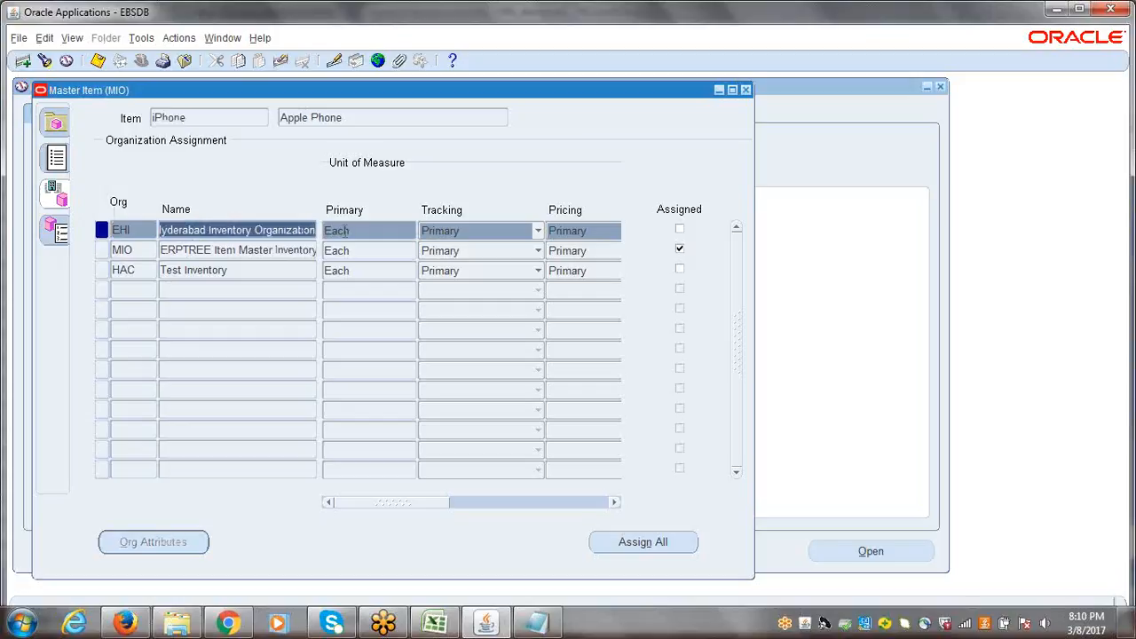
{"action": "left_click", "coordinate": [207, 117]}
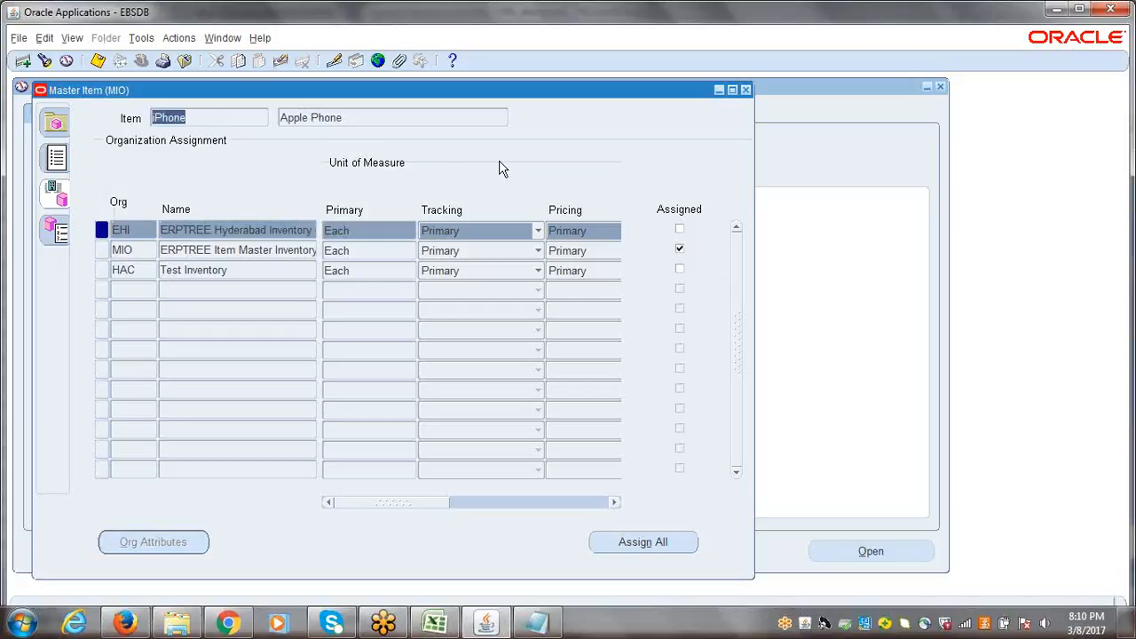
Assign the iPhone item to ERPTREE Hyderabad Inventory, save the assignment and close the Master Item form
{"action": "left_click", "coordinate": [680, 229]}
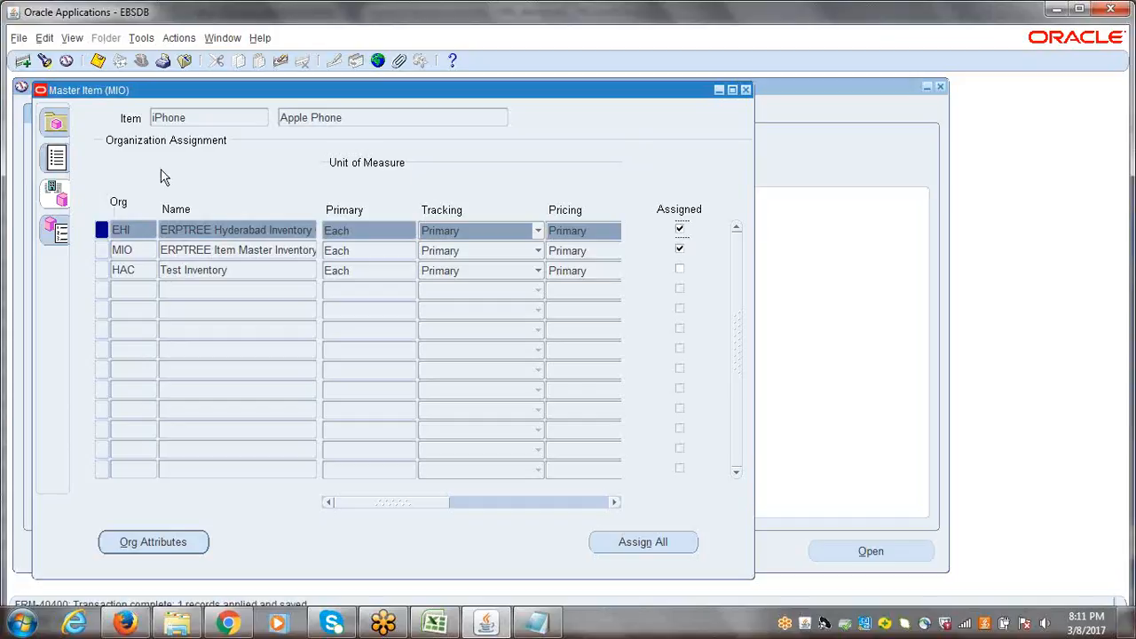
{"action": "left_click", "coordinate": [268, 276]}
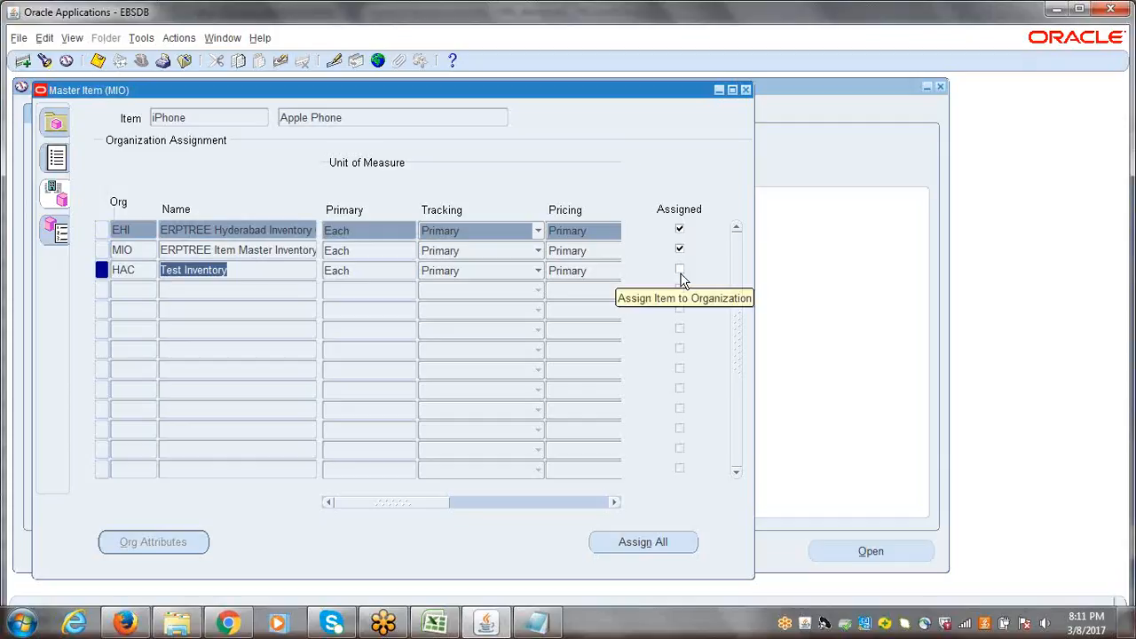
{"action": "left_click", "coordinate": [193, 120]}
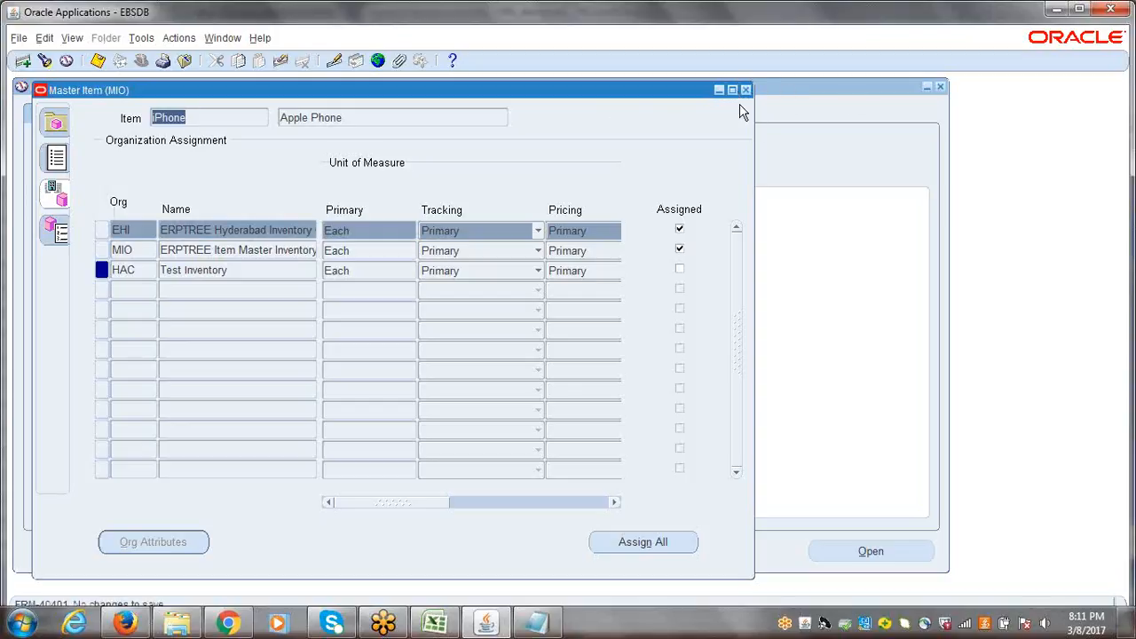
{"action": "left_click", "coordinate": [746, 90]}
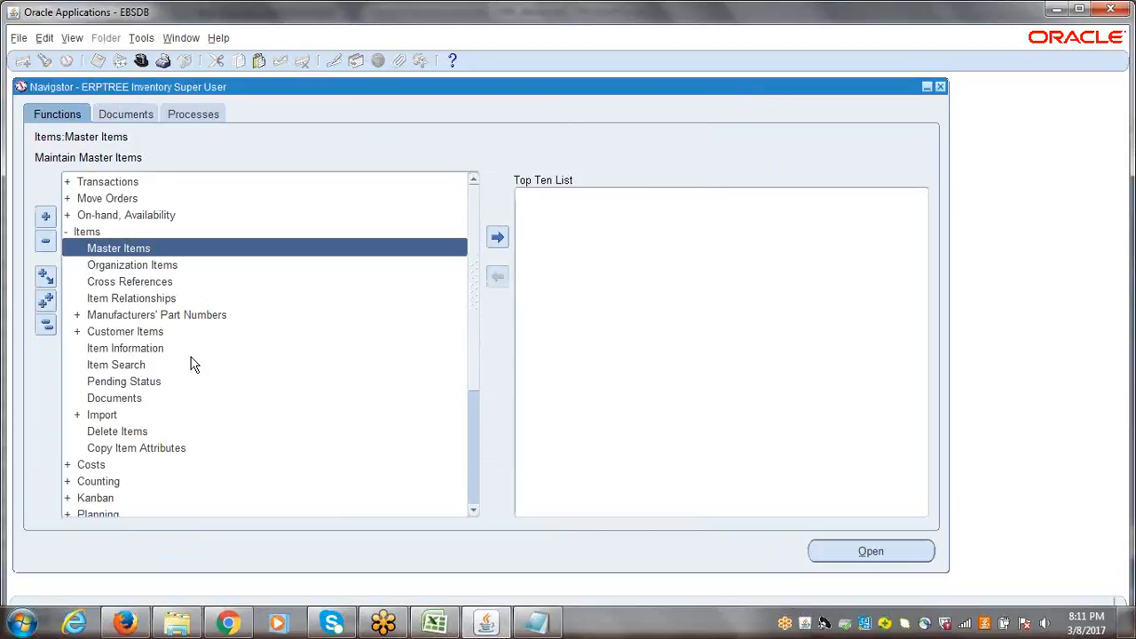
Switch to the Excel checklist, mark Assign Items to Actual Inventory as DONE and save the workbook
{"action": "left_click", "coordinate": [435, 622]}
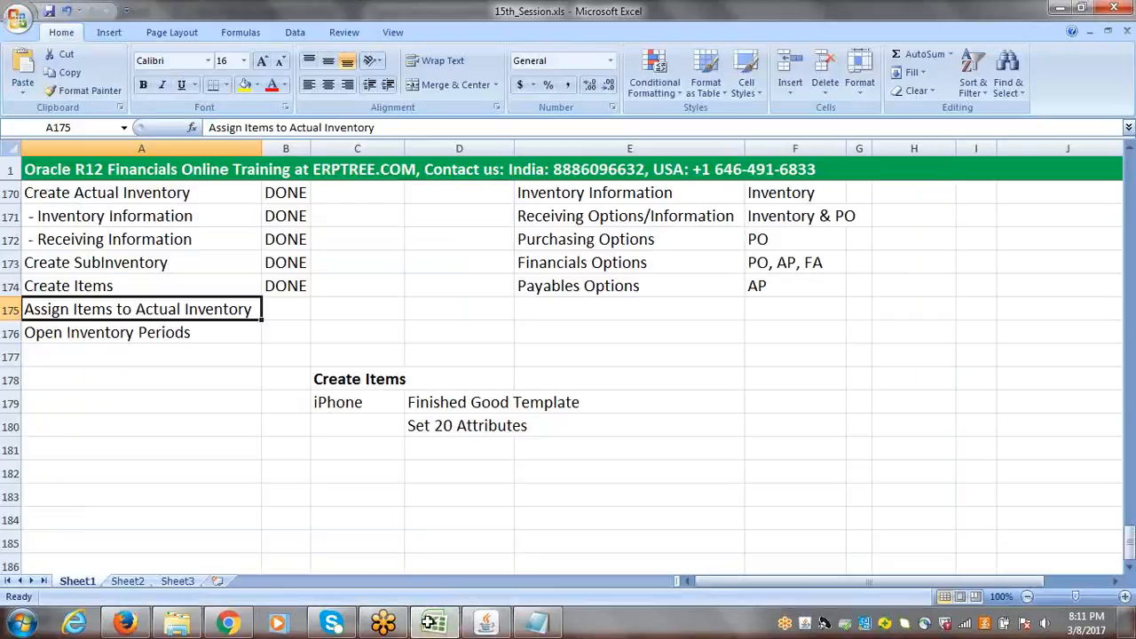
{"action": "key", "text": "Right"}
{"action": "type", "text": "DONE"}
{"action": "key", "text": "Return"}
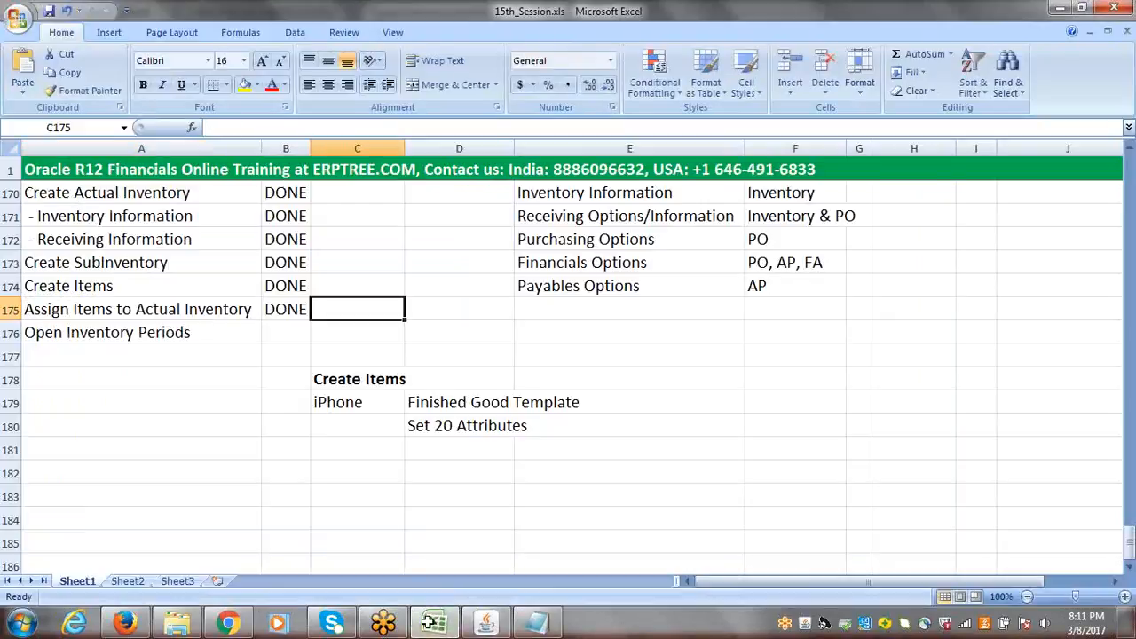
{"action": "left_click", "coordinate": [140, 337]}
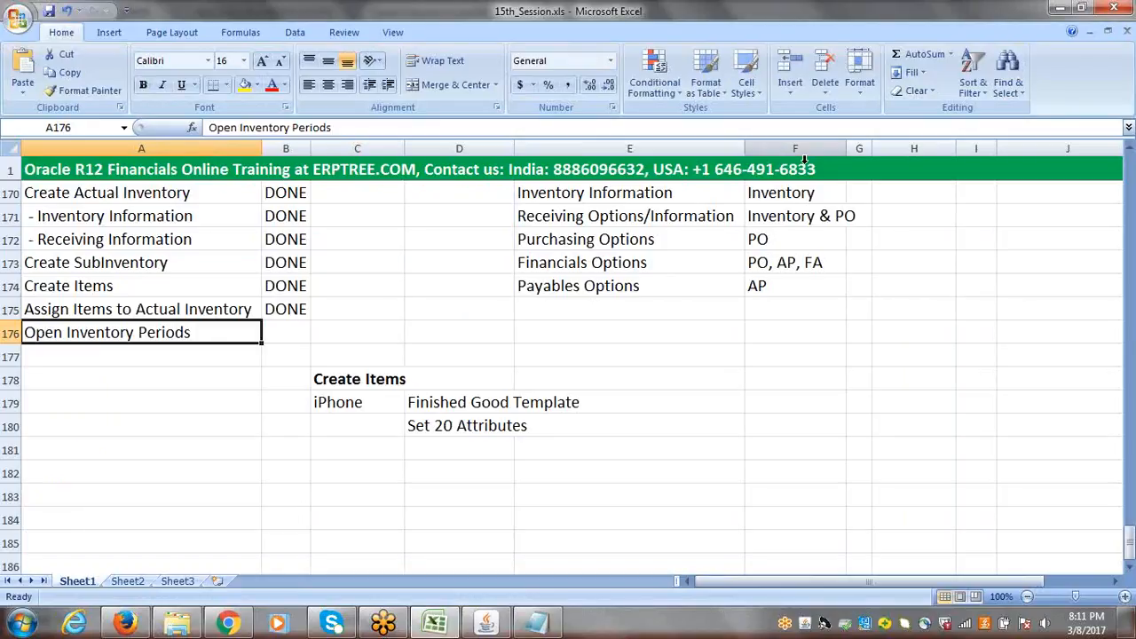
{"action": "left_click", "coordinate": [1089, 42]}
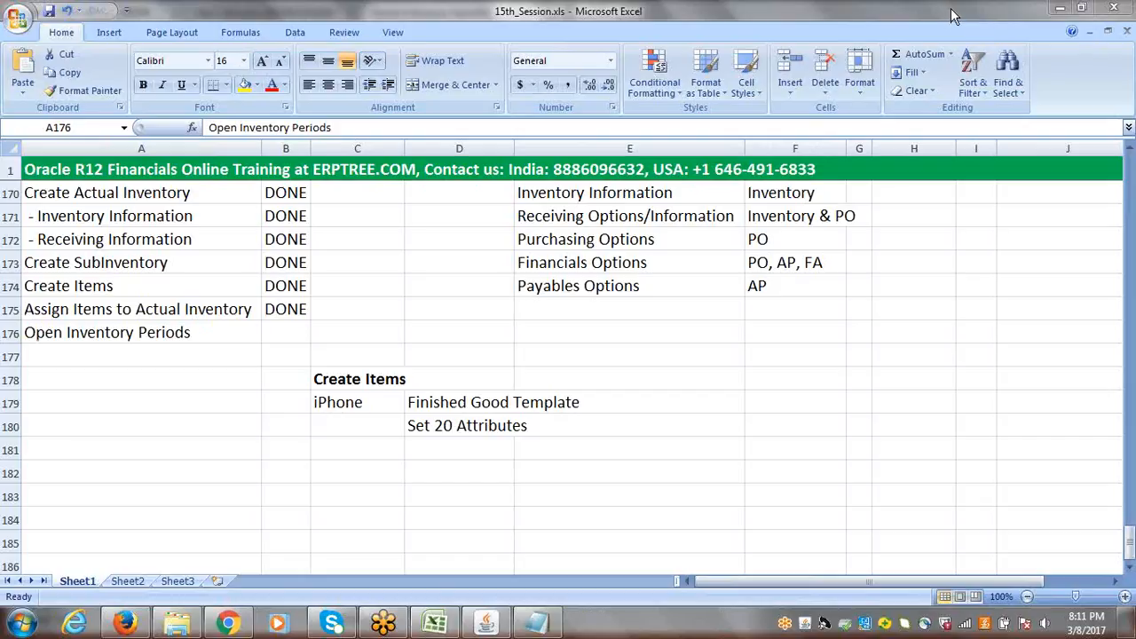
{"action": "left_click", "coordinate": [1129, 555]}
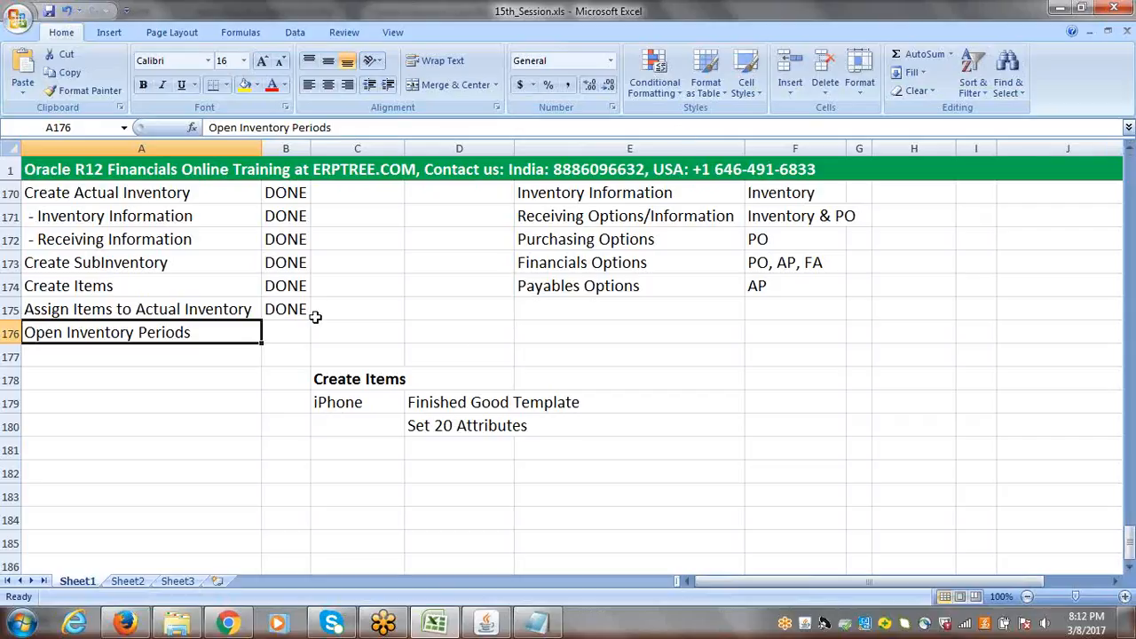
{"action": "left_click", "coordinate": [289, 330]}
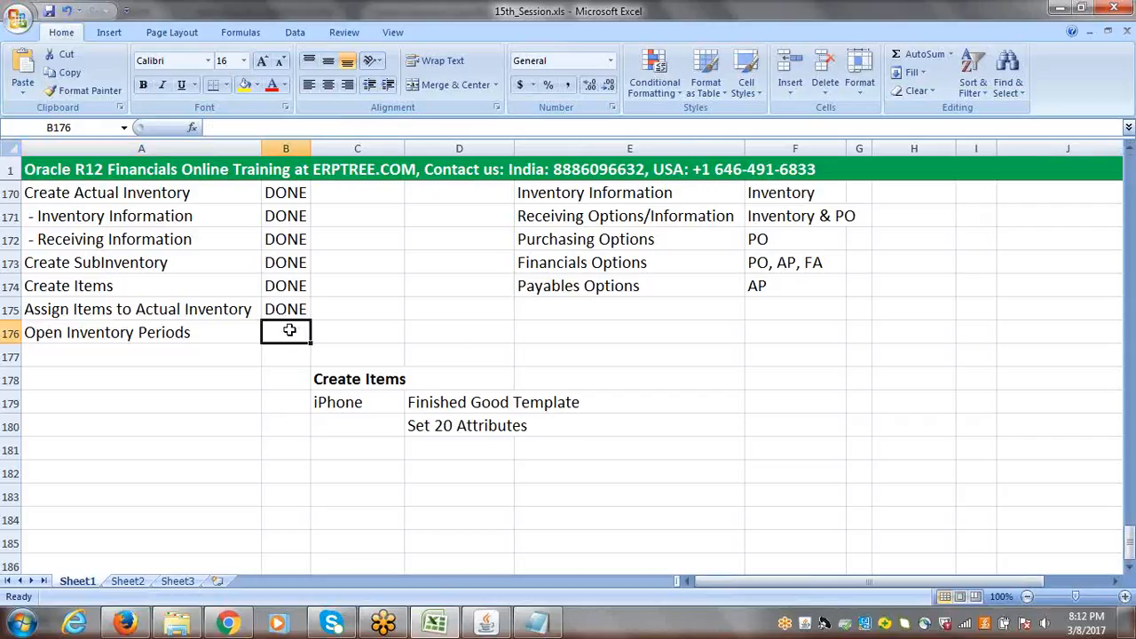
{"action": "key", "text": "ctrl+s"}
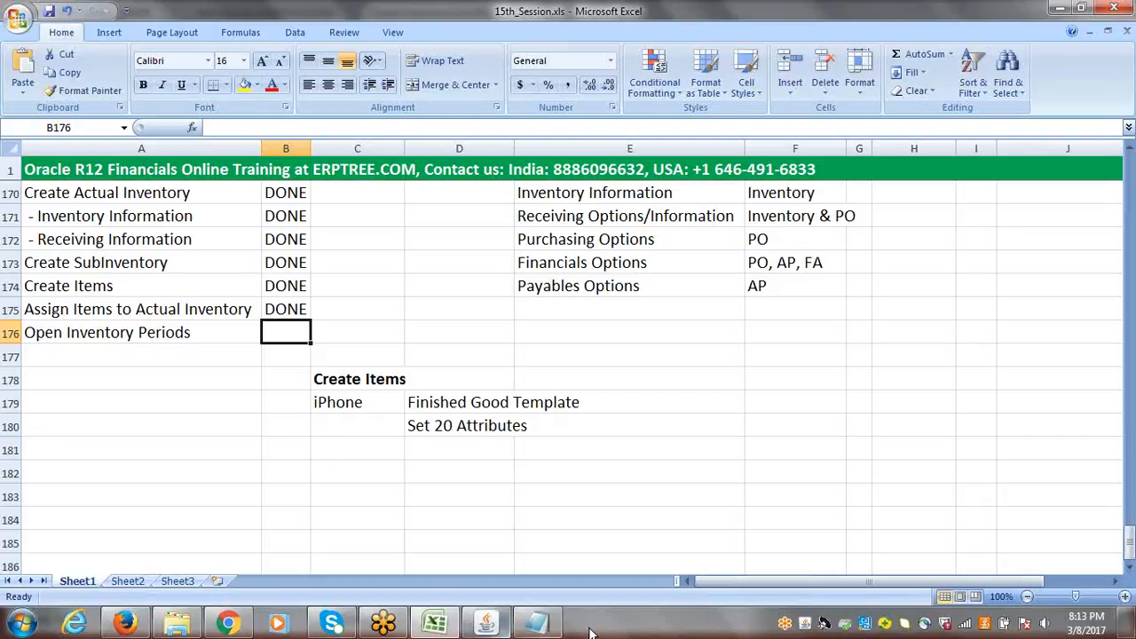
Switch back to Oracle Applications and open Inventory Accounting Periods under Accounting Close Cycle
{"action": "left_click", "coordinate": [497, 630]}
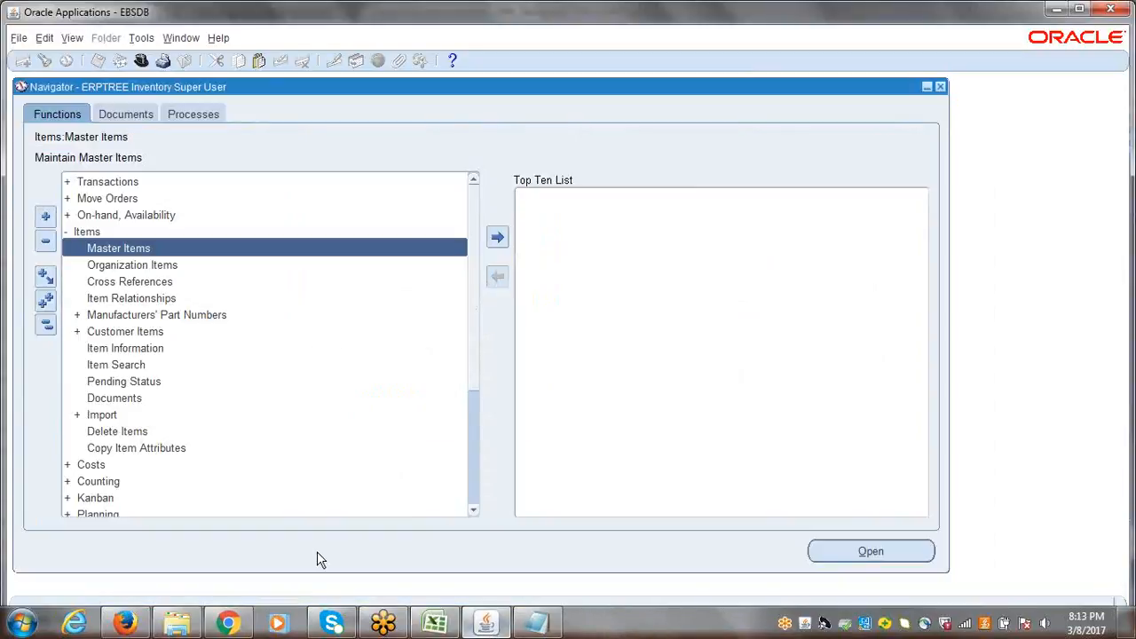
{"action": "left_click", "coordinate": [45, 327]}
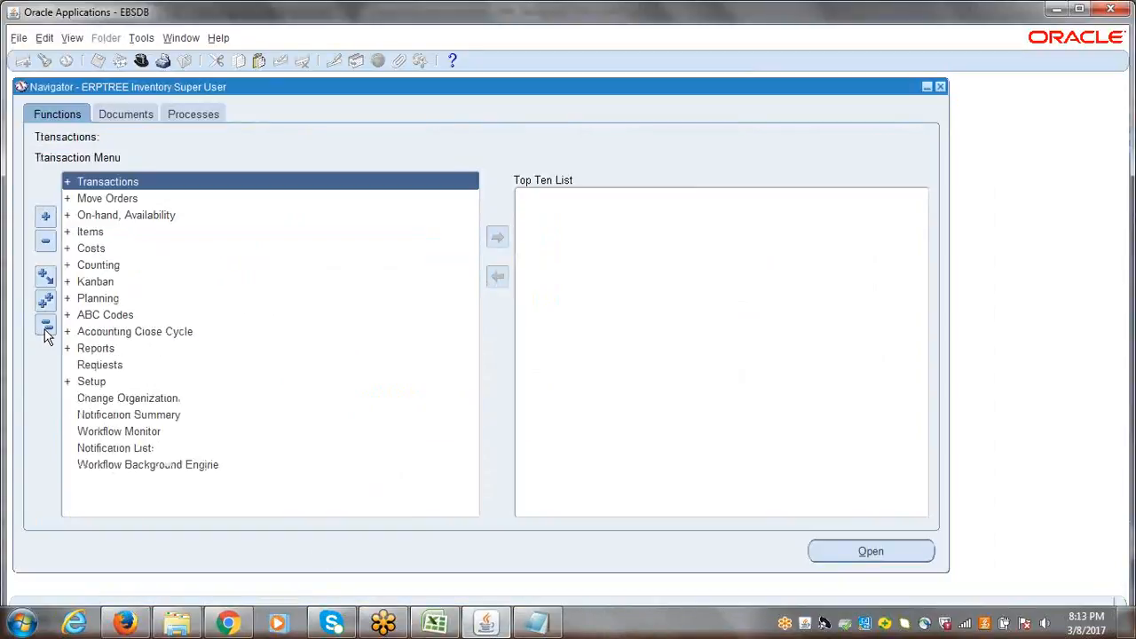
{"action": "left_click", "coordinate": [122, 335]}
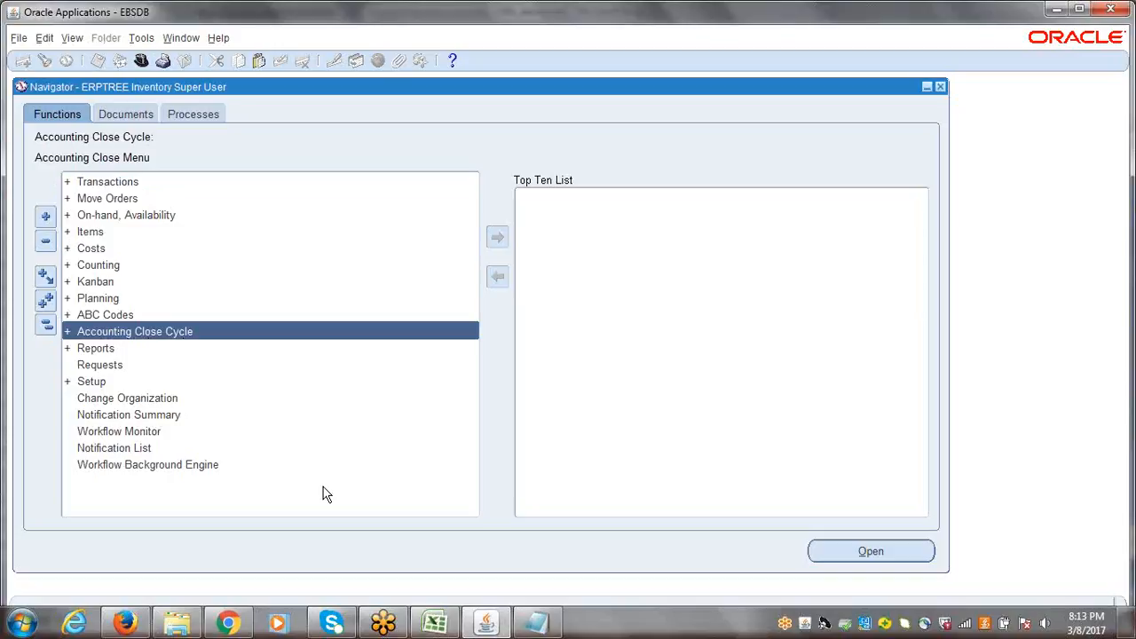
{"action": "key", "text": "Return"}
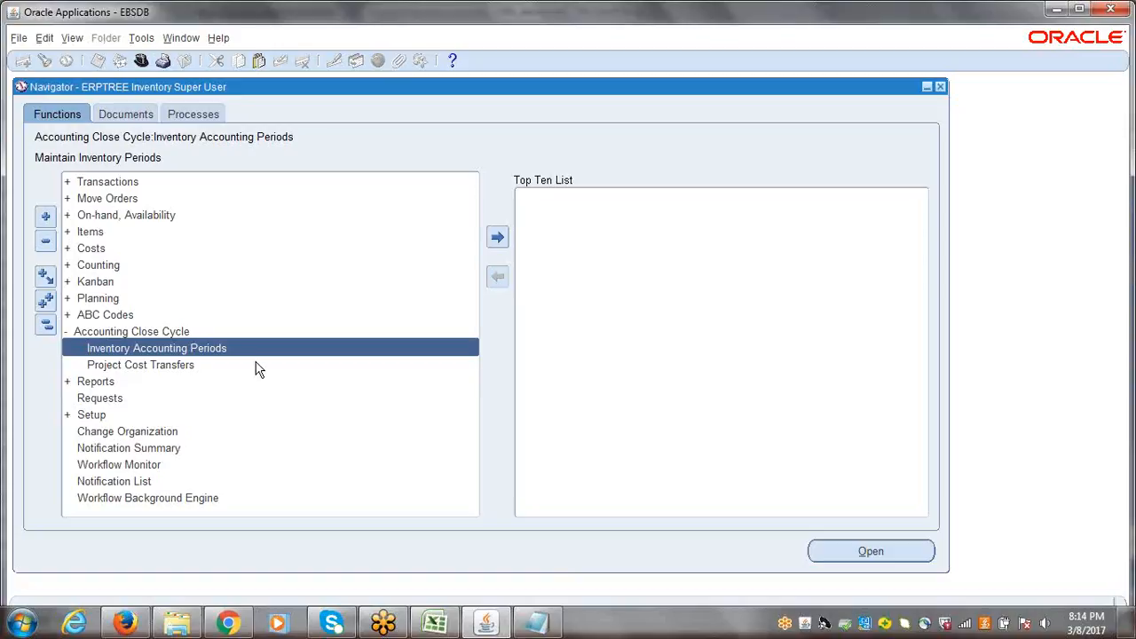
{"action": "key", "text": "Return"}
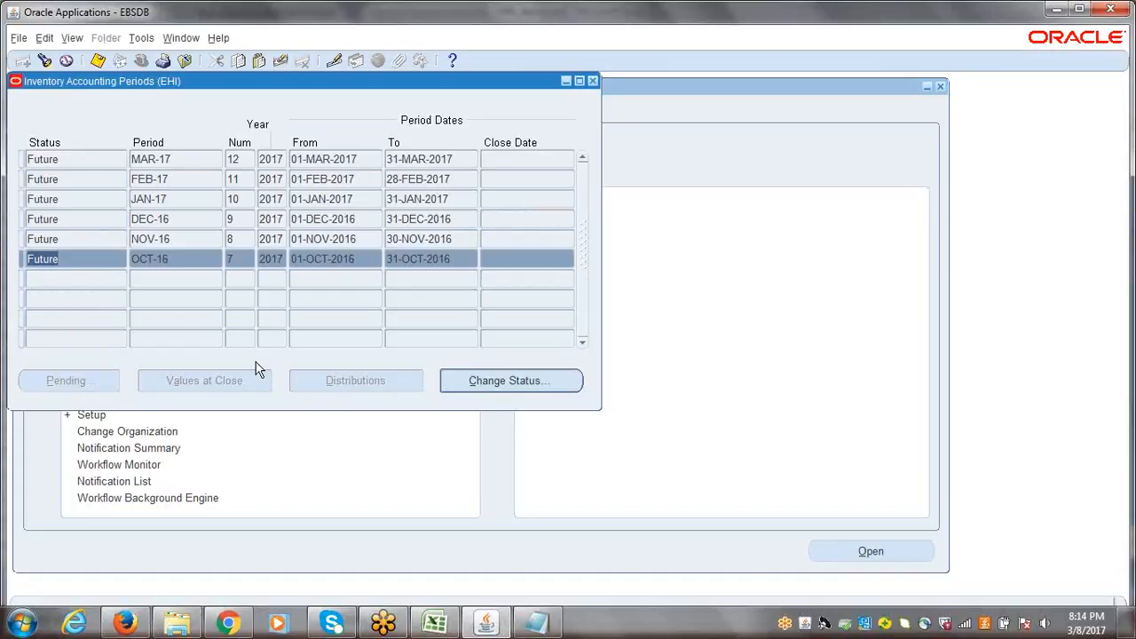
Try to open the MAR-17 inventory accounting period by changing its status
{"action": "left_click", "coordinate": [83, 158]}
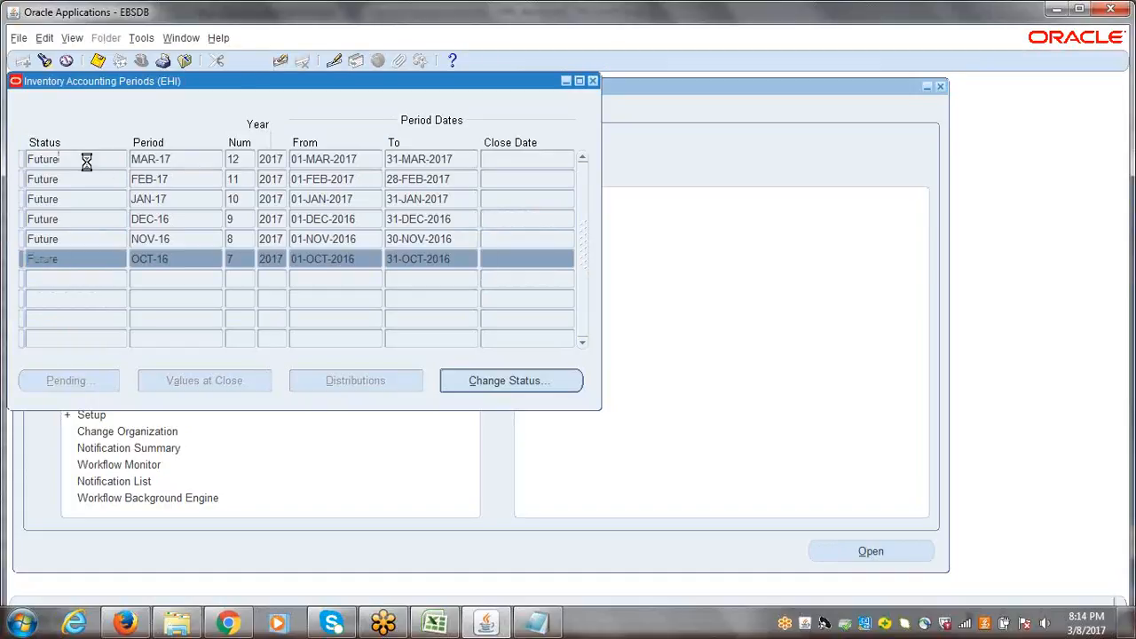
{"action": "left_click", "coordinate": [500, 385]}
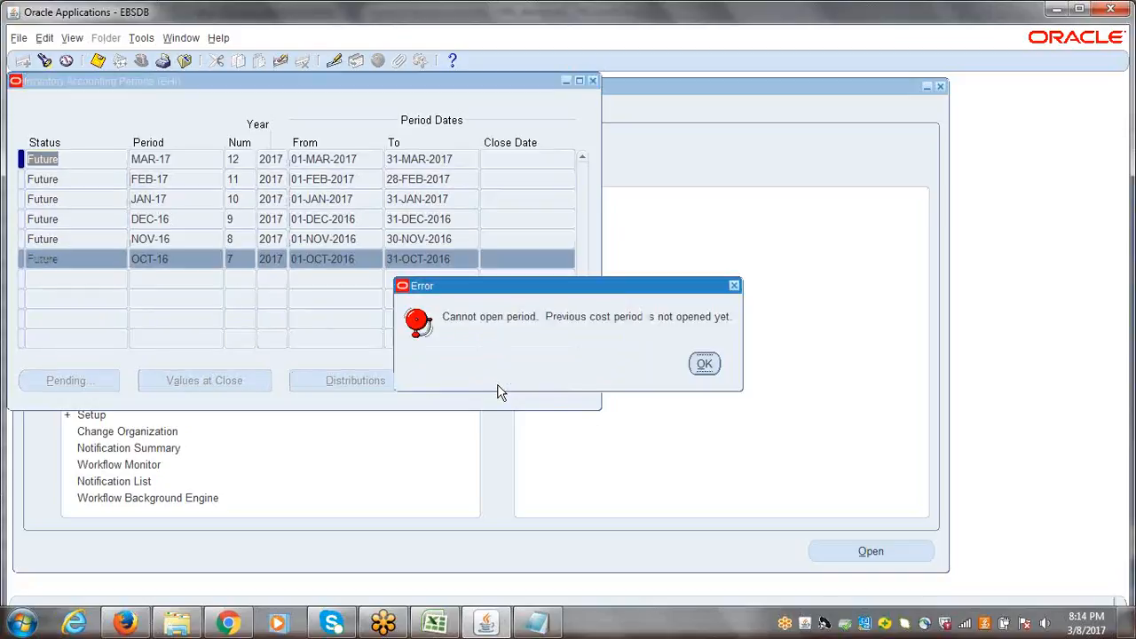
{"action": "left_click", "coordinate": [706, 366]}
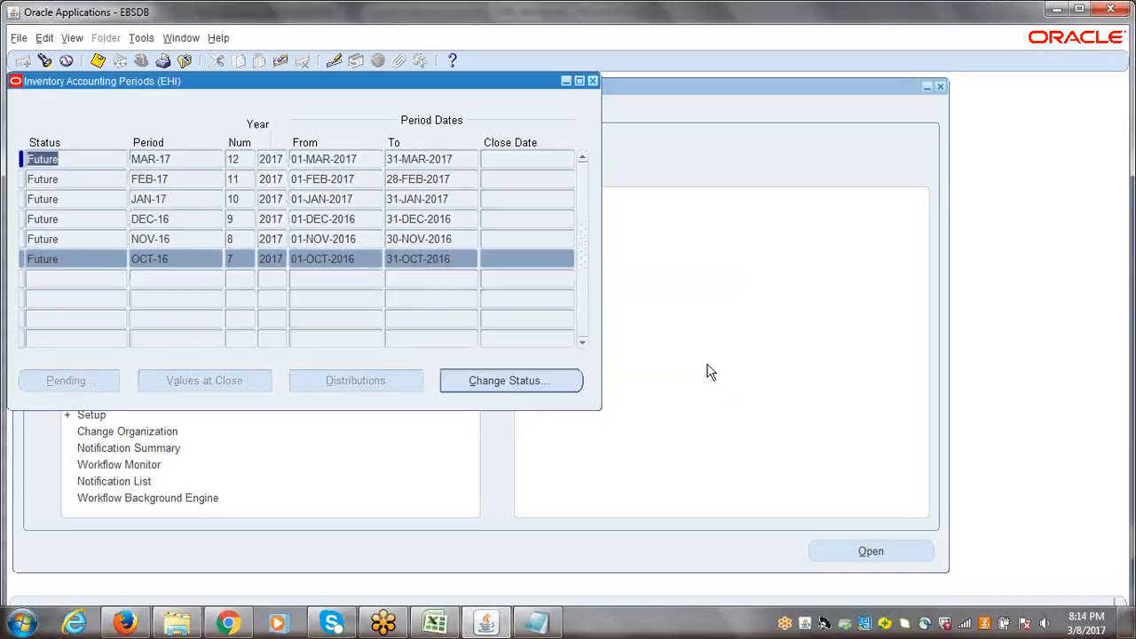
Compare the OCT-16 and MAR-17 period rows, and close and reopen the Inventory Accounting Periods form
{"action": "left_click", "coordinate": [68, 259]}
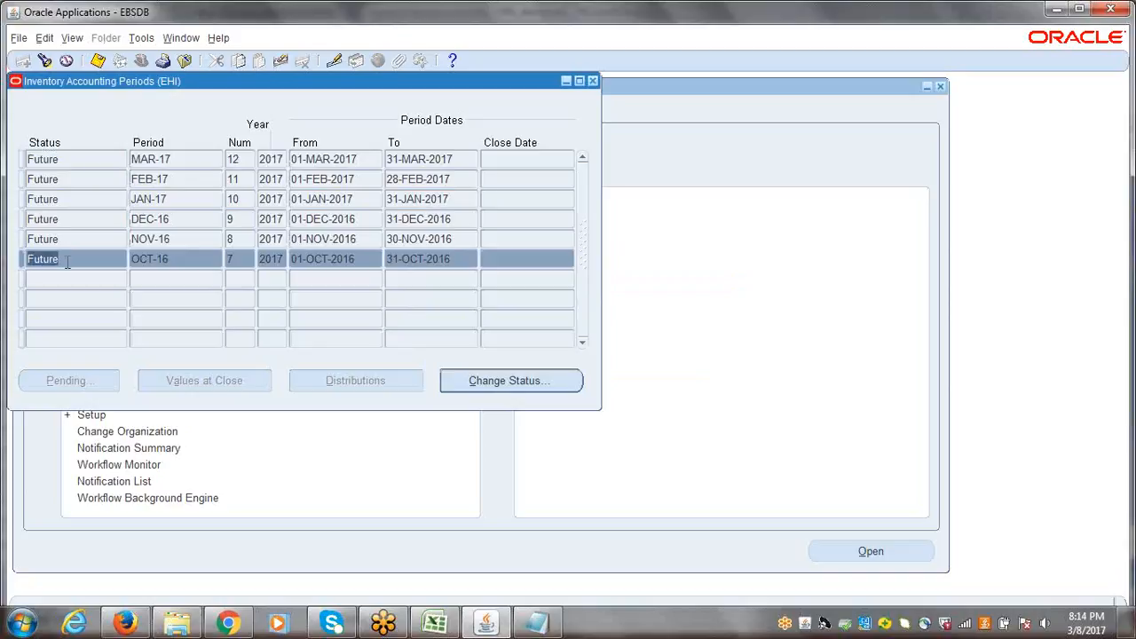
{"action": "left_click", "coordinate": [113, 159]}
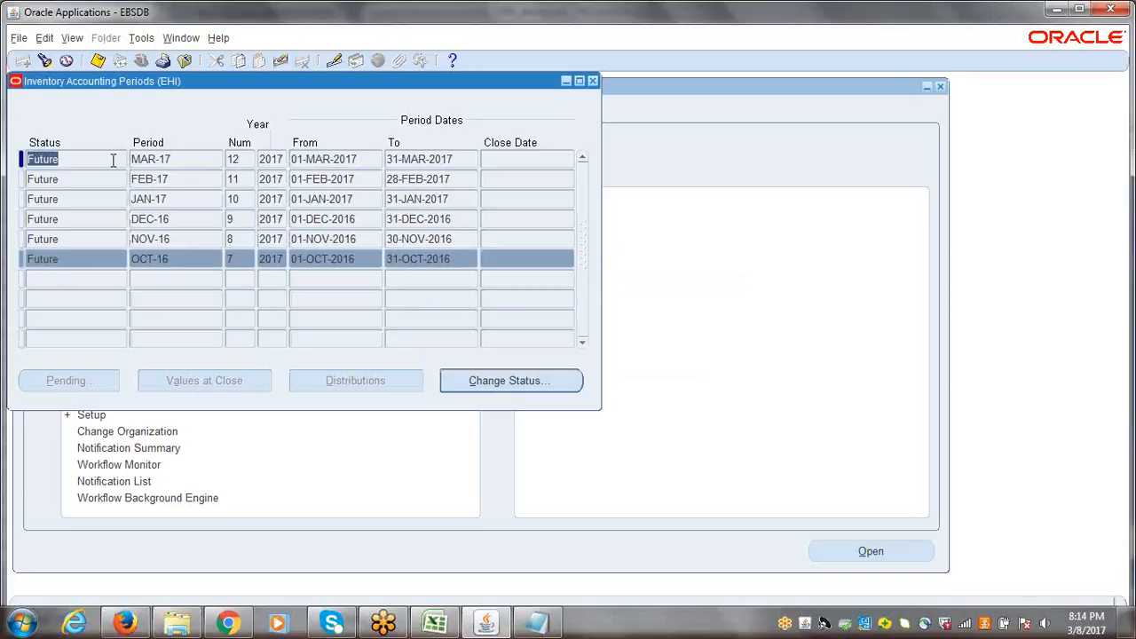
{"action": "left_click", "coordinate": [87, 158]}
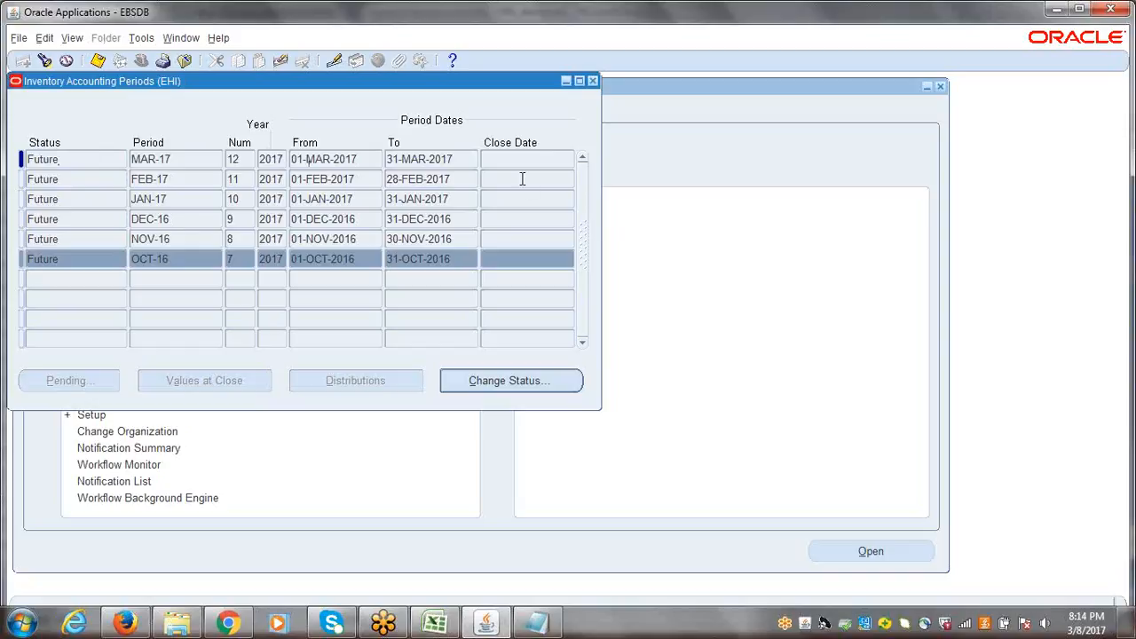
{"action": "left_click", "coordinate": [594, 80]}
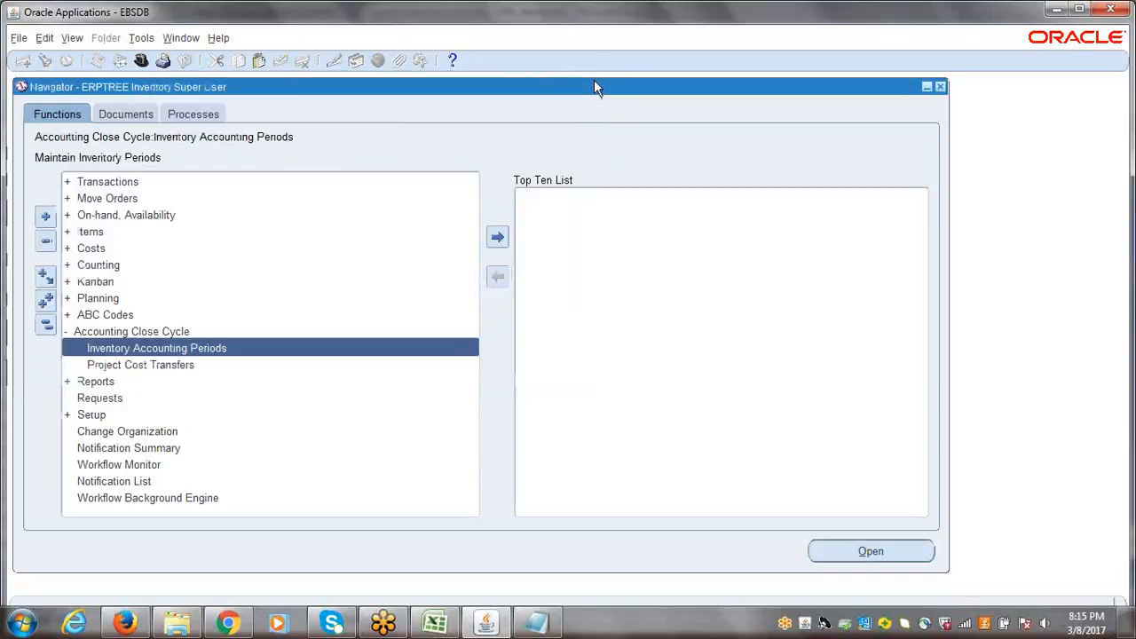
{"action": "double_click", "coordinate": [178, 348]}
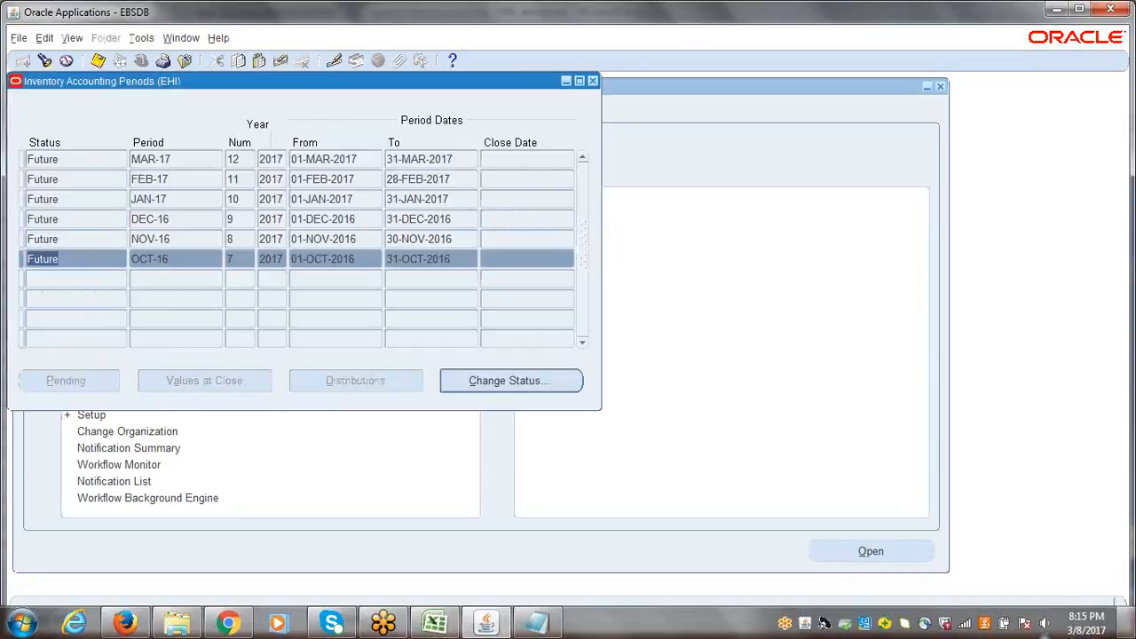
Examine the status, period name and start date of the OCT-16 and MAR-17 inventory period rows
{"action": "left_click", "coordinate": [1122, 626]}
{"action": "left_click", "coordinate": [1122, 626]}
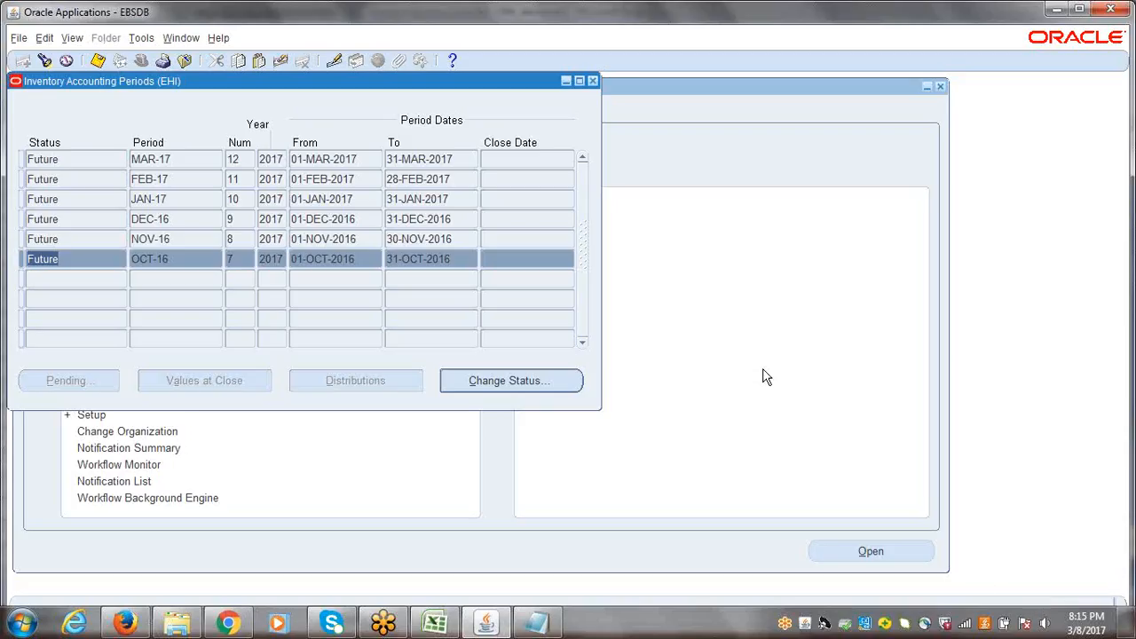
{"action": "left_click", "coordinate": [86, 258]}
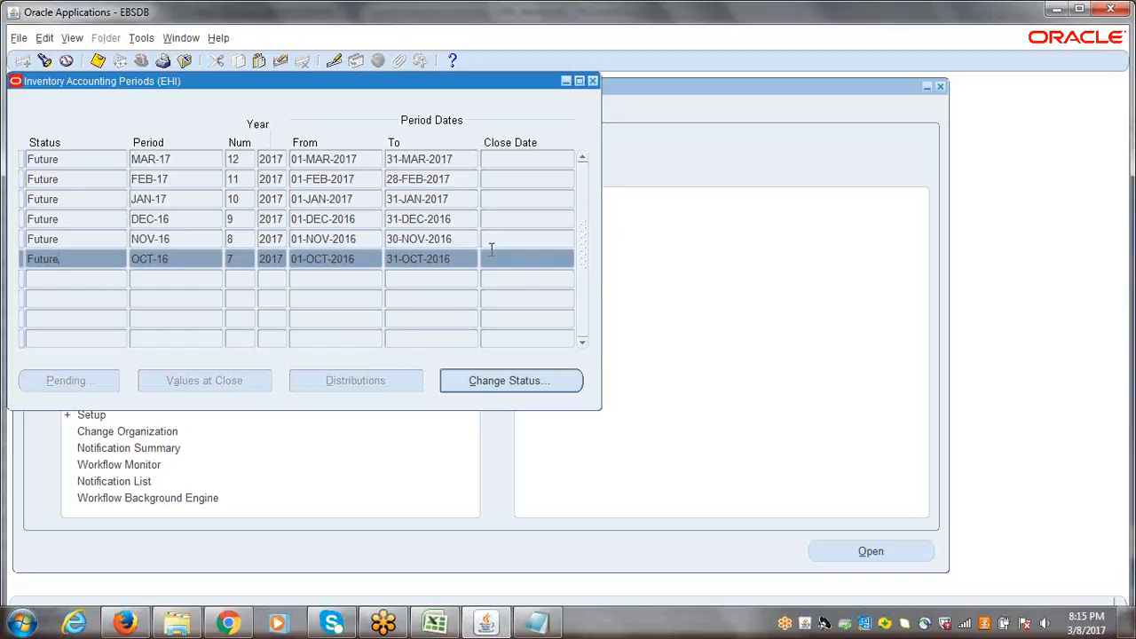
{"action": "double_click", "coordinate": [62, 161]}
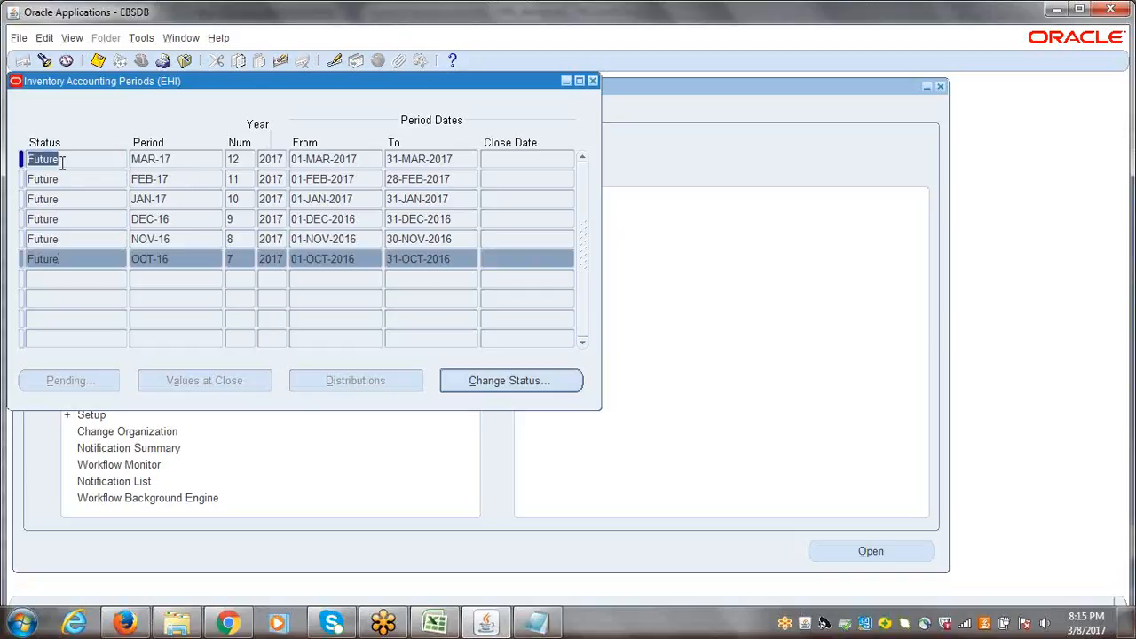
{"action": "left_click", "coordinate": [62, 161]}
{"action": "double_click", "coordinate": [88, 261]}
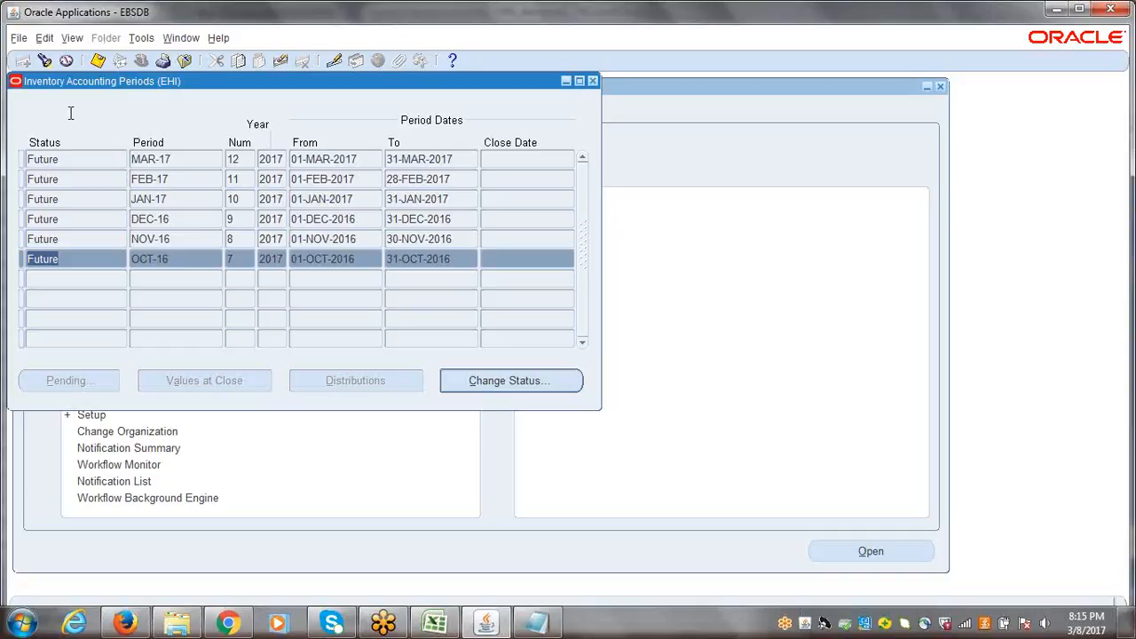
{"action": "left_click", "coordinate": [60, 258]}
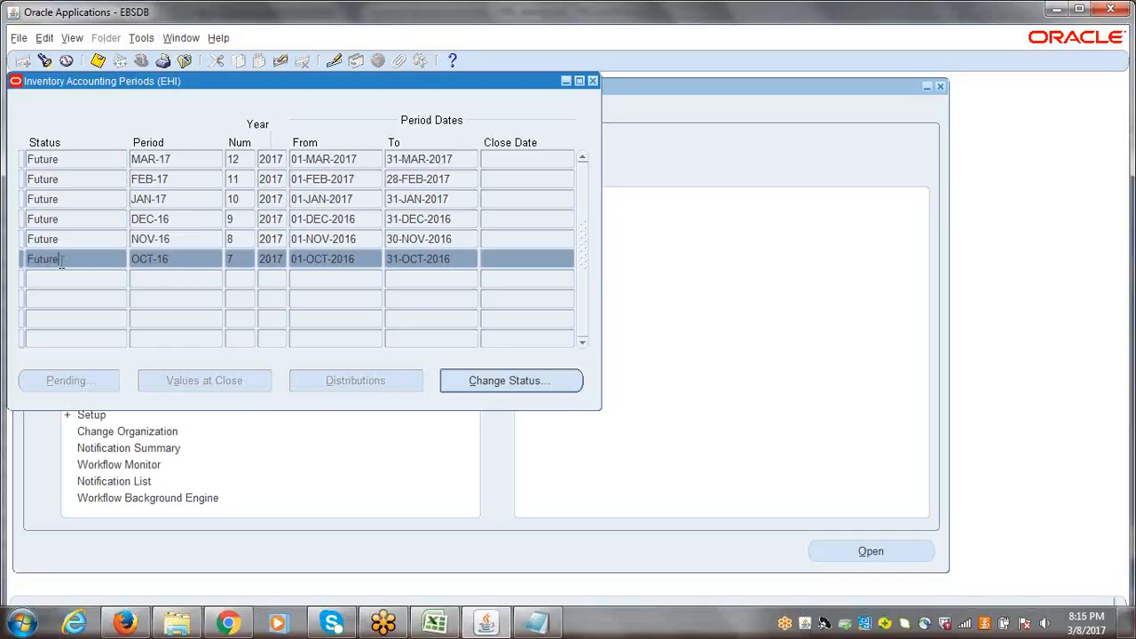
{"action": "left_click", "coordinate": [178, 261]}
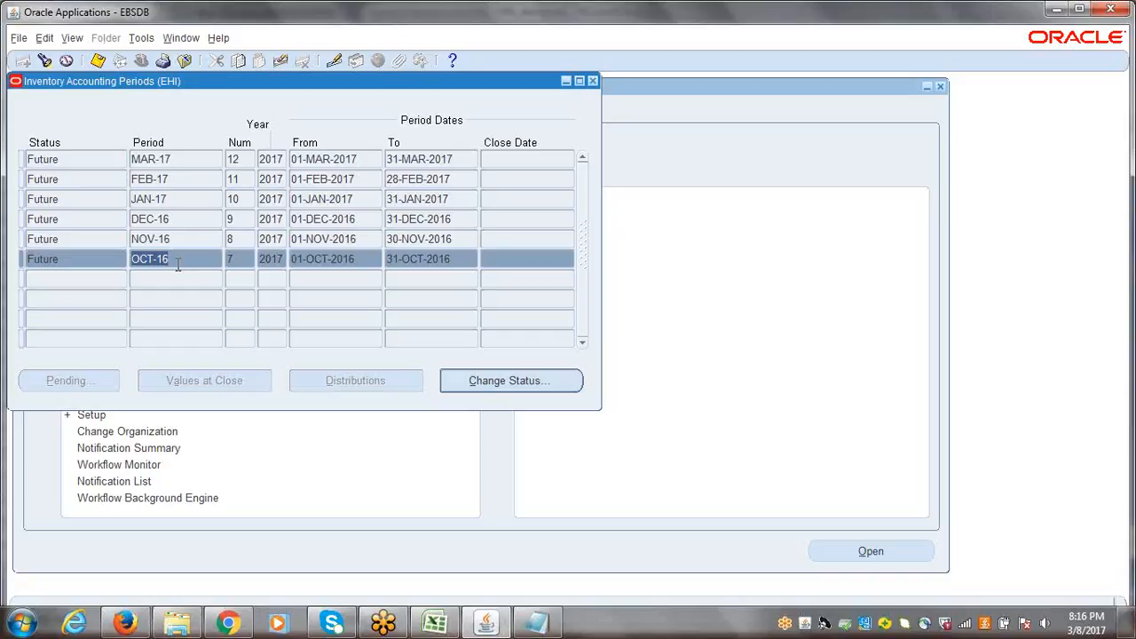
{"action": "left_click", "coordinate": [167, 161]}
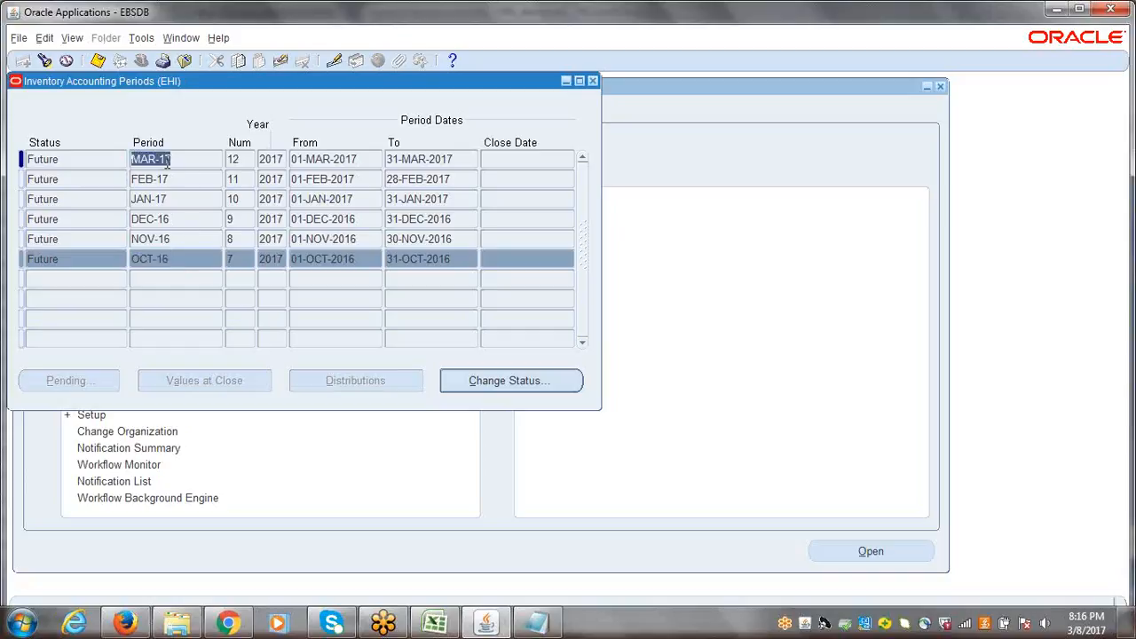
{"action": "left_click", "coordinate": [324, 260]}
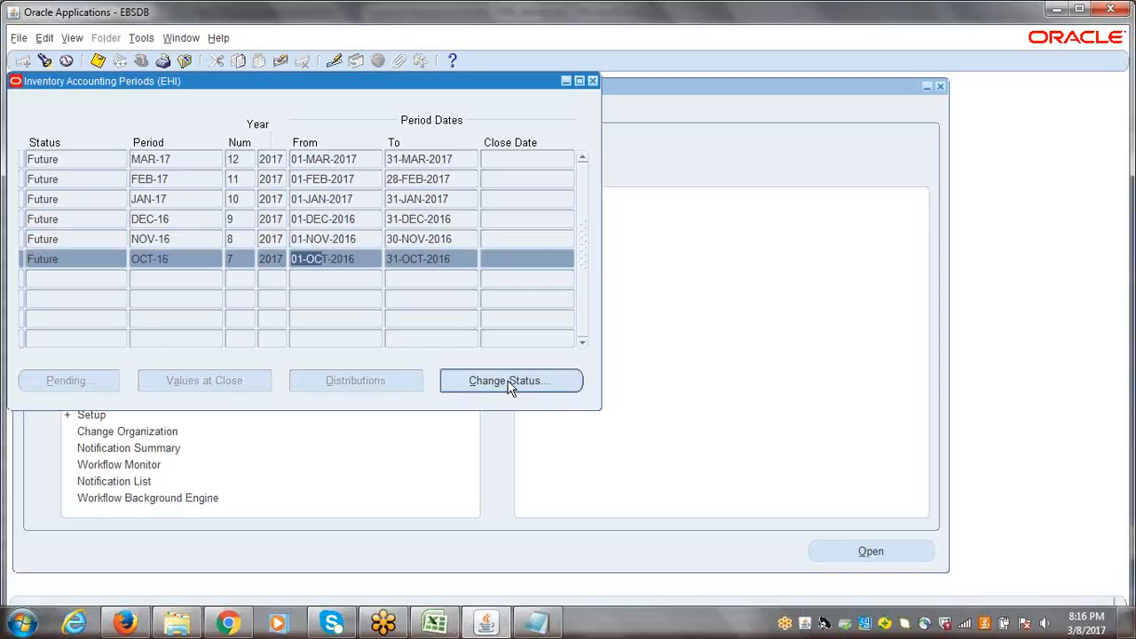
{"action": "left_click", "coordinate": [60, 160]}
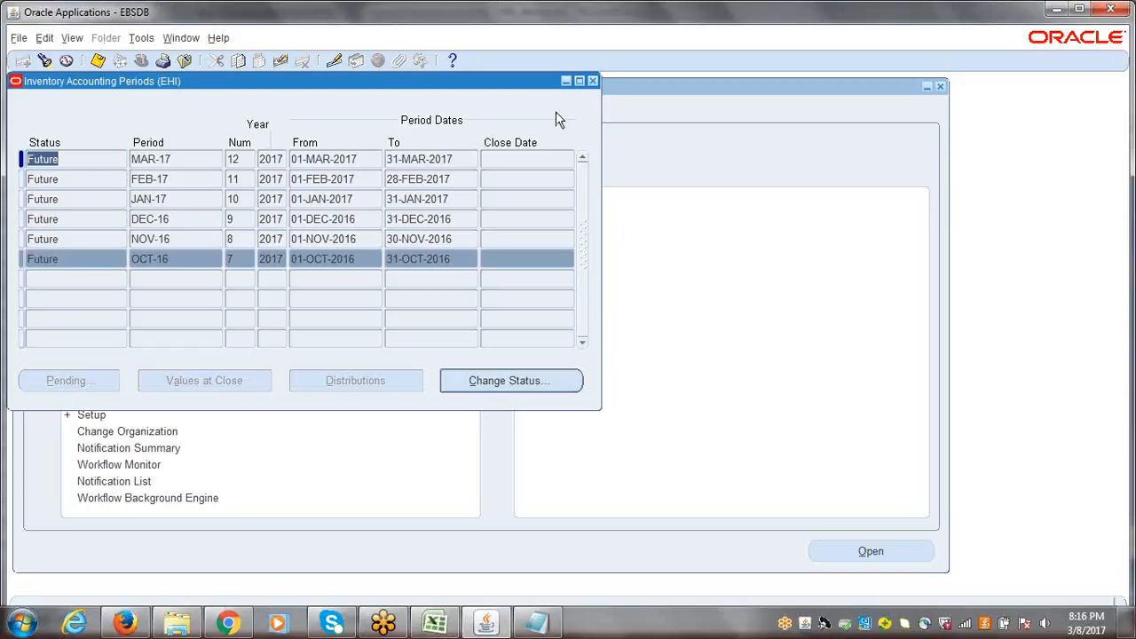
Open the OCT-16 and NOV-16 inventory accounting periods by changing their status and accepting the caution
{"action": "left_click", "coordinate": [61, 253]}
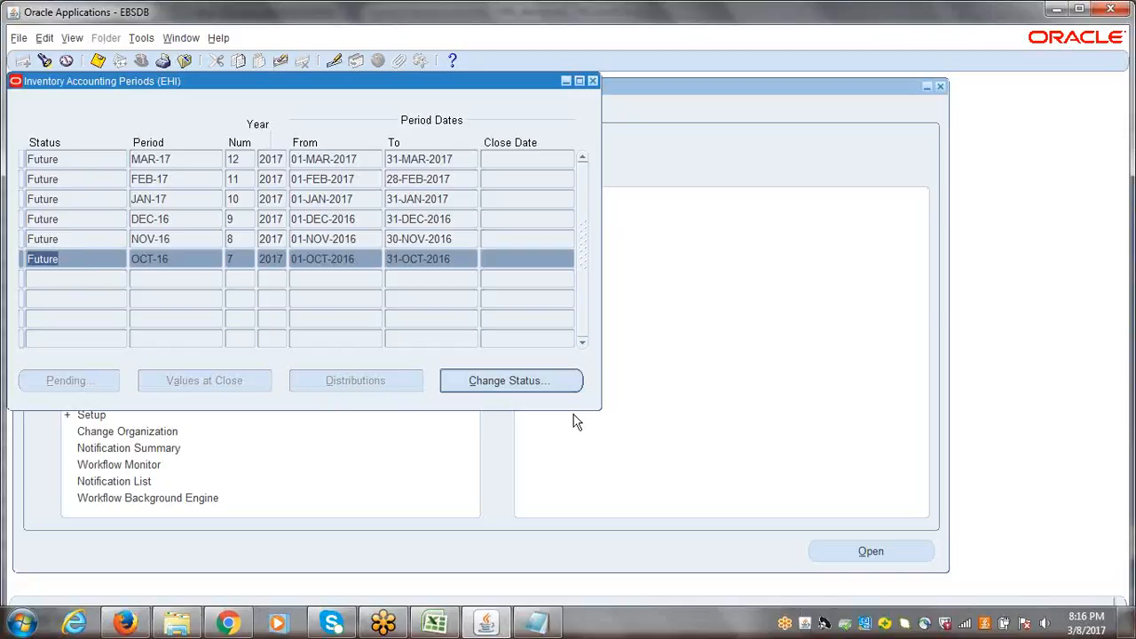
{"action": "left_click", "coordinate": [498, 385]}
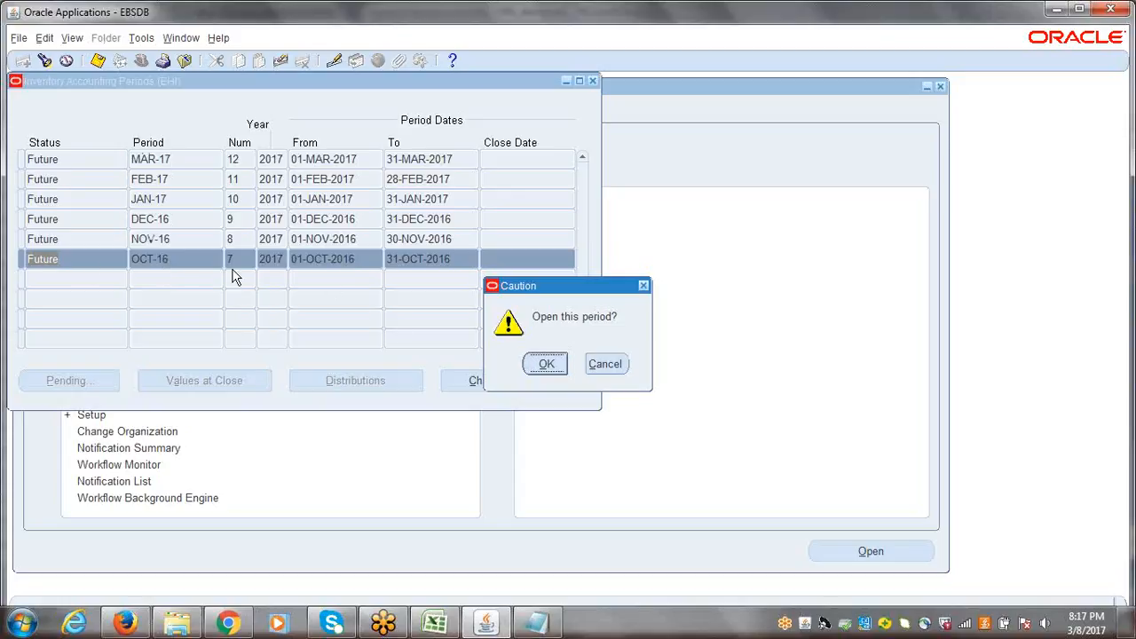
{"action": "left_click", "coordinate": [547, 366]}
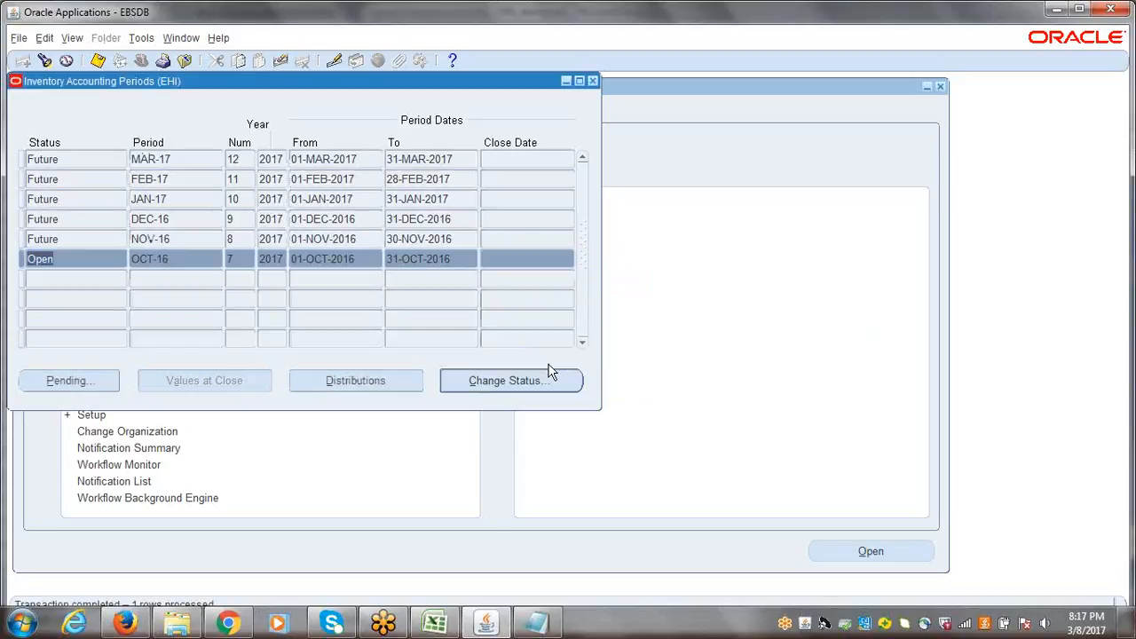
{"action": "left_click", "coordinate": [147, 240]}
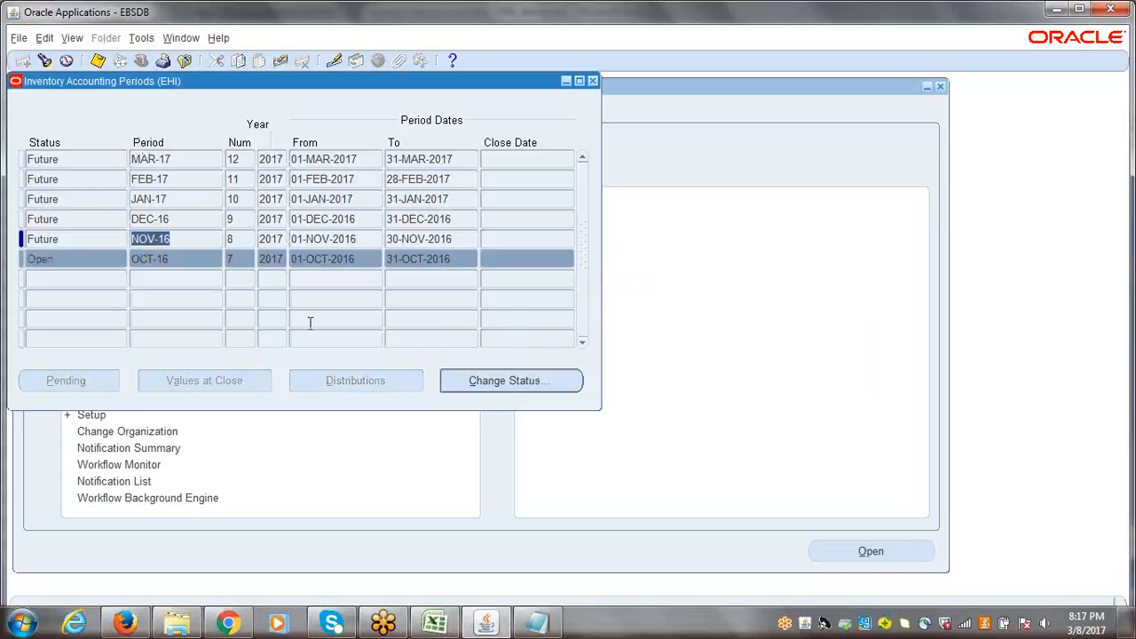
{"action": "left_click", "coordinate": [491, 391]}
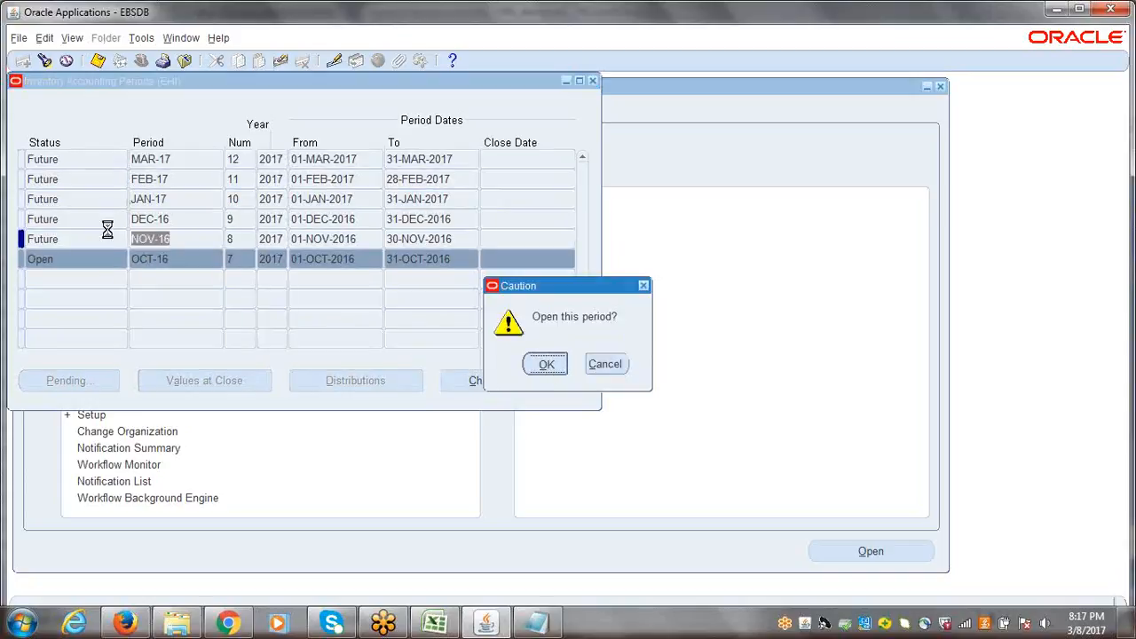
{"action": "key", "text": "Return"}
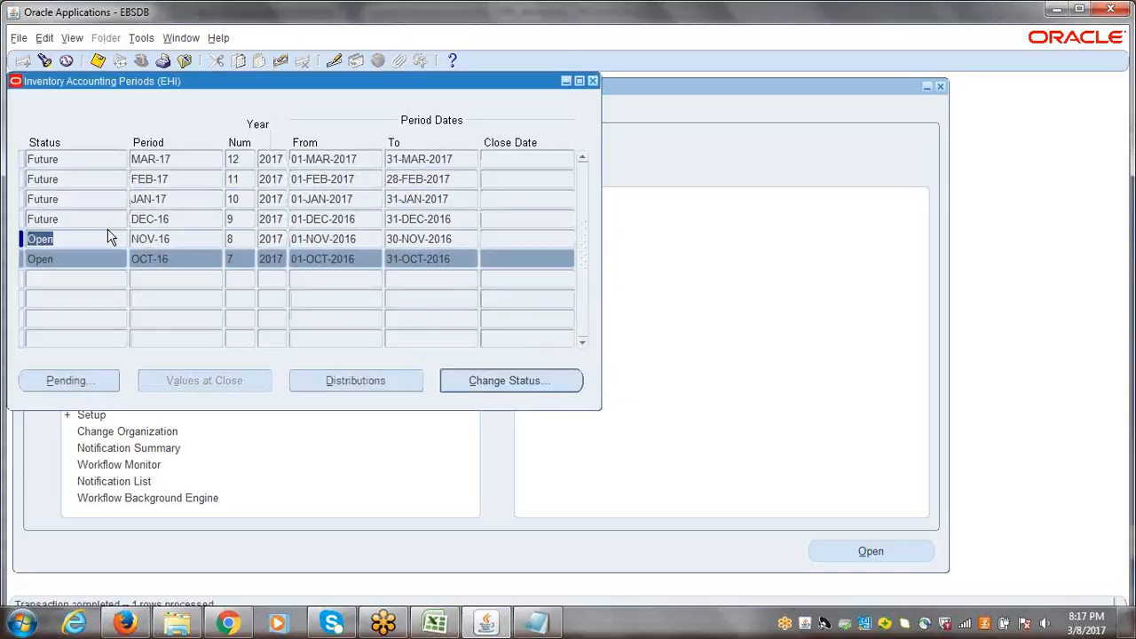
Change the status of the DEC-16 and JAN-17 inventory accounting periods to Open
{"action": "left_click", "coordinate": [75, 219]}
{"action": "left_click", "coordinate": [510, 382]}
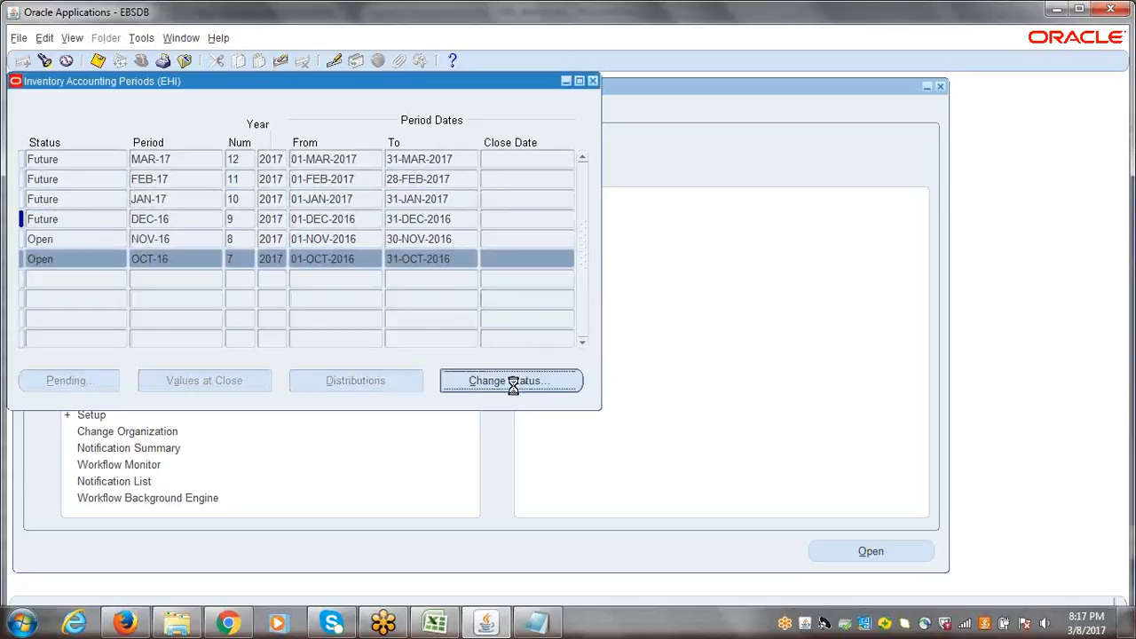
{"action": "left_click", "coordinate": [557, 362]}
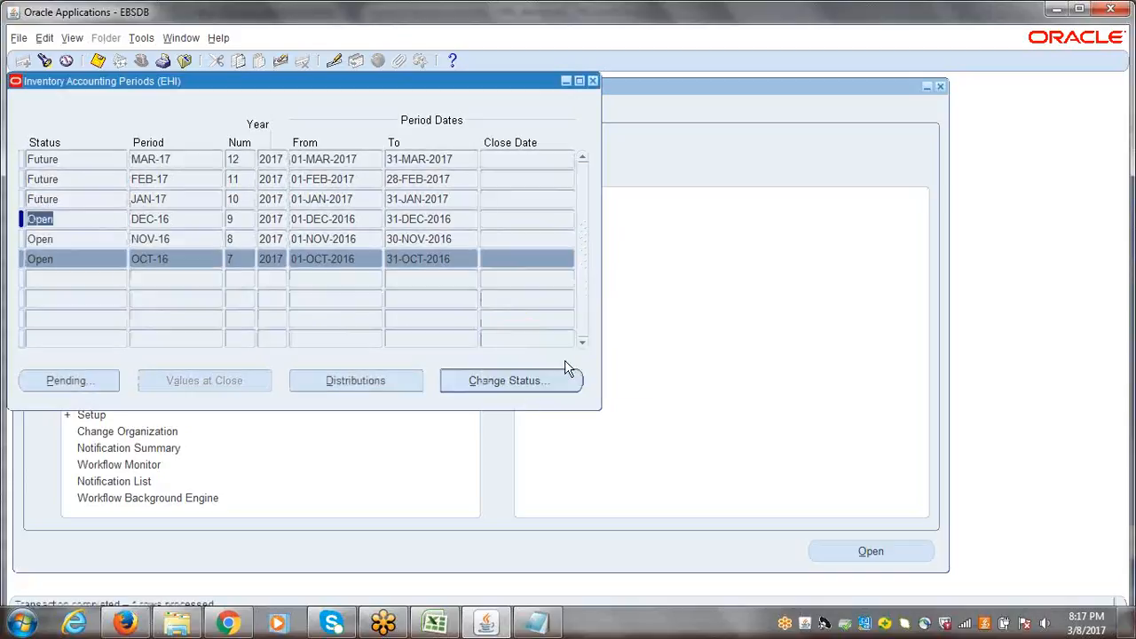
{"action": "left_click", "coordinate": [94, 198]}
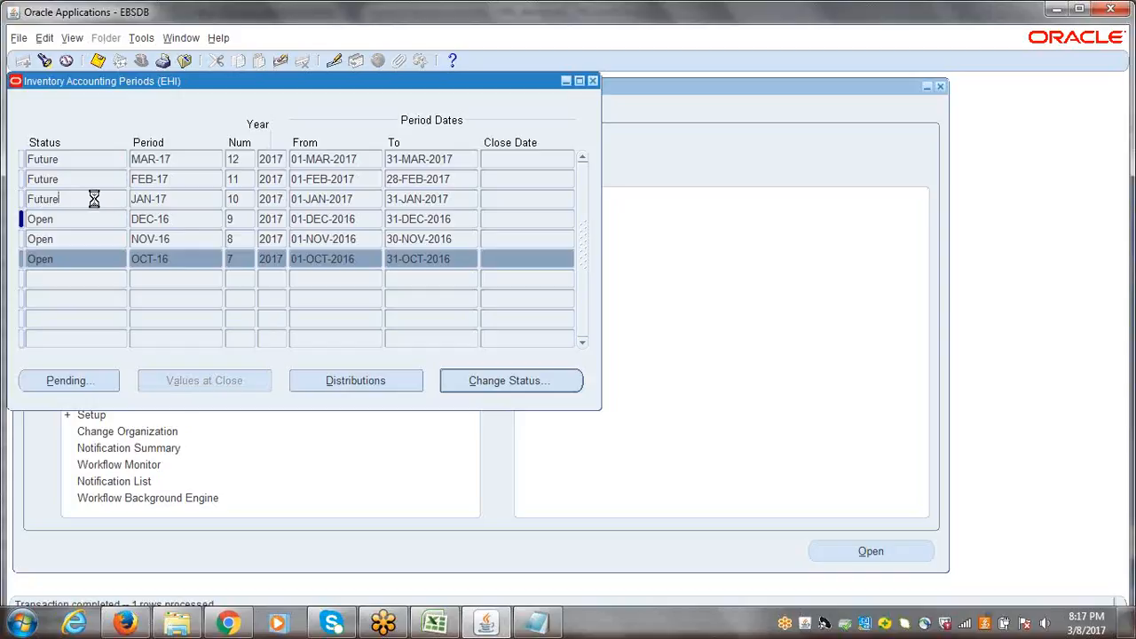
{"action": "left_click", "coordinate": [515, 381]}
{"action": "left_click", "coordinate": [541, 362]}
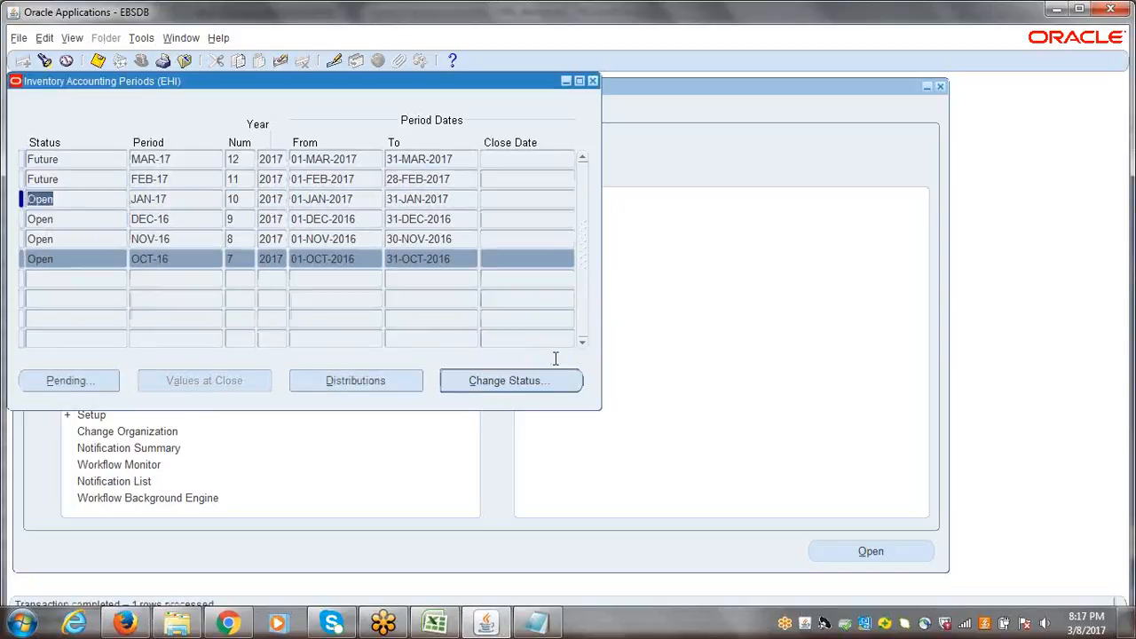
Change the status of the FEB-17 and MAR-17 inventory accounting periods to Open
{"action": "left_click", "coordinate": [58, 188]}
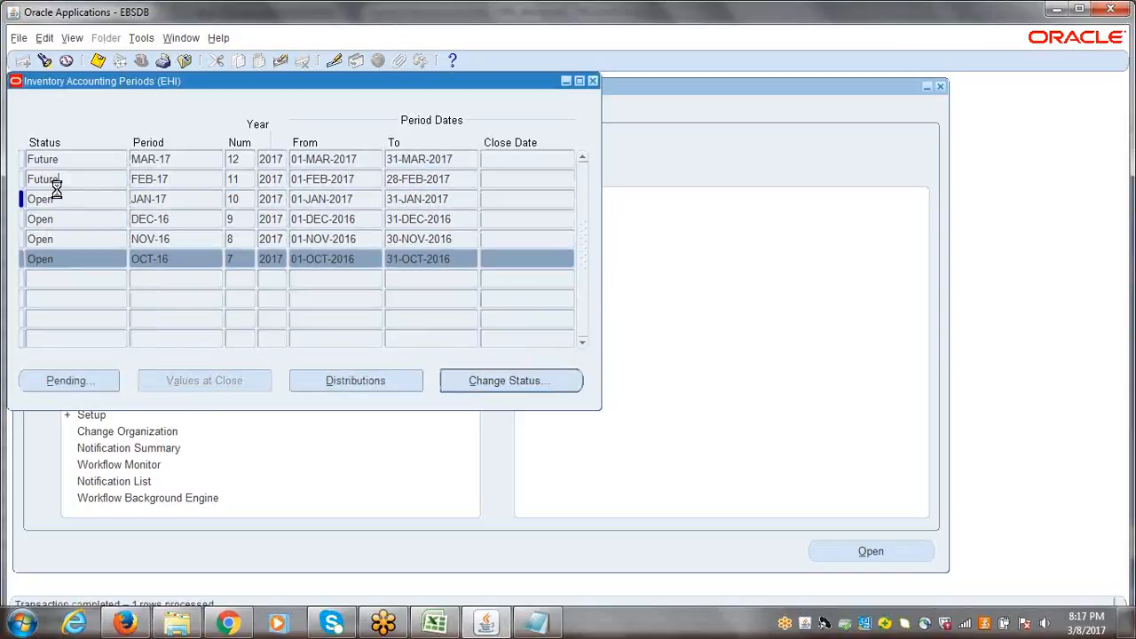
{"action": "left_click", "coordinate": [505, 381]}
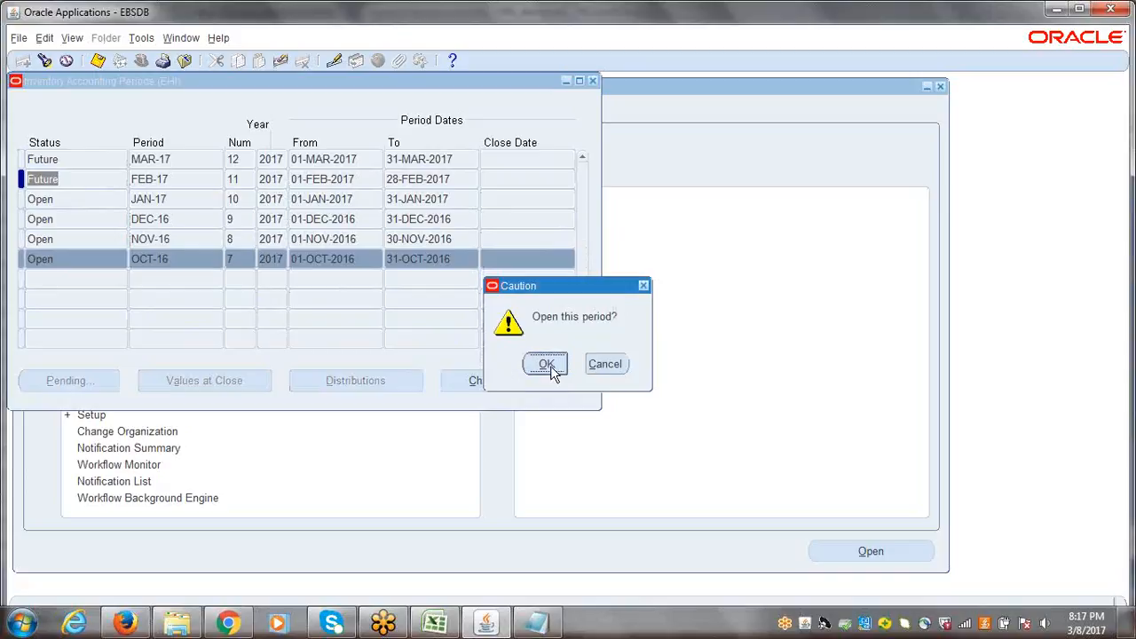
{"action": "left_click", "coordinate": [545, 364]}
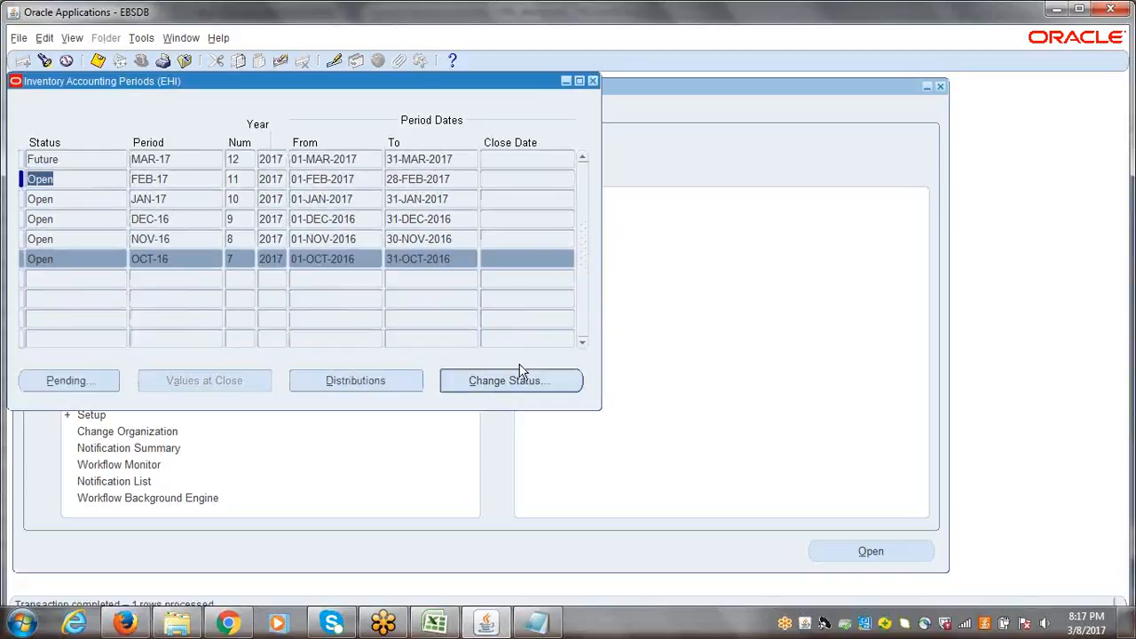
{"action": "key", "text": "Up"}
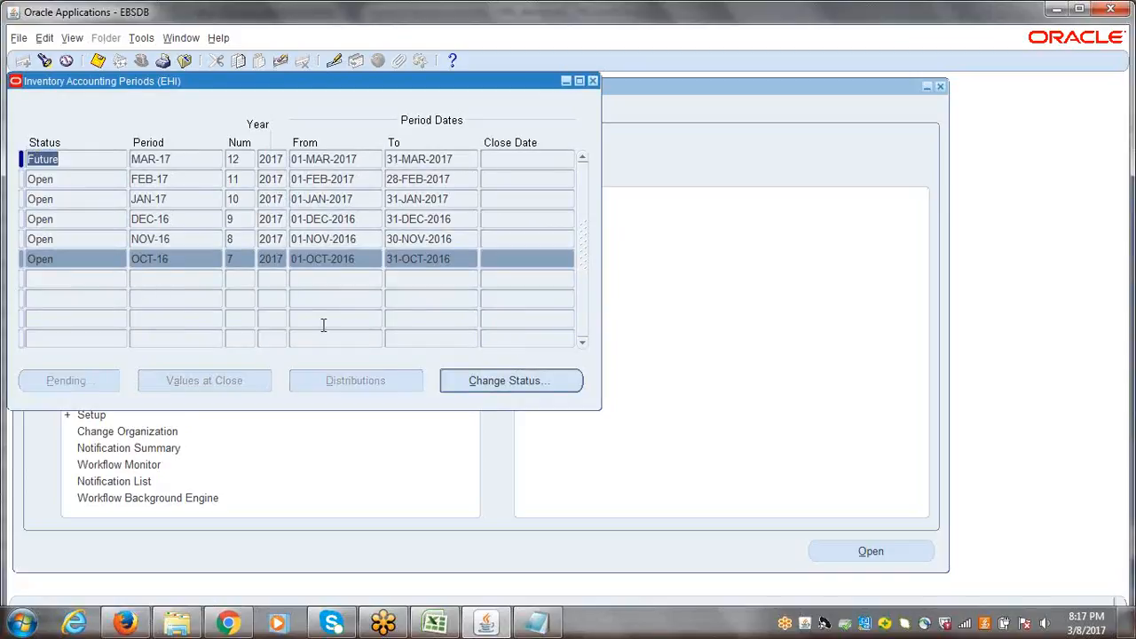
{"action": "left_click", "coordinate": [508, 378]}
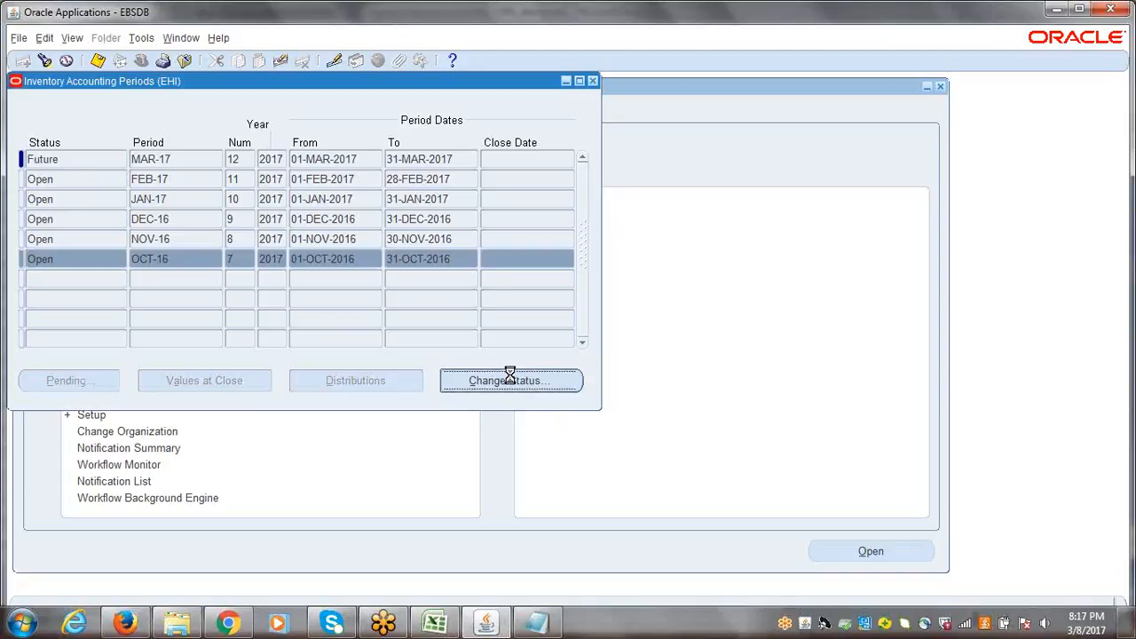
{"action": "left_click", "coordinate": [548, 364]}
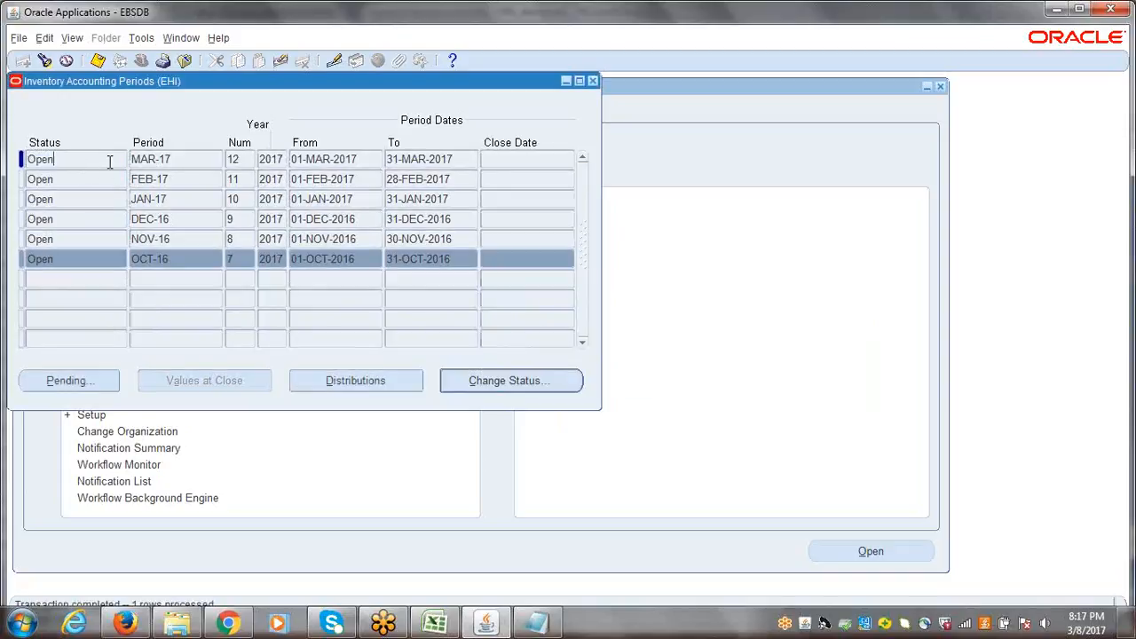
Close the Inventory Accounting Periods form and collapse all functions in the Navigator
{"action": "left_click", "coordinate": [158, 160]}
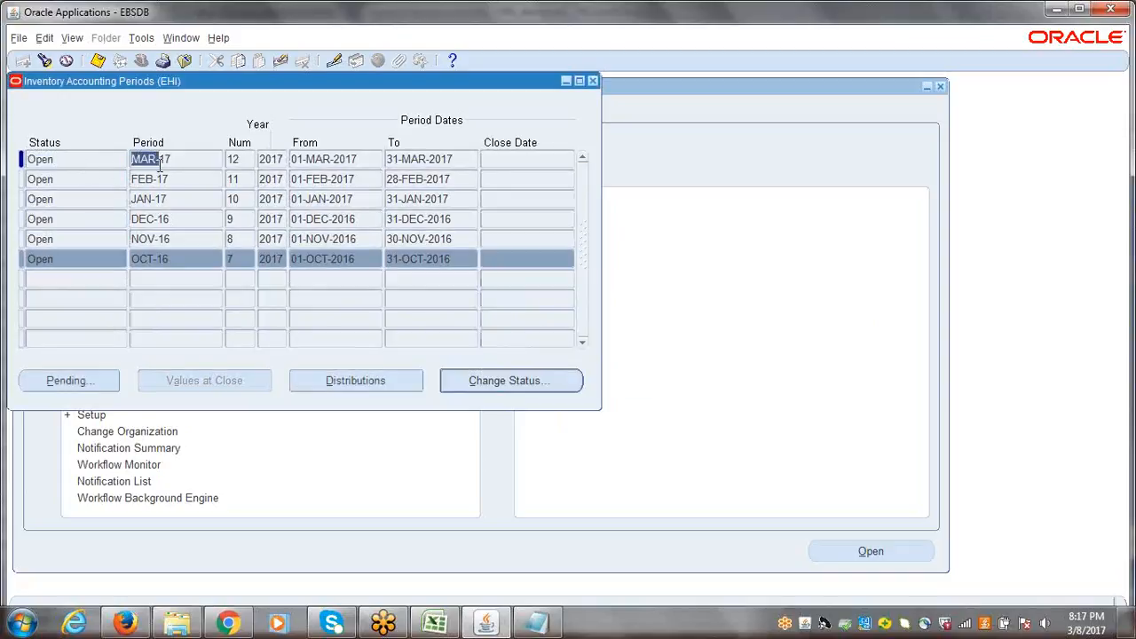
{"action": "left_click", "coordinate": [593, 82]}
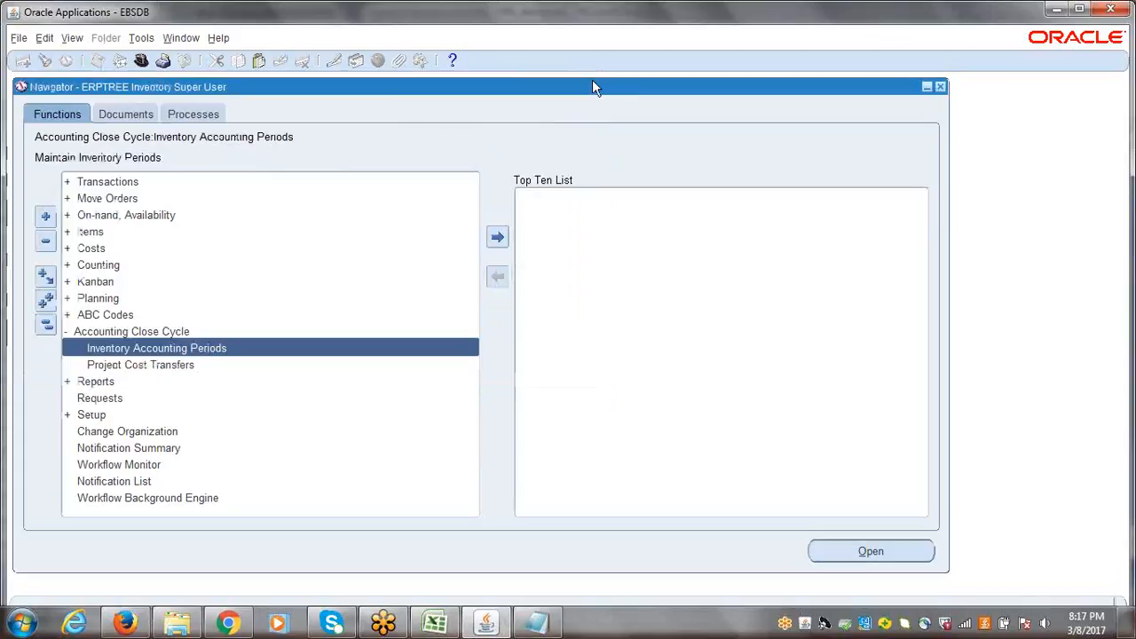
{"action": "left_click", "coordinate": [46, 327]}
Switch to the Excel checklist and mark Open Inventory Periods as DONE in cell B176
{"action": "left_click", "coordinate": [434, 623]}
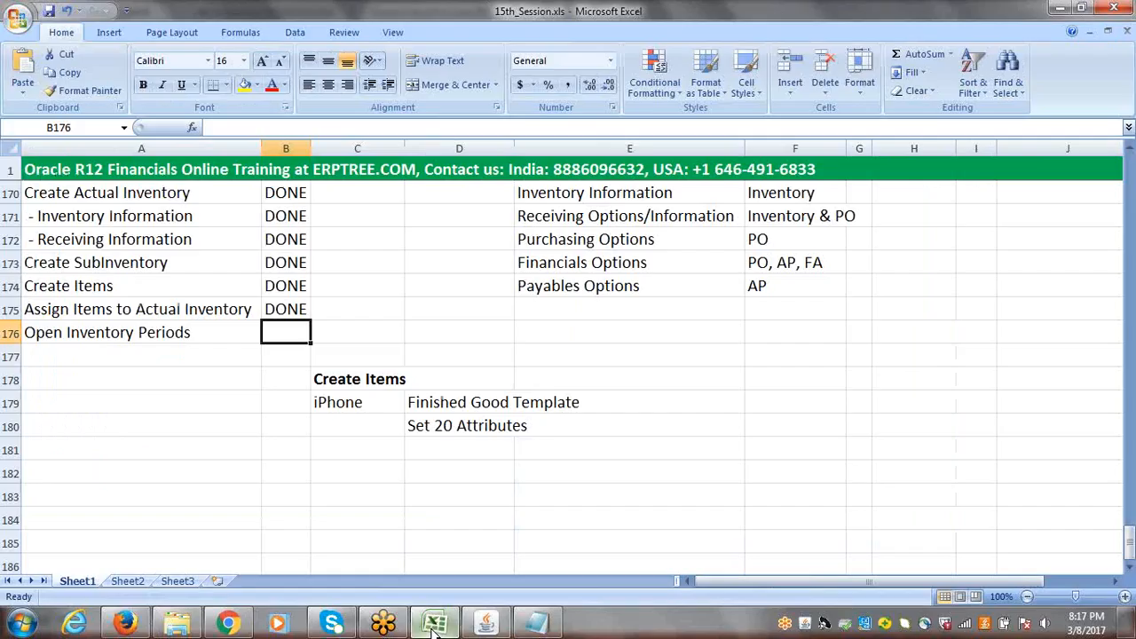
{"action": "type", "text": "DONE"}
{"action": "key", "text": "Tab"}
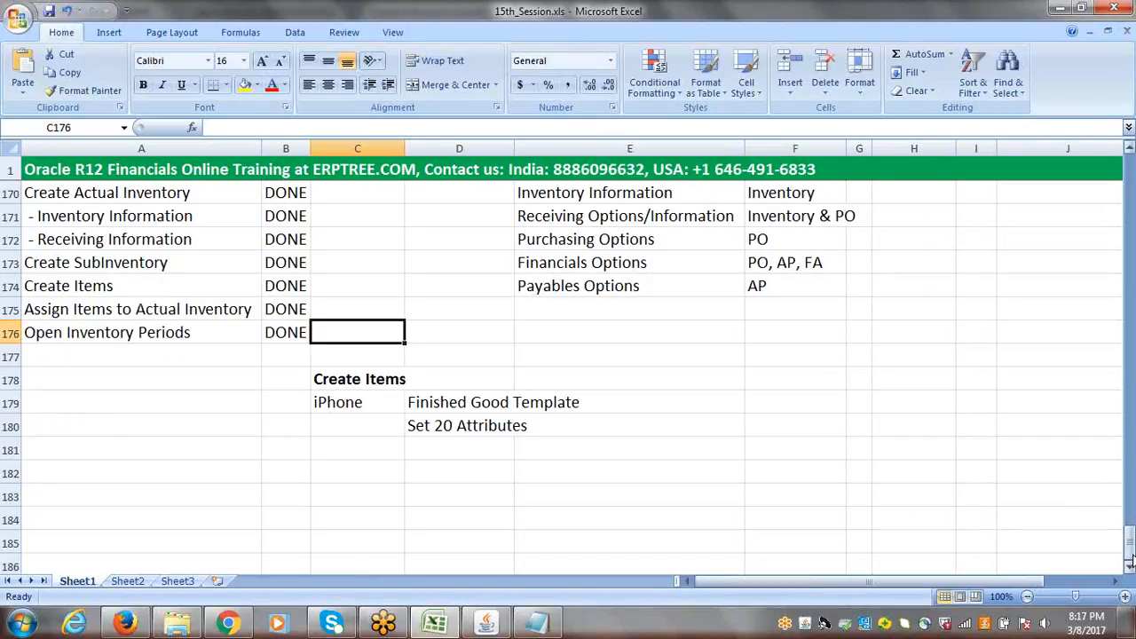
{"action": "left_click_drag", "start_coordinate": [1130, 550], "coordinate": [1118, 530]}
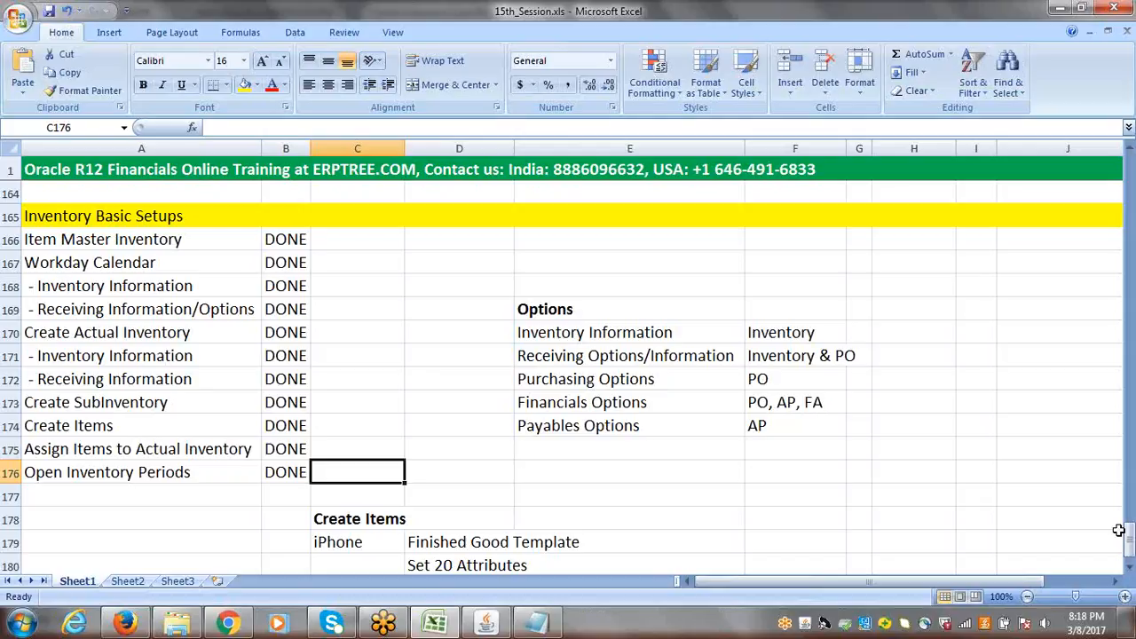
{"action": "left_click", "coordinate": [979, 22]}
{"action": "left_click", "coordinate": [978, 21]}
Mark HRMS Basic Setups and Inventory Basic Setups as DONE in cells B145 and B146 of the overall setup list
{"action": "left_click_drag", "start_coordinate": [1130, 551], "coordinate": [1083, 484]}
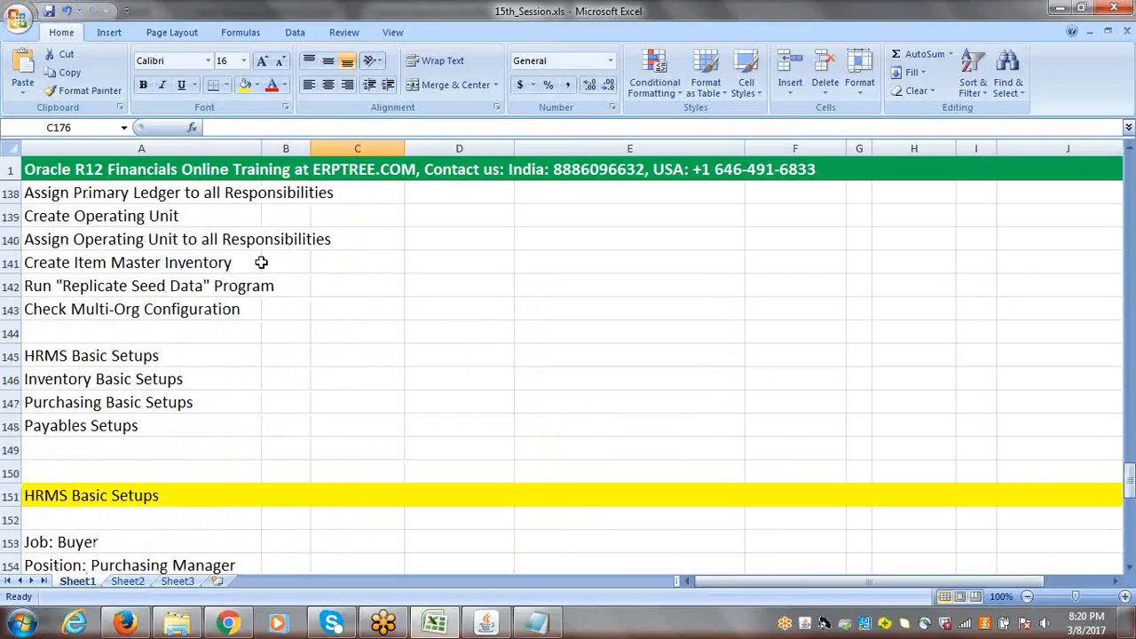
{"action": "left_click", "coordinate": [269, 355]}
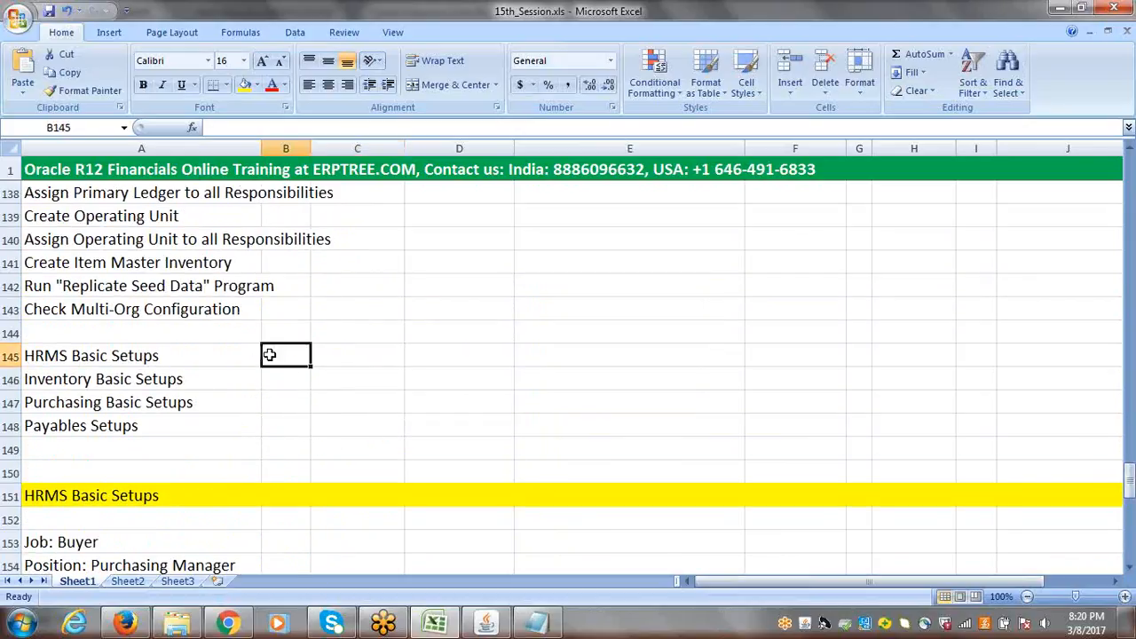
{"action": "type", "text": "DONE"}
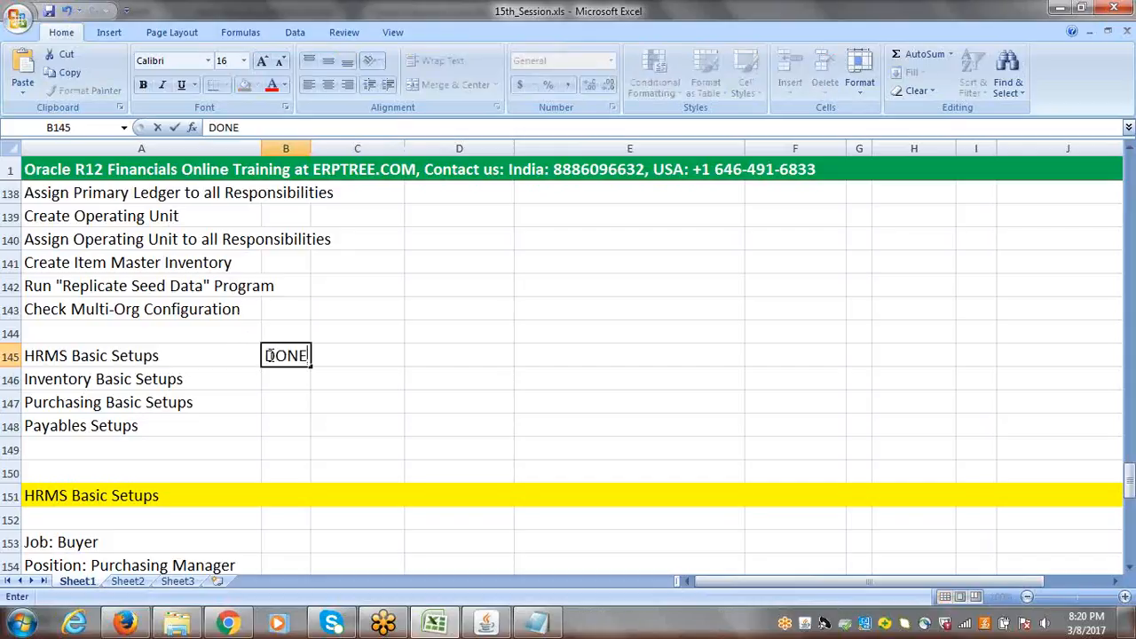
{"action": "left_click", "coordinate": [215, 377]}
{"action": "key", "text": "Right"}
{"action": "type", "text": "D"}
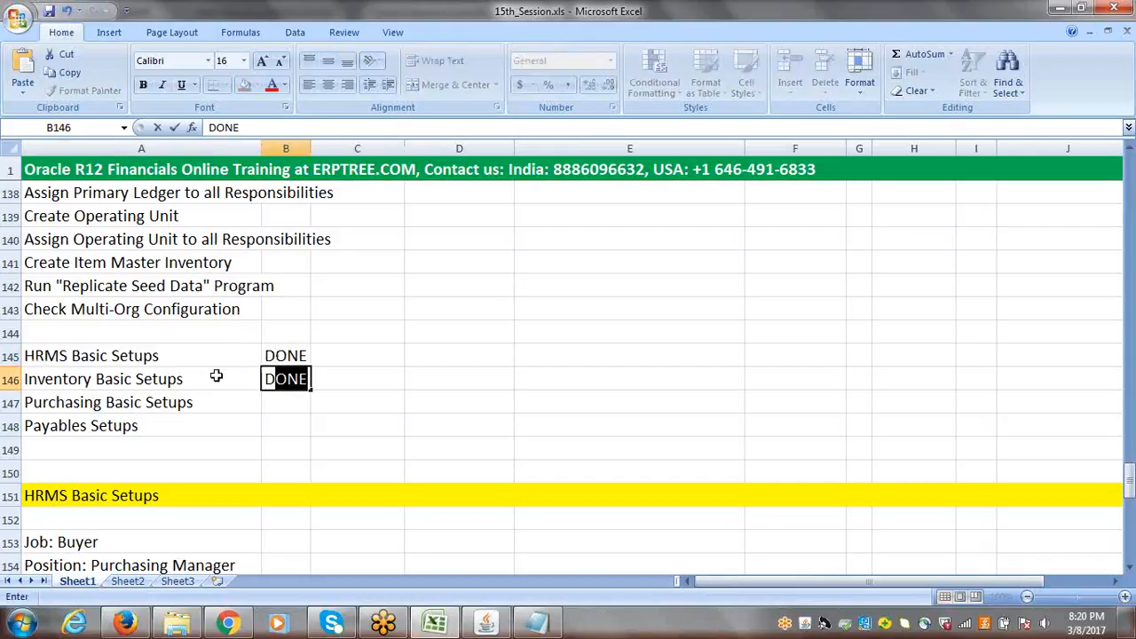
{"action": "key", "text": "Right"}
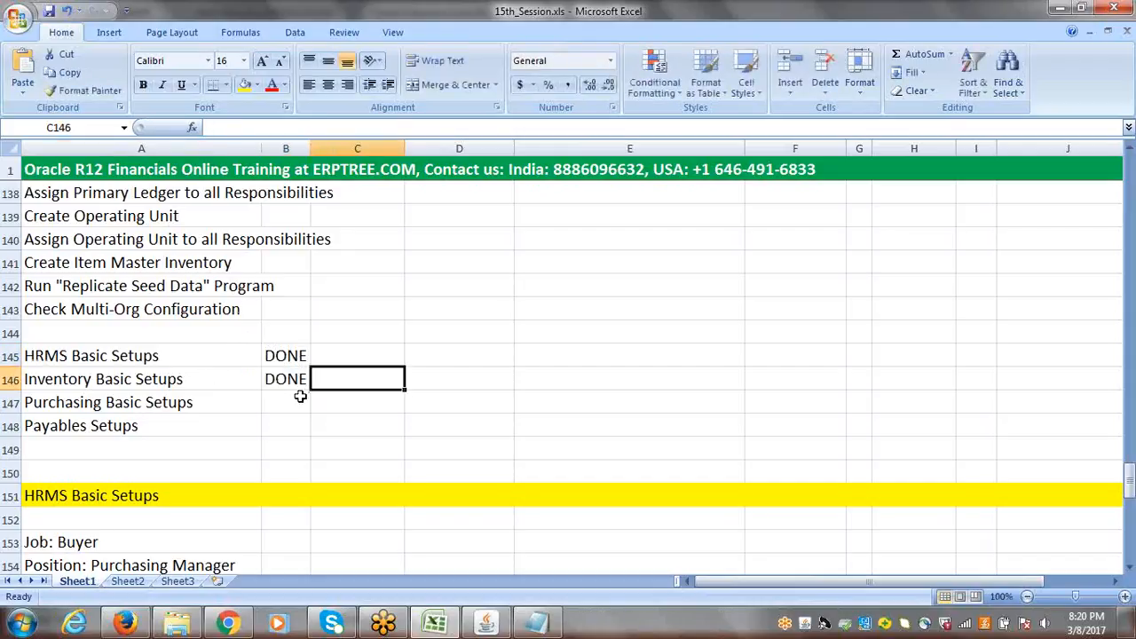
Copy the Purchasing Basic Setups entry from cell A147 to cell A182, below the inventory setup section
{"action": "left_click", "coordinate": [165, 407]}
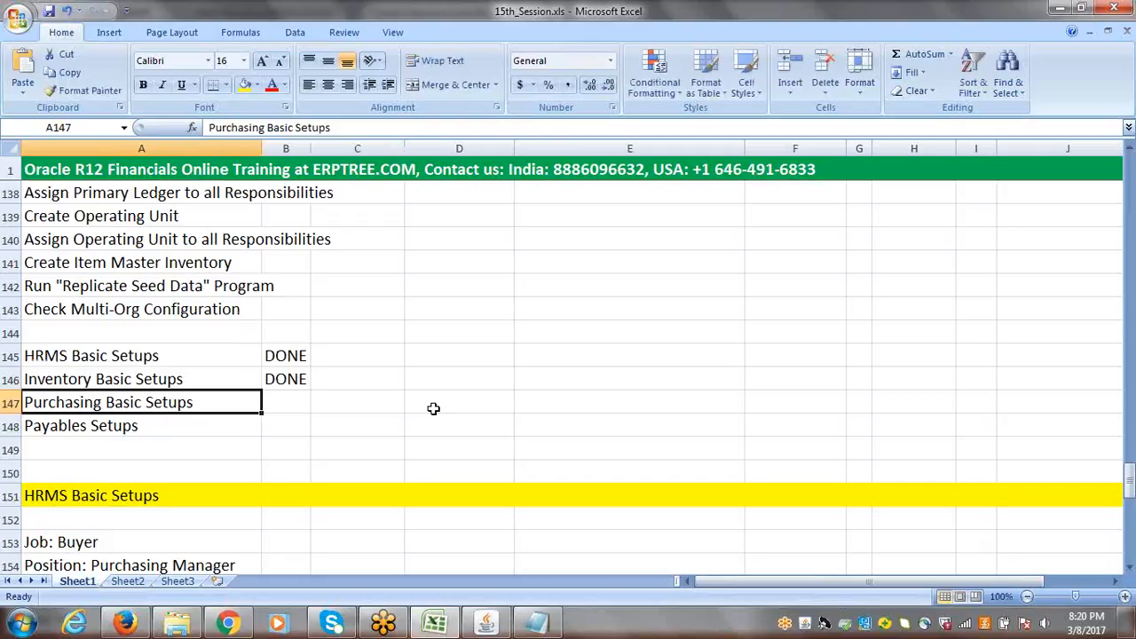
{"action": "key", "text": "ctrl+c"}
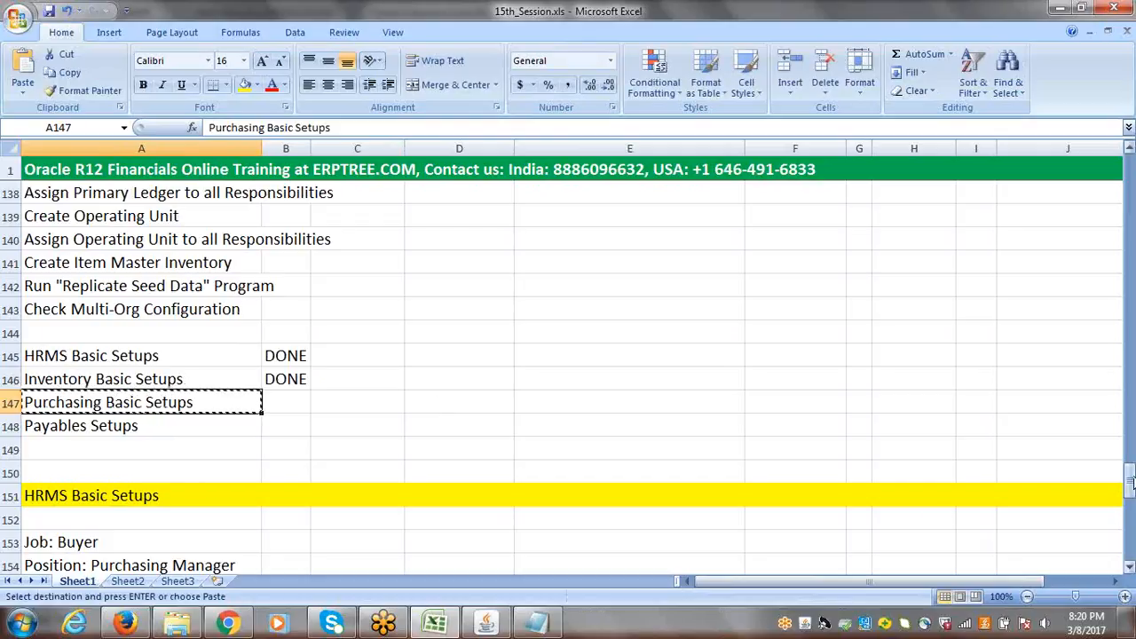
{"action": "left_click_drag", "start_coordinate": [1129, 434], "coordinate": [1132, 551]}
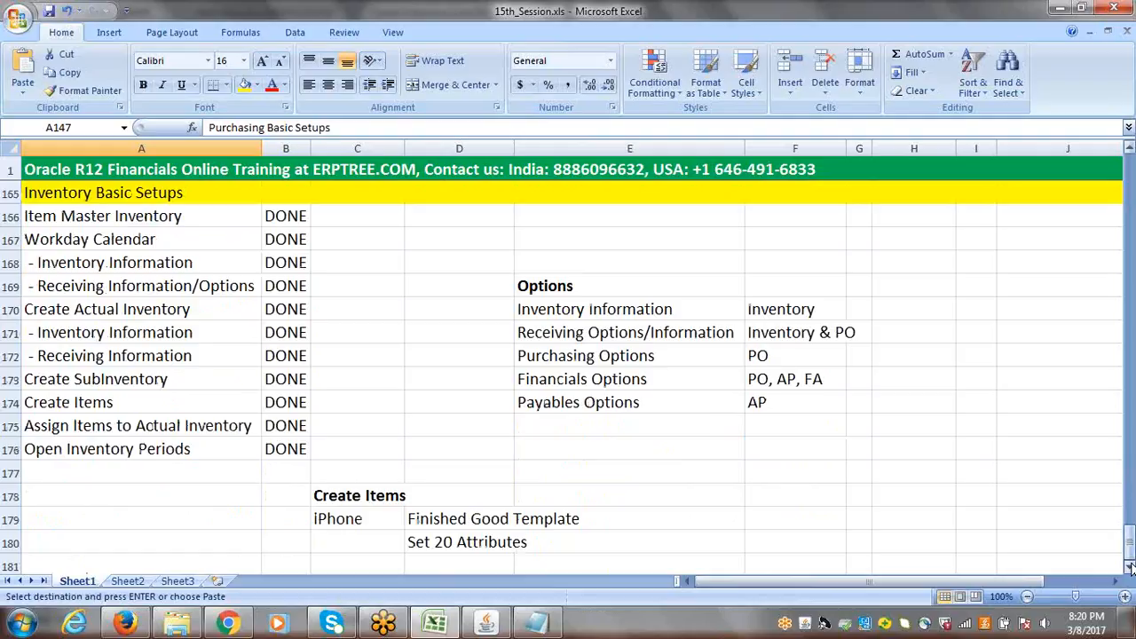
{"action": "left_click", "coordinate": [1131, 569]}
{"action": "left_click", "coordinate": [1131, 568]}
{"action": "left_click", "coordinate": [1131, 568]}
{"action": "left_click", "coordinate": [1131, 568]}
{"action": "left_click", "coordinate": [1131, 568]}
{"action": "left_click", "coordinate": [1131, 569]}
{"action": "left_click", "coordinate": [1132, 569]}
{"action": "left_click", "coordinate": [1131, 568]}
{"action": "left_click", "coordinate": [1131, 568]}
{"action": "left_click", "coordinate": [1131, 569]}
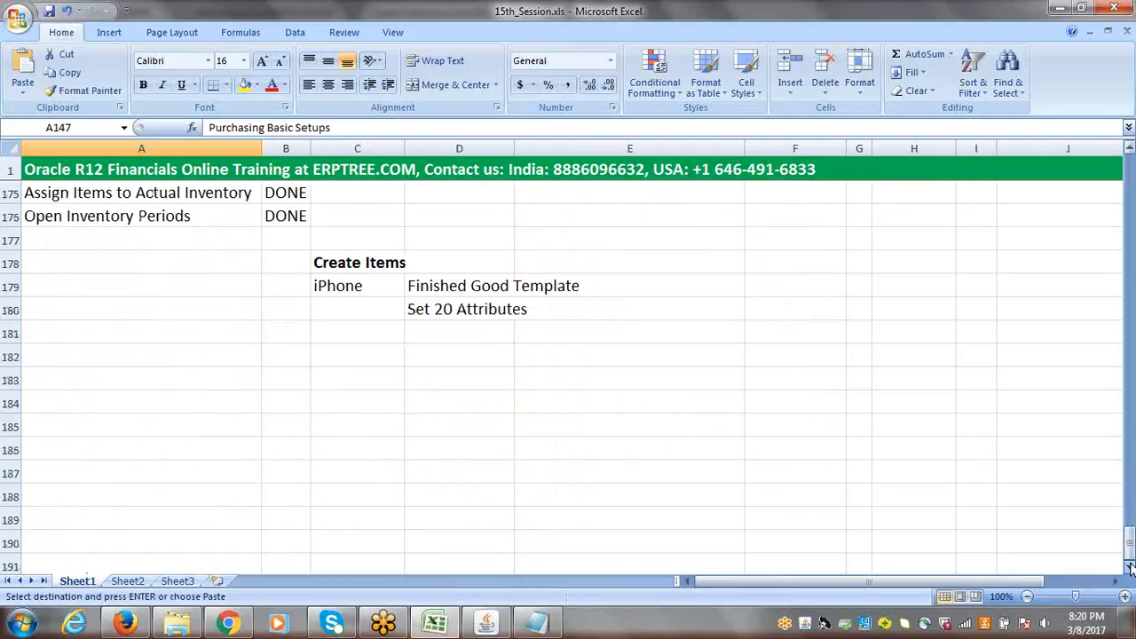
{"action": "left_click", "coordinate": [1131, 569]}
{"action": "left_click", "coordinate": [62, 330]}
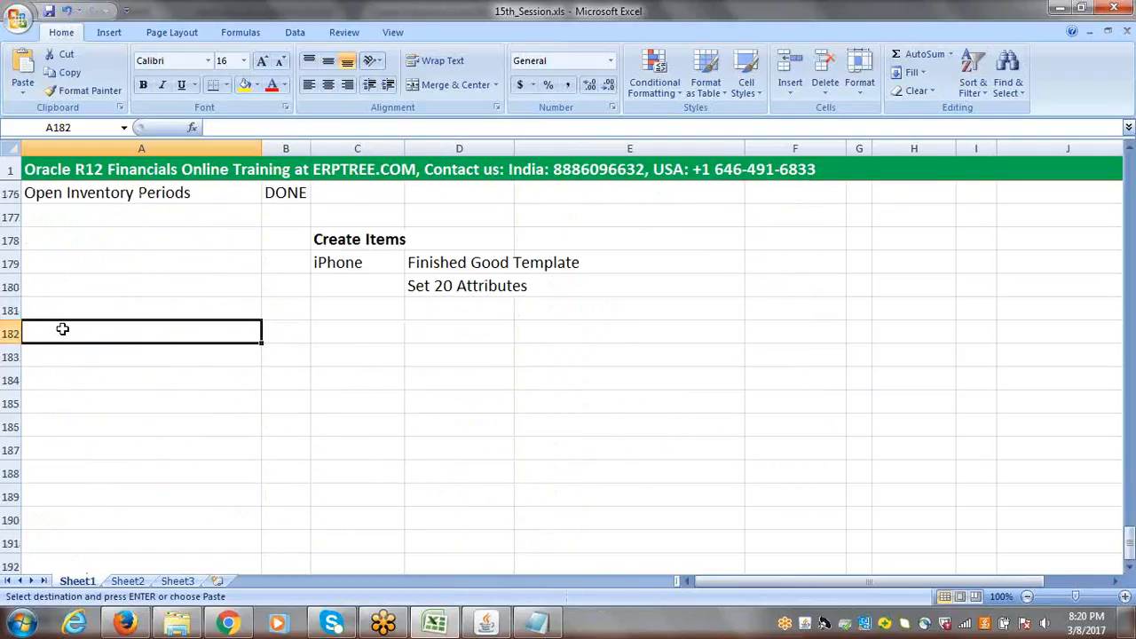
{"action": "key", "text": "ctrl+v"}
{"action": "key", "text": "Escape"}
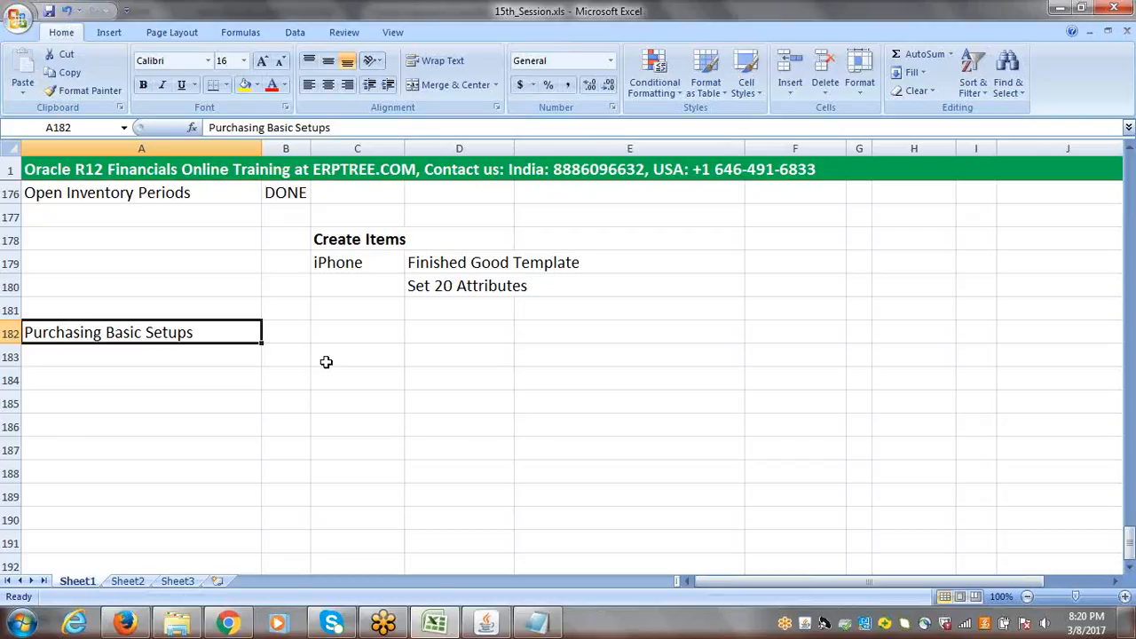
Fill the whole of row 182 with yellow as the heading of the Purchasing Basic Setups section
{"action": "left_click", "coordinate": [10, 333]}
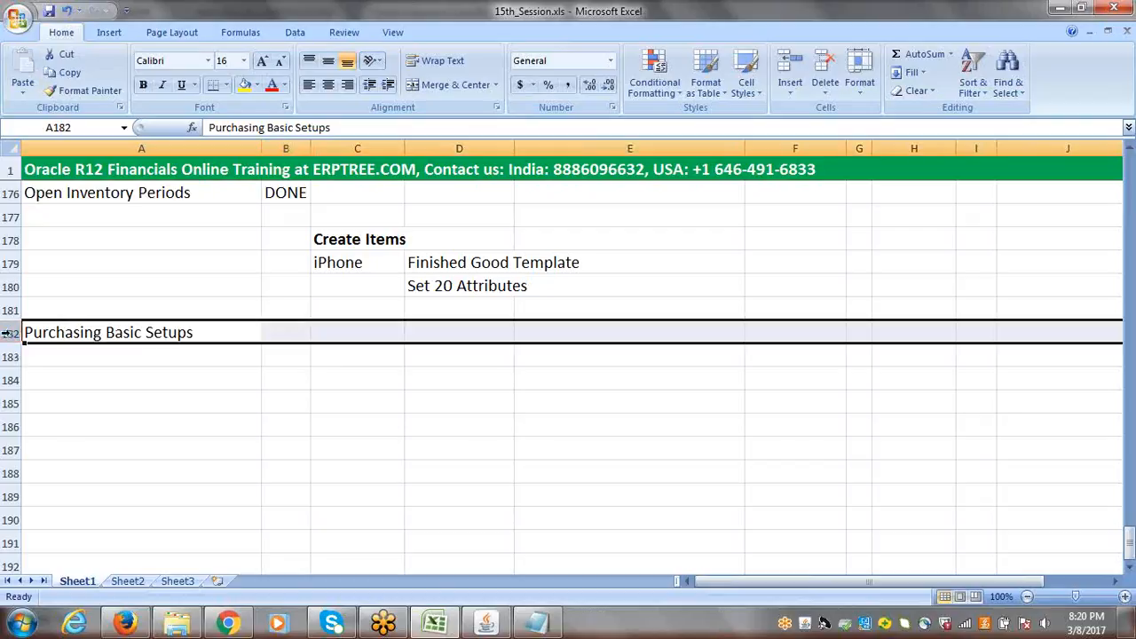
{"action": "left_click", "coordinate": [244, 84]}
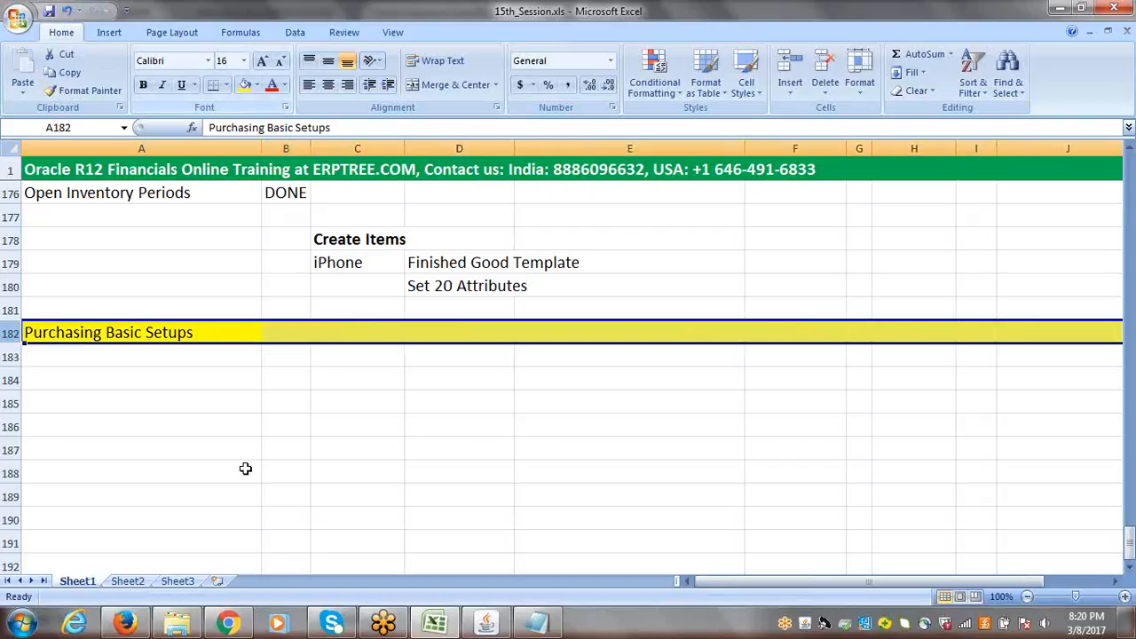
{"action": "left_click", "coordinate": [142, 399]}
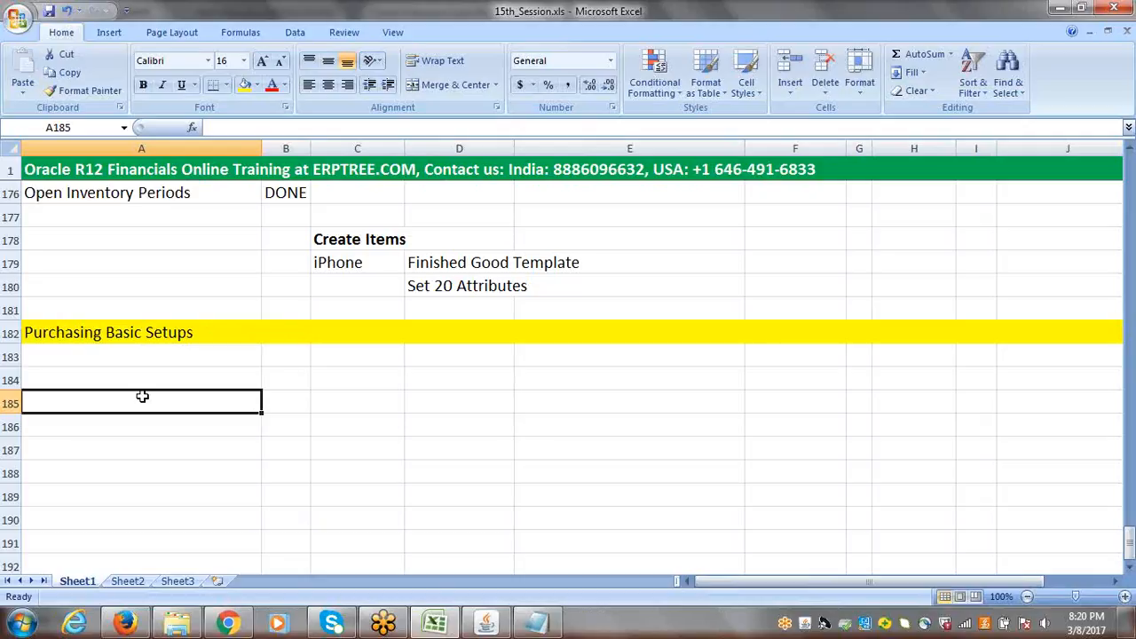
Enter "Create Employee as Buyer" in cell A183 as the first purchasing setup
{"action": "left_click", "coordinate": [132, 356]}
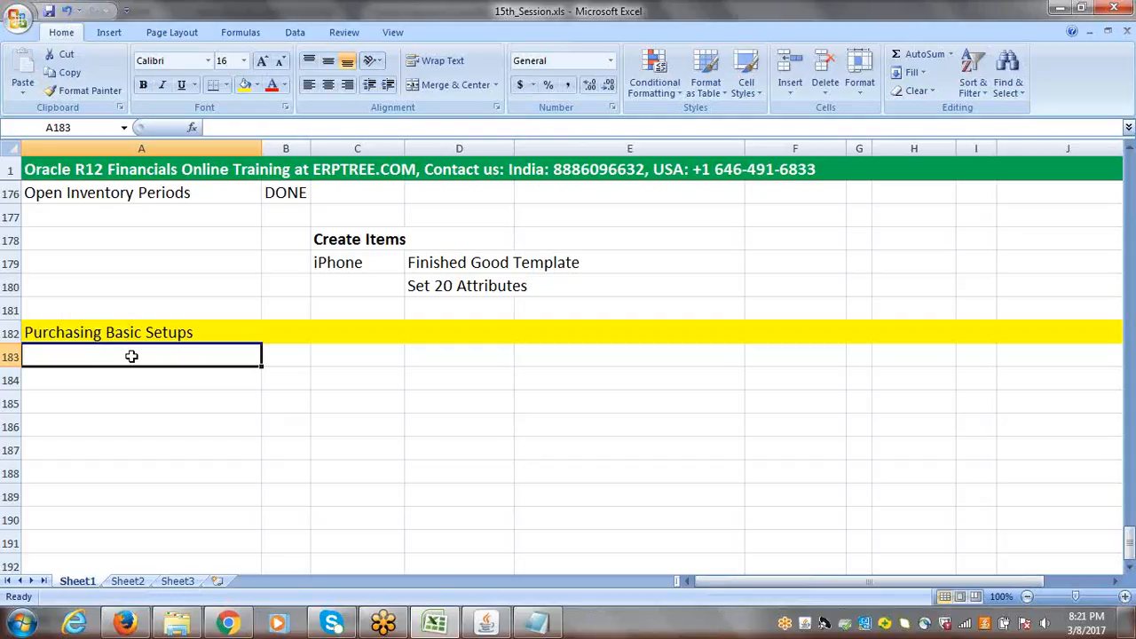
{"action": "type", "text": "Create"}
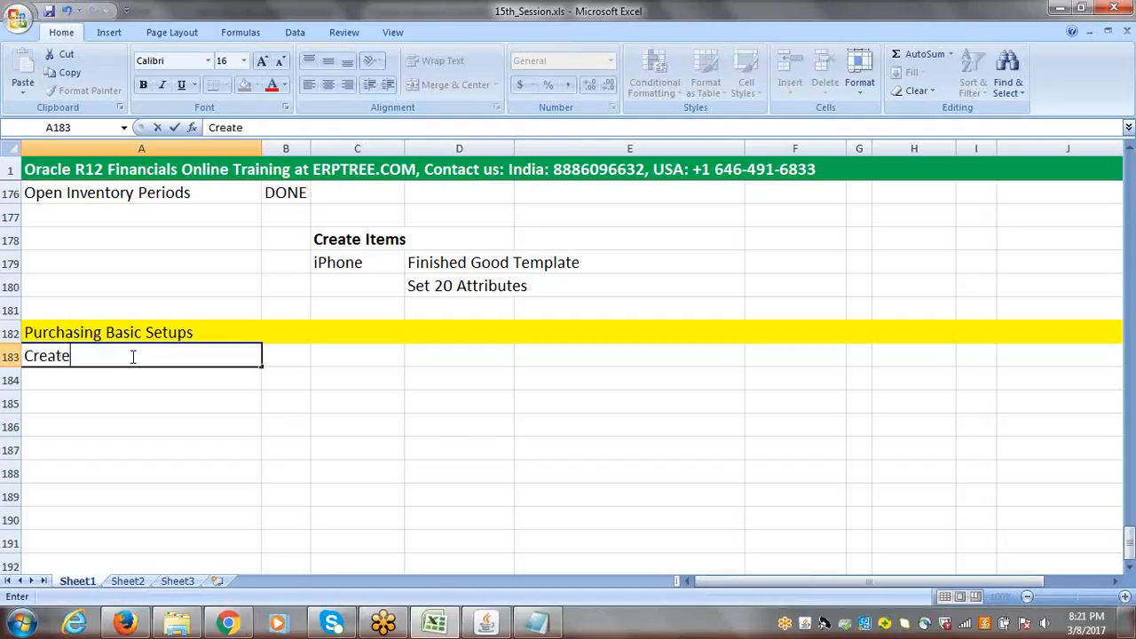
{"action": "type", "text": " Employee as "}
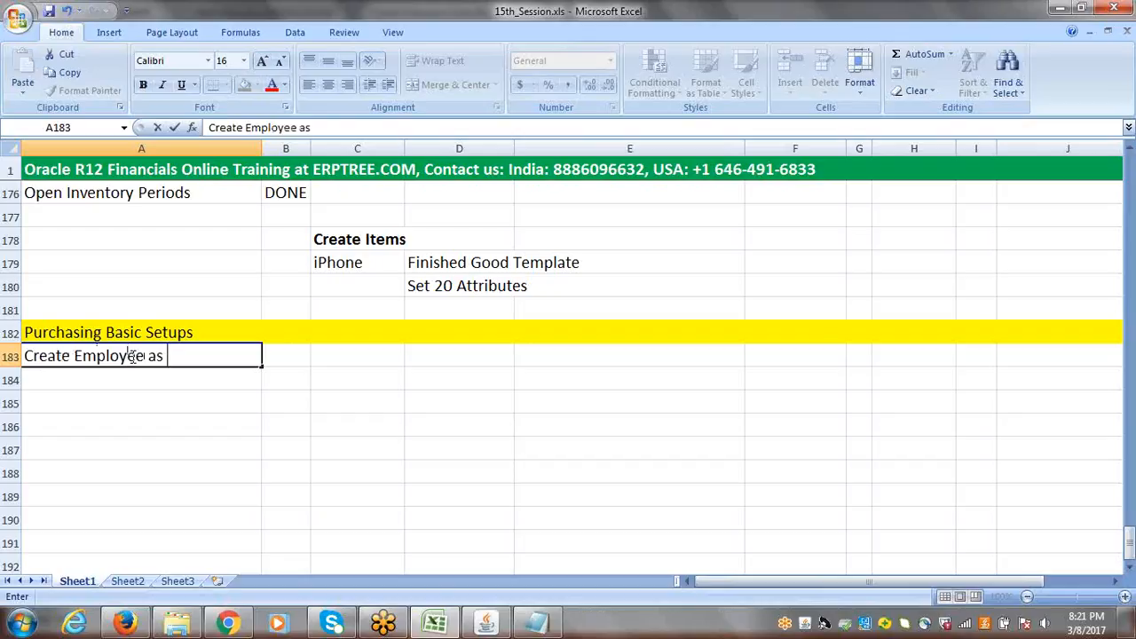
{"action": "type", "text": "Buyer"}
{"action": "key", "text": "Tab"}
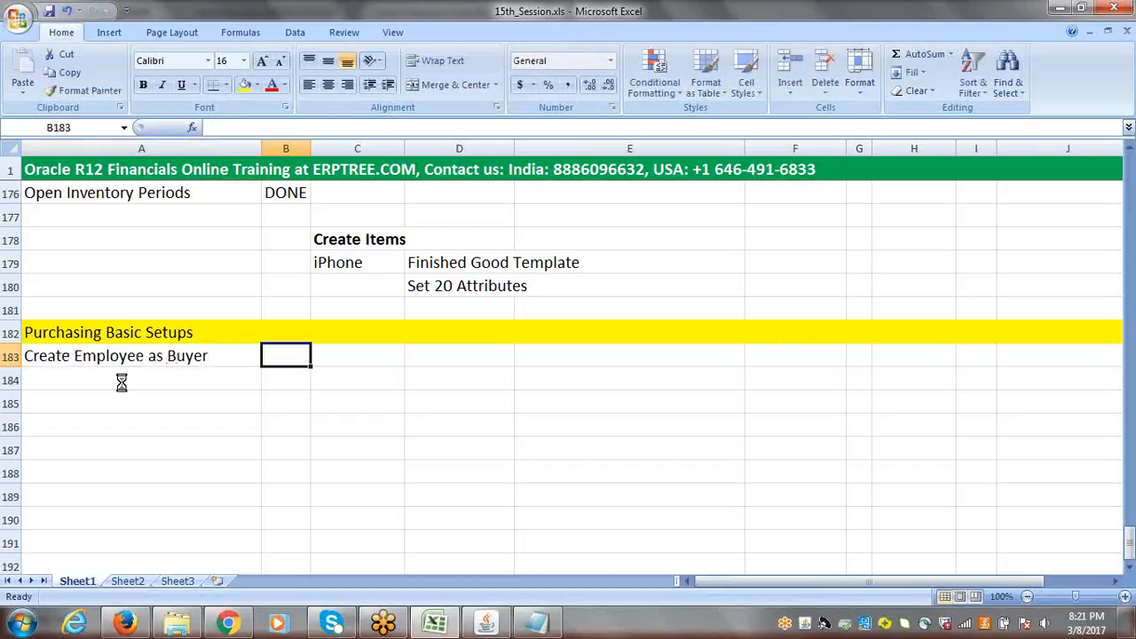
Enter "Assign Buyer to User" in cell A184 as the second purchasing setup
{"action": "left_click", "coordinate": [119, 380]}
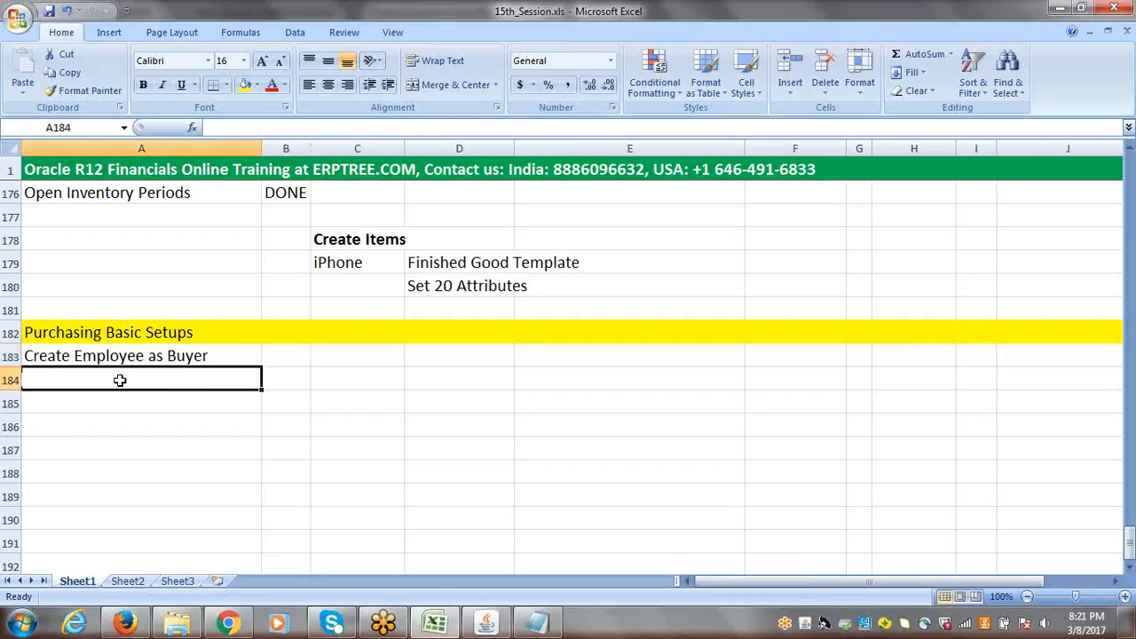
{"action": "type", "text": "Assign "}
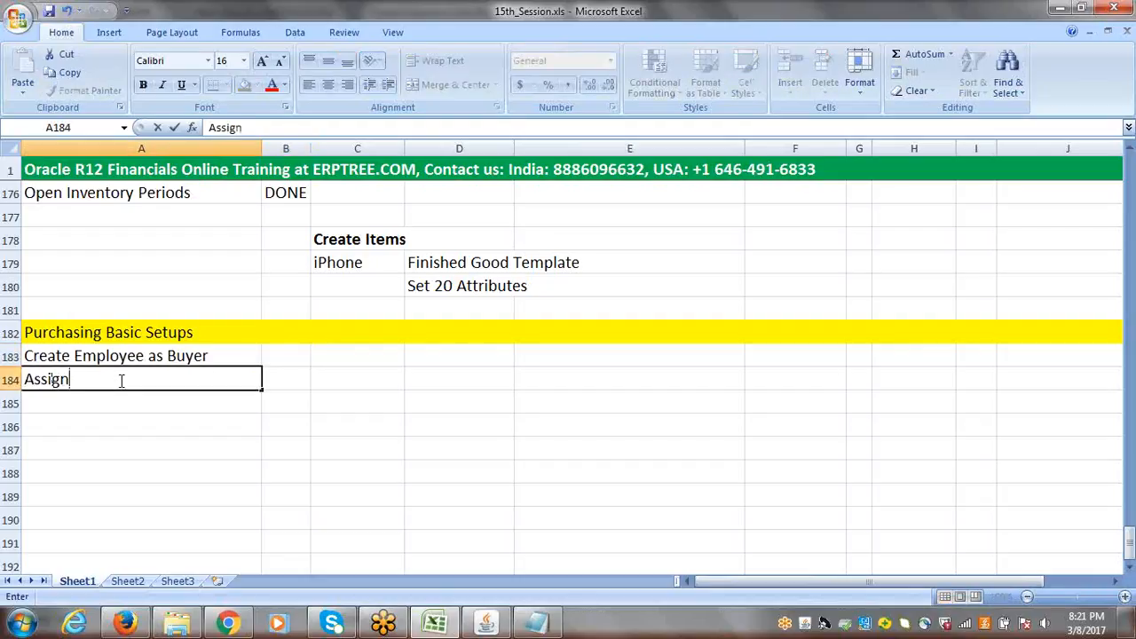
{"action": "type", "text": "Buyer to User"}
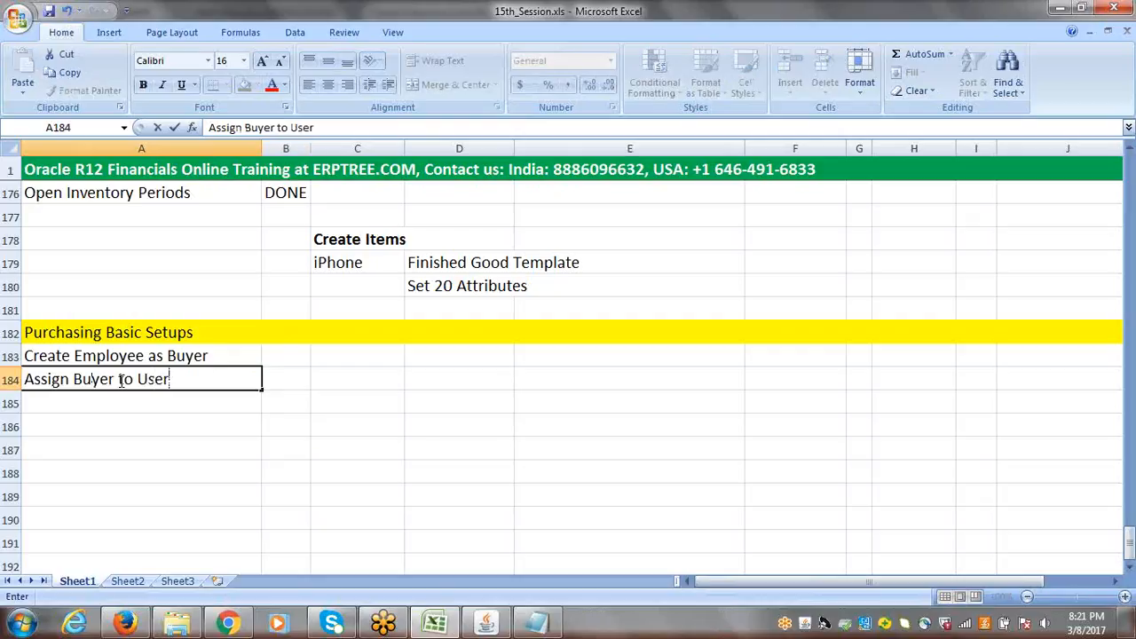
{"action": "left_click", "coordinate": [125, 401]}
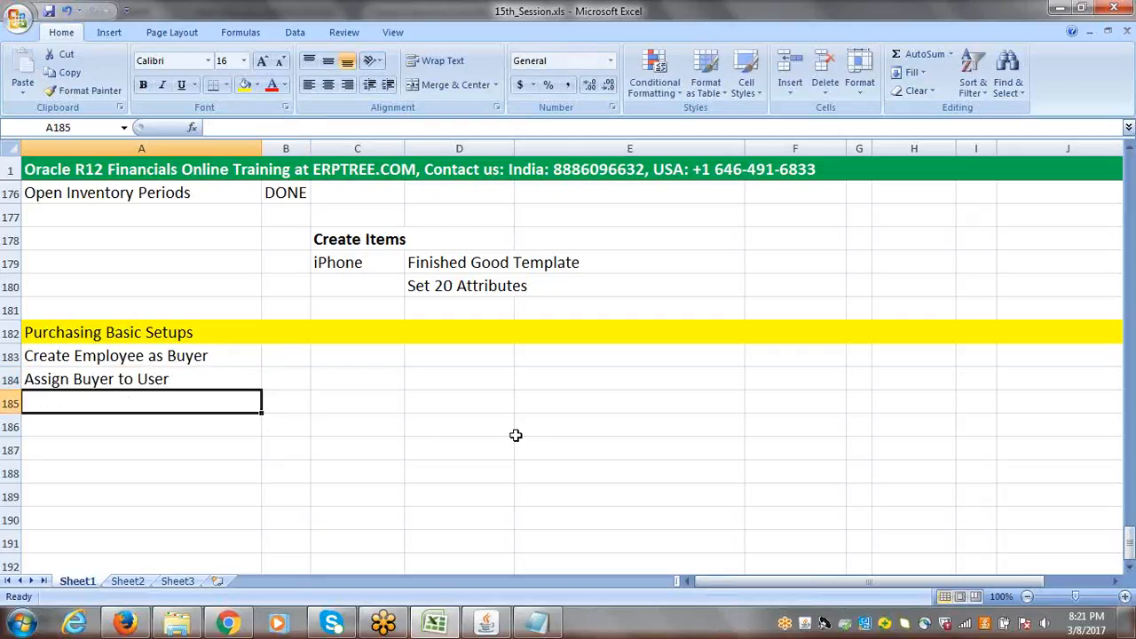
{"action": "left_click", "coordinate": [950, 13]}
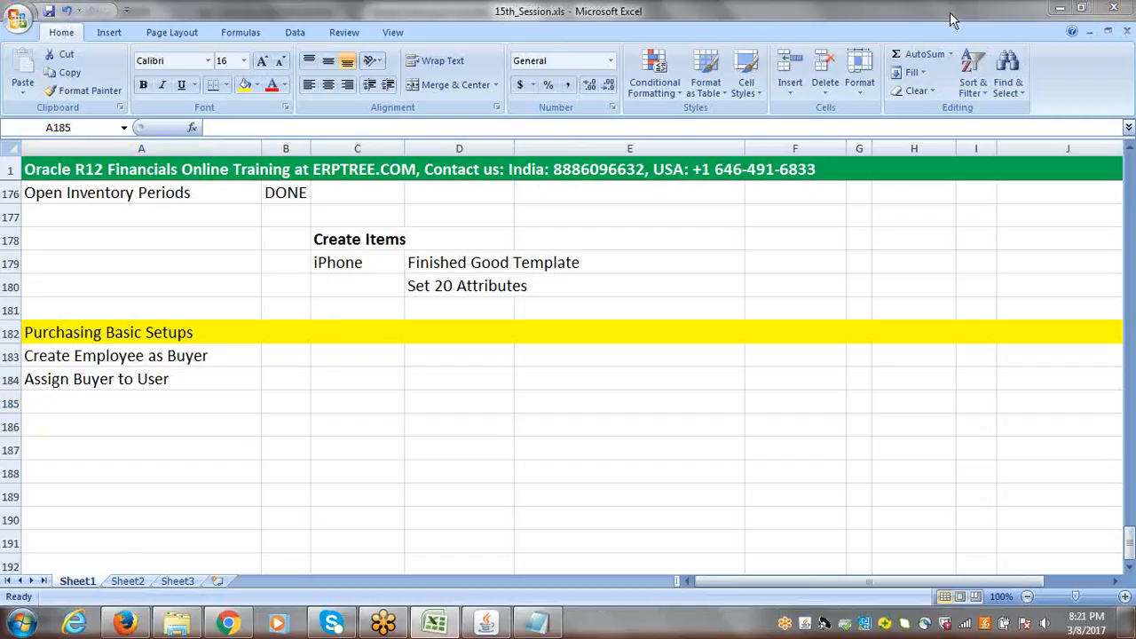
{"action": "left_click", "coordinate": [950, 12]}
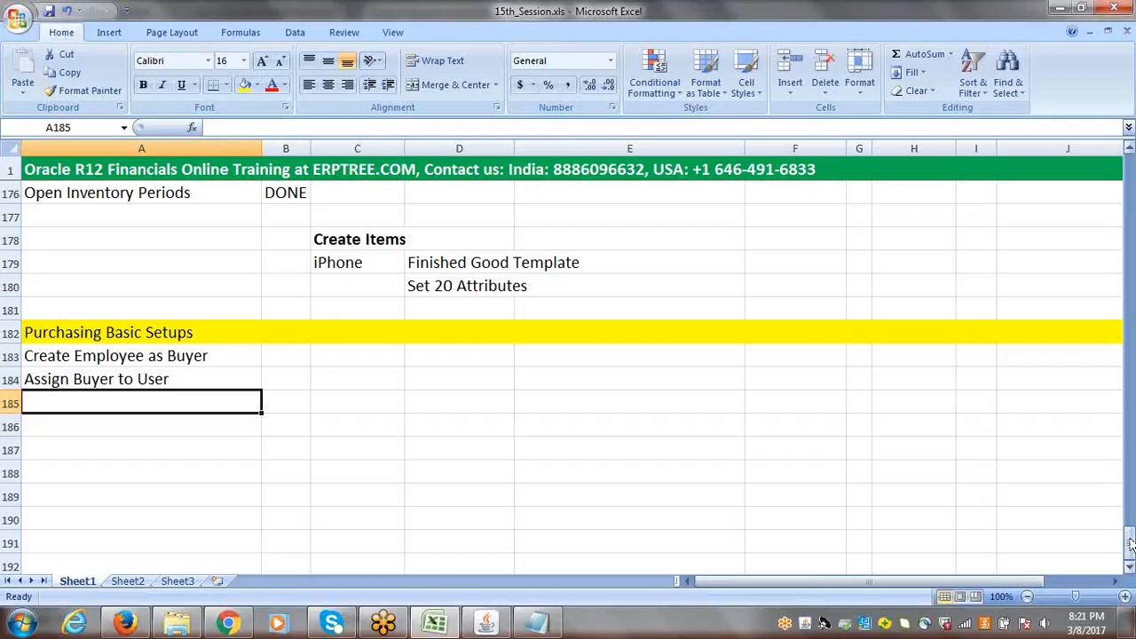
Review the Options table in E169:F174, checking which module each option belongs to
{"action": "left_click_drag", "start_coordinate": [1132, 543], "coordinate": [1130, 515]}
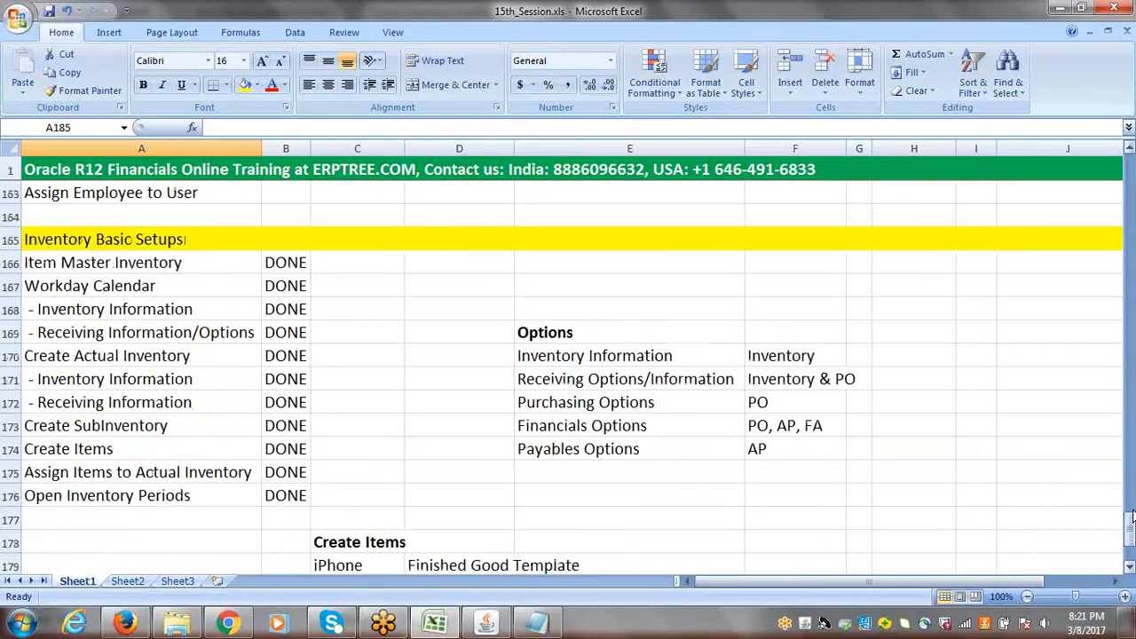
{"action": "left_click", "coordinate": [548, 334]}
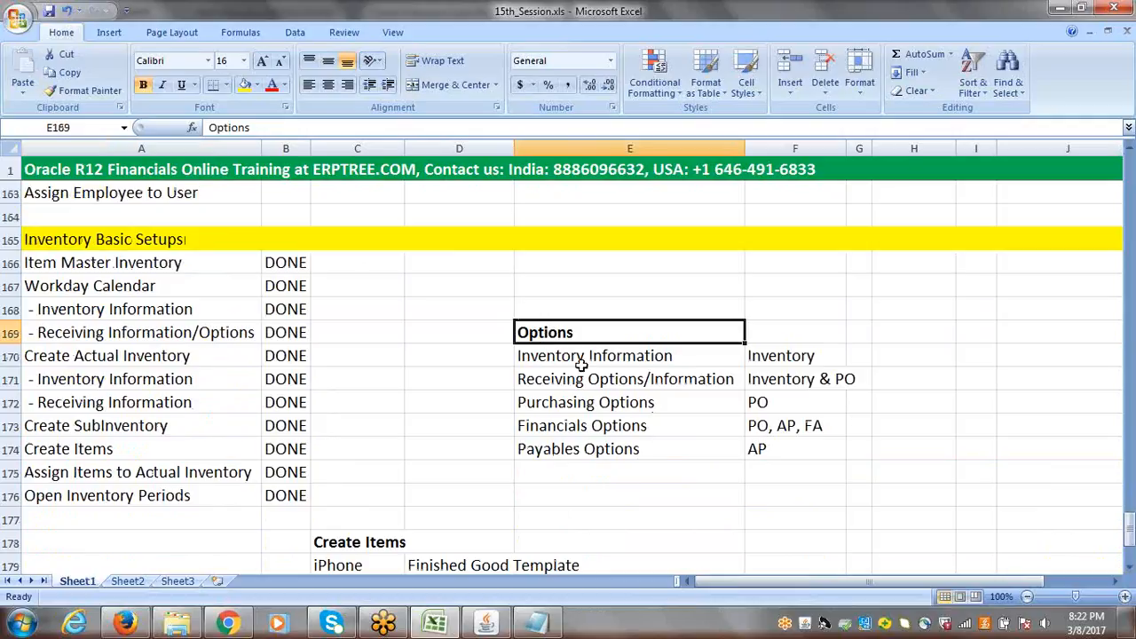
{"action": "left_click", "coordinate": [575, 357]}
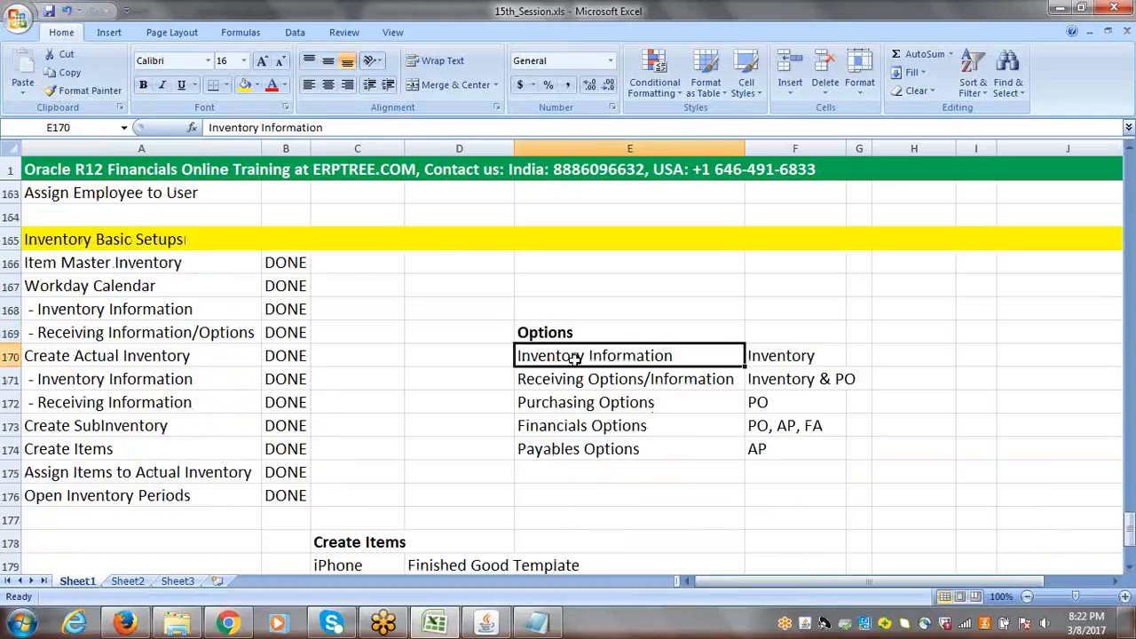
{"action": "left_click", "coordinate": [782, 357]}
{"action": "left_click", "coordinate": [637, 358]}
{"action": "left_click", "coordinate": [782, 384]}
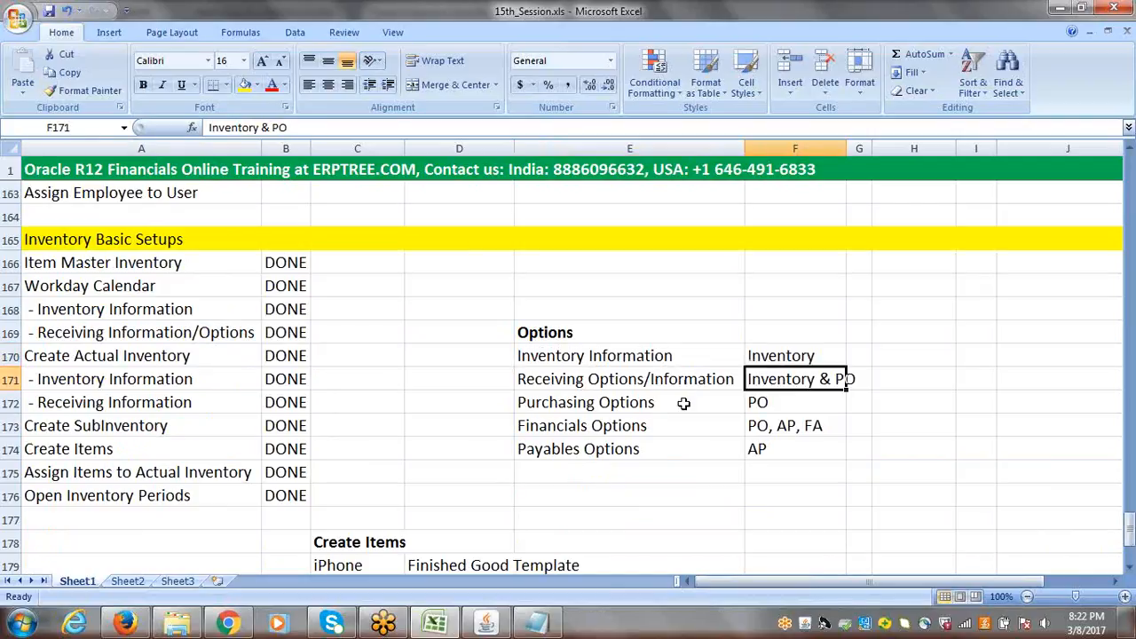
{"action": "left_click", "coordinate": [592, 404]}
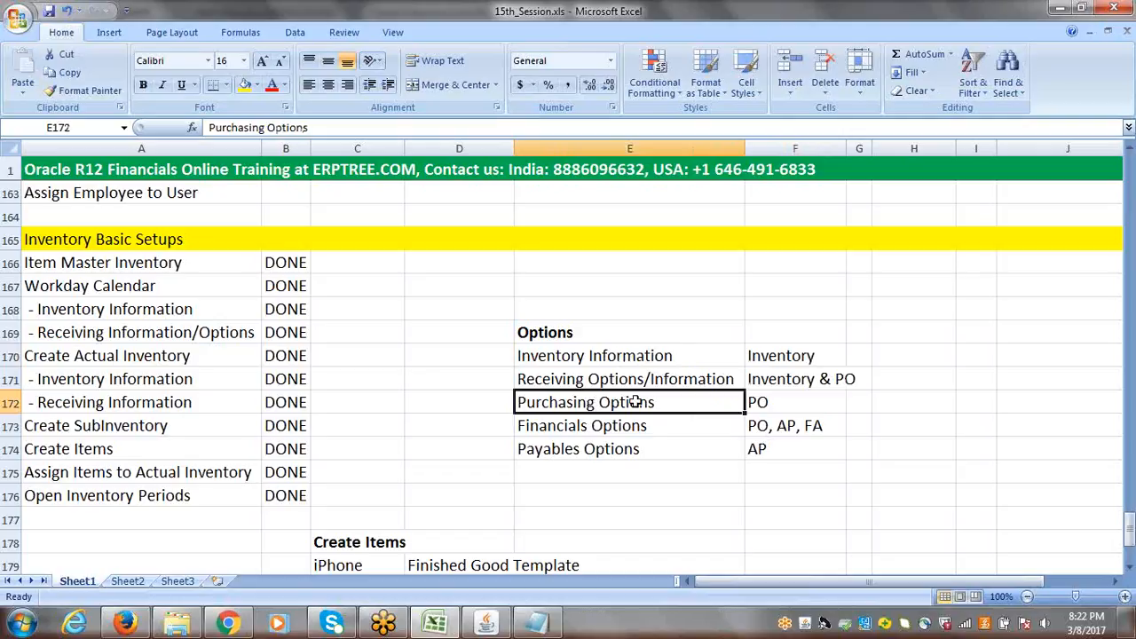
{"action": "left_click", "coordinate": [753, 401]}
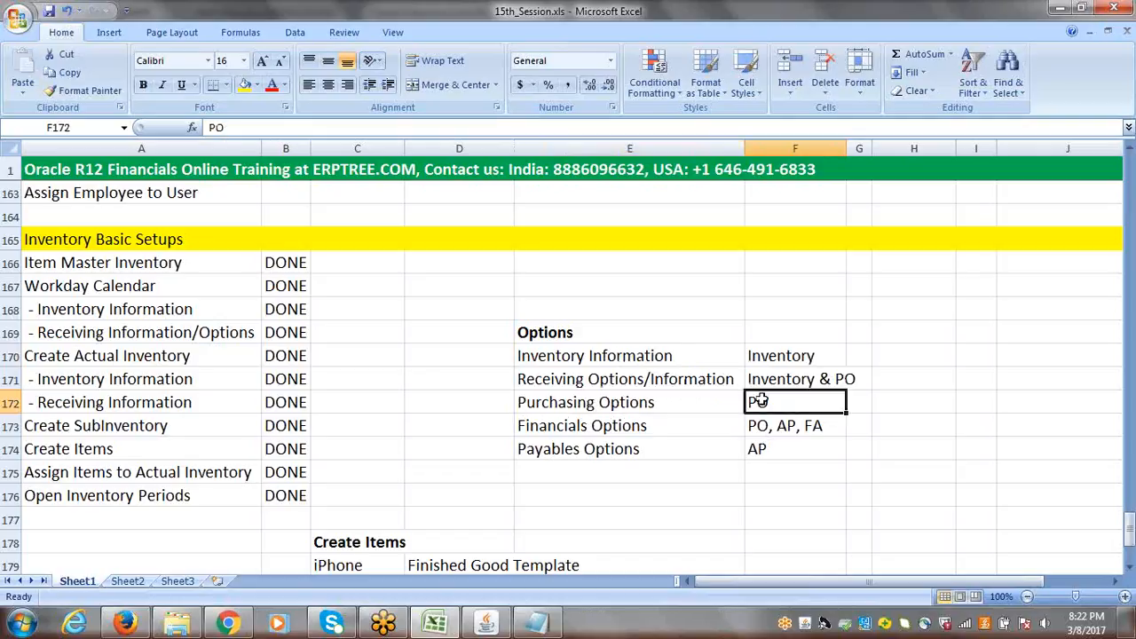
{"action": "left_click", "coordinate": [593, 404]}
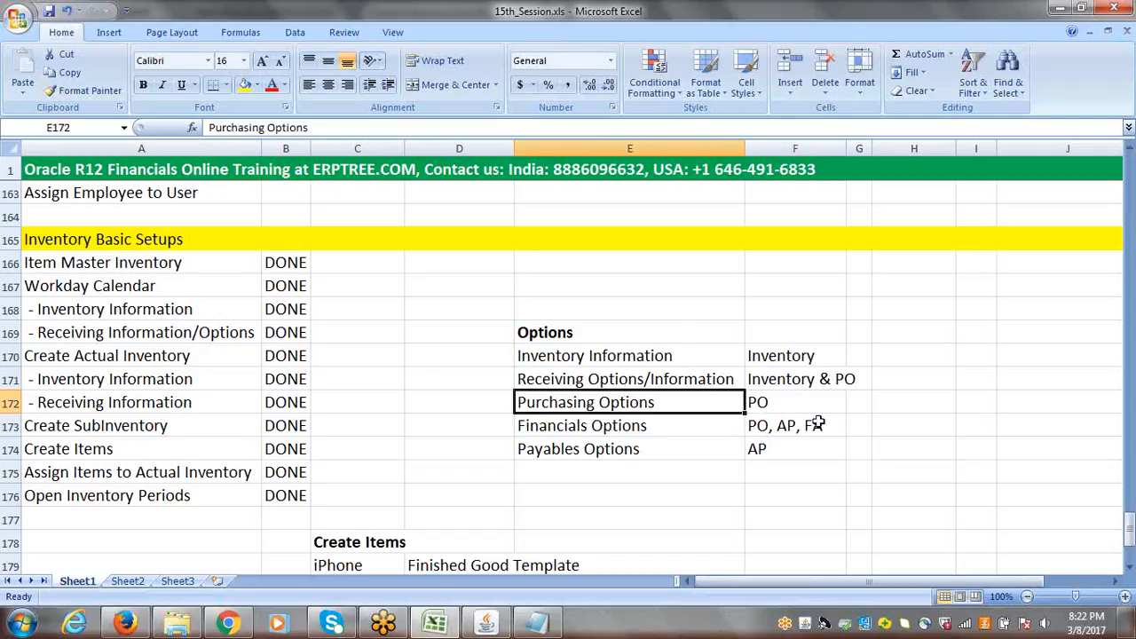
{"action": "left_click", "coordinate": [616, 430]}
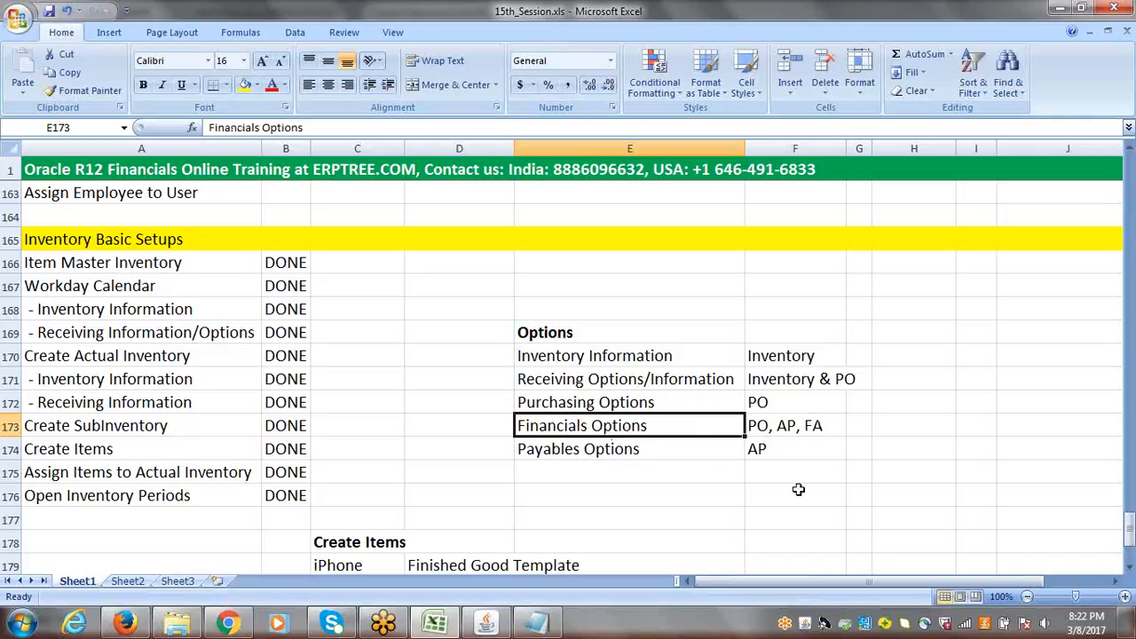
{"action": "left_click", "coordinate": [774, 452]}
{"action": "left_click", "coordinate": [621, 450]}
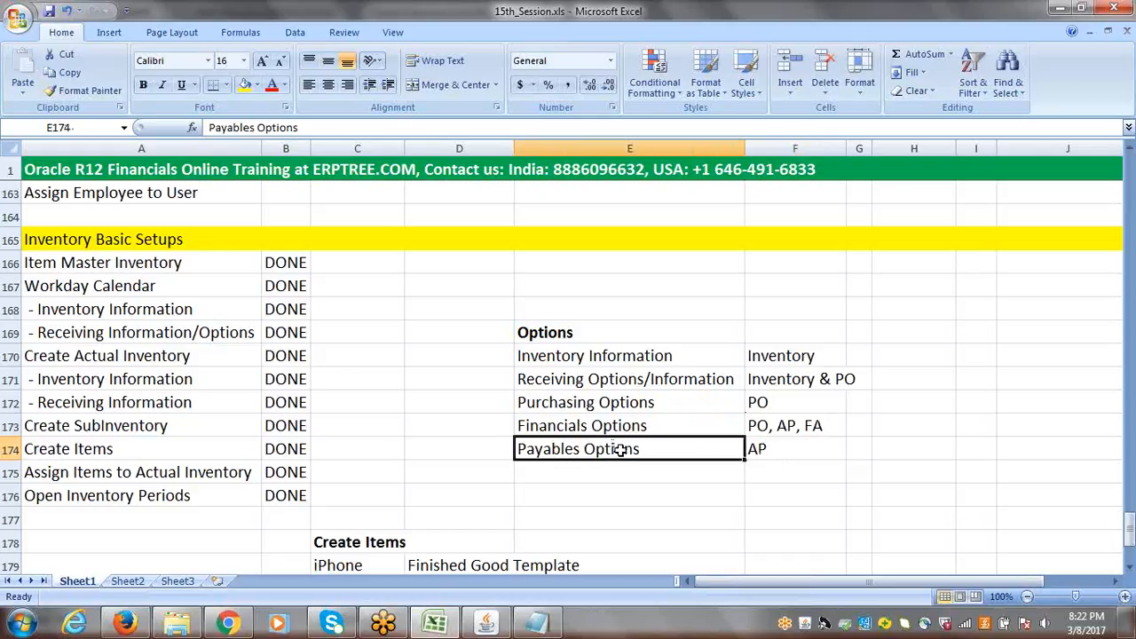
{"action": "left_click_drag", "start_coordinate": [576, 325], "coordinate": [819, 456]}
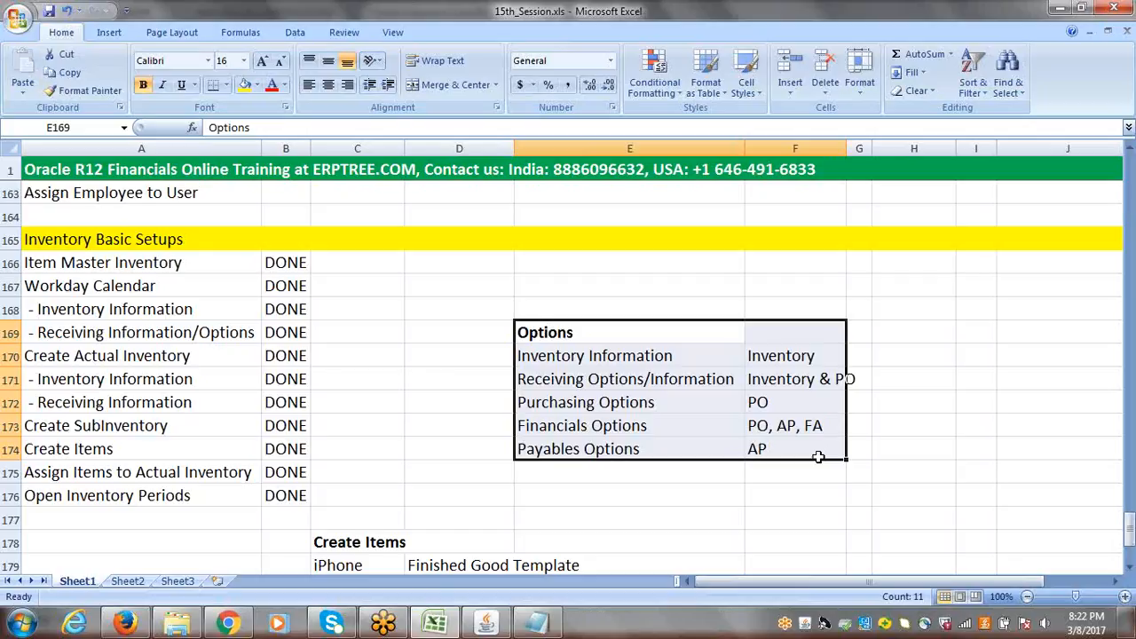
{"action": "left_click", "coordinate": [886, 395]}
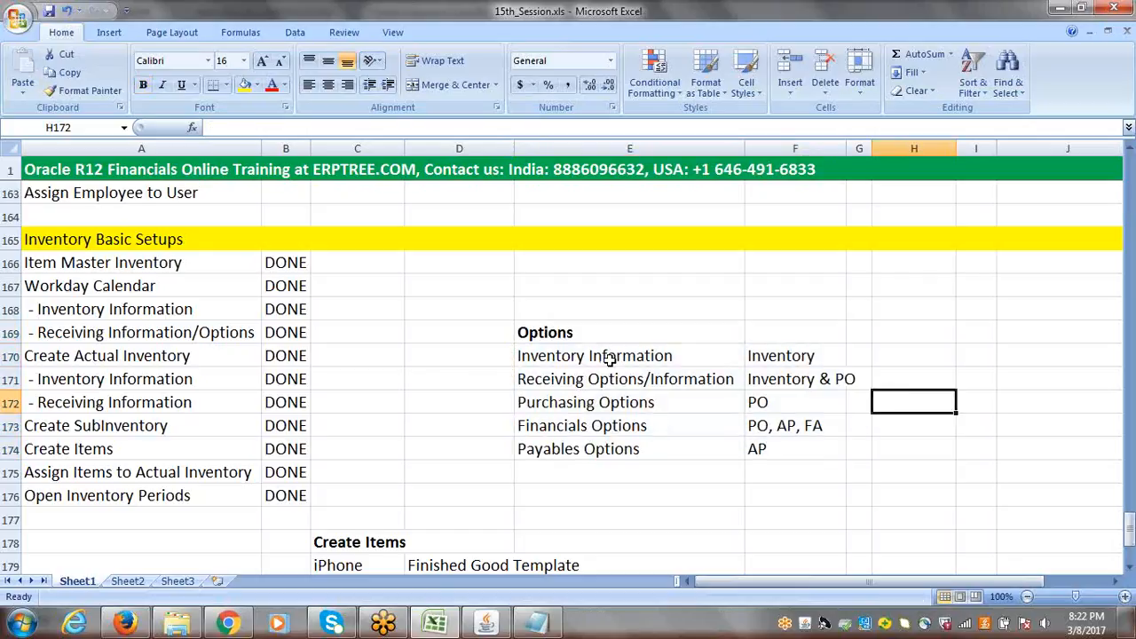
Examine the Receiving Options/Information, Purchasing Options and Financials Options rows for the options relevant to purchasing
{"action": "left_click", "coordinate": [788, 381]}
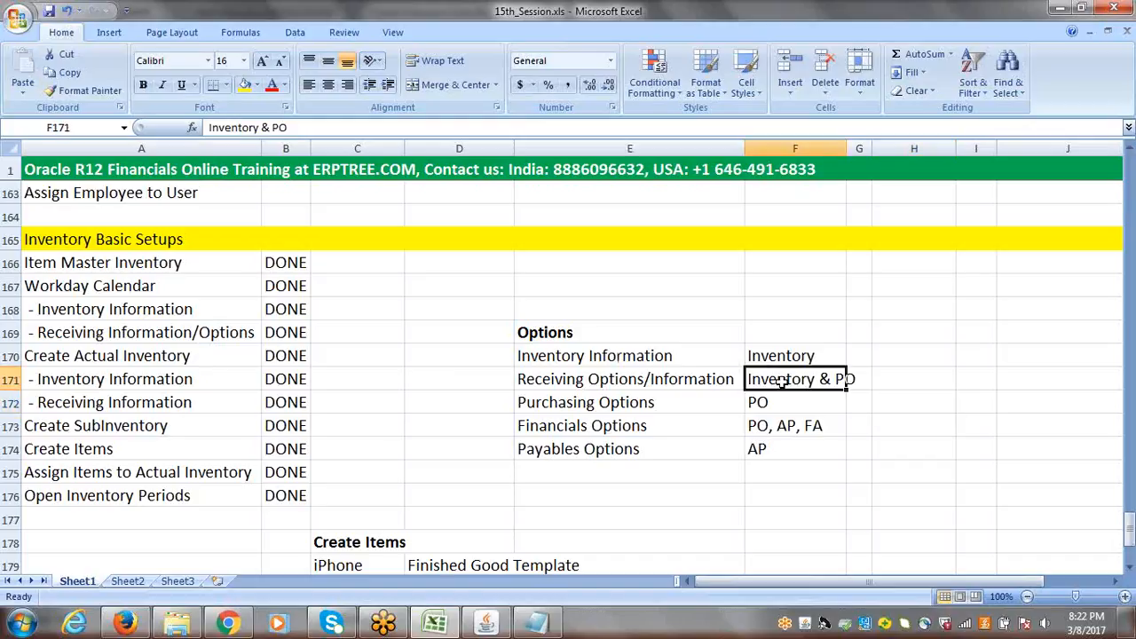
{"action": "left_click", "coordinate": [575, 380]}
{"action": "left_click", "coordinate": [765, 401]}
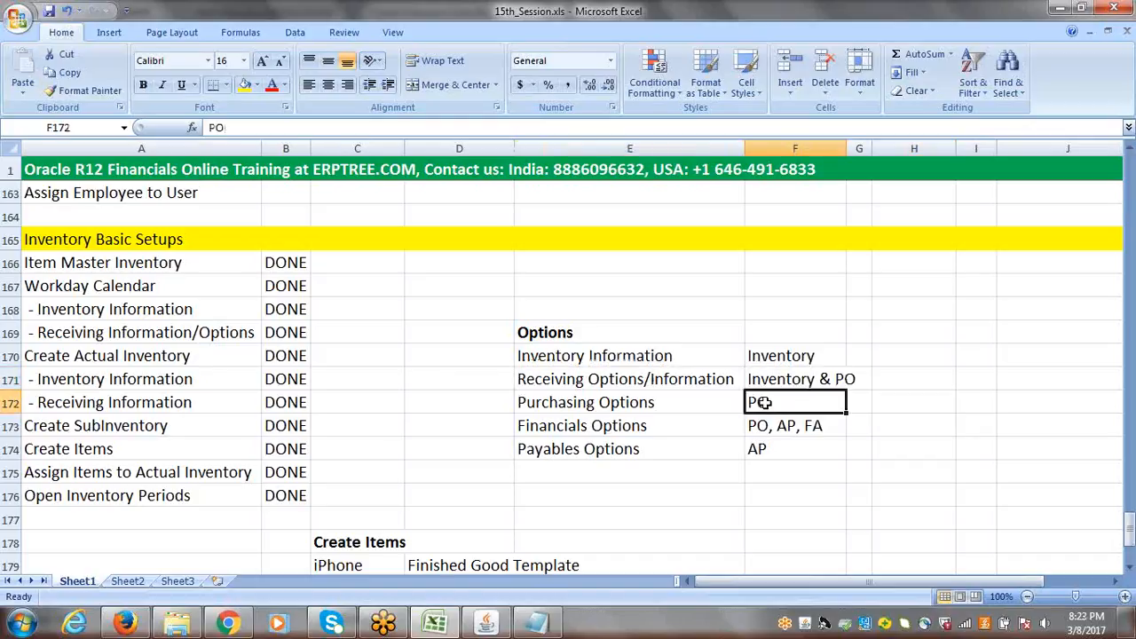
{"action": "left_click", "coordinate": [602, 402]}
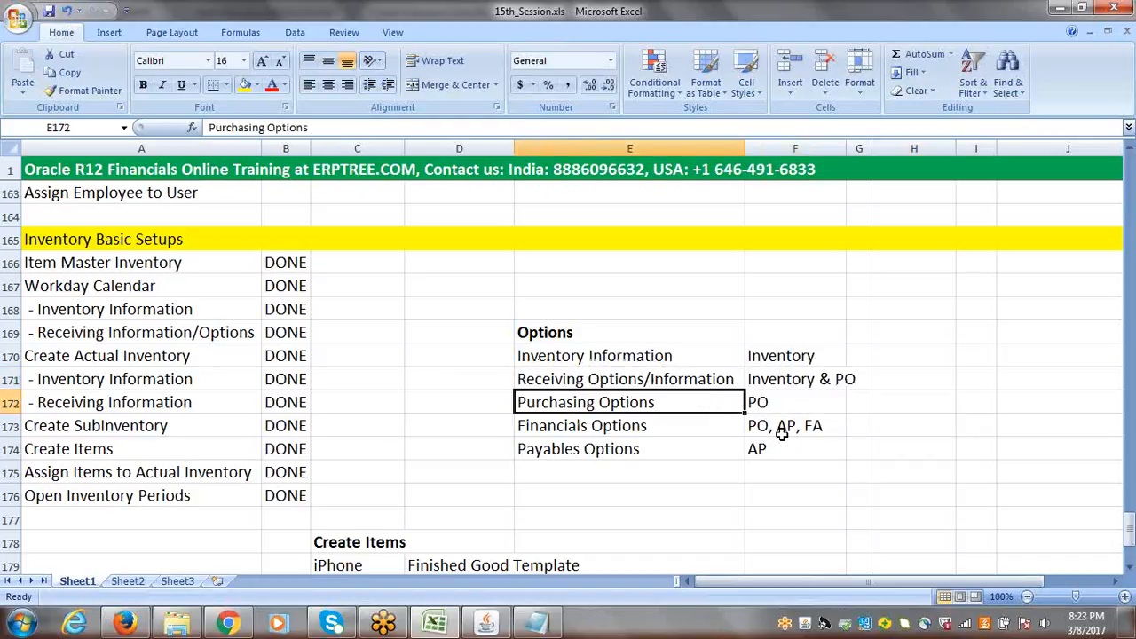
{"action": "left_click", "coordinate": [615, 430]}
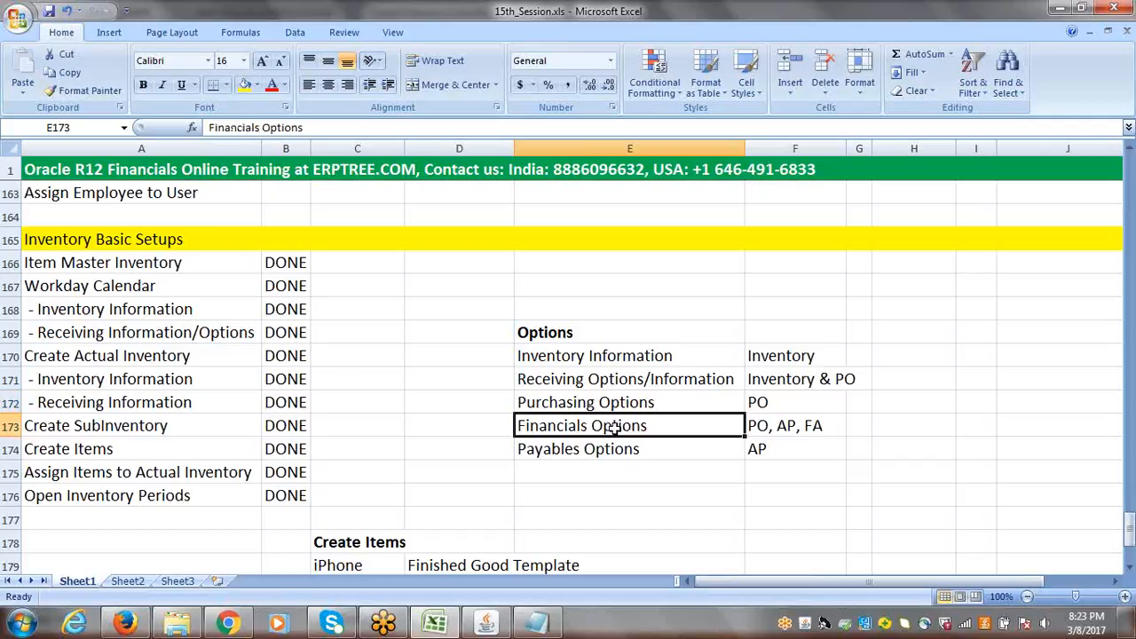
{"action": "left_click_drag", "start_coordinate": [567, 379], "coordinate": [777, 416]}
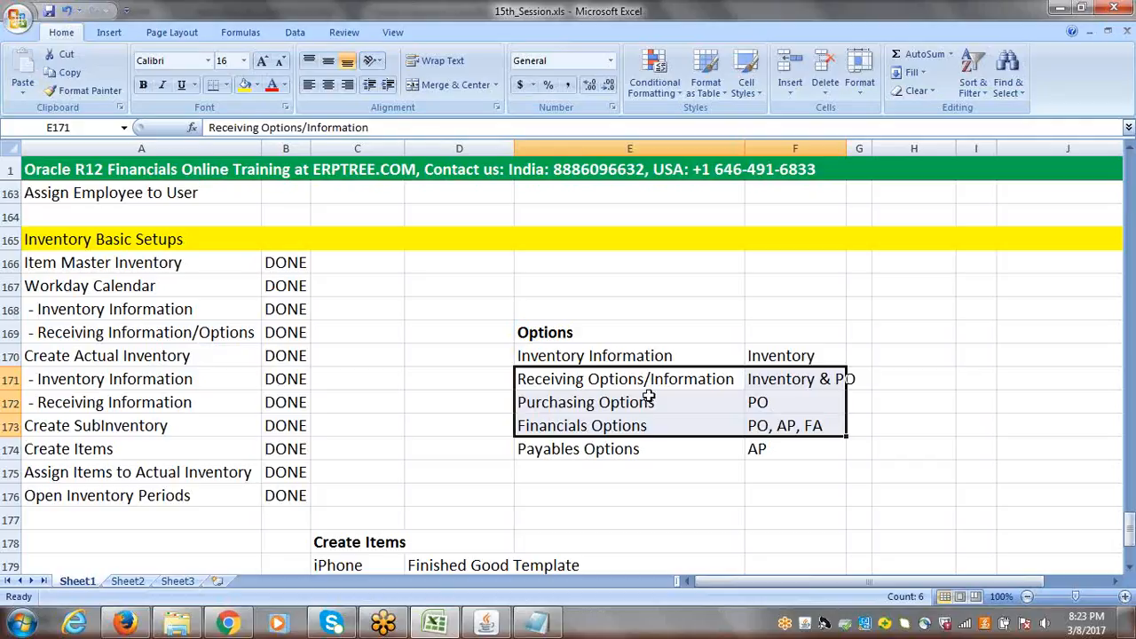
{"action": "left_click_drag", "start_coordinate": [545, 376], "coordinate": [786, 427]}
{"action": "left_click", "coordinate": [545, 383]}
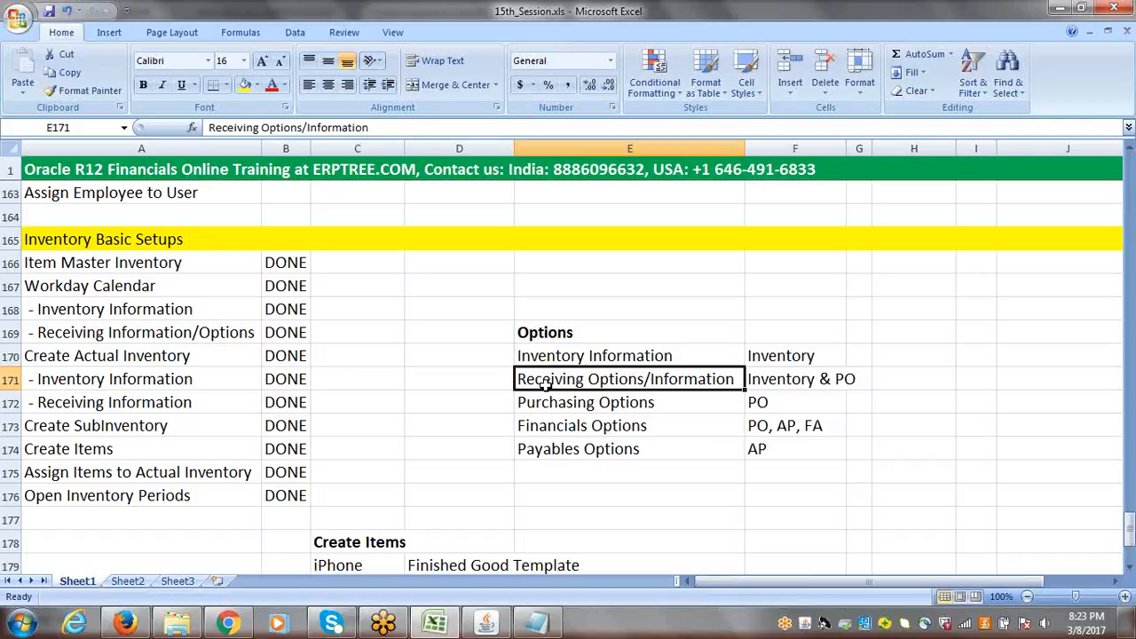
{"action": "left_click_drag", "start_coordinate": [545, 404], "coordinate": [748, 427]}
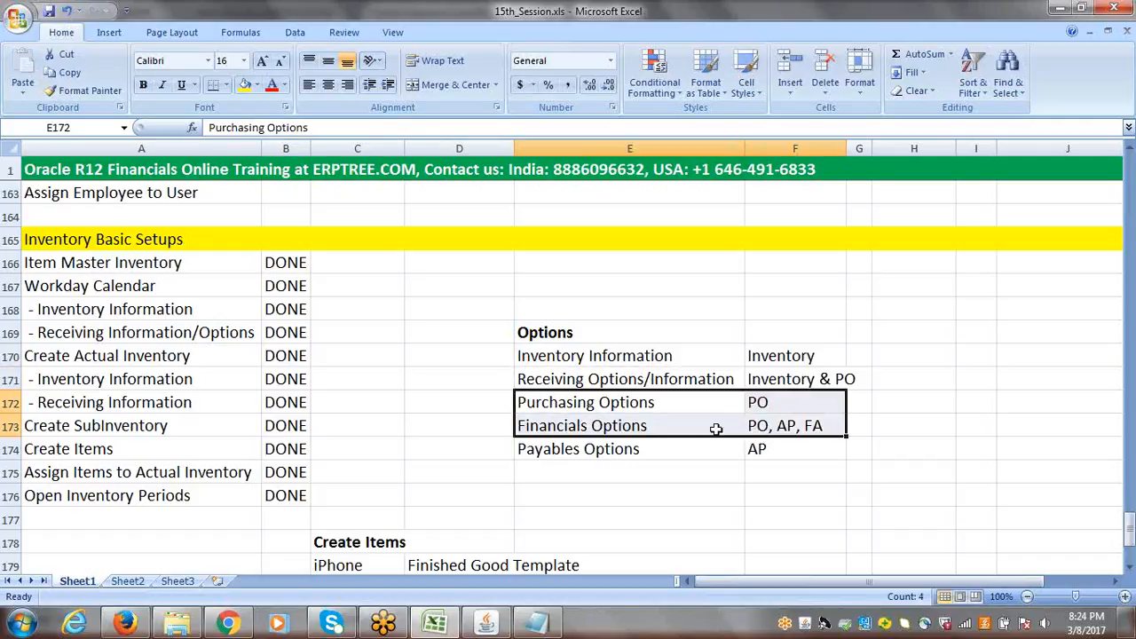
{"action": "left_click", "coordinate": [568, 405]}
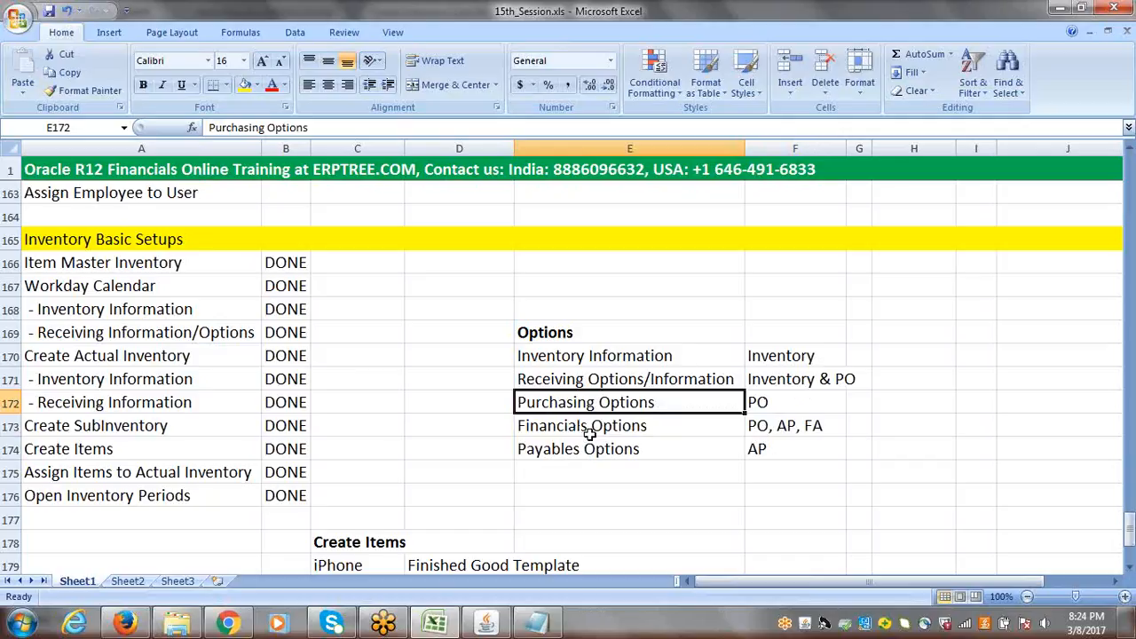
{"action": "left_click", "coordinate": [593, 429]}
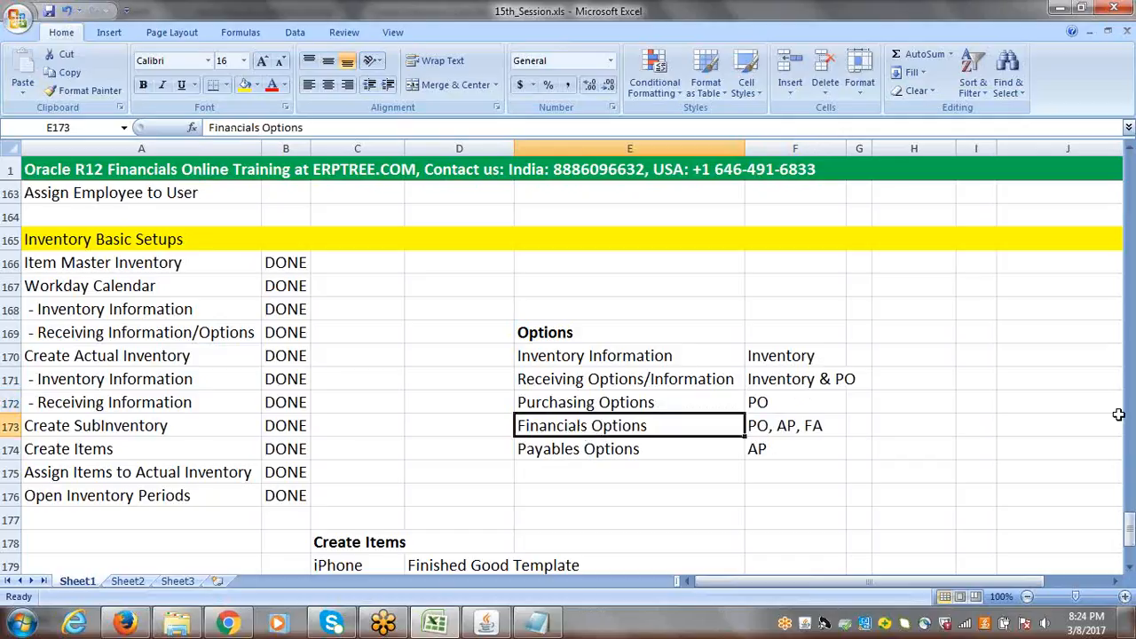
Enter "Configure Financials Options" in cell A185 under Purchasing Basic Setups
{"action": "left_click_drag", "start_coordinate": [1131, 532], "coordinate": [1131, 543]}
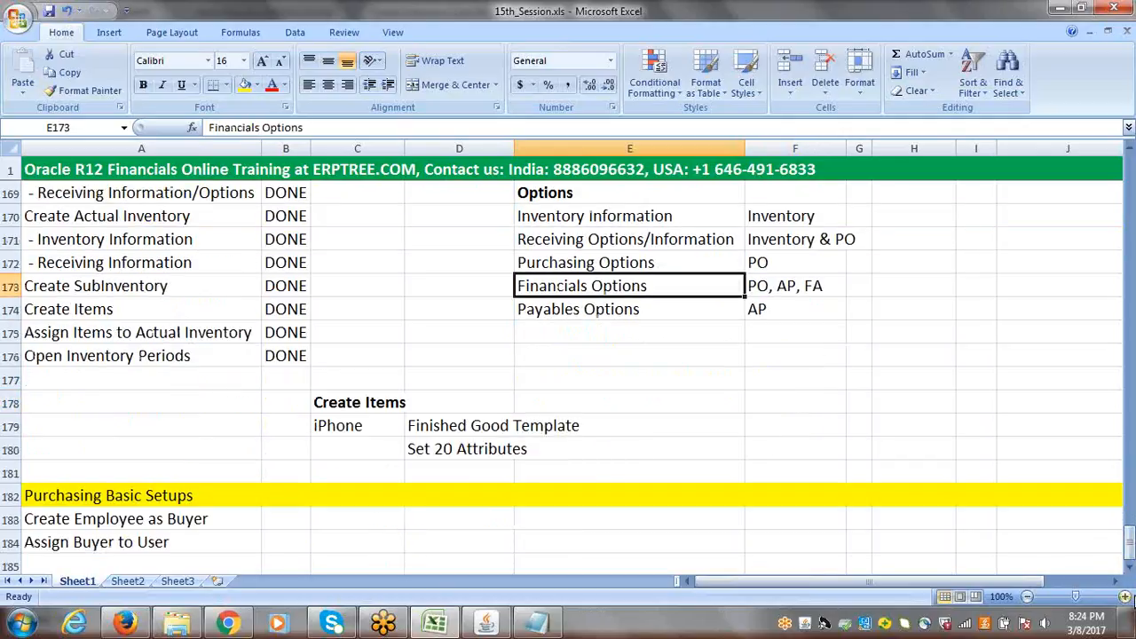
{"action": "scroll", "coordinate": [1127, 575], "scroll_direction": "down", "scroll_amount": 1}
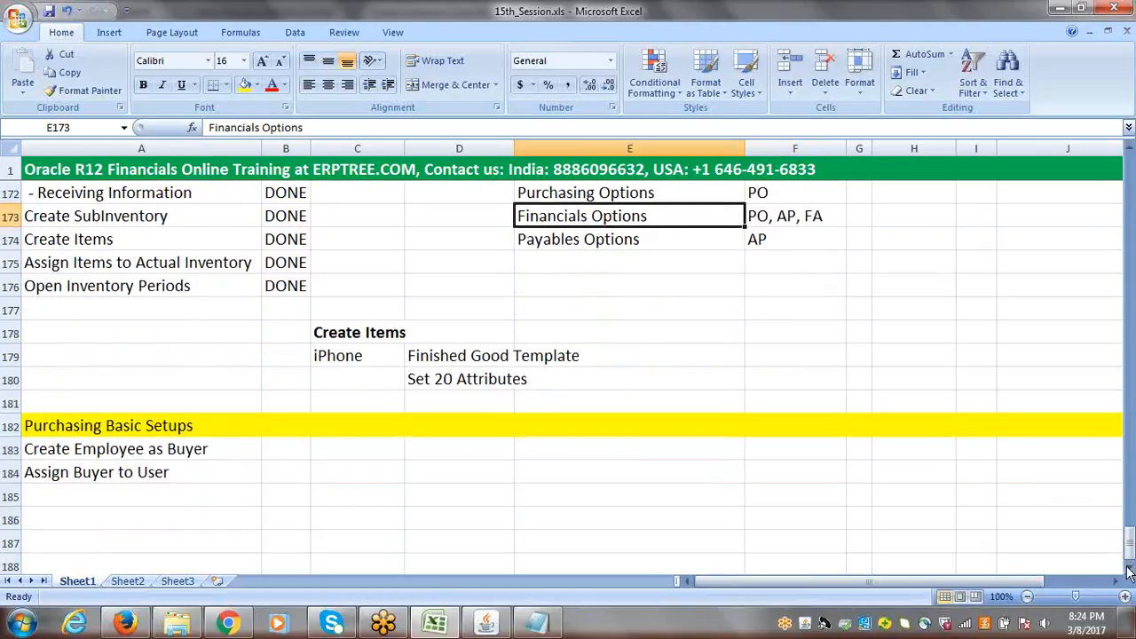
{"action": "left_click", "coordinate": [44, 453]}
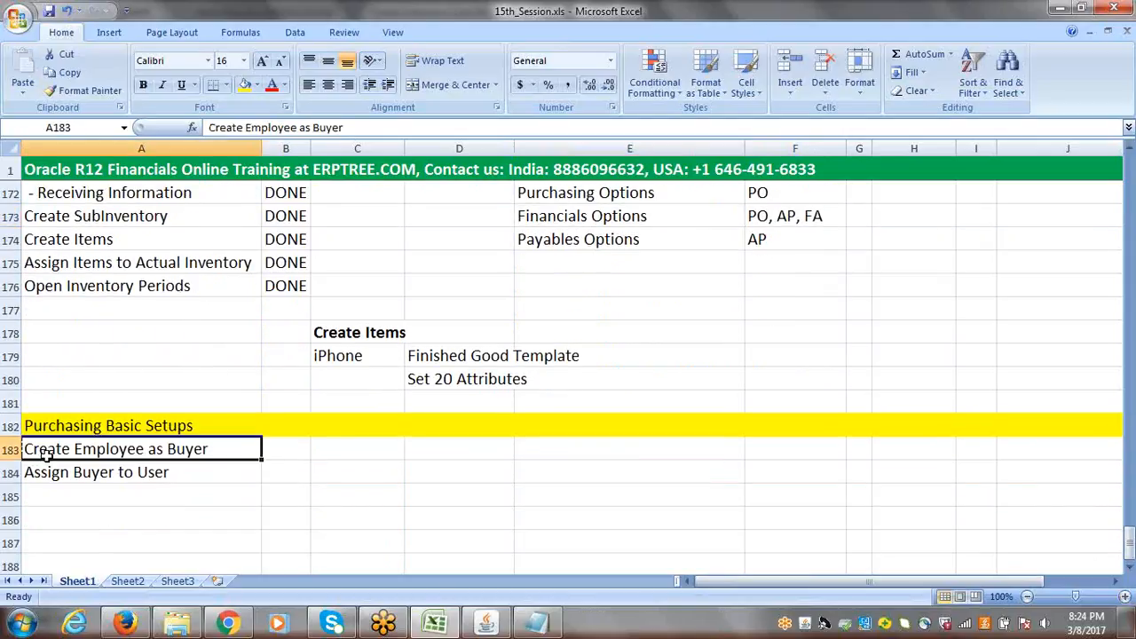
{"action": "left_click", "coordinate": [116, 489]}
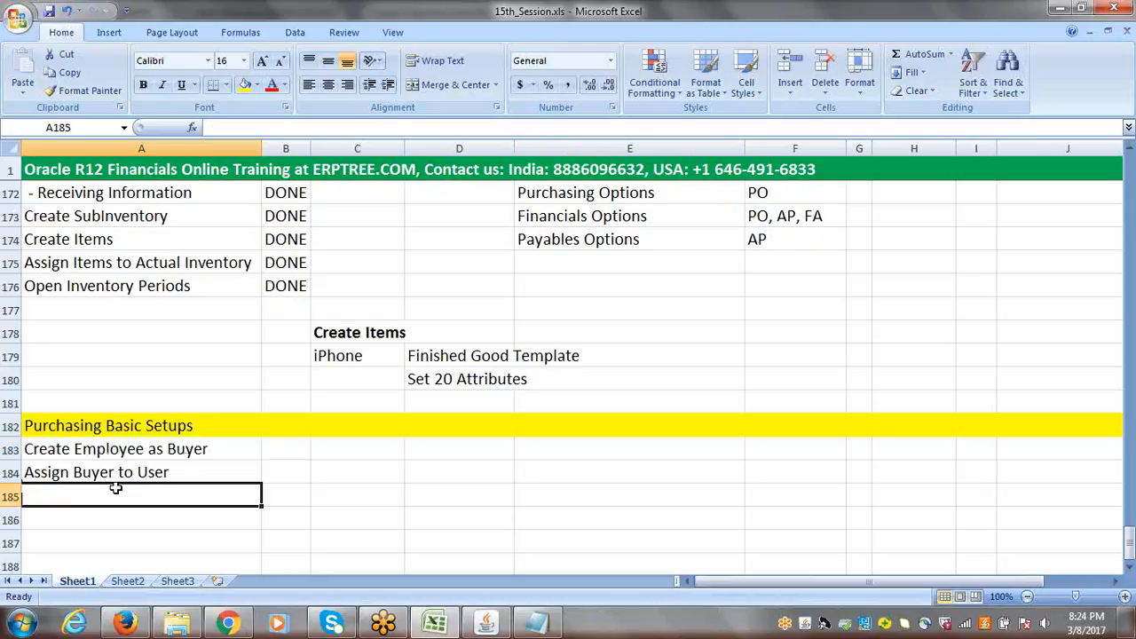
{"action": "type", "text": "Conf"}
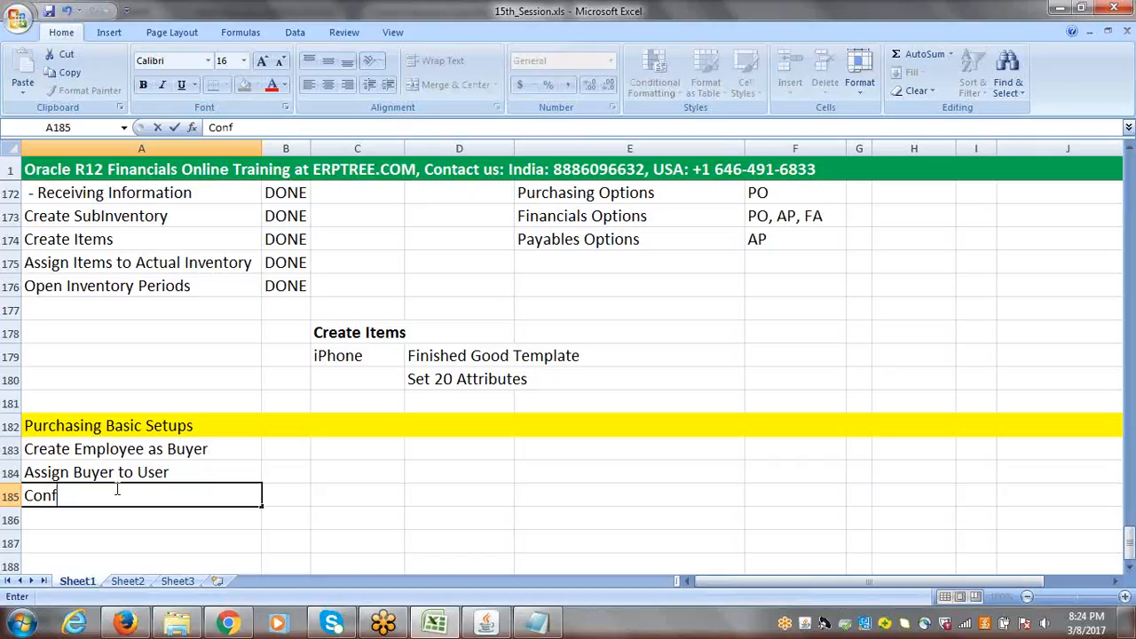
{"action": "key", "text": "BackSpace"}
{"action": "type", "text": "figure Financi"}
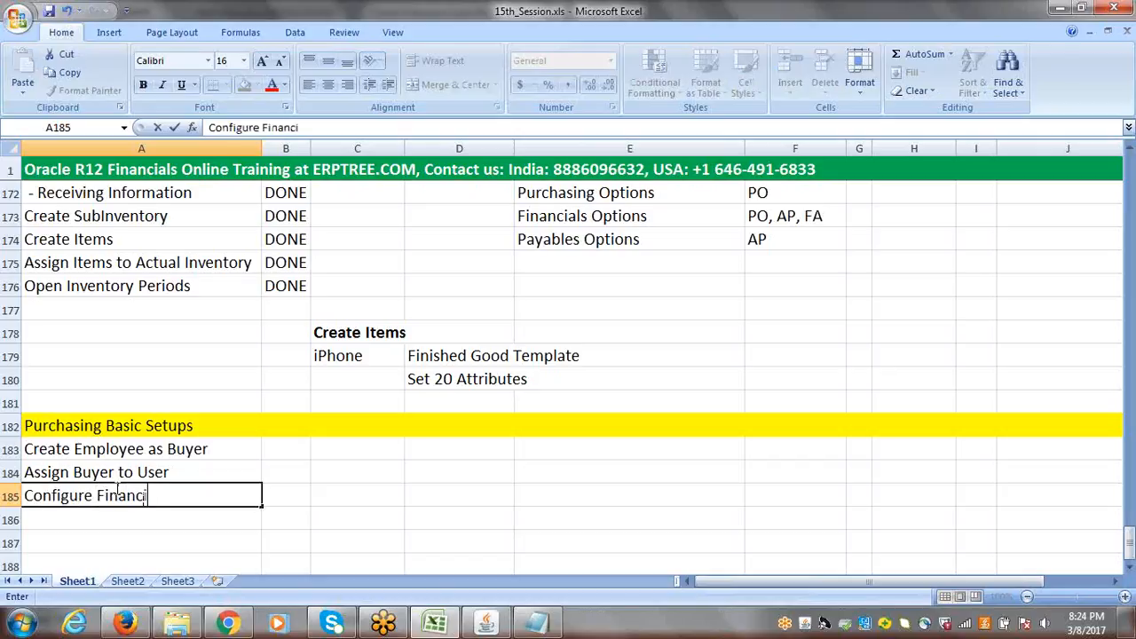
{"action": "type", "text": "als Options"}
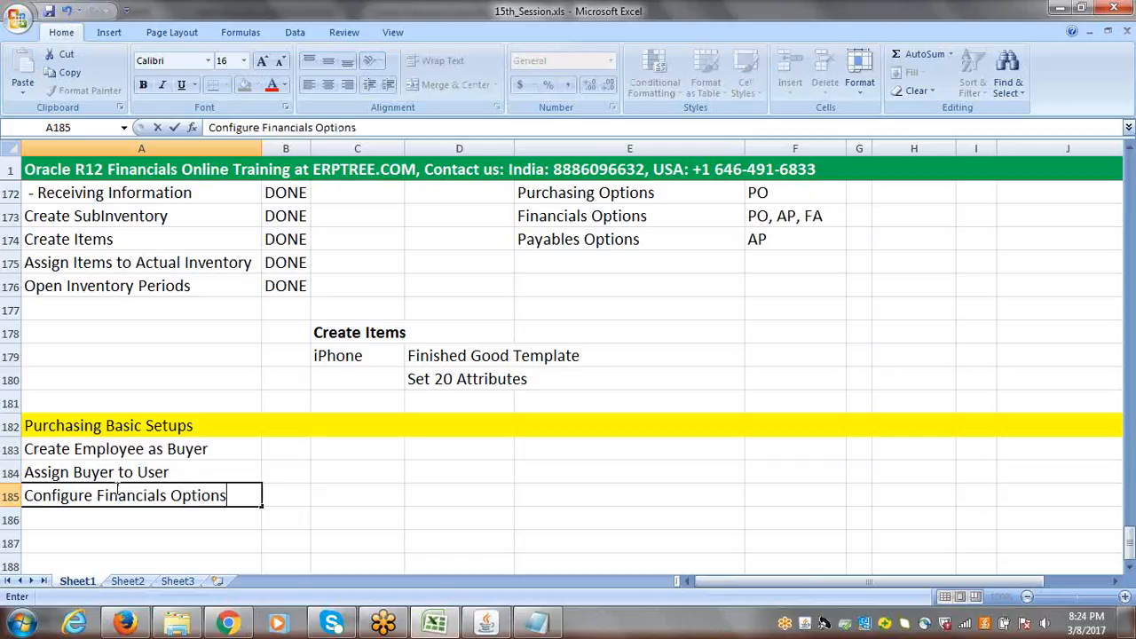
Enter "Configure Purchasing Options" in cell A186
{"action": "left_click", "coordinate": [108, 519]}
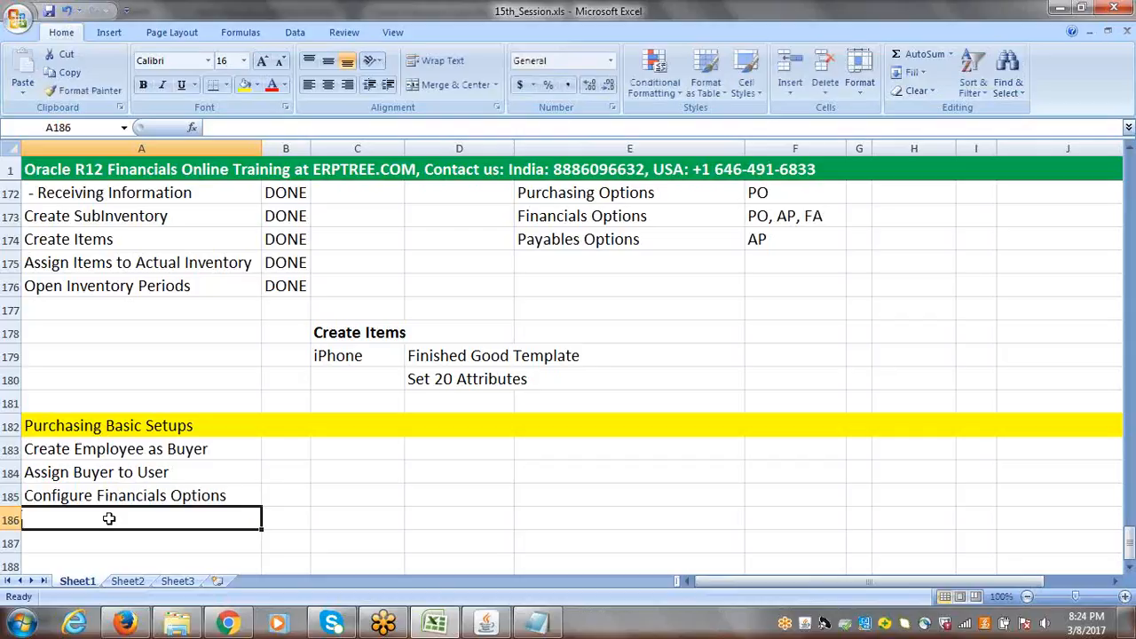
{"action": "type", "text": "onfigure Financials Options"}
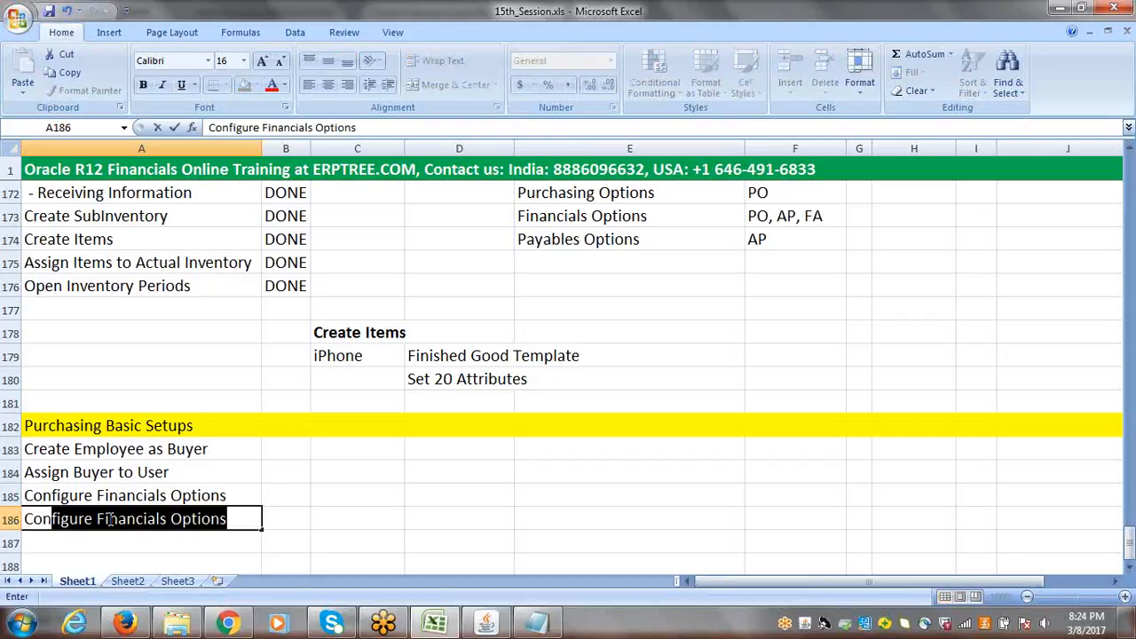
{"action": "left_click_drag", "start_coordinate": [168, 520], "coordinate": [102, 522]}
{"action": "type", "text": "Purchasing"}
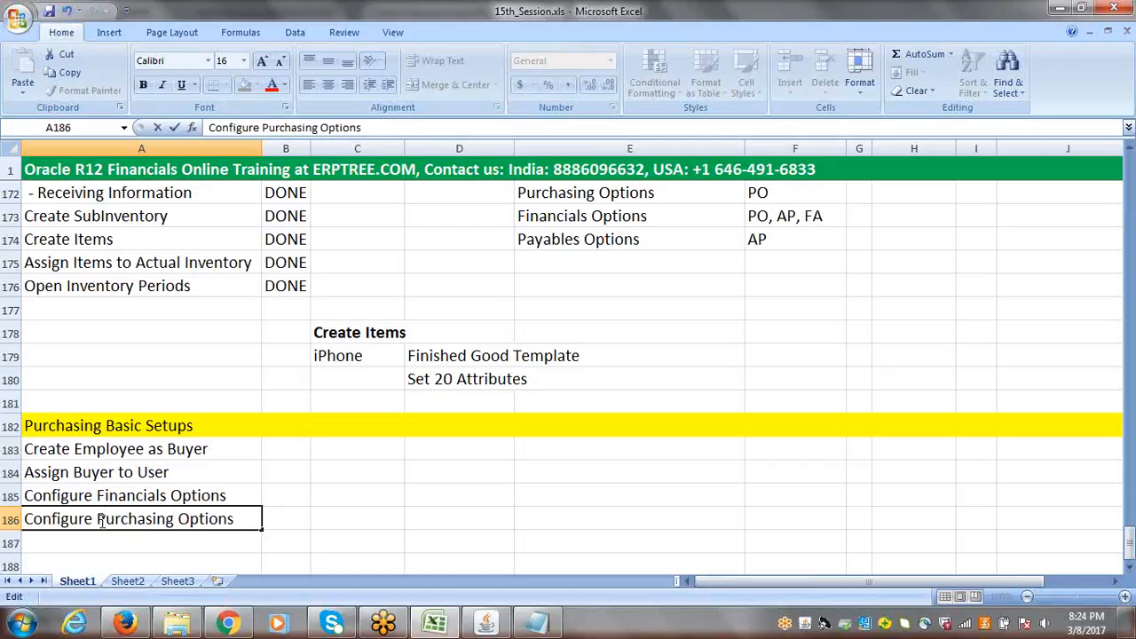
Enter "Setup Approvals" in cell A187 as the next purchasing setup item
{"action": "left_click", "coordinate": [142, 540]}
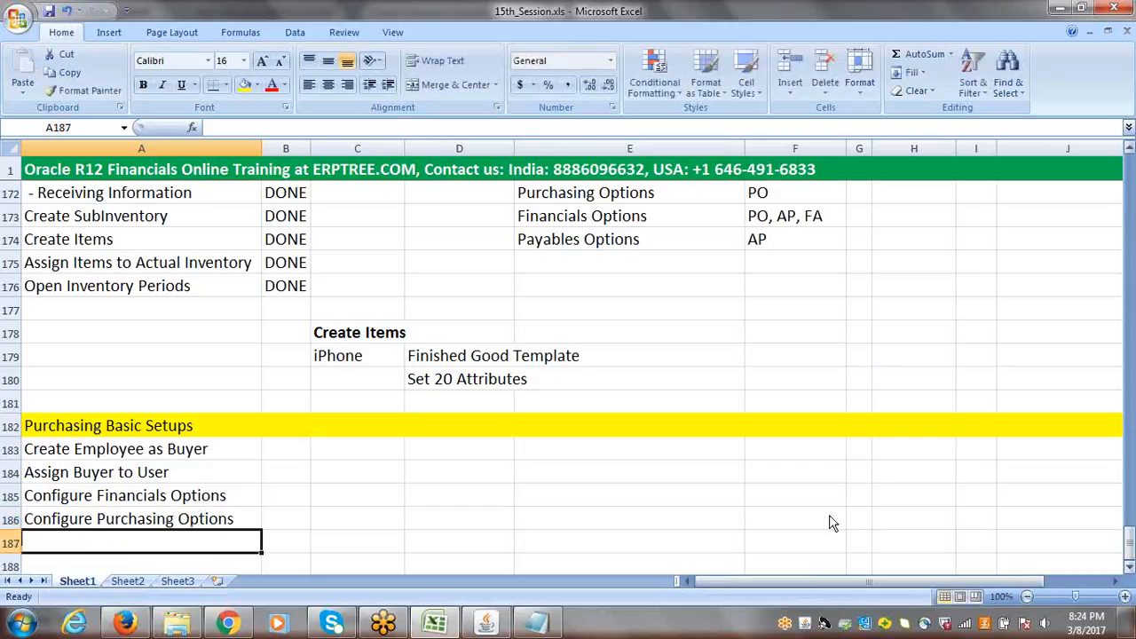
{"action": "left_click", "coordinate": [1130, 569]}
{"action": "left_click", "coordinate": [1129, 569]}
{"action": "left_click", "coordinate": [1129, 568]}
{"action": "left_click", "coordinate": [1130, 568]}
{"action": "left_click", "coordinate": [1129, 568]}
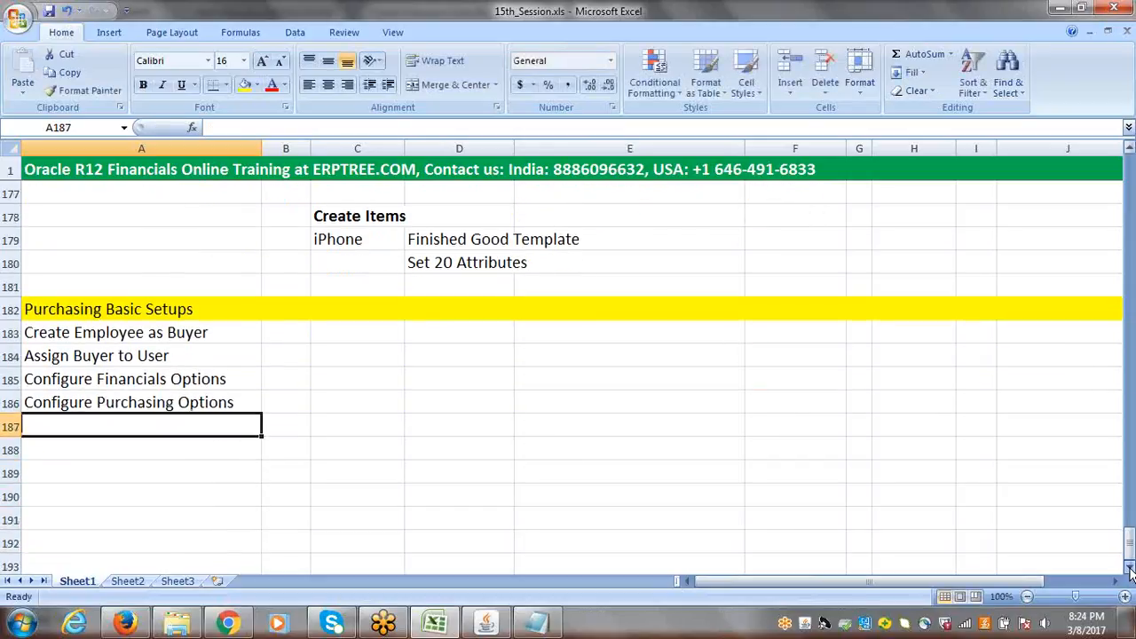
{"action": "type", "text": "Set"}
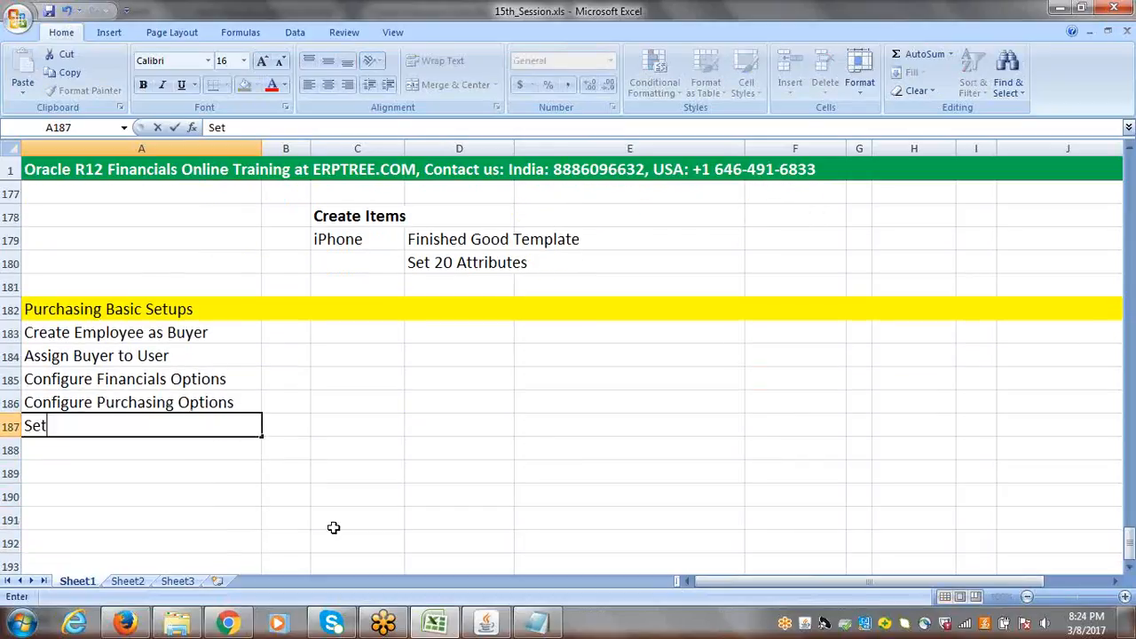
{"action": "type", "text": "up Approvals"}
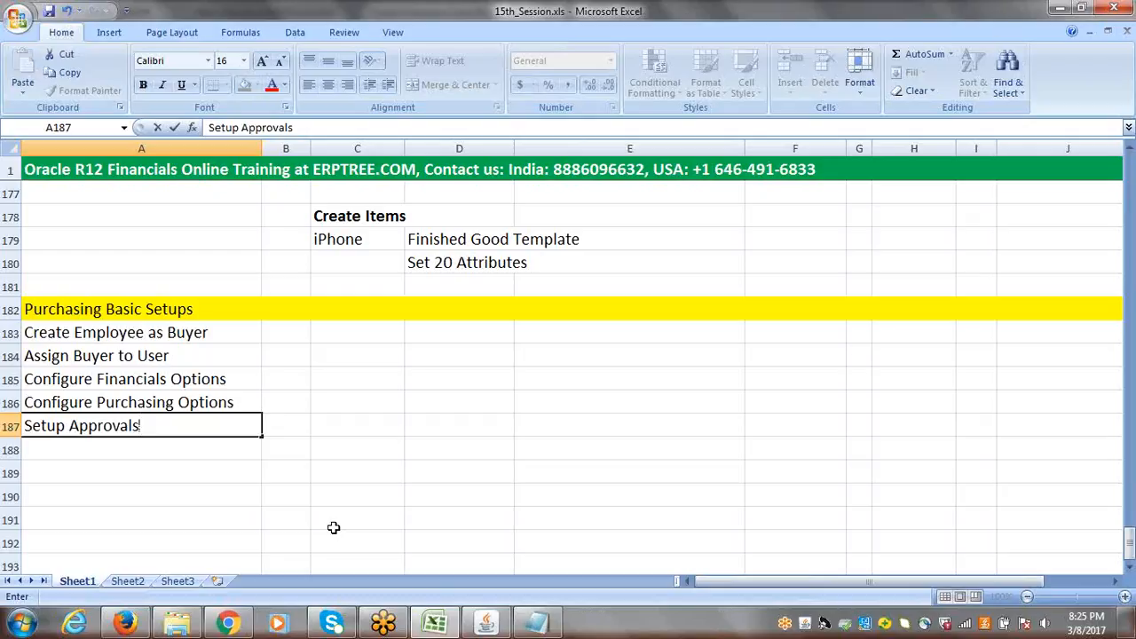
{"action": "left_click", "coordinate": [69, 446]}
{"action": "left_click", "coordinate": [76, 427]}
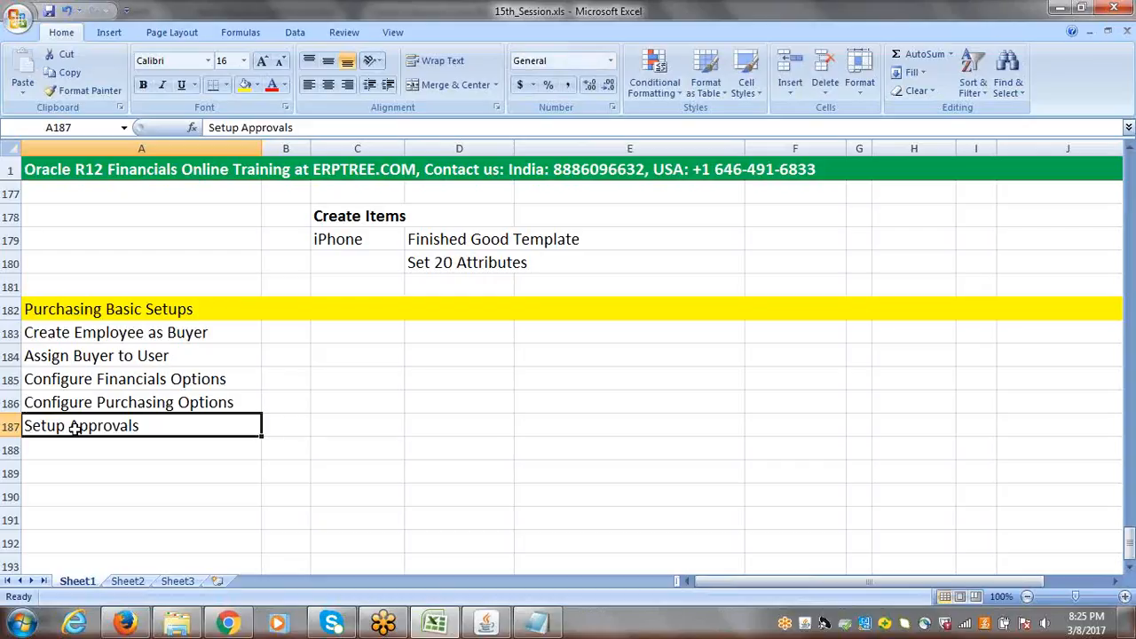
Enter "Open Purchasing Periods" in cell A188 to complete the purchasing setup list
{"action": "left_click", "coordinate": [92, 444]}
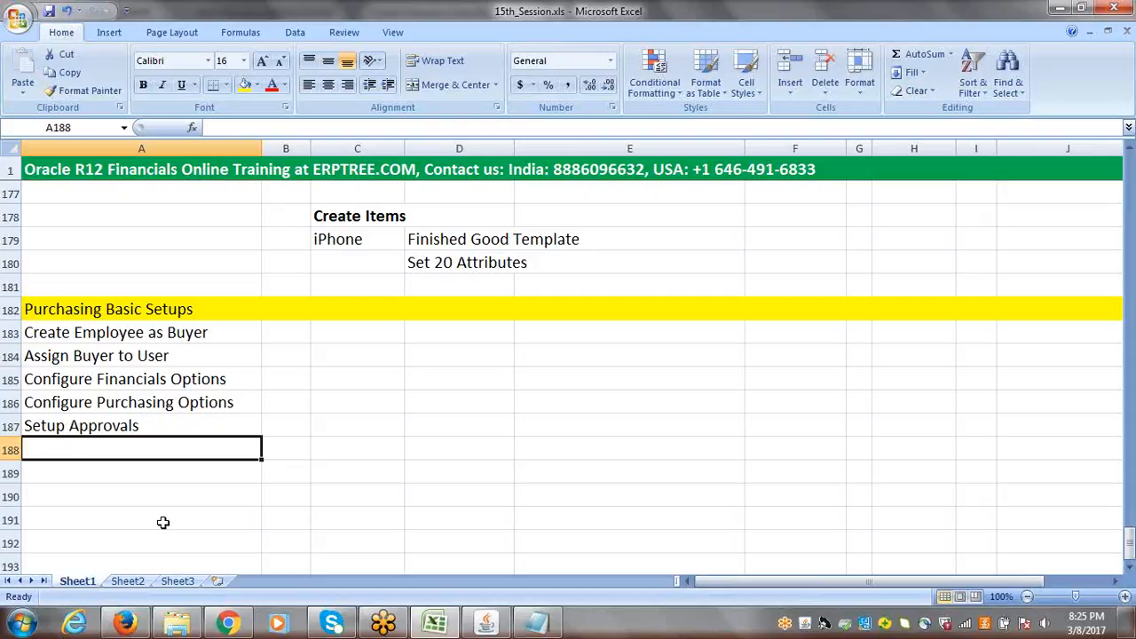
{"action": "type", "text": "Open"}
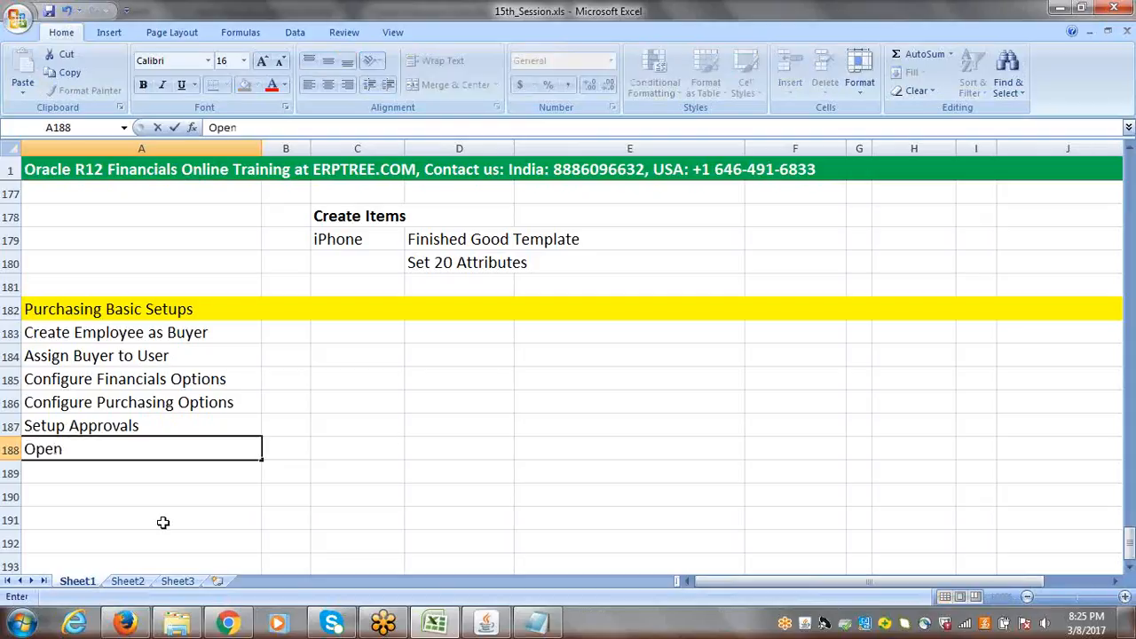
{"action": "type", "text": " Purchasing"}
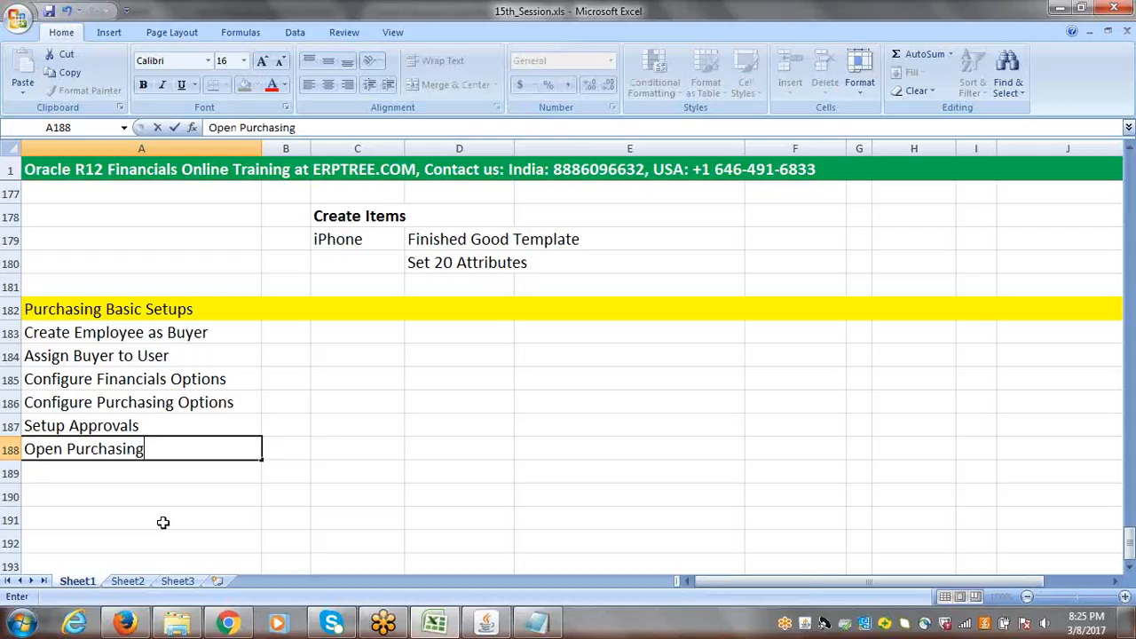
{"action": "type", "text": " Periods"}
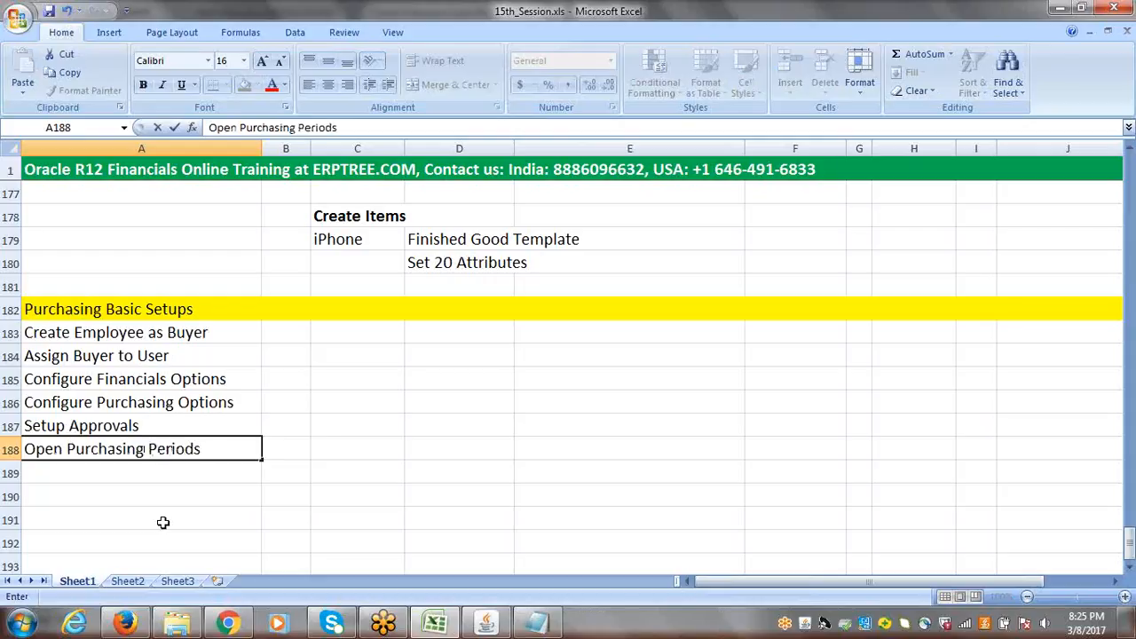
{"action": "key", "text": "Tab"}
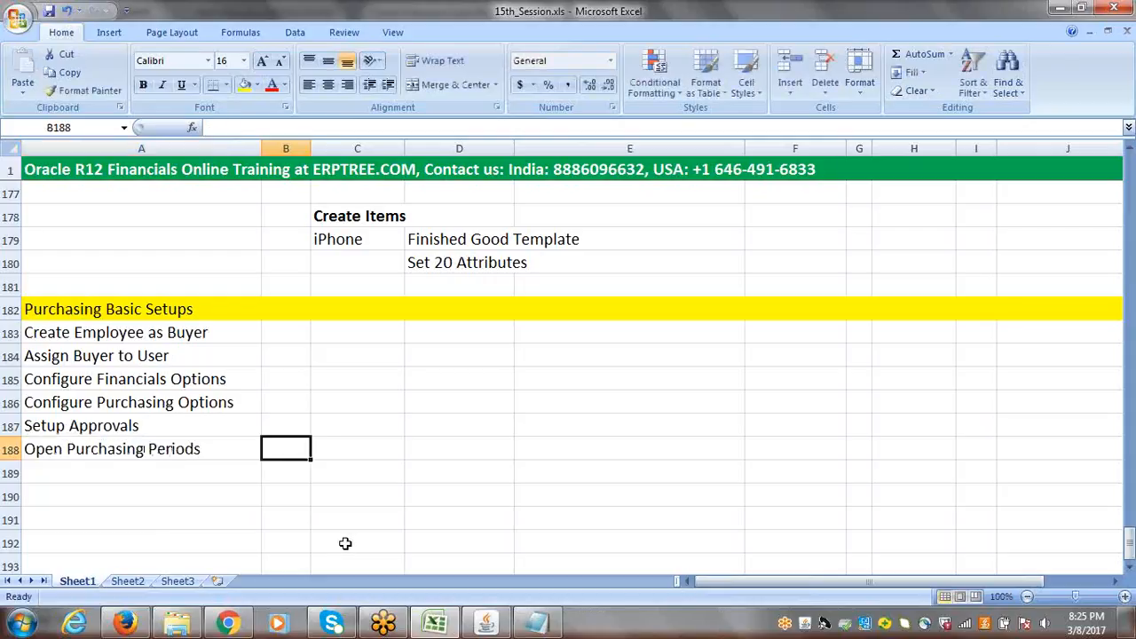
{"action": "left_click", "coordinate": [184, 333]}
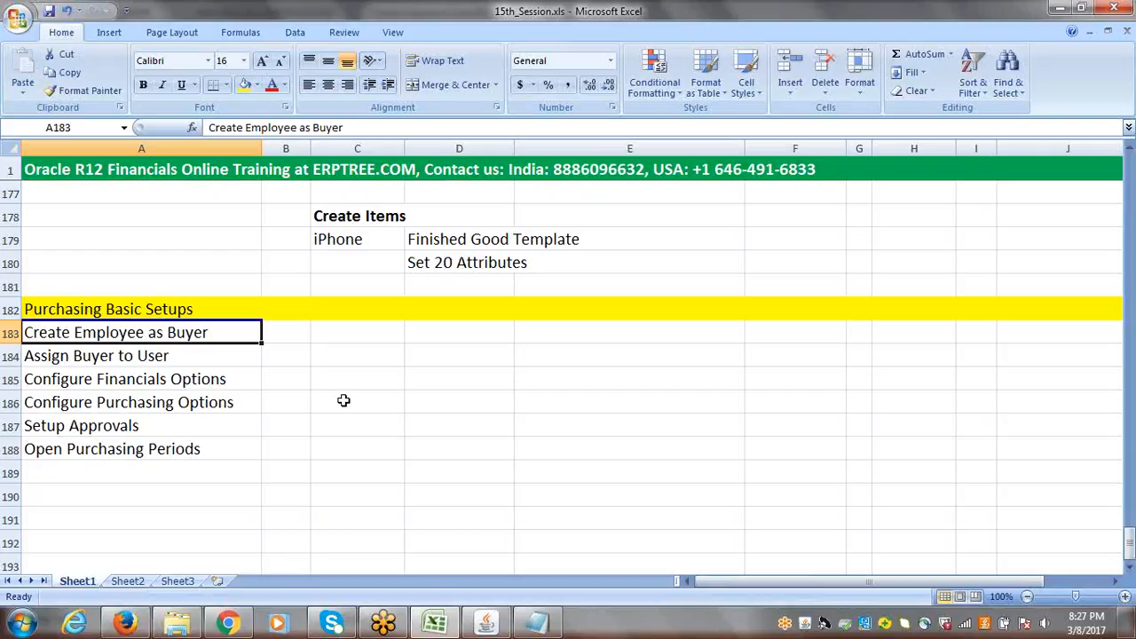
{"action": "left_click", "coordinate": [287, 331]}
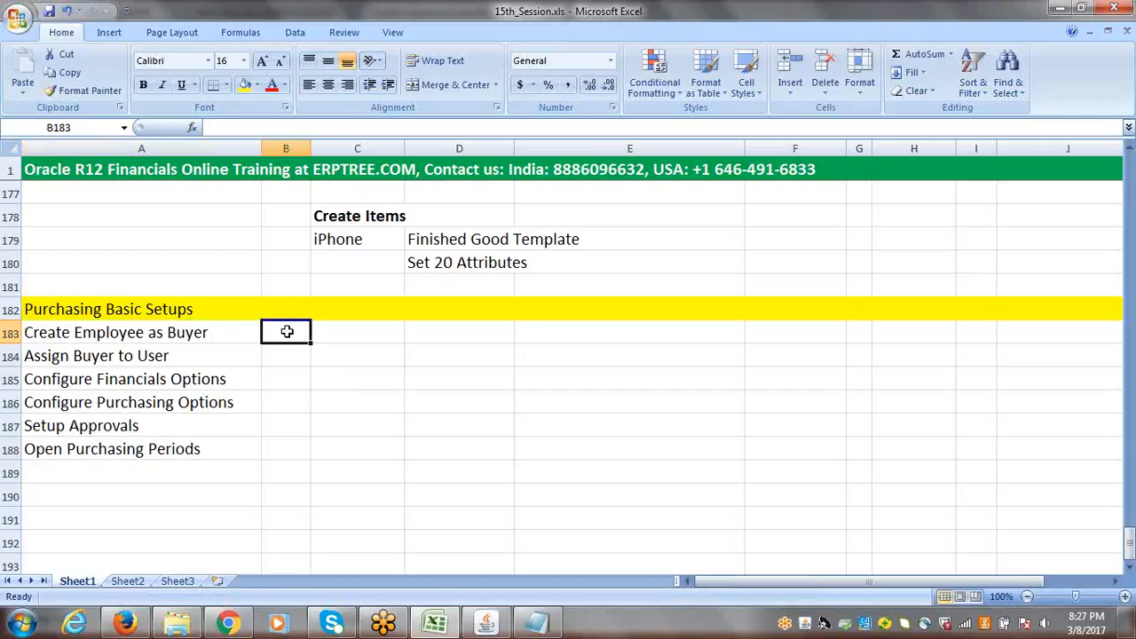
{"action": "left_click", "coordinate": [132, 335]}
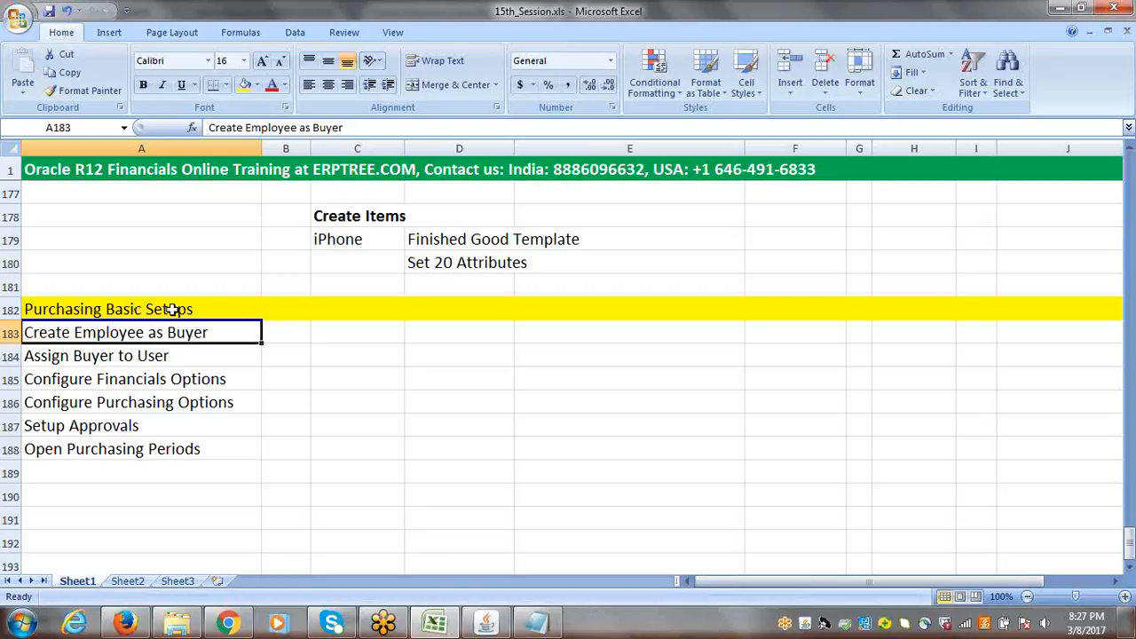
Switch to Oracle Applications and change the responsibility to ERPTREE Purchasing Super User
{"action": "left_click", "coordinate": [493, 625]}
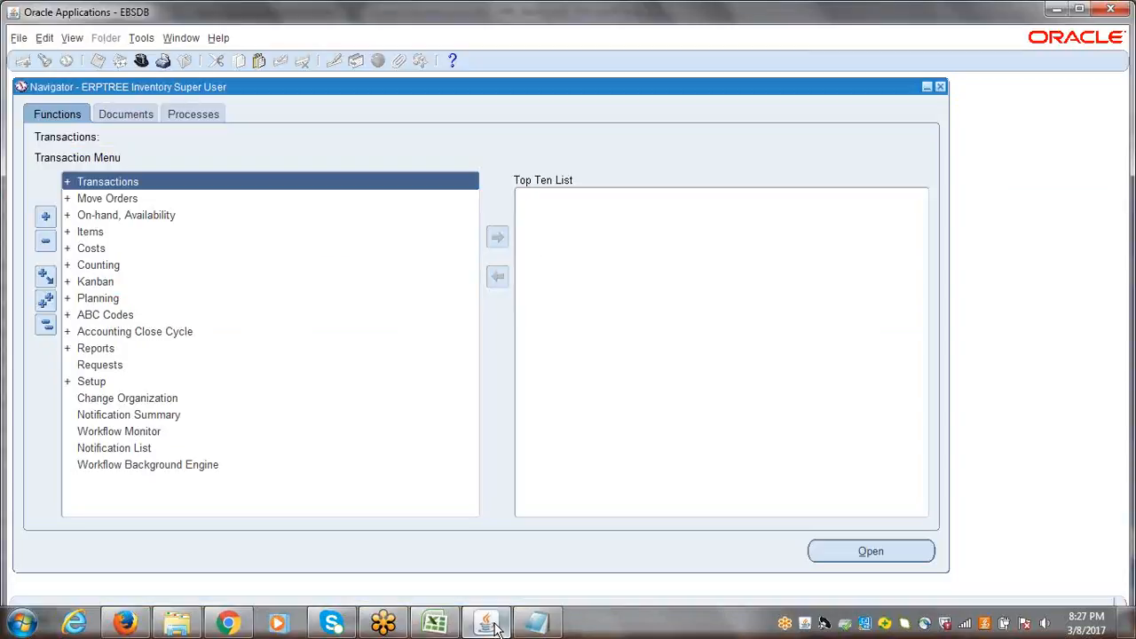
{"action": "left_click", "coordinate": [140, 61]}
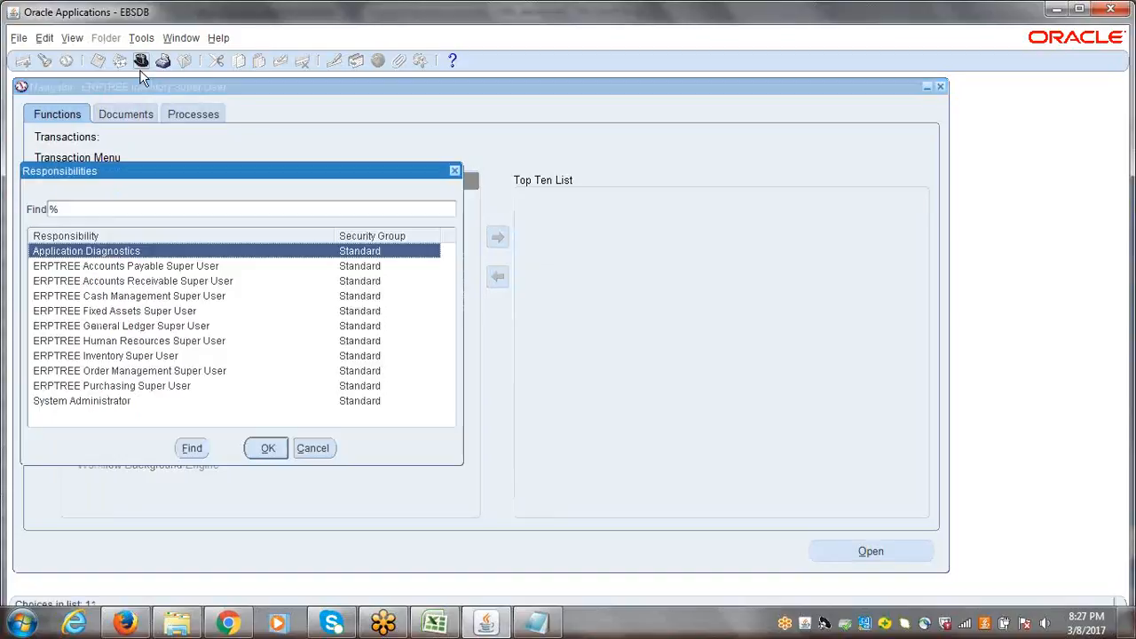
{"action": "left_click", "coordinate": [139, 386]}
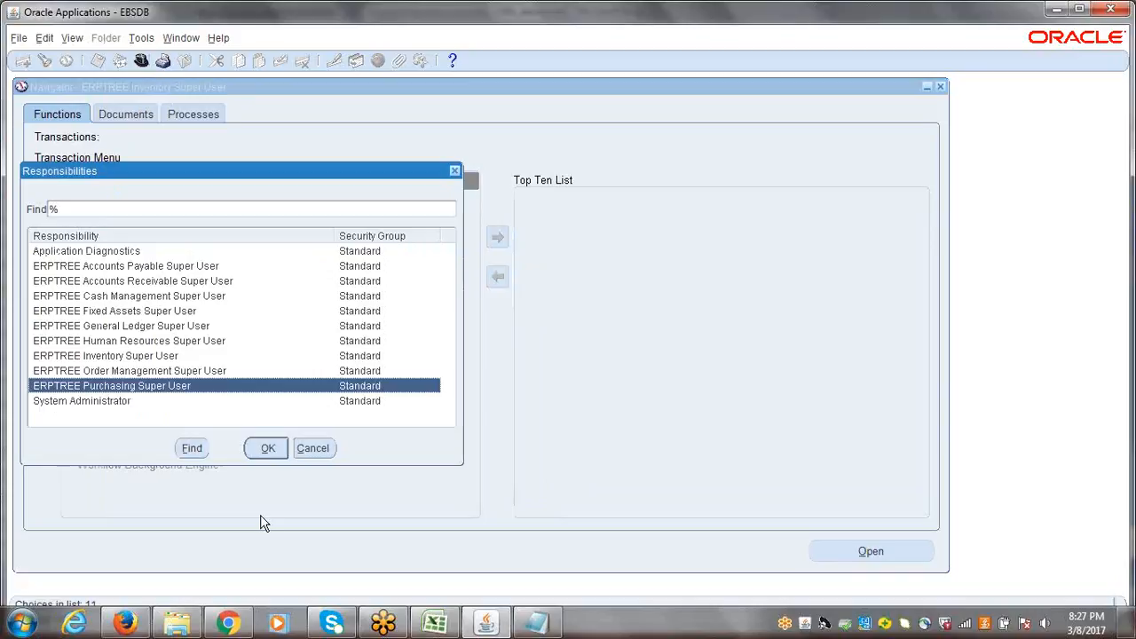
{"action": "left_click", "coordinate": [271, 450]}
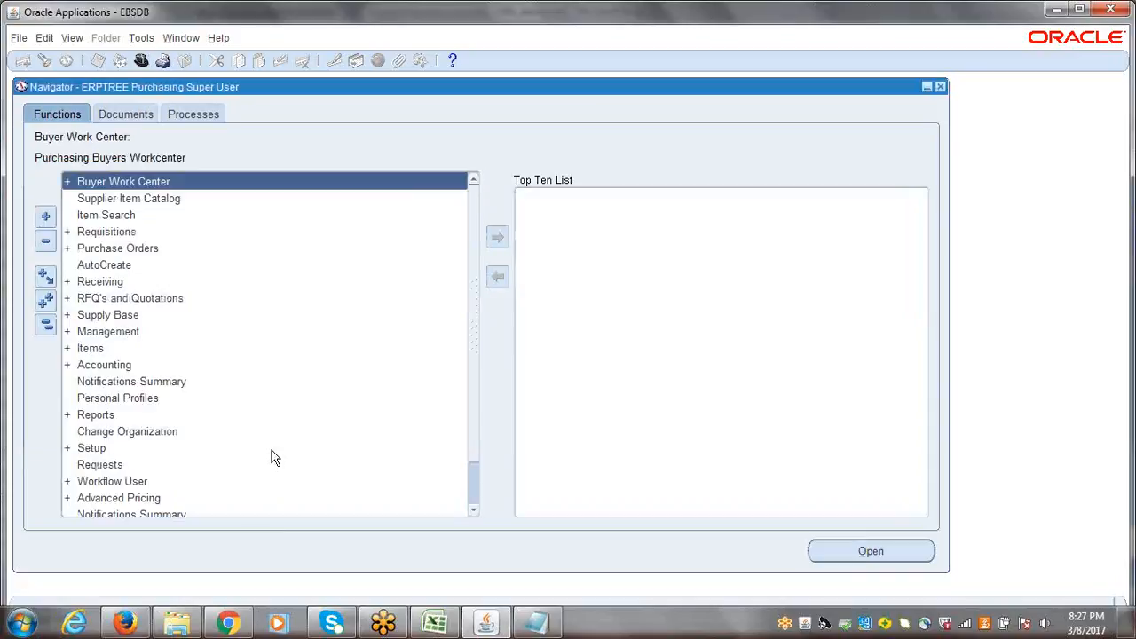
{"action": "left_click", "coordinate": [434, 624]}
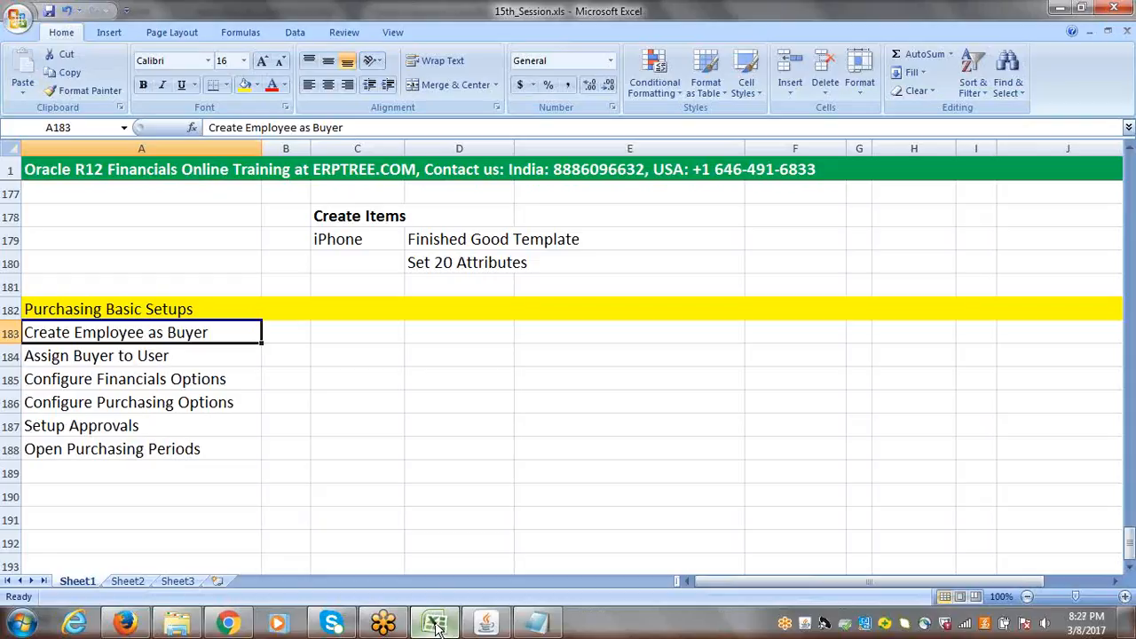
{"action": "left_click", "coordinate": [435, 624]}
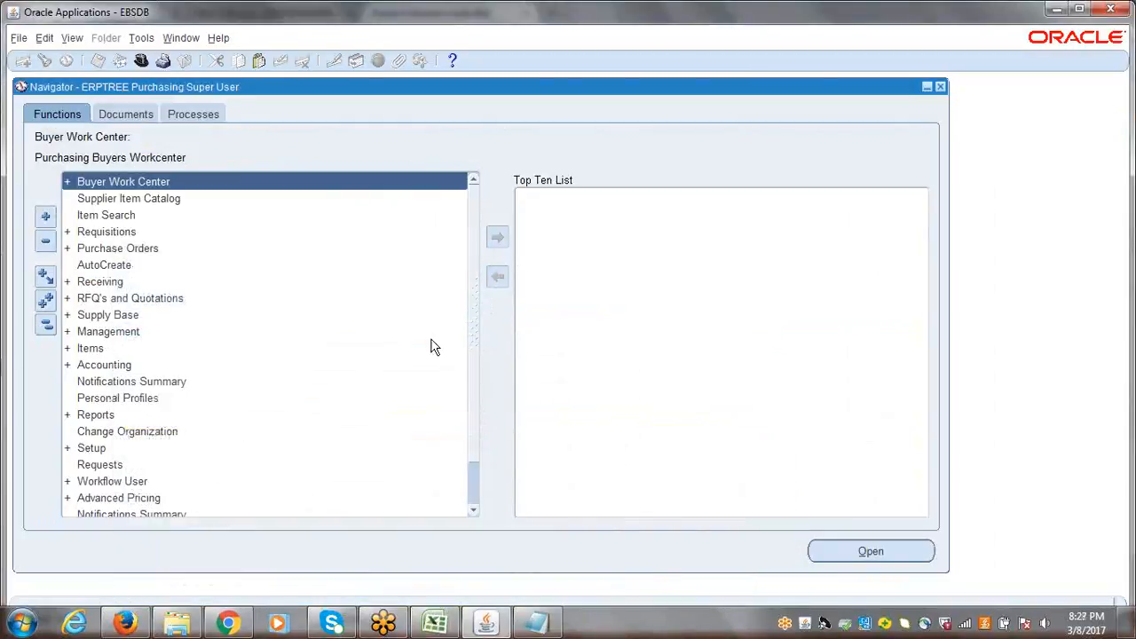
Expand the Setup and Personnel branches in the Navigator and select the Buyers function
{"action": "scroll", "coordinate": [477, 257], "scroll_direction": "down", "scroll_amount": 1}
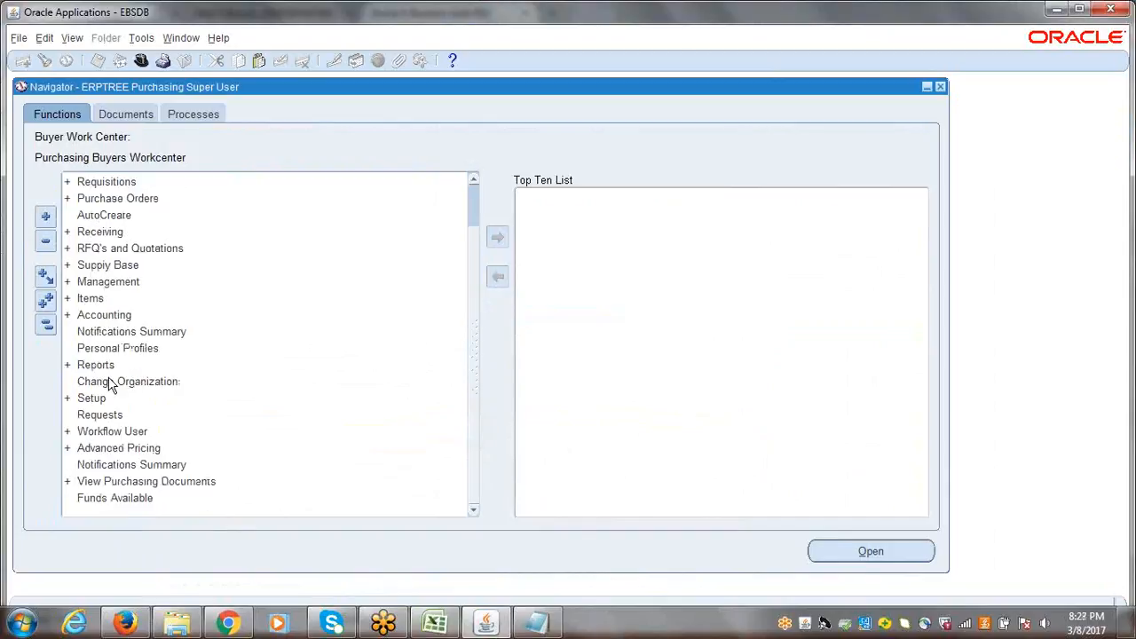
{"action": "left_click", "coordinate": [92, 399]}
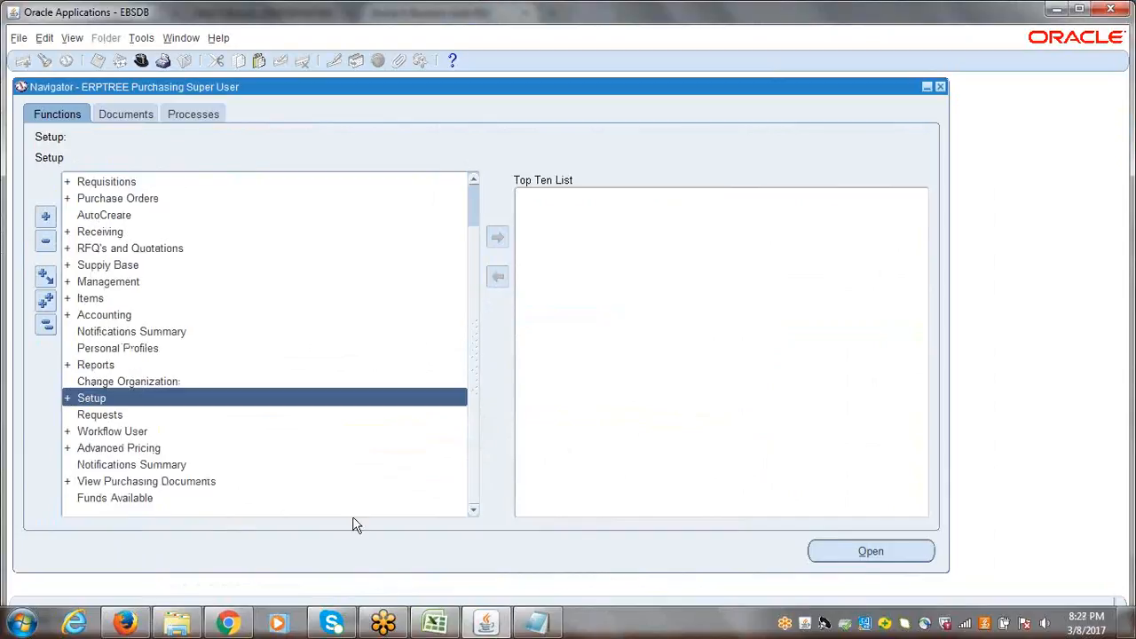
{"action": "key", "text": "Return"}
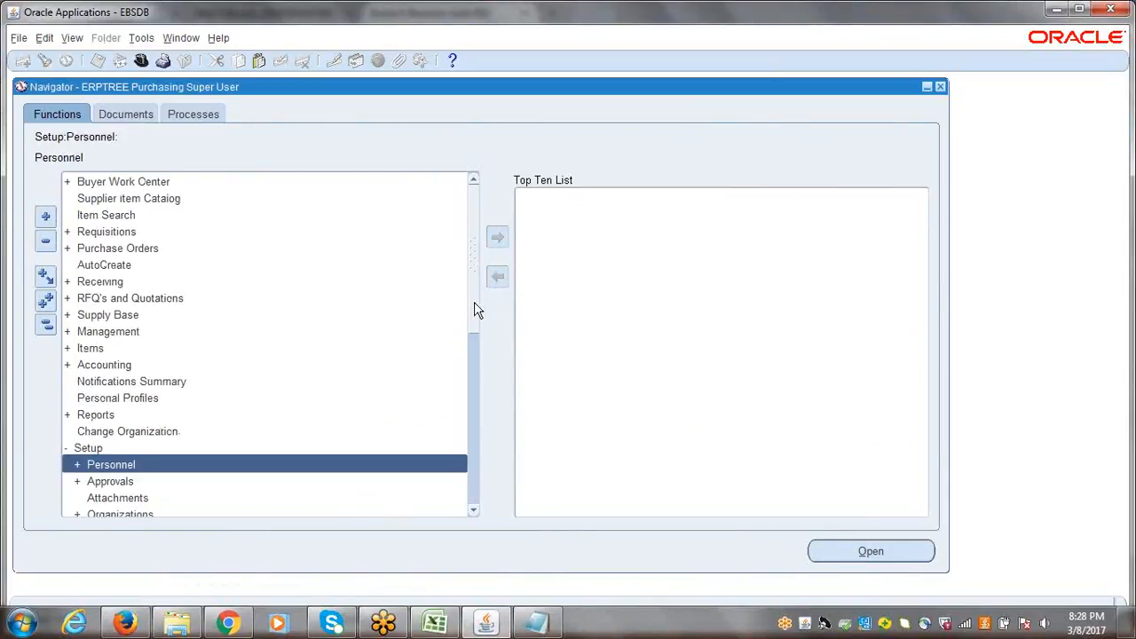
{"action": "left_click_drag", "start_coordinate": [477, 309], "coordinate": [480, 379]}
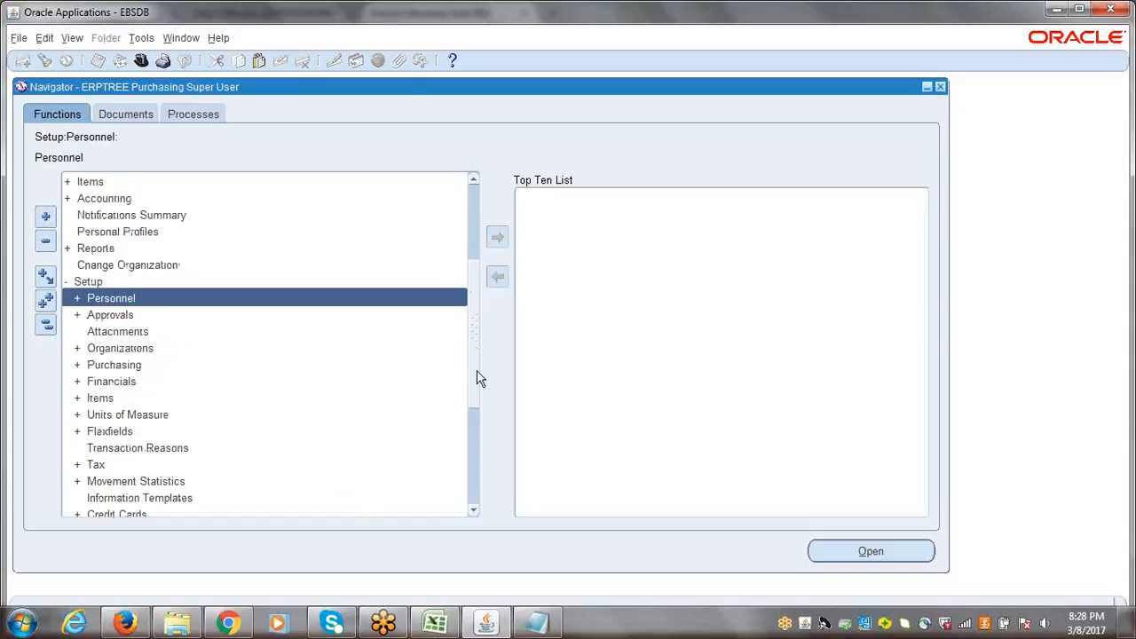
{"action": "key", "text": "Return"}
{"action": "left_click_drag", "start_coordinate": [472, 296], "coordinate": [479, 381]}
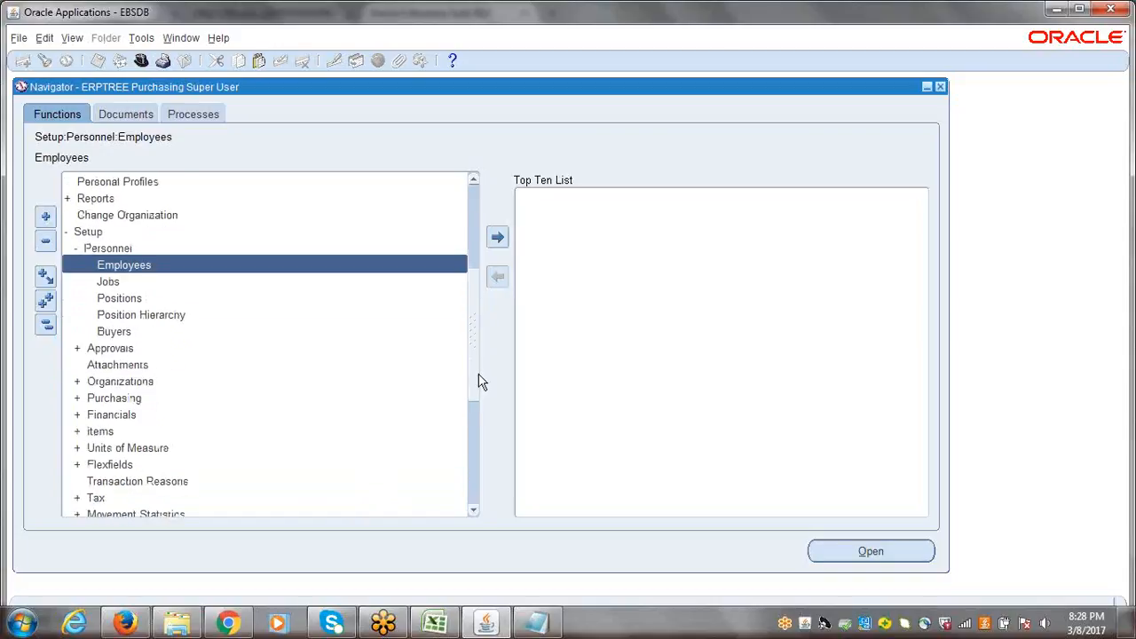
{"action": "left_click", "coordinate": [112, 348]}
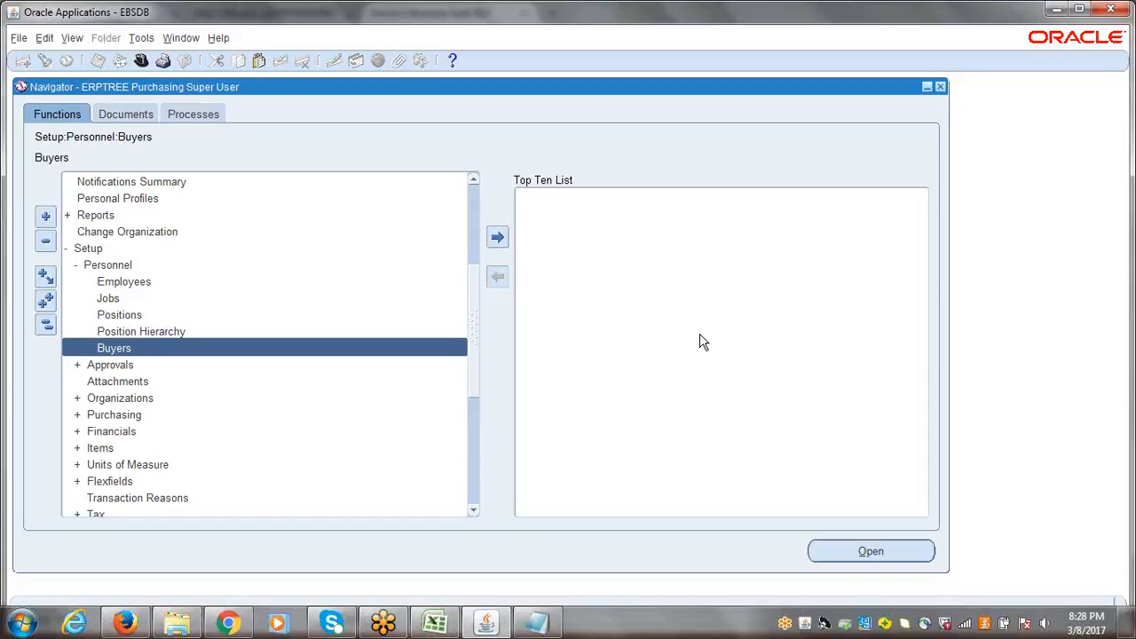
Open the Buyers page and add a blank row to the buyers table
{"action": "key", "text": "Return"}
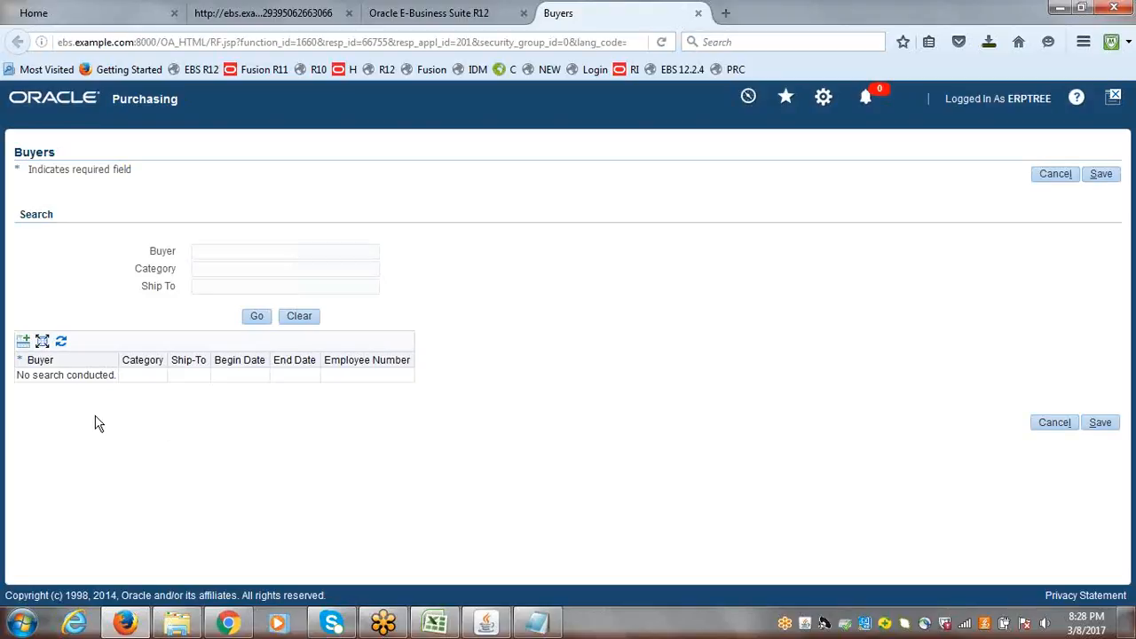
{"action": "left_click", "coordinate": [24, 343]}
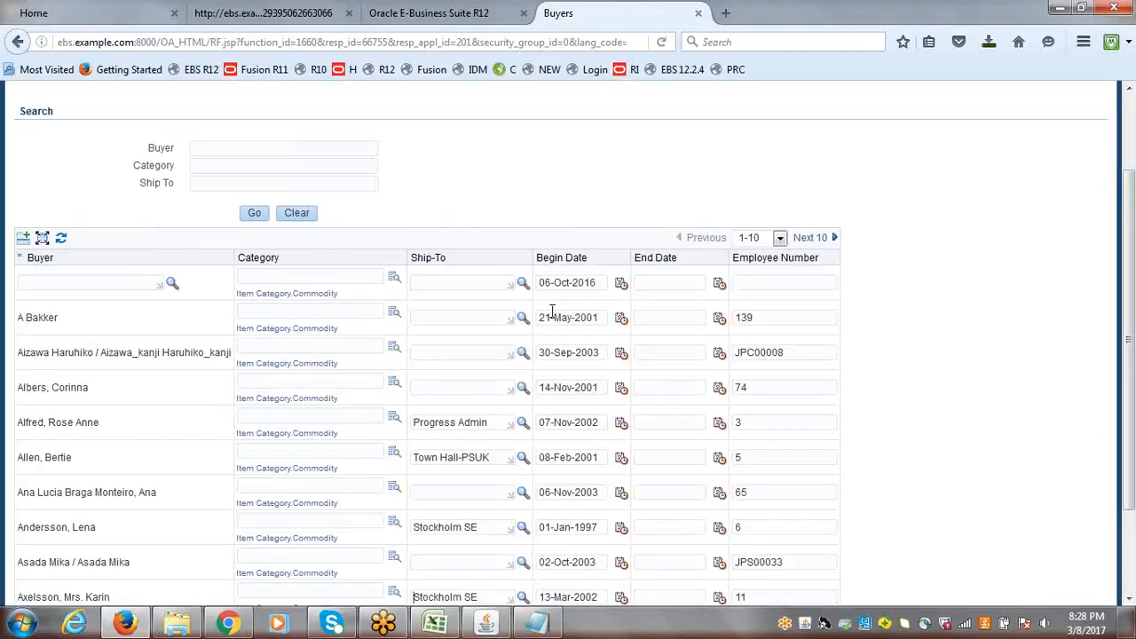
{"action": "mouse_move", "coordinate": [1134, 278]}
{"action": "left_mouse_down"}
{"action": "mouse_move", "coordinate": [1133, 240]}
{"action": "mouse_move", "coordinate": [1134, 391]}
{"action": "mouse_move", "coordinate": [1133, 192]}
{"action": "mouse_move", "coordinate": [1134, 288]}
{"action": "left_mouse_up"}
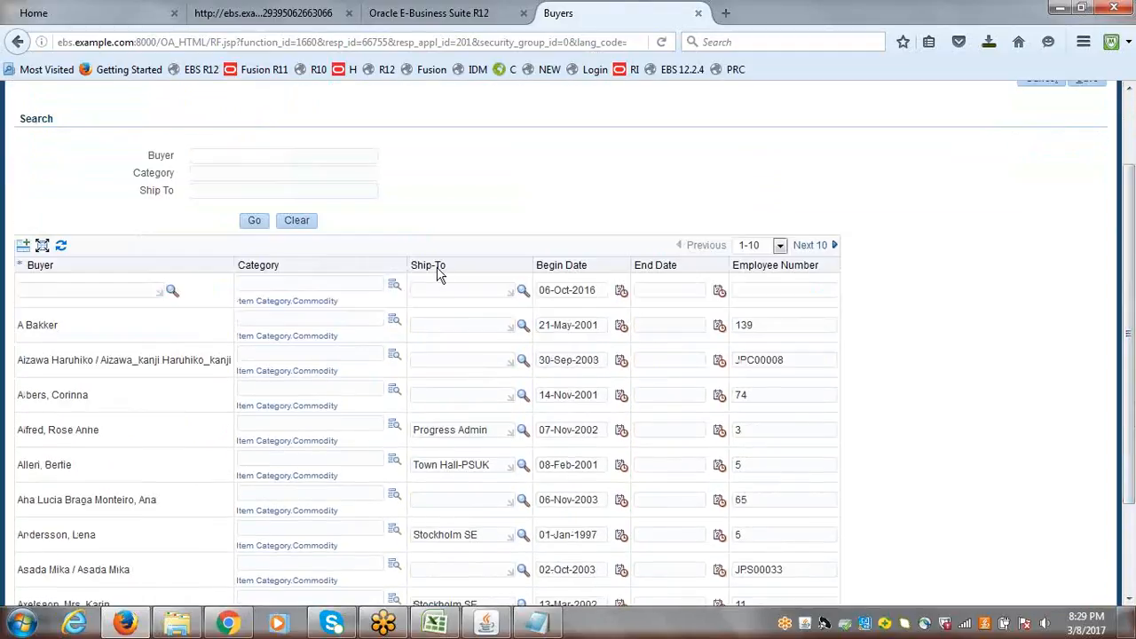
{"action": "left_click", "coordinate": [76, 280]}
{"action": "scroll", "coordinate": [1127, 355], "scroll_direction": "down", "scroll_amount": 3}
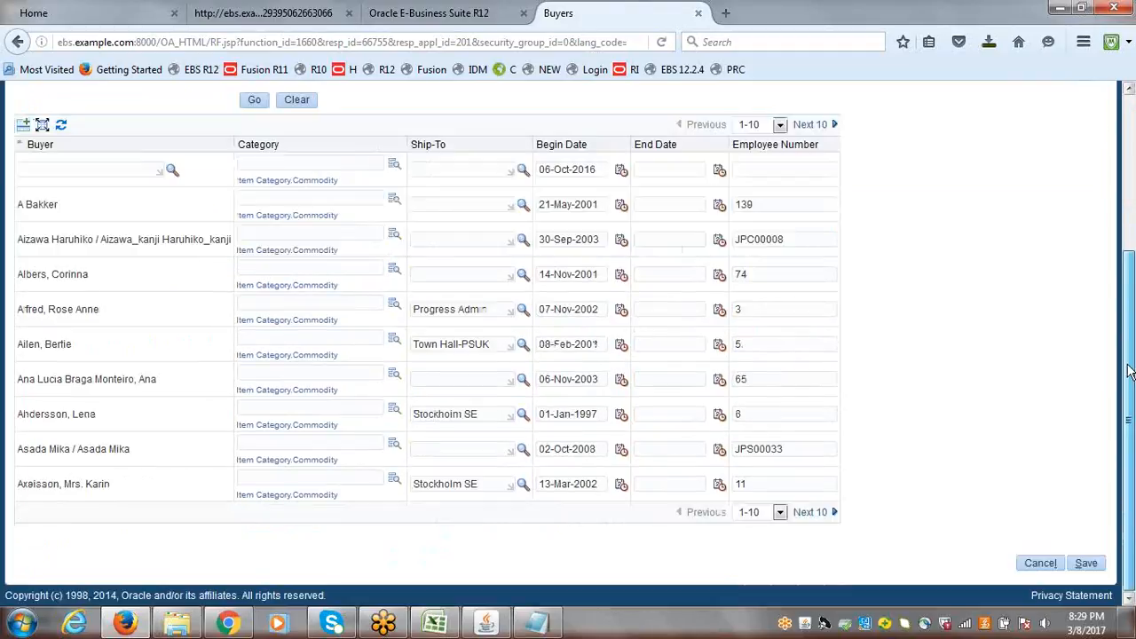
{"action": "scroll", "coordinate": [1124, 311], "scroll_direction": "up", "scroll_amount": 2}
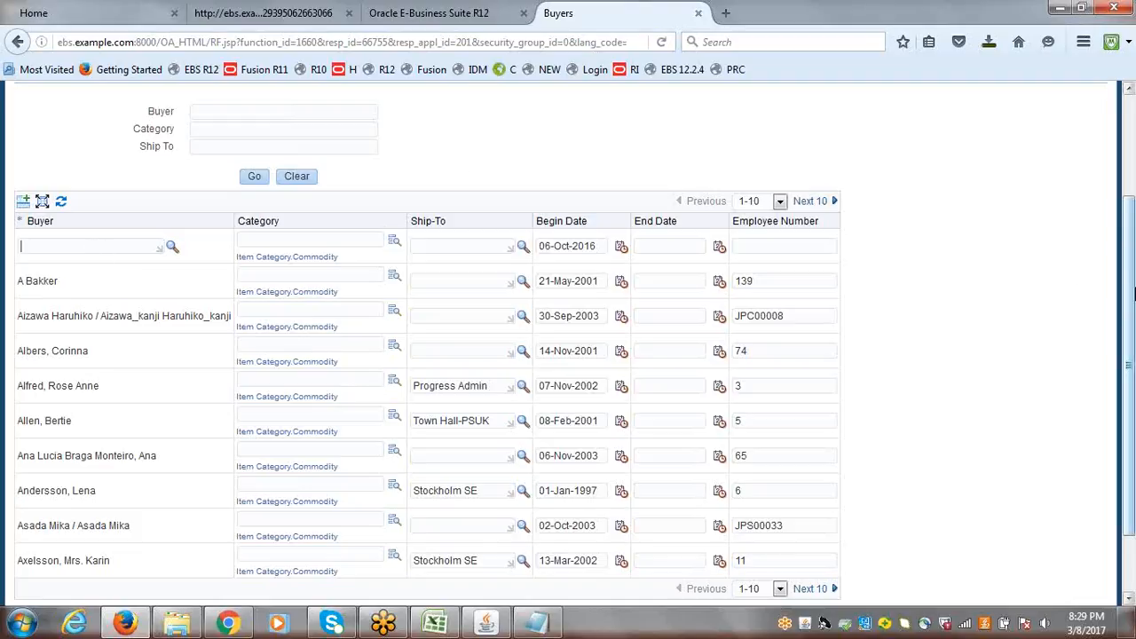
{"action": "mouse_move", "coordinate": [1133, 315]}
{"action": "left_mouse_down"}
{"action": "mouse_move", "coordinate": [1133, 195]}
{"action": "mouse_move", "coordinate": [1133, 302]}
{"action": "left_mouse_up"}
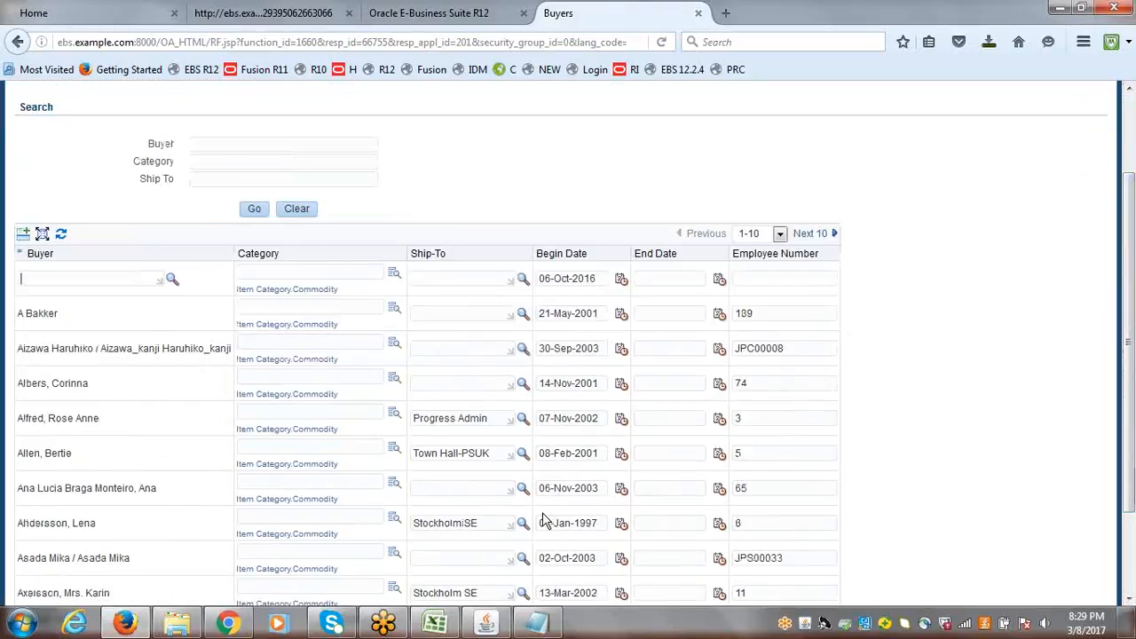
{"action": "left_click", "coordinate": [435, 624]}
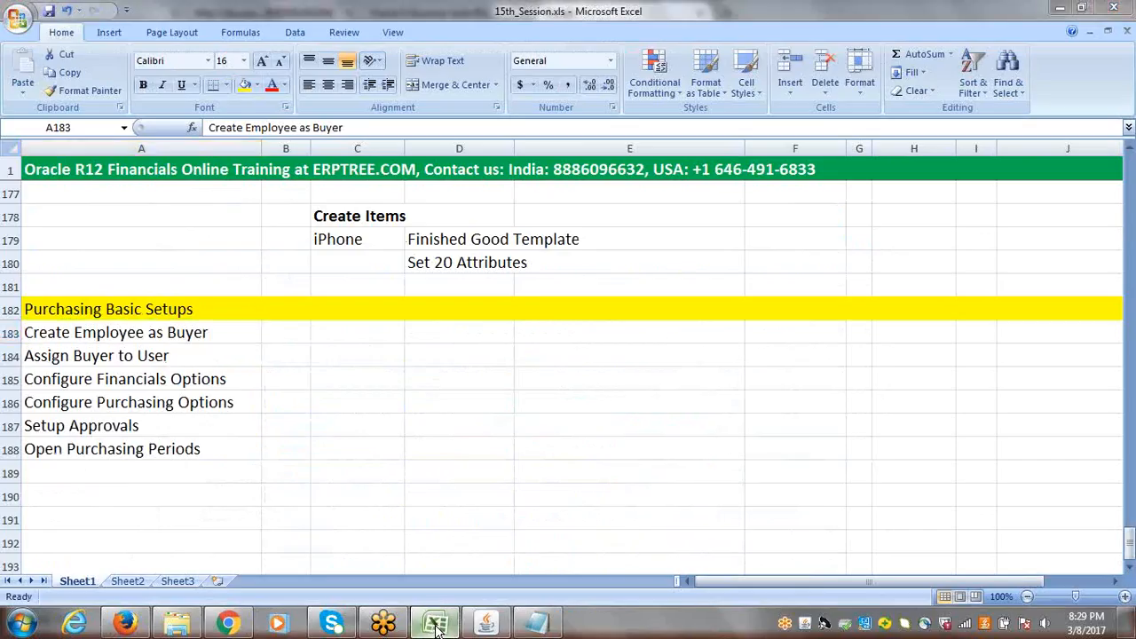
{"action": "left_click", "coordinate": [435, 624]}
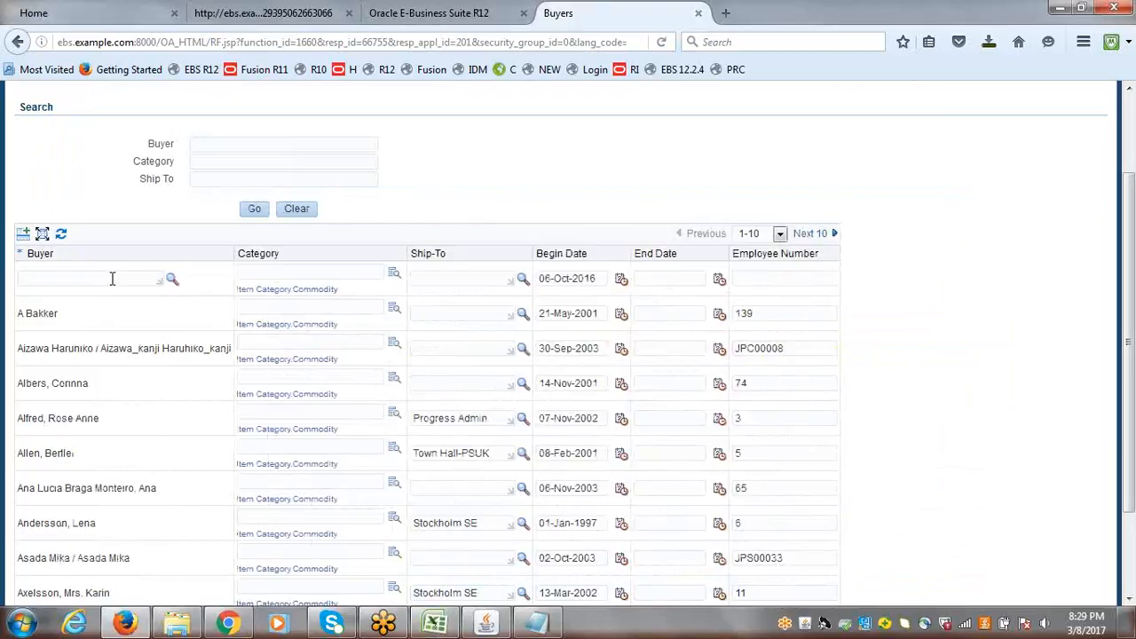
Look up the employee by first name, pick the match from ERPTREE India Business Group for the new buyer row, and save it
{"action": "type", "text": "%%"}
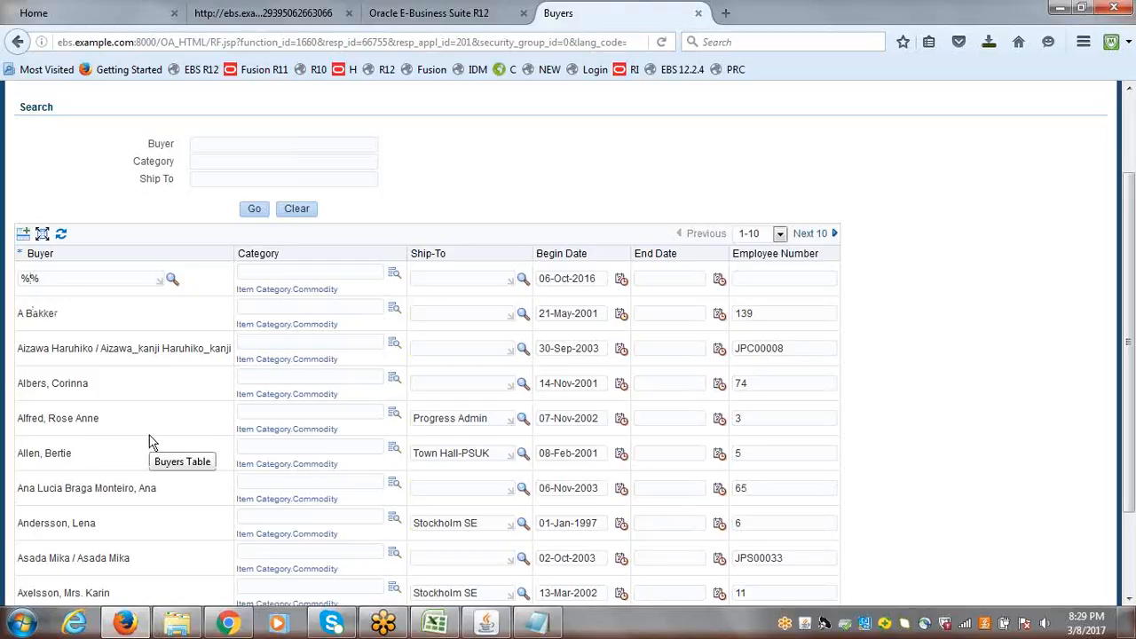
{"action": "type", "text": "Rame"}
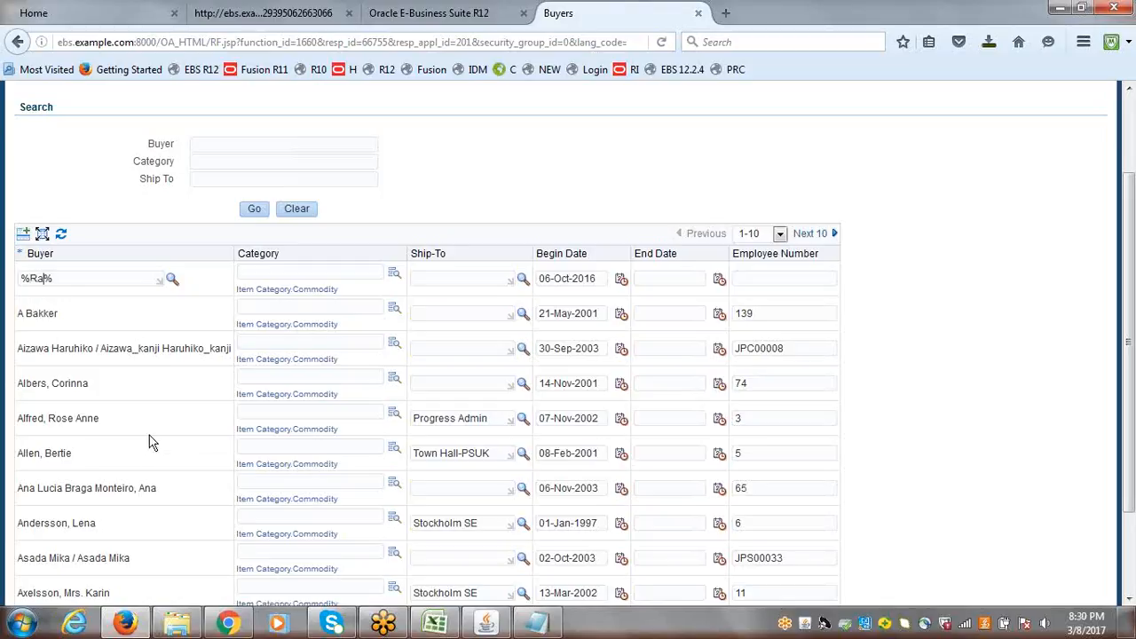
{"action": "type", "text": "sh"}
{"action": "key", "text": "Tab"}
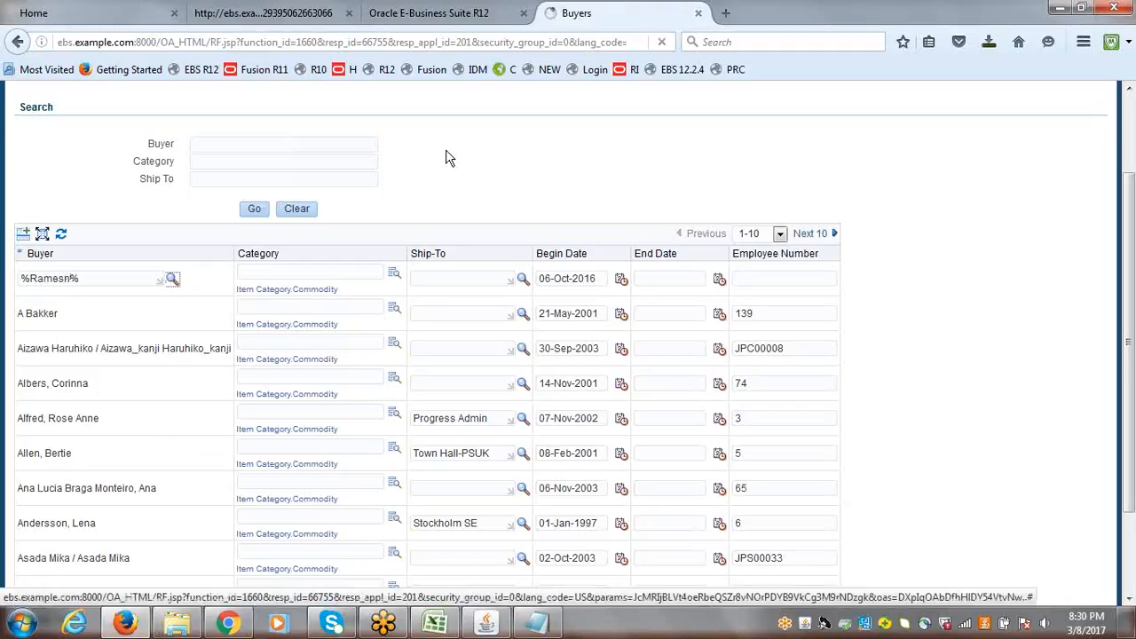
{"action": "left_click", "coordinate": [172, 282]}
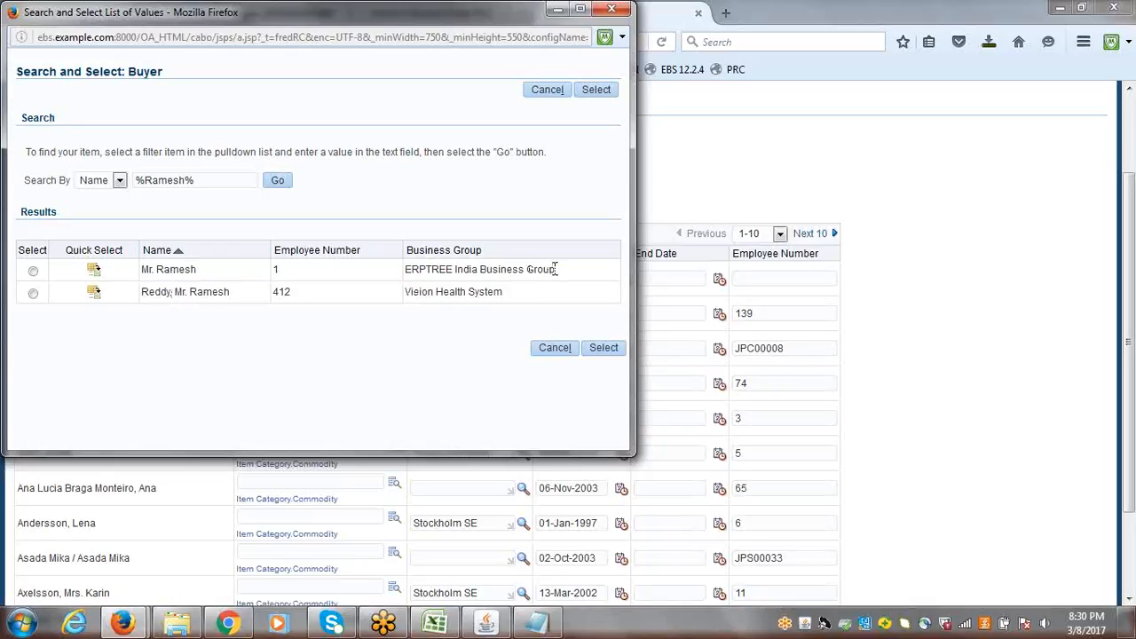
{"action": "left_click_drag", "start_coordinate": [556, 269], "coordinate": [407, 280]}
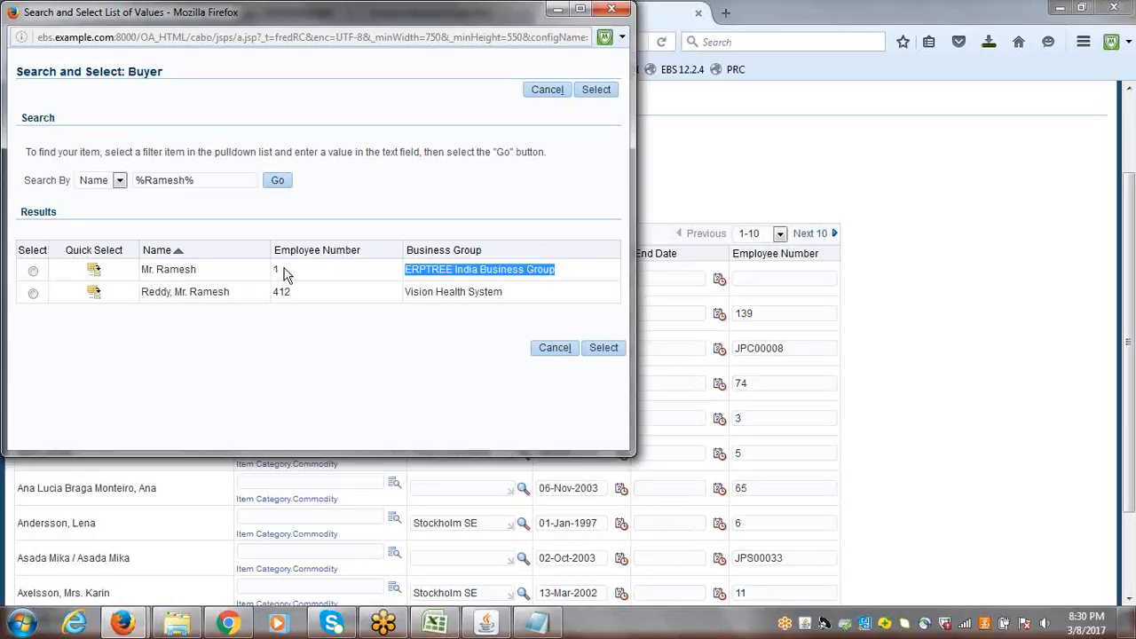
{"action": "left_click", "coordinate": [95, 273]}
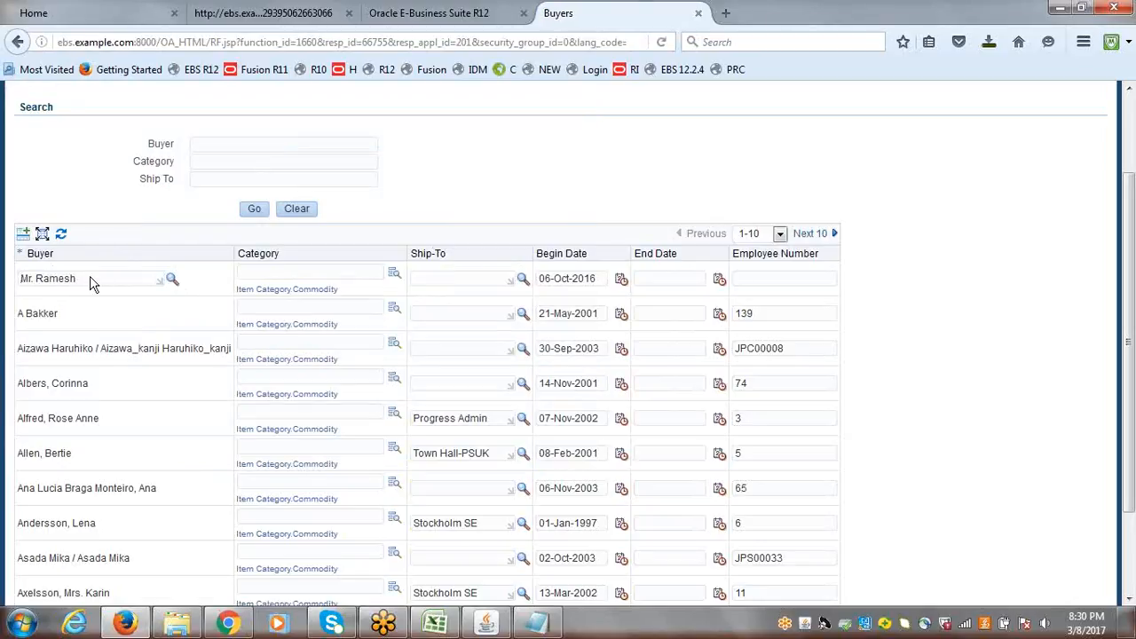
{"action": "left_click_drag", "start_coordinate": [1130, 274], "coordinate": [1130, 186]}
{"action": "left_click", "coordinate": [1089, 175]}
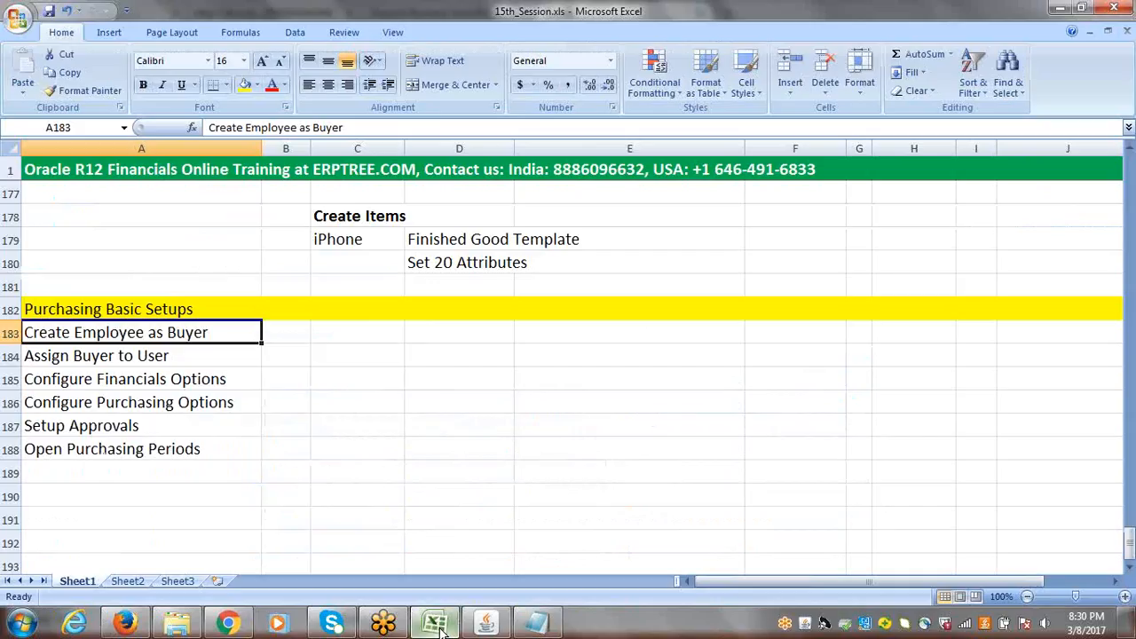
Switch to the Excel training workbook and select the Assign Buyer to User item in cell A184
{"action": "left_click", "coordinate": [436, 625]}
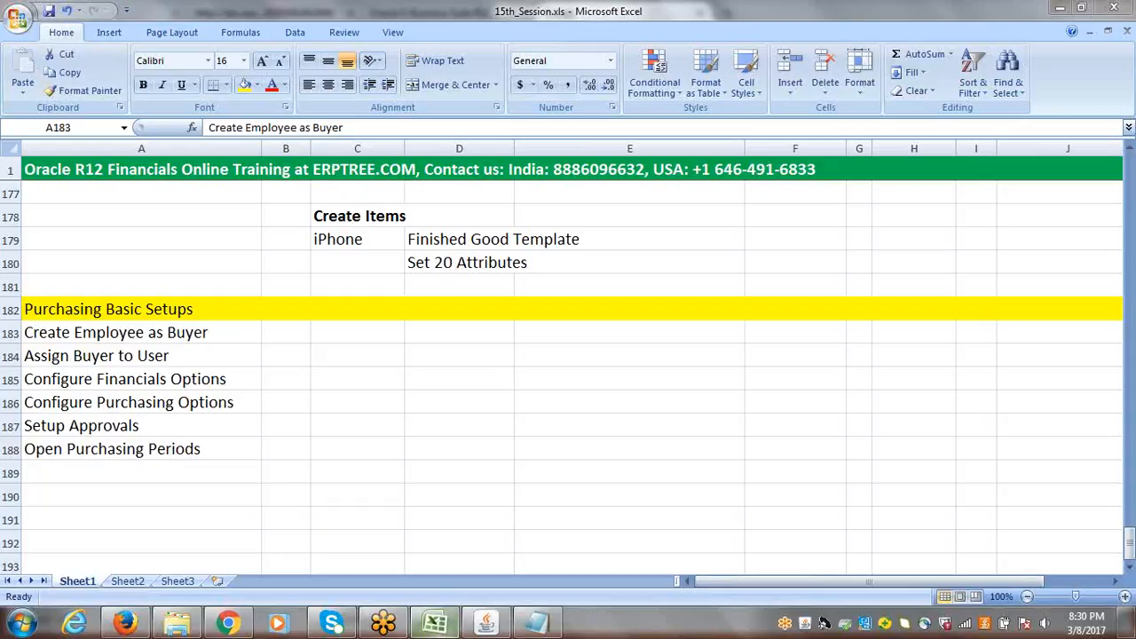
{"action": "left_click", "coordinate": [444, 628]}
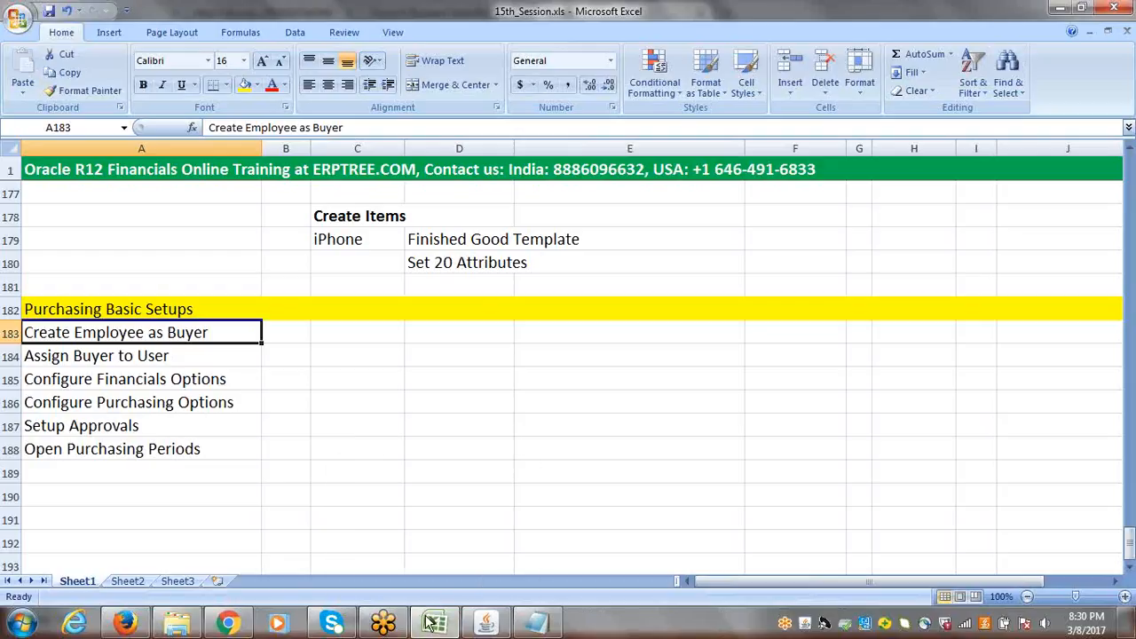
{"action": "left_click", "coordinate": [111, 357]}
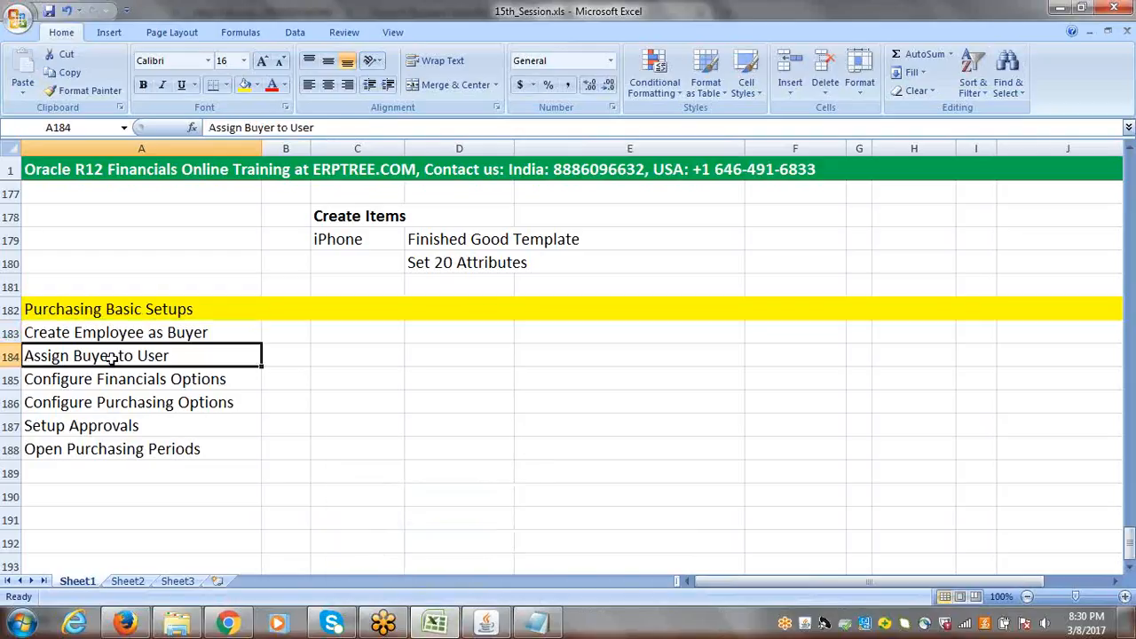
Switch to Oracle Applications and change the responsibility to System Administrator
{"action": "left_click", "coordinate": [486, 624]}
{"action": "left_click", "coordinate": [47, 327]}
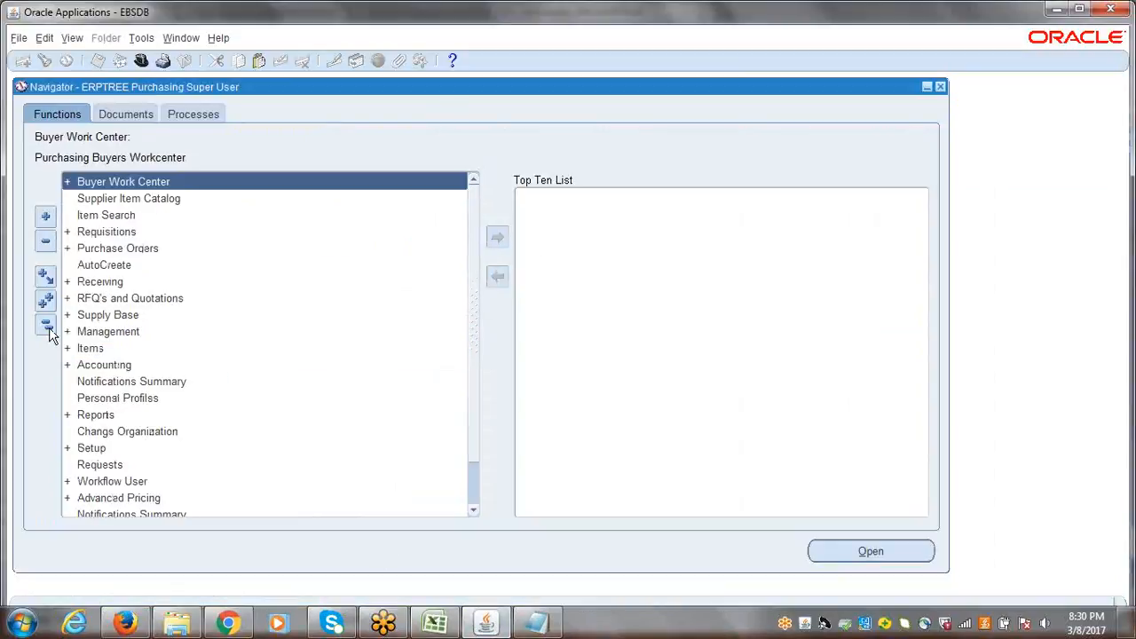
{"action": "left_click", "coordinate": [141, 62]}
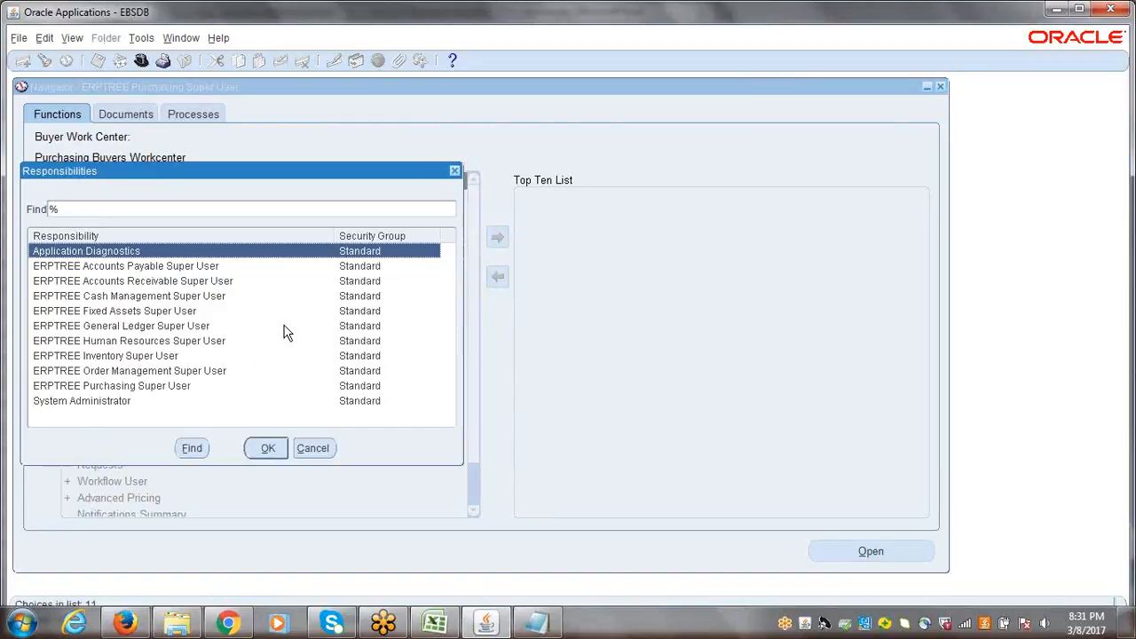
{"action": "left_click", "coordinate": [117, 402]}
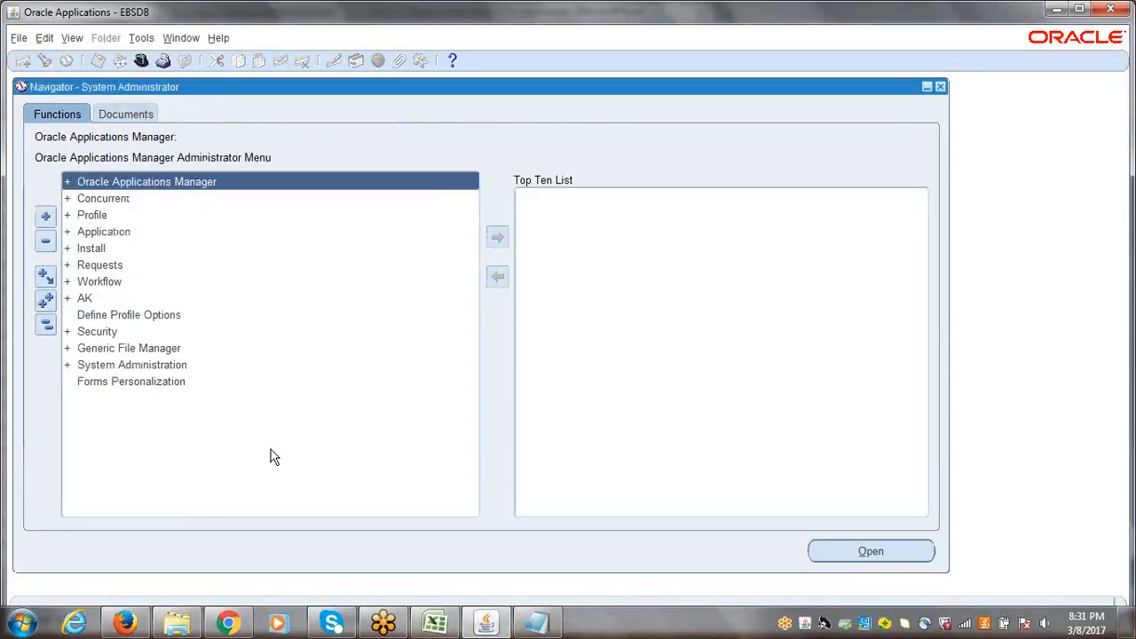
Open the Define function for users in the Security branch of the Navigator
{"action": "left_click", "coordinate": [42, 330]}
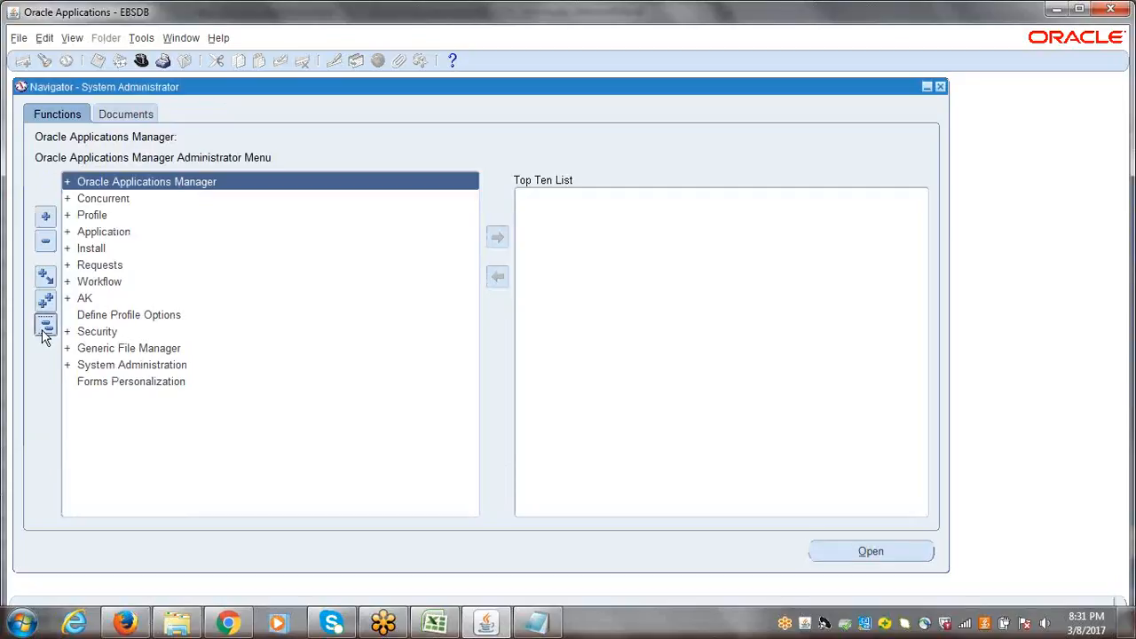
{"action": "double_click", "coordinate": [99, 332]}
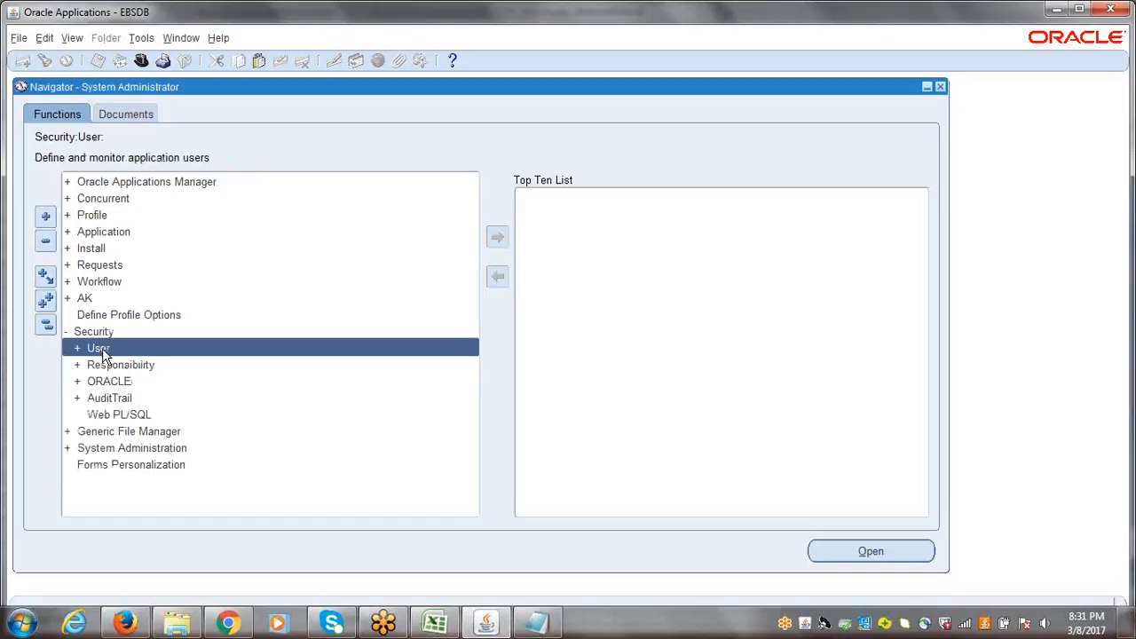
{"action": "double_click", "coordinate": [102, 348]}
{"action": "double_click", "coordinate": [127, 365]}
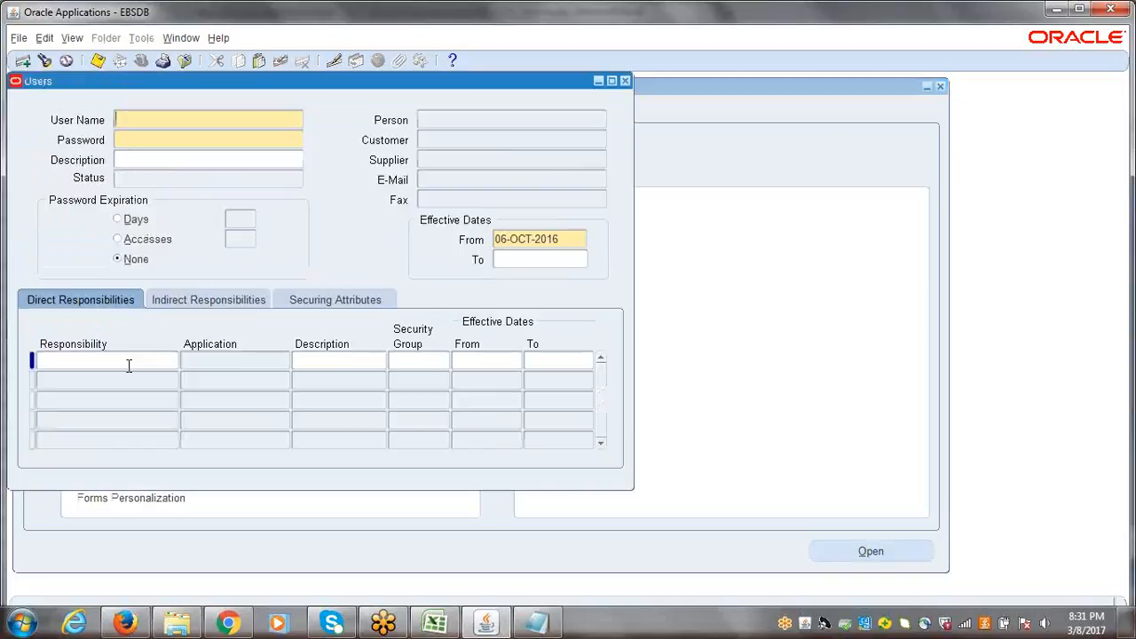
Find the ERPTREE user and load its record in the Users form
{"action": "left_click", "coordinate": [44, 60]}
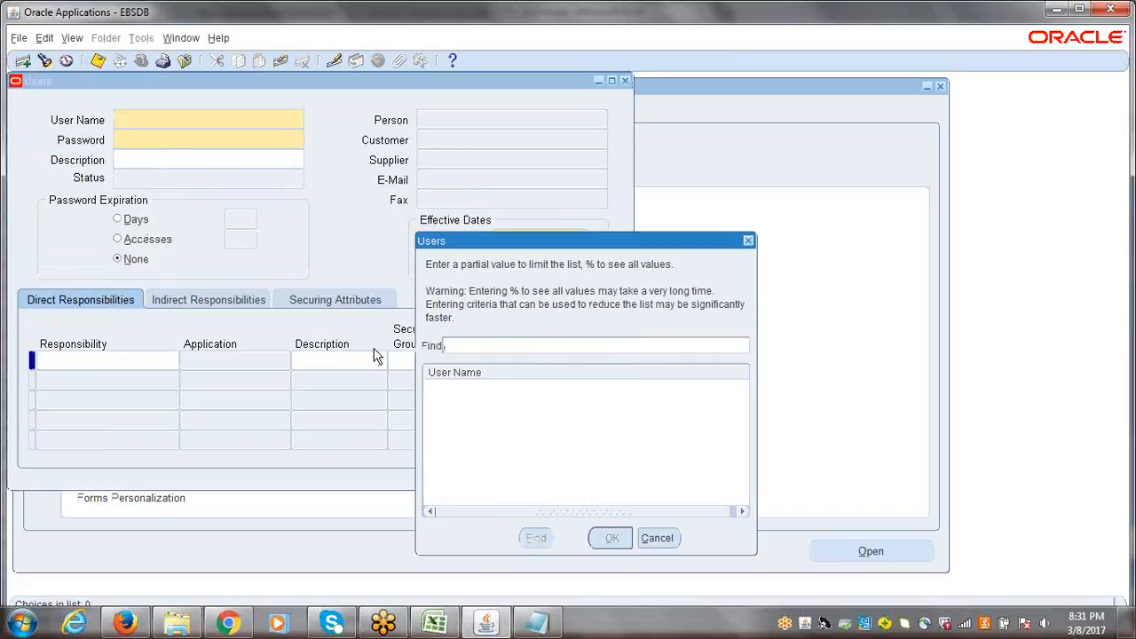
{"action": "type", "text": "erptree"}
{"action": "left_click", "coordinate": [536, 538]}
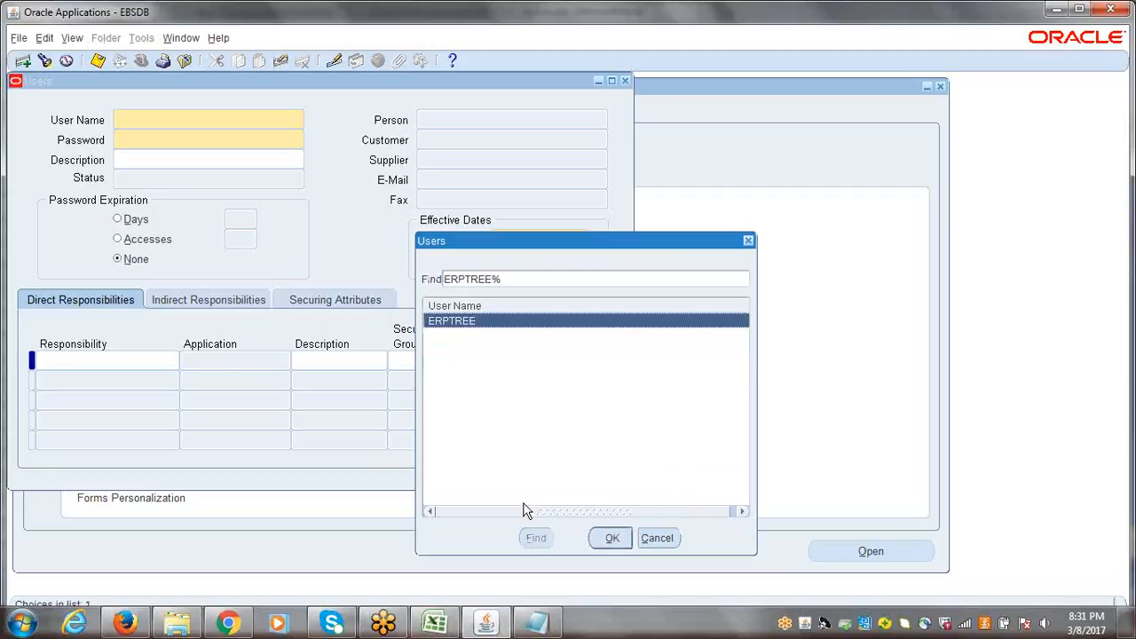
{"action": "left_click", "coordinate": [612, 538]}
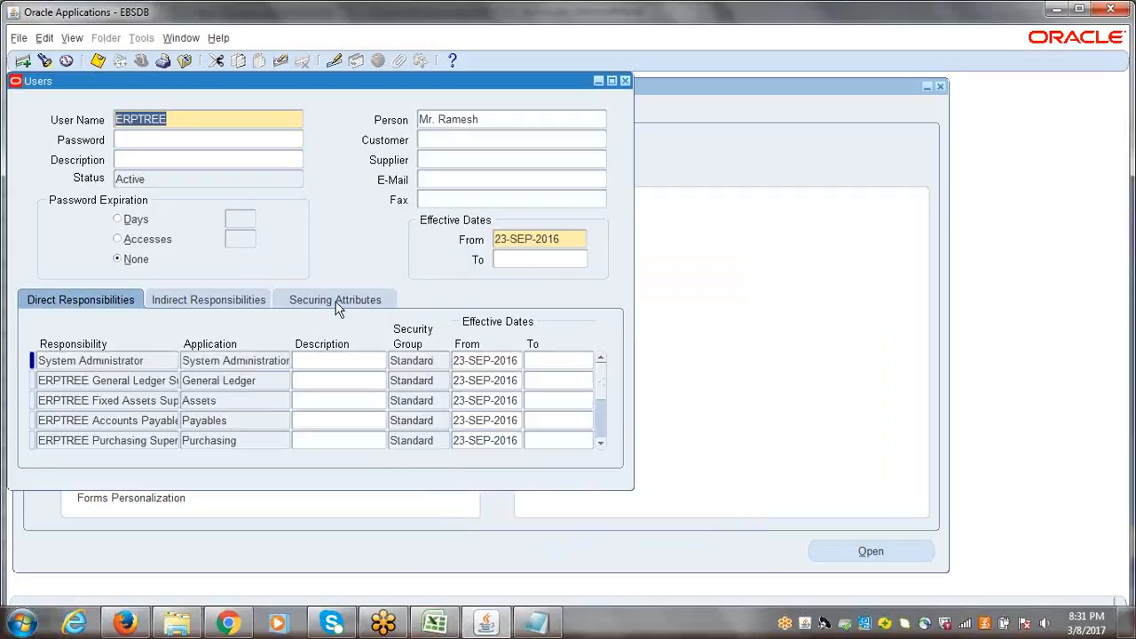
Check the employee assigned in the user's Person field, save the record and close the Users form
{"action": "left_click", "coordinate": [481, 121]}
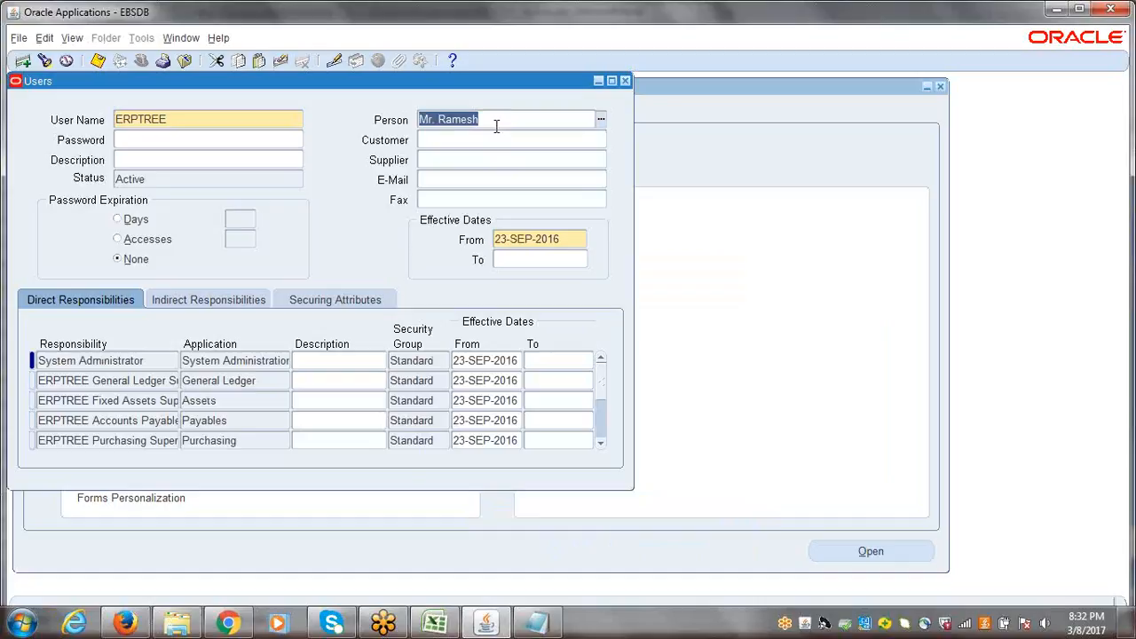
{"action": "key", "text": "ctrl+s"}
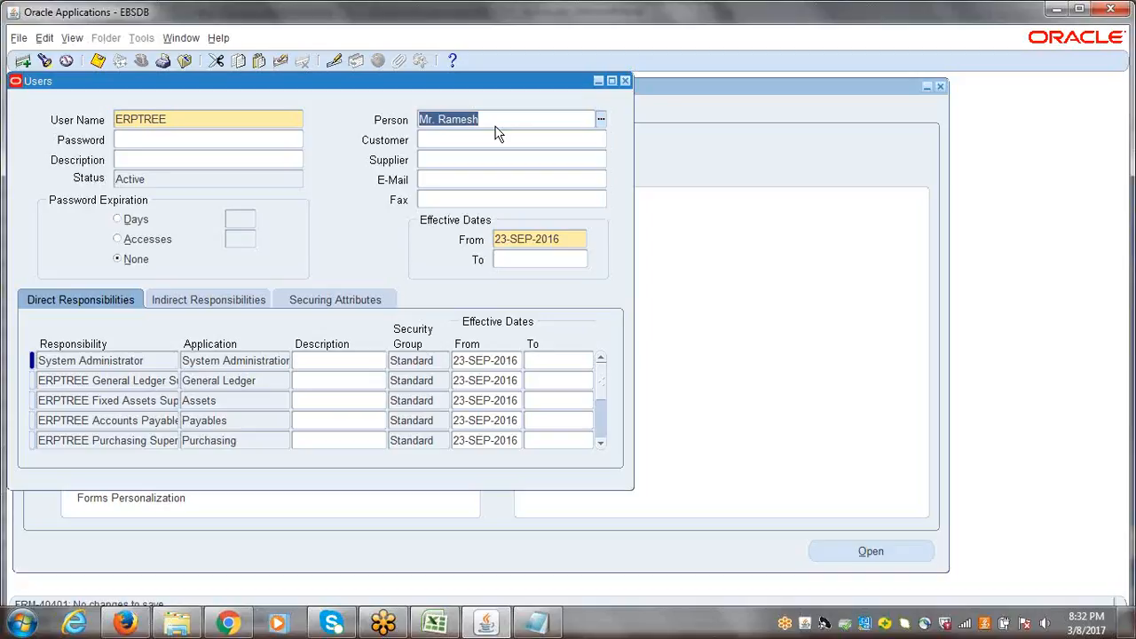
{"action": "left_click", "coordinate": [625, 80]}
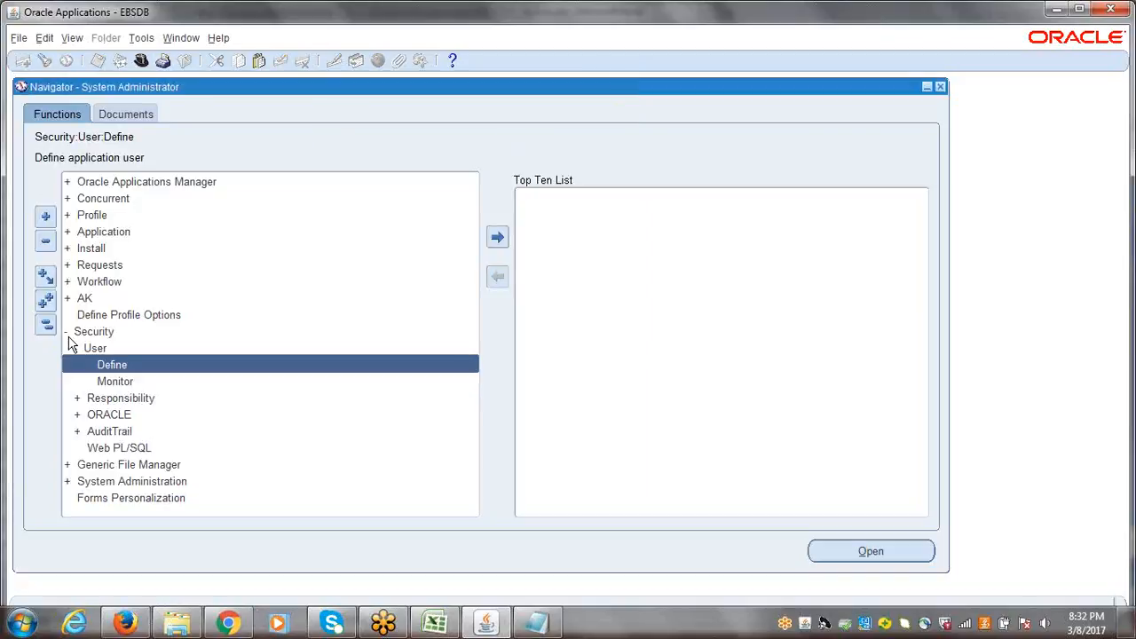
{"action": "left_click", "coordinate": [47, 327]}
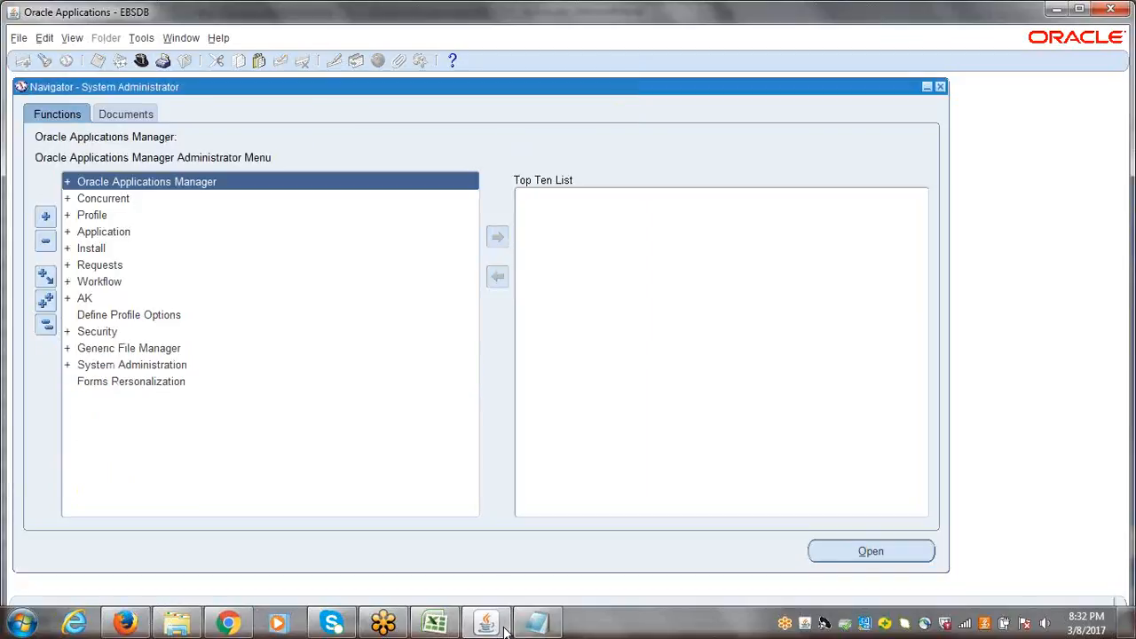
Switch to the Excel workbook and enter "DONE" in cell B183 beside Create Employee as Buyer
{"action": "left_click", "coordinate": [451, 630]}
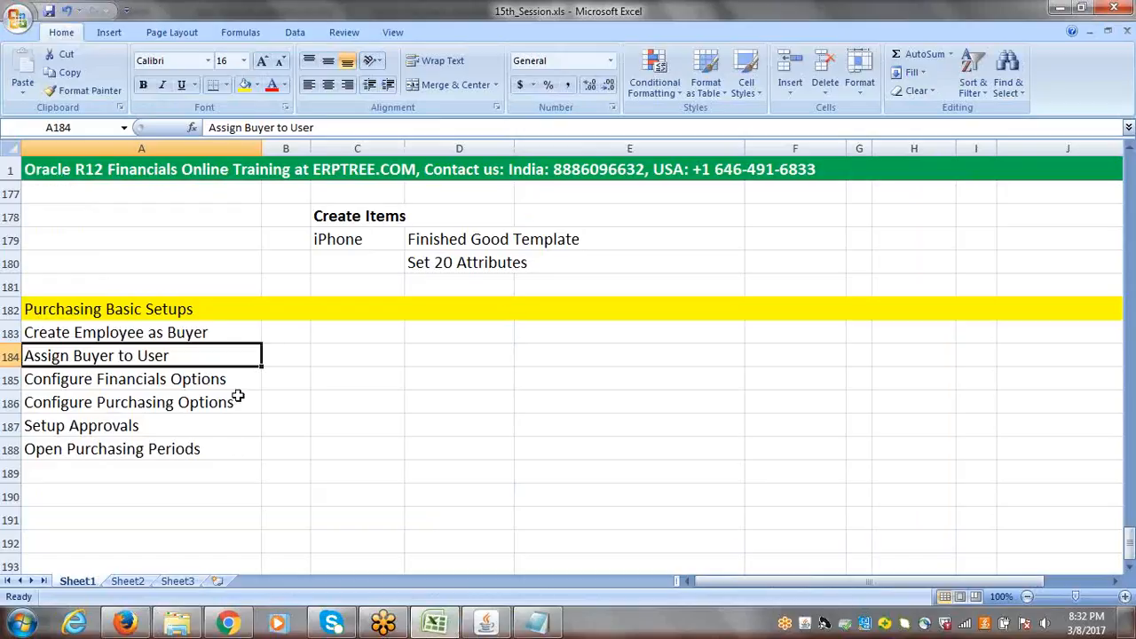
{"action": "key", "text": "Up"}
{"action": "key", "text": "Right"}
{"action": "type", "text": "d"}
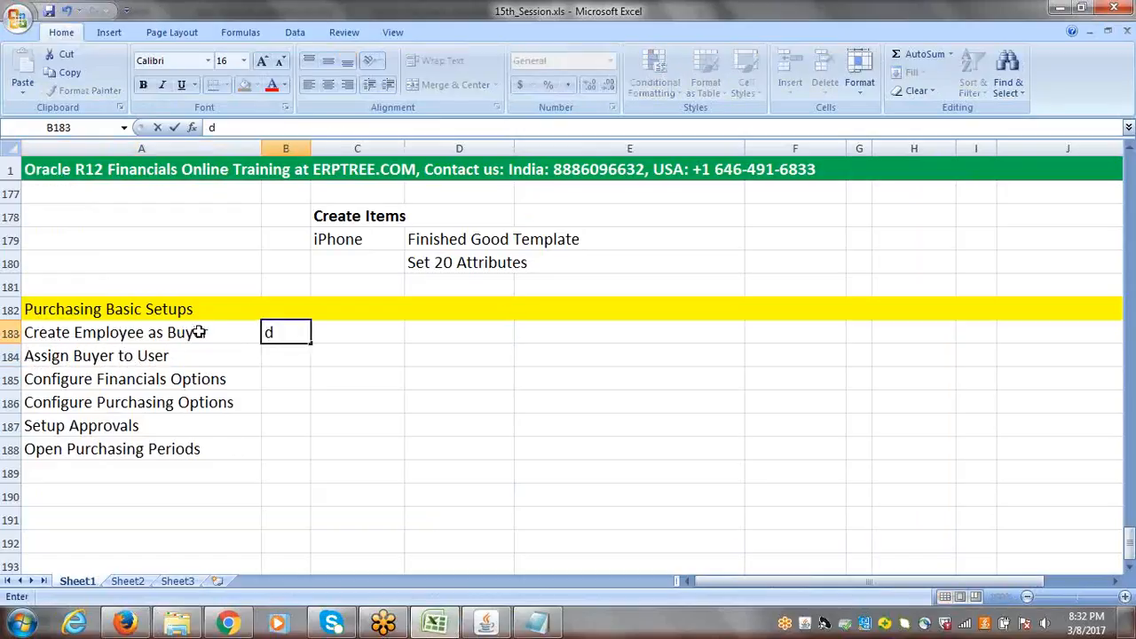
{"action": "key", "text": "BackSpace"}
{"action": "type", "text": "DONE"}
{"action": "key", "text": "Return"}
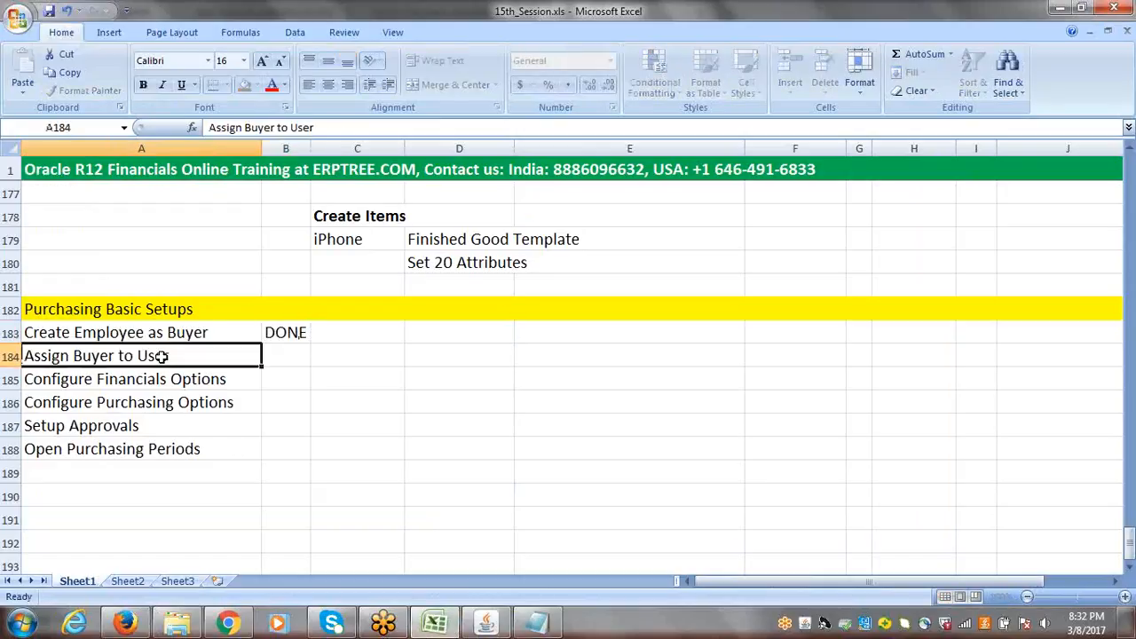
Enter "DONE" in cell B184 beside Assign Buyer to User
{"action": "key", "text": "Right"}
{"action": "type", "text": "DONE"}
{"action": "key", "text": "Tab"}
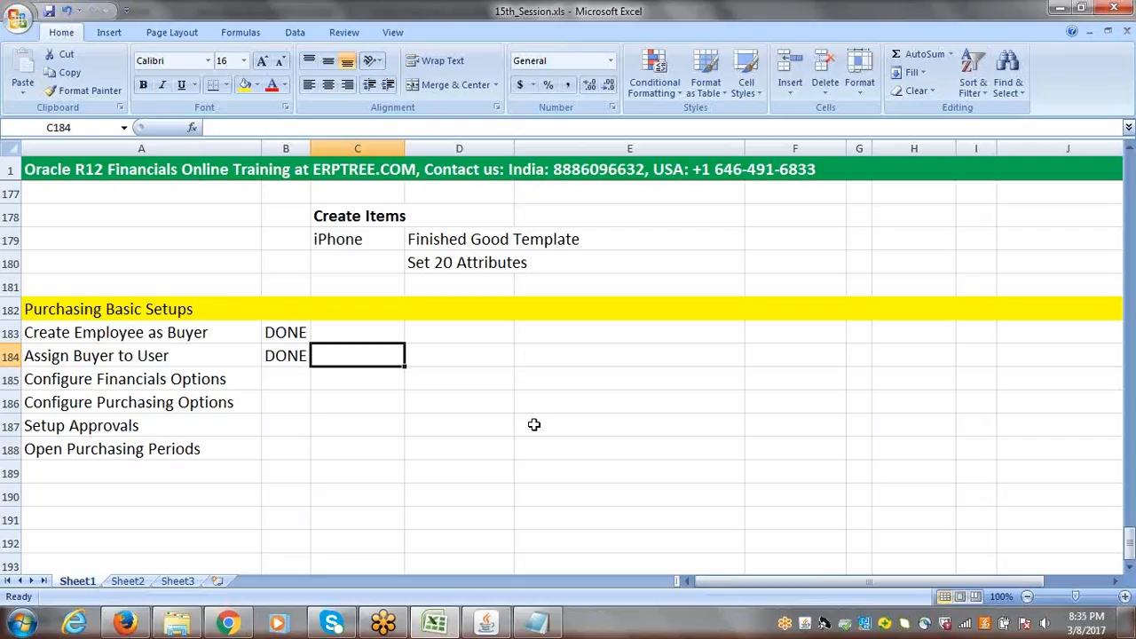
Examine which modules use Financials Options in the workbook's Options list, and return to the Configure Financials Options task in A185
{"action": "left_click", "coordinate": [220, 382]}
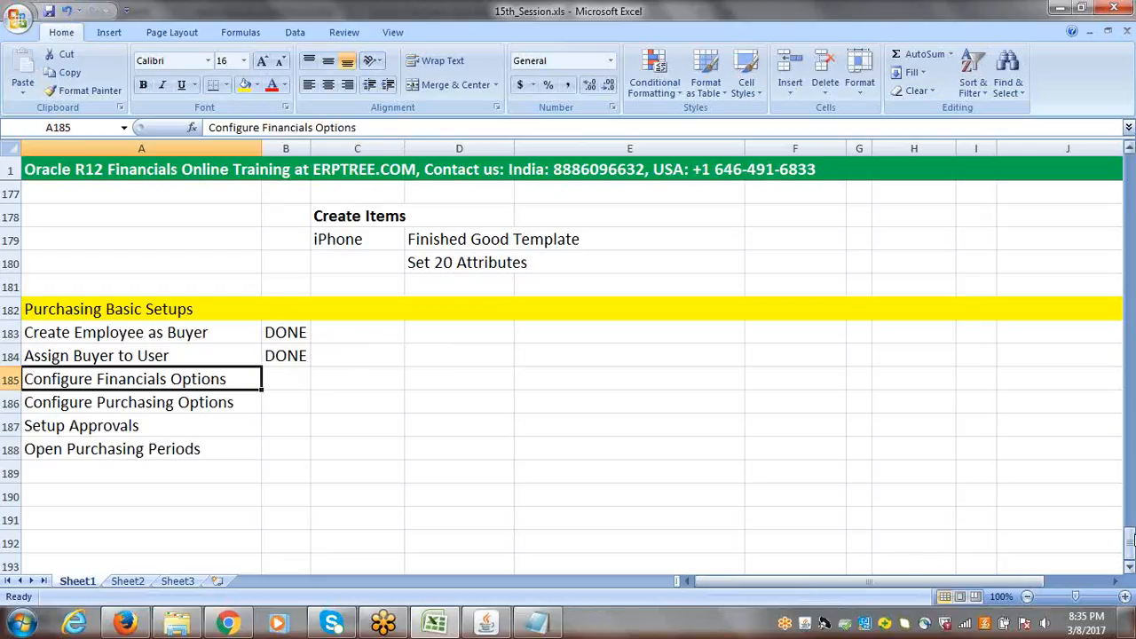
{"action": "left_click_drag", "start_coordinate": [1131, 543], "coordinate": [1132, 515]}
{"action": "left_click_drag", "start_coordinate": [565, 380], "coordinate": [781, 383]}
{"action": "left_click_drag", "start_coordinate": [658, 374], "coordinate": [644, 382]}
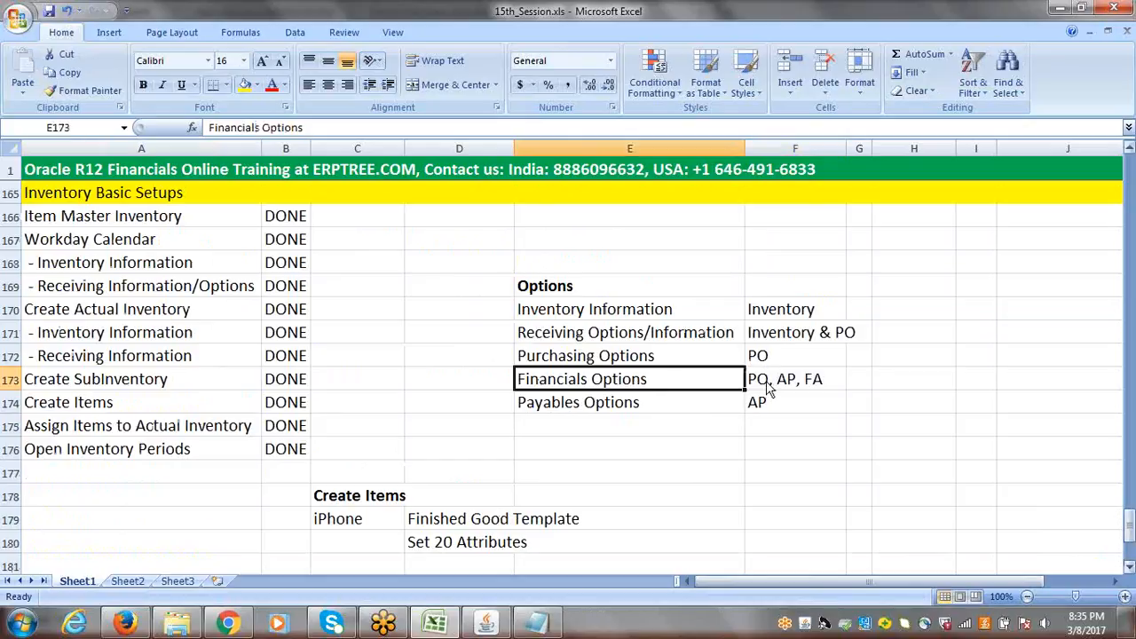
{"action": "left_click_drag", "start_coordinate": [1131, 530], "coordinate": [1131, 536]}
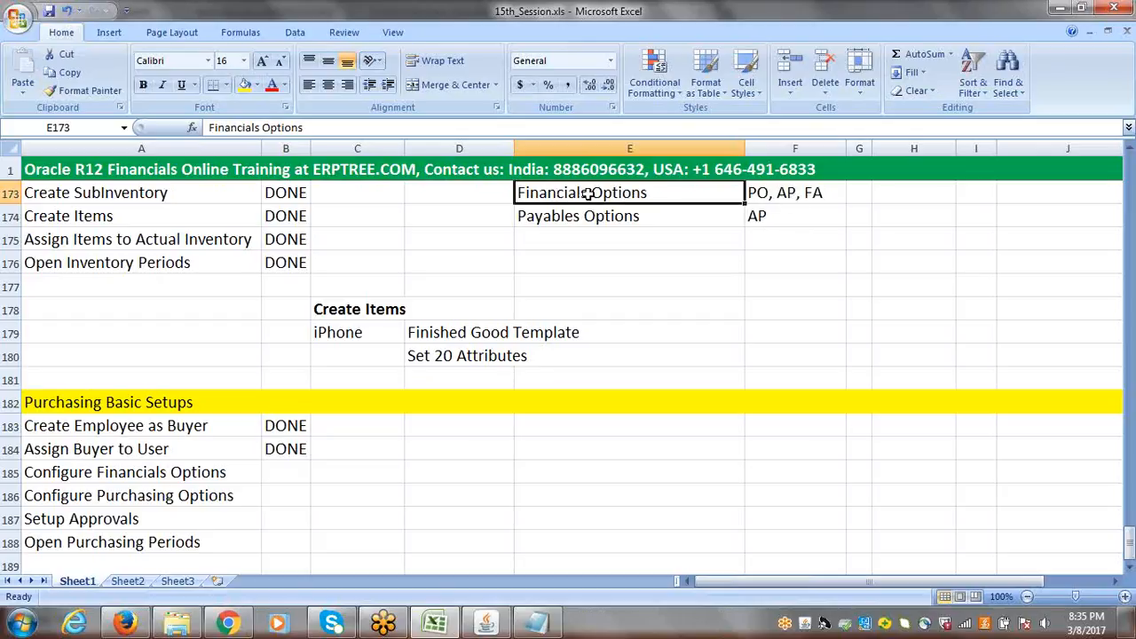
{"action": "left_click", "coordinate": [825, 195]}
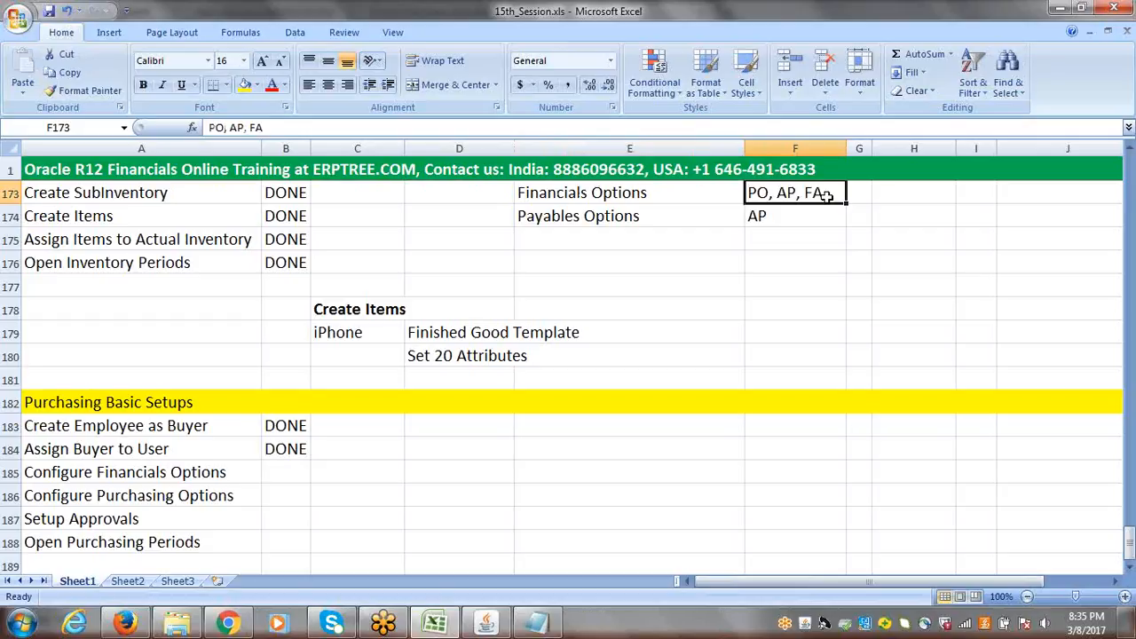
{"action": "left_click", "coordinate": [1131, 570]}
{"action": "left_click", "coordinate": [1130, 570]}
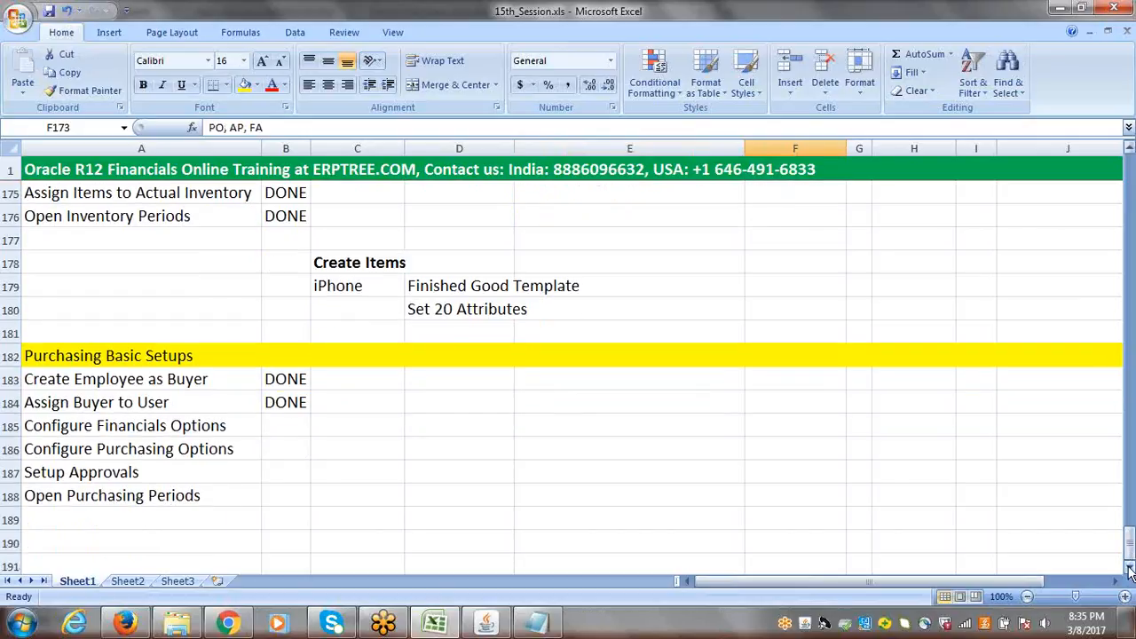
{"action": "left_click", "coordinate": [130, 426]}
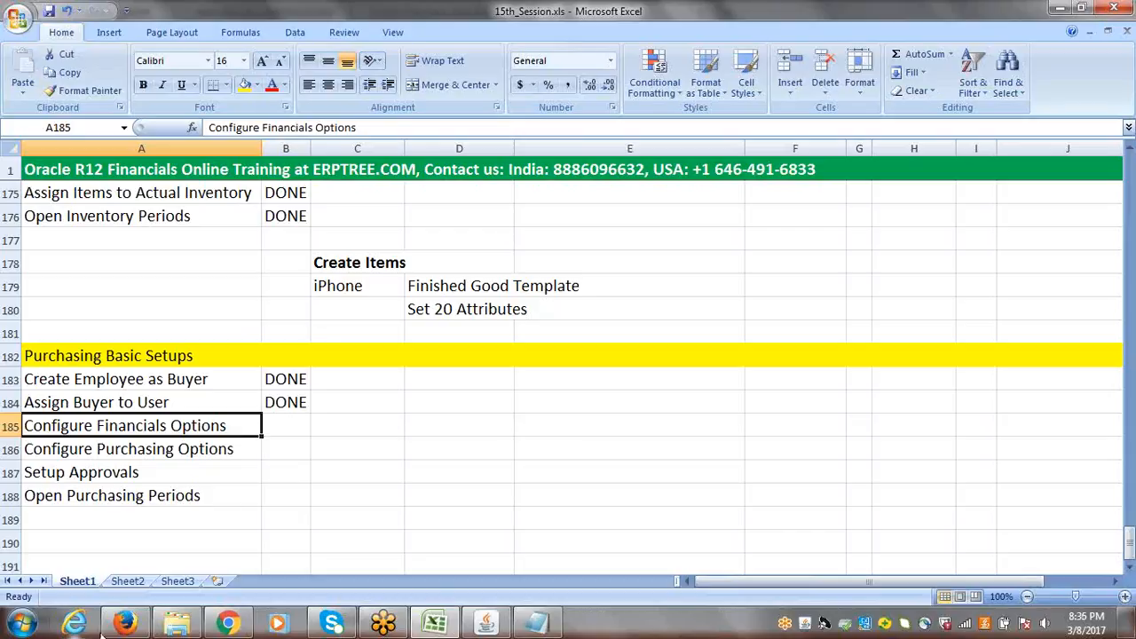
Switch to Oracle Applications and change the responsibility to ERPTREE Purchasing Super User
{"action": "left_click", "coordinate": [487, 624]}
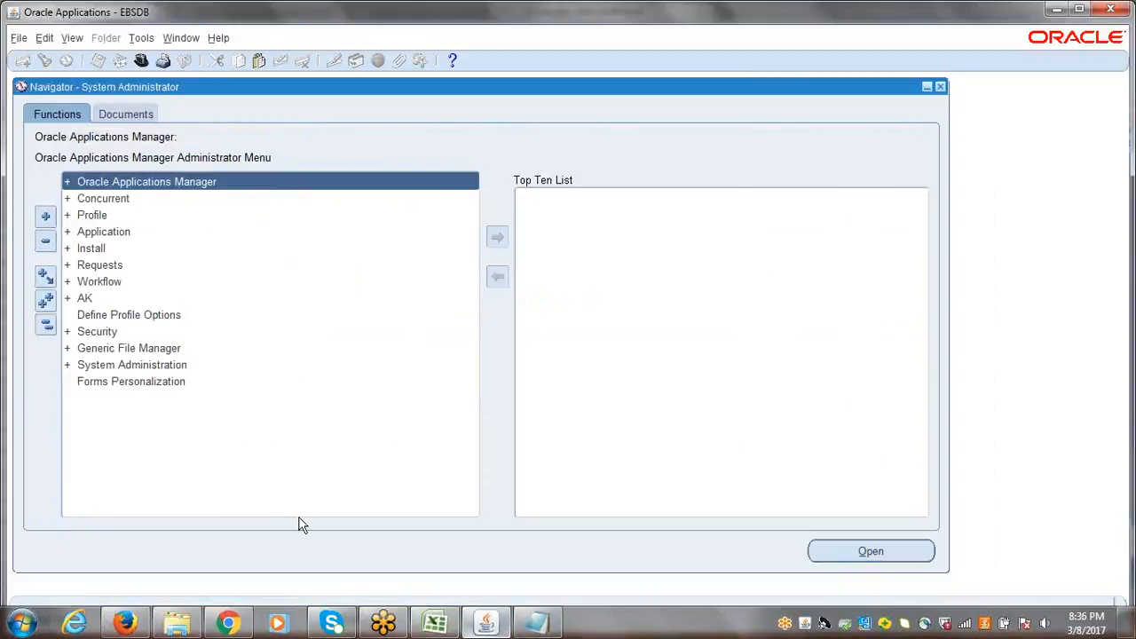
{"action": "left_click", "coordinate": [435, 624]}
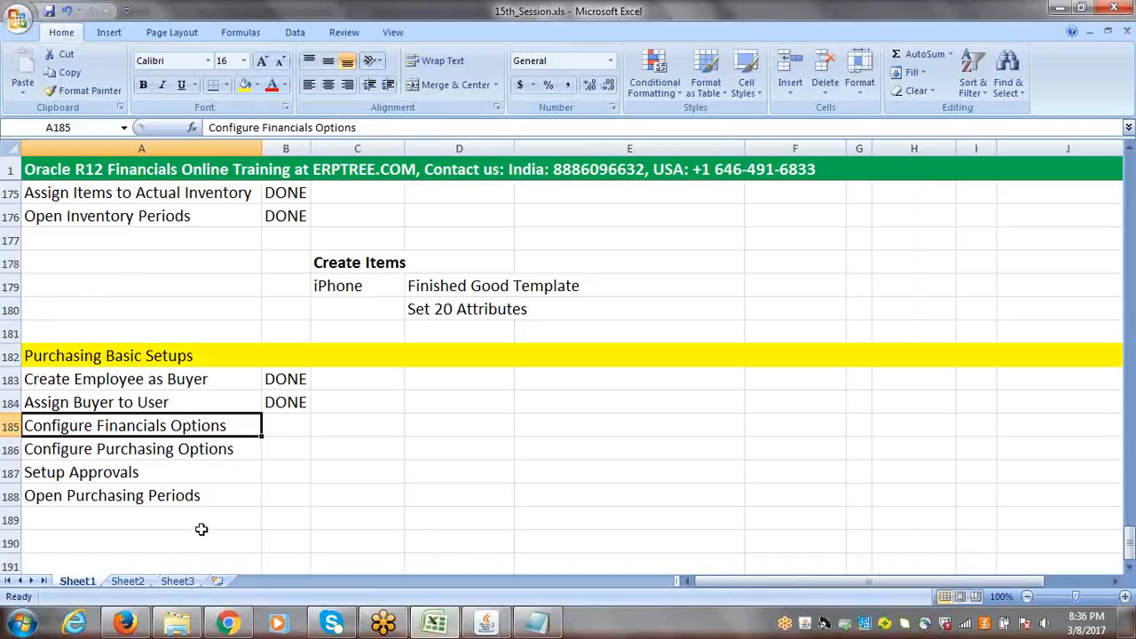
{"action": "left_click", "coordinate": [487, 624]}
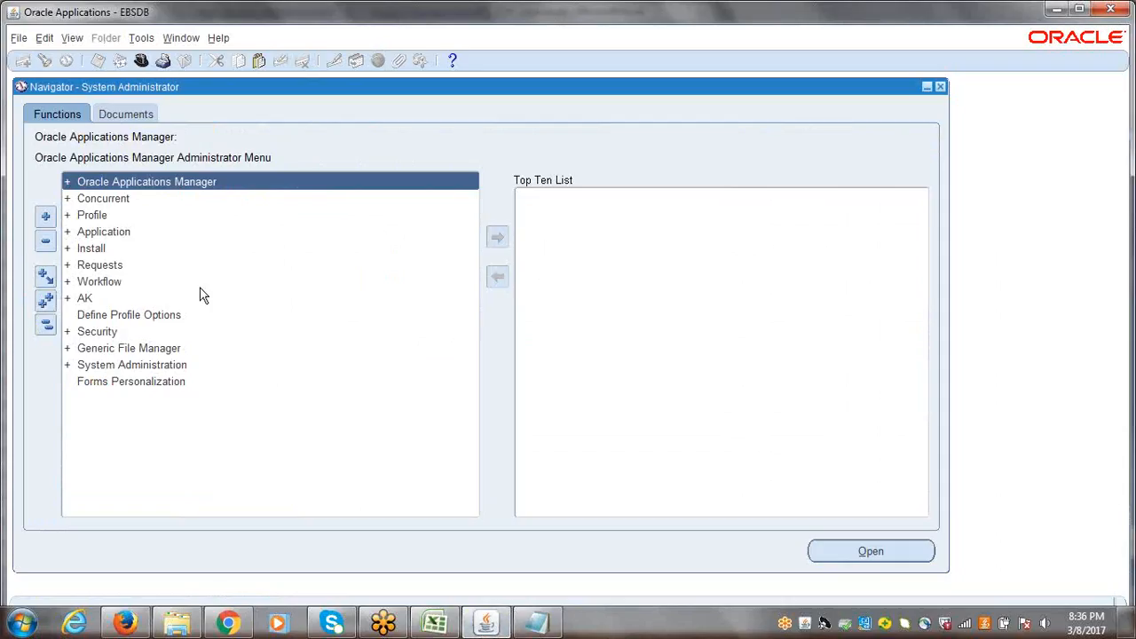
{"action": "left_click", "coordinate": [140, 60]}
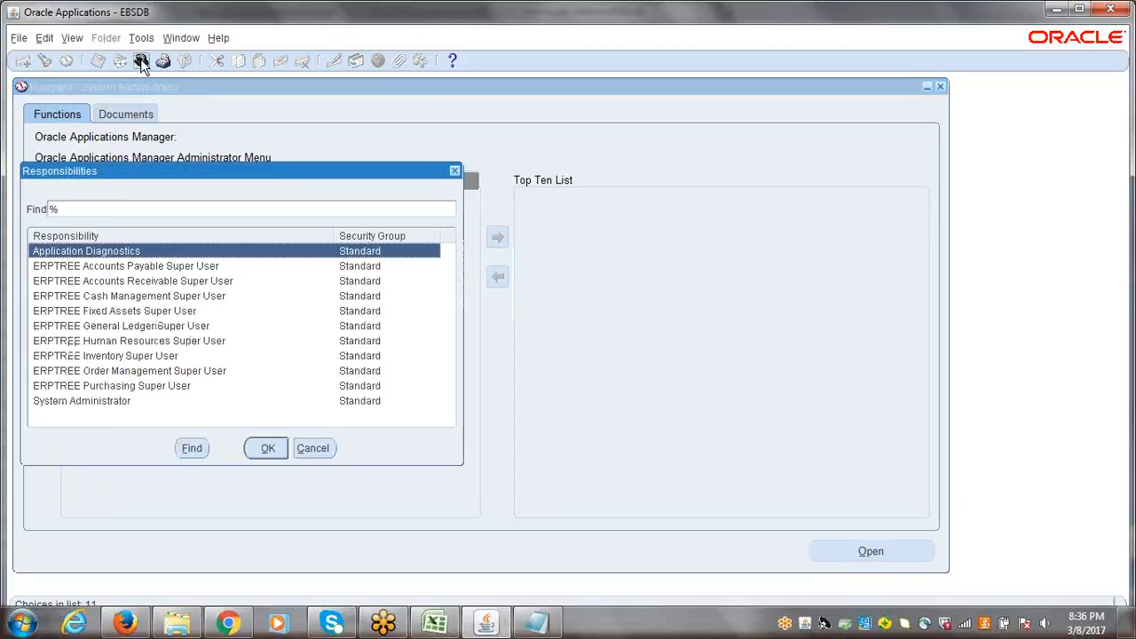
{"action": "left_click", "coordinate": [127, 386]}
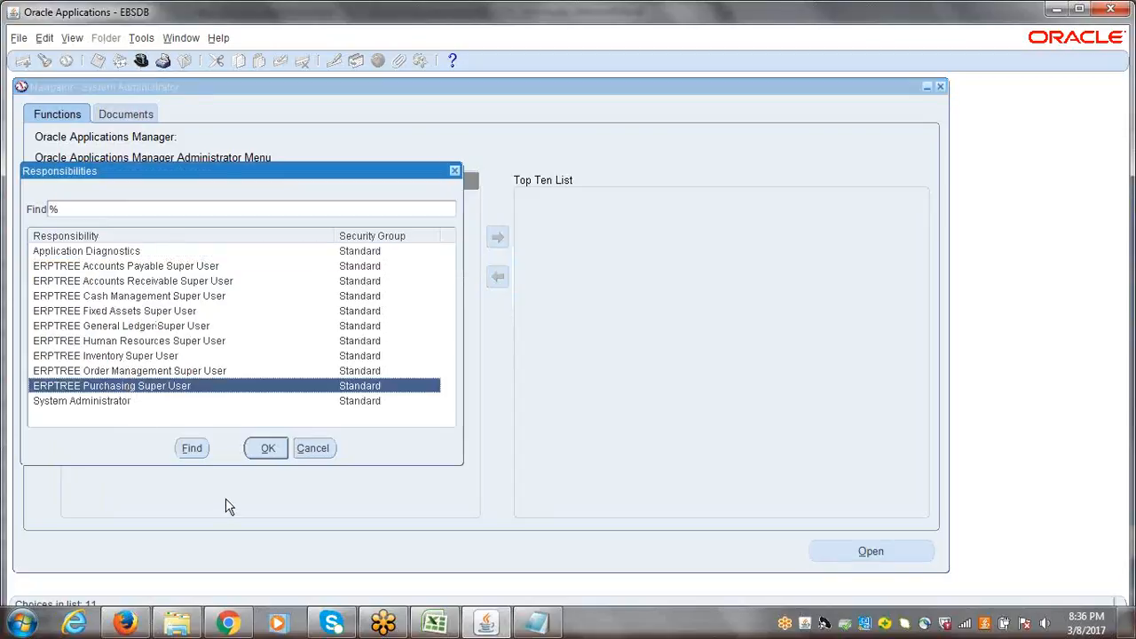
{"action": "left_click", "coordinate": [267, 448]}
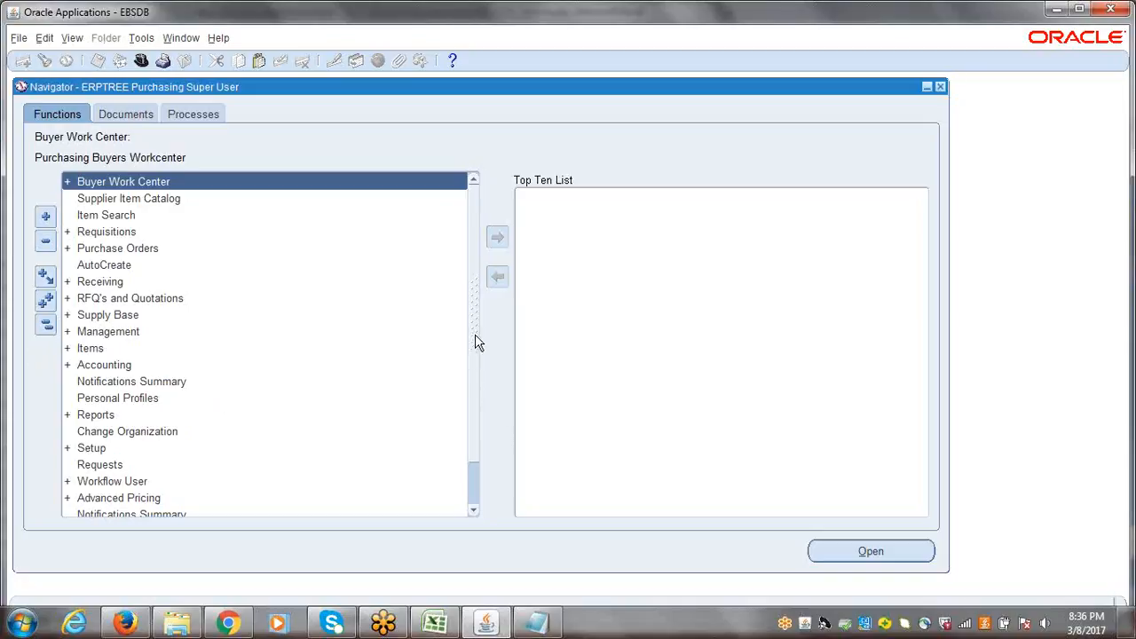
Expand Setup and its Organizations branch in the Navigator and select Financial Options
{"action": "left_click_drag", "start_coordinate": [476, 343], "coordinate": [477, 379]}
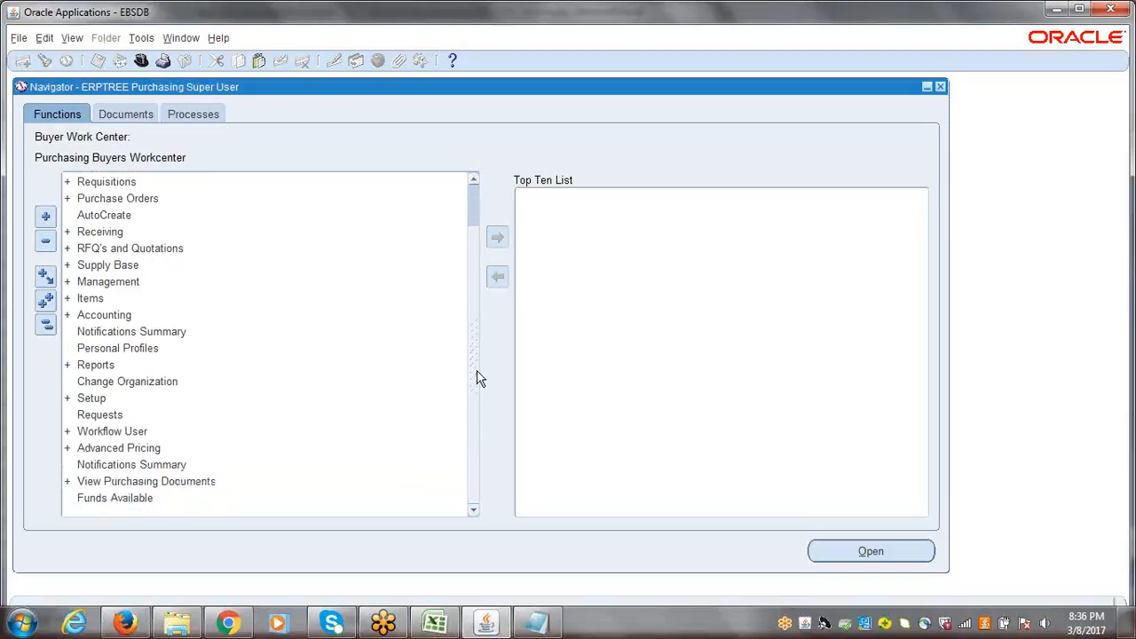
{"action": "double_click", "coordinate": [91, 401]}
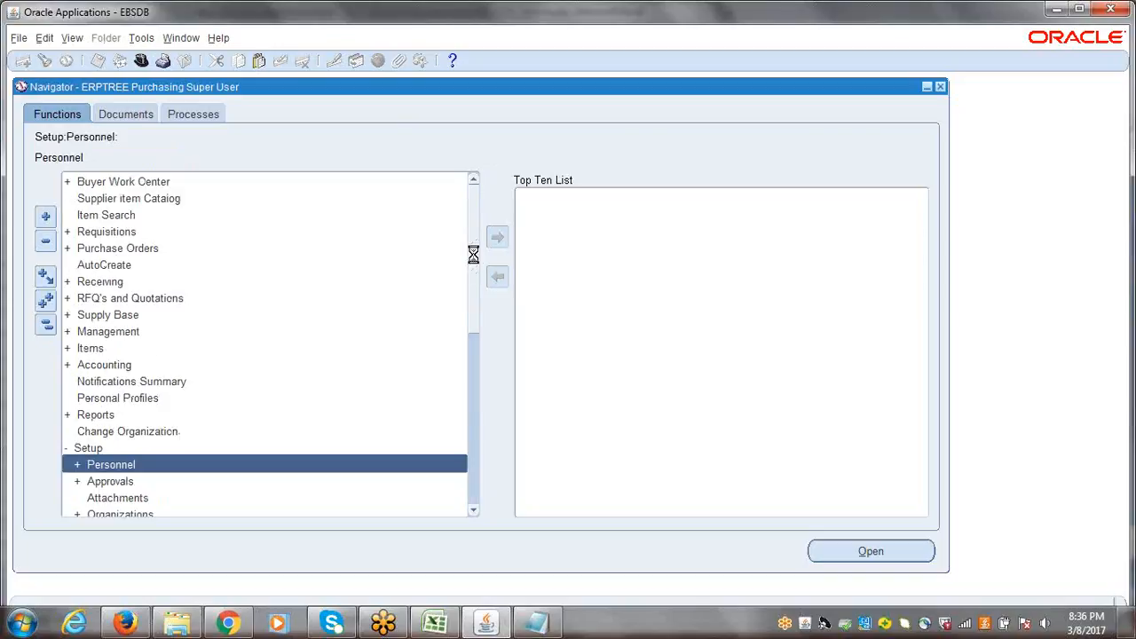
{"action": "left_click_drag", "start_coordinate": [477, 246], "coordinate": [480, 330]}
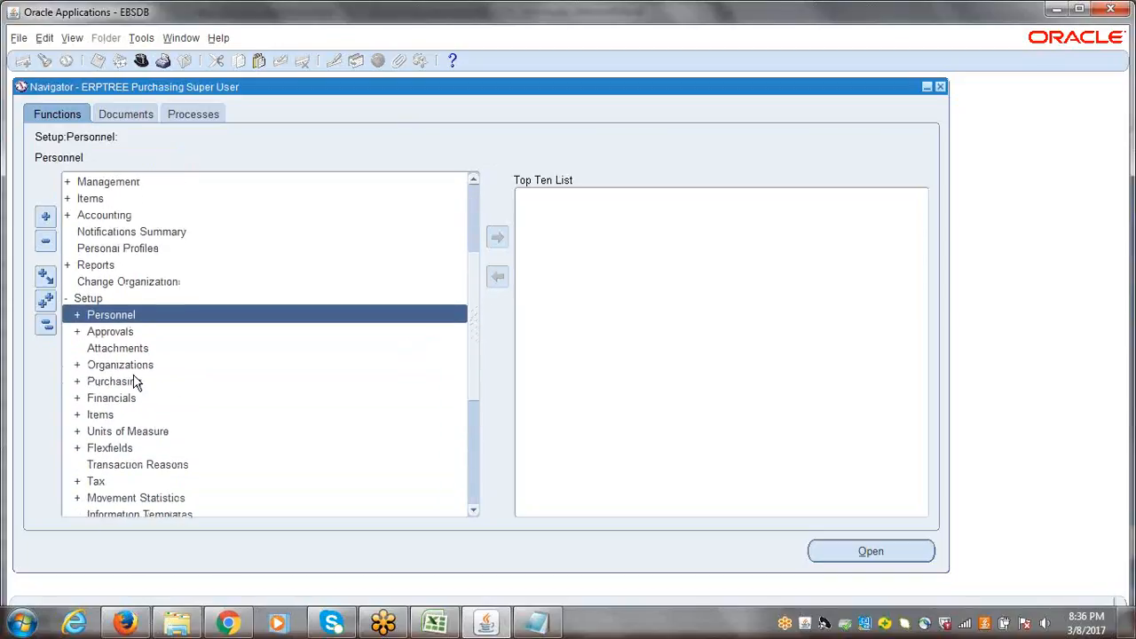
{"action": "double_click", "coordinate": [106, 367]}
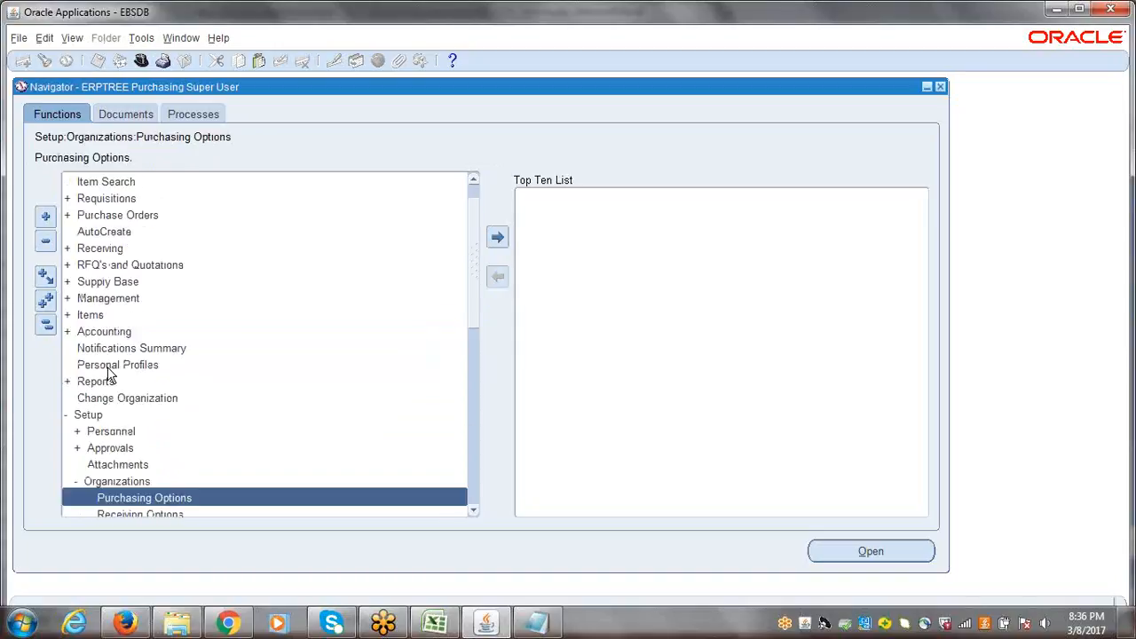
{"action": "left_click_drag", "start_coordinate": [471, 294], "coordinate": [477, 352]}
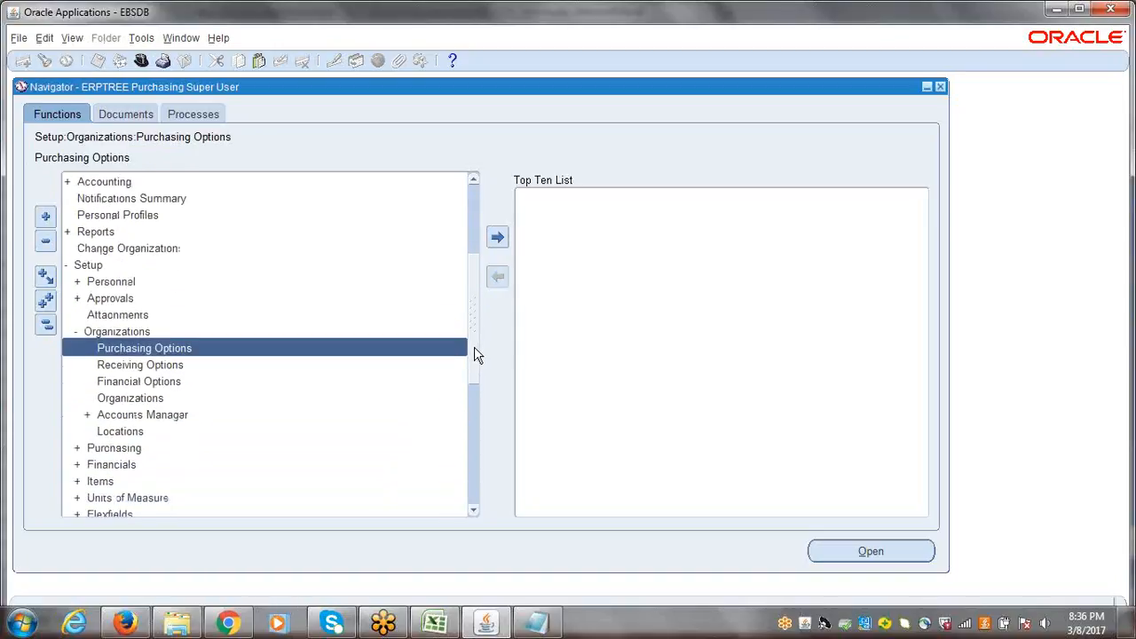
{"action": "left_click", "coordinate": [147, 380]}
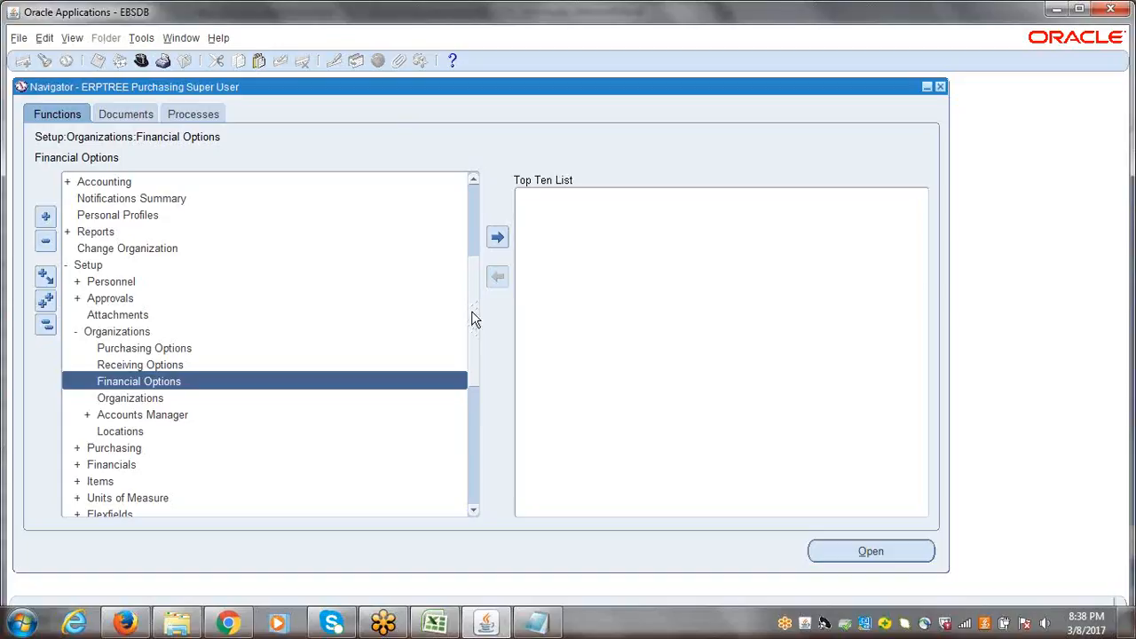
{"action": "mouse_move", "coordinate": [471, 312]}
{"action": "left_mouse_down"}
{"action": "mouse_move", "coordinate": [474, 295]}
{"action": "mouse_move", "coordinate": [474, 316]}
{"action": "left_mouse_up"}
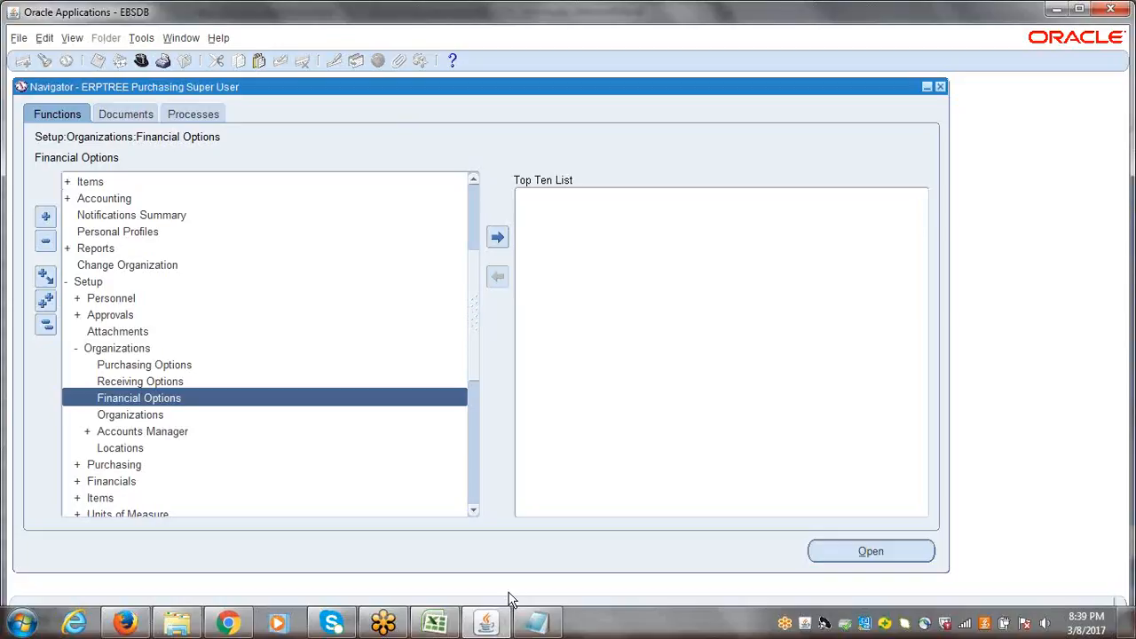
Switch to the Excel workbook and examine the modules listed beside Financials Options in cell F173
{"action": "left_click", "coordinate": [441, 625]}
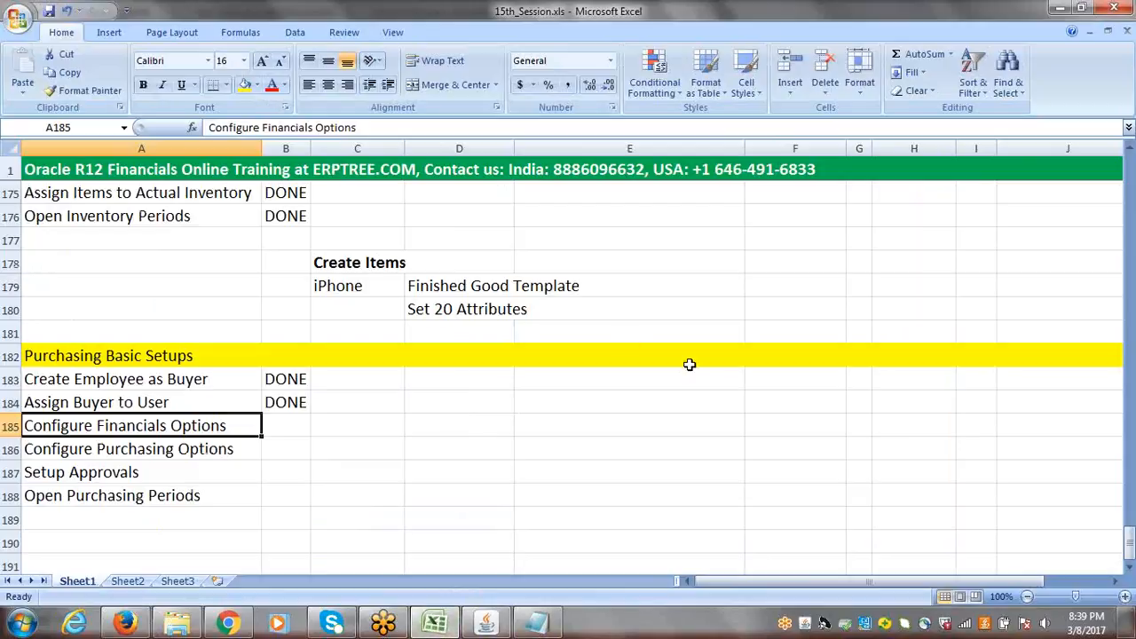
{"action": "left_click_drag", "start_coordinate": [1132, 545], "coordinate": [1132, 526]}
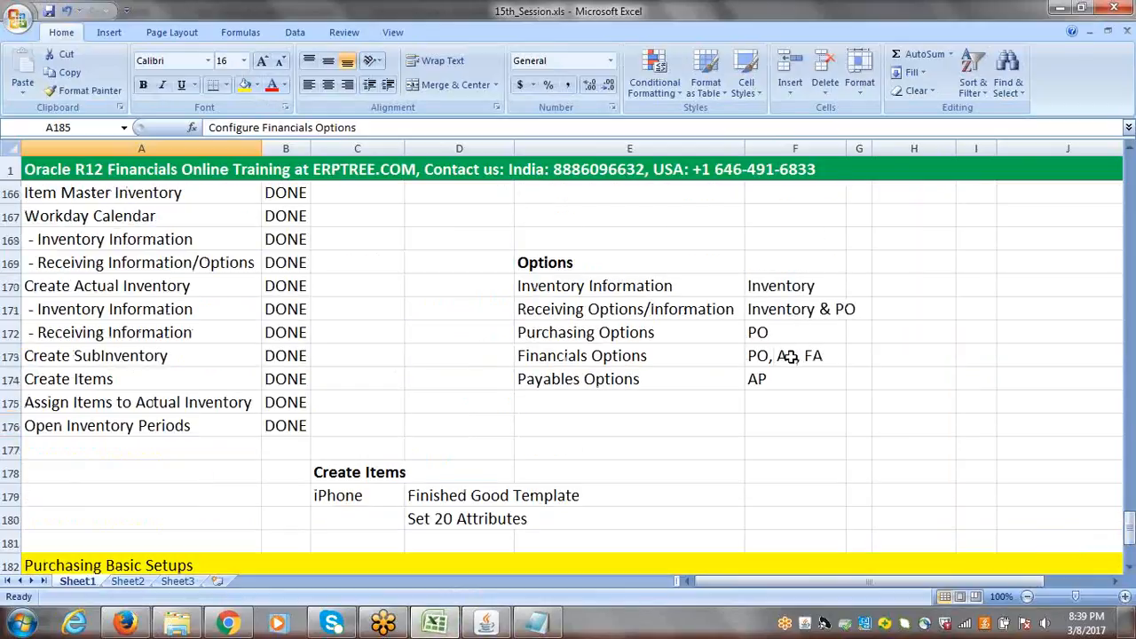
{"action": "left_click", "coordinate": [790, 355]}
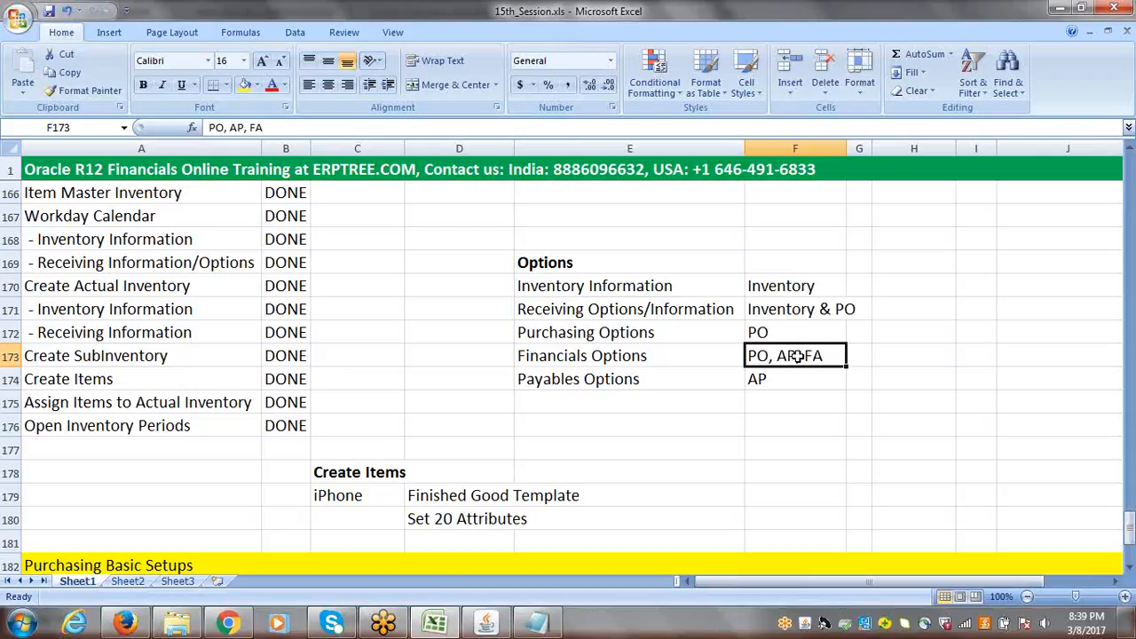
{"action": "double_click", "coordinate": [798, 355]}
{"action": "double_click", "coordinate": [798, 355]}
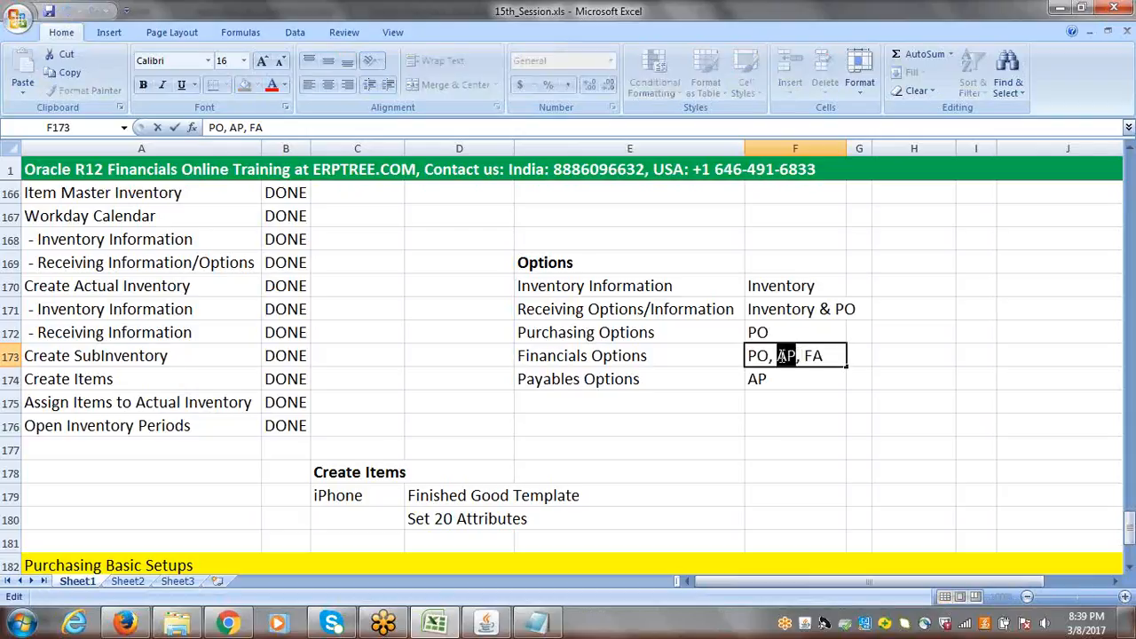
{"action": "double_click", "coordinate": [758, 356]}
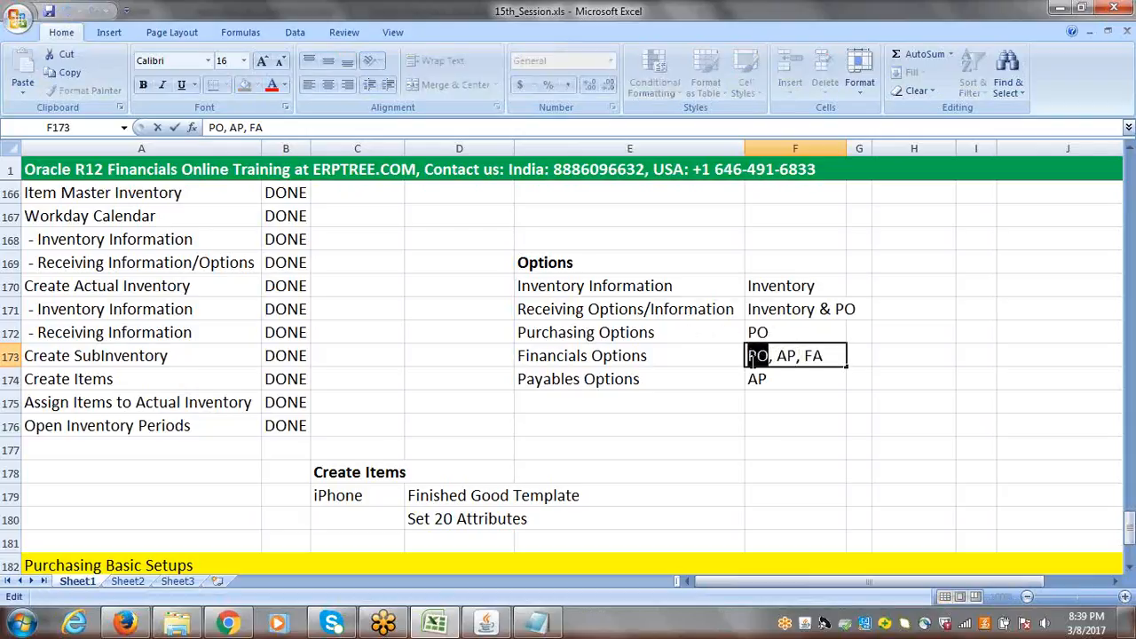
{"action": "left_click", "coordinate": [830, 357]}
{"action": "left_click_drag", "start_coordinate": [829, 357], "coordinate": [808, 357]}
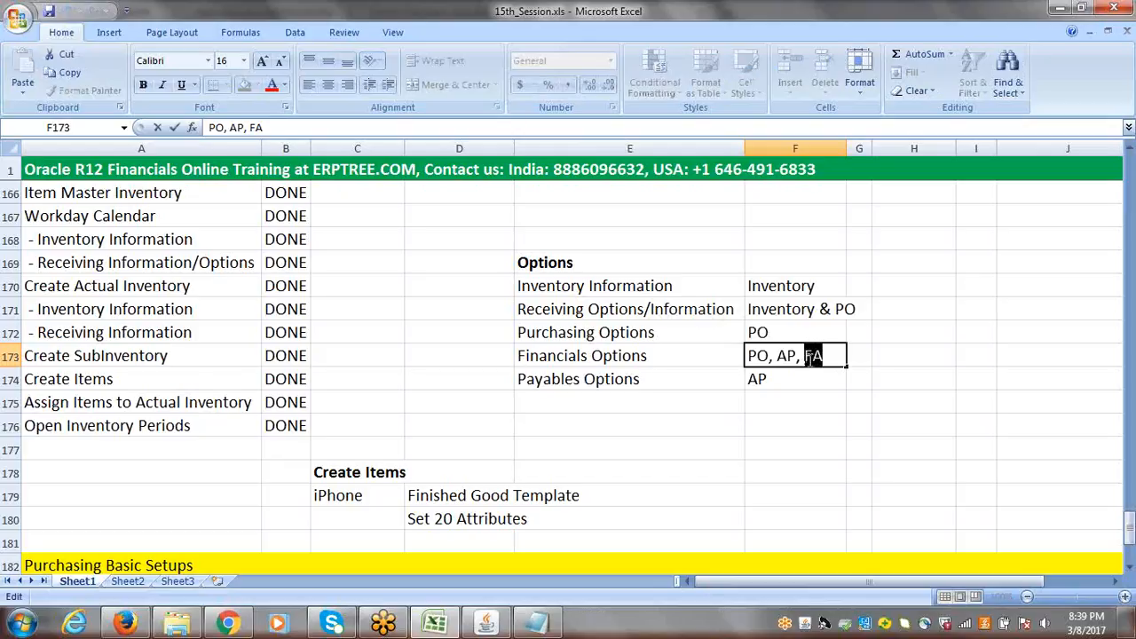
{"action": "left_click", "coordinate": [806, 377]}
{"action": "left_click", "coordinate": [756, 355]}
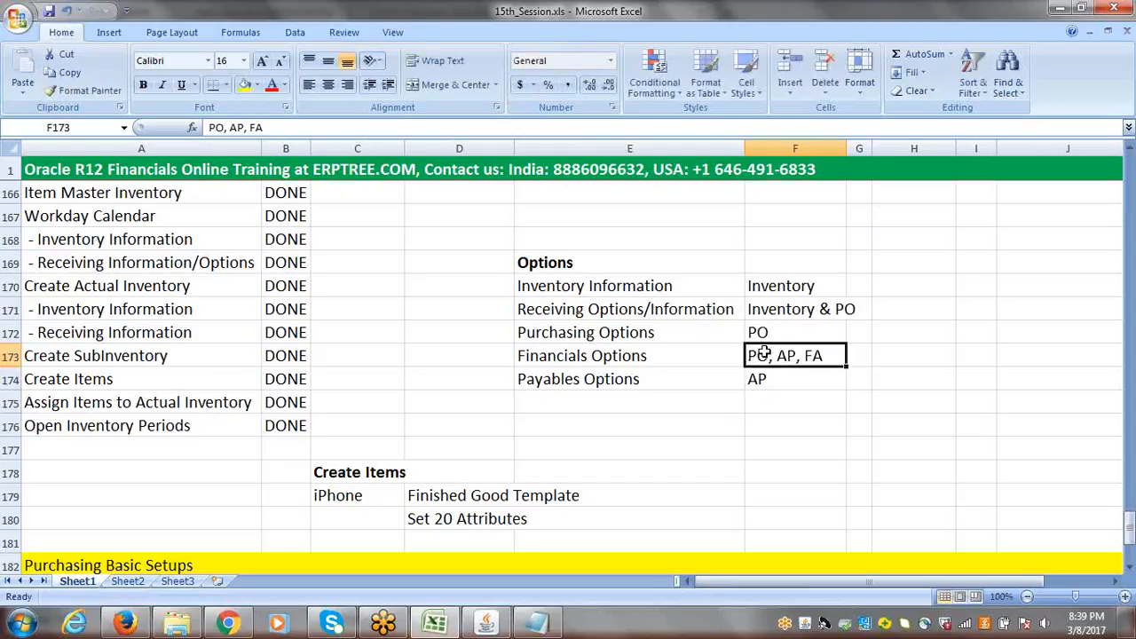
Switch back to Oracle Applications, open the Financial Options form and go to the Future Periods field under Accounting
{"action": "left_click", "coordinate": [486, 623]}
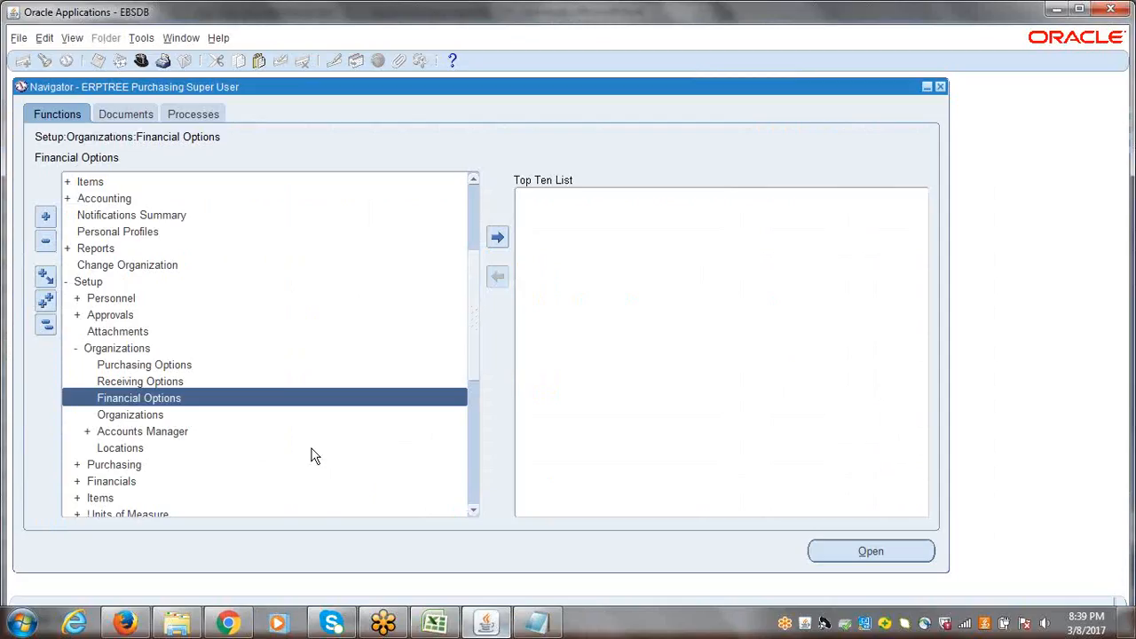
{"action": "double_click", "coordinate": [198, 398]}
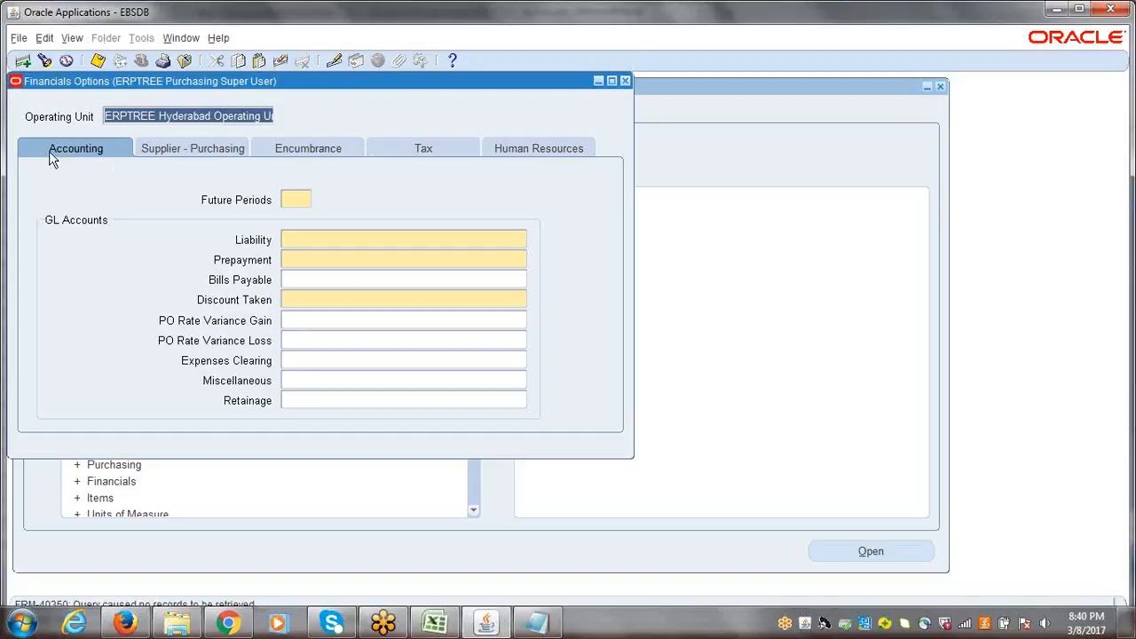
{"action": "left_click", "coordinate": [300, 200]}
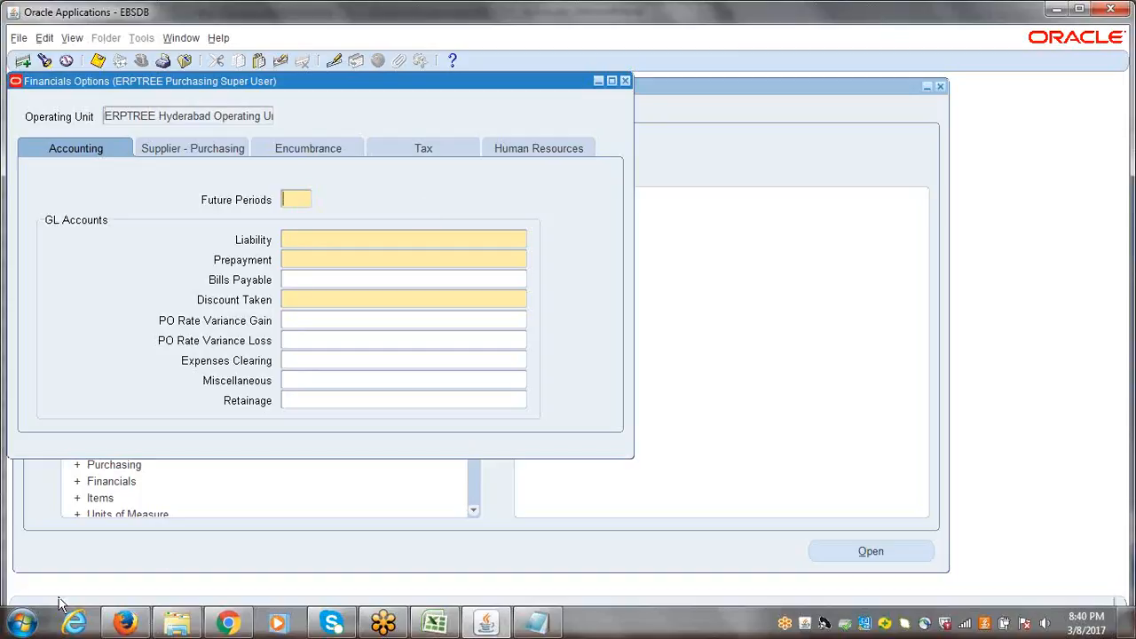
Open a blank Notepad note, place it below the Future Periods field and write "Mar-17" in it
{"action": "left_click", "coordinate": [22, 622]}
{"action": "left_click", "coordinate": [71, 206]}
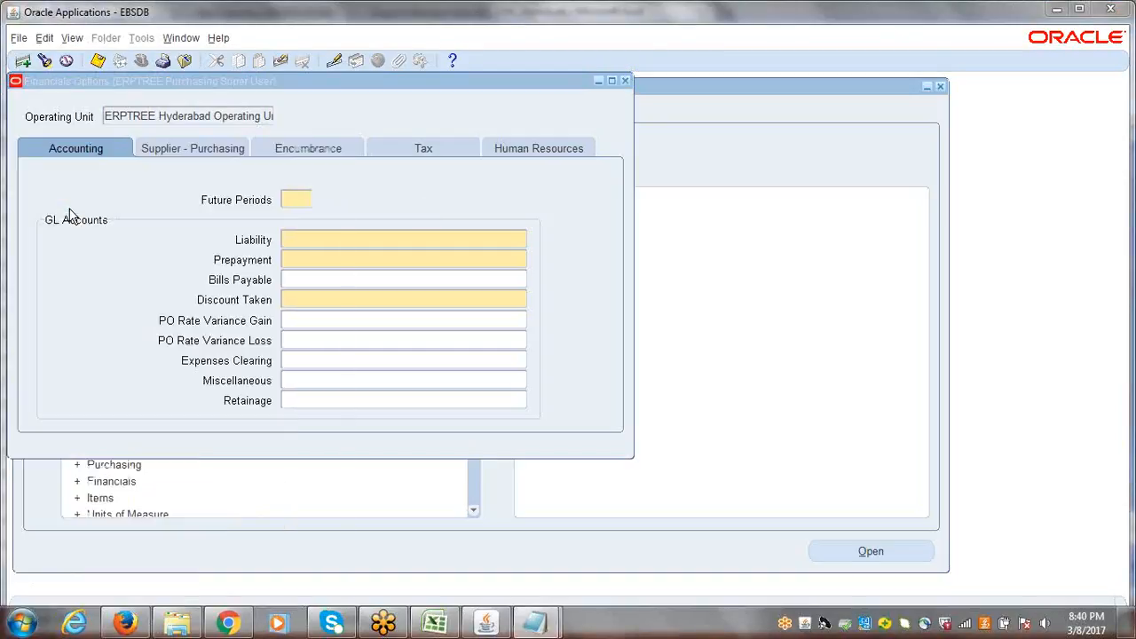
{"action": "left_click_drag", "start_coordinate": [426, 258], "coordinate": [416, 322]}
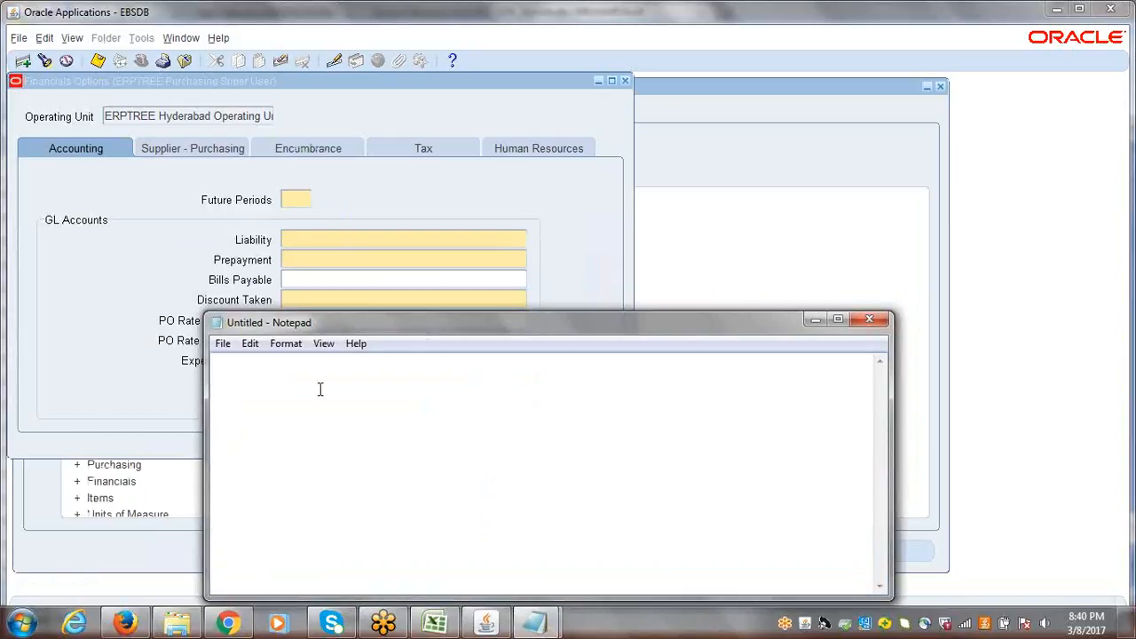
{"action": "type", "text": "m"}
{"action": "key", "text": "BackSpace"}
{"action": "type", "text": "Mar-17"}
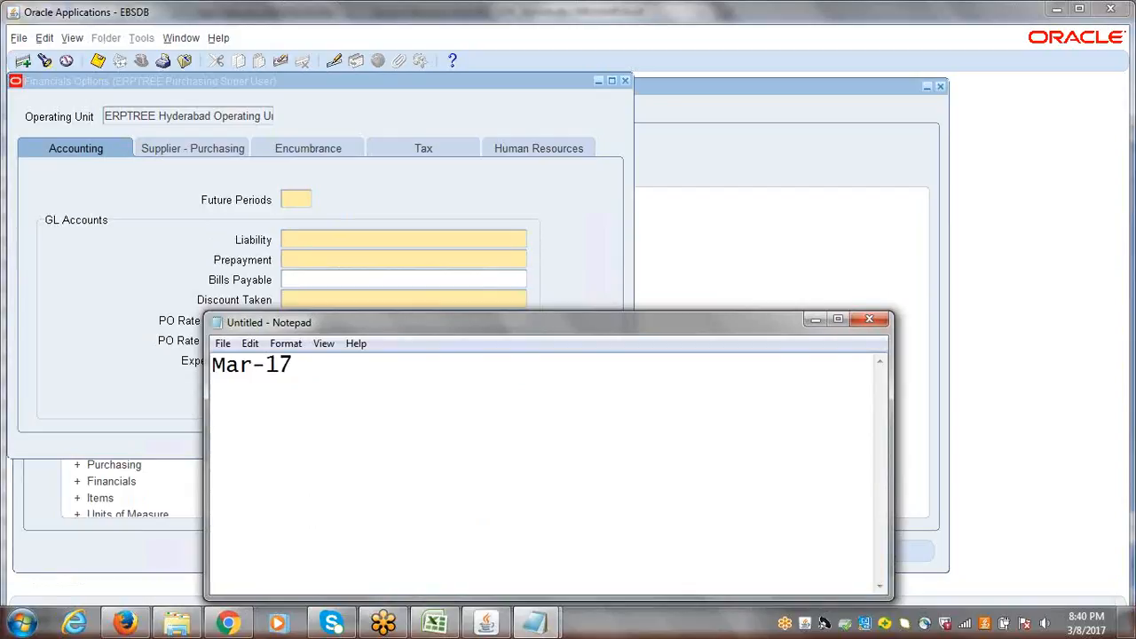
Insert the heading "Future Period" on a new line above "Mar-17" in the note
{"action": "left_click", "coordinate": [215, 365]}
{"action": "key", "text": "Return"}
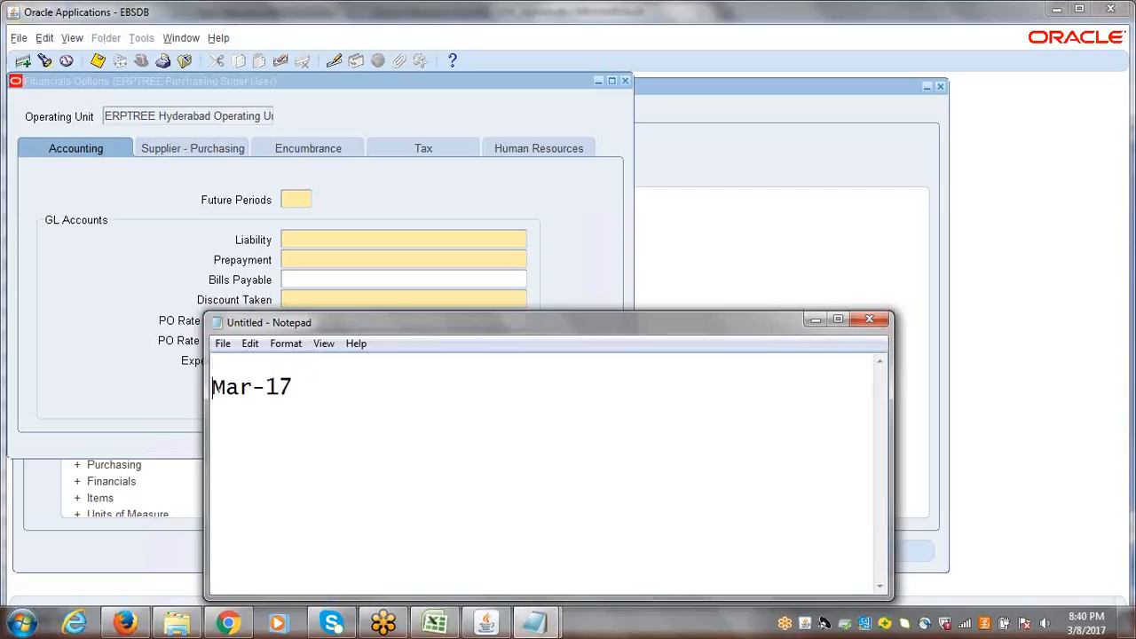
{"action": "key", "text": "Up"}
{"action": "type", "text": "Future "}
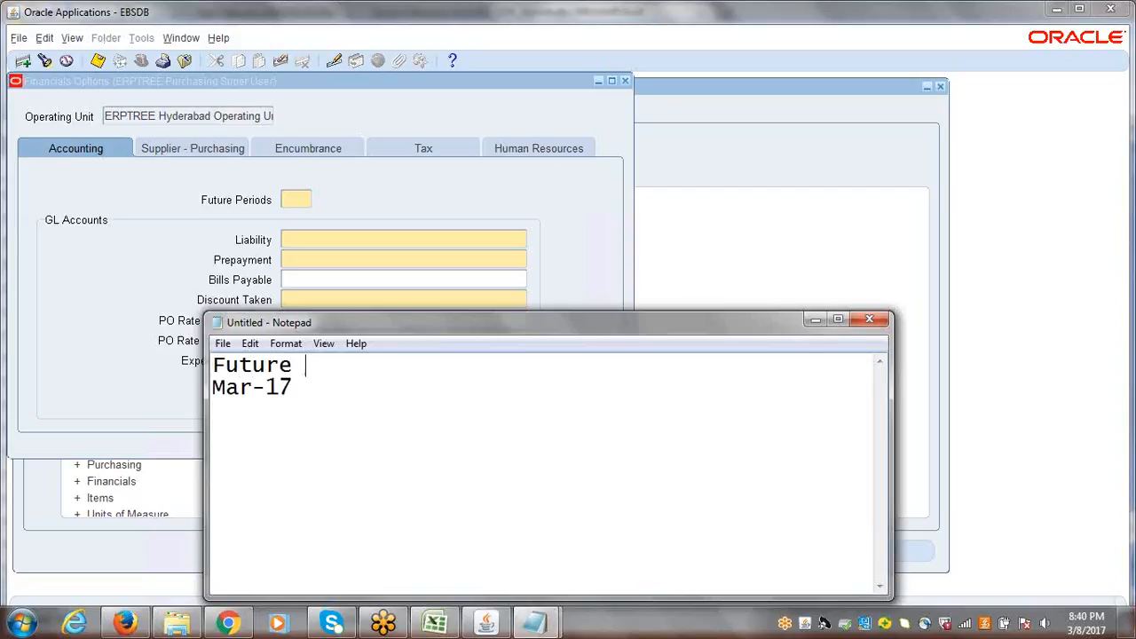
{"action": "type", "text": "Period"}
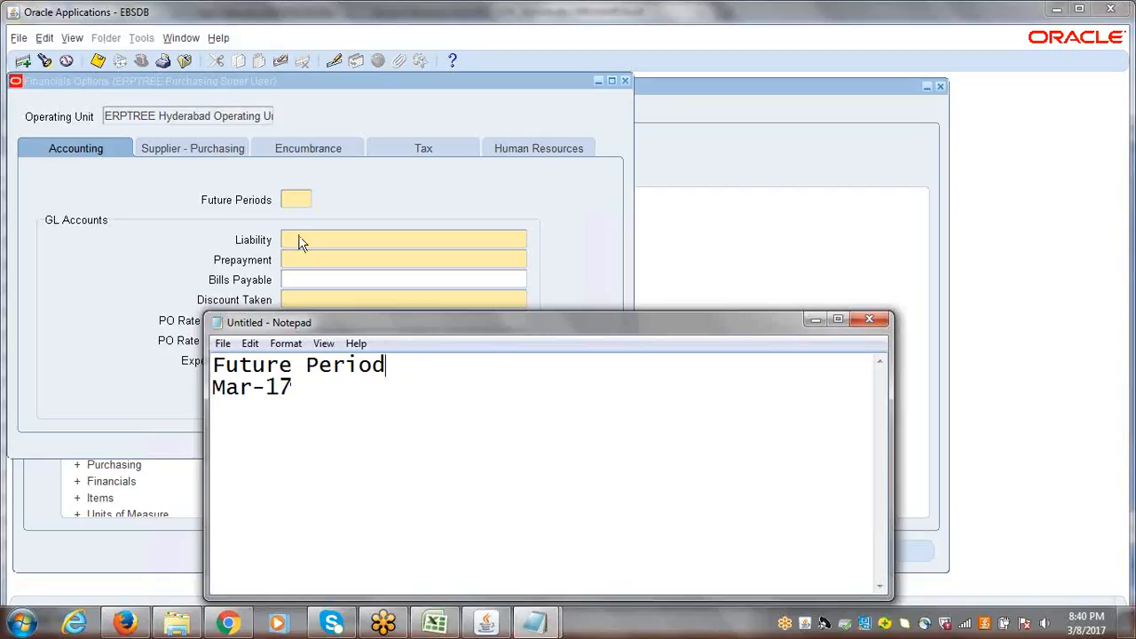
Set Future Periods to 1 in the Accounting options and return to the Notepad note
{"action": "left_click", "coordinate": [296, 201]}
{"action": "type", "text": "1"}
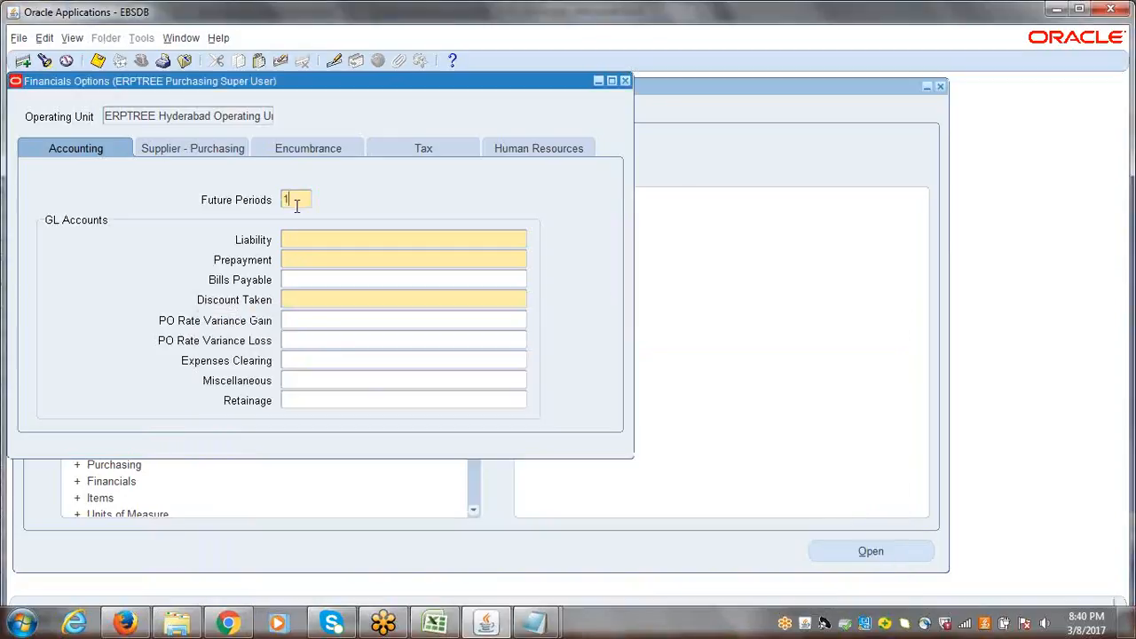
{"action": "key", "text": "alt+Tab"}
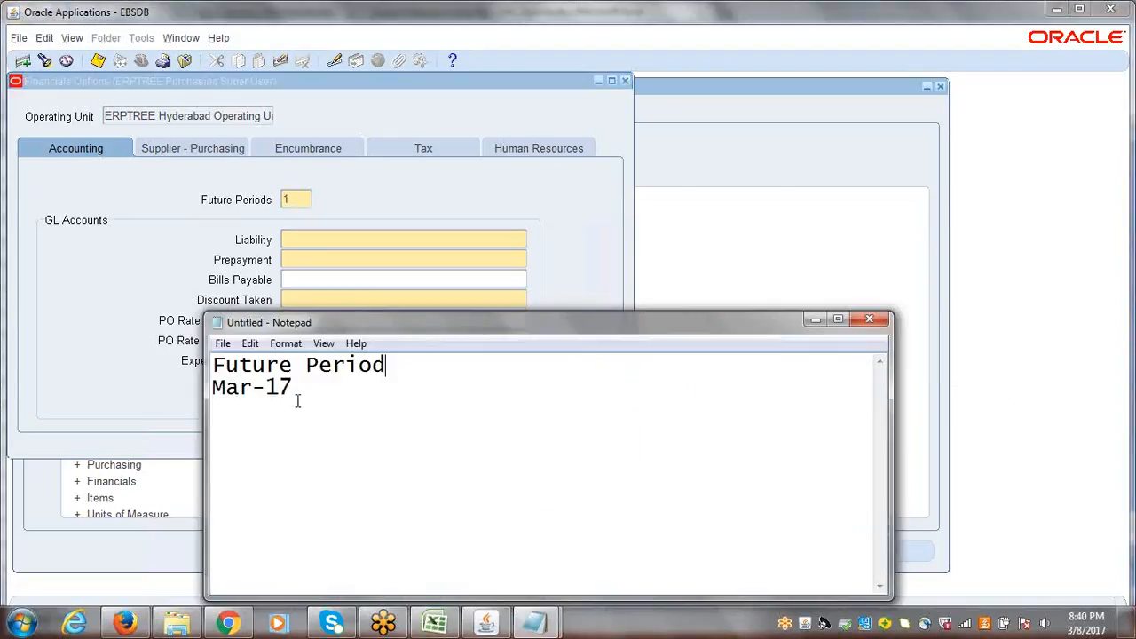
Insert "Apr" and a space before "Future Period" in the note and add "May" on a new line above it
{"action": "left_click_drag", "start_coordinate": [305, 390], "coordinate": [201, 391]}
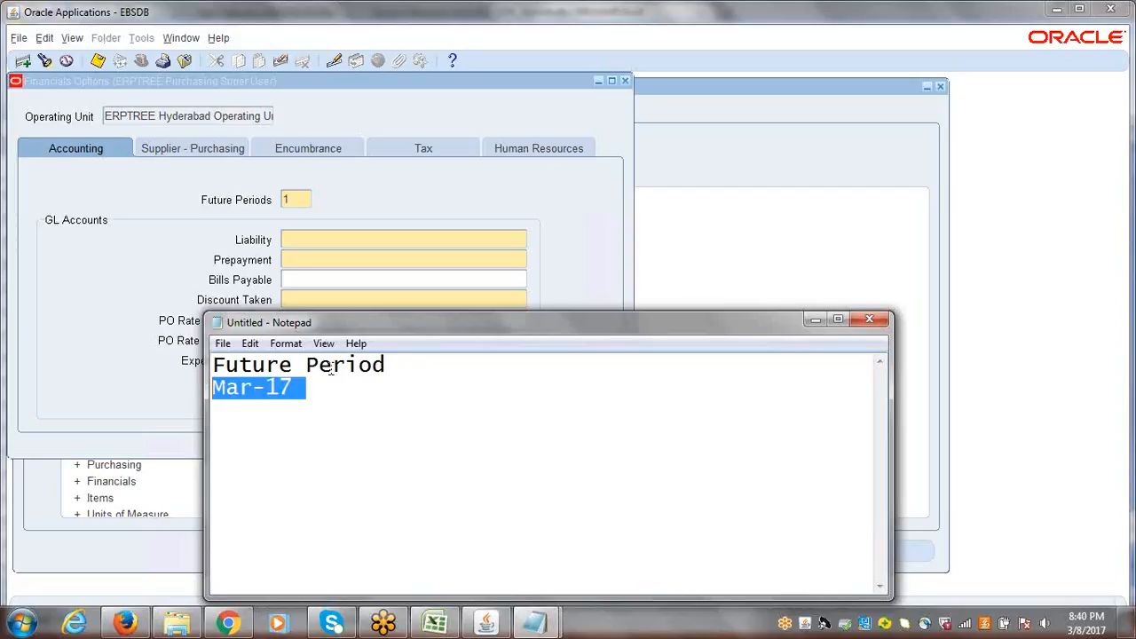
{"action": "left_click", "coordinate": [213, 365]}
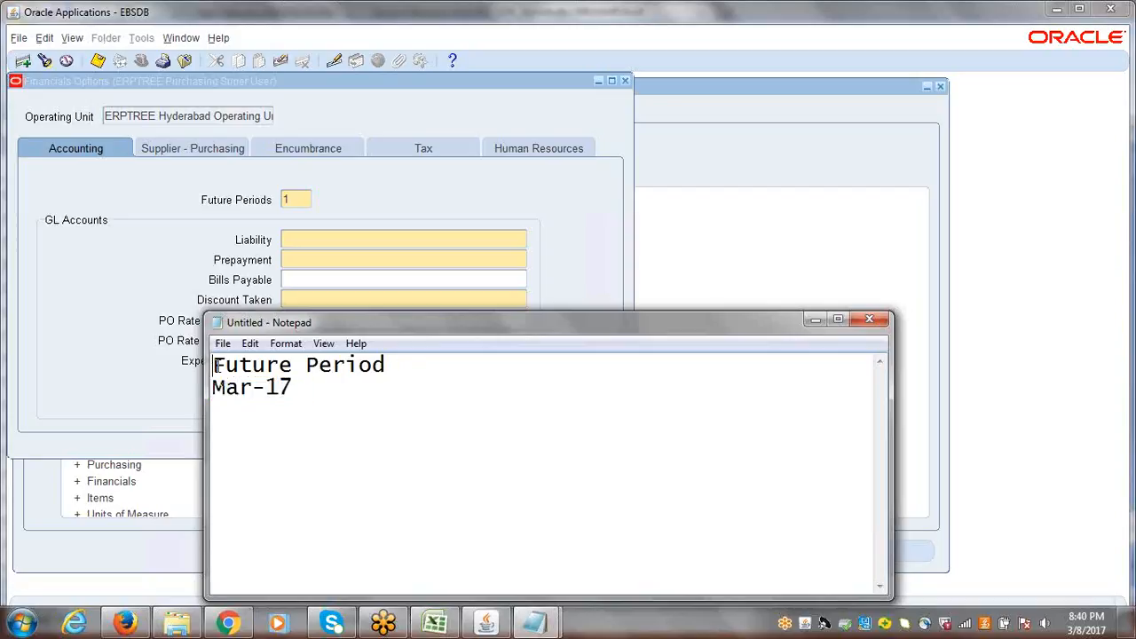
{"action": "type", "text": "Apr"}
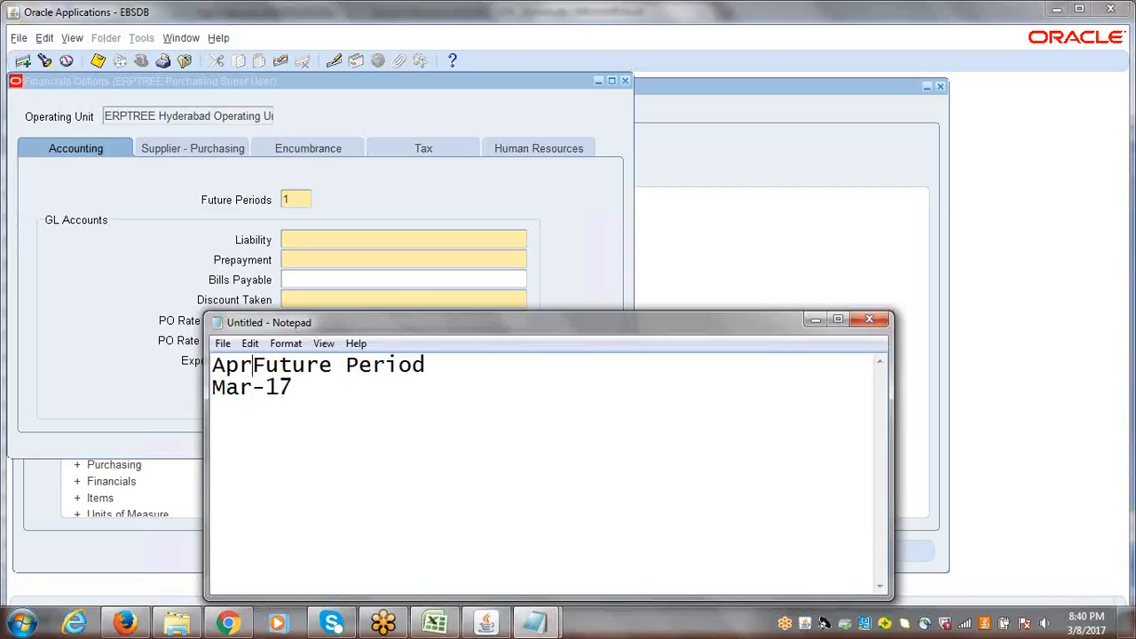
{"action": "left_click", "coordinate": [213, 365]}
{"action": "key", "text": "Return"}
{"action": "key", "text": "Up"}
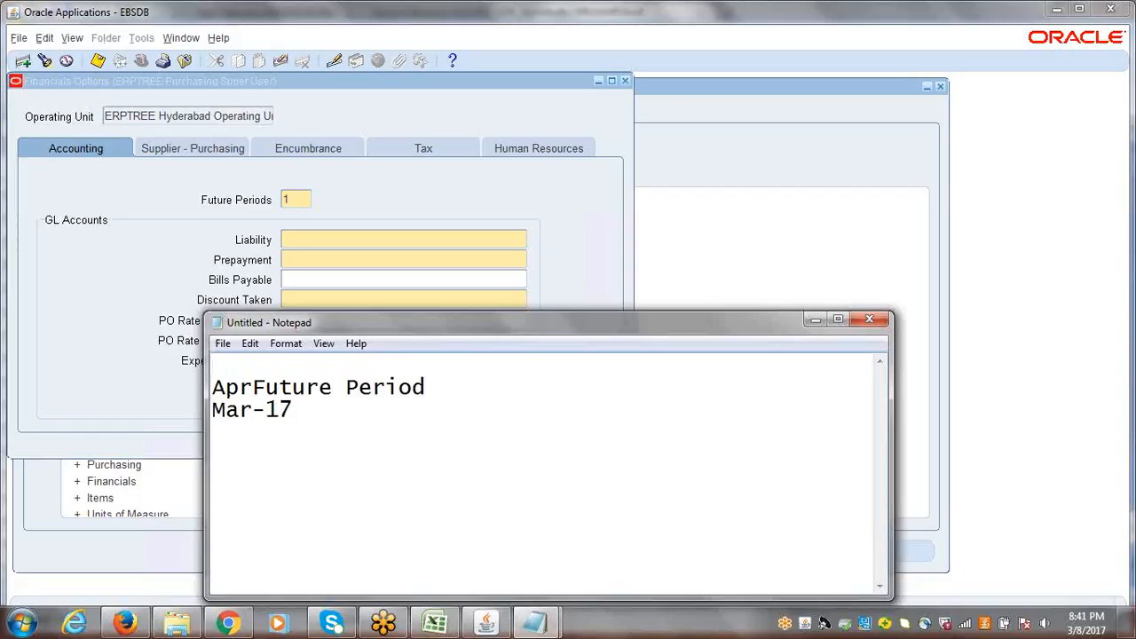
{"action": "type", "text": "May"}
{"action": "left_click", "coordinate": [255, 388]}
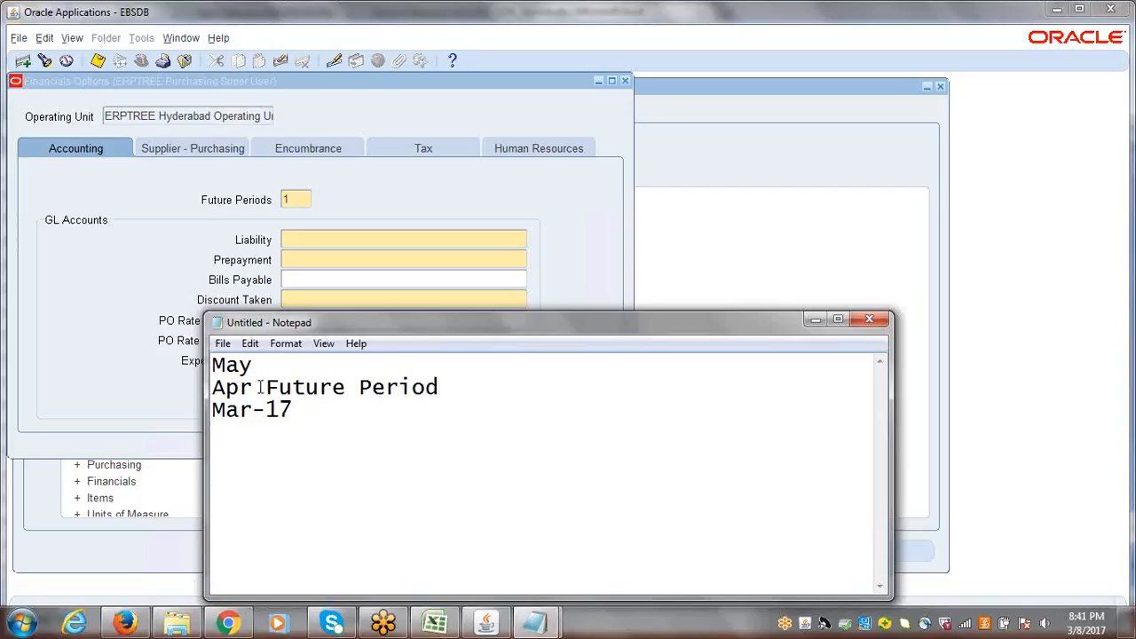
Examine the Apr, May and Mar-17 lines against the Future Periods setting, then minimize the note
{"action": "left_click_drag", "start_coordinate": [263, 387], "coordinate": [217, 389]}
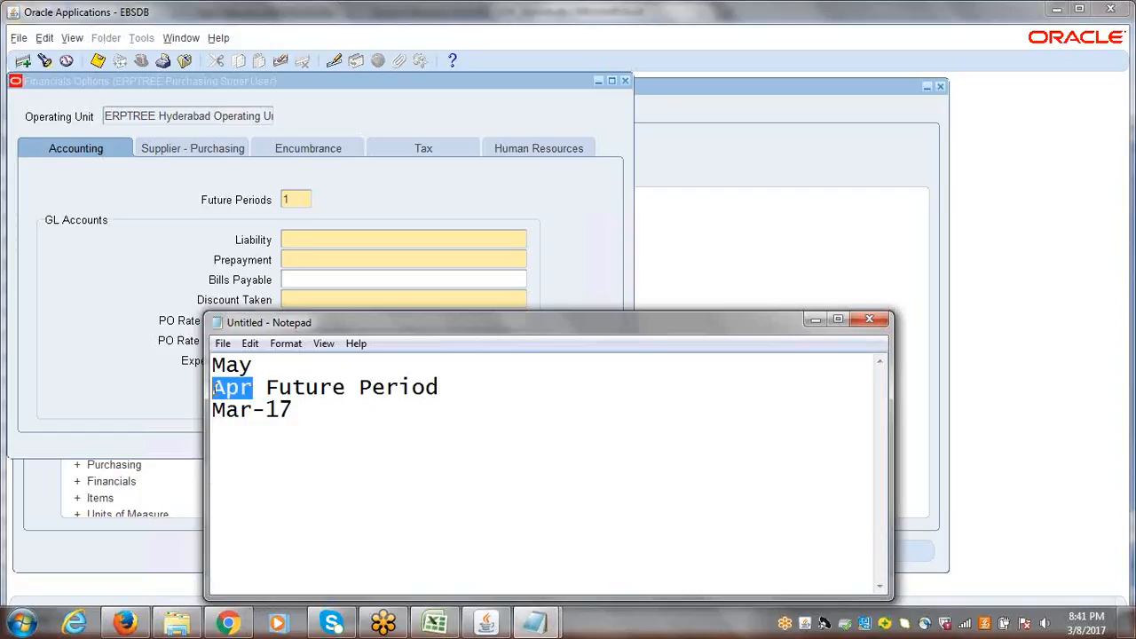
{"action": "left_click_drag", "start_coordinate": [259, 366], "coordinate": [216, 364]}
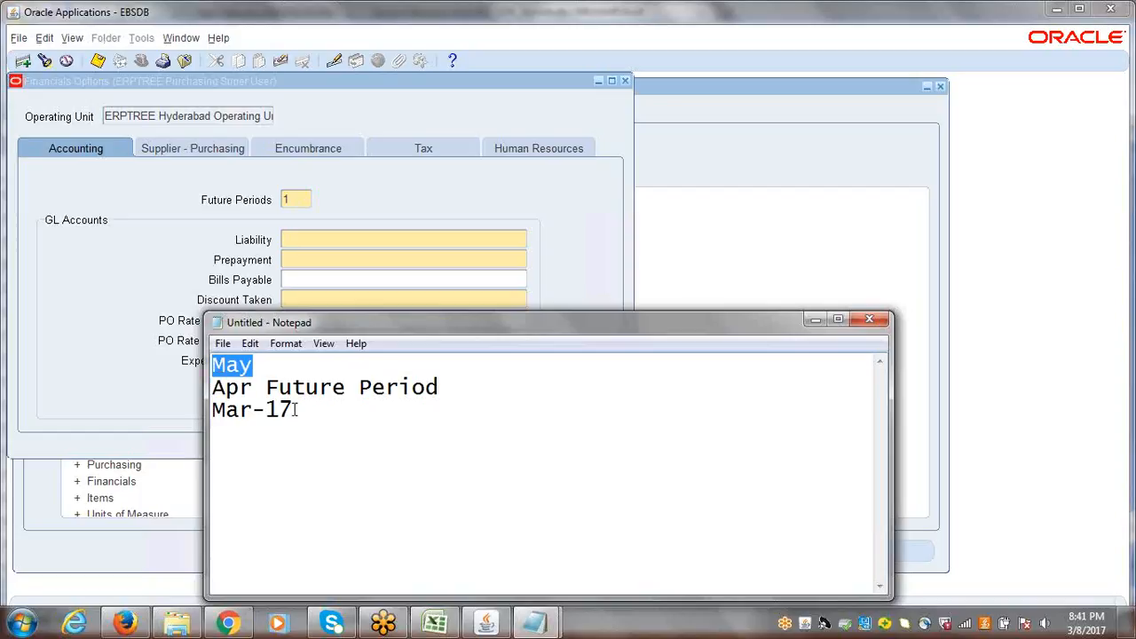
{"action": "left_click_drag", "start_coordinate": [295, 410], "coordinate": [213, 409]}
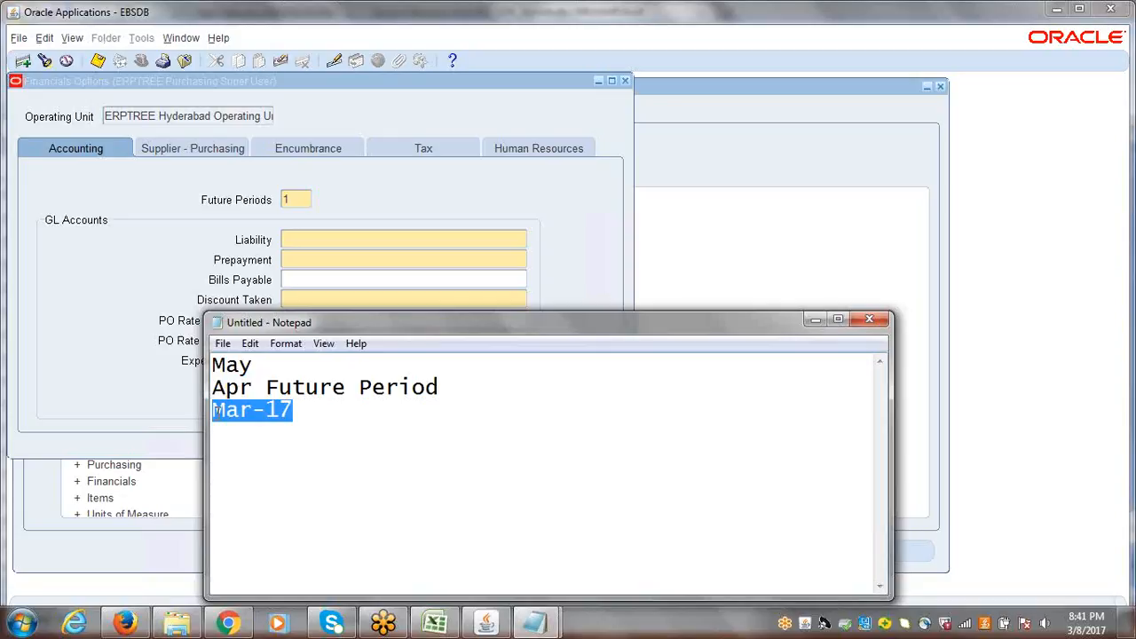
{"action": "left_click_drag", "start_coordinate": [213, 387], "coordinate": [255, 387]}
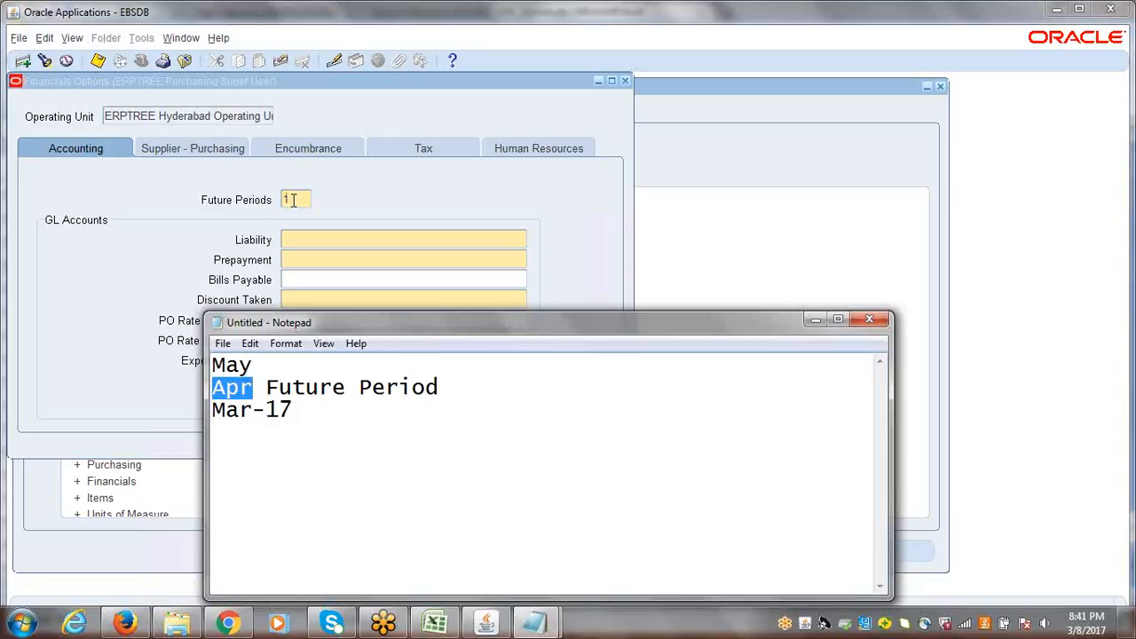
{"action": "left_click", "coordinate": [293, 410]}
{"action": "key", "text": "shift+Home"}
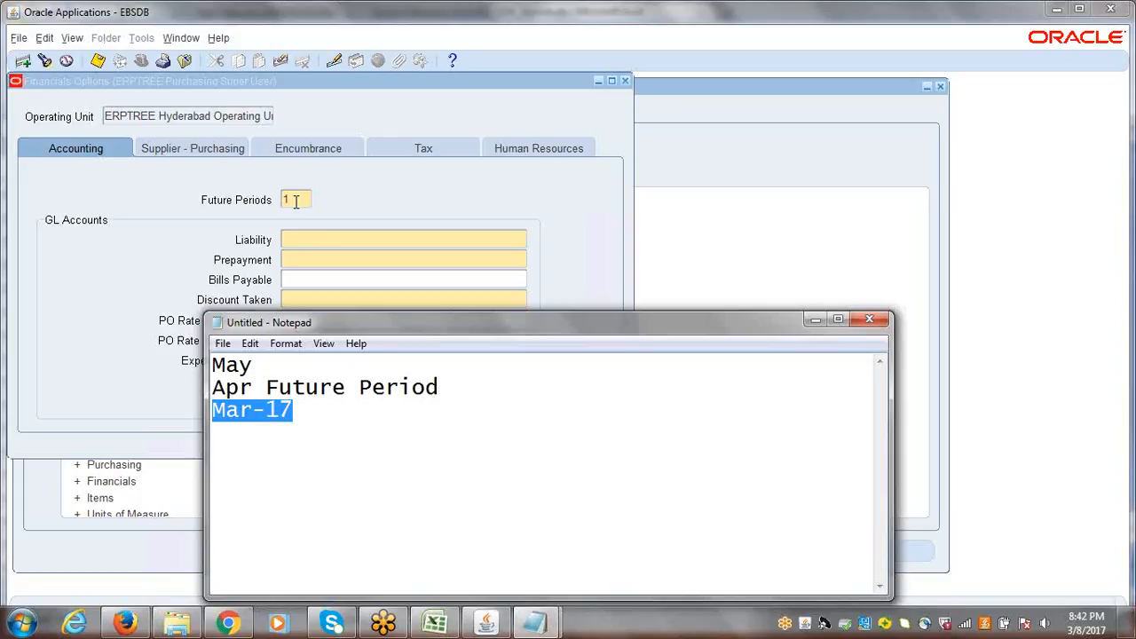
{"action": "left_click", "coordinate": [815, 321]}
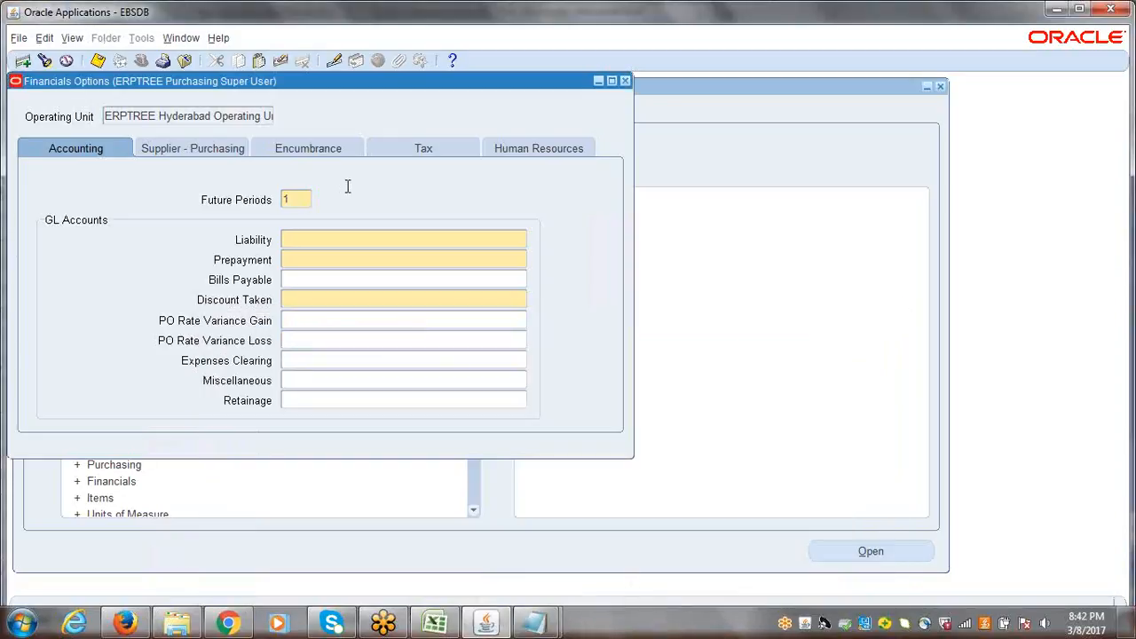
Open another blank Notepad note, place it below the Liability field and write the heading "Purchase Invoice"
{"action": "left_click", "coordinate": [316, 239]}
{"action": "left_click", "coordinate": [22, 621]}
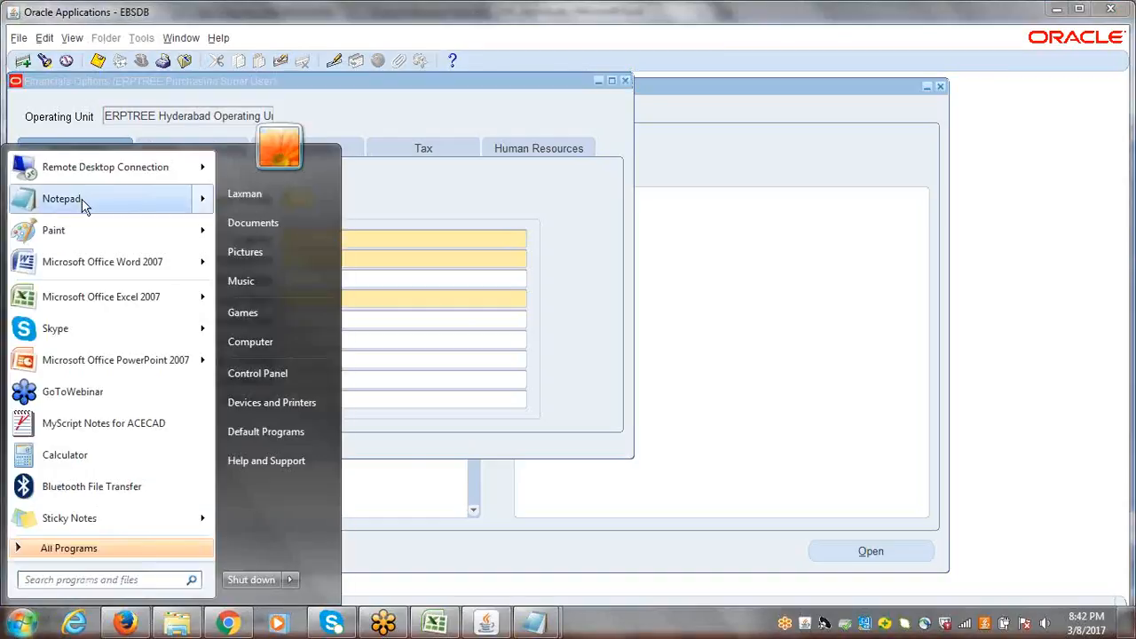
{"action": "left_click", "coordinate": [83, 202]}
{"action": "left_click_drag", "start_coordinate": [434, 246], "coordinate": [423, 319]}
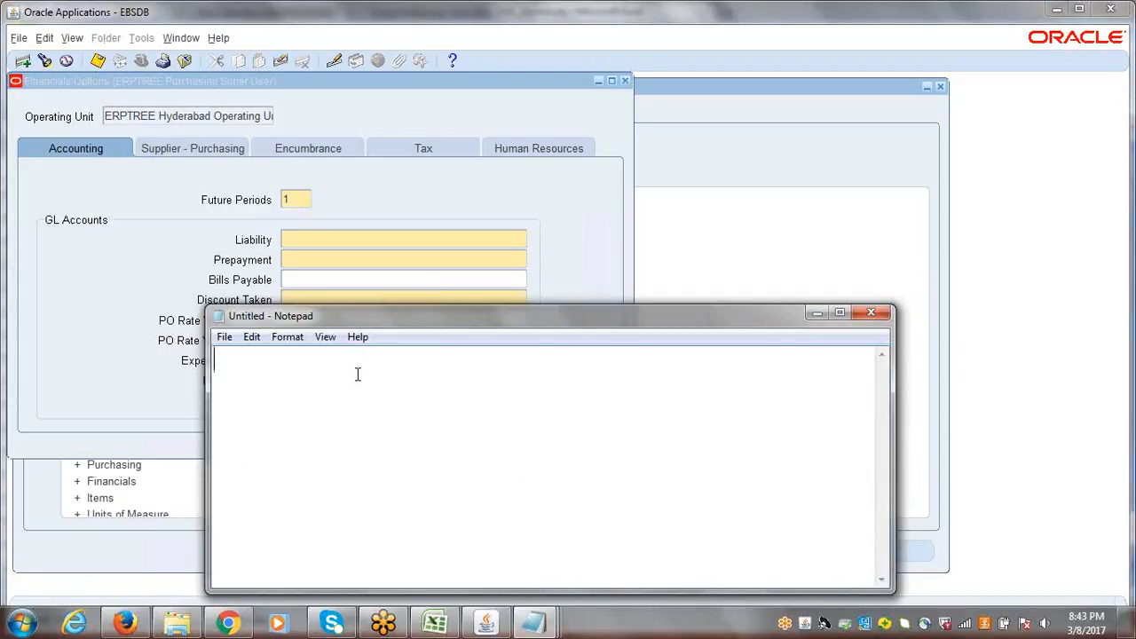
{"action": "type", "text": "Purchase Invoice"}
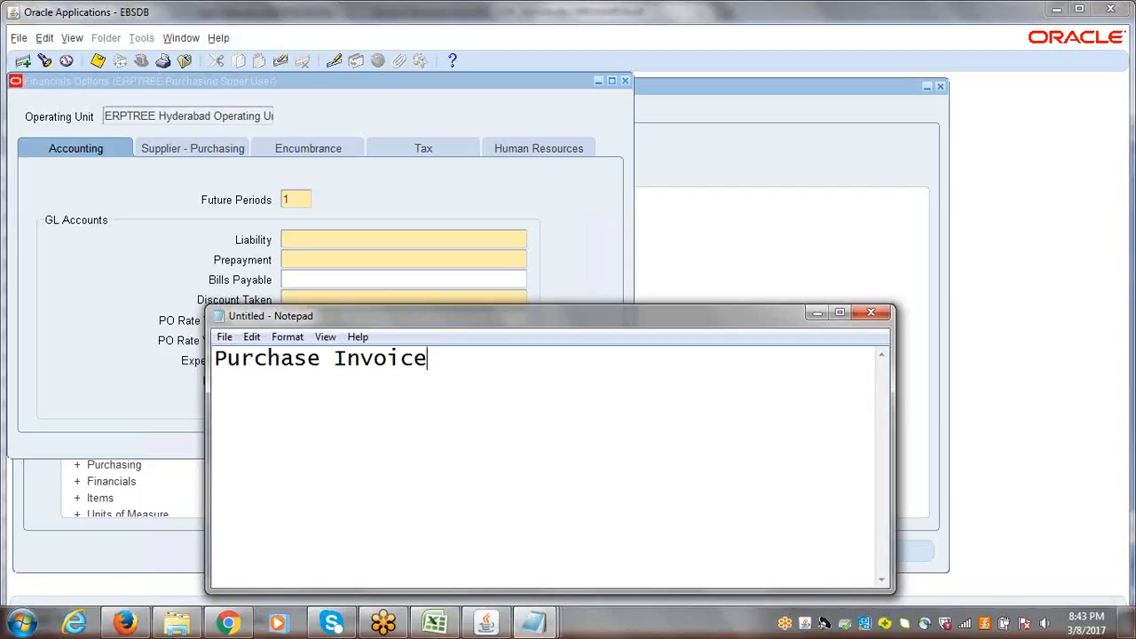
Add the entries "Expense Dr" and "Liability Cr" below a blank line in the note and highlight the liability line
{"action": "key", "text": "Return"}
{"action": "key", "text": "Return"}
{"action": "type", "text": "Expense Dr"}
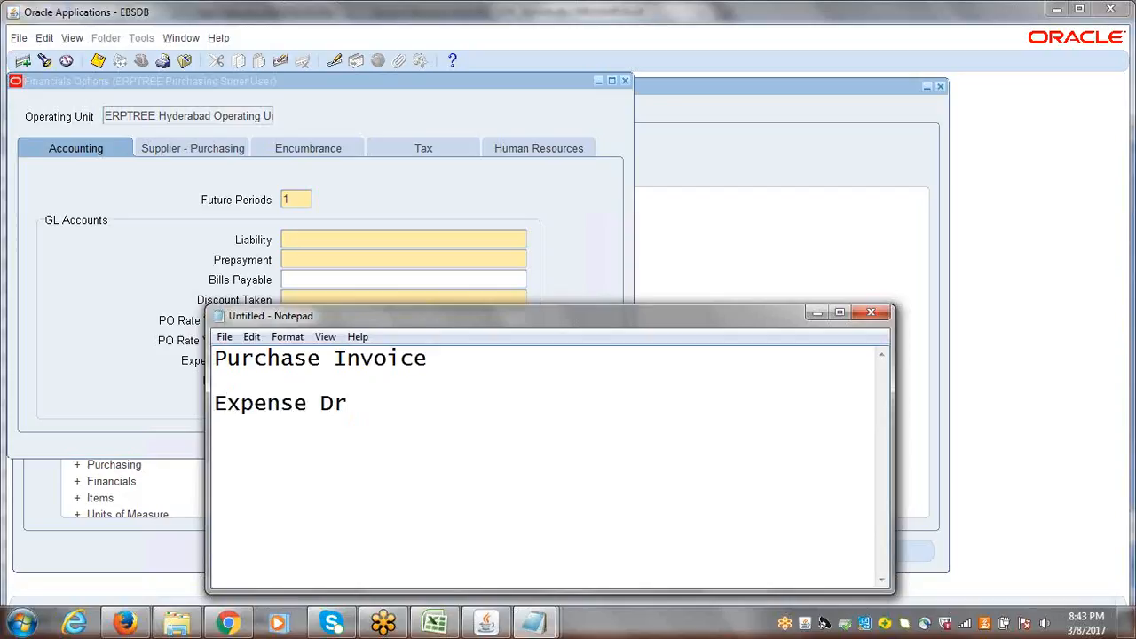
{"action": "key", "text": "Return"}
{"action": "type", "text": "Liability Cr"}
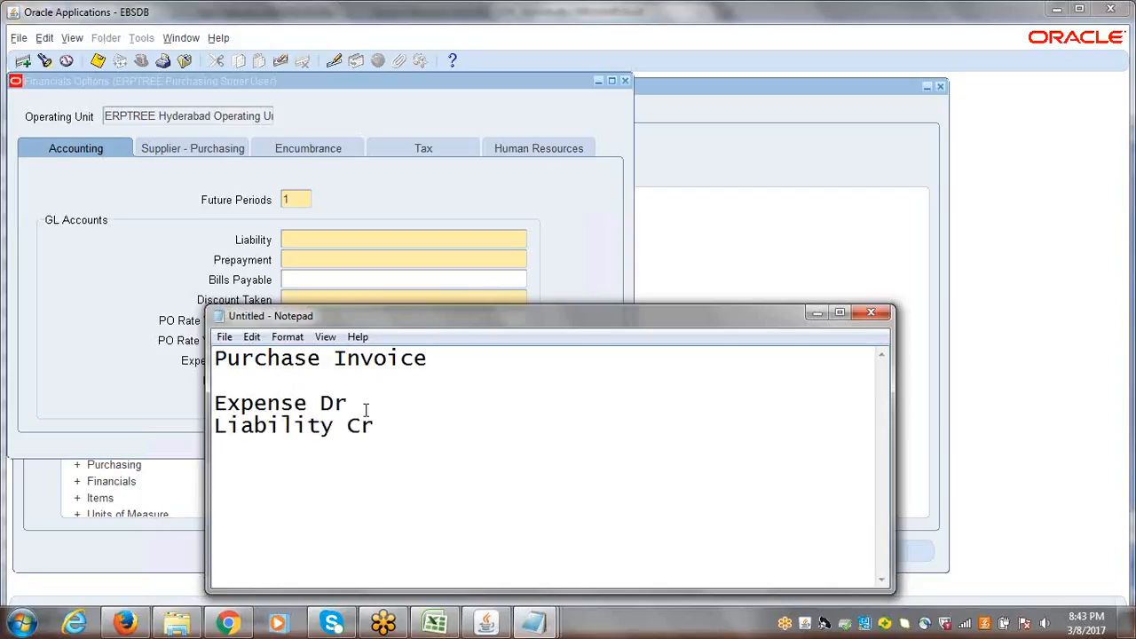
{"action": "left_click_drag", "start_coordinate": [410, 433], "coordinate": [206, 421]}
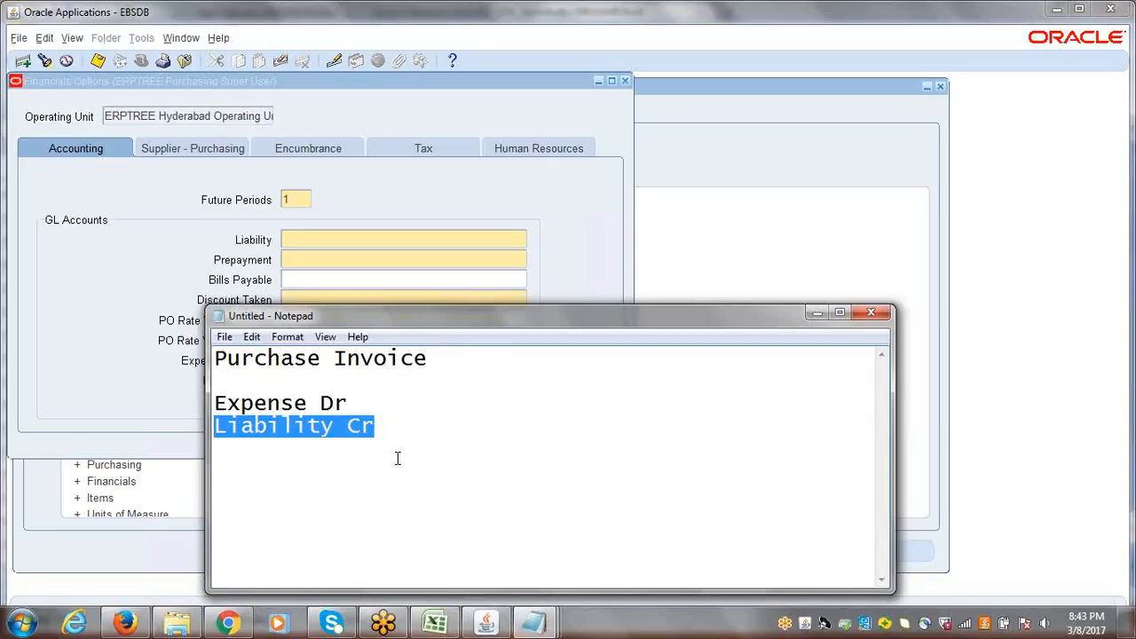
Look up "%accounts%" for the Liability GL account, choose 2210 Accounts Payable and accept the default values for the other segments
{"action": "left_click", "coordinate": [296, 239]}
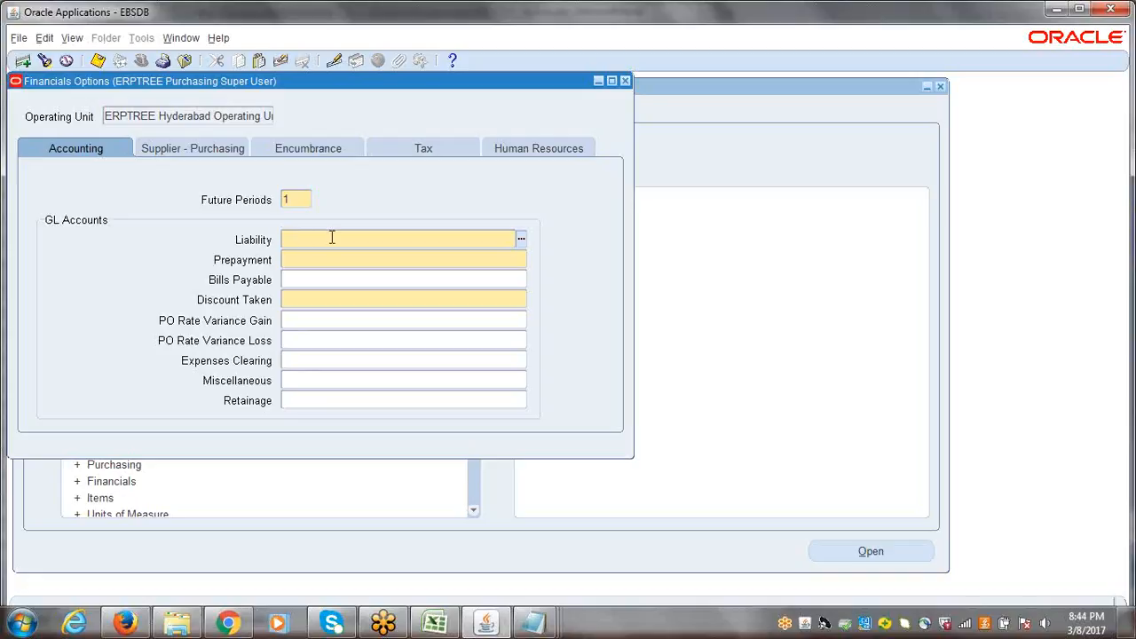
{"action": "left_click", "coordinate": [523, 241]}
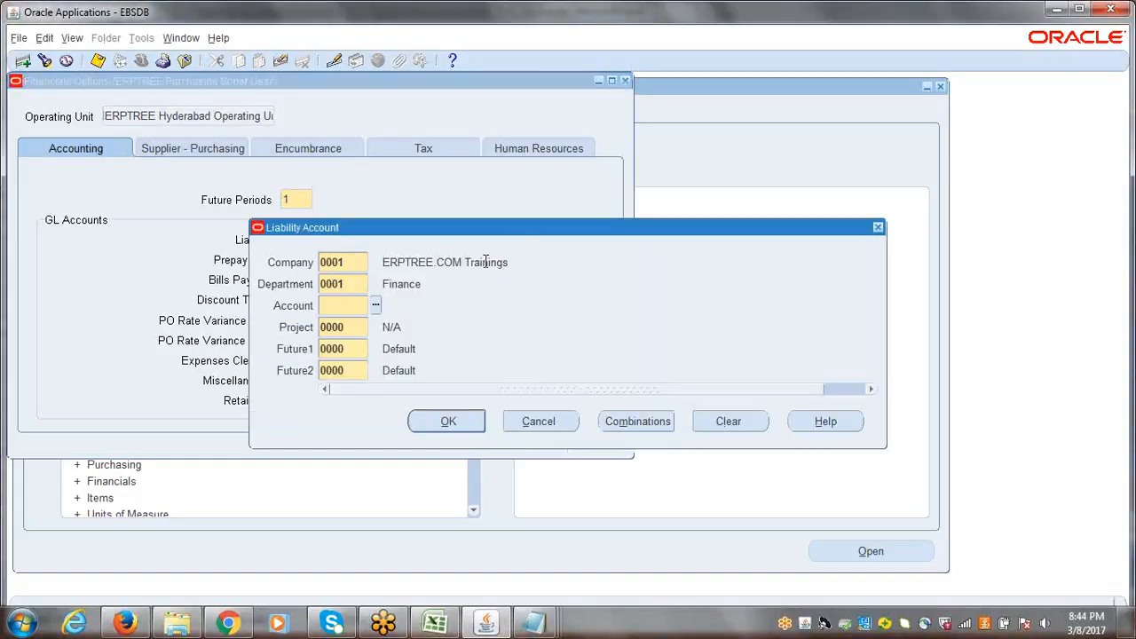
{"action": "left_click_drag", "start_coordinate": [388, 240], "coordinate": [488, 266]}
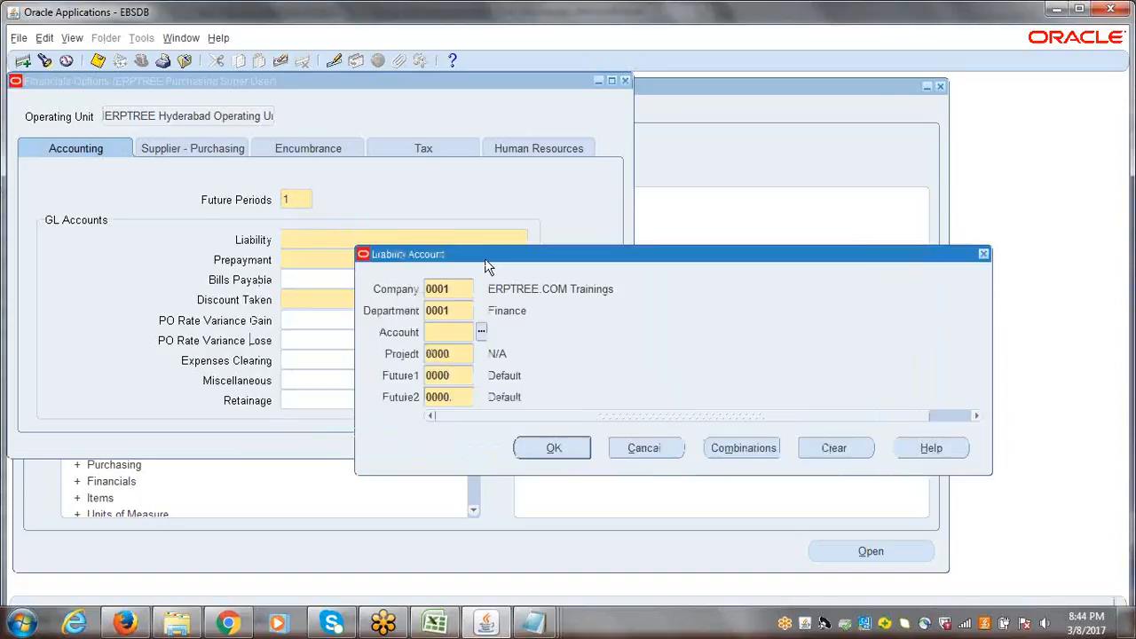
{"action": "left_click", "coordinate": [482, 334]}
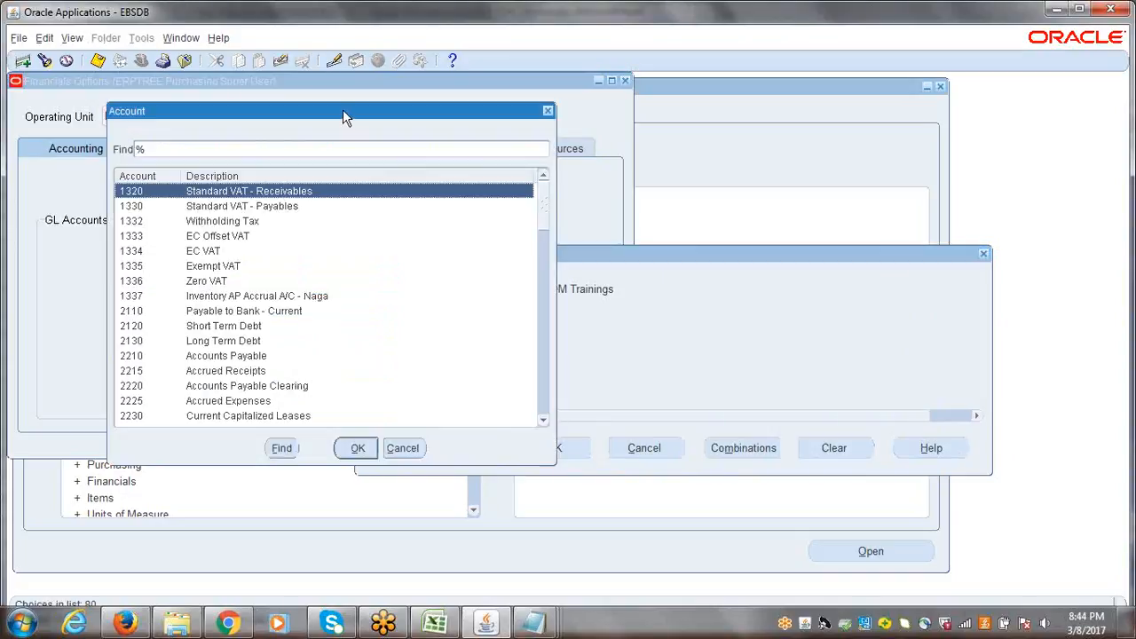
{"action": "left_click_drag", "start_coordinate": [341, 110], "coordinate": [581, 260]}
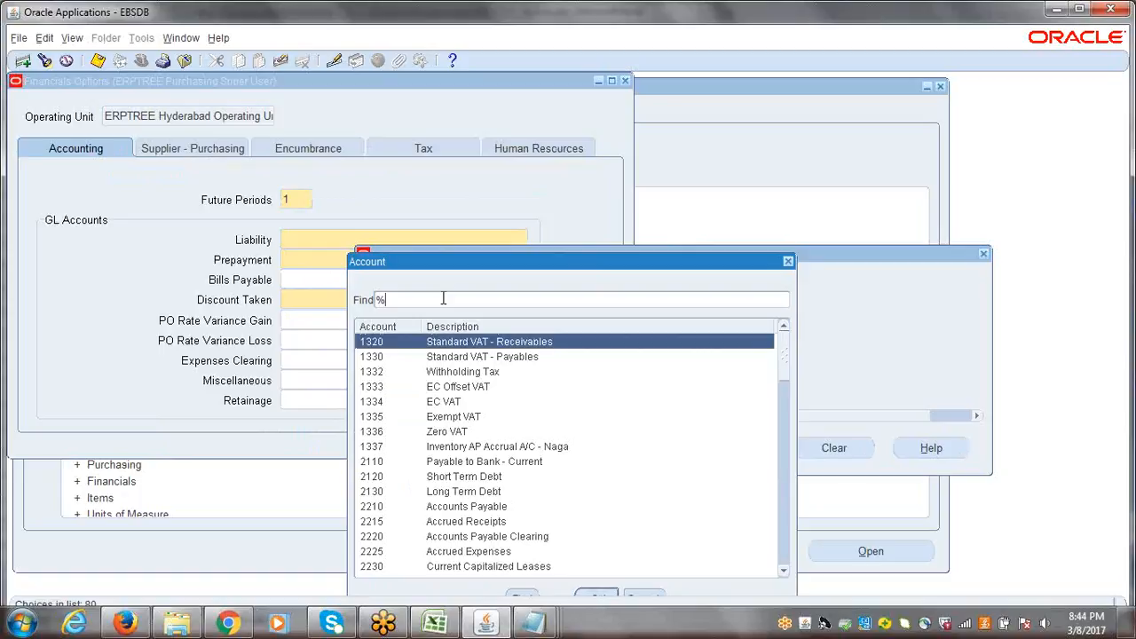
{"action": "type", "text": "accounts%"}
{"action": "key", "text": "Return"}
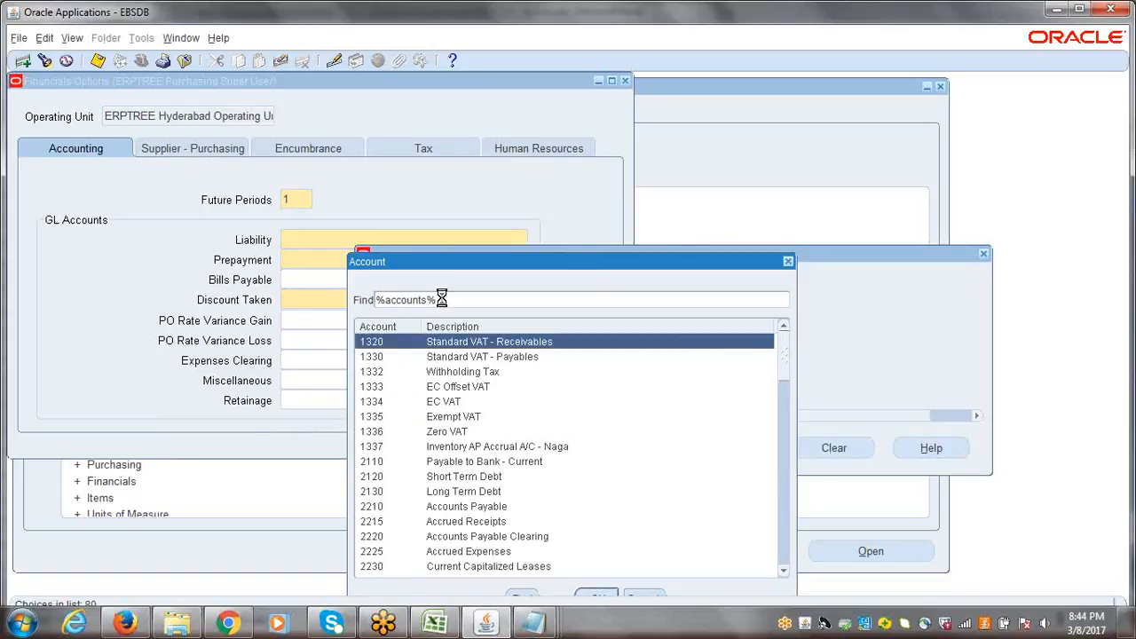
{"action": "type", "text": "22"}
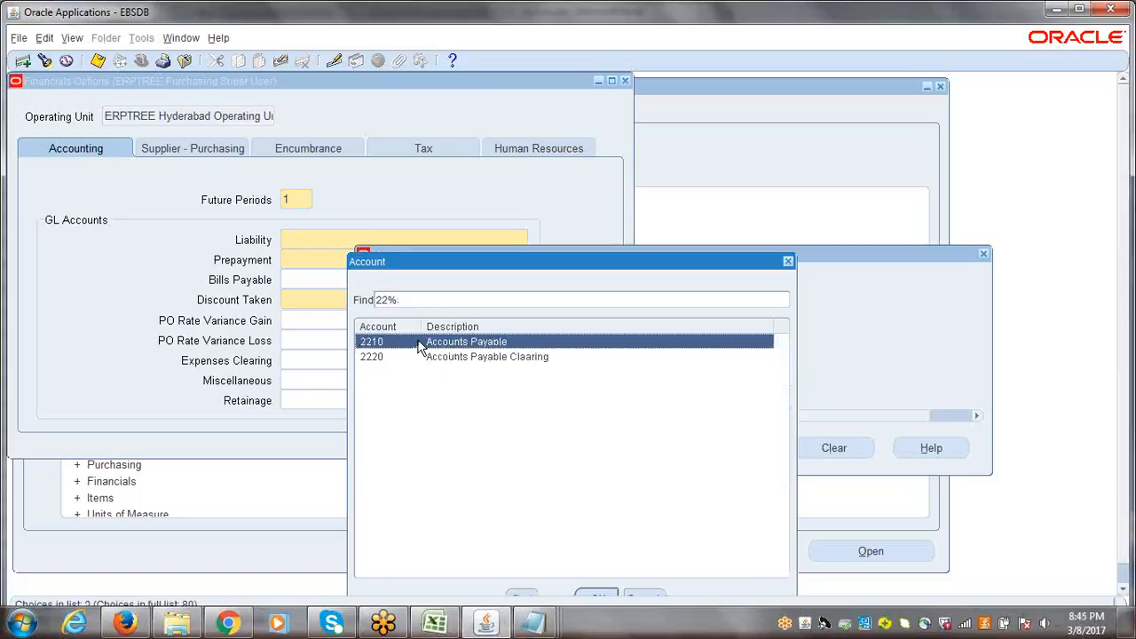
{"action": "left_click_drag", "start_coordinate": [595, 270], "coordinate": [627, 213]}
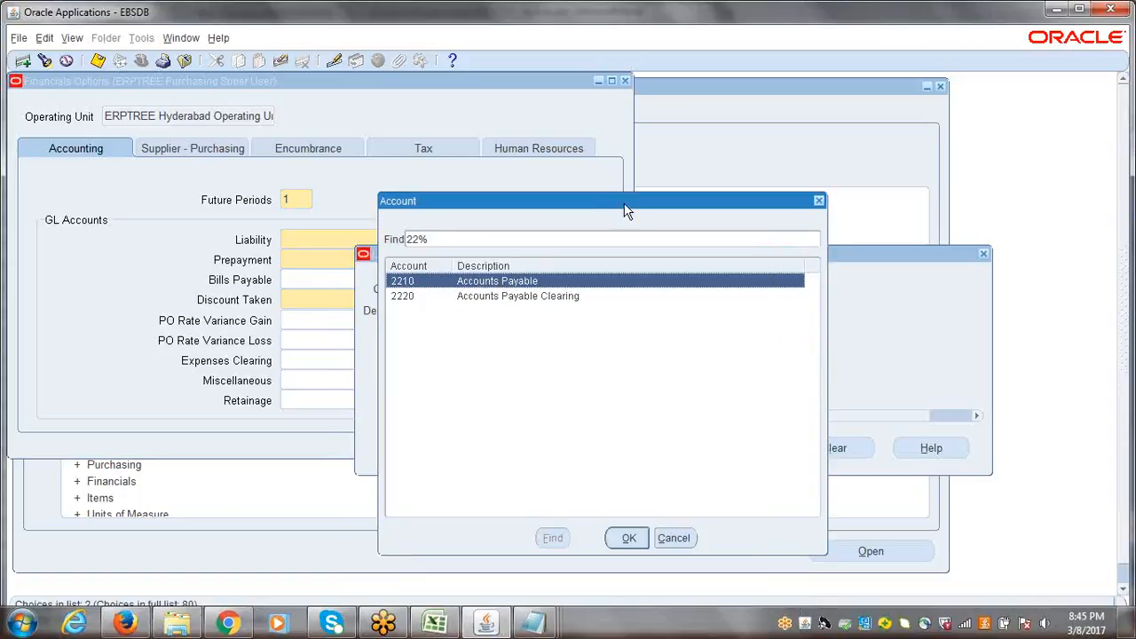
{"action": "left_click", "coordinate": [628, 540]}
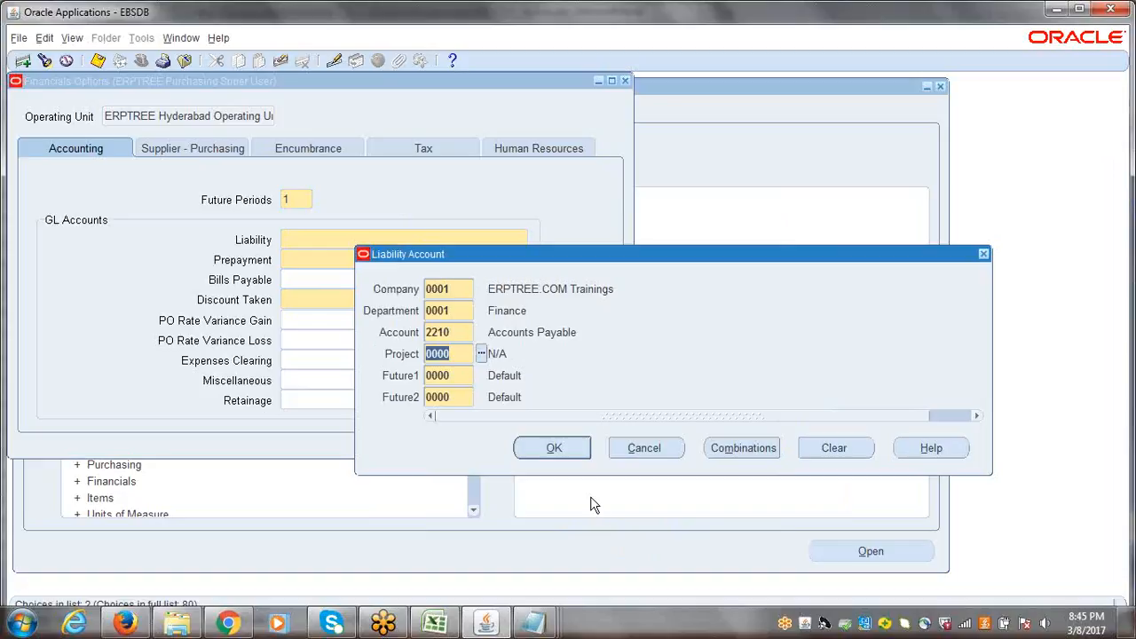
{"action": "left_click", "coordinate": [554, 448]}
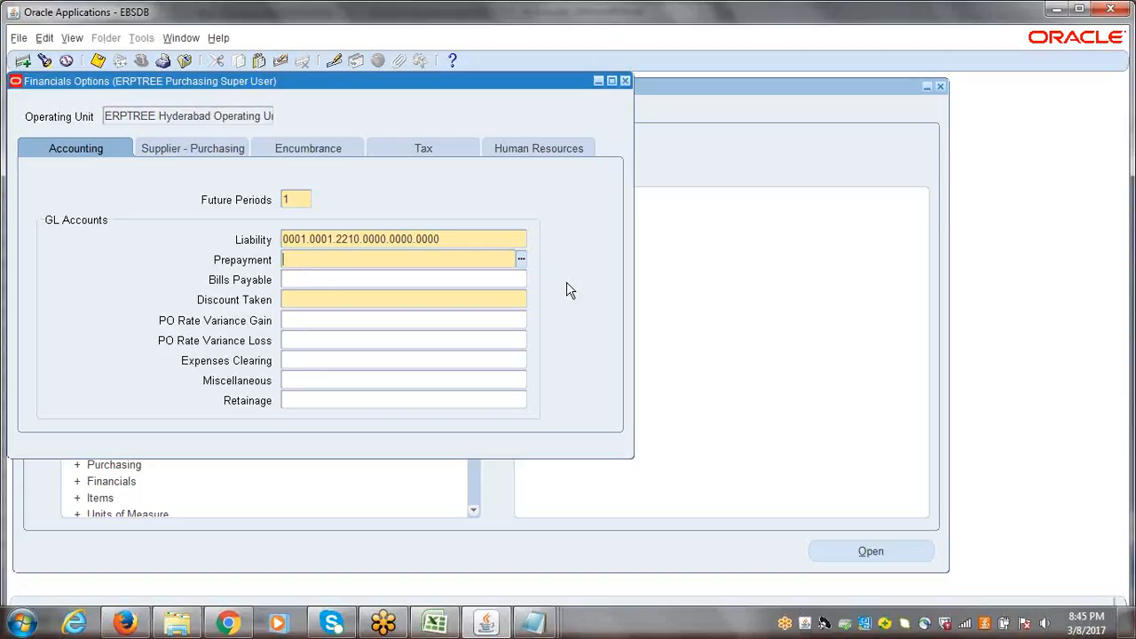
Look up "%prepaid%" for the Account segment of the Prepayment GL account and use 1340 Prepaid Expenses
{"action": "left_click", "coordinate": [521, 260]}
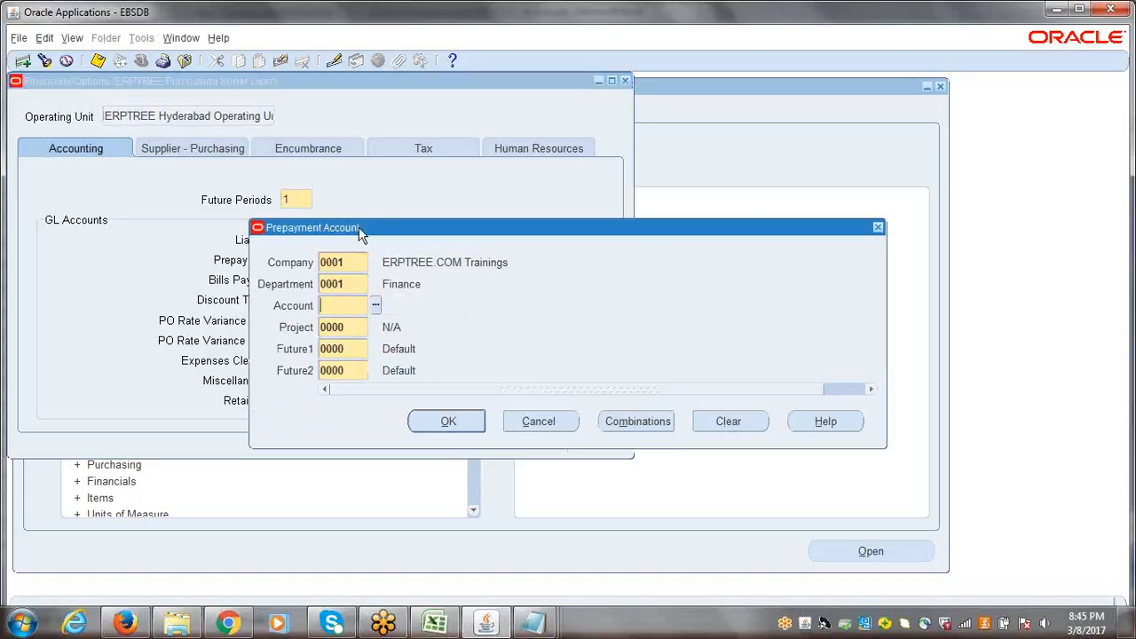
{"action": "left_click_drag", "start_coordinate": [523, 228], "coordinate": [633, 229]}
{"action": "left_click", "coordinate": [485, 306]}
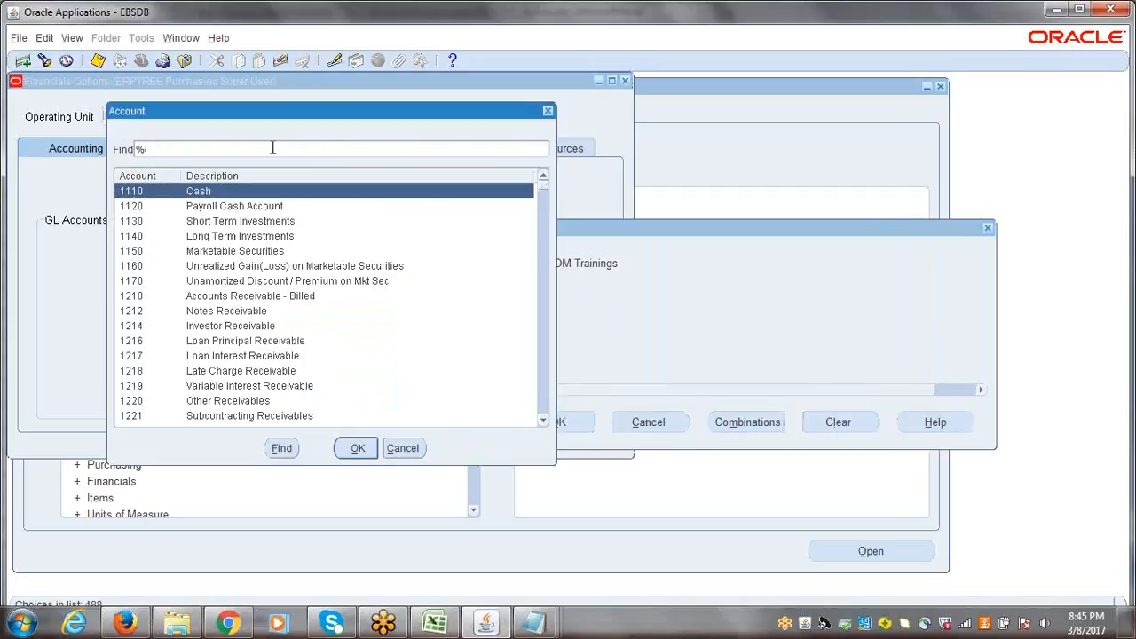
{"action": "type", "text": "prepaid%"}
{"action": "key", "text": "Return"}
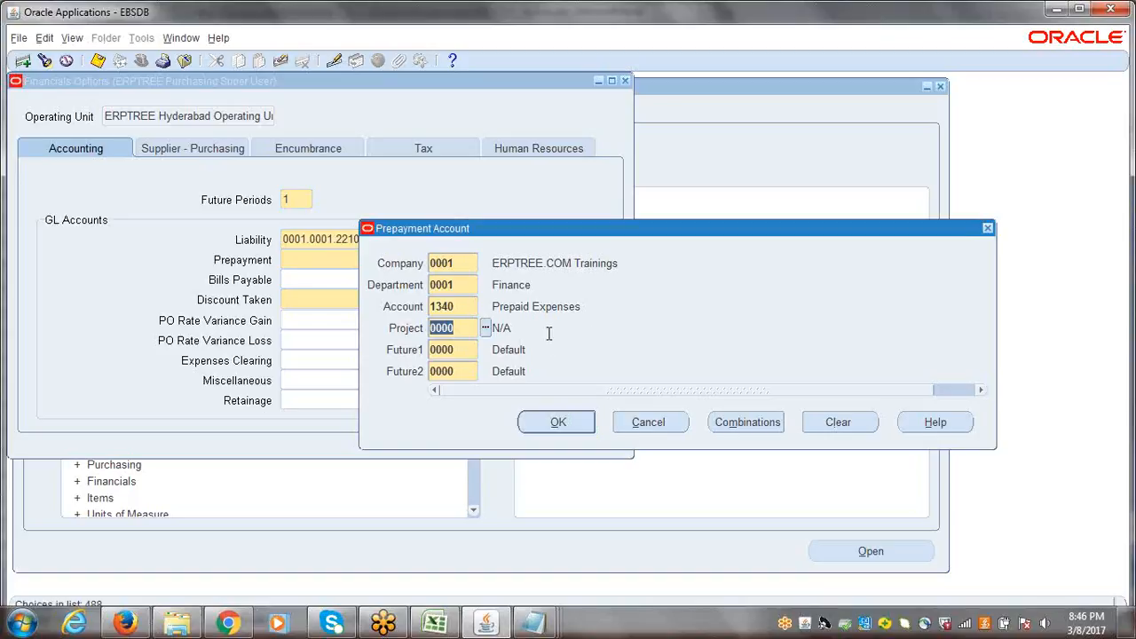
Clear the Account segment of the Prepayment account and re-enter 1340 directly
{"action": "double_click", "coordinate": [453, 306]}
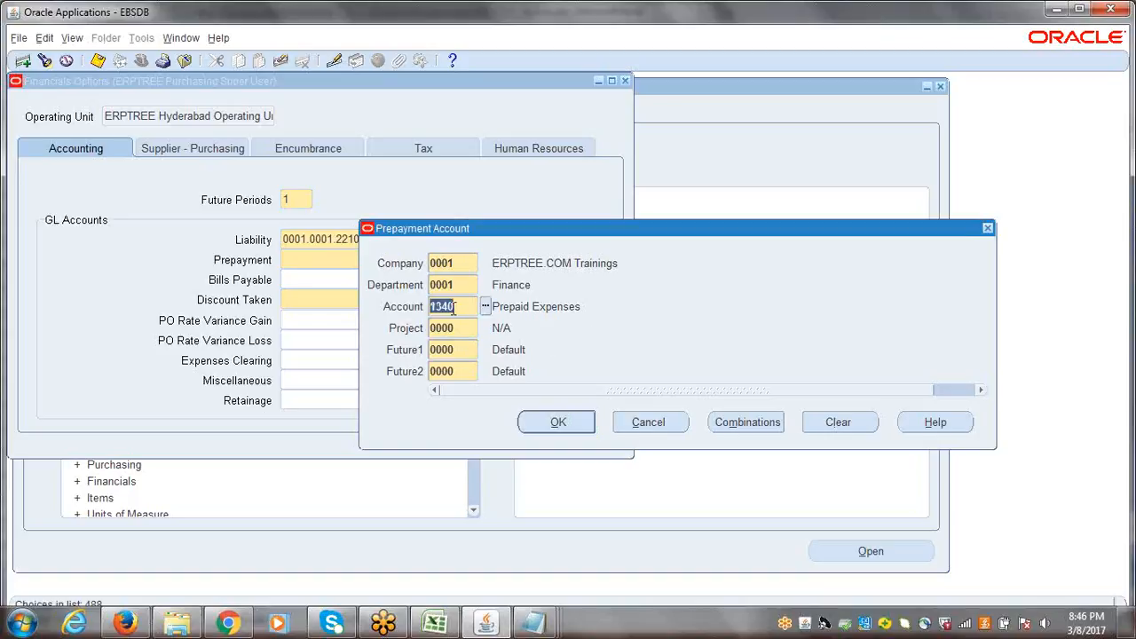
{"action": "key", "text": "BackSpace"}
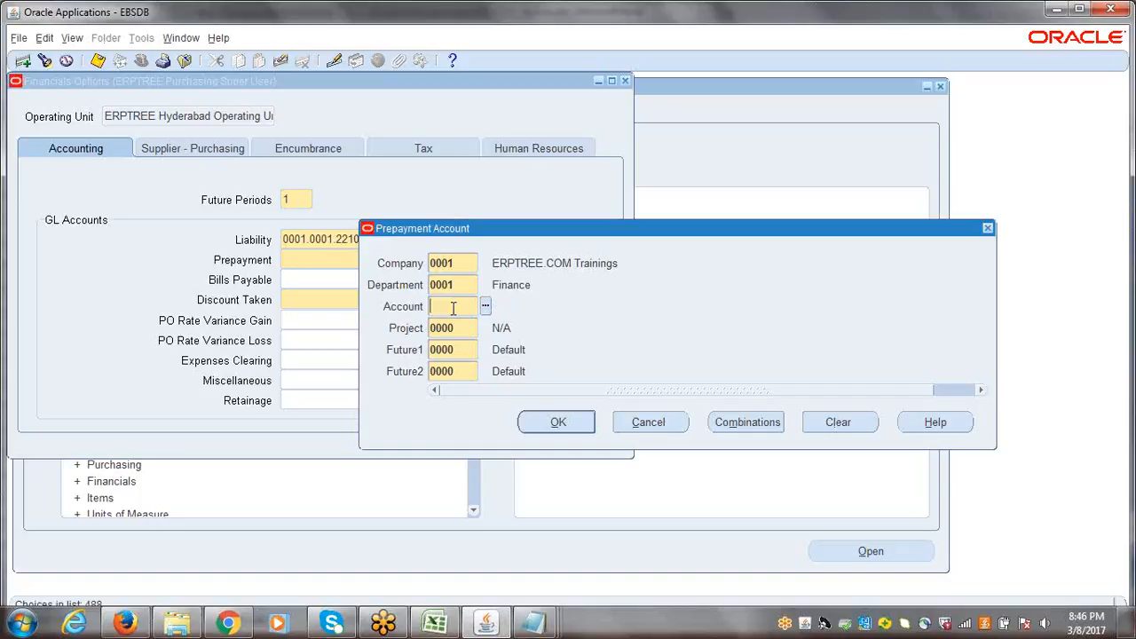
{"action": "type", "text": "1340"}
{"action": "key", "text": "Tab"}
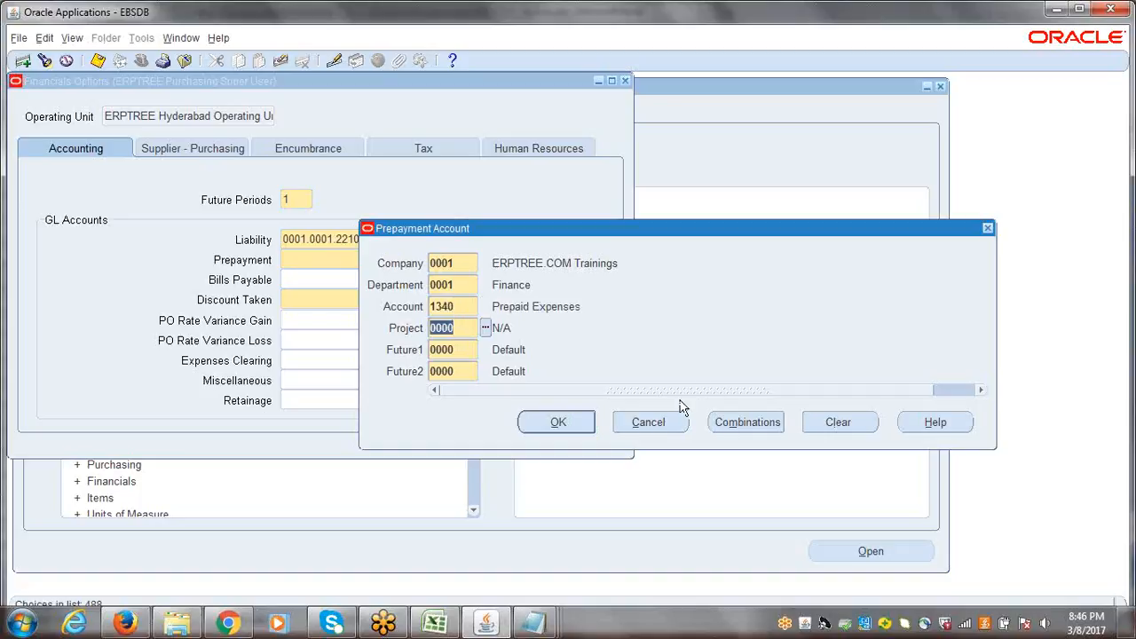
Accept the Prepayment account, look up "%discount%" for the Discount Taken account and use 4170 Payment Discount with the default other segments
{"action": "left_click", "coordinate": [563, 426]}
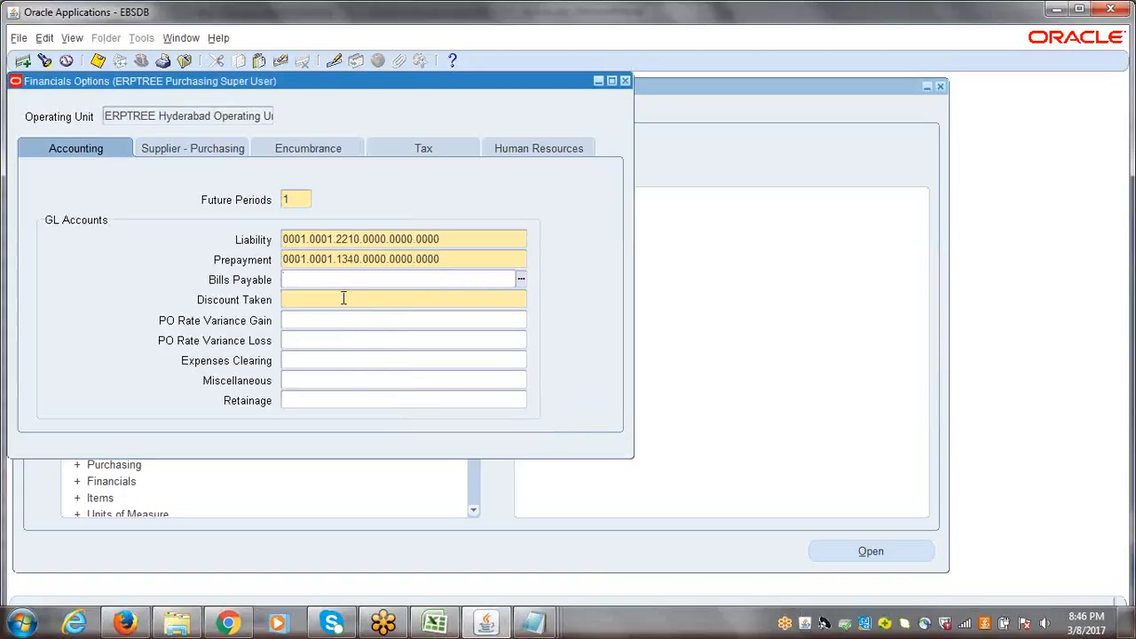
{"action": "left_click", "coordinate": [342, 296]}
{"action": "left_click", "coordinate": [523, 300]}
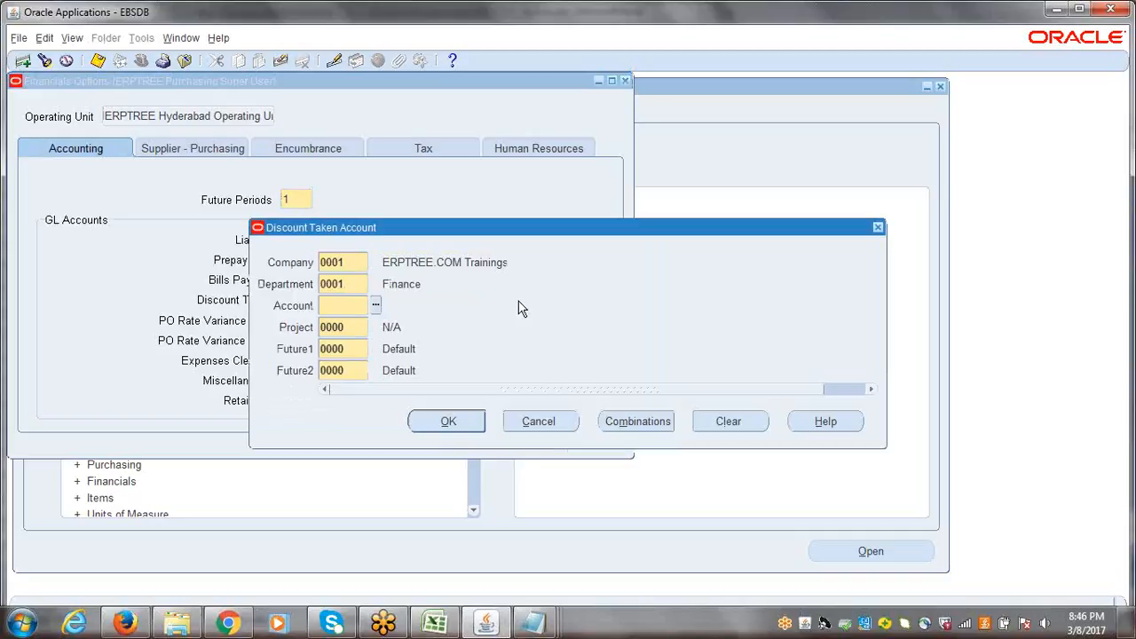
{"action": "left_click", "coordinate": [376, 304]}
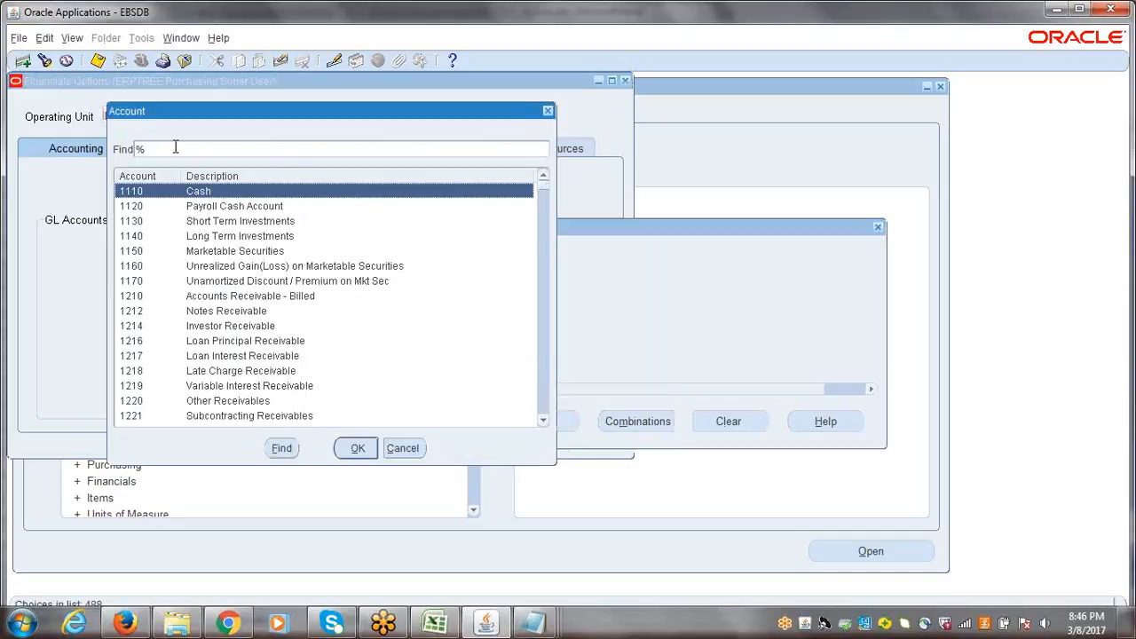
{"action": "left_click", "coordinate": [181, 151]}
{"action": "type", "text": "discount"}
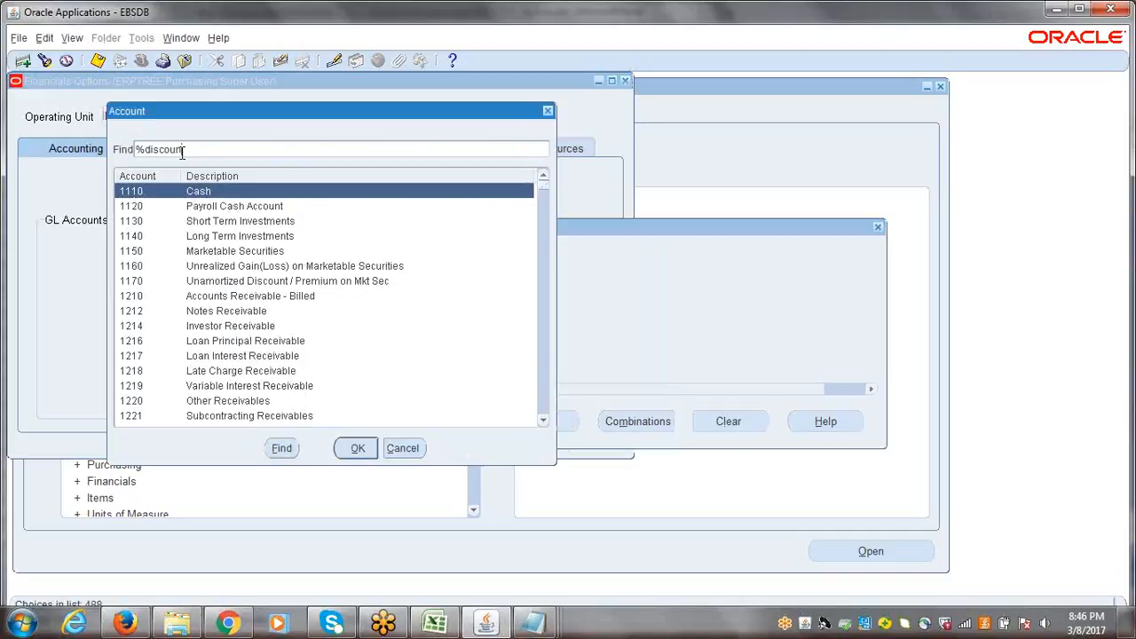
{"action": "type", "text": "%"}
{"action": "key", "text": "Return"}
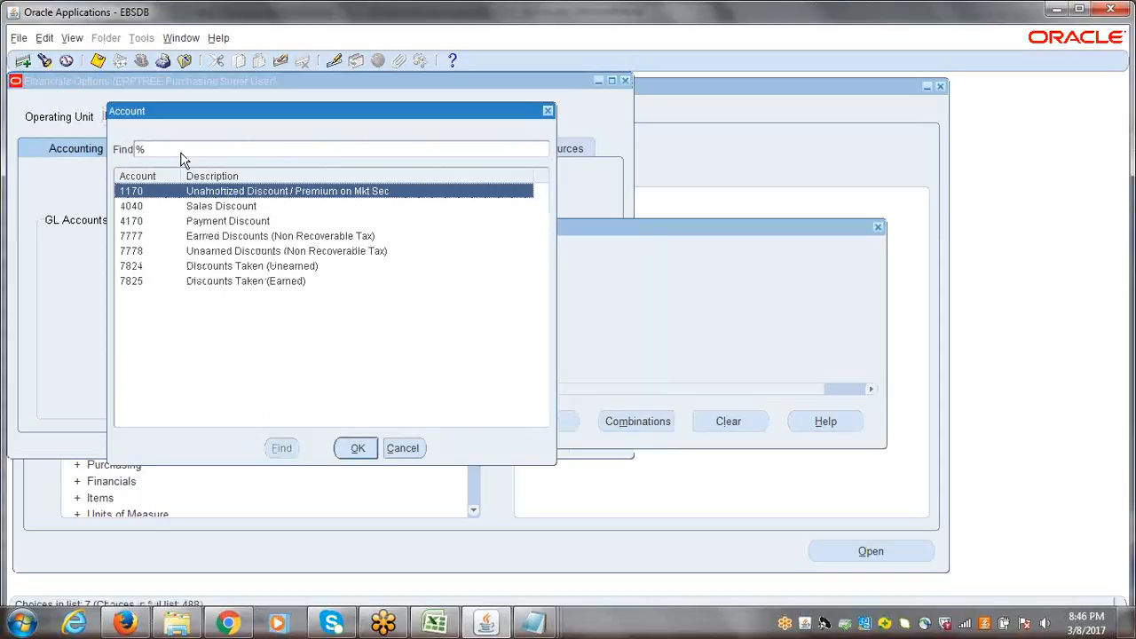
{"action": "left_click", "coordinate": [214, 222]}
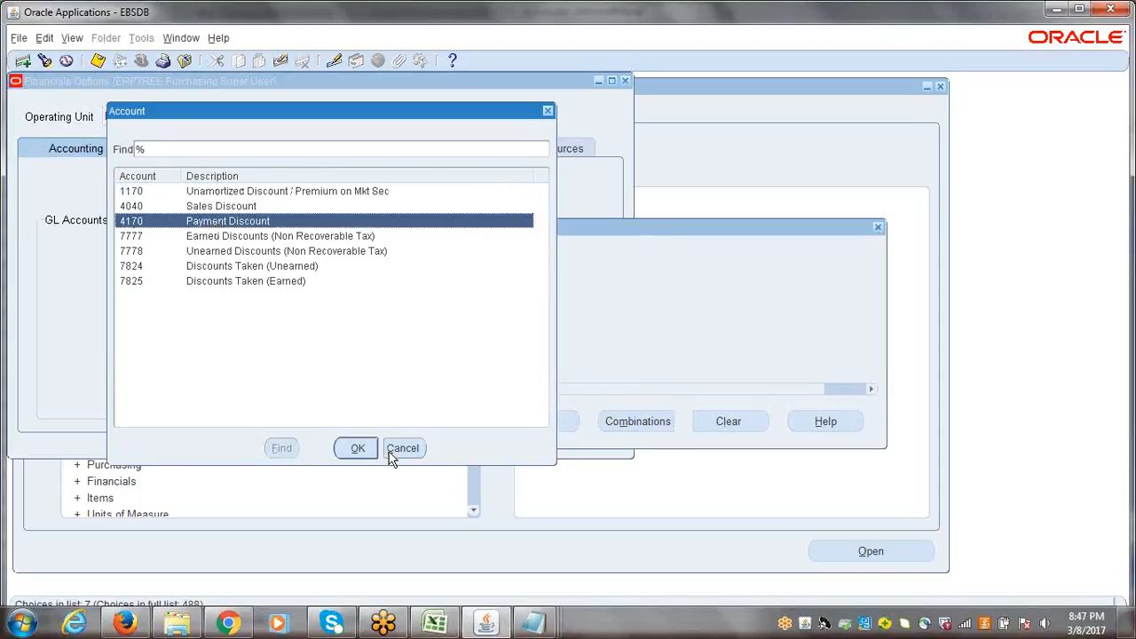
{"action": "left_click", "coordinate": [357, 448]}
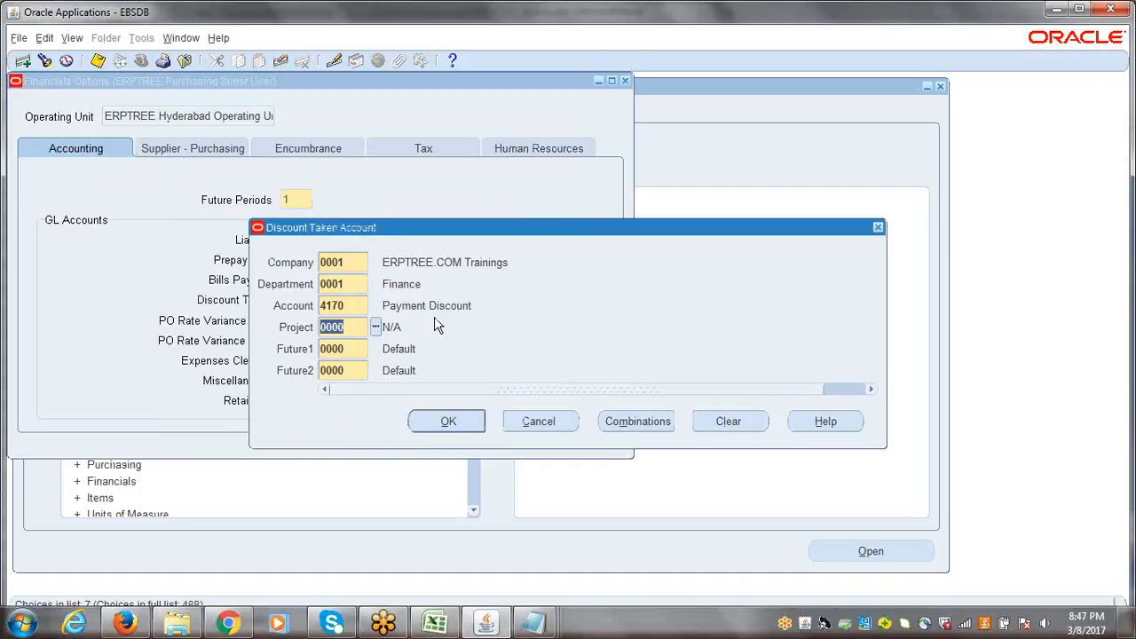
{"action": "left_click", "coordinate": [445, 422]}
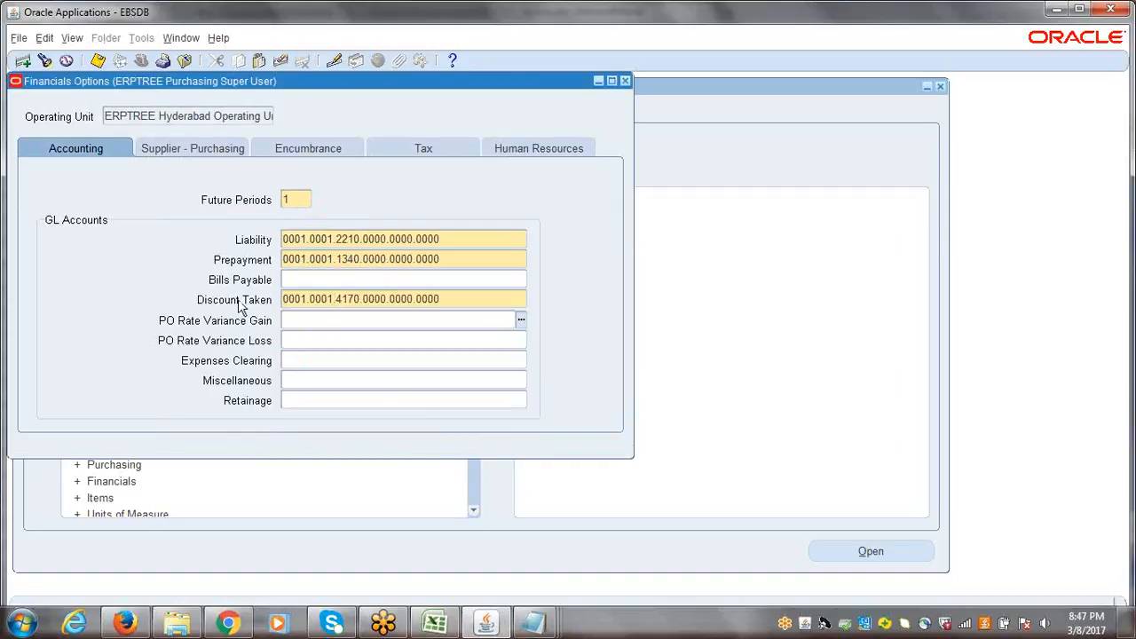
{"action": "left_click", "coordinate": [290, 280]}
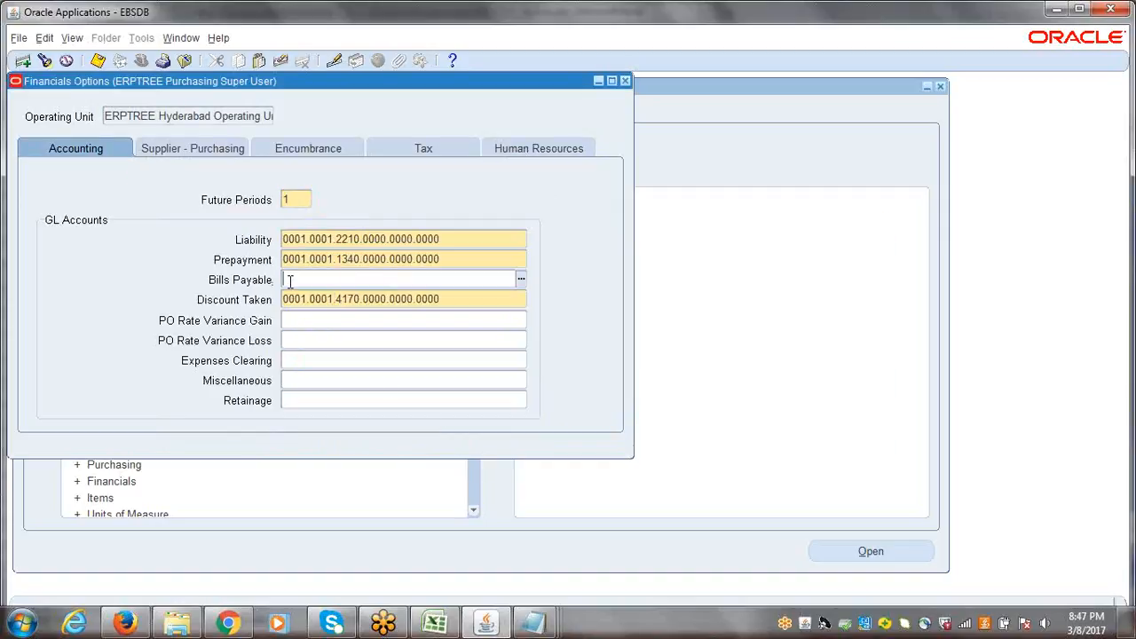
{"action": "left_click", "coordinate": [303, 400]}
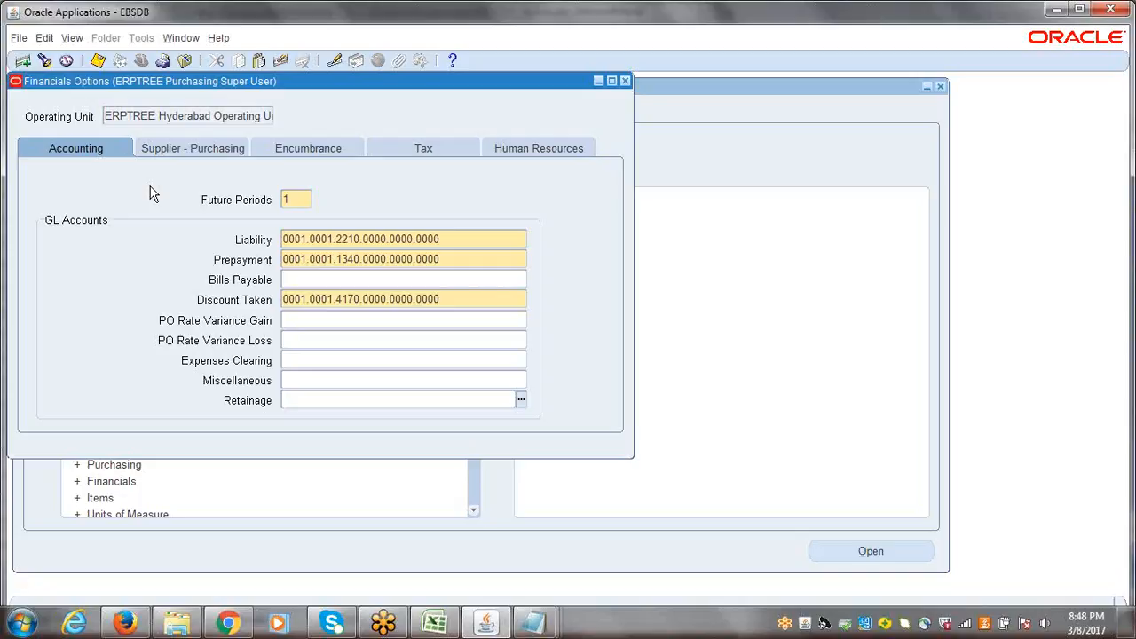
{"action": "left_click", "coordinate": [156, 115]}
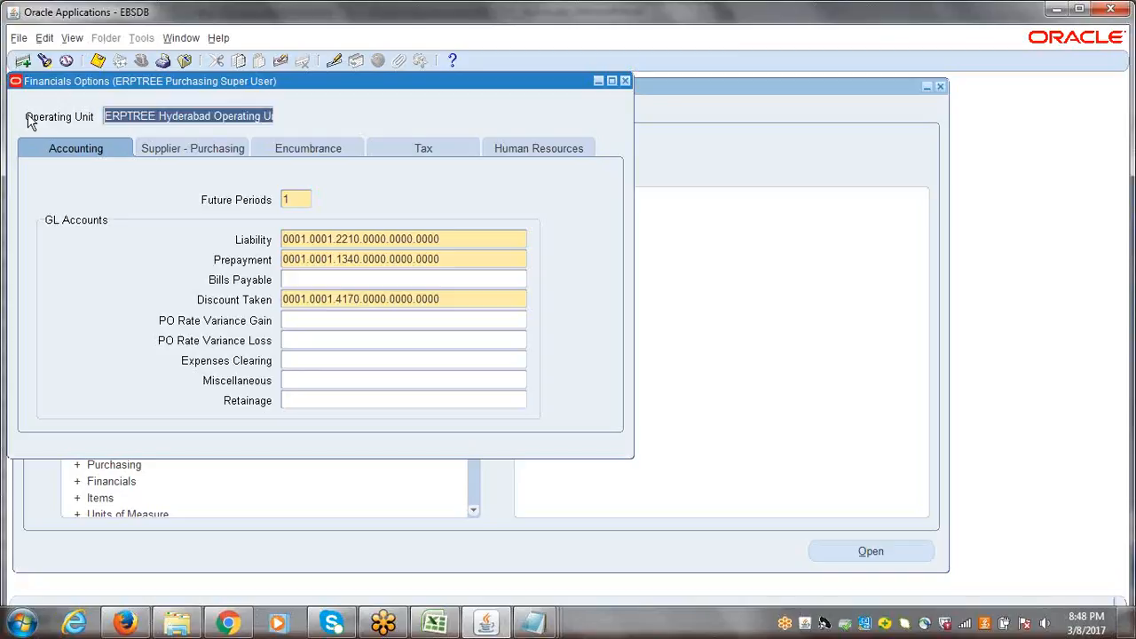
{"action": "left_click", "coordinate": [145, 119]}
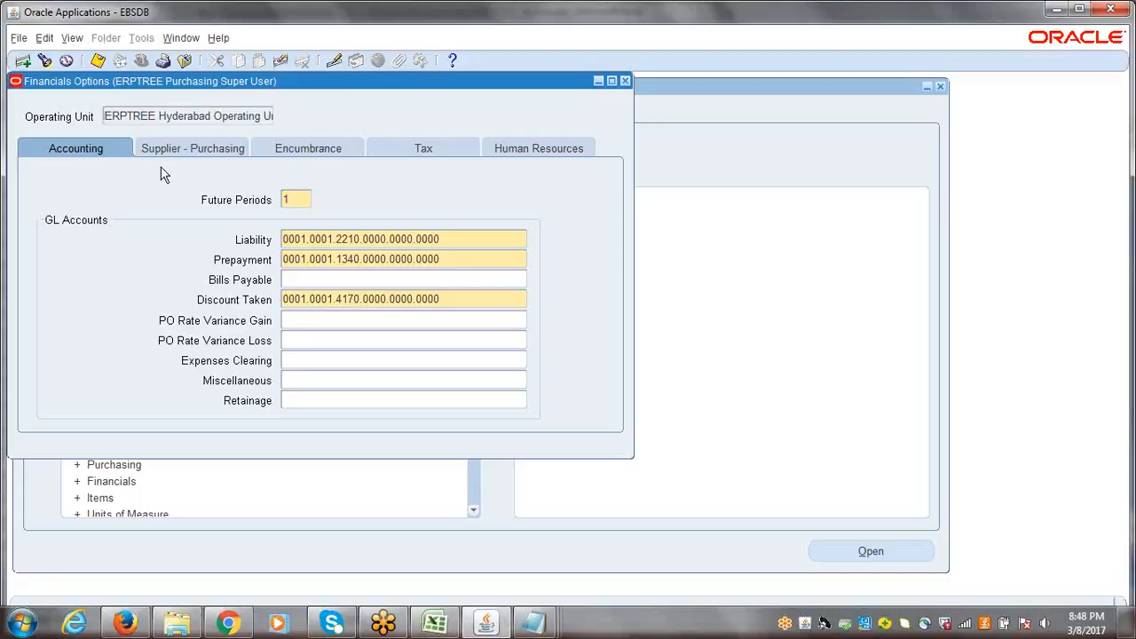
In the Supplier - Purchasing options, set the Inventory Organization to EHI - ERPTREE Hyderabad Inventory Organization
{"action": "left_click", "coordinate": [175, 148]}
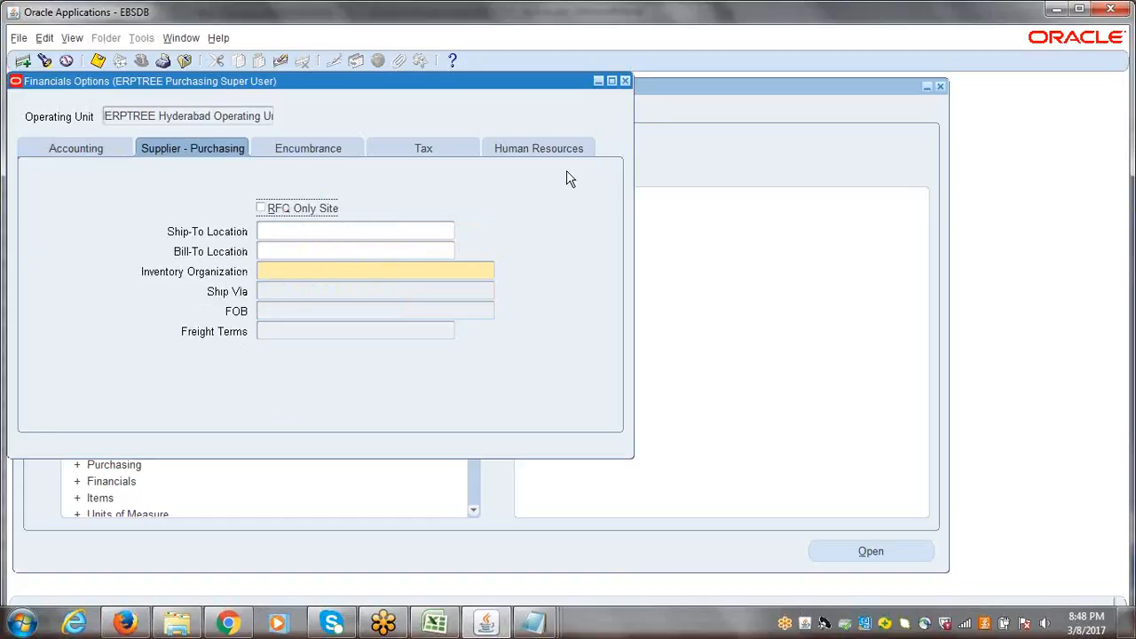
{"action": "left_click", "coordinate": [300, 272]}
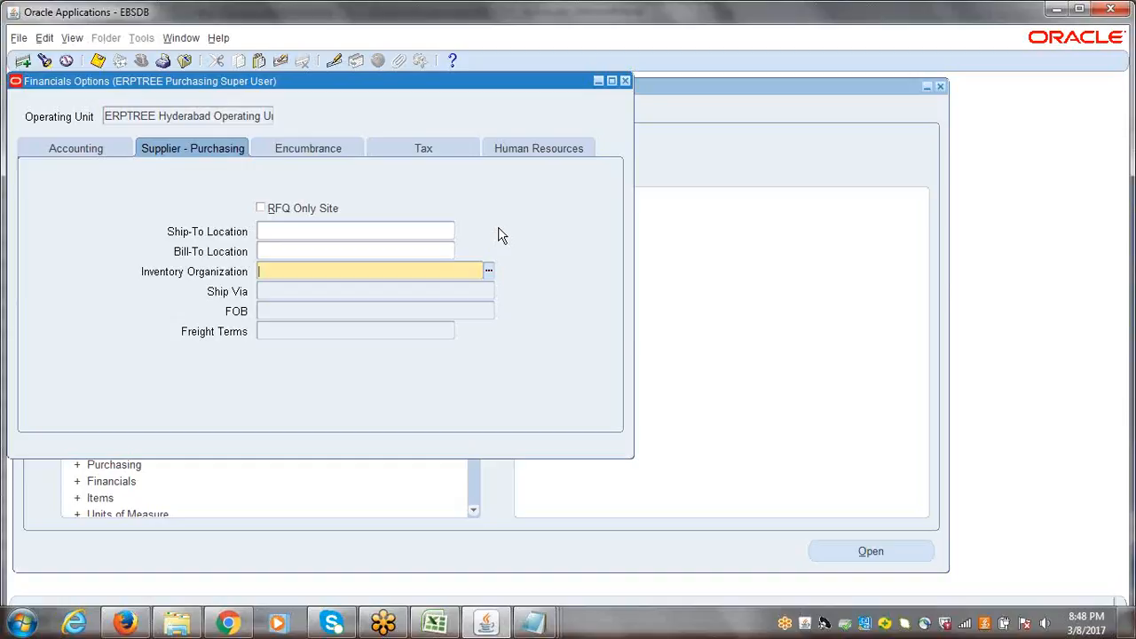
{"action": "left_click", "coordinate": [142, 116]}
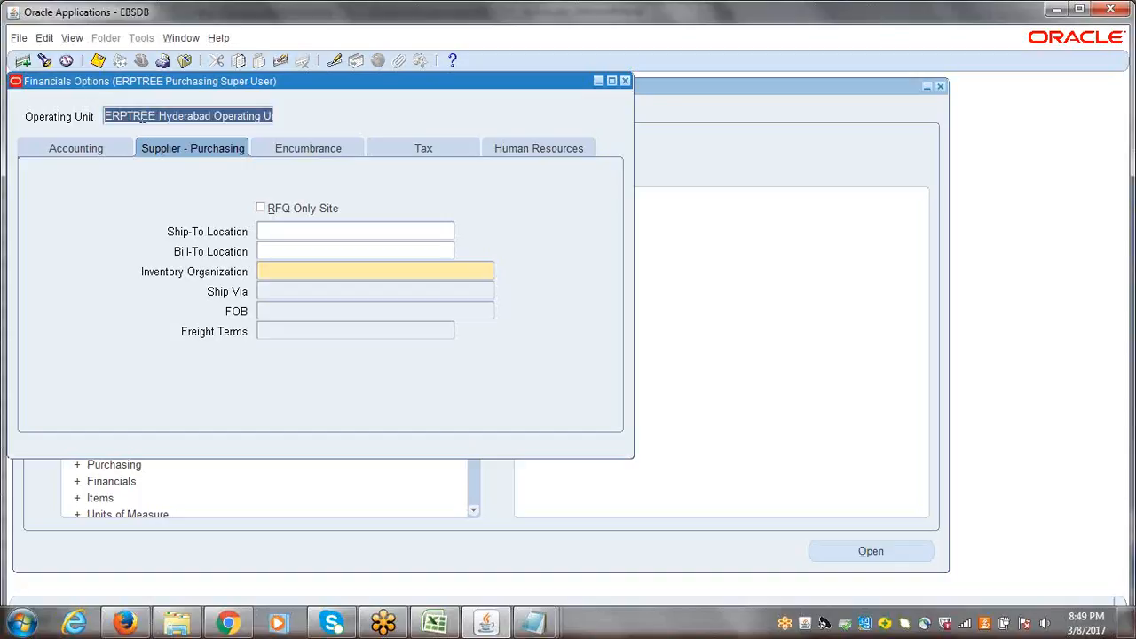
{"action": "triple_click", "coordinate": [142, 116]}
{"action": "left_click", "coordinate": [142, 116]}
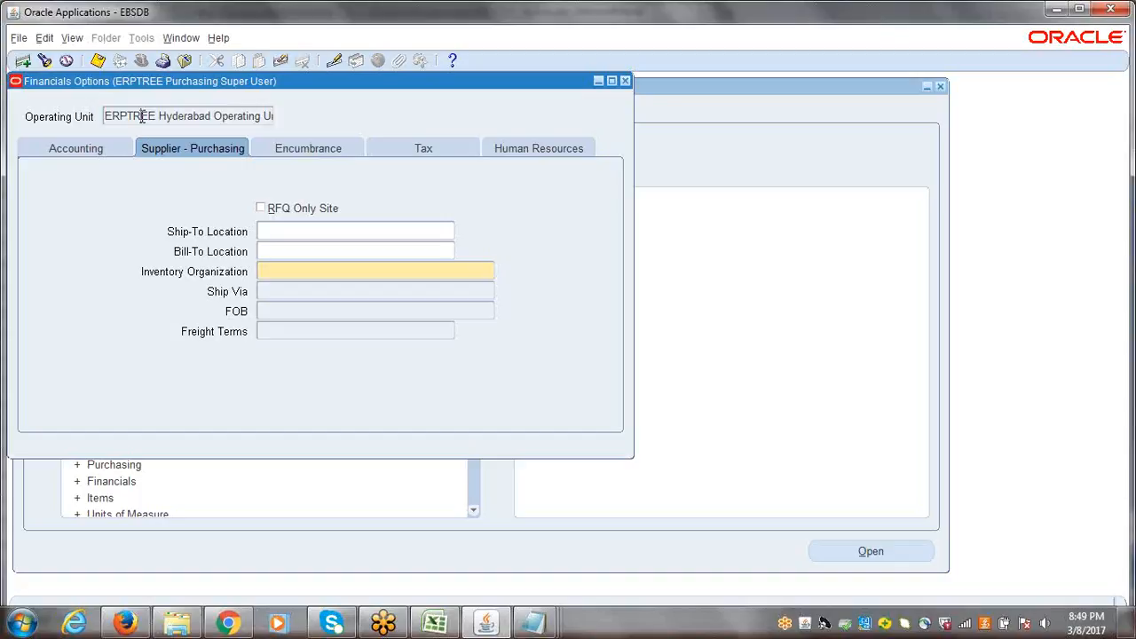
{"action": "left_click", "coordinate": [347, 272]}
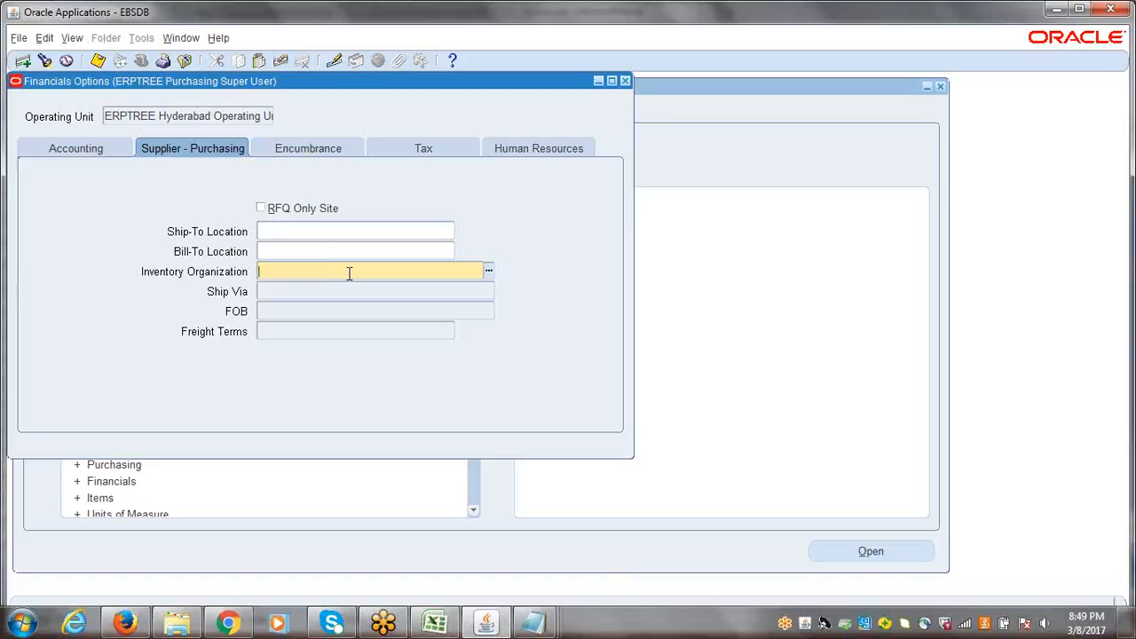
{"action": "left_click", "coordinate": [488, 271]}
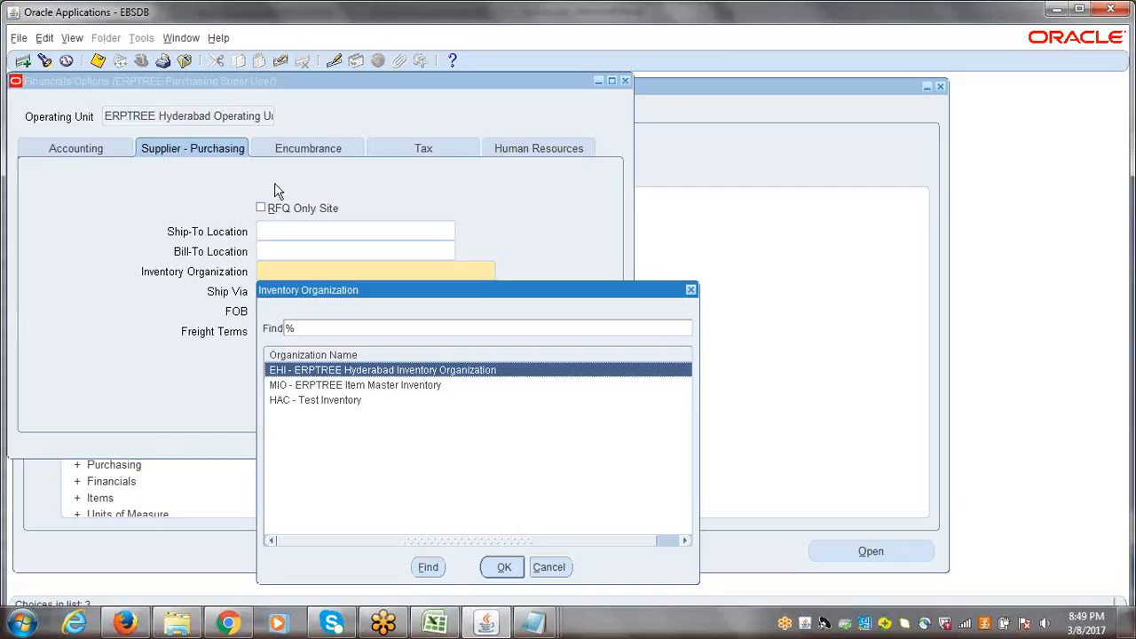
{"action": "left_click", "coordinate": [503, 569]}
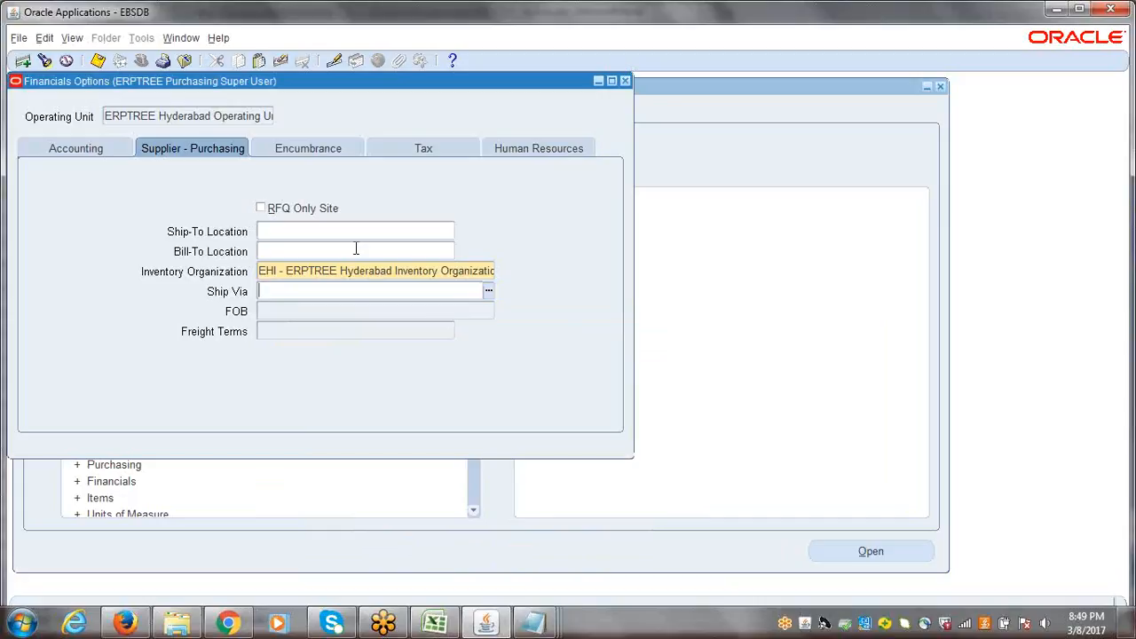
Compare the operating unit name with the inventory organization chosen in the Supplier - Purchasing options
{"action": "left_click", "coordinate": [169, 109]}
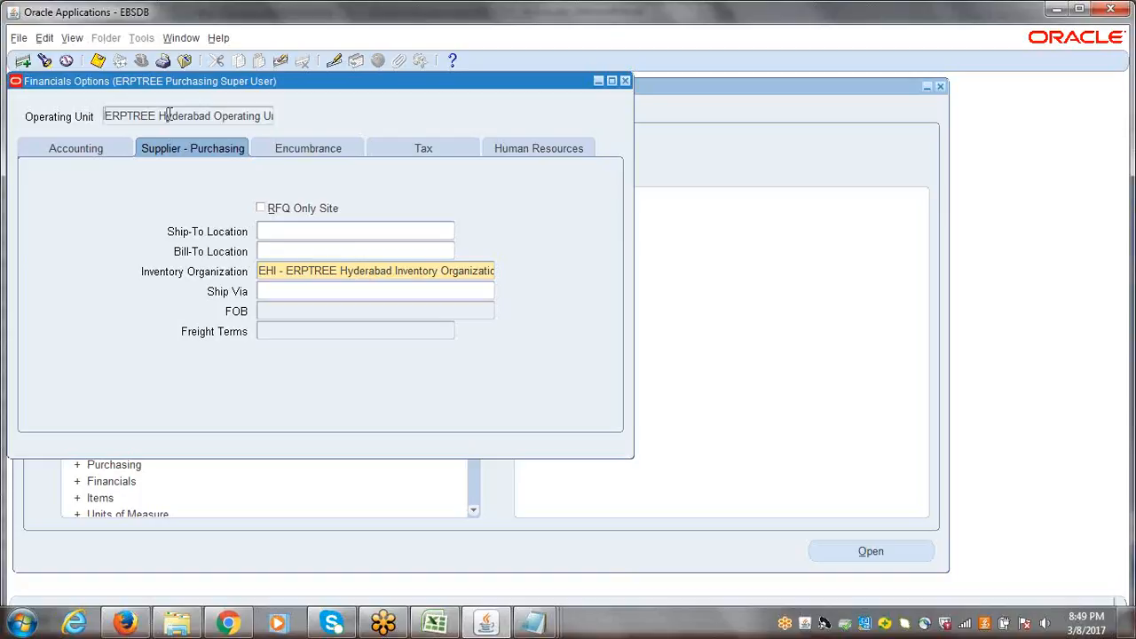
{"action": "double_click", "coordinate": [170, 114]}
{"action": "left_click", "coordinate": [159, 117]}
{"action": "left_click", "coordinate": [330, 275]}
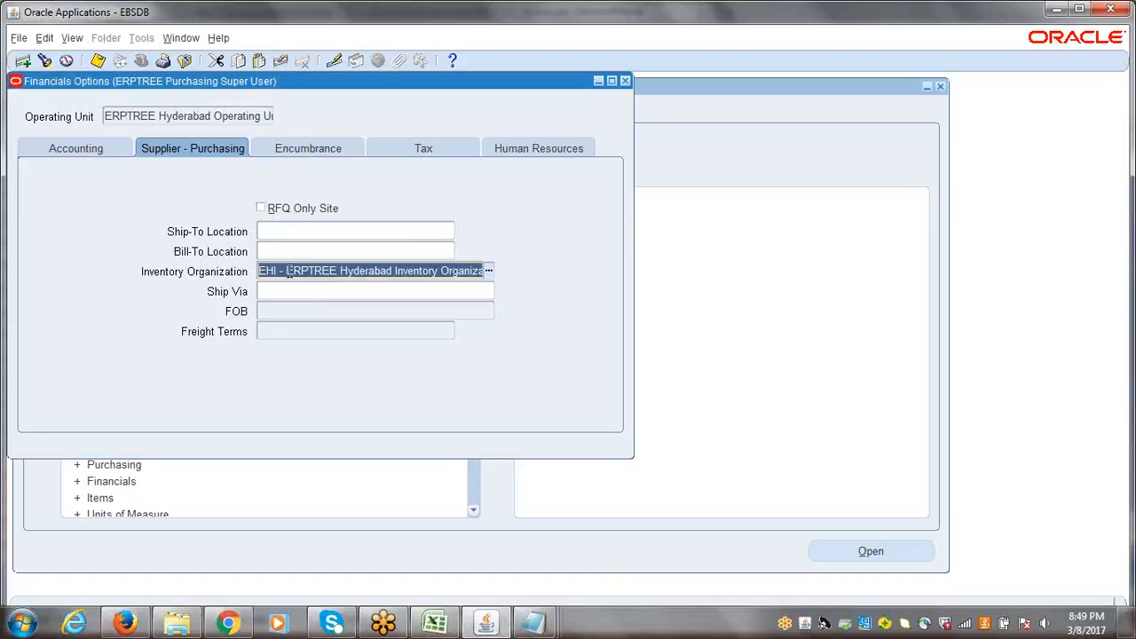
{"action": "double_click", "coordinate": [289, 273]}
{"action": "left_click", "coordinate": [158, 118]}
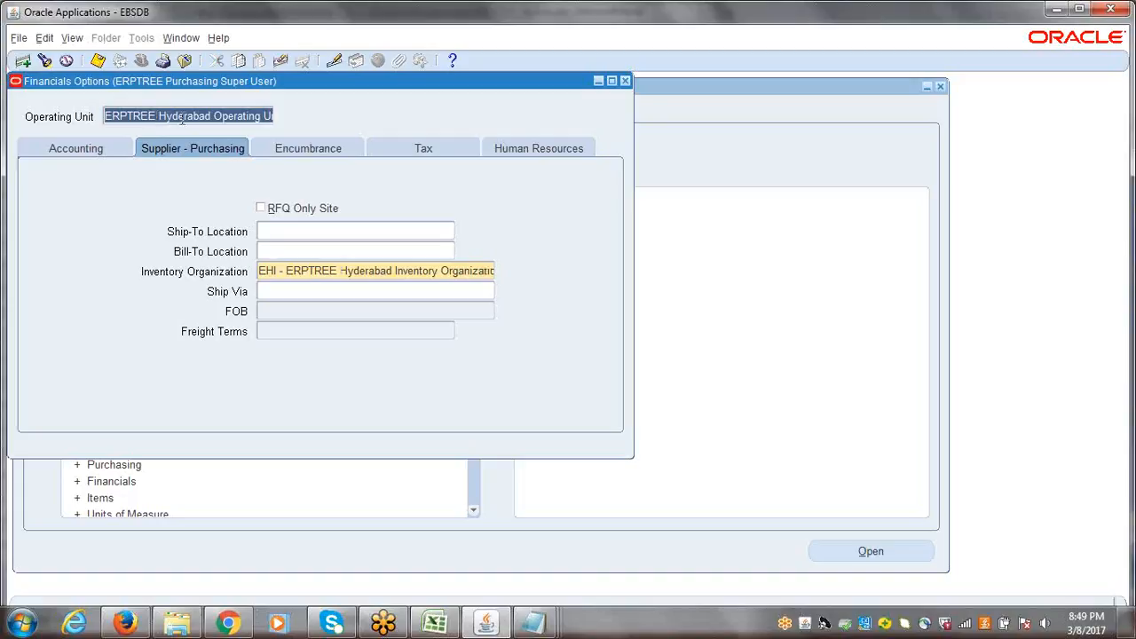
{"action": "double_click", "coordinate": [173, 118]}
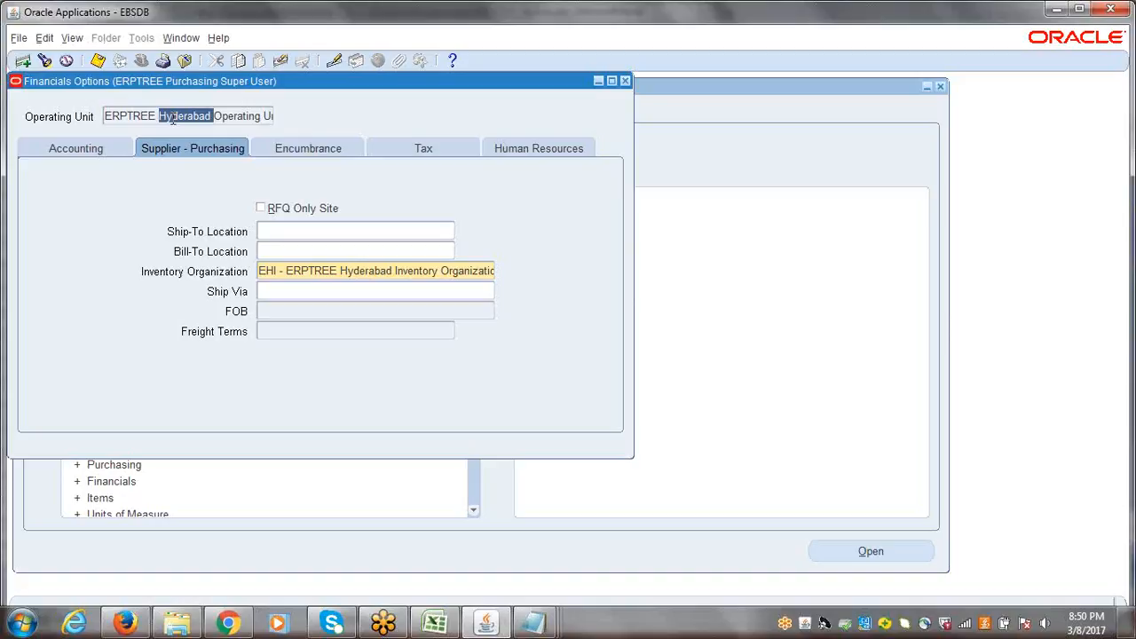
{"action": "left_click", "coordinate": [334, 278]}
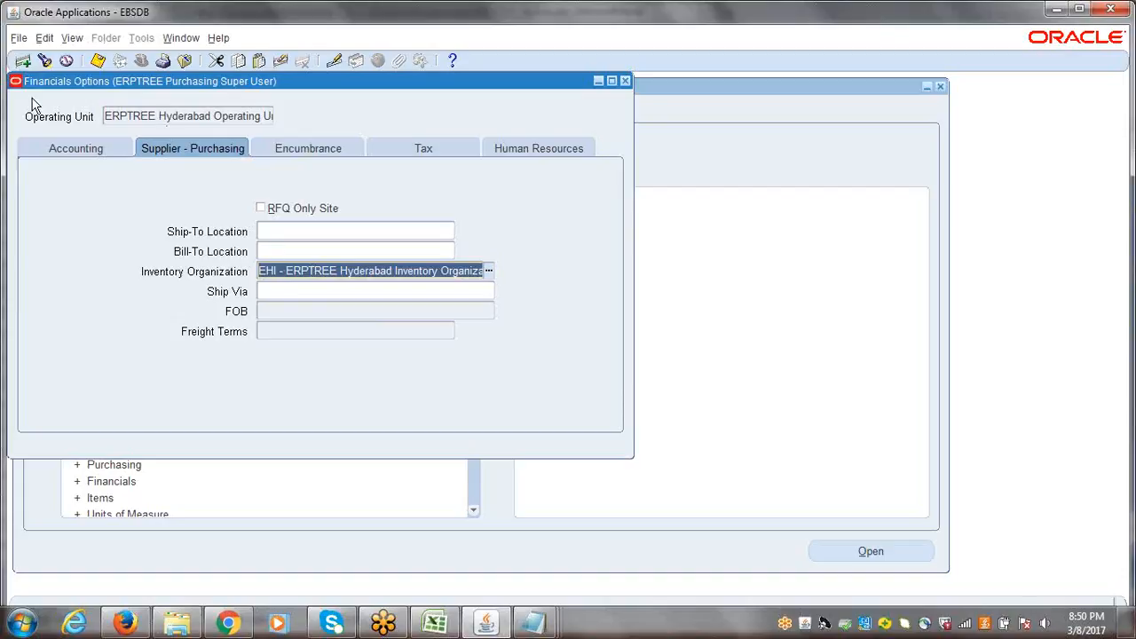
{"action": "left_click", "coordinate": [202, 116]}
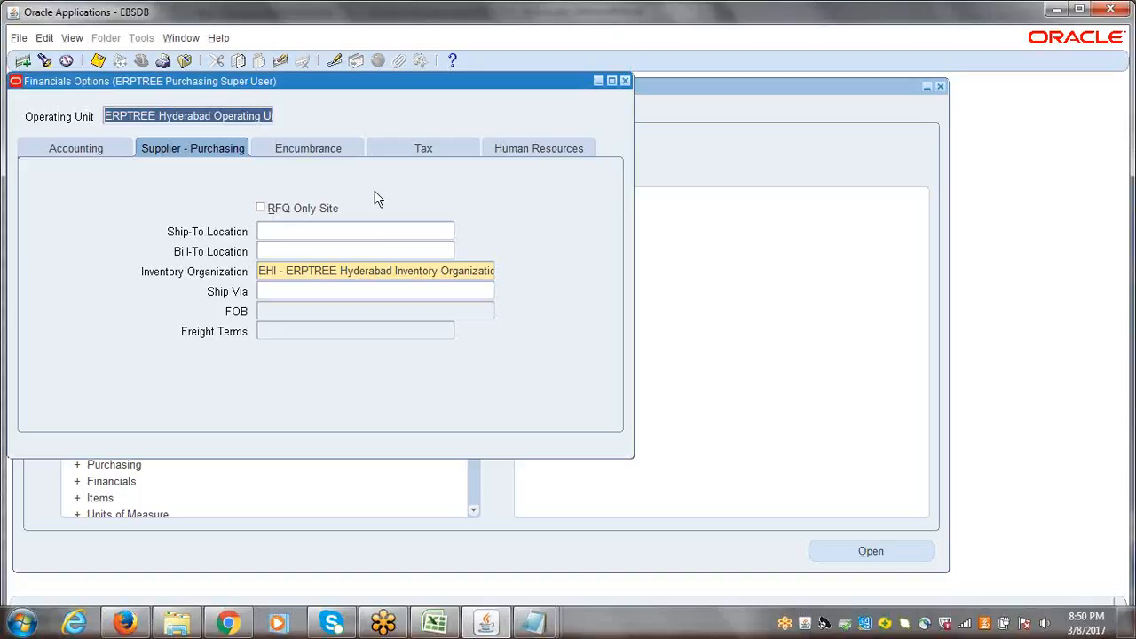
Review the Encumbrance, Tax and Human Resources options, including the employee number method and the business group
{"action": "left_click", "coordinate": [303, 147]}
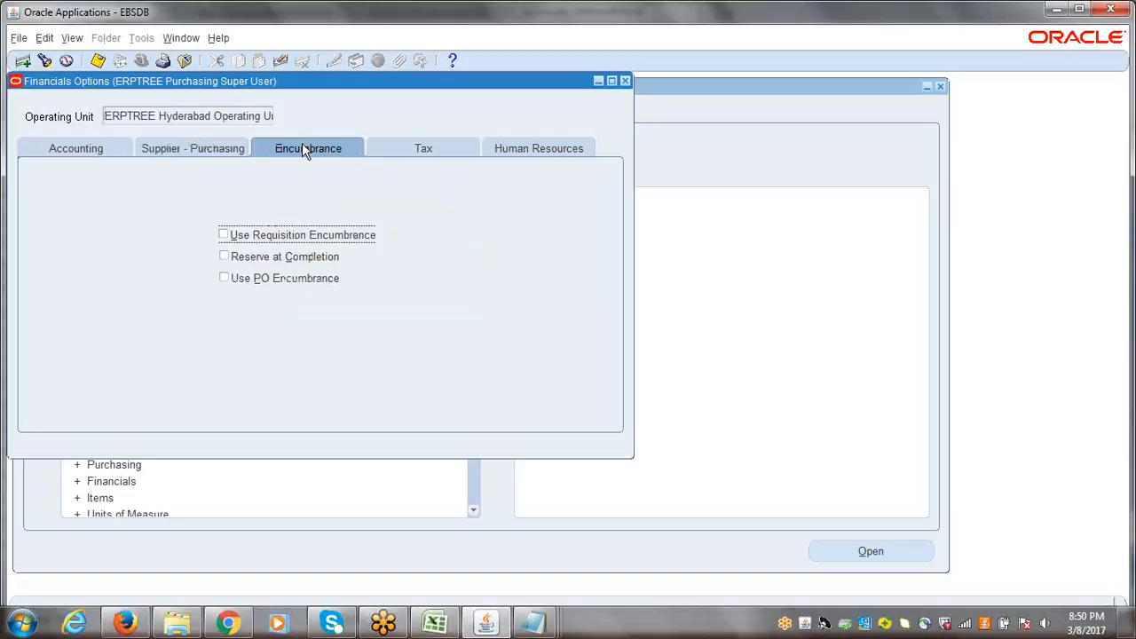
{"action": "left_click", "coordinate": [419, 149]}
{"action": "left_click", "coordinate": [553, 151]}
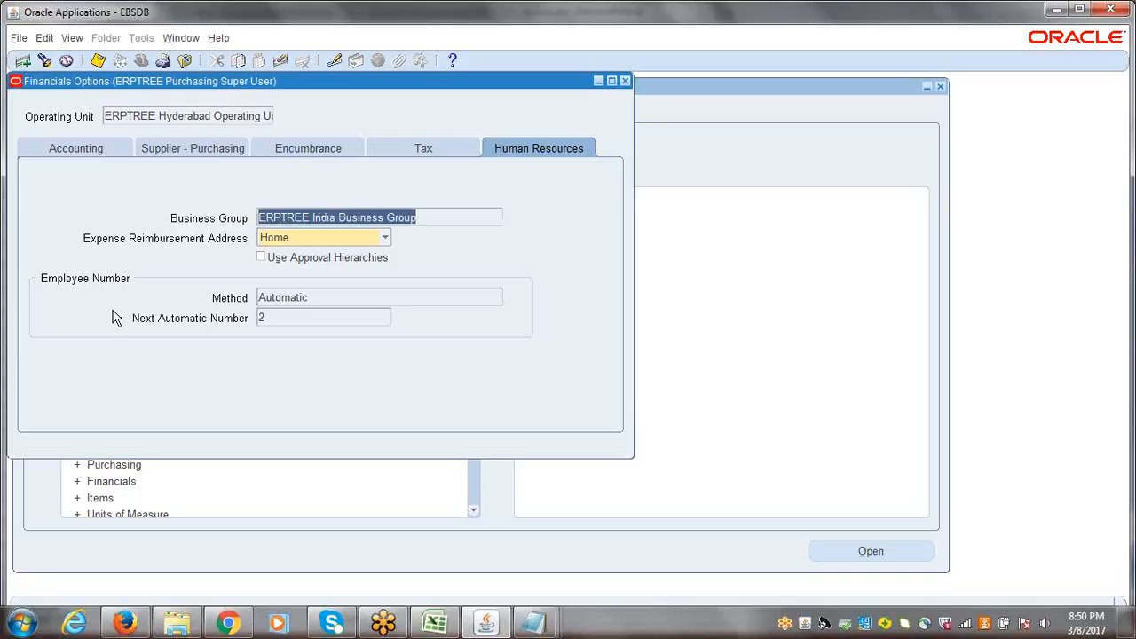
{"action": "left_click", "coordinate": [319, 297]}
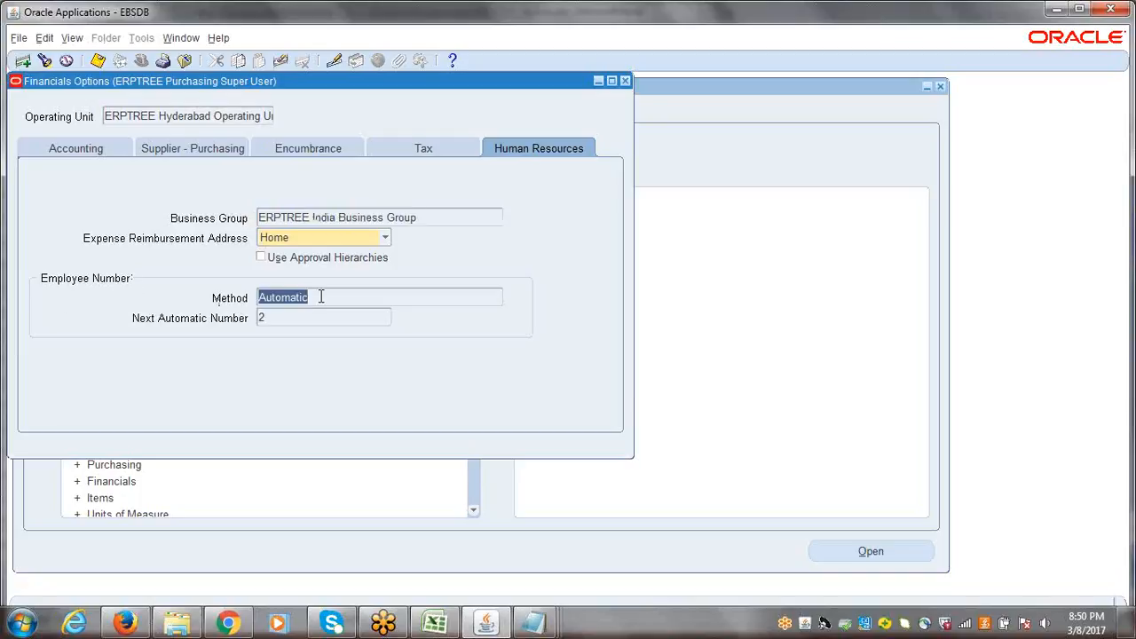
{"action": "left_click", "coordinate": [408, 235]}
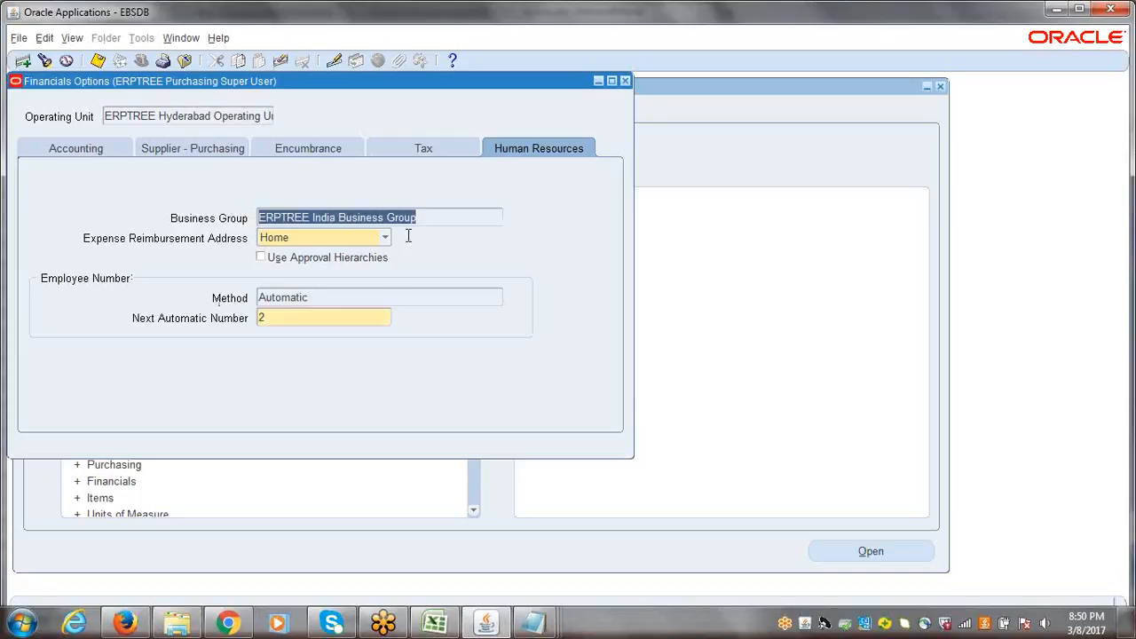
{"action": "left_click", "coordinate": [425, 215]}
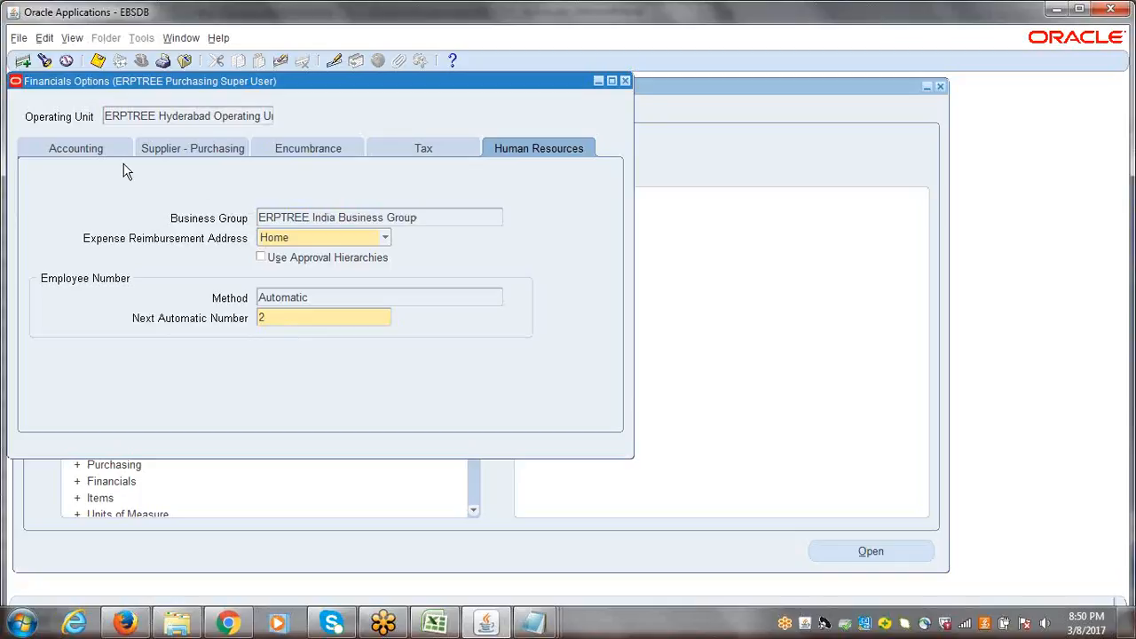
Save and close the Financials Options form from its Accounting page, and switch to the 15th_Session.xls workbook in Excel
{"action": "left_click", "coordinate": [84, 149]}
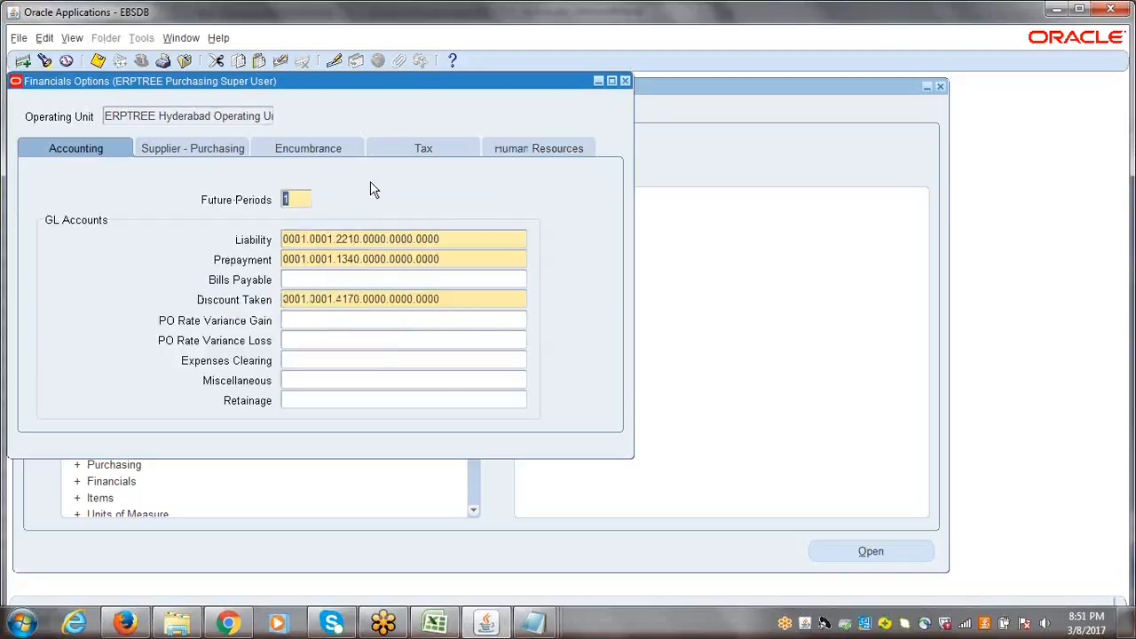
{"action": "key", "text": "ctrl+s"}
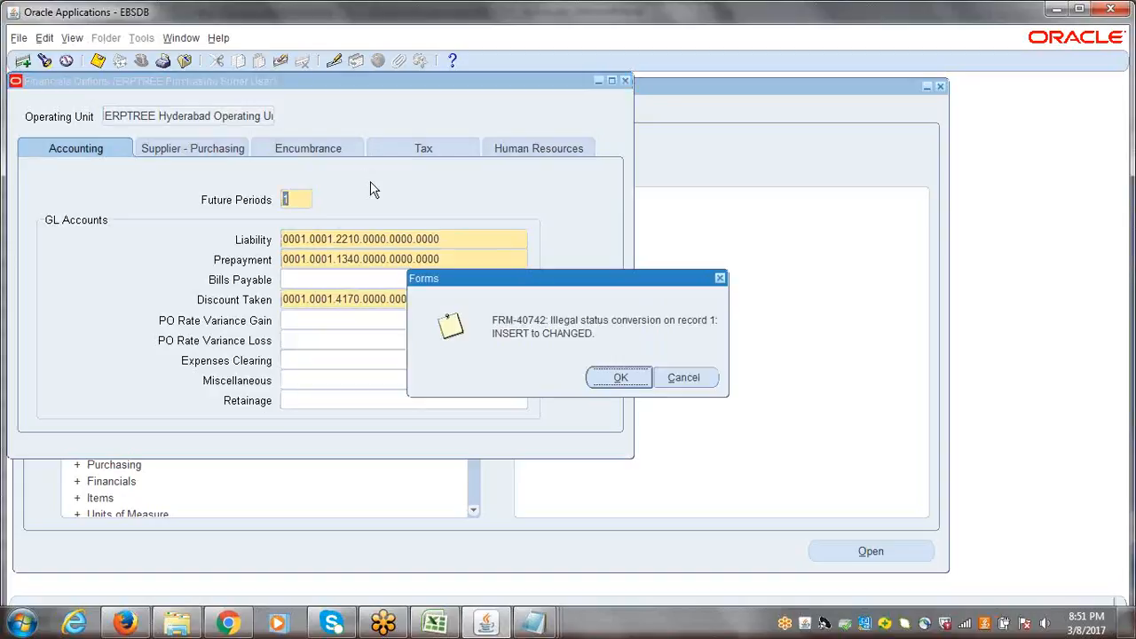
{"action": "left_click", "coordinate": [621, 377]}
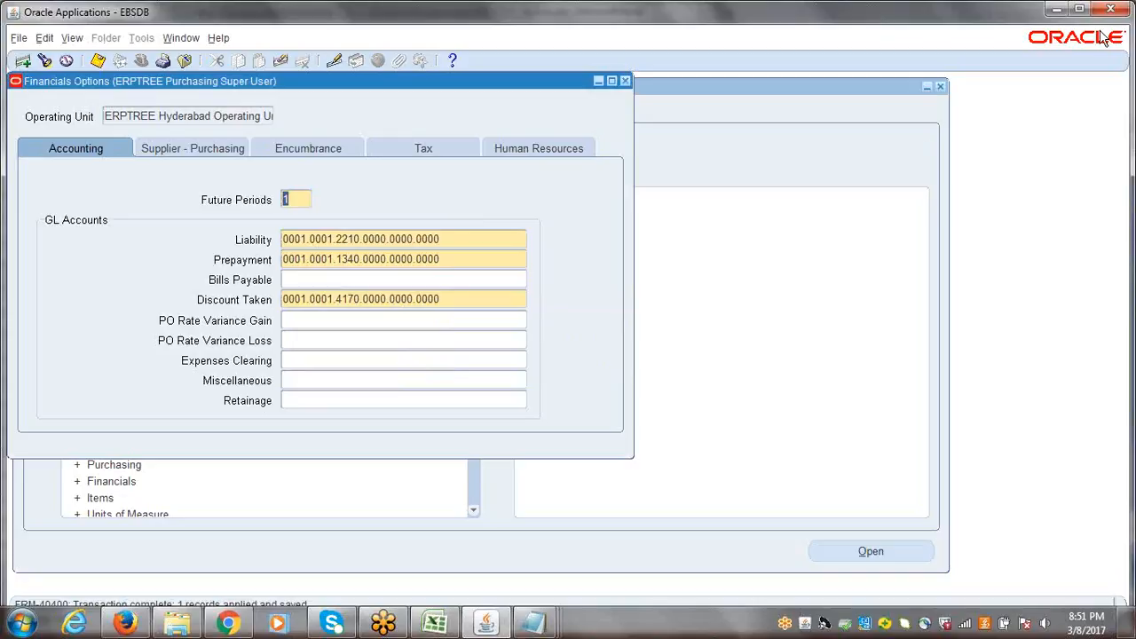
{"action": "left_click", "coordinate": [1080, 10]}
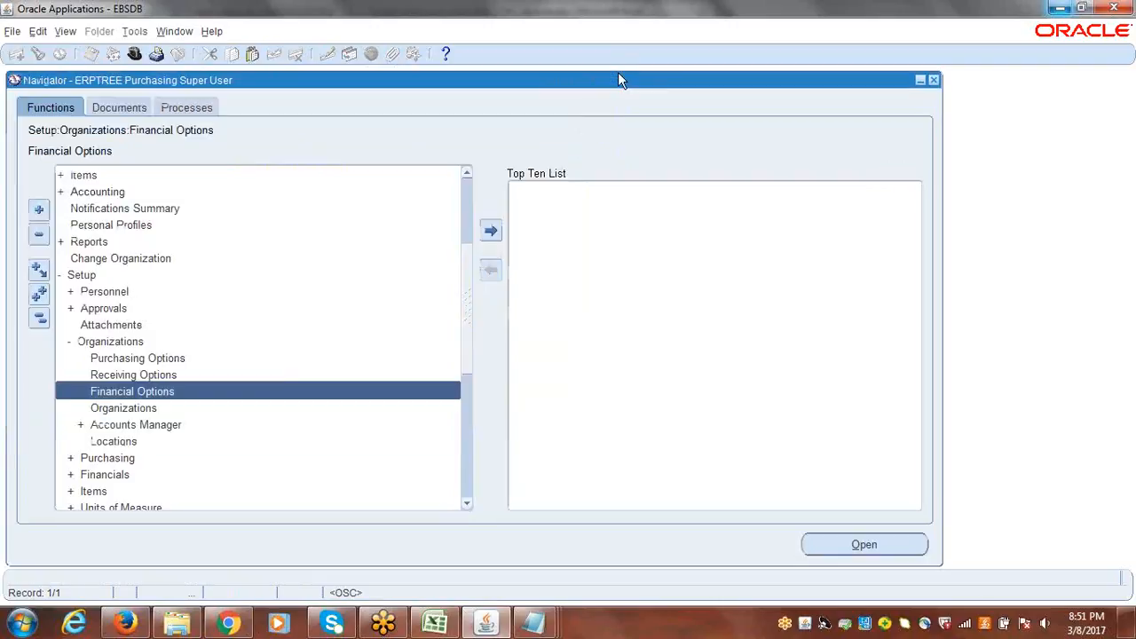
{"action": "left_click", "coordinate": [435, 624]}
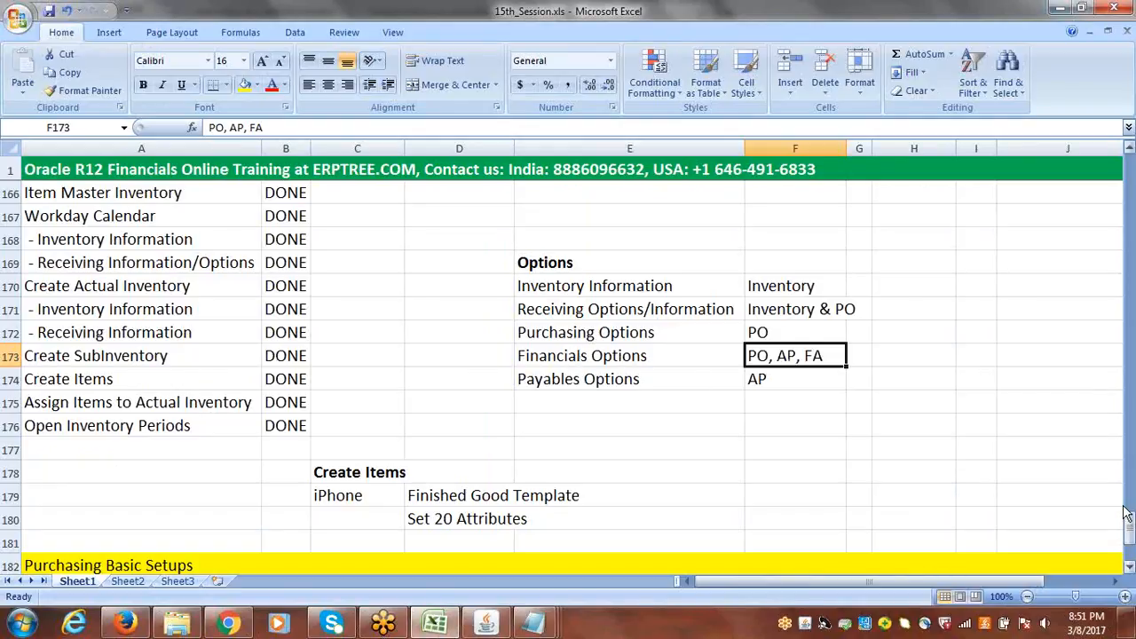
Mark Configure Financials Options as DONE in the Purchasing Basic Setups checklist and select the Configure Purchasing Options item
{"action": "left_click", "coordinate": [1129, 566]}
{"action": "left_click", "coordinate": [1129, 566]}
{"action": "left_click", "coordinate": [1129, 567]}
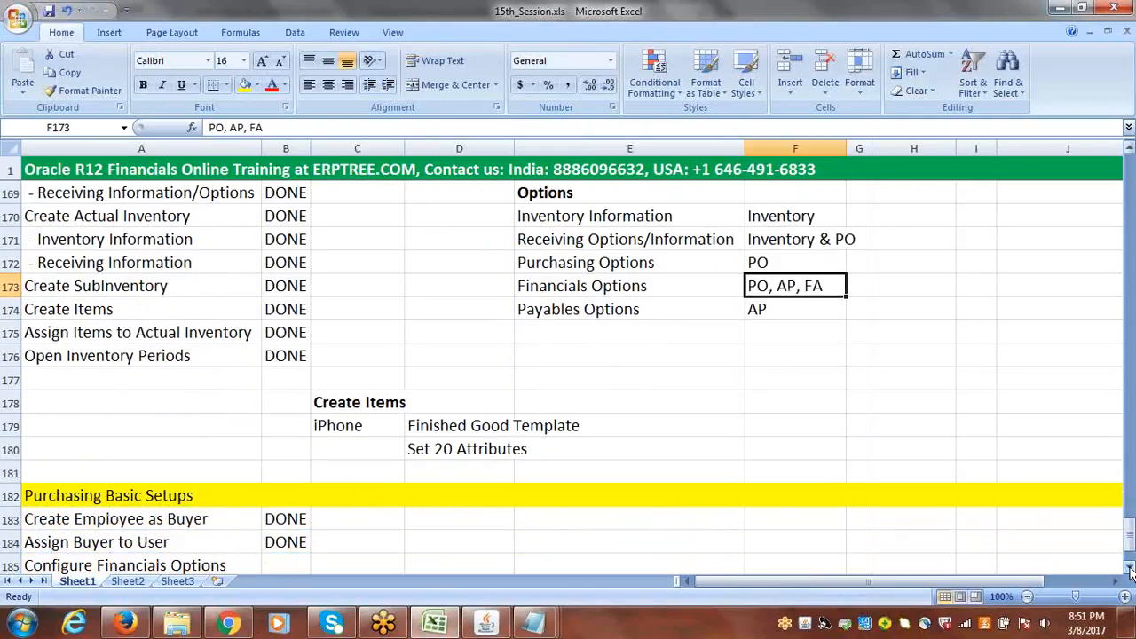
{"action": "left_click", "coordinate": [1129, 566]}
{"action": "left_click", "coordinate": [1129, 567]}
{"action": "left_click", "coordinate": [1129, 566]}
{"action": "left_click", "coordinate": [1130, 567]}
{"action": "left_click", "coordinate": [1129, 566]}
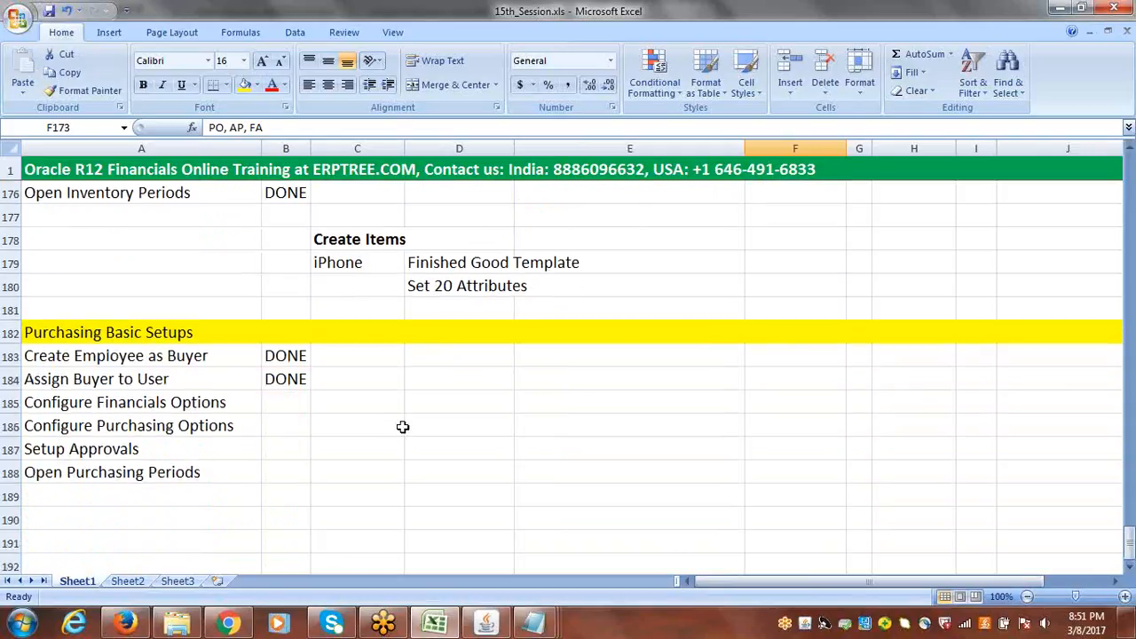
{"action": "left_click", "coordinate": [167, 399]}
{"action": "key", "text": "Tab"}
{"action": "type", "text": "DONE"}
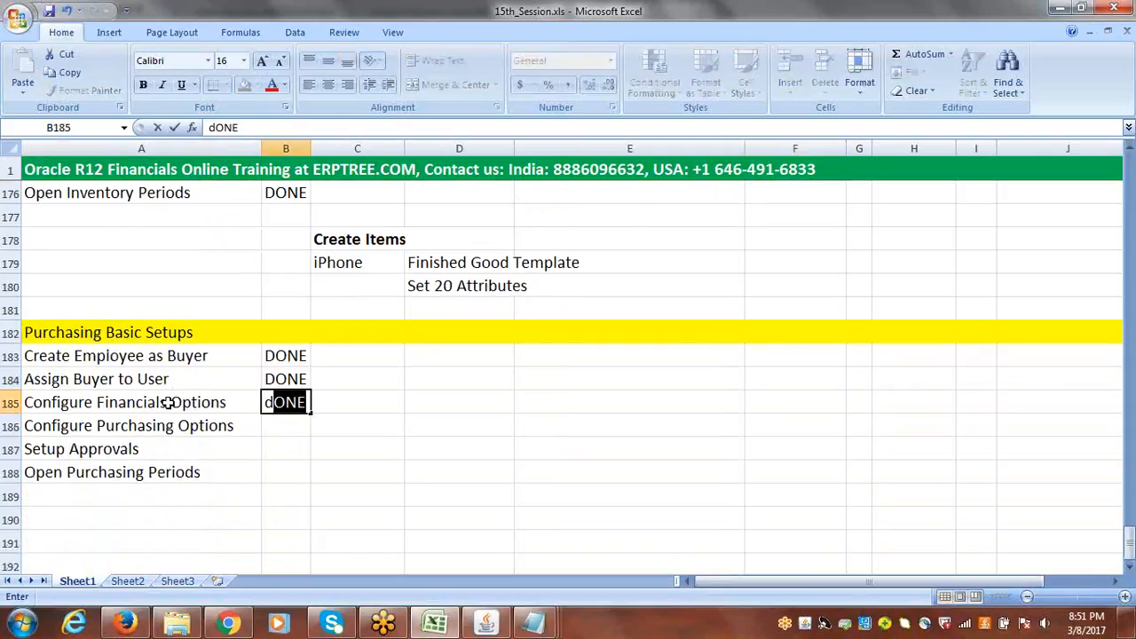
{"action": "key", "text": "Tab"}
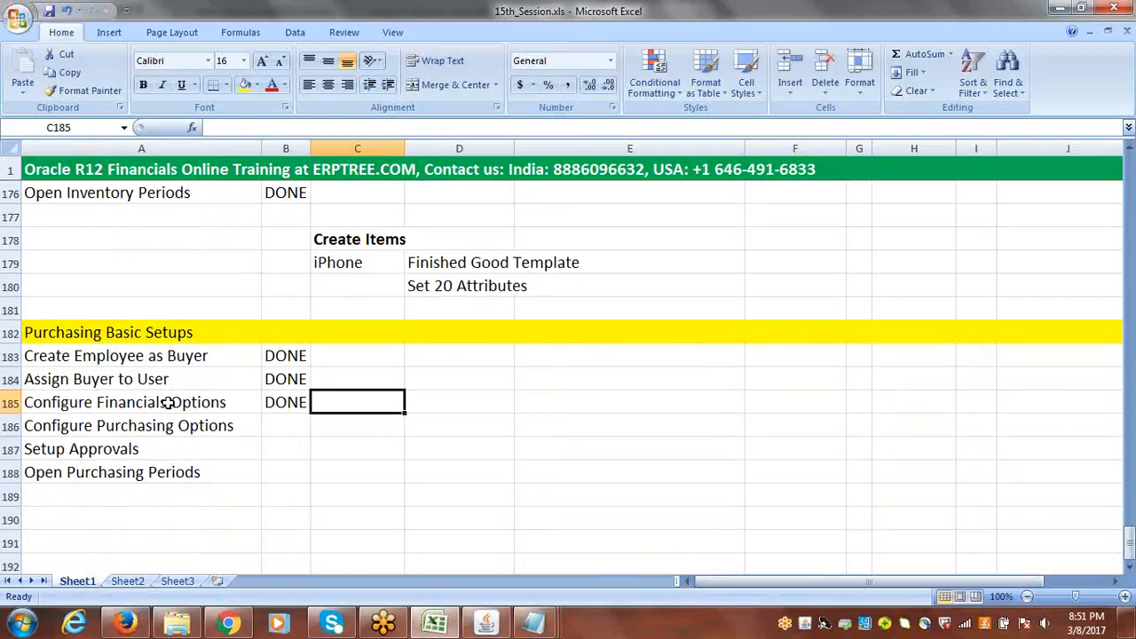
{"action": "left_click_drag", "start_coordinate": [128, 444], "coordinate": [133, 436]}
{"action": "left_click", "coordinate": [134, 426]}
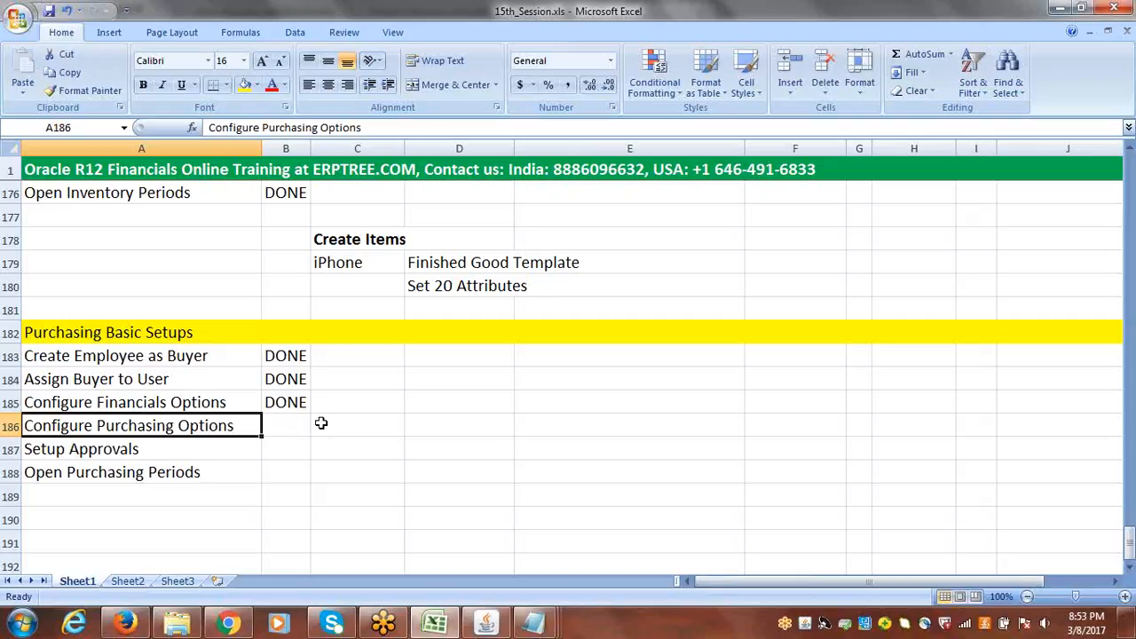
Enter an example of one operating unit with three inventories in cells D185 to D188: OU1, INV1, INV2 and INV3
{"action": "left_click", "coordinate": [465, 405]}
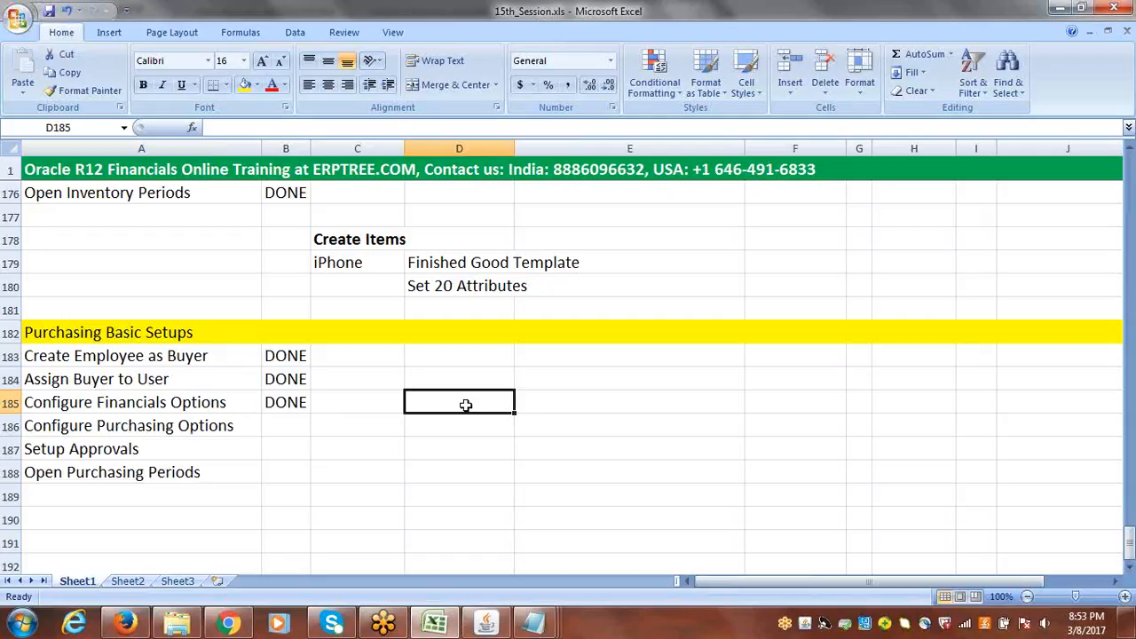
{"action": "type", "text": "Ou"}
{"action": "key", "text": "BackSpace"}
{"action": "key", "text": "BackSpace"}
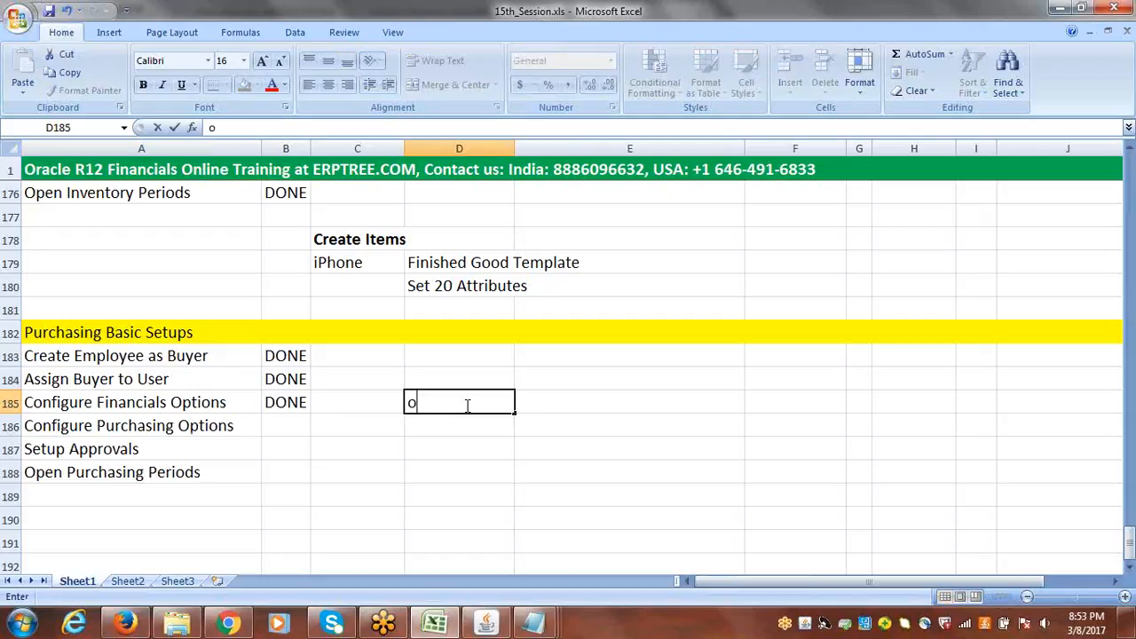
{"action": "type", "text": "OU1"}
{"action": "key", "text": "Return"}
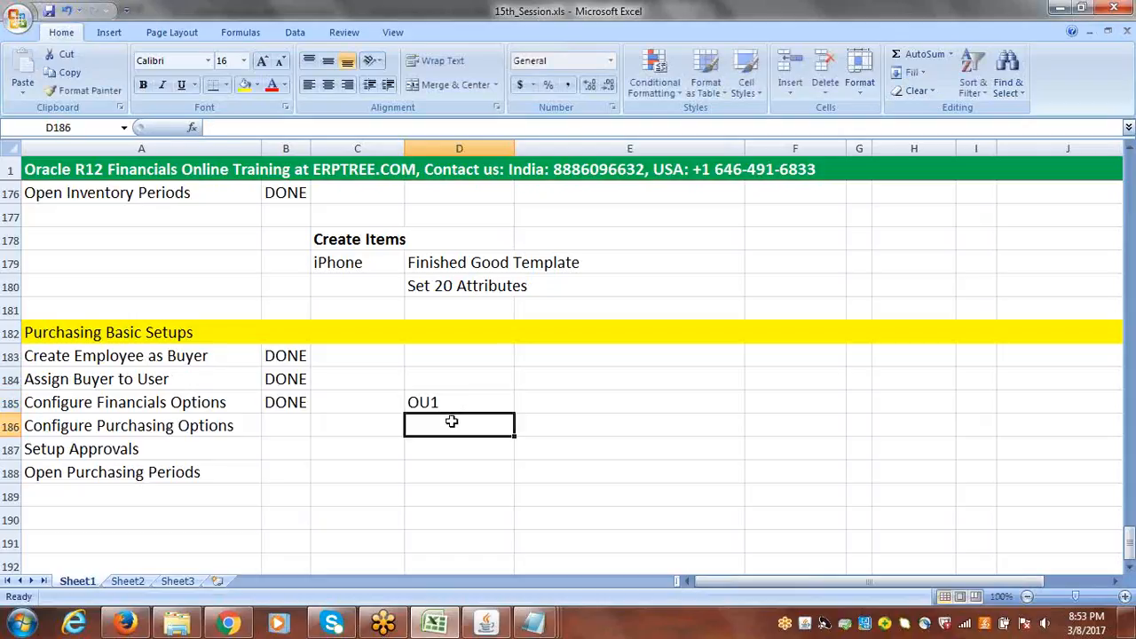
{"action": "type", "text": "INV1"}
{"action": "key", "text": "Return"}
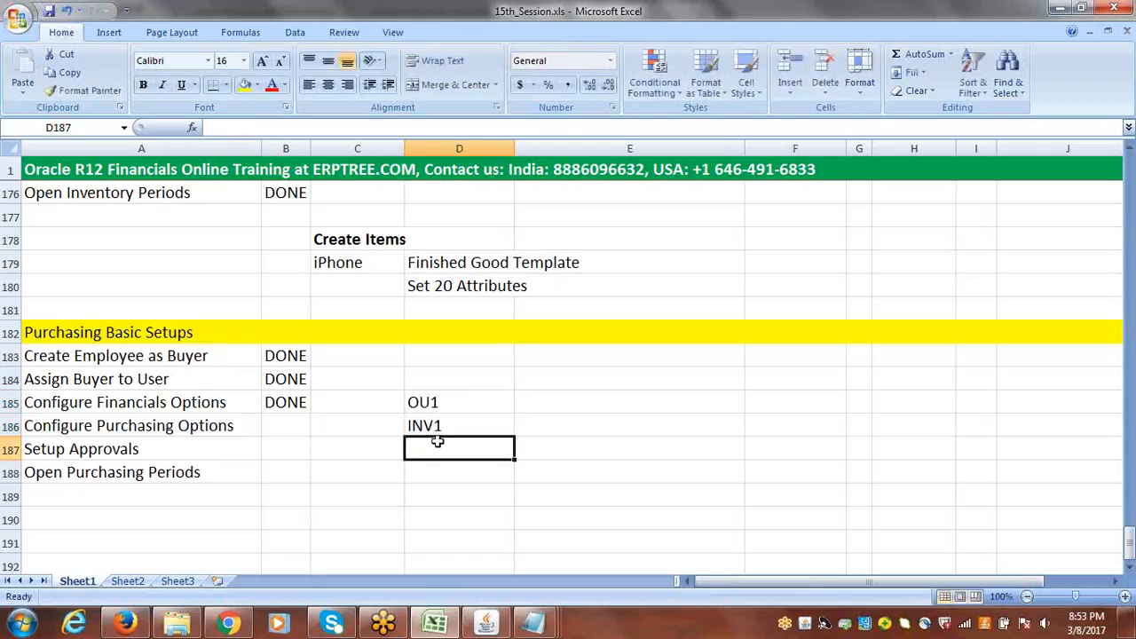
{"action": "type", "text": "INV2"}
{"action": "key", "text": "Return"}
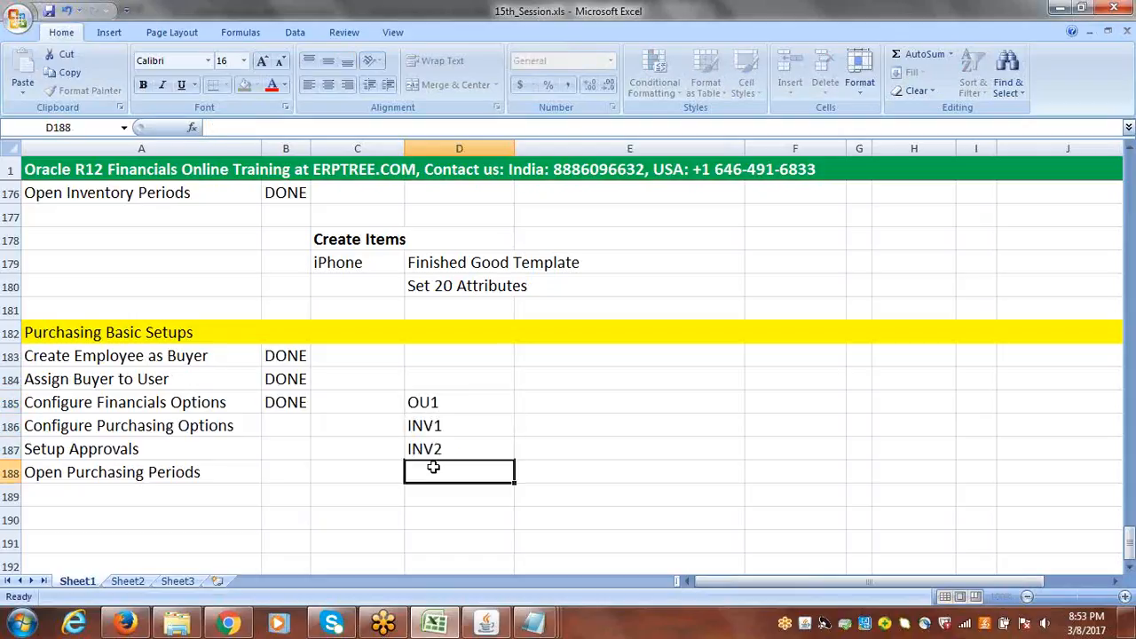
{"action": "type", "text": "INV3"}
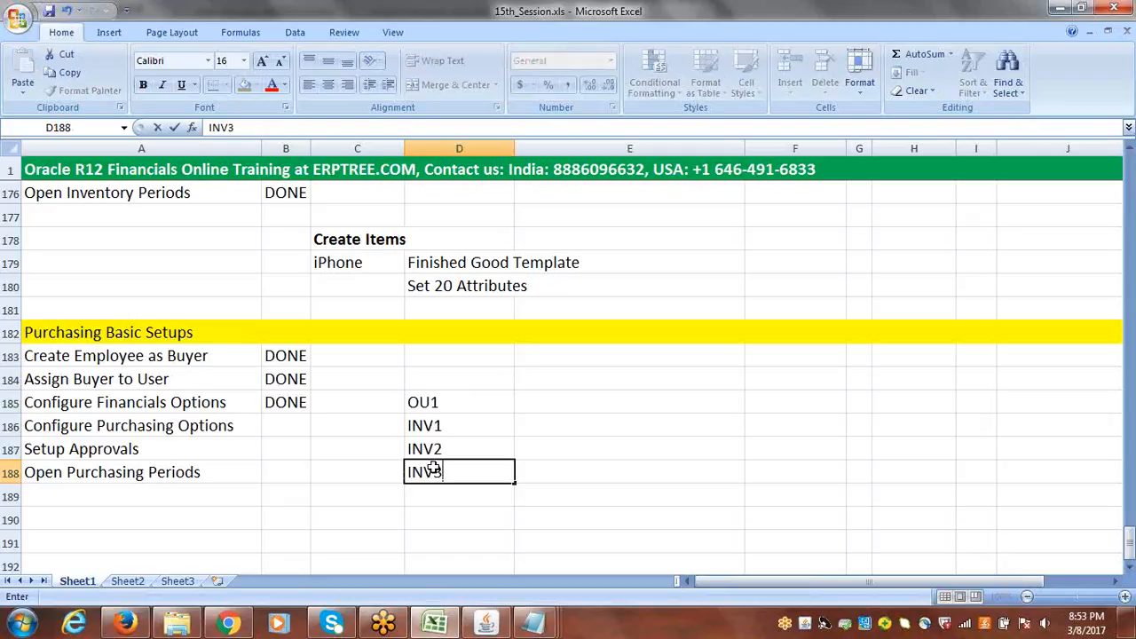
Examine how the operating unit OU1 relates to the inventories INV1, INV2 and INV3 in the example
{"action": "left_click", "coordinate": [452, 403]}
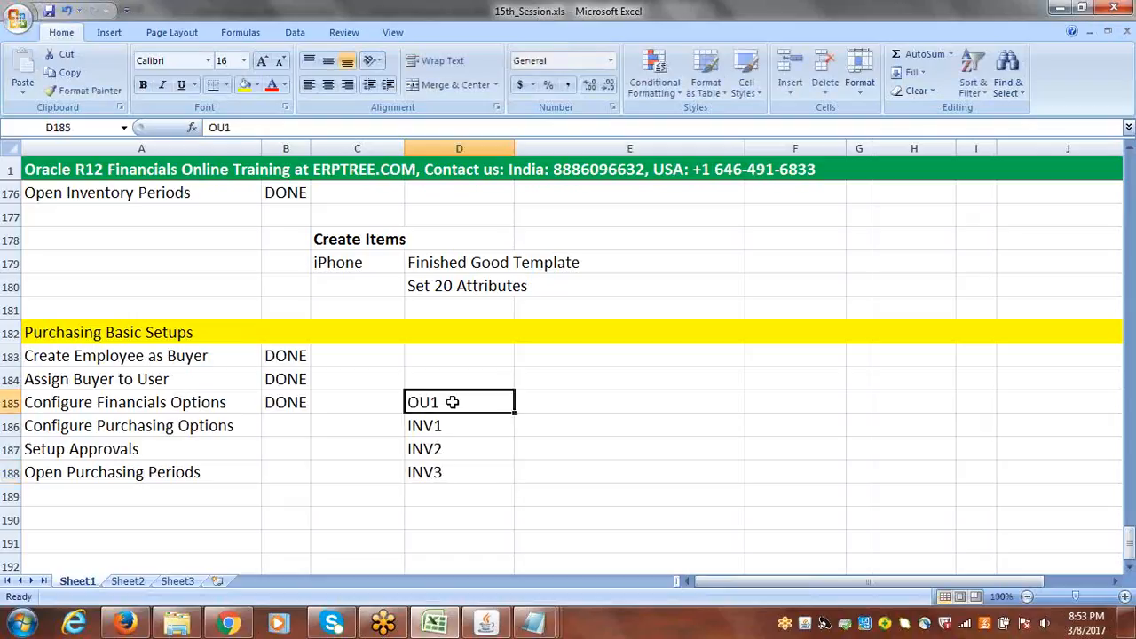
{"action": "left_click_drag", "start_coordinate": [435, 426], "coordinate": [436, 471]}
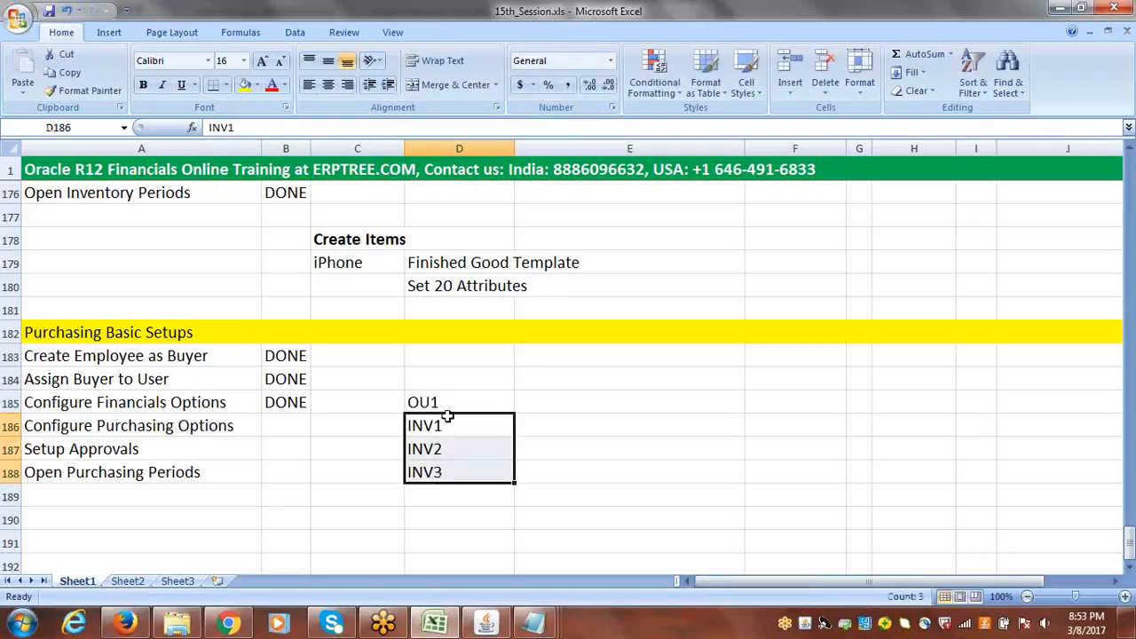
{"action": "left_click_drag", "start_coordinate": [438, 402], "coordinate": [432, 480]}
{"action": "left_click", "coordinate": [445, 388]}
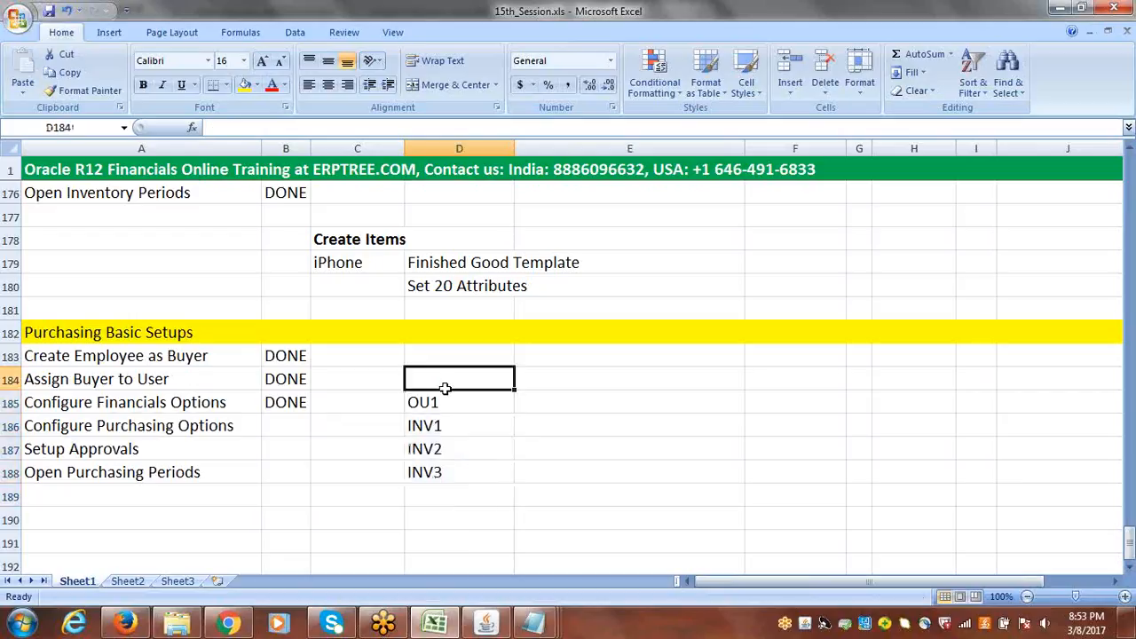
{"action": "left_click_drag", "start_coordinate": [444, 399], "coordinate": [441, 463]}
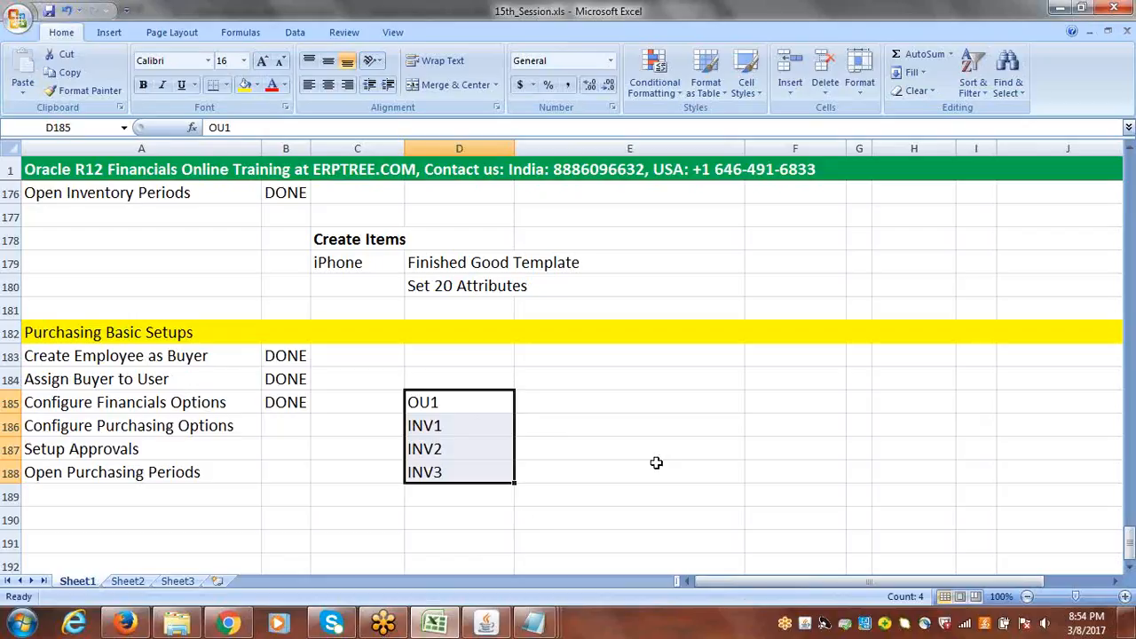
{"action": "left_click", "coordinate": [450, 402]}
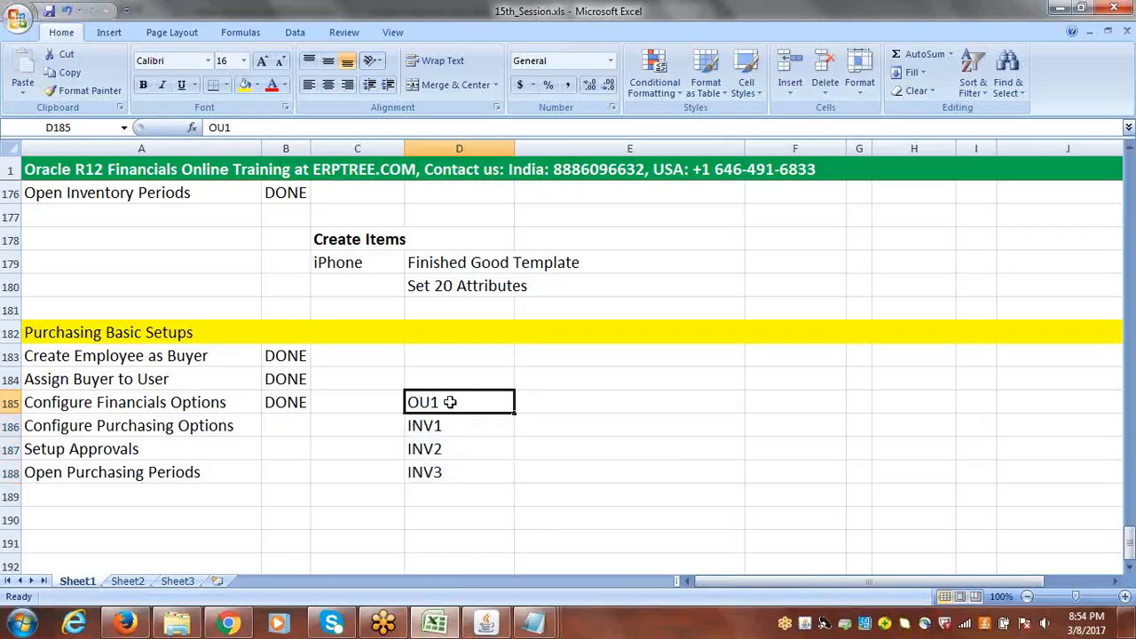
{"action": "left_click_drag", "start_coordinate": [445, 426], "coordinate": [441, 474]}
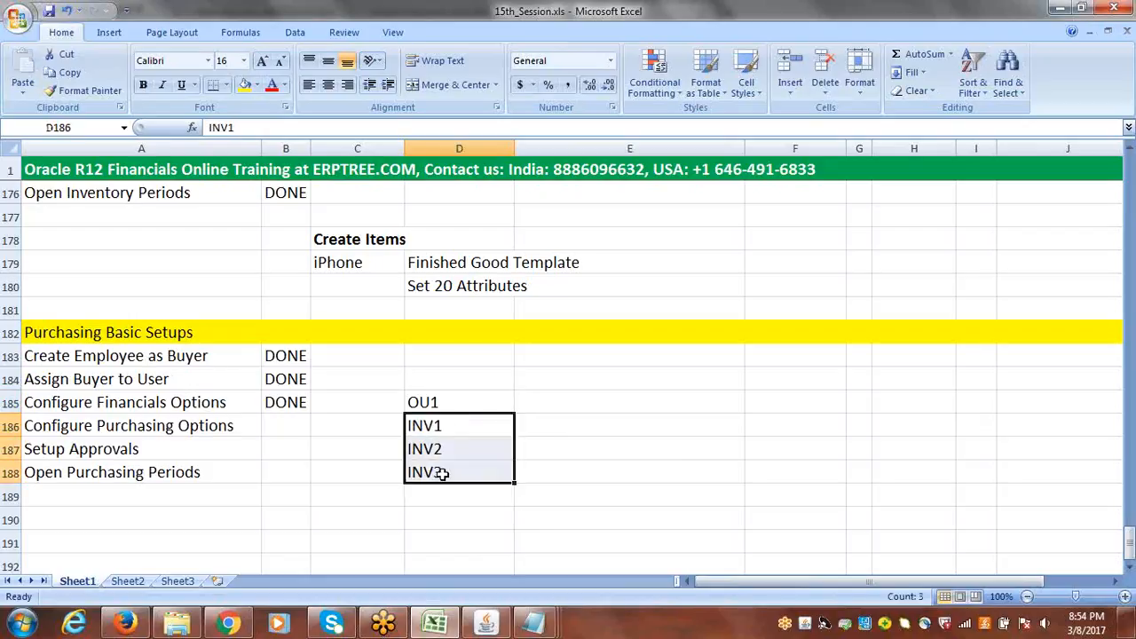
{"action": "left_click", "coordinate": [437, 403]}
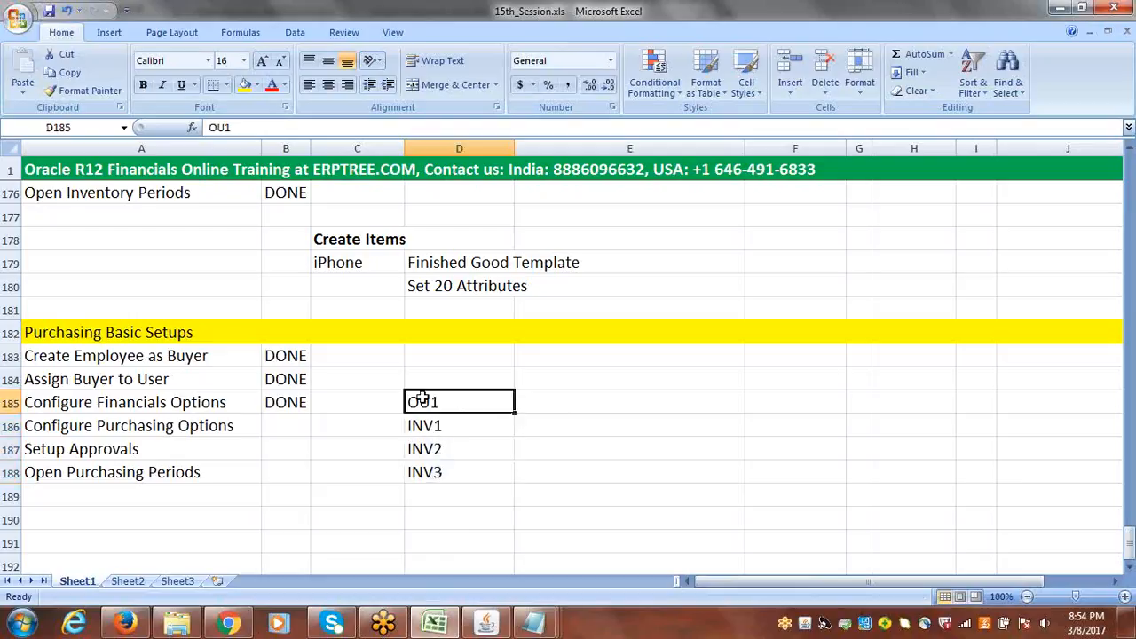
{"action": "left_click_drag", "start_coordinate": [451, 425], "coordinate": [449, 468]}
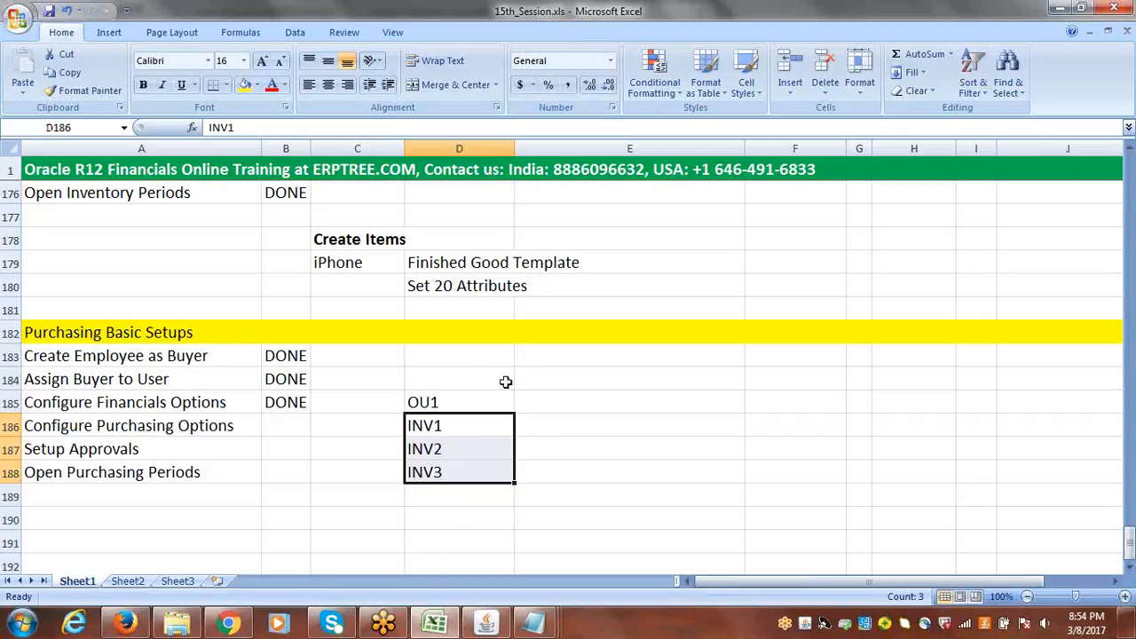
{"action": "left_click", "coordinate": [467, 402]}
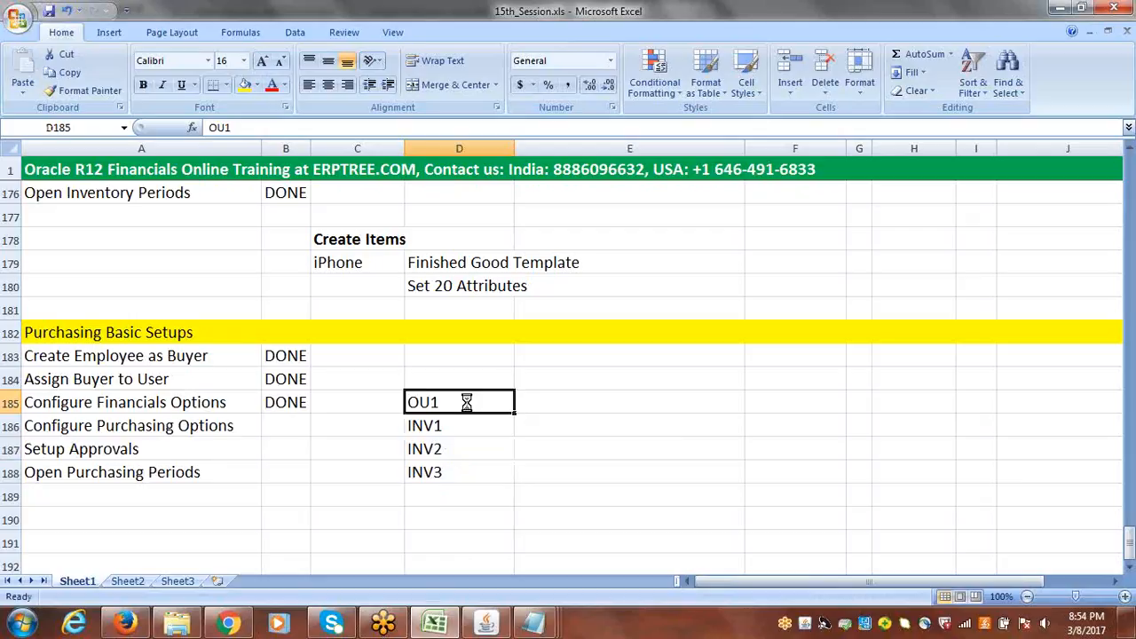
Delete the operating unit and inventory example from cells D185 to D188 and reselect the Configure Purchasing Options item
{"action": "left_click_drag", "start_coordinate": [467, 402], "coordinate": [458, 462]}
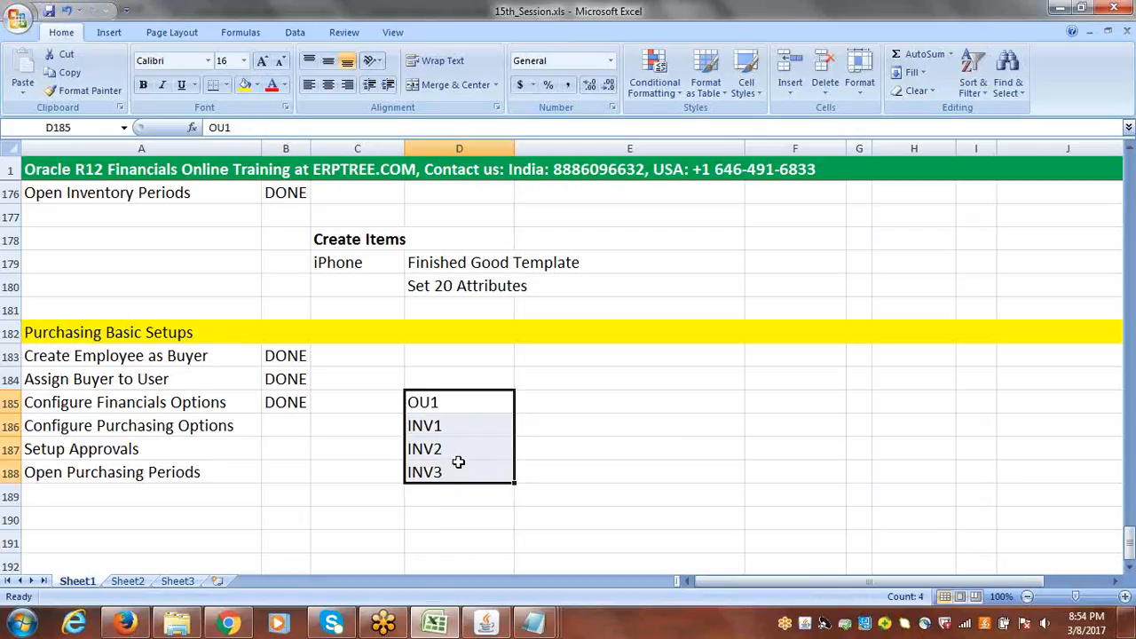
{"action": "key", "text": "Delete"}
{"action": "left_click", "coordinate": [152, 431]}
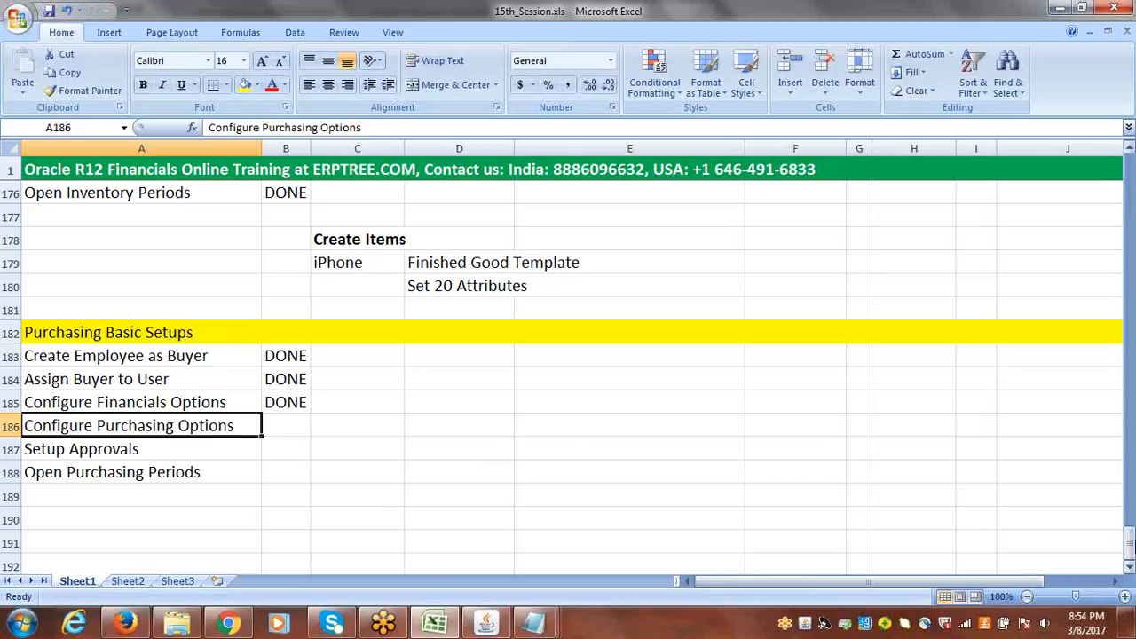
Review which modules use the Financials Options and the Purchasing Options in the Options list beside Inventory Basic Setups
{"action": "left_click_drag", "start_coordinate": [1131, 554], "coordinate": [1131, 530]}
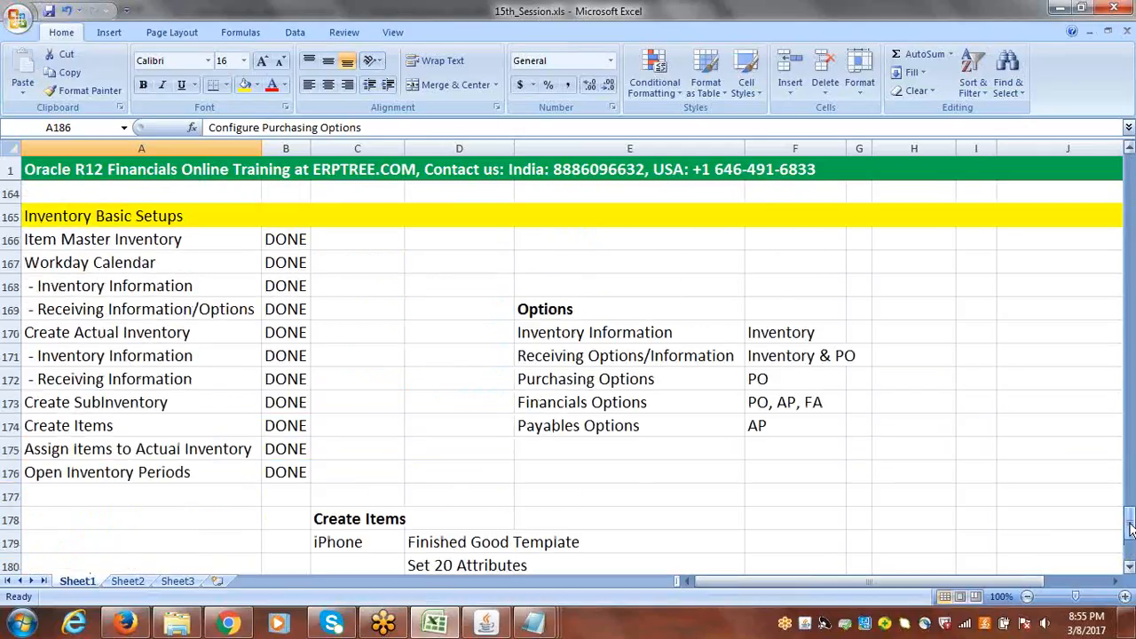
{"action": "left_click", "coordinate": [596, 407]}
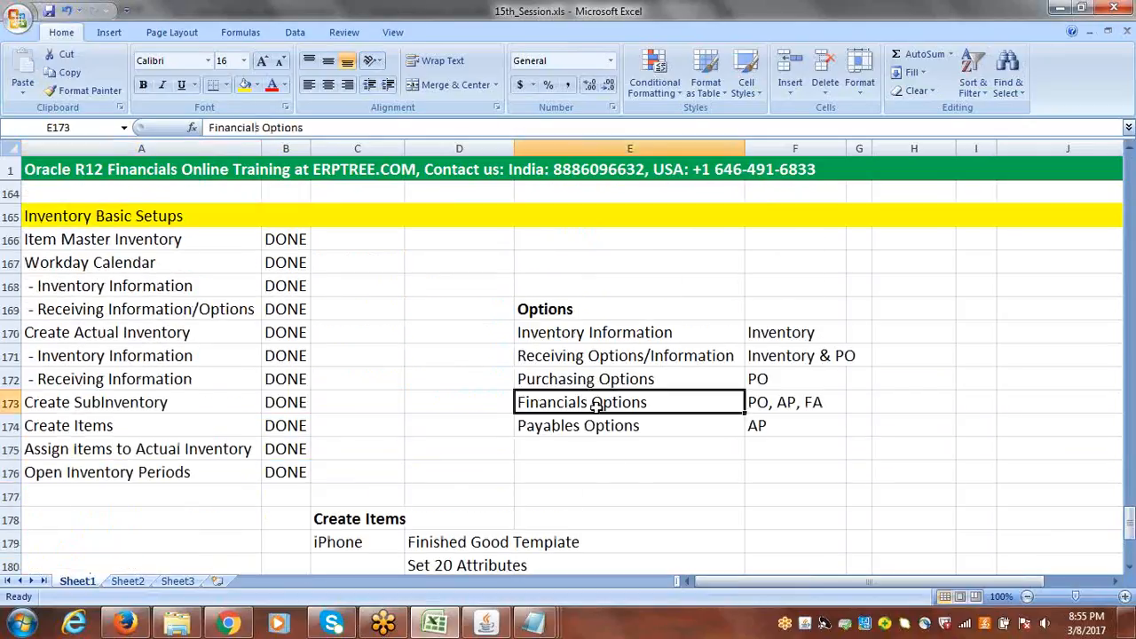
{"action": "left_click", "coordinate": [758, 402]}
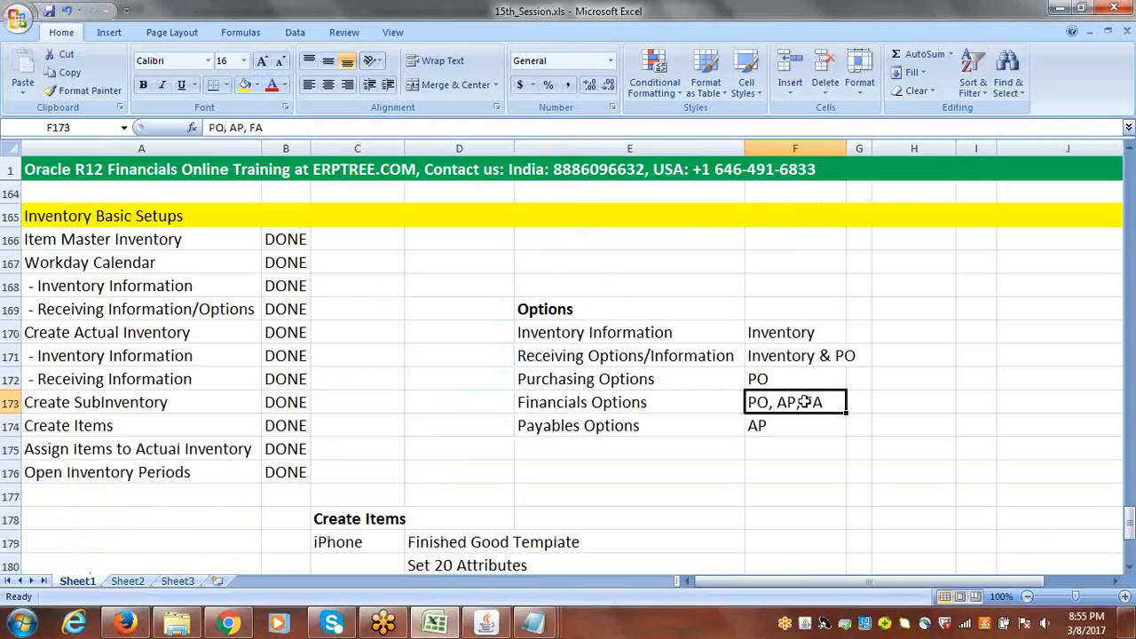
{"action": "left_click", "coordinate": [641, 404]}
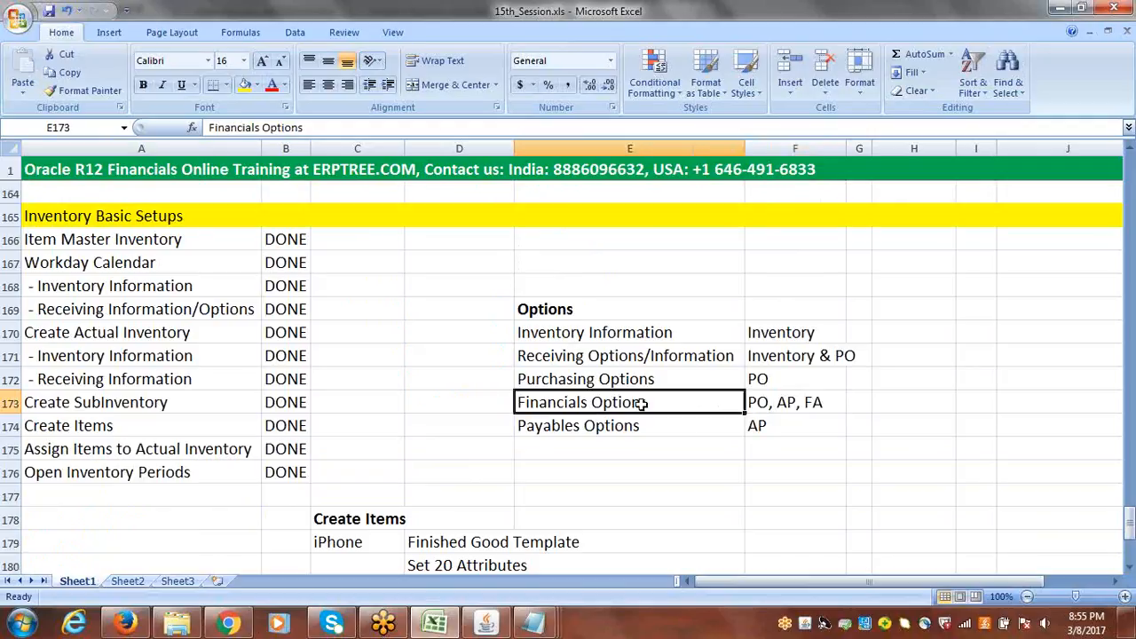
{"action": "left_click", "coordinate": [758, 402]}
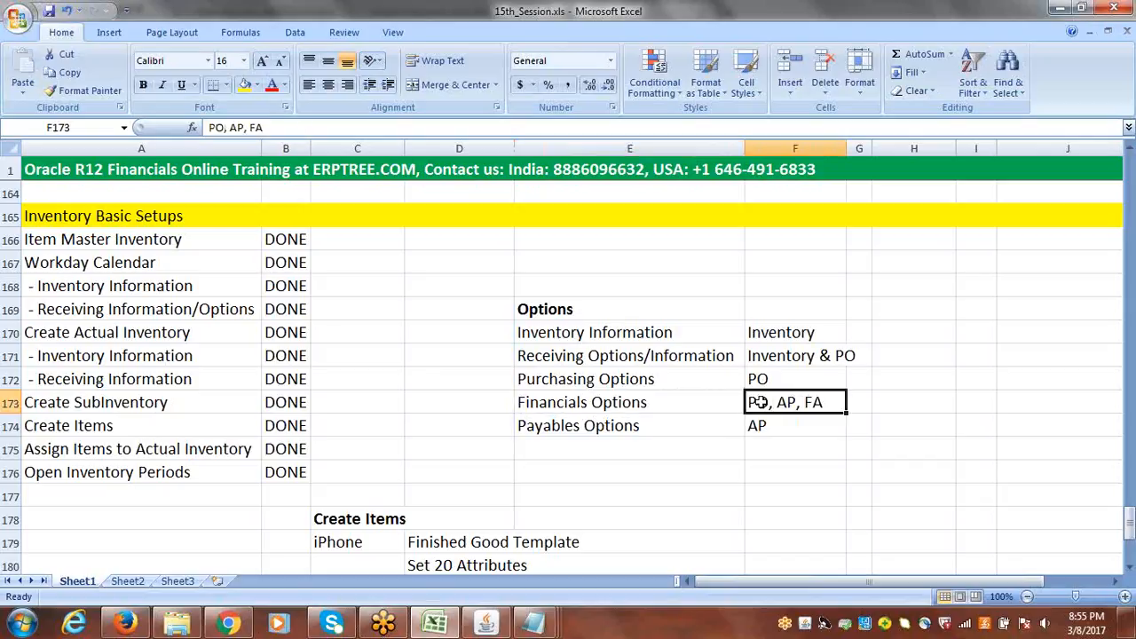
{"action": "left_click", "coordinate": [634, 402]}
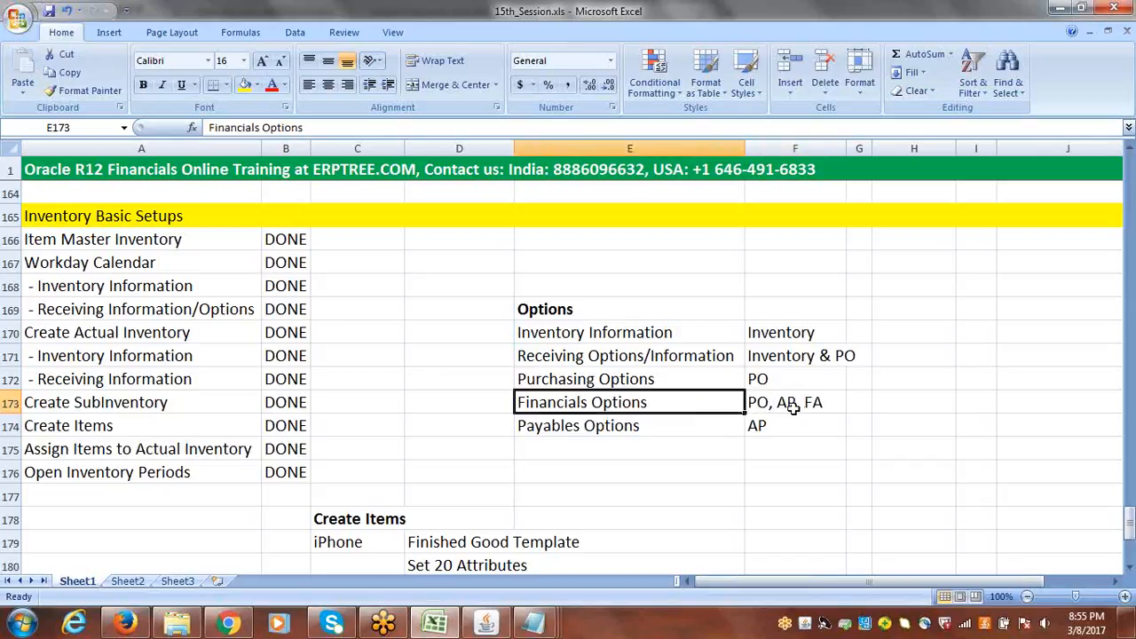
{"action": "double_click", "coordinate": [761, 403]}
{"action": "double_click", "coordinate": [761, 403]}
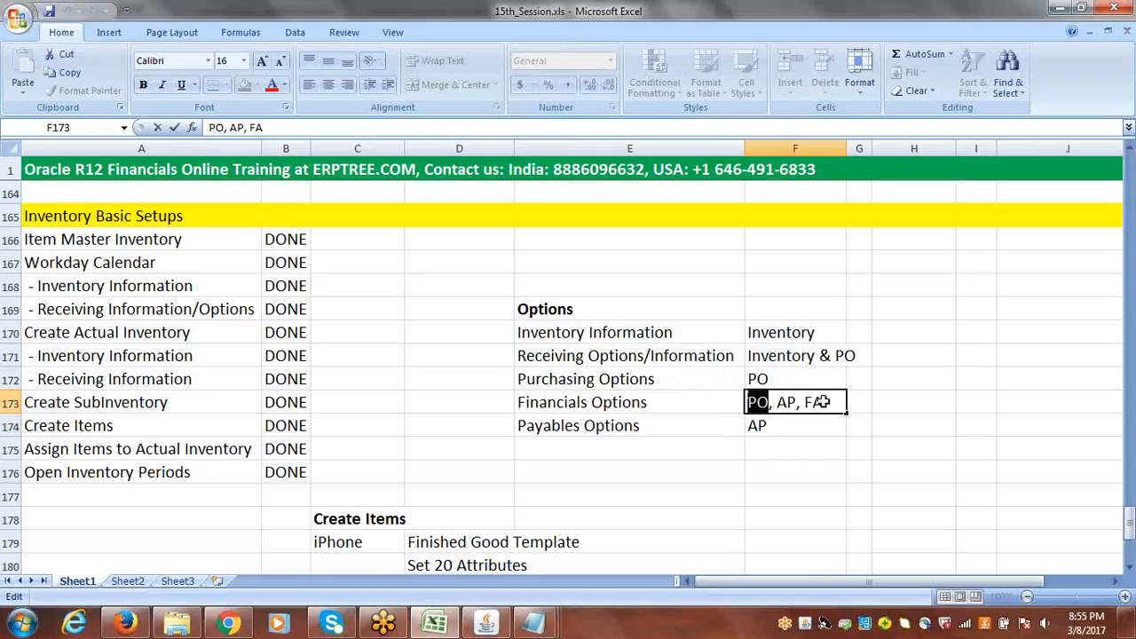
{"action": "left_click", "coordinate": [858, 405]}
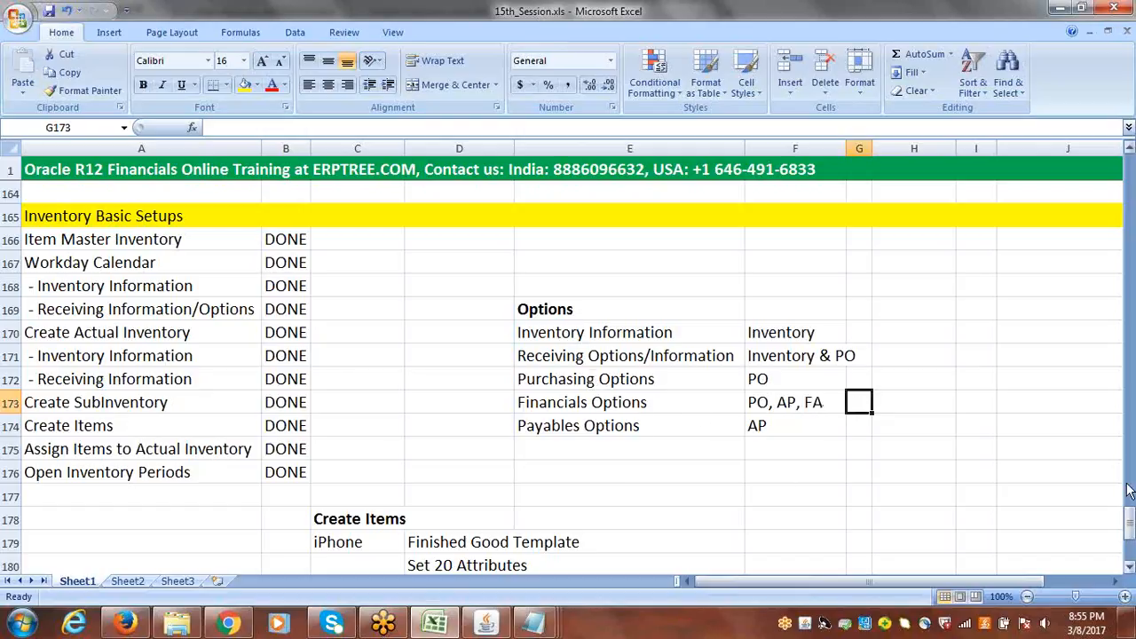
{"action": "left_click", "coordinate": [579, 377]}
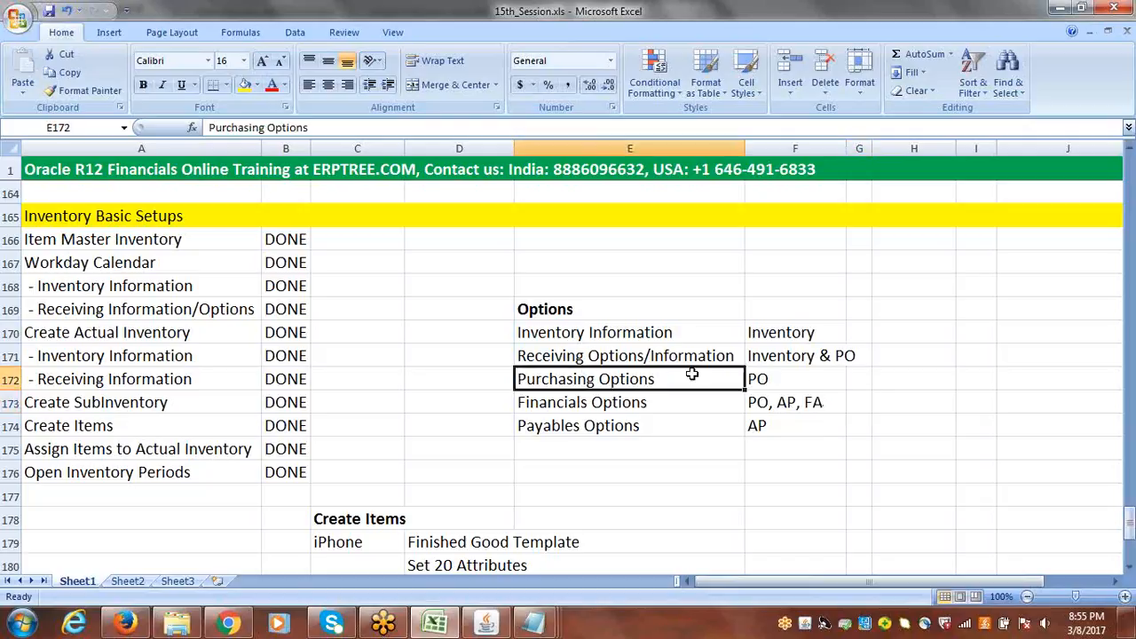
{"action": "left_click", "coordinate": [774, 383]}
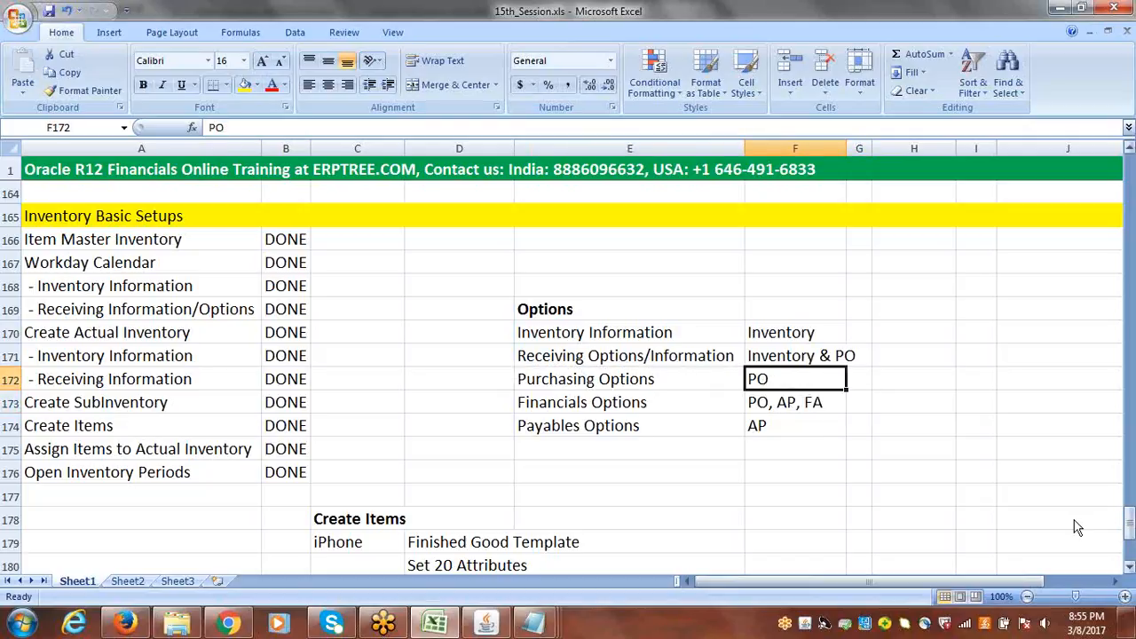
Return to the Configure Purchasing Options item under Purchasing Basic Setups and switch to the Oracle Applications Navigator
{"action": "left_click_drag", "start_coordinate": [1131, 531], "coordinate": [1131, 568]}
{"action": "left_click", "coordinate": [1131, 569]}
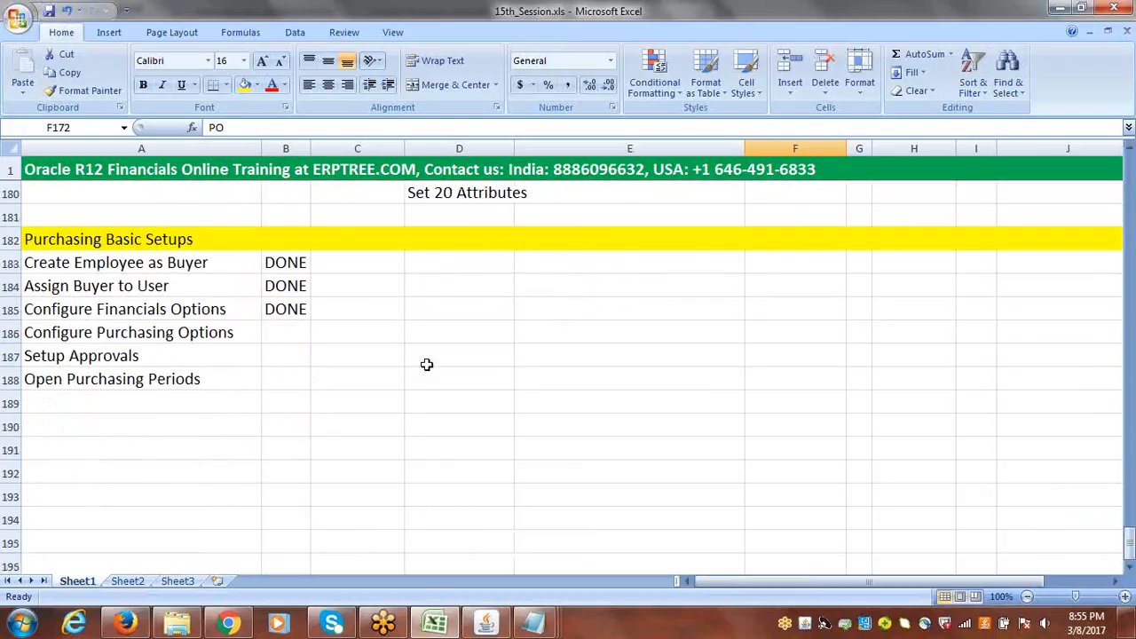
{"action": "left_click", "coordinate": [142, 332]}
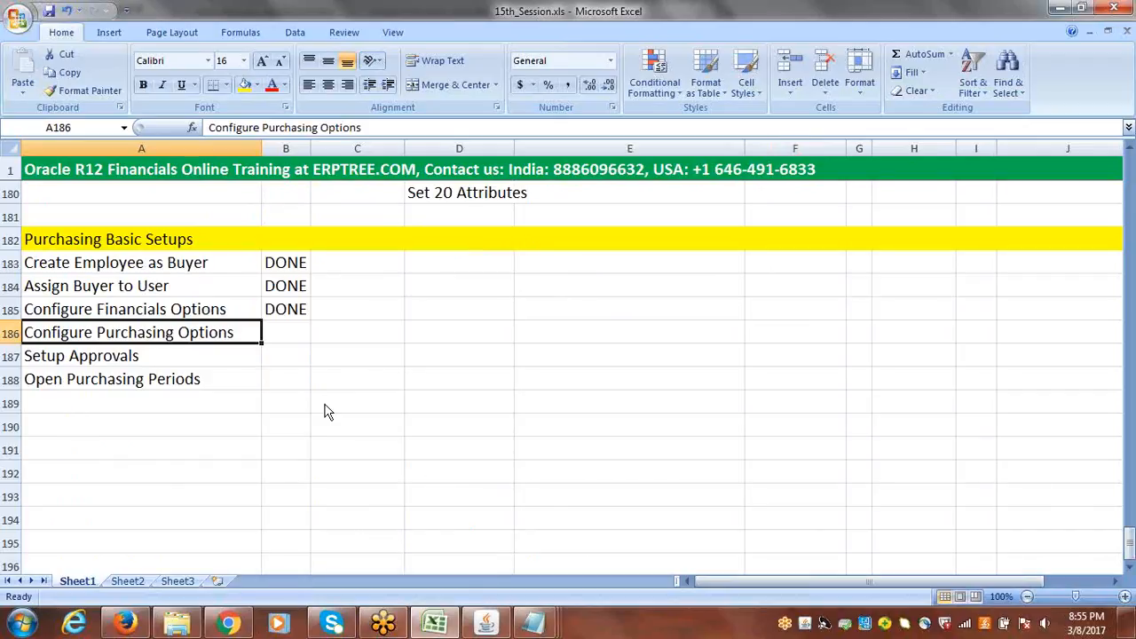
{"action": "key", "text": "alt+Tab"}
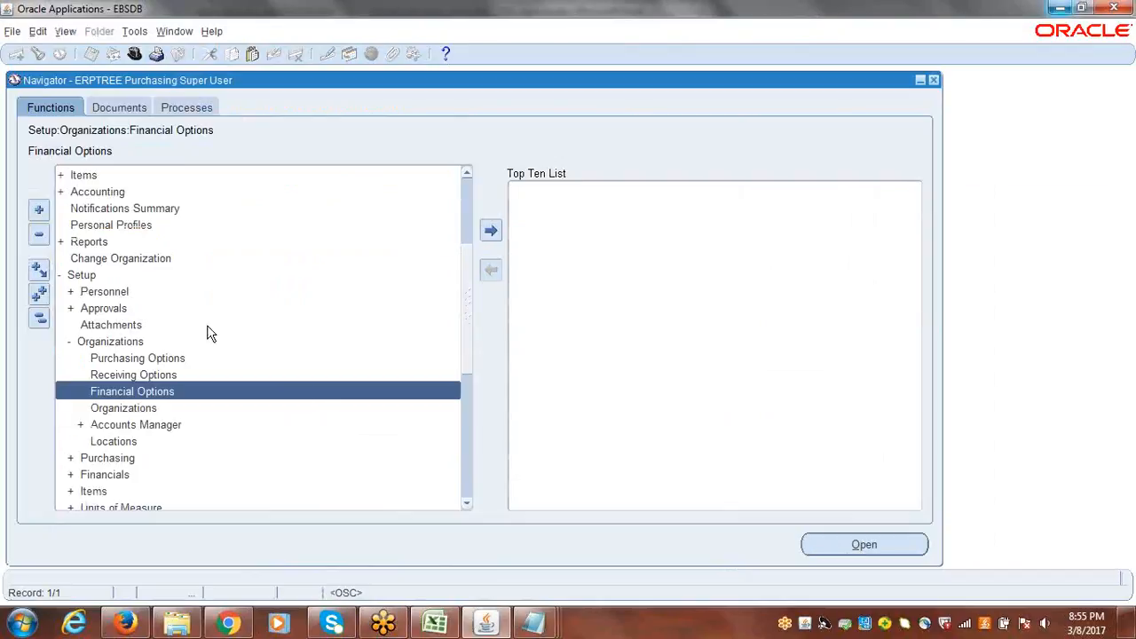
Open the Receiving Options setup under Organizations and bring up the search for more inventory organizations
{"action": "left_click", "coordinate": [158, 358]}
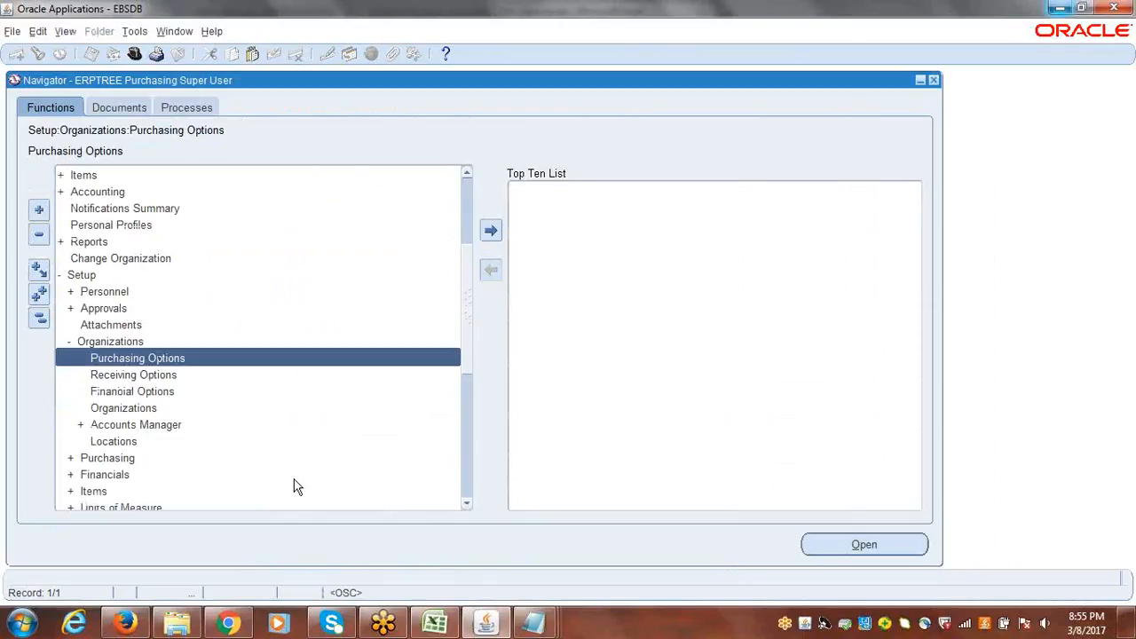
{"action": "left_click", "coordinate": [126, 377]}
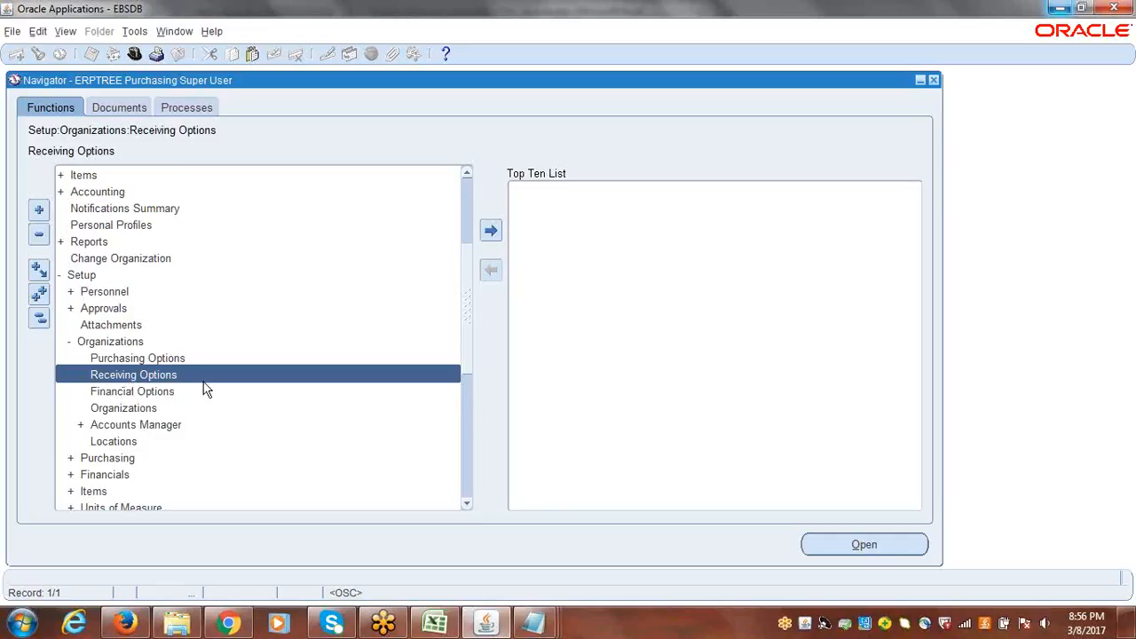
{"action": "double_click", "coordinate": [131, 376]}
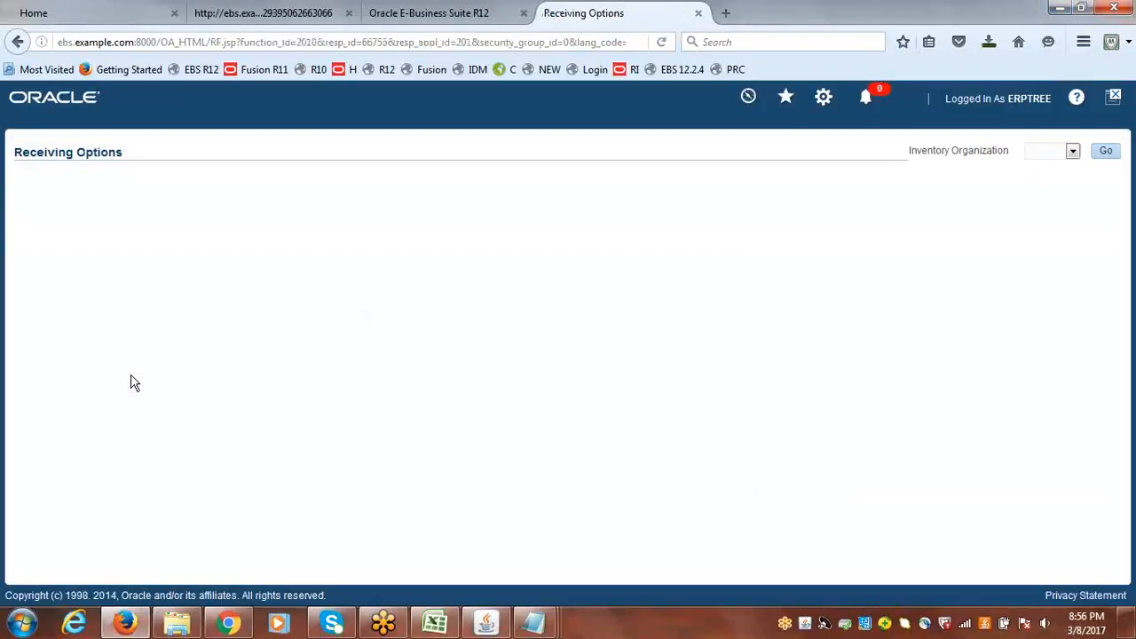
{"action": "left_click", "coordinate": [1072, 152]}
{"action": "left_click", "coordinate": [1055, 177]}
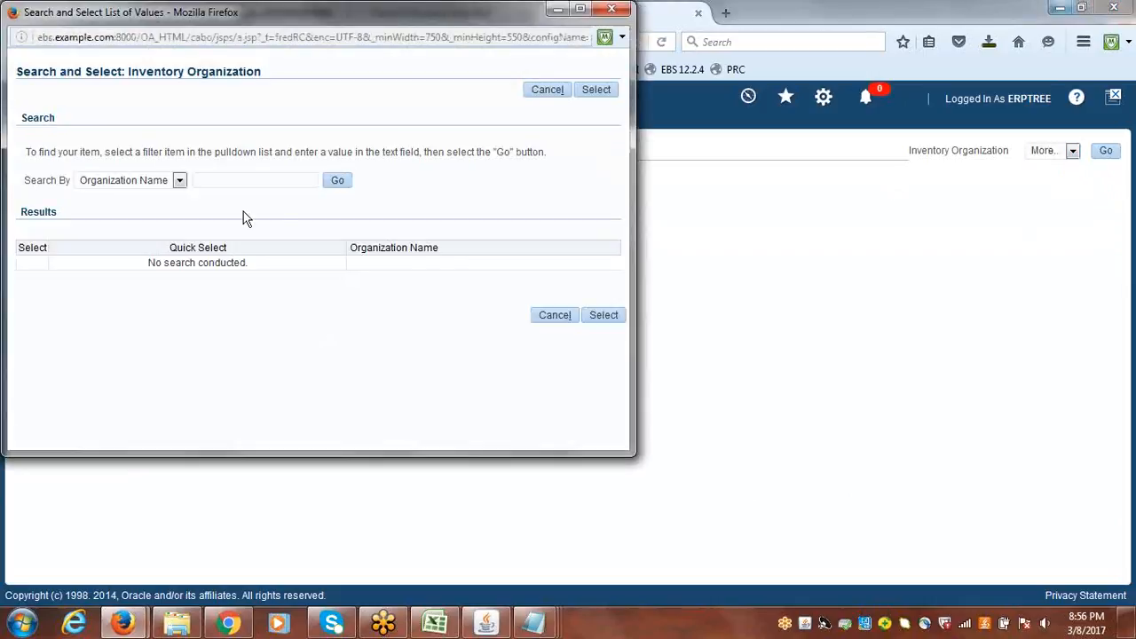
Search the inventory organizations for ERPTREE and load the receiving options of ERPTREE Hyderabad Inventory Organization
{"action": "left_click", "coordinate": [219, 184]}
{"action": "type", "text": "E"}
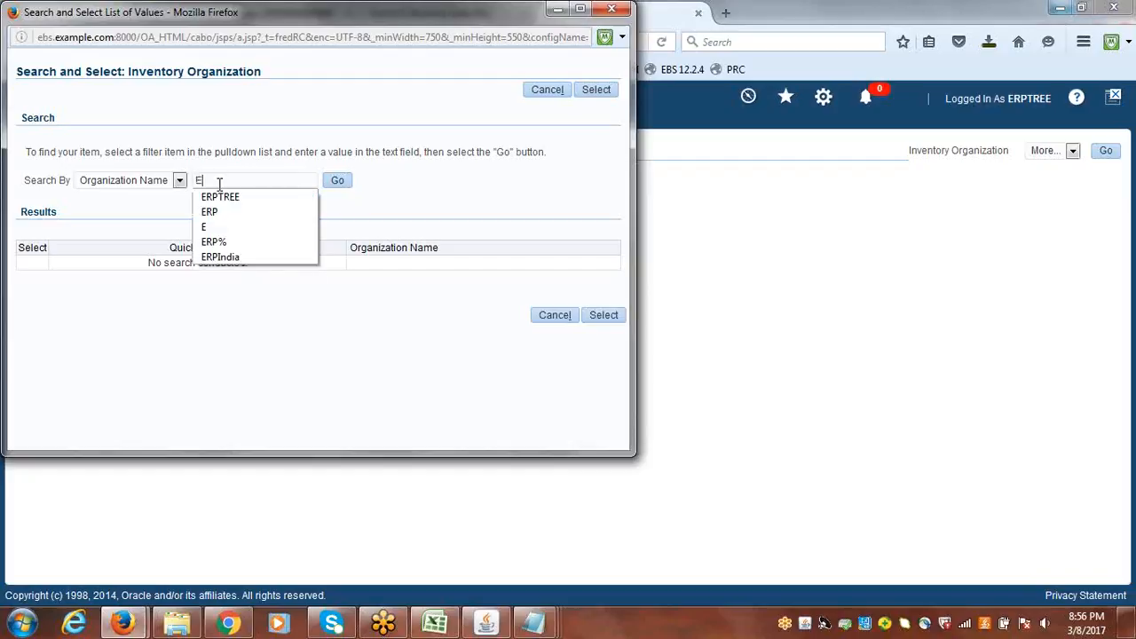
{"action": "type", "text": "RPTREE"}
{"action": "left_click", "coordinate": [338, 183]}
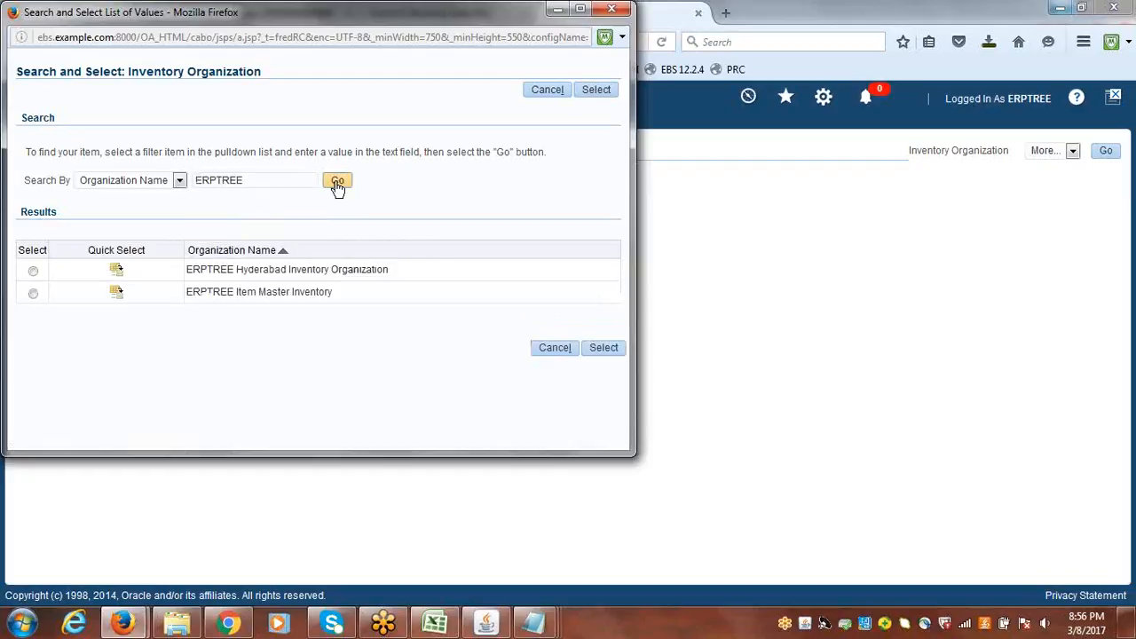
{"action": "left_click", "coordinate": [117, 274]}
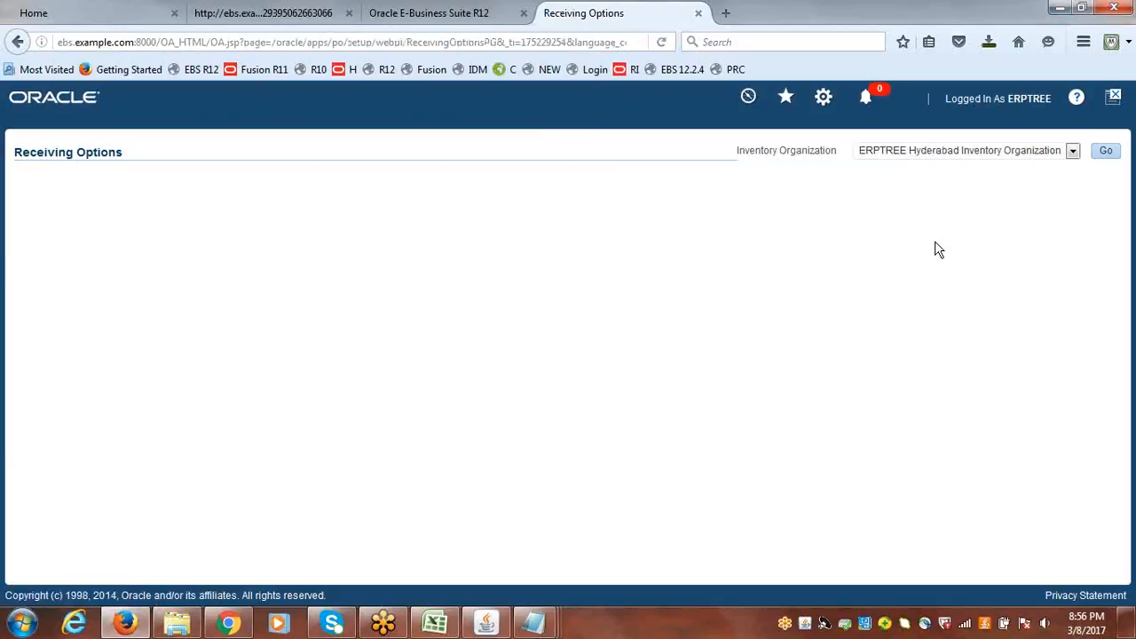
{"action": "left_click", "coordinate": [1106, 154]}
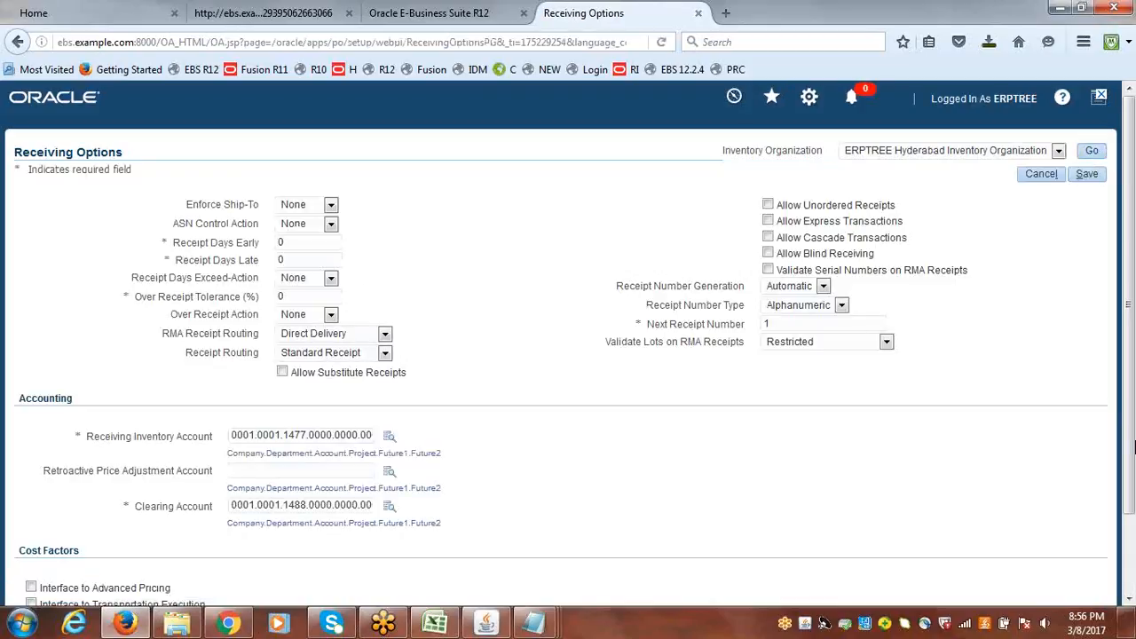
Review and save the Hyderabad organization's receiving options, then close the page and return to the Oracle Applications Navigator
{"action": "scroll", "coordinate": [1133, 486], "scroll_direction": "down", "scroll_amount": 3}
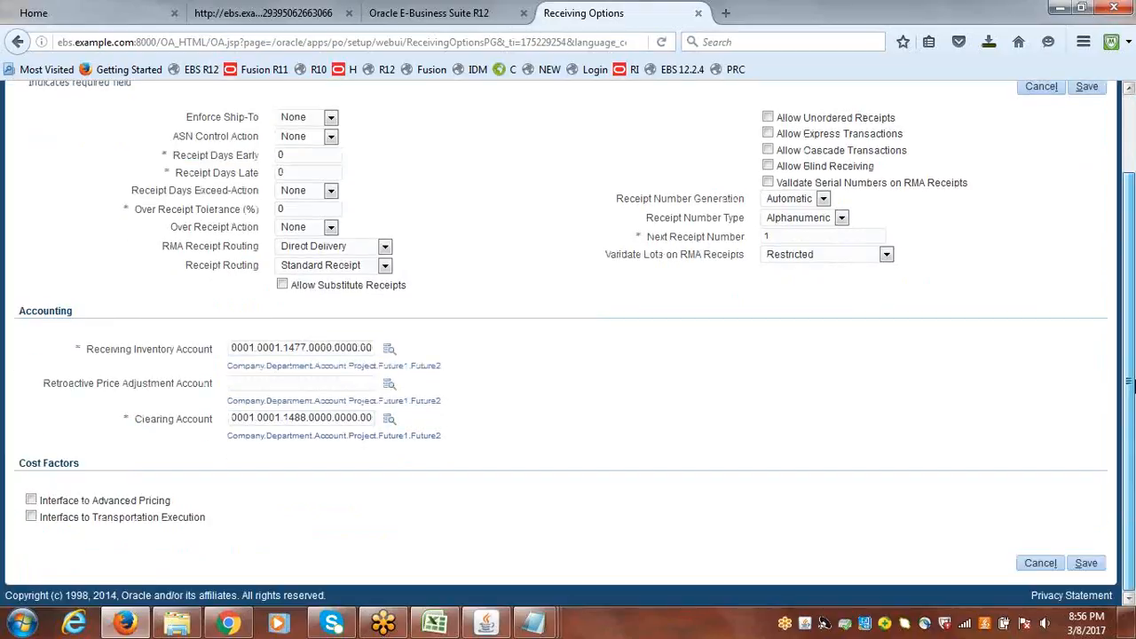
{"action": "scroll", "coordinate": [1132, 383], "scroll_direction": "up", "scroll_amount": 2}
{"action": "left_click", "coordinate": [1085, 176]}
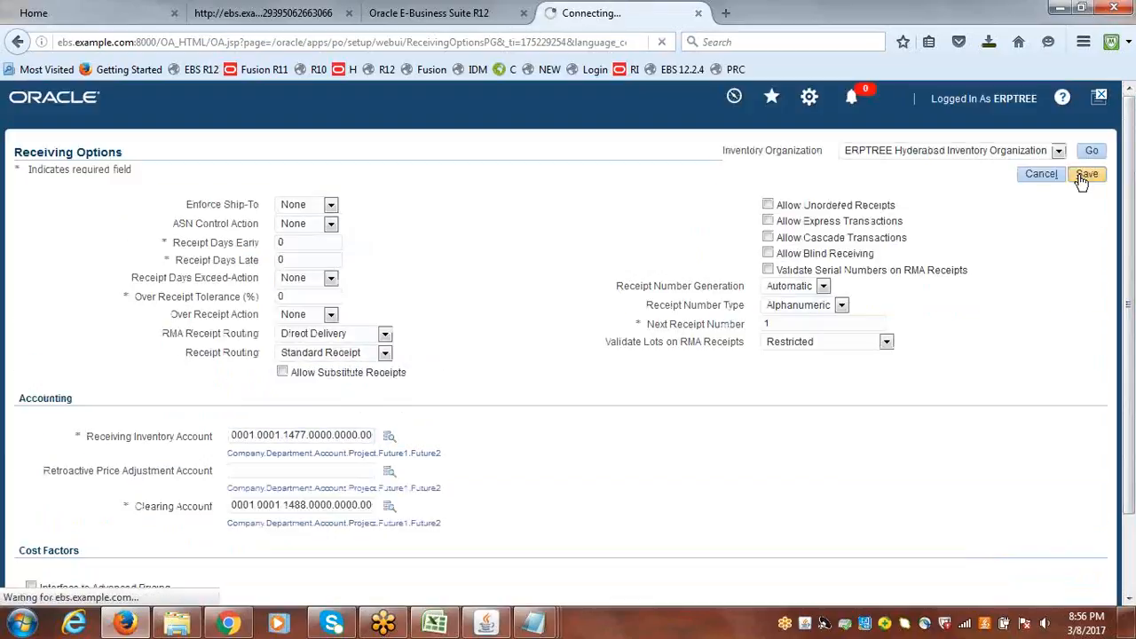
{"action": "left_click", "coordinate": [699, 14]}
{"action": "left_click", "coordinate": [486, 624]}
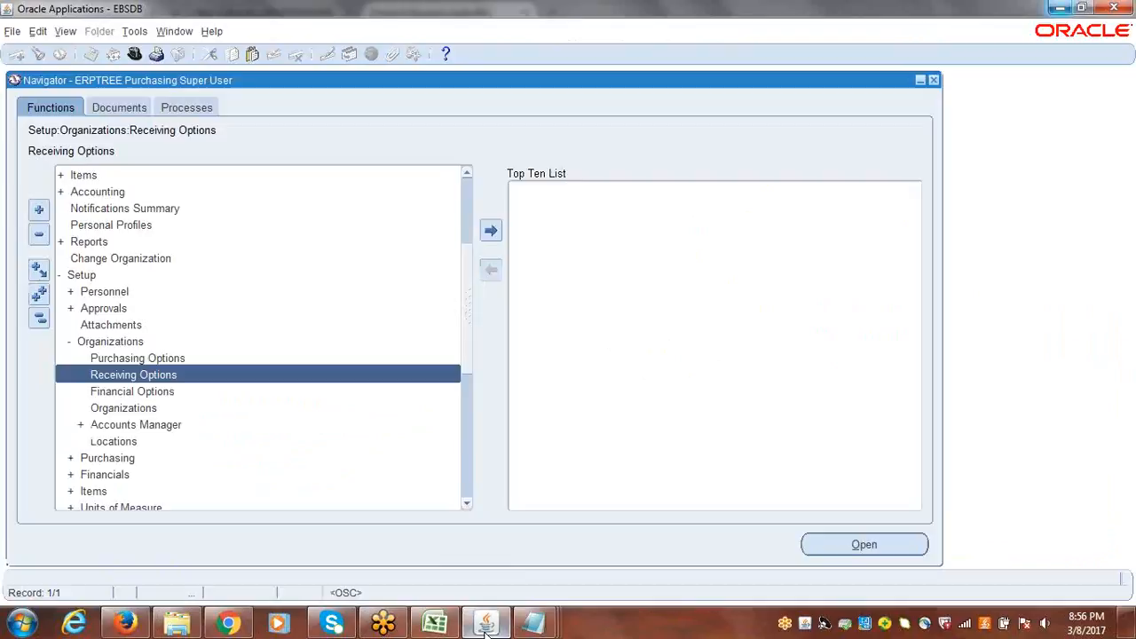
Open the Purchasing Options setup under Organizations and go through its Document Control and Document Defaults sections
{"action": "left_click", "coordinate": [131, 393]}
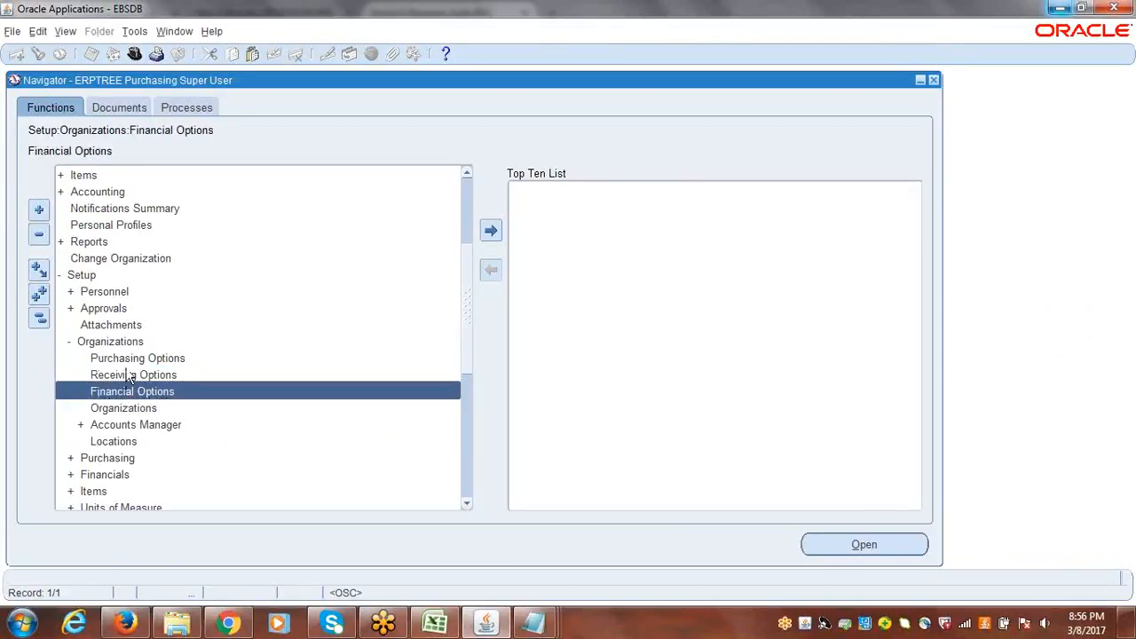
{"action": "left_click", "coordinate": [127, 361]}
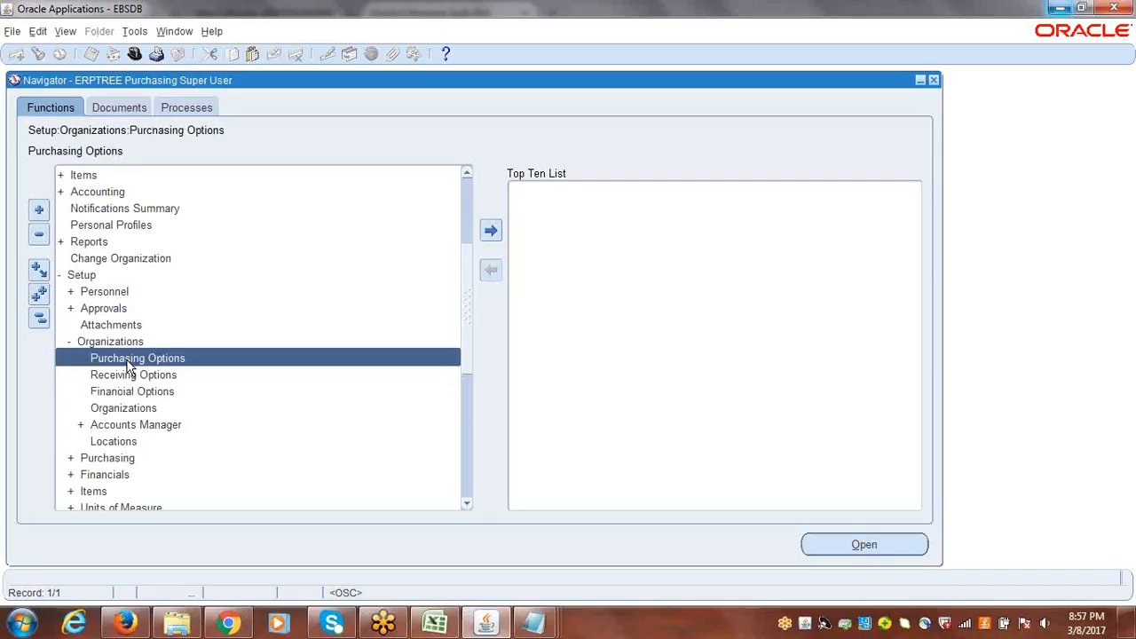
{"action": "double_click", "coordinate": [127, 362]}
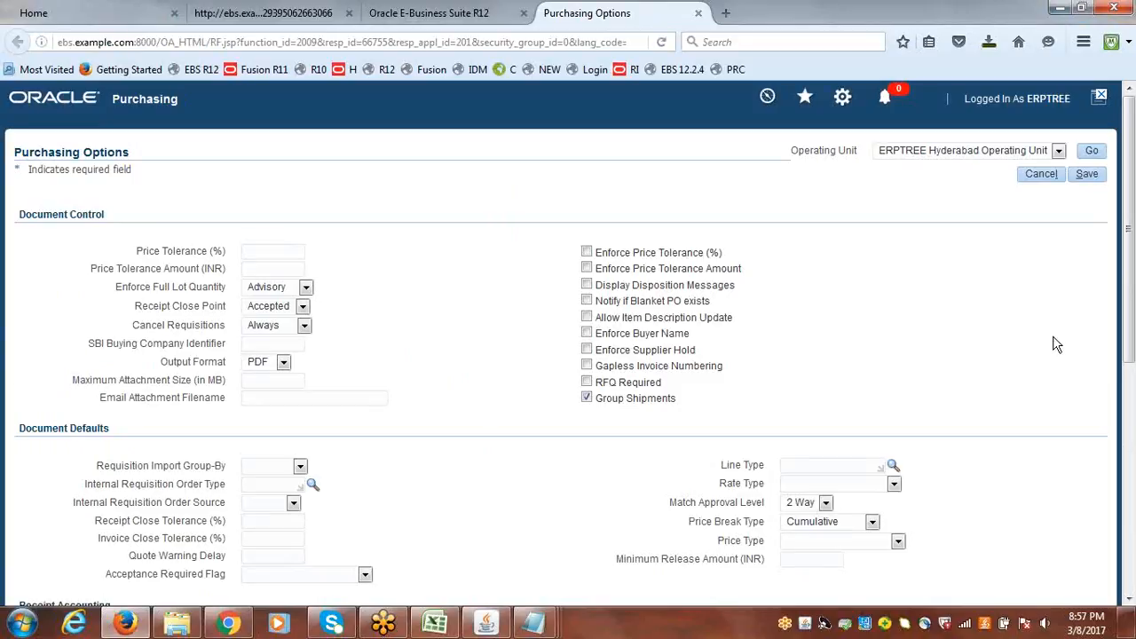
{"action": "left_click_drag", "start_coordinate": [1134, 287], "coordinate": [1134, 333]}
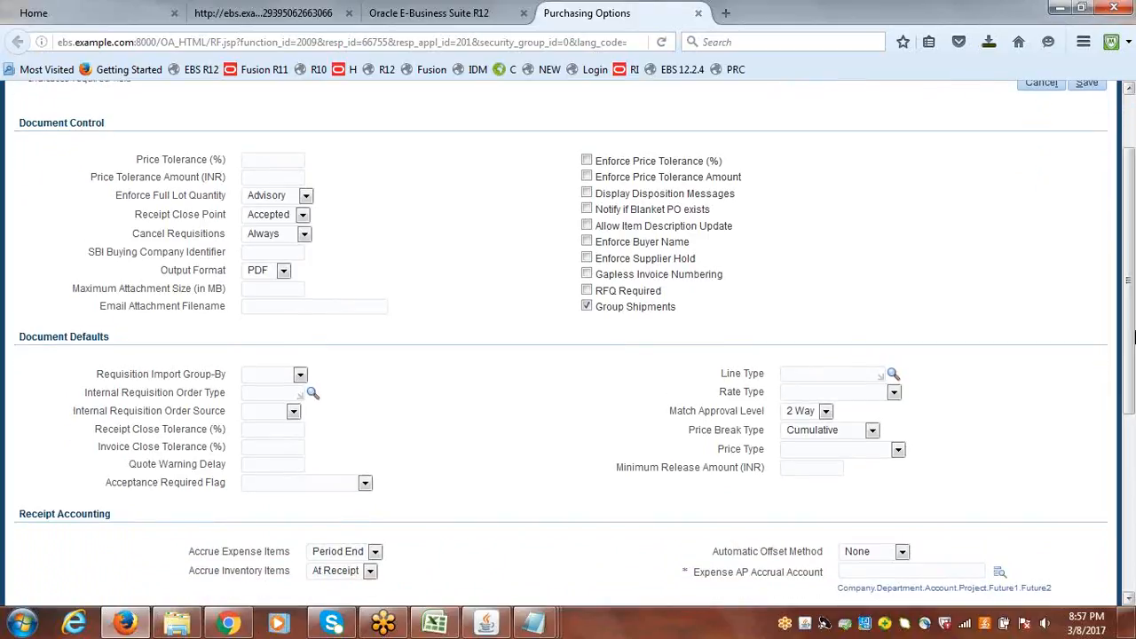
Add the underlined heading "3 Type of Matching Options" below the receipt routing methods in the Notepad notes
{"action": "left_click", "coordinate": [535, 626]}
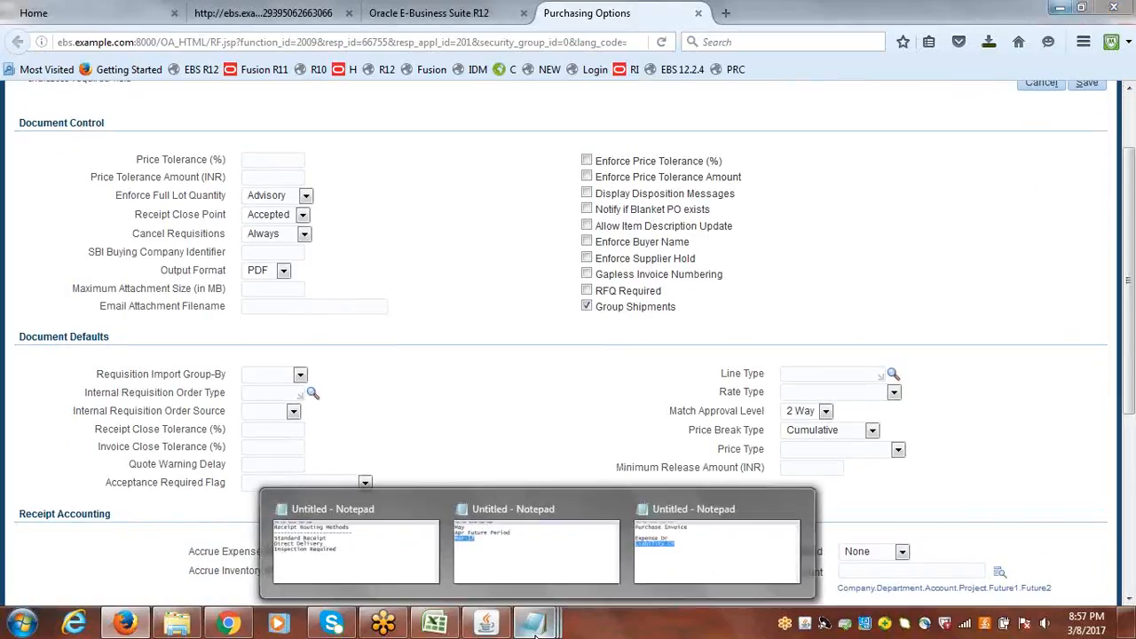
{"action": "left_click", "coordinate": [318, 575]}
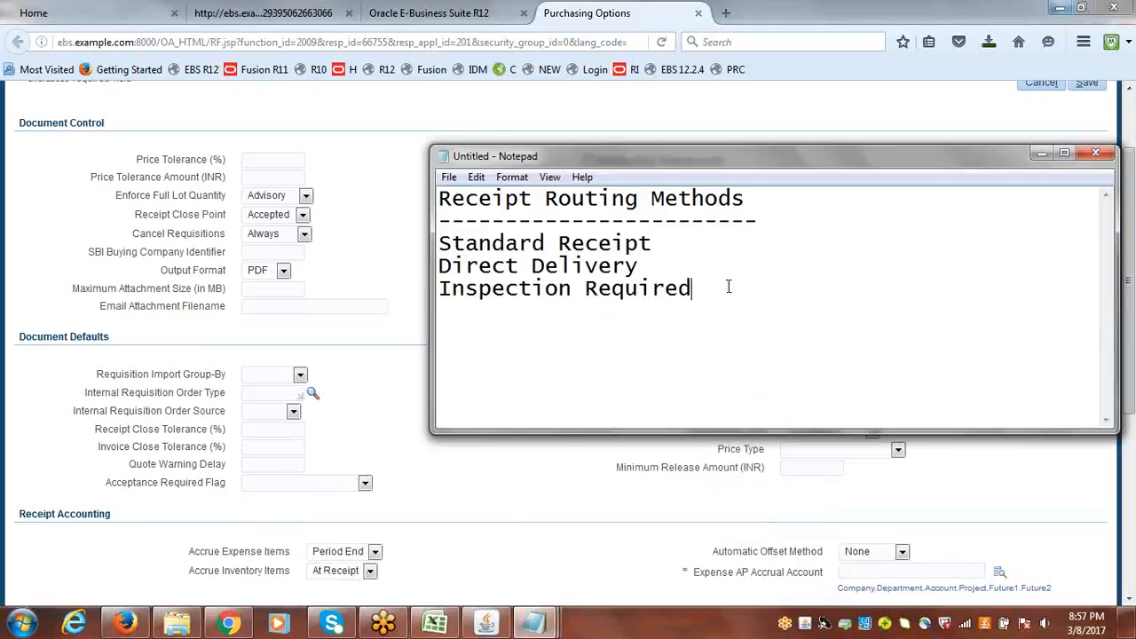
{"action": "key", "text": "Return"}
{"action": "key", "text": "Return"}
{"action": "type", "text": "3 Type "}
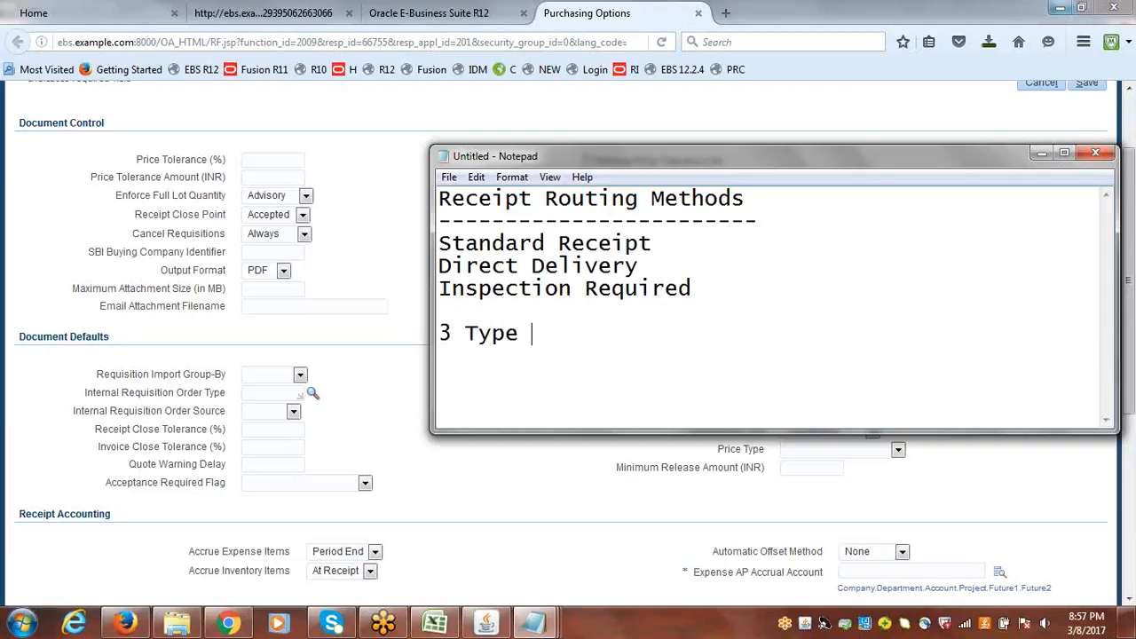
{"action": "type", "text": "of Matchi"}
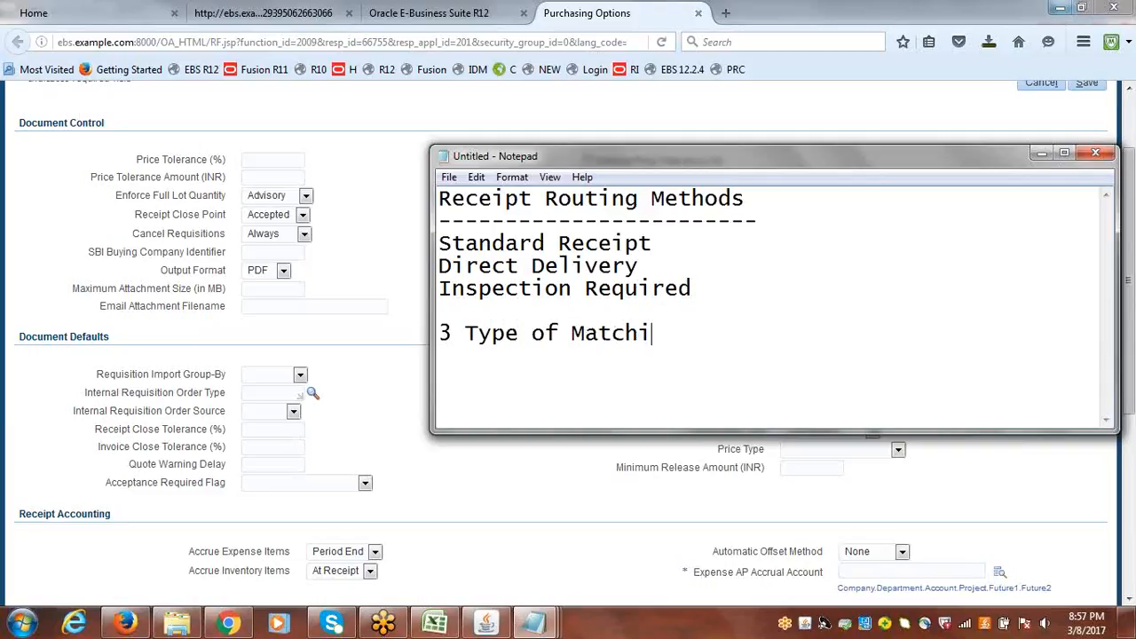
{"action": "type", "text": "ng Opti"}
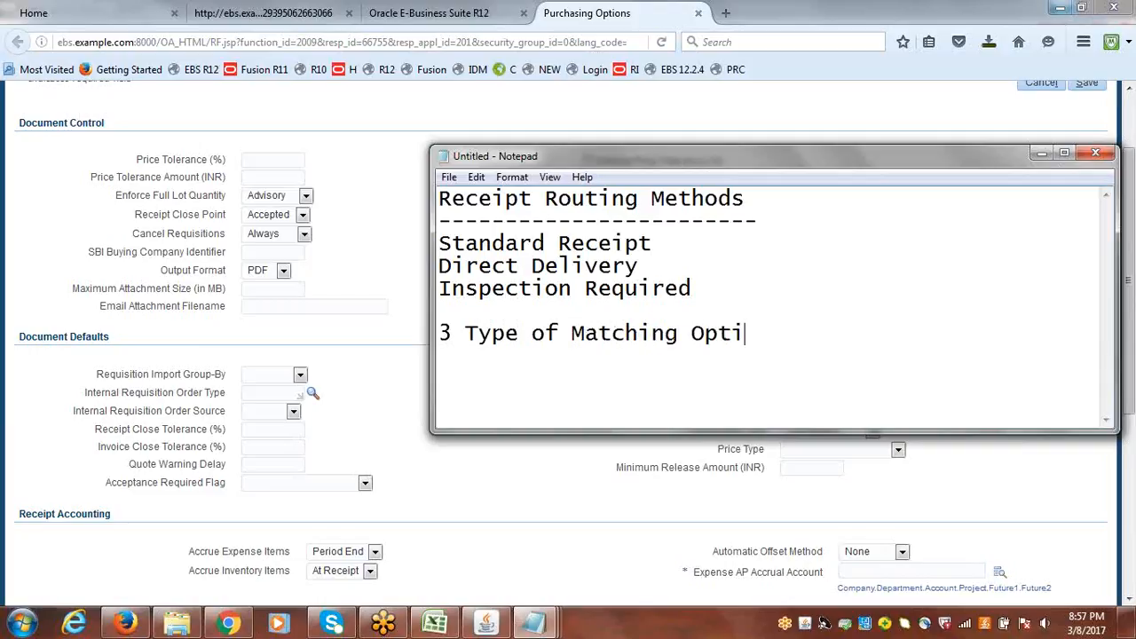
{"action": "type", "text": "ons"}
{"action": "key", "text": "Return"}
{"action": "type", "text": "---------------------------"}
{"action": "key", "text": "Up"}
{"action": "key", "text": "Up"}
{"action": "key", "text": "Up"}
{"action": "key", "text": "Return"}
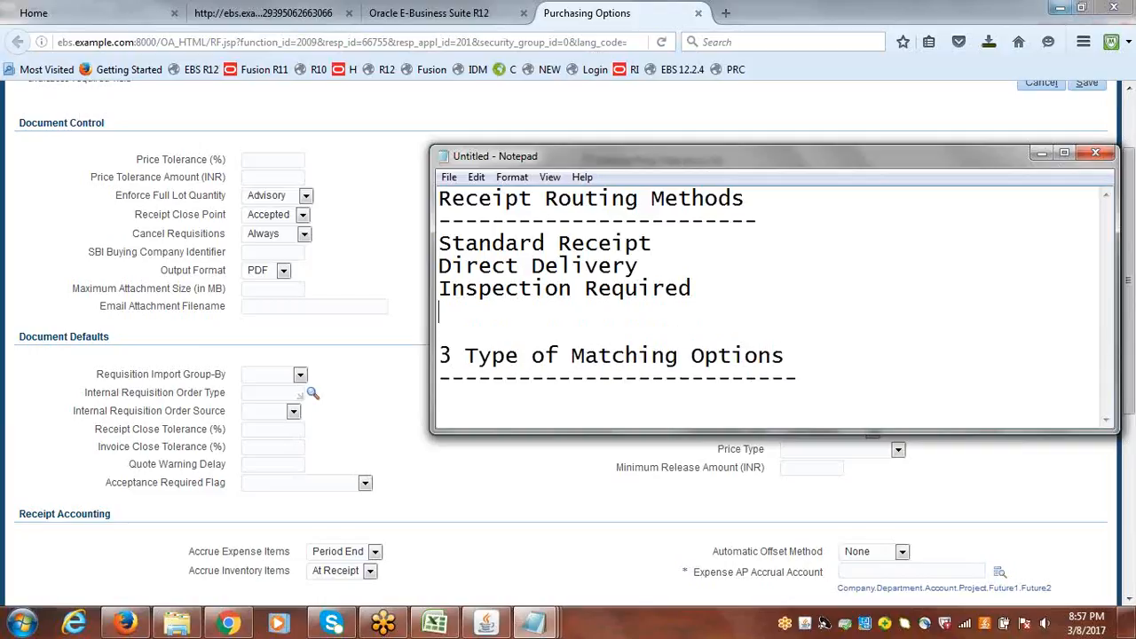
{"action": "key", "text": "BackSpace"}
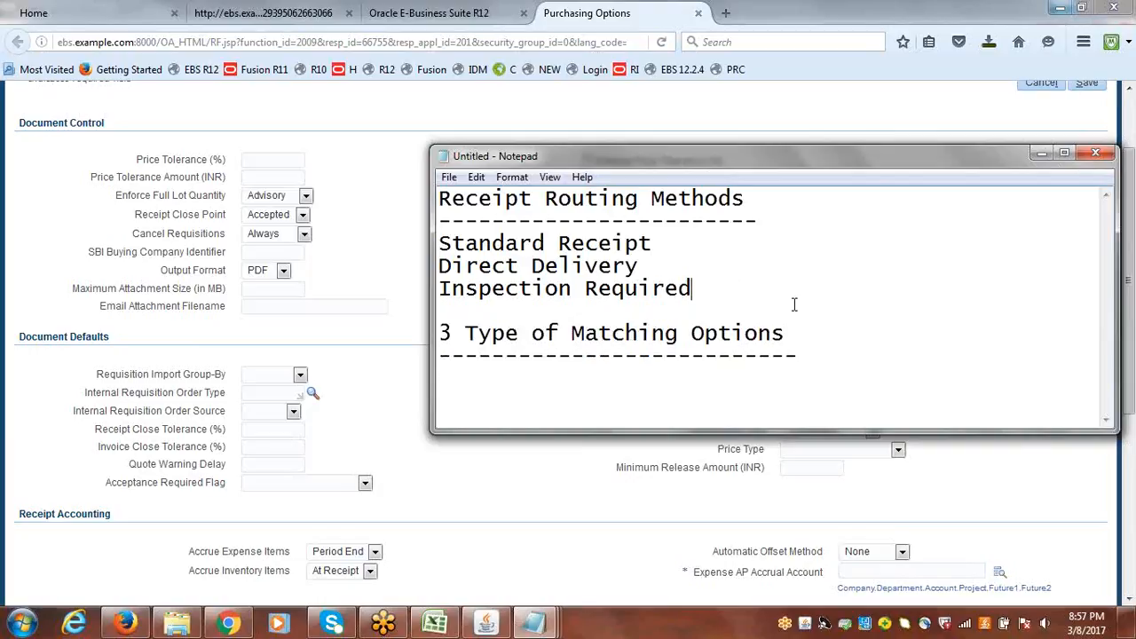
List 2 Way Matching, 3 Way Matching and 4 Way Matching under the matching options heading, then put the notes away
{"action": "left_click", "coordinate": [812, 355]}
{"action": "key", "text": "Return"}
{"action": "left_click_drag", "start_coordinate": [771, 418], "coordinate": [775, 559]}
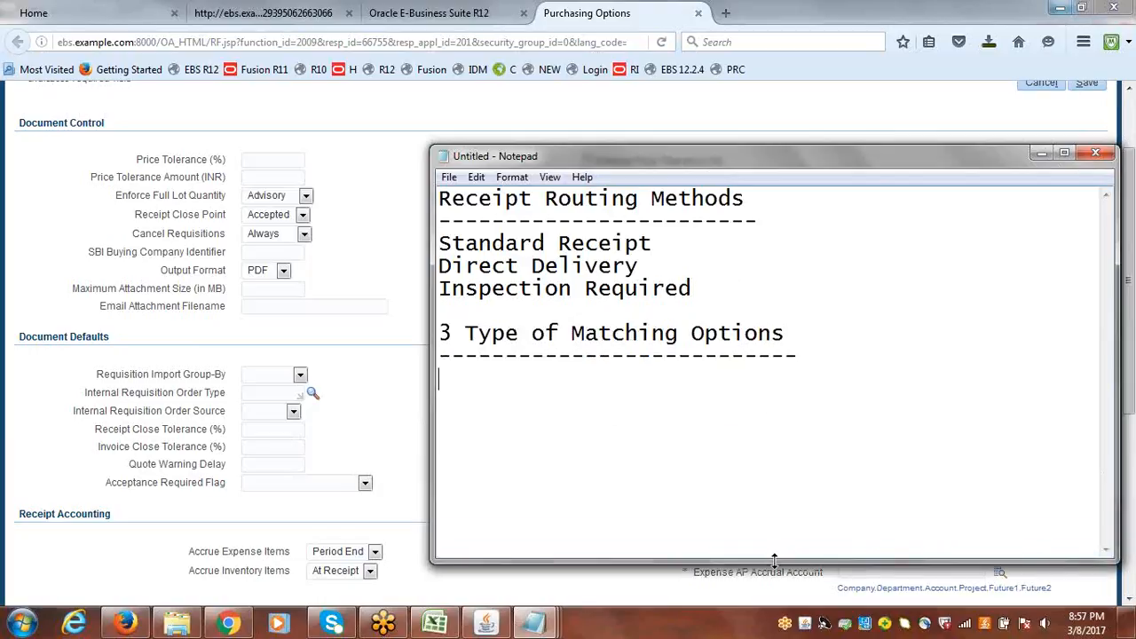
{"action": "type", "text": "2 Way Matching"}
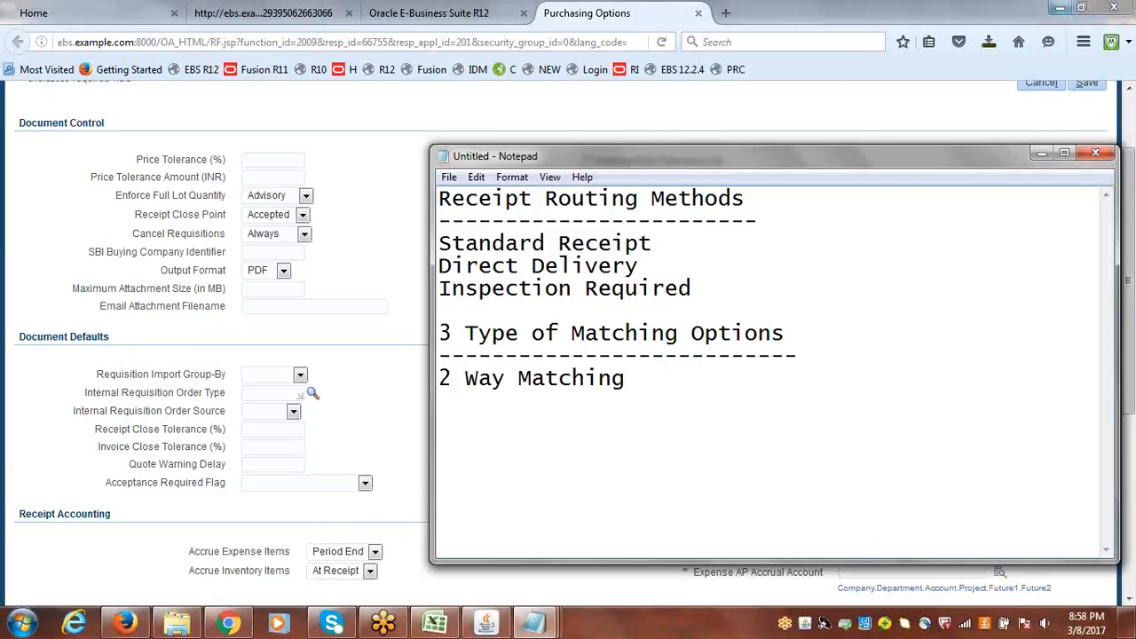
{"action": "key", "text": "Return"}
{"action": "type", "text": "3 Way Matc"}
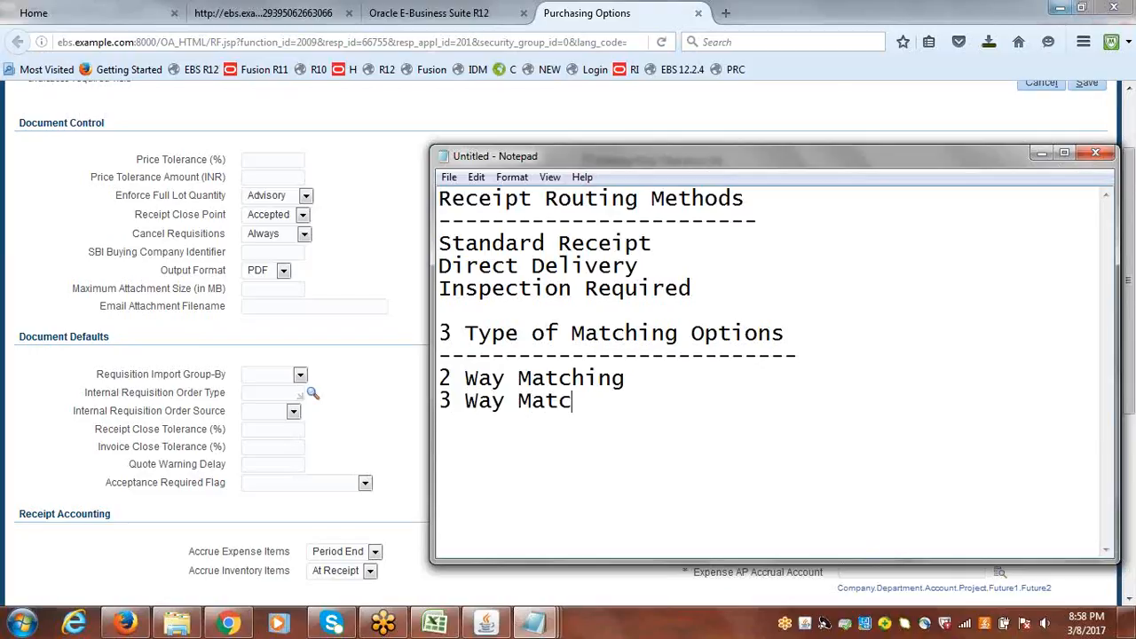
{"action": "type", "text": "hing"}
{"action": "key", "text": "Return"}
{"action": "type", "text": "4"}
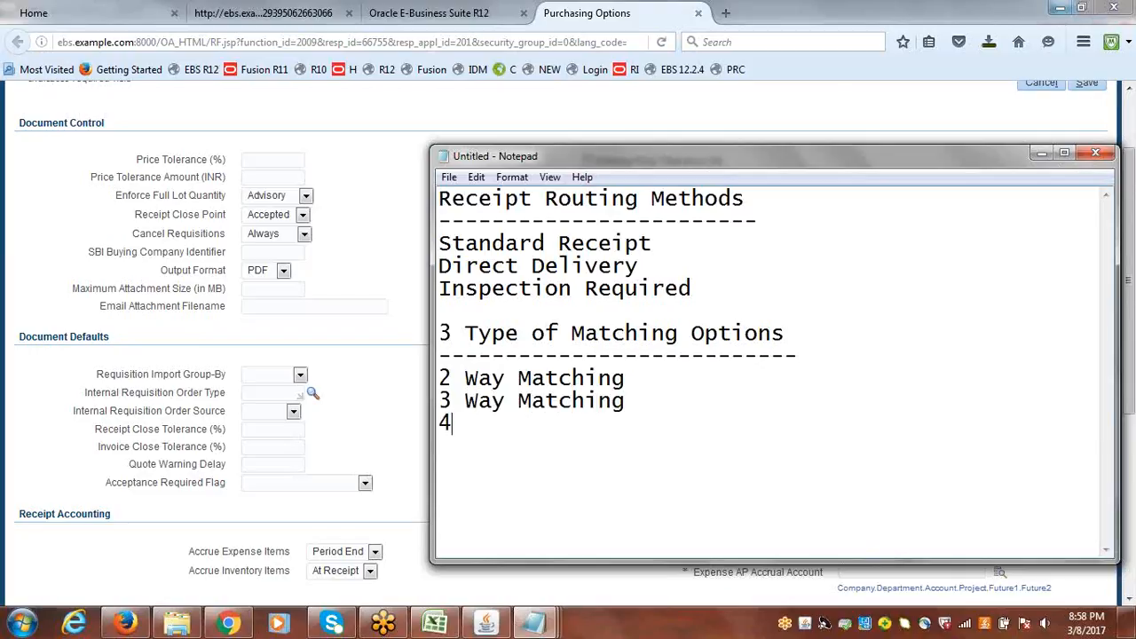
{"action": "type", "text": " Way Ma"}
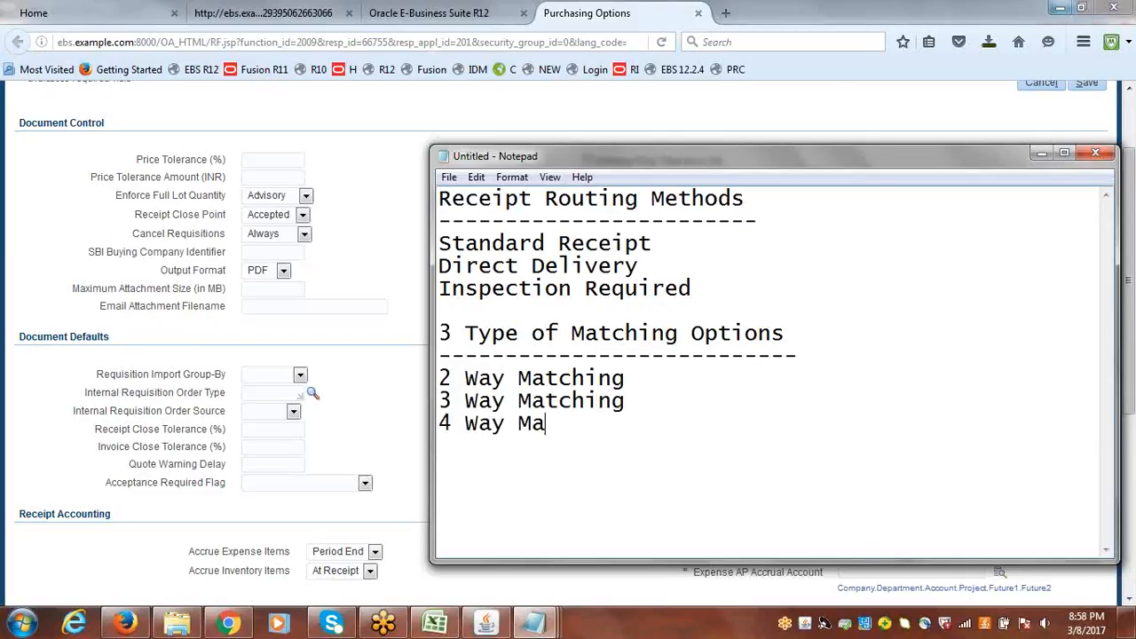
{"action": "type", "text": "tching"}
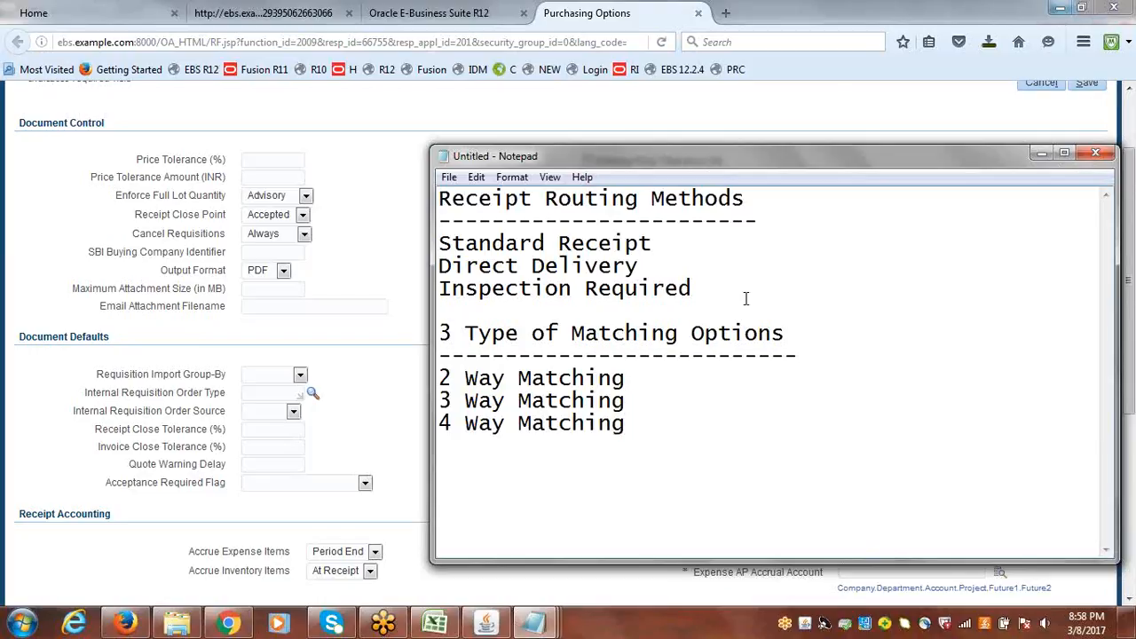
{"action": "left_click", "coordinate": [1041, 157]}
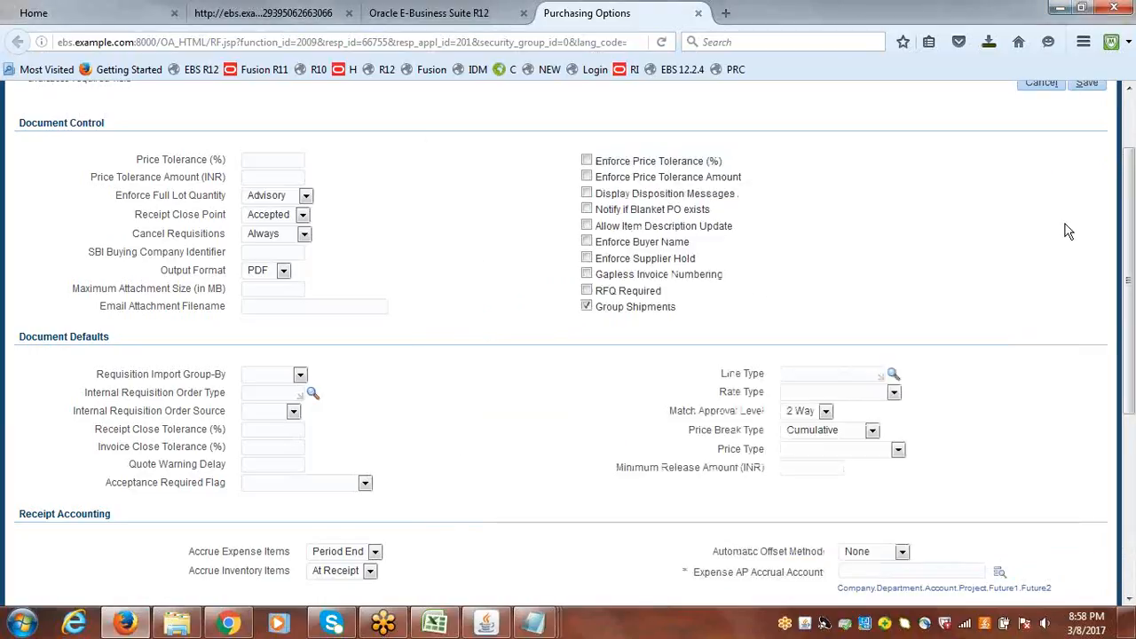
Set the Match Approval Level in Document Defaults to 3 Way
{"action": "left_click_drag", "start_coordinate": [1128, 257], "coordinate": [1128, 300]}
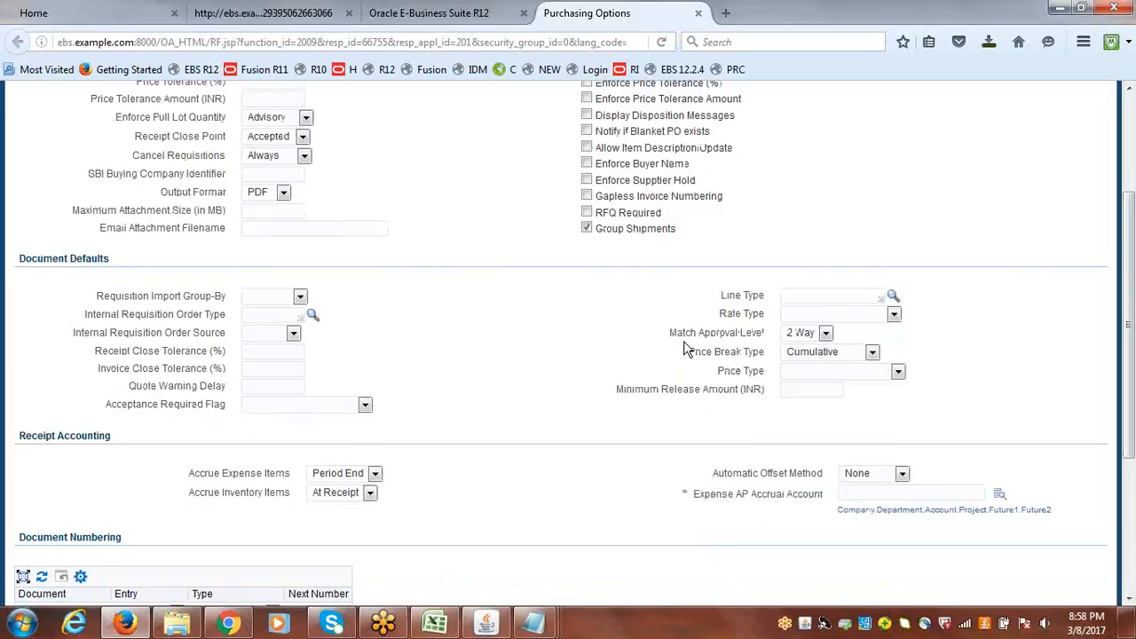
{"action": "left_click_drag", "start_coordinate": [669, 334], "coordinate": [761, 337]}
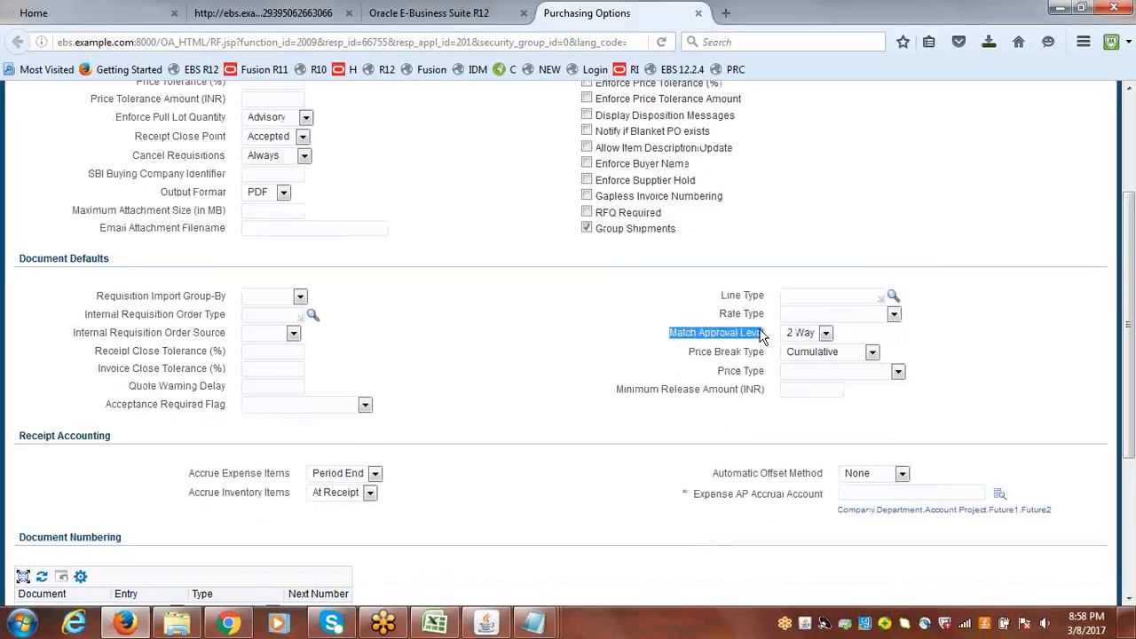
{"action": "left_click", "coordinate": [827, 334]}
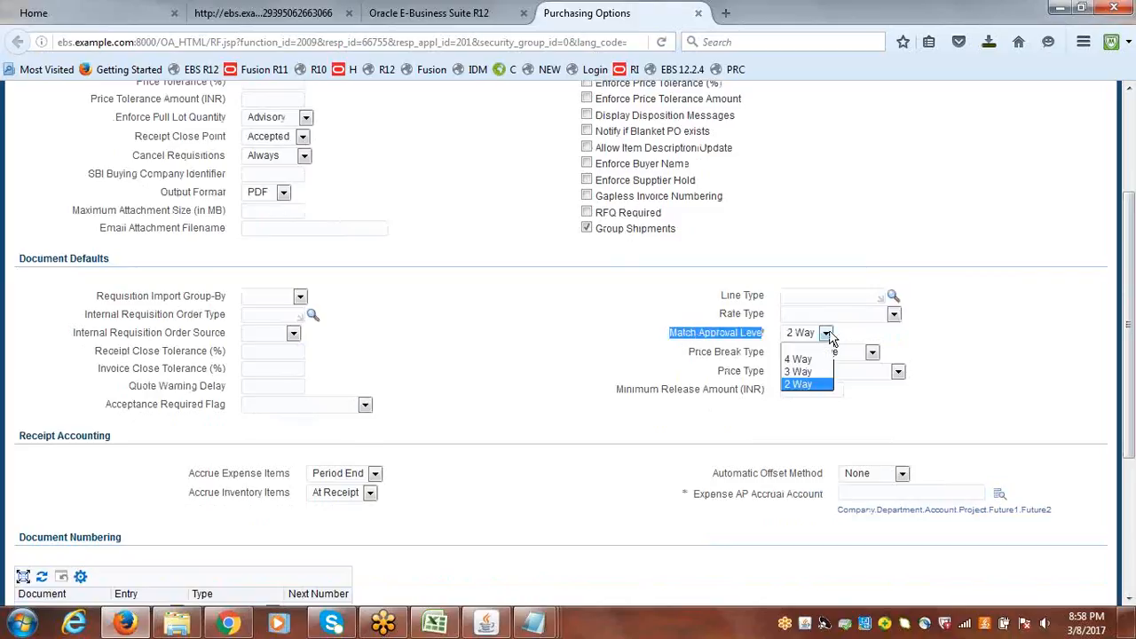
{"action": "left_click", "coordinate": [805, 372]}
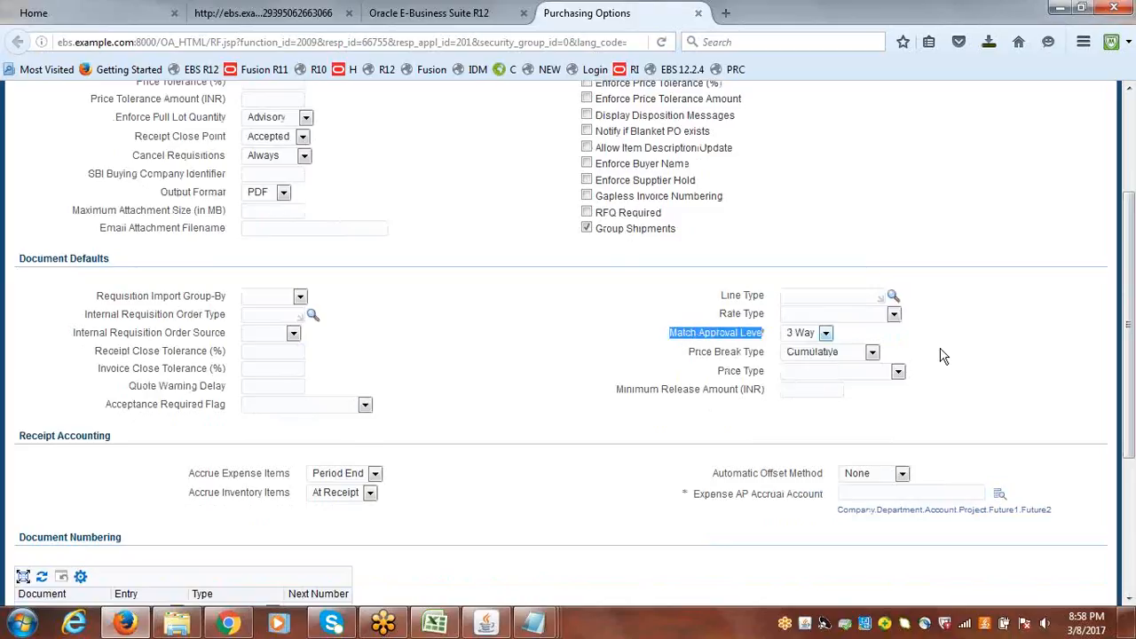
{"action": "left_click", "coordinate": [1016, 343]}
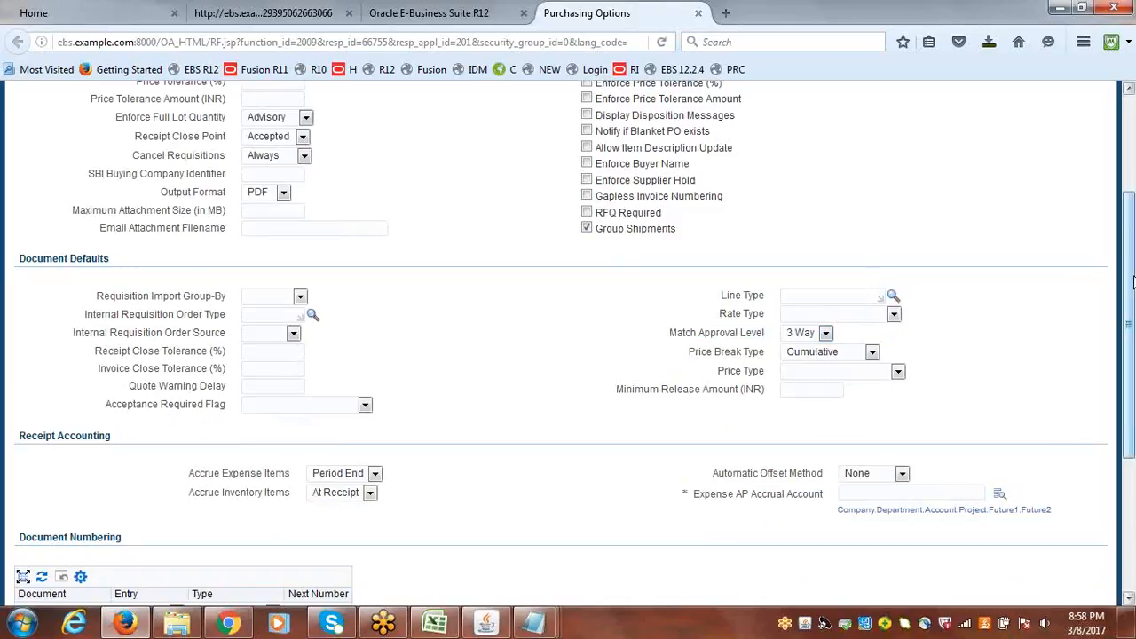
{"action": "left_click_drag", "start_coordinate": [1133, 283], "coordinate": [1129, 305]}
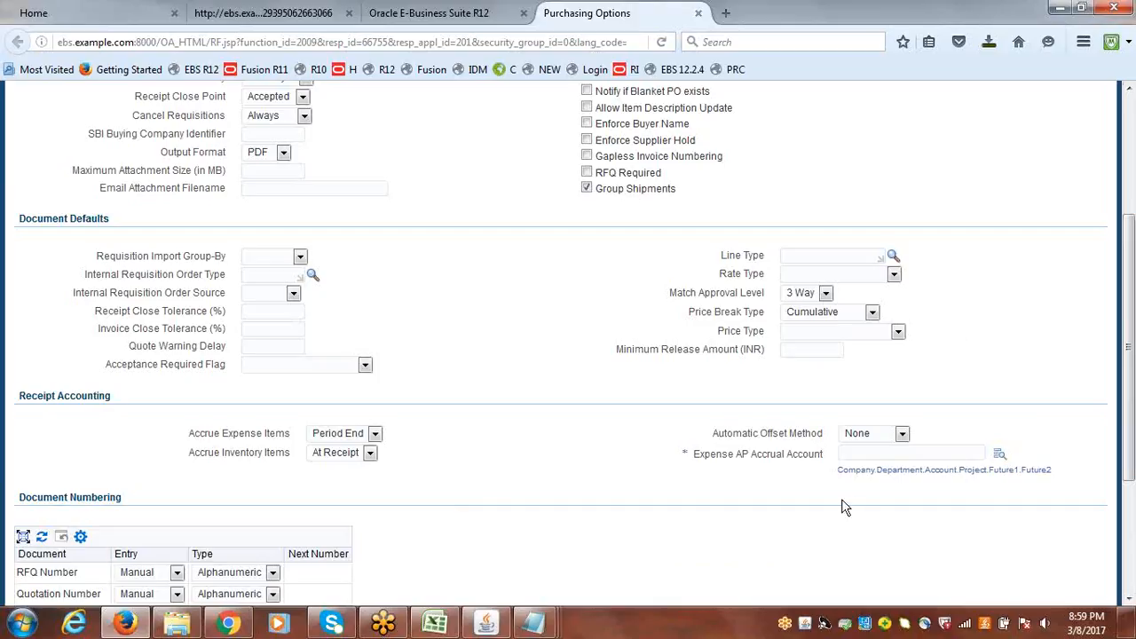
In the Expense AP Accrual Account lookup, search the account segment by description for "Accrual" and choose 2929, Accrual Clearing
{"action": "left_click_drag", "start_coordinate": [694, 455], "coordinate": [826, 468]}
{"action": "left_click", "coordinate": [733, 495]}
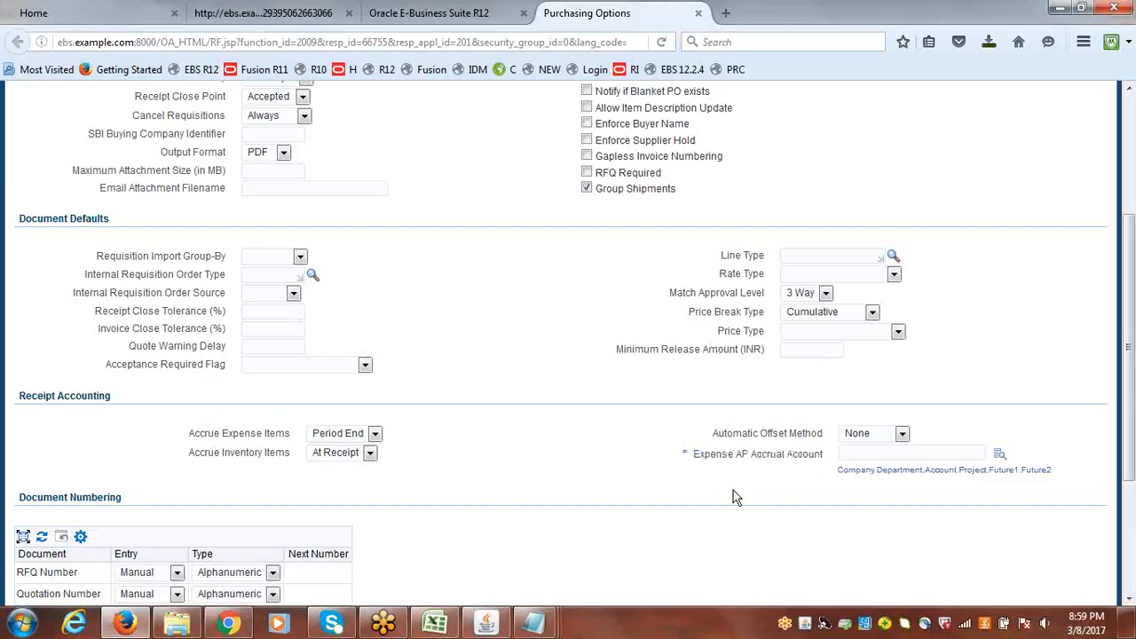
{"action": "left_click", "coordinate": [1000, 457]}
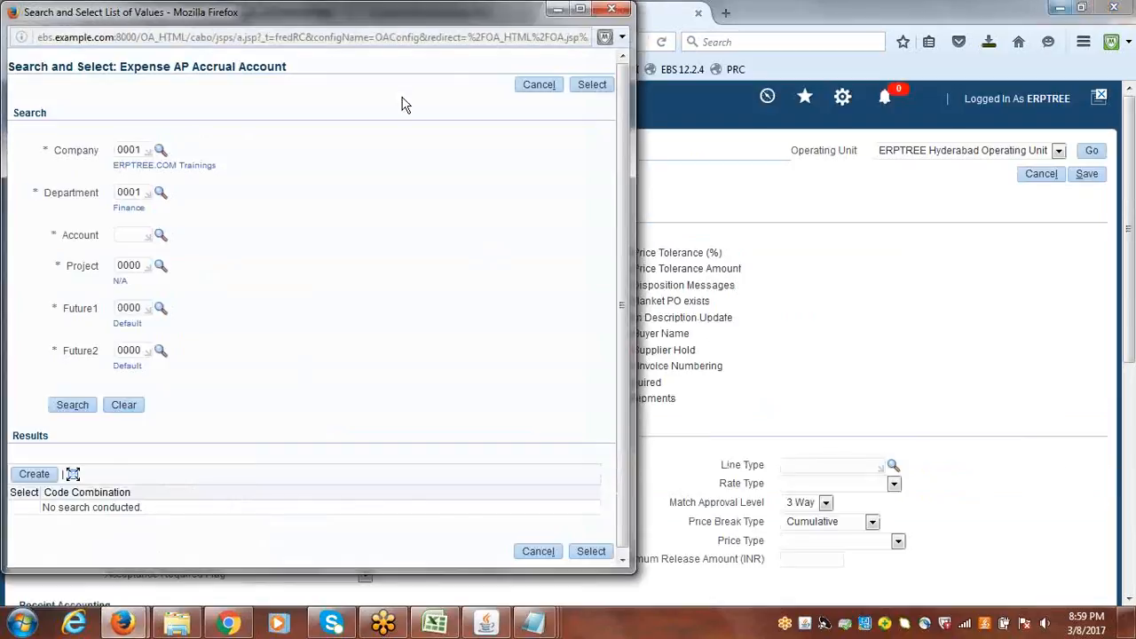
{"action": "left_click_drag", "start_coordinate": [342, 19], "coordinate": [492, 90]}
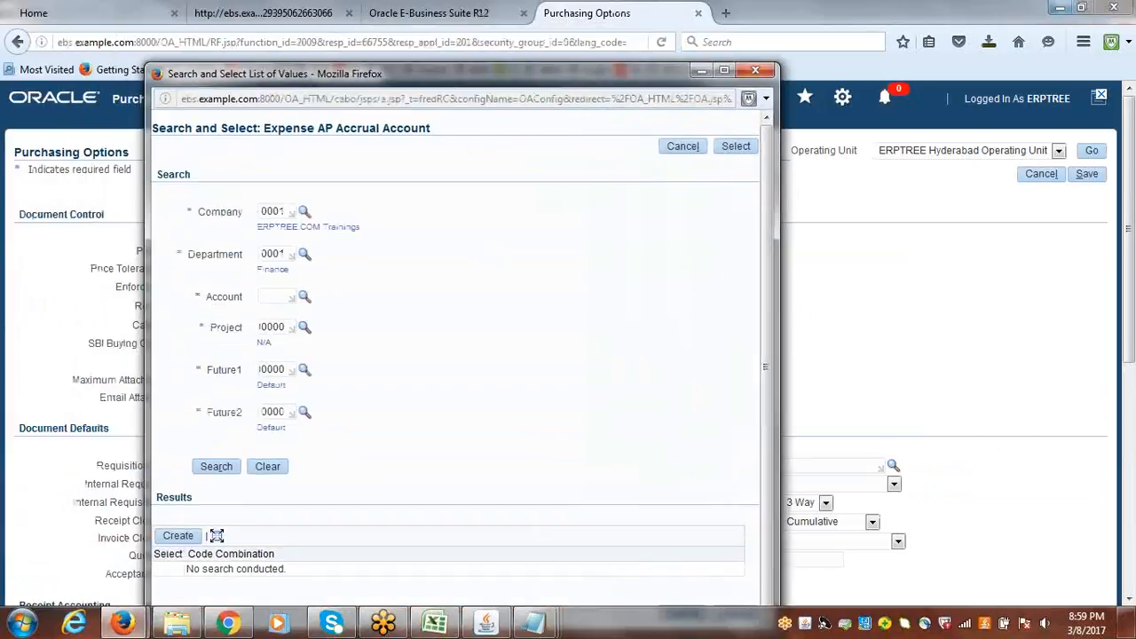
{"action": "left_click", "coordinate": [305, 298]}
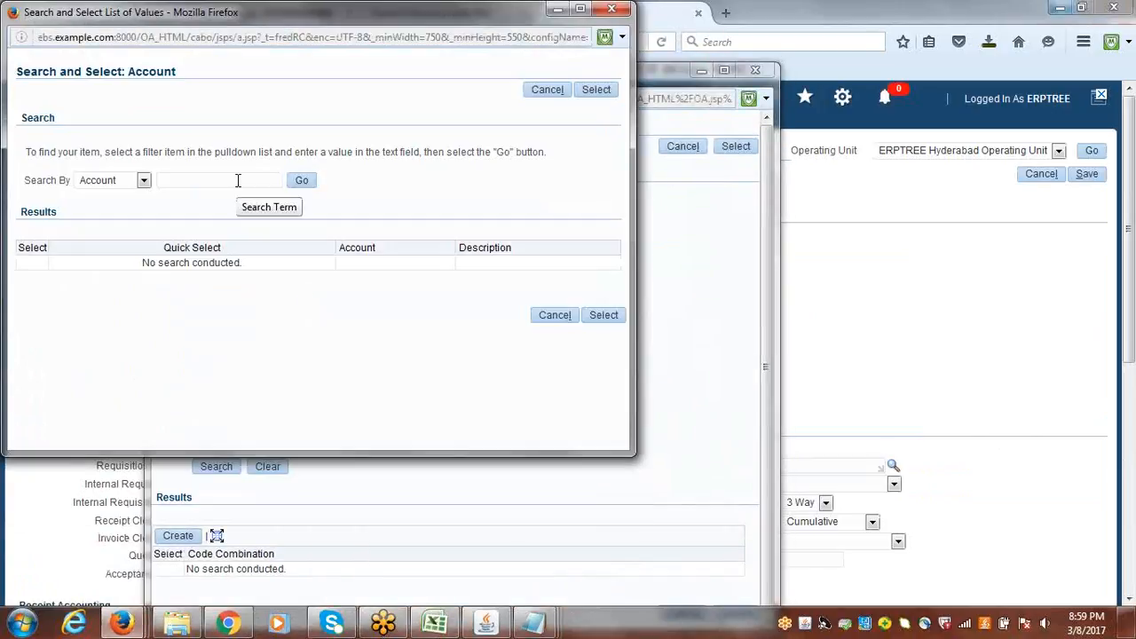
{"action": "left_click", "coordinate": [144, 179]}
{"action": "left_click", "coordinate": [142, 206]}
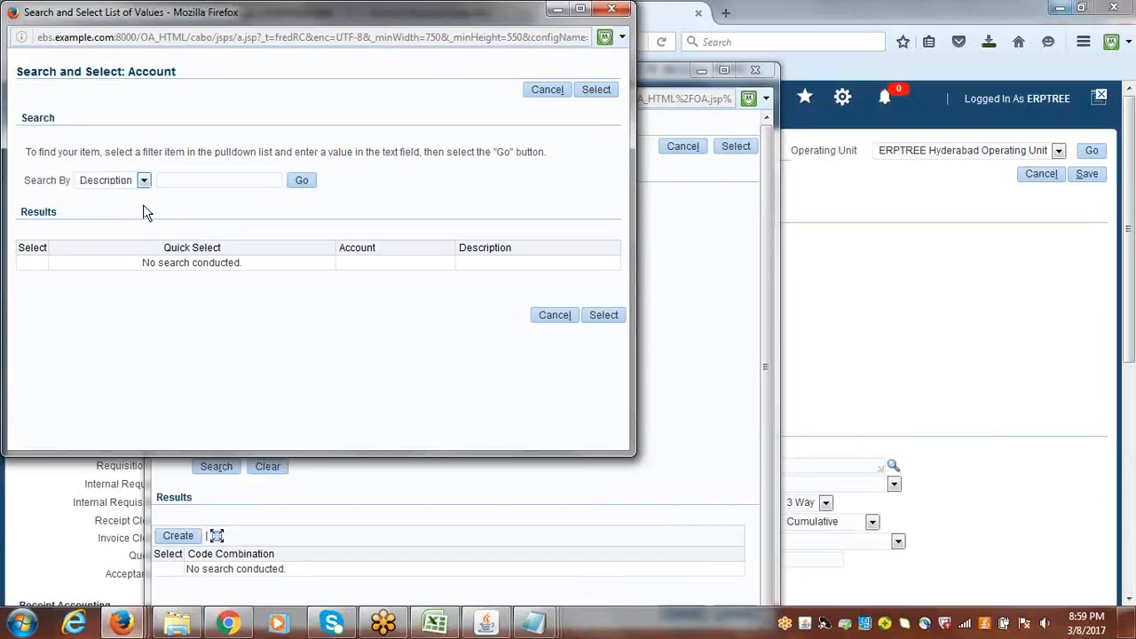
{"action": "type", "text": "Accrual"}
{"action": "left_click", "coordinate": [302, 182]}
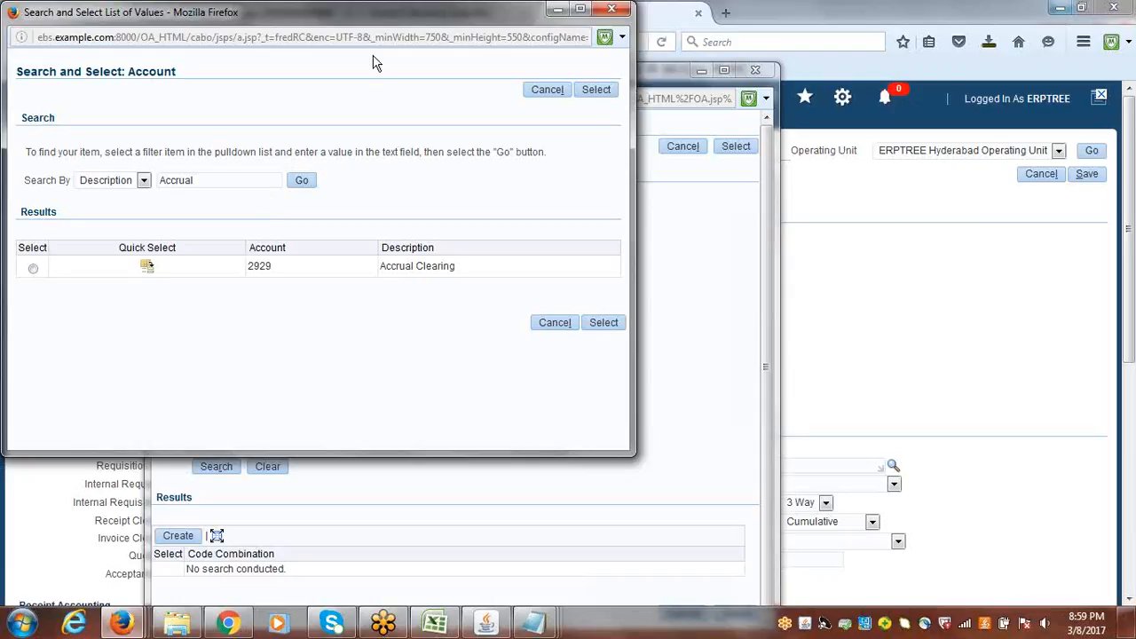
{"action": "left_click_drag", "start_coordinate": [326, 18], "coordinate": [408, 54]}
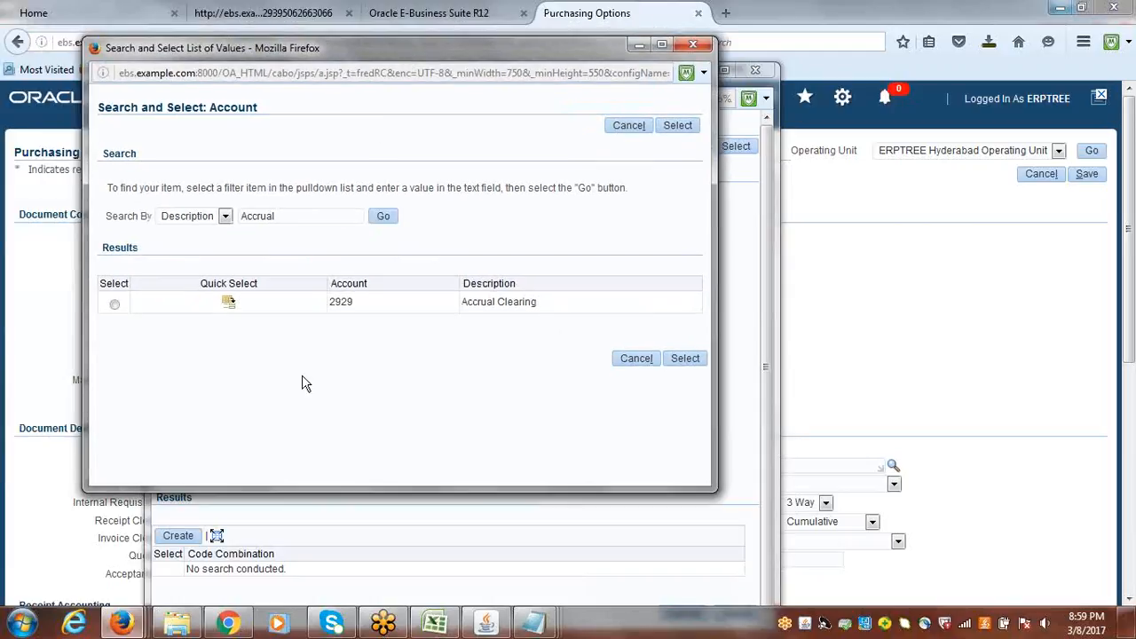
{"action": "left_click", "coordinate": [229, 304]}
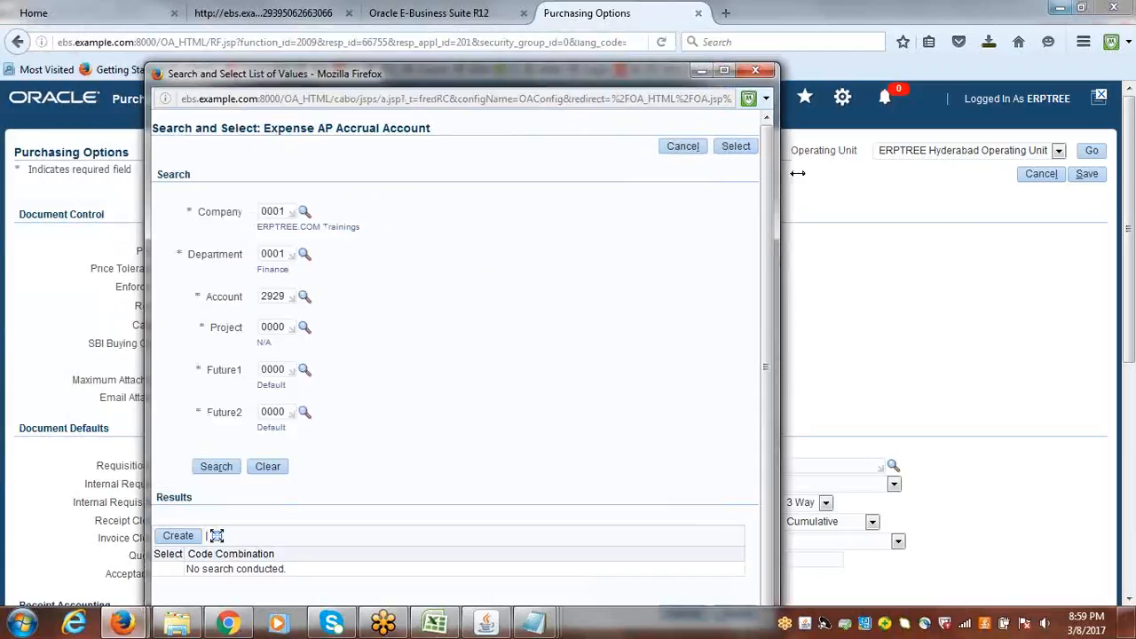
Find the code combination 0001.0001.2929.0000.0000.0000 and select it as the Expense AP Accrual Account
{"action": "left_click_drag", "start_coordinate": [769, 180], "coordinate": [769, 189]}
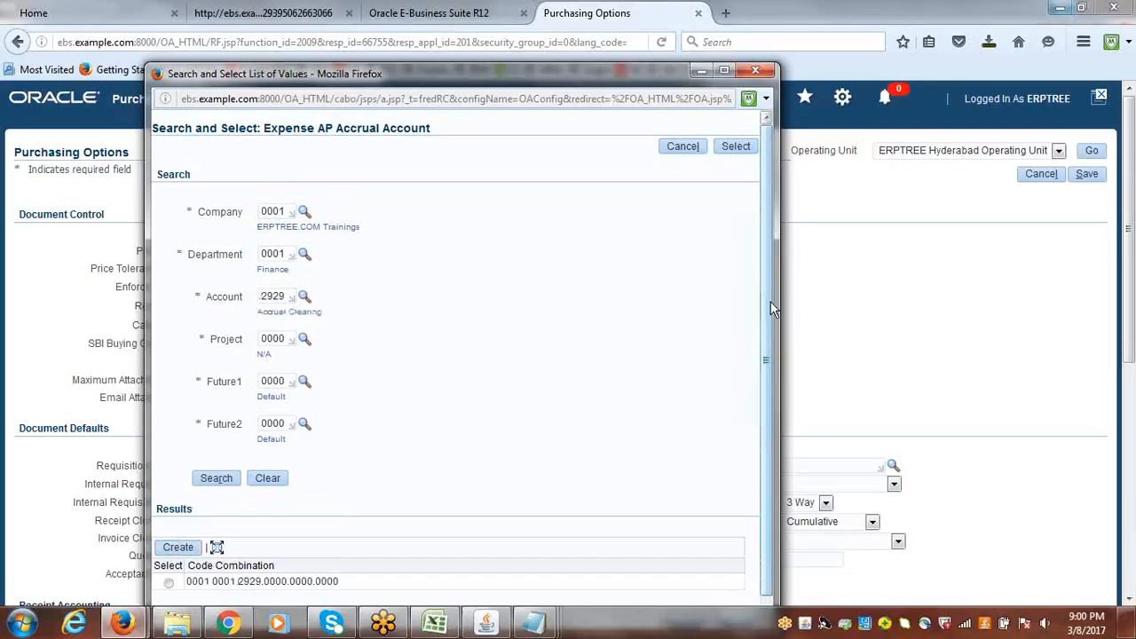
{"action": "left_click_drag", "start_coordinate": [770, 305], "coordinate": [766, 365]}
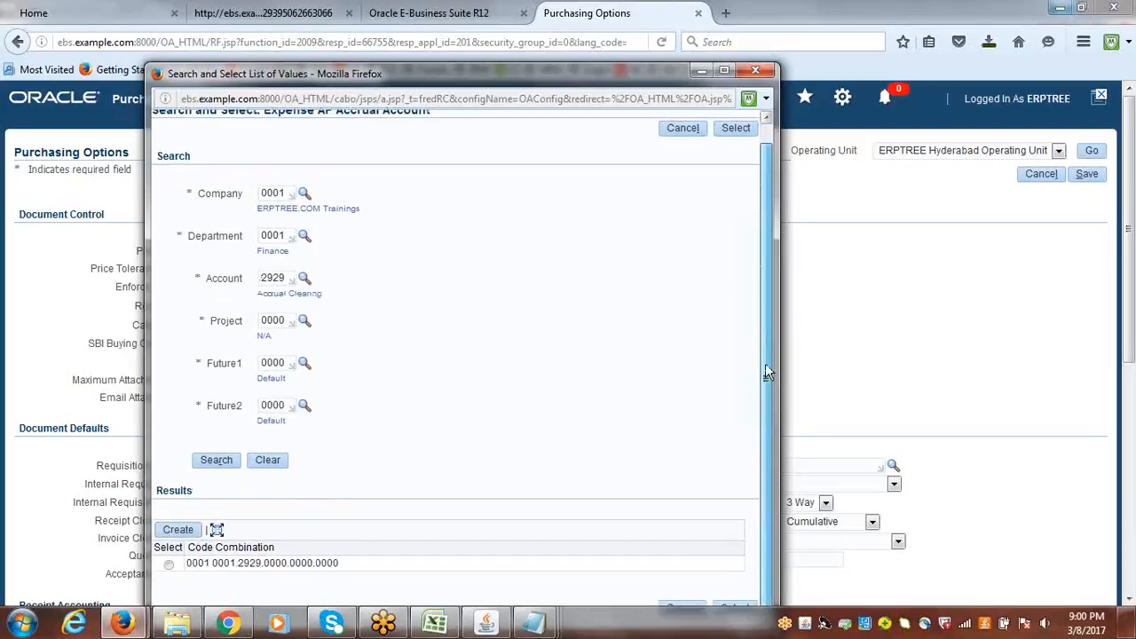
{"action": "left_click", "coordinate": [169, 566]}
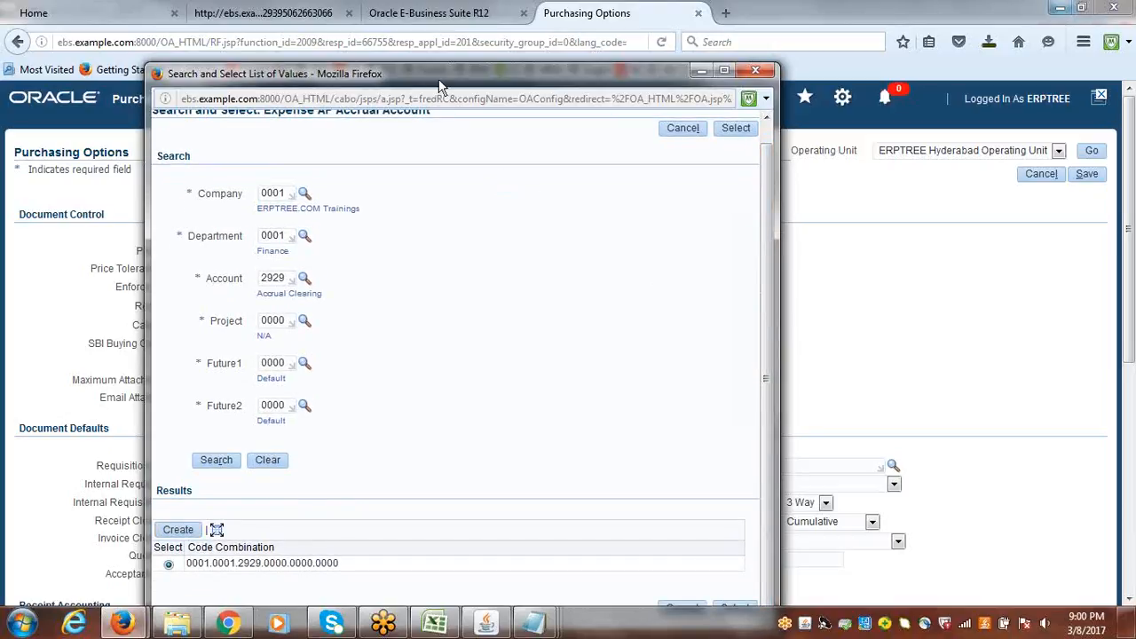
{"action": "left_click_drag", "start_coordinate": [440, 86], "coordinate": [341, 48]}
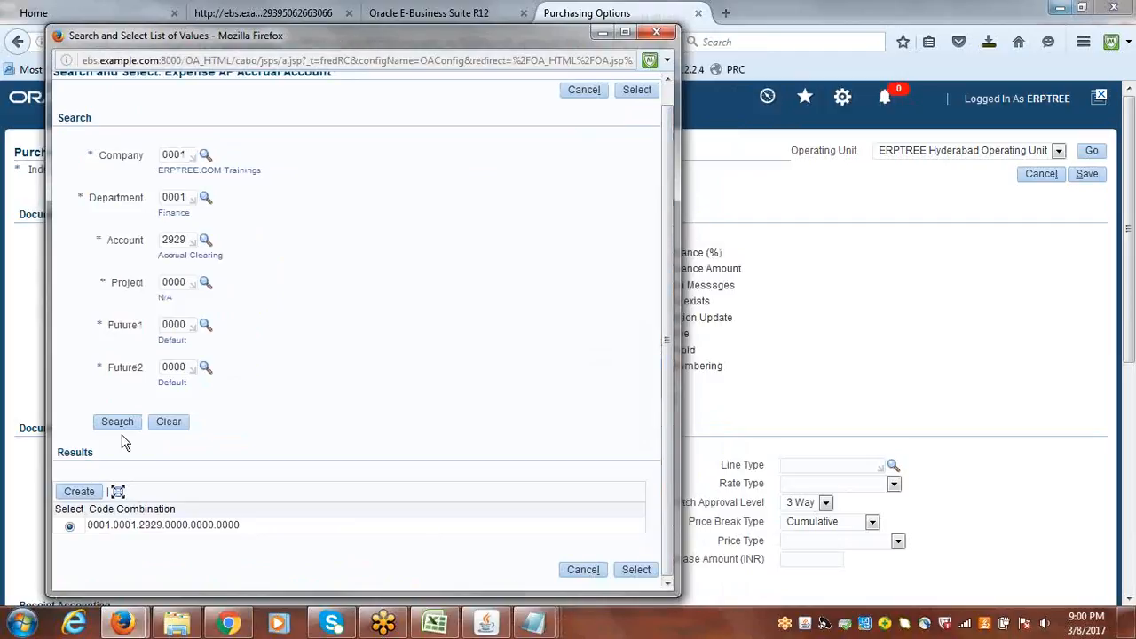
{"action": "left_click", "coordinate": [636, 569]}
{"action": "left_click_drag", "start_coordinate": [1133, 262], "coordinate": [1132, 360]}
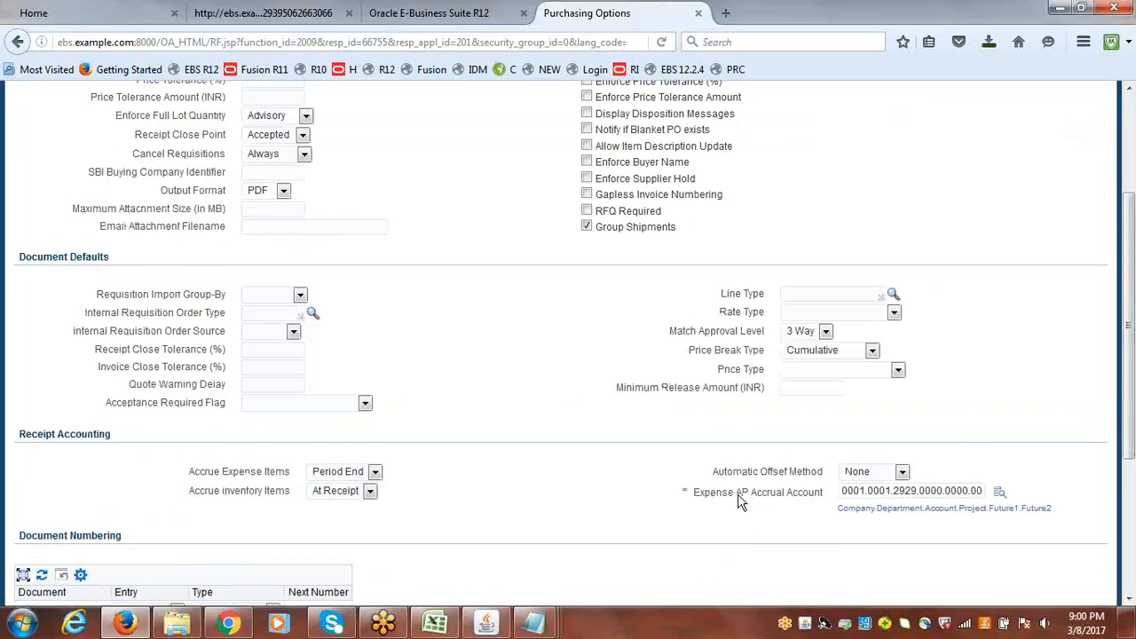
Review the Expense AP Accrual Account field and the RFQ, Quotation, PO and Requisition rows under Document Numbering
{"action": "left_click_drag", "start_coordinate": [736, 494], "coordinate": [779, 502]}
{"action": "left_click", "coordinate": [792, 516]}
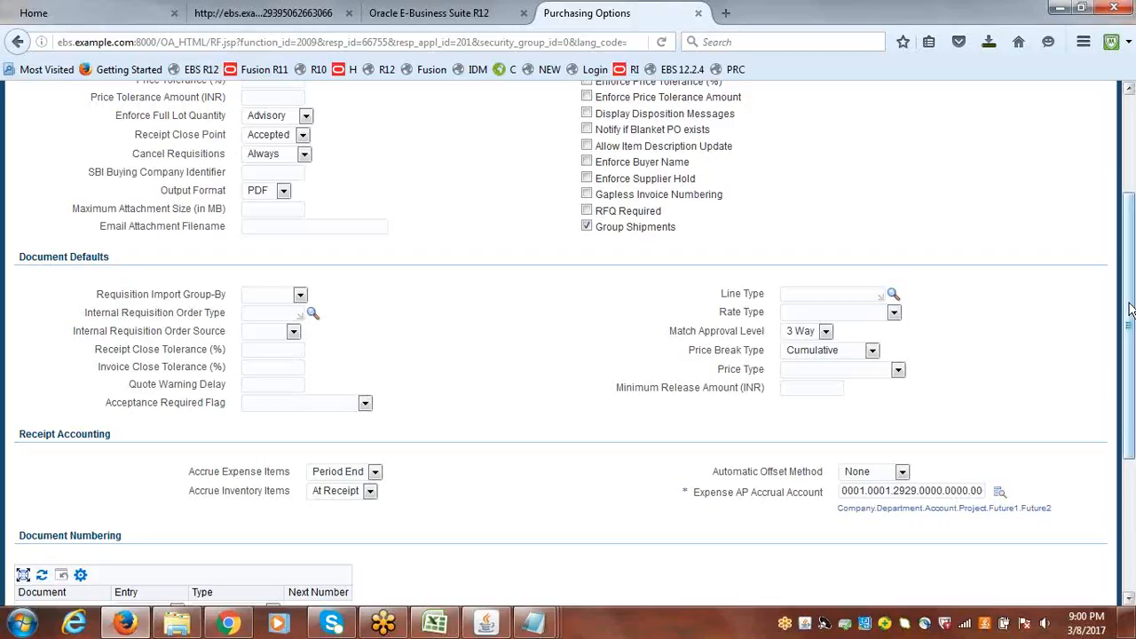
{"action": "left_click_drag", "start_coordinate": [1130, 308], "coordinate": [1131, 400]}
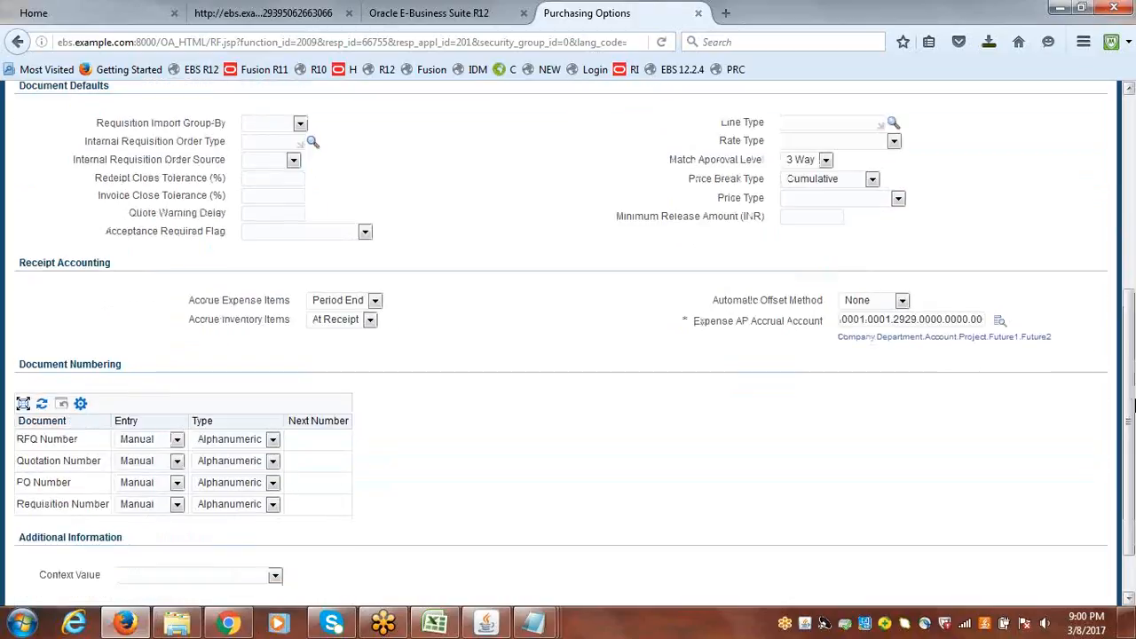
{"action": "left_click_drag", "start_coordinate": [132, 377], "coordinate": [10, 368]}
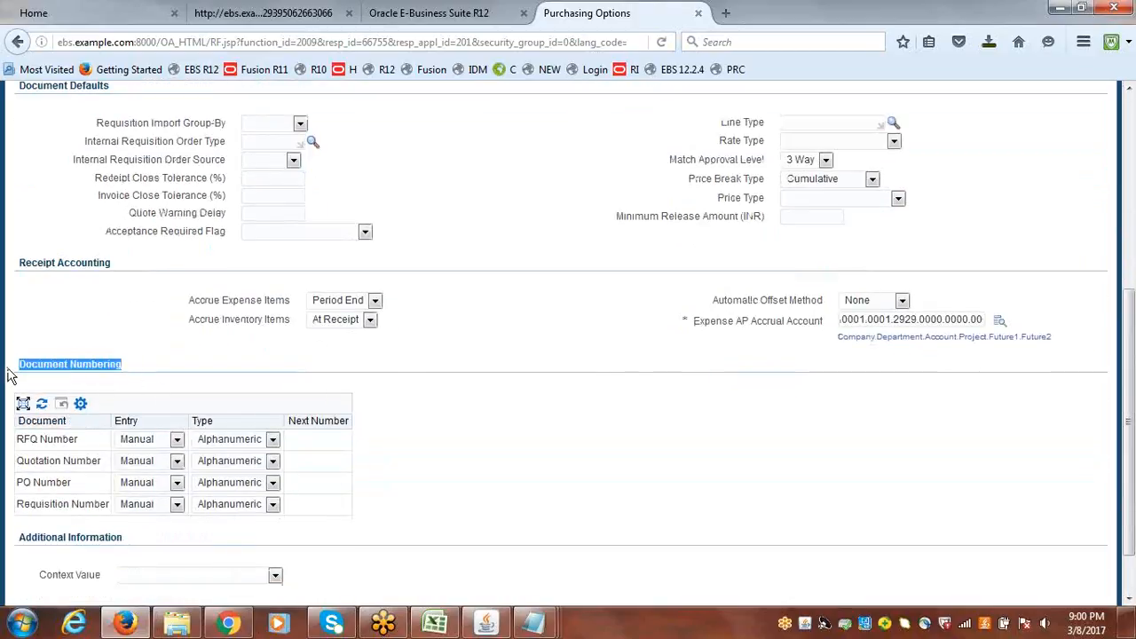
{"action": "left_click_drag", "start_coordinate": [14, 443], "coordinate": [100, 475]}
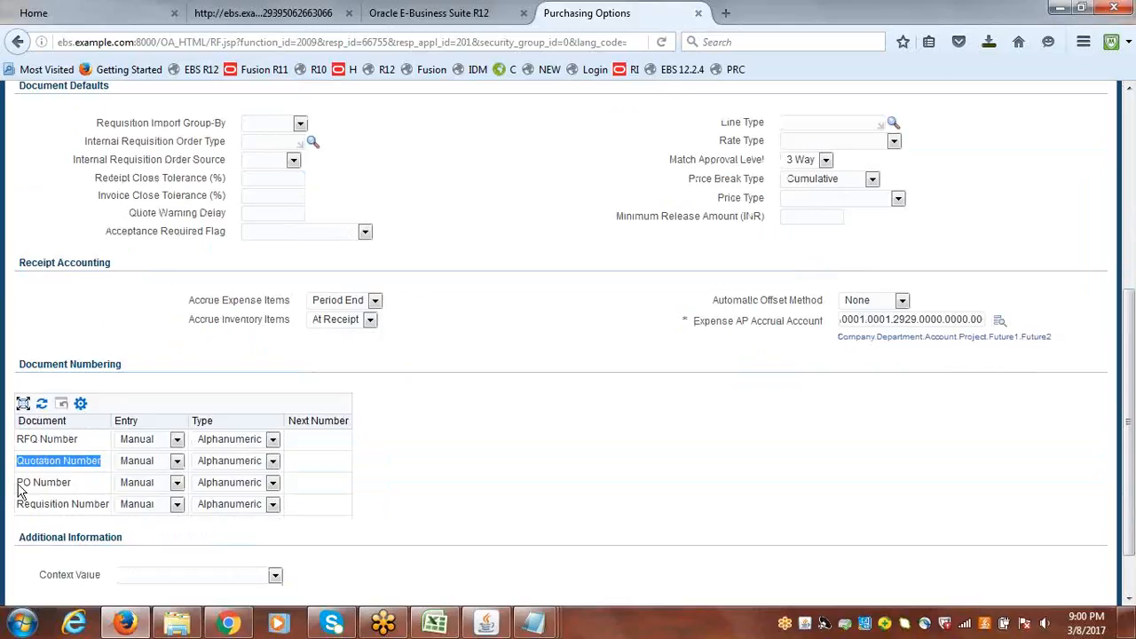
{"action": "left_click_drag", "start_coordinate": [16, 484], "coordinate": [109, 507]}
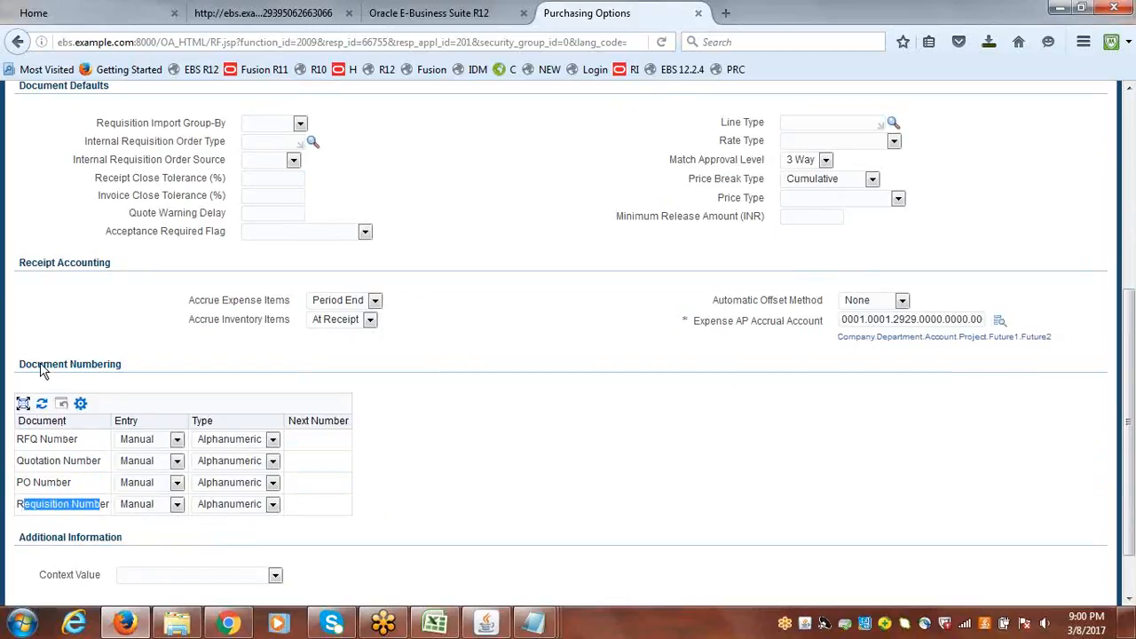
{"action": "left_click_drag", "start_coordinate": [15, 370], "coordinate": [69, 365]}
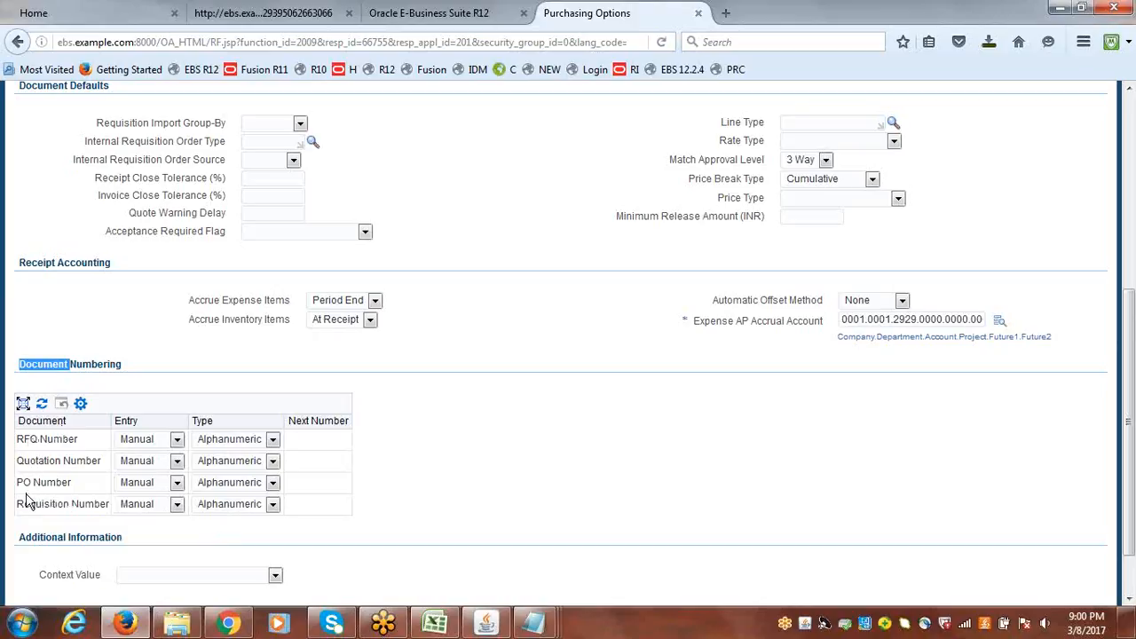
{"action": "left_click", "coordinate": [448, 345]}
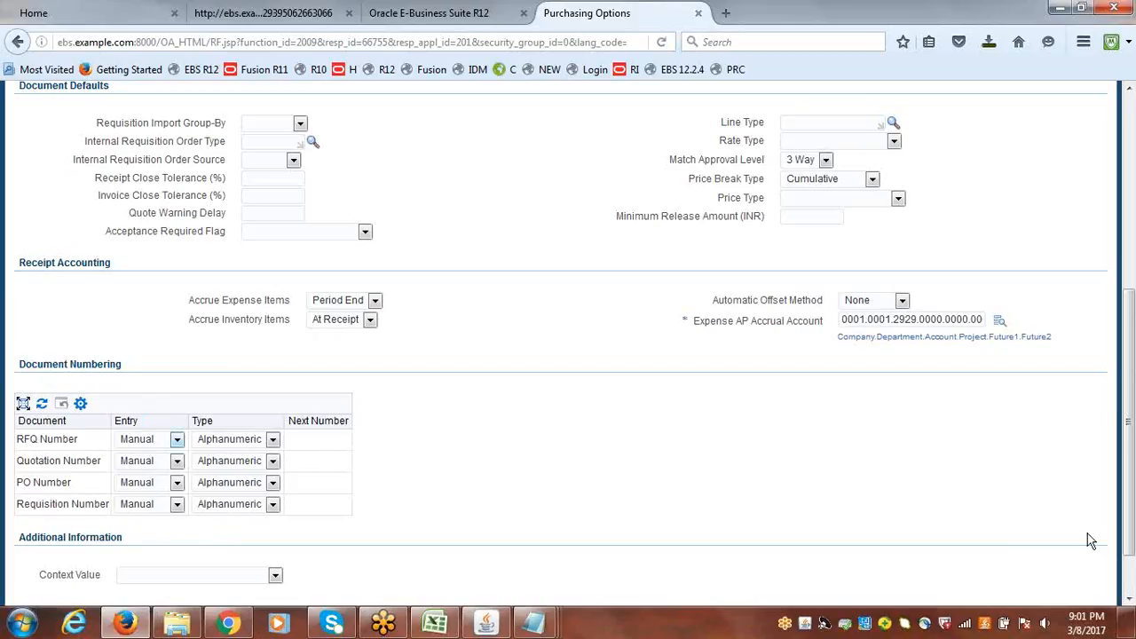
Set the Document Numbering entry method to Automatic for RFQ Number and Quotation Number
{"action": "scroll", "coordinate": [1132, 477], "scroll_direction": "down", "scroll_amount": 2}
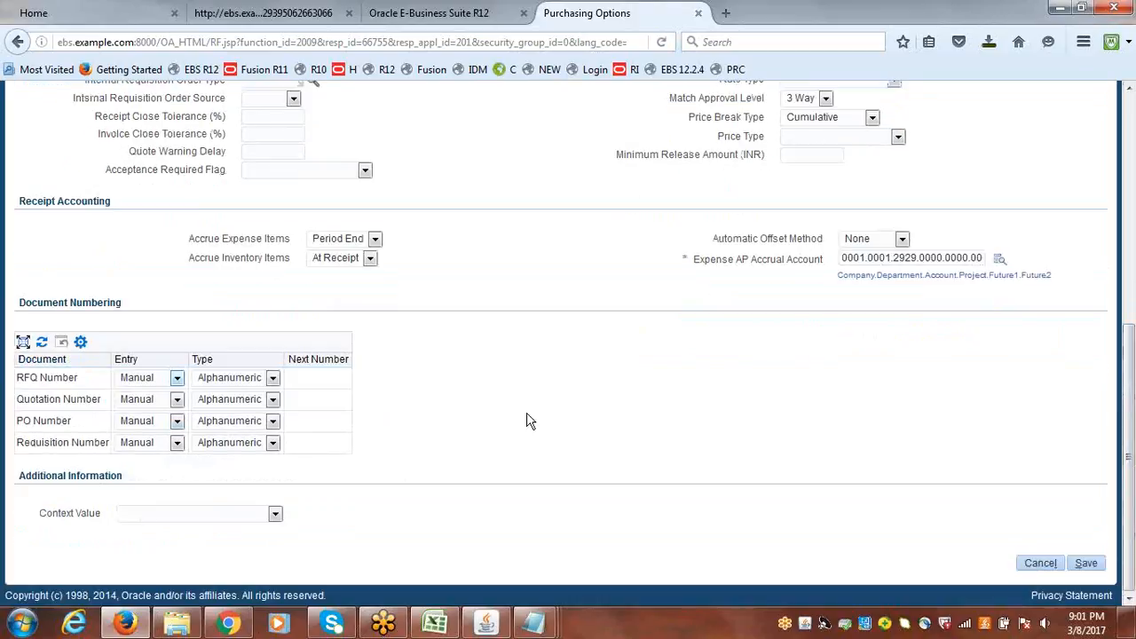
{"action": "left_click", "coordinate": [178, 379]}
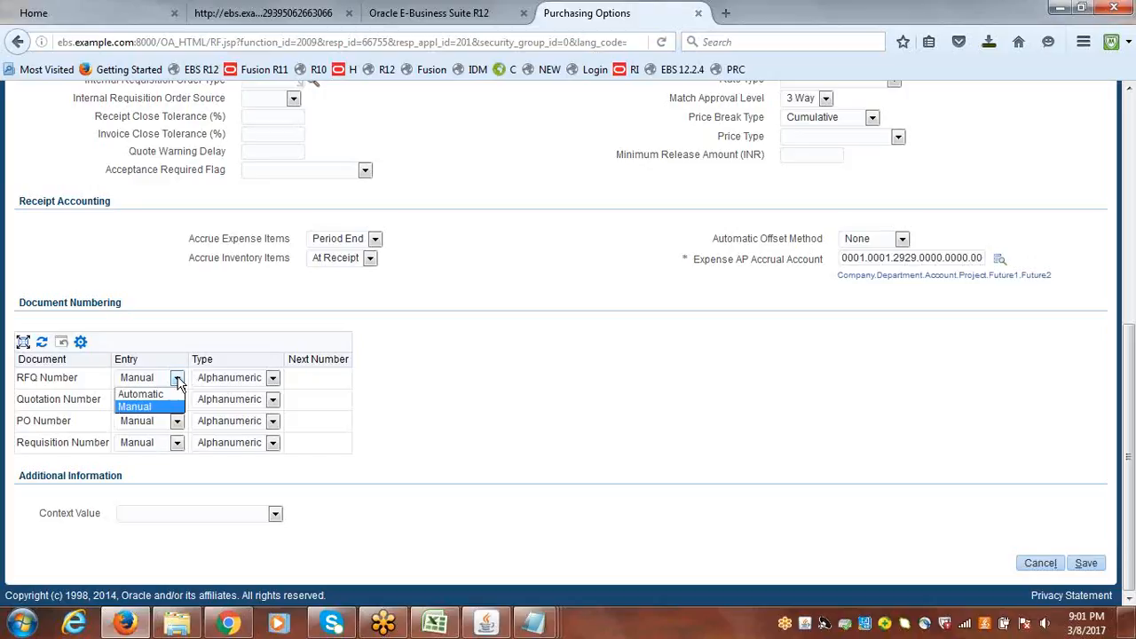
{"action": "left_click", "coordinate": [152, 397]}
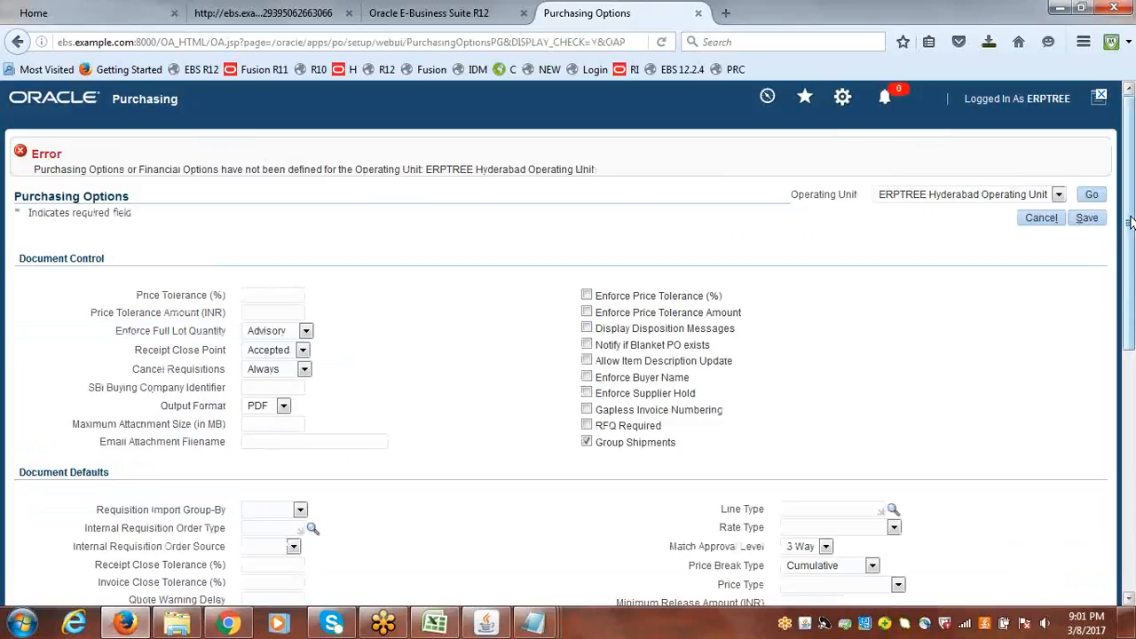
{"action": "left_click_drag", "start_coordinate": [1129, 207], "coordinate": [1133, 515]}
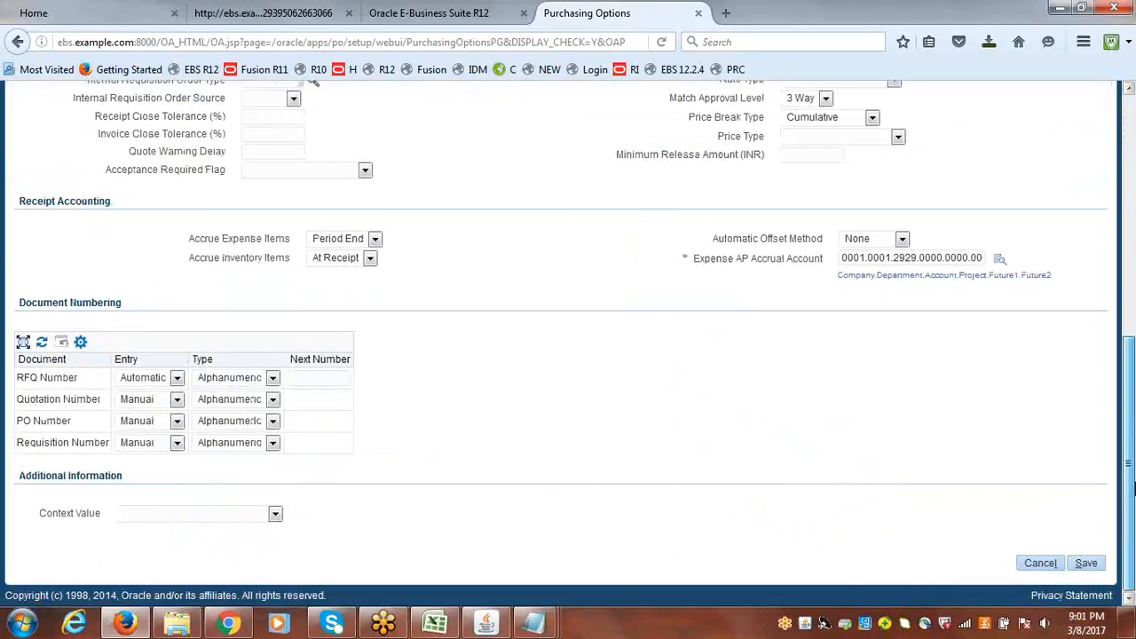
{"action": "left_click", "coordinate": [176, 402]}
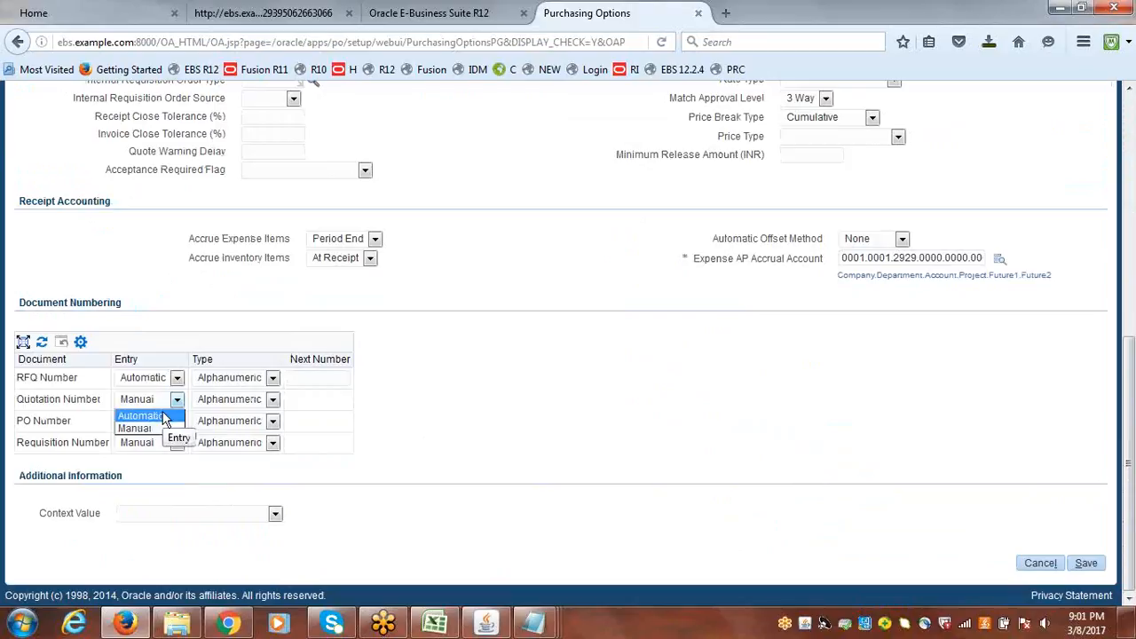
{"action": "left_click", "coordinate": [164, 418]}
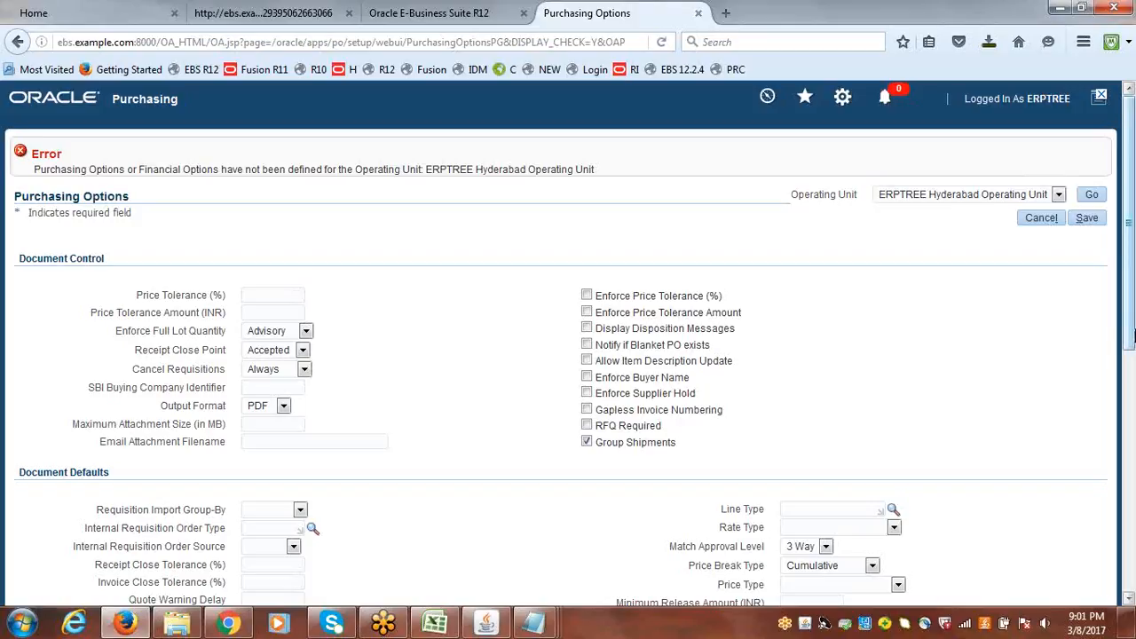
Set the Document Numbering entry method to Automatic for PO Number and Requisition Number
{"action": "left_click_drag", "start_coordinate": [1133, 289], "coordinate": [1133, 542]}
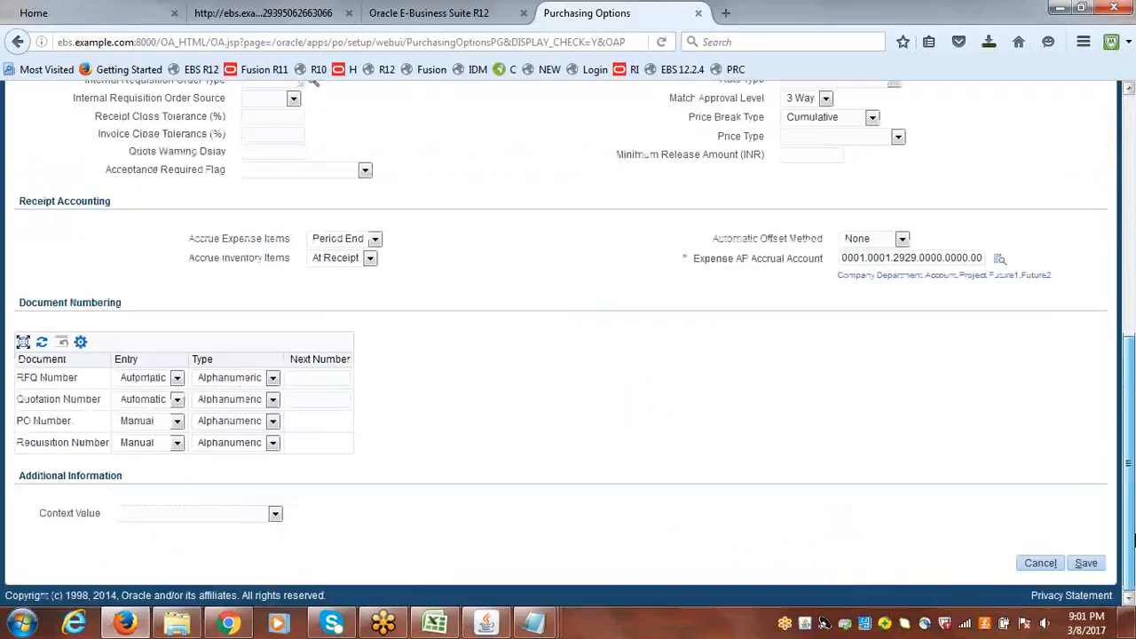
{"action": "left_click", "coordinate": [177, 422]}
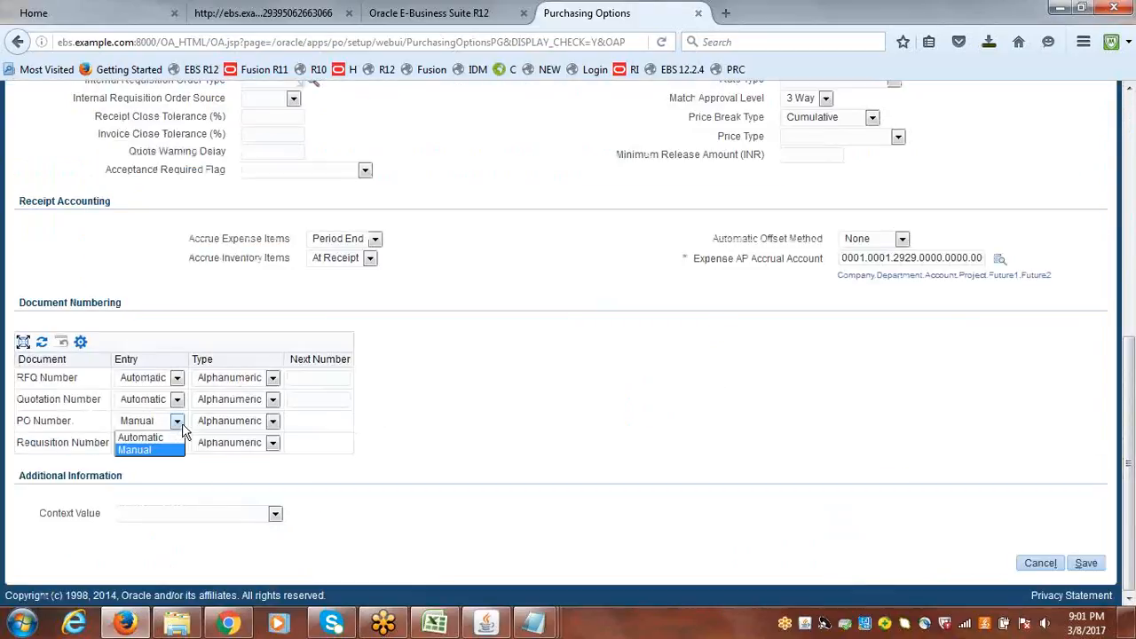
{"action": "left_click", "coordinate": [142, 450]}
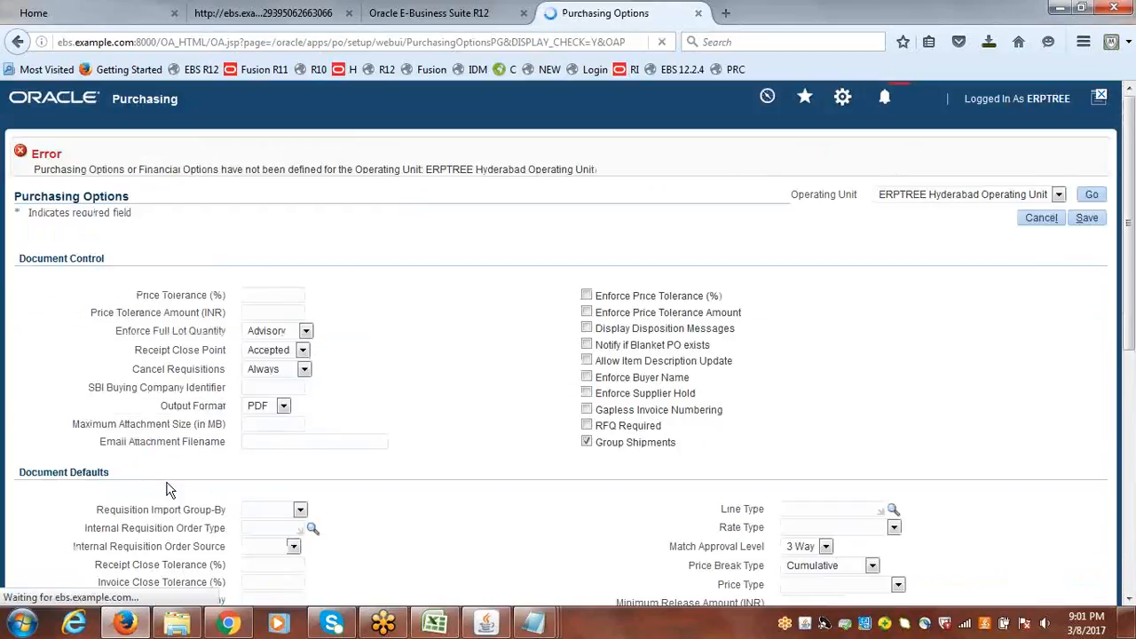
{"action": "scroll", "coordinate": [969, 433], "scroll_direction": "down", "scroll_amount": 5}
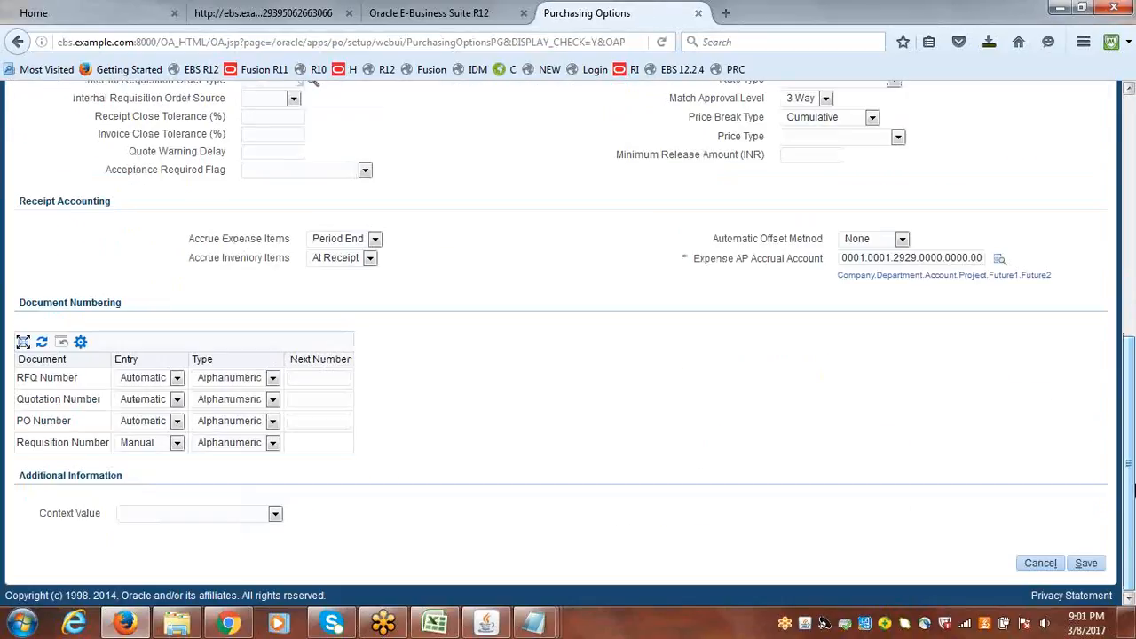
{"action": "left_click", "coordinate": [178, 443]}
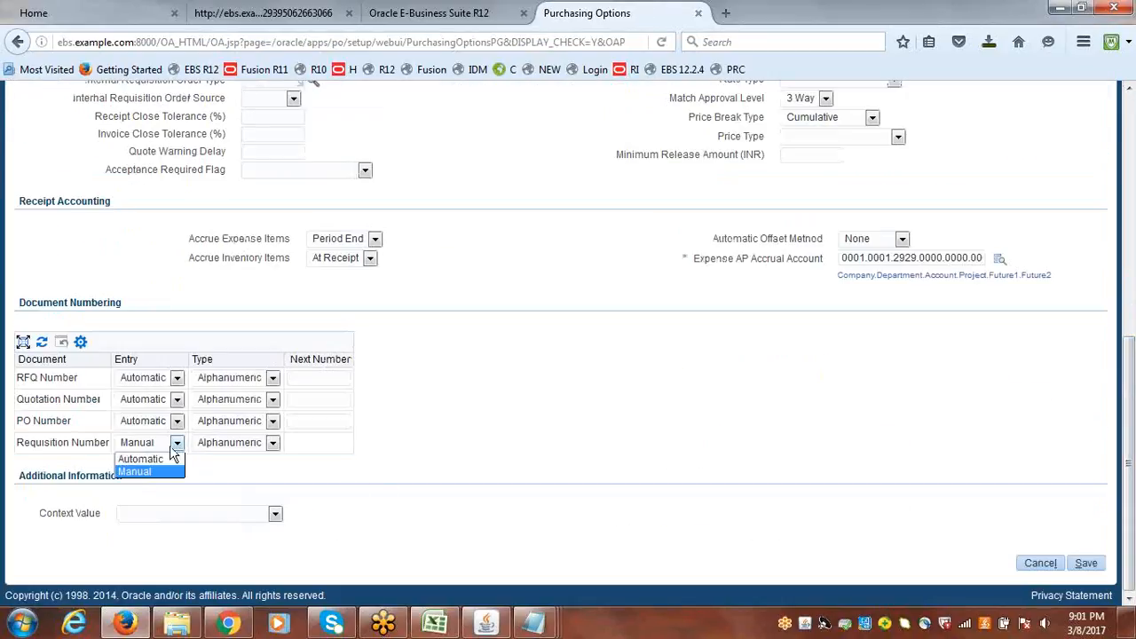
{"action": "left_click", "coordinate": [153, 466]}
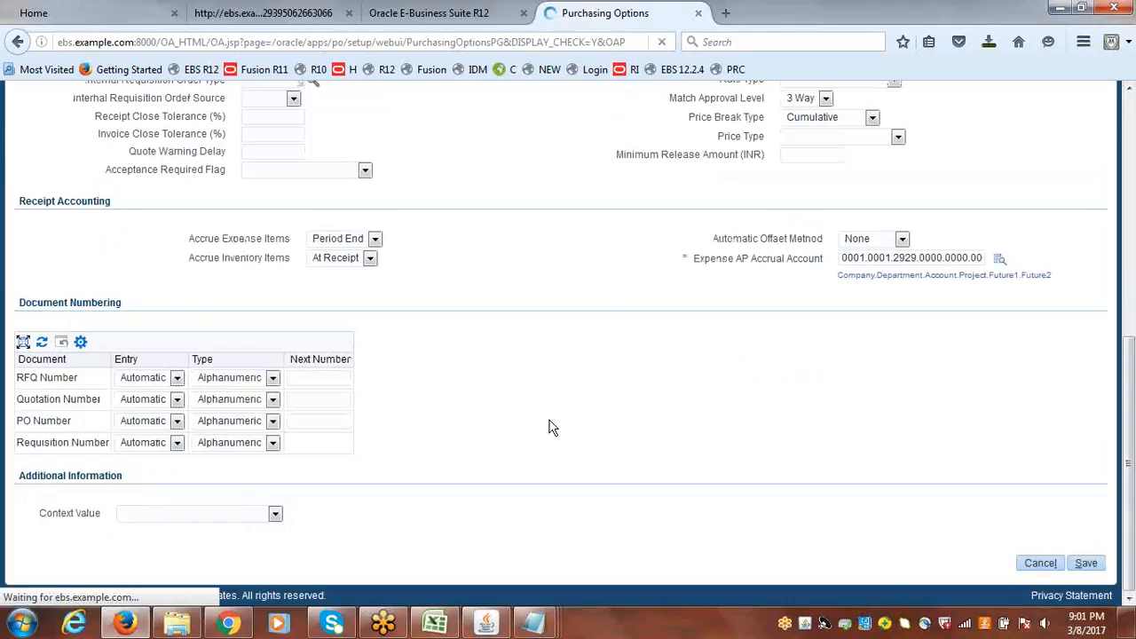
Change the RFQ Number type in Document Numbering to Numeric
{"action": "left_click_drag", "start_coordinate": [1134, 244], "coordinate": [1133, 489]}
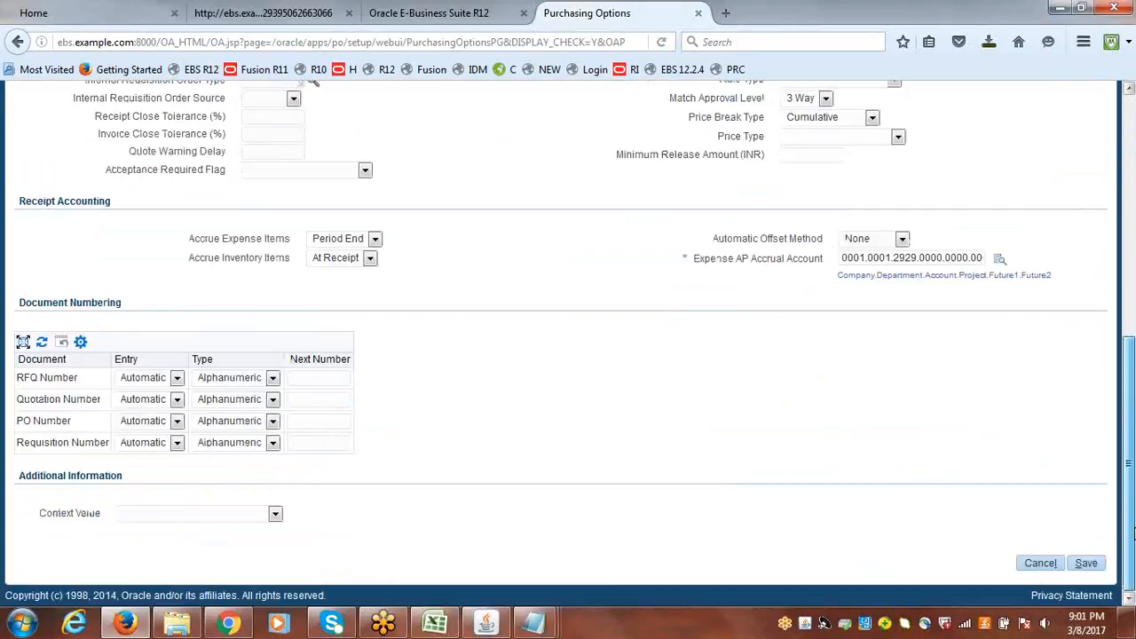
{"action": "left_click", "coordinate": [273, 378]}
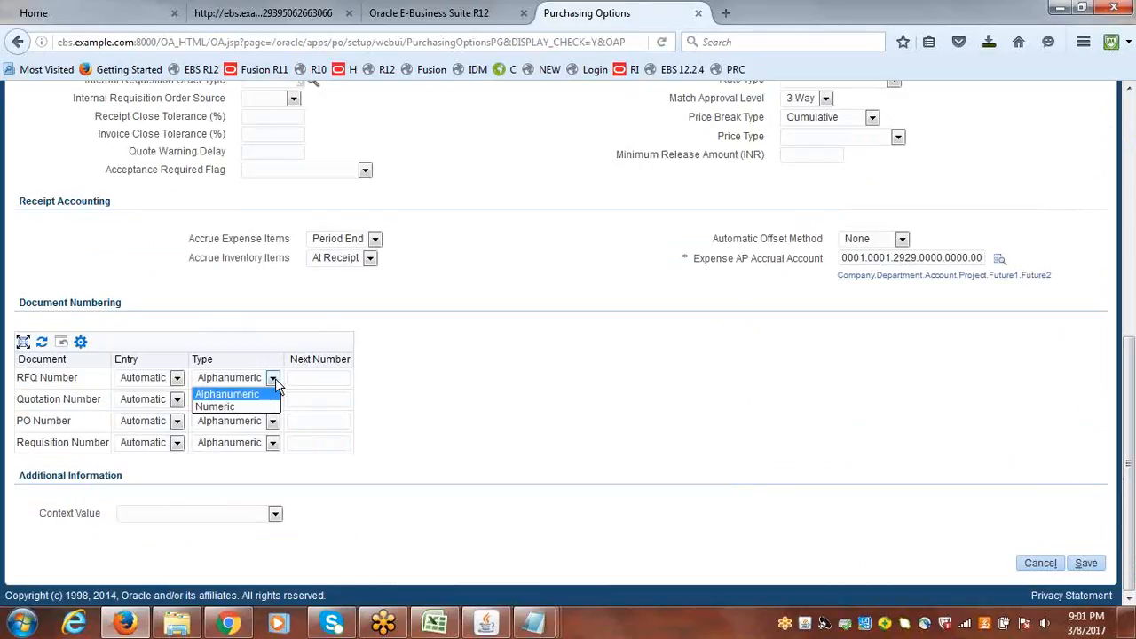
{"action": "left_click", "coordinate": [234, 408]}
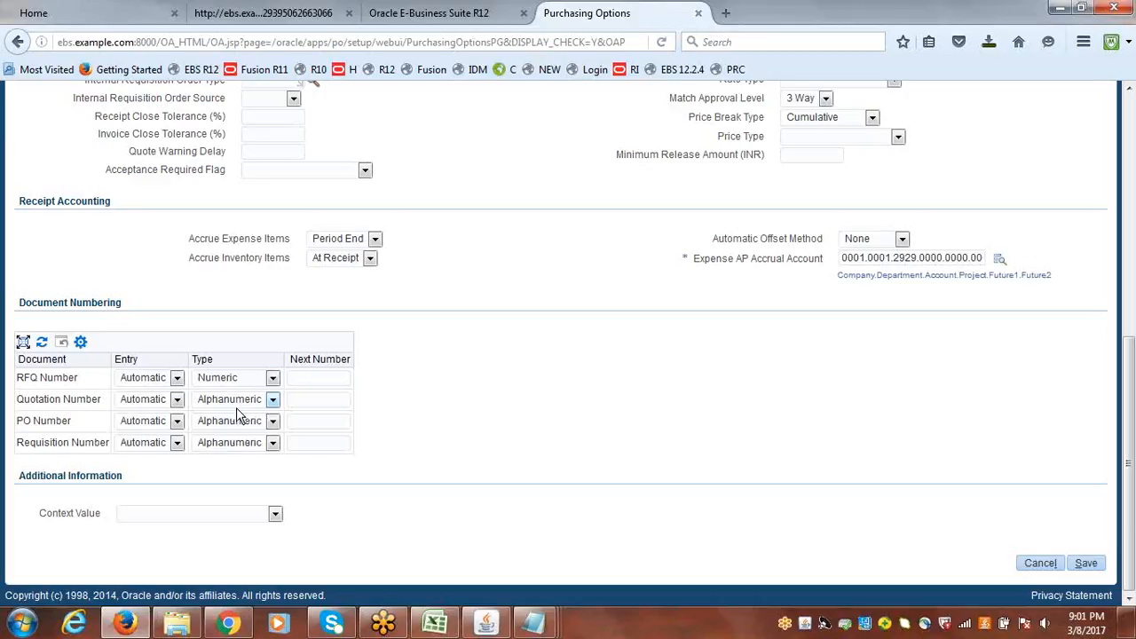
Set the Document Numbering type to Numeric for Quotation Number, PO Number and Requisition Number
{"action": "left_click", "coordinate": [272, 399]}
{"action": "left_click", "coordinate": [253, 428]}
{"action": "left_click", "coordinate": [272, 421]}
{"action": "left_click", "coordinate": [251, 450]}
{"action": "left_click", "coordinate": [272, 442]}
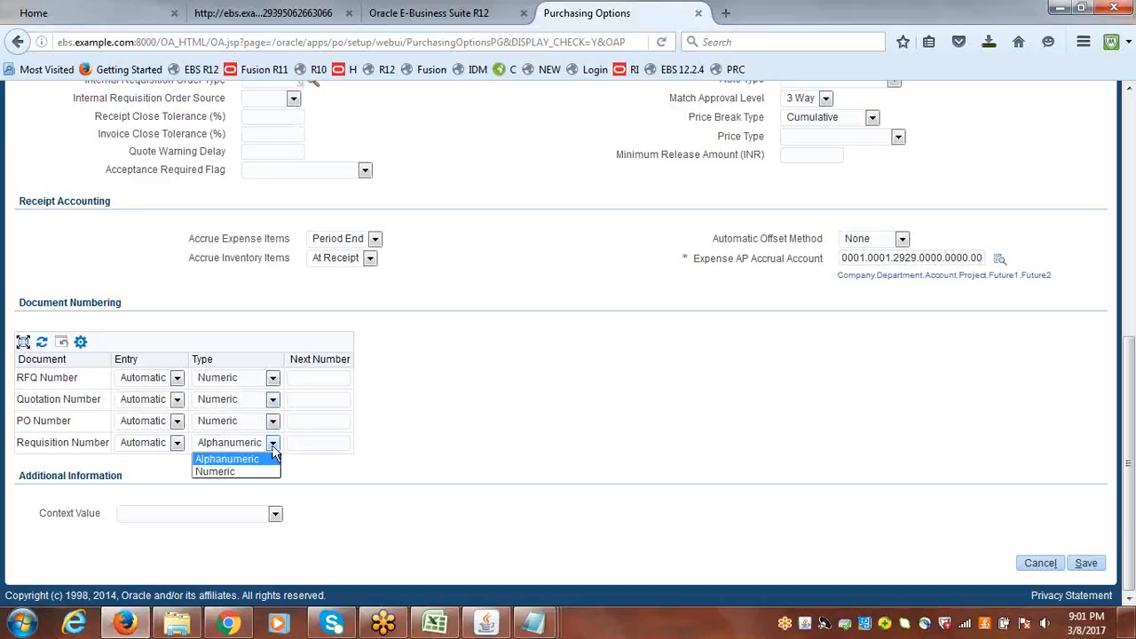
{"action": "left_click", "coordinate": [252, 470]}
Set the next number to 1 for RFQ Number and Quotation Number under Document Numbering
{"action": "left_click", "coordinate": [315, 379]}
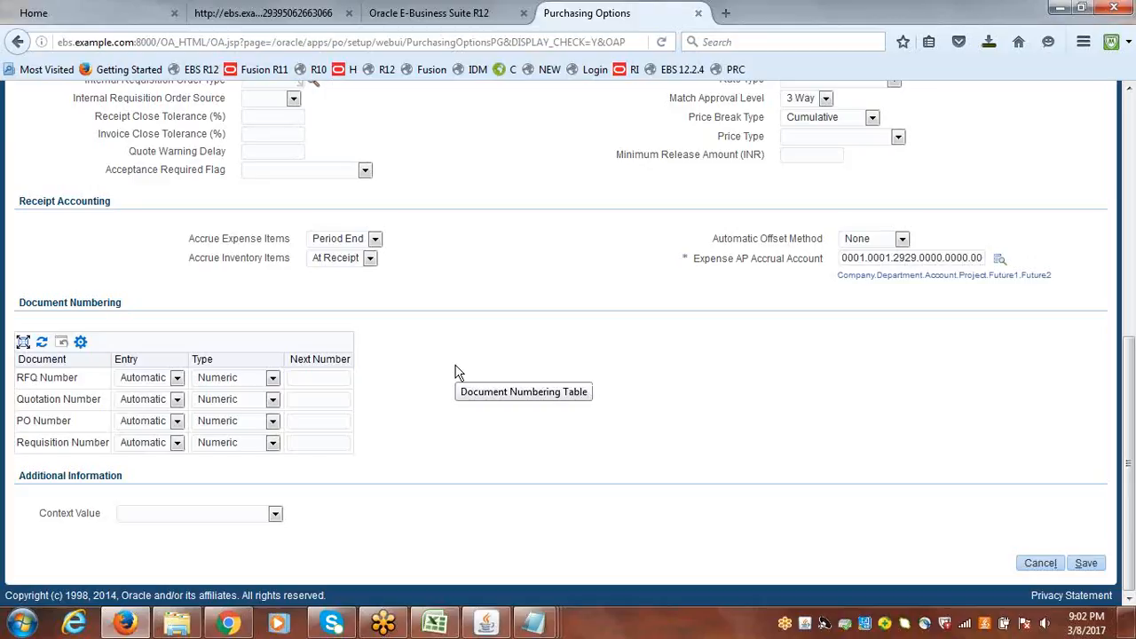
{"action": "type", "text": "1"}
{"action": "key", "text": "Return"}
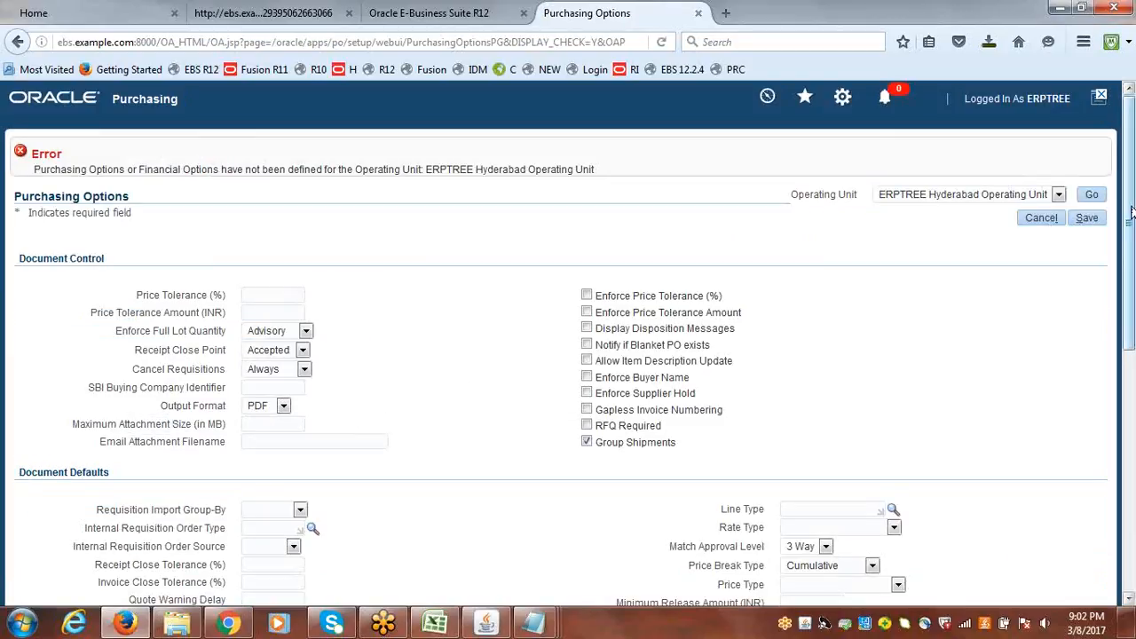
{"action": "scroll", "coordinate": [1130, 211], "scroll_direction": "down", "scroll_amount": 8}
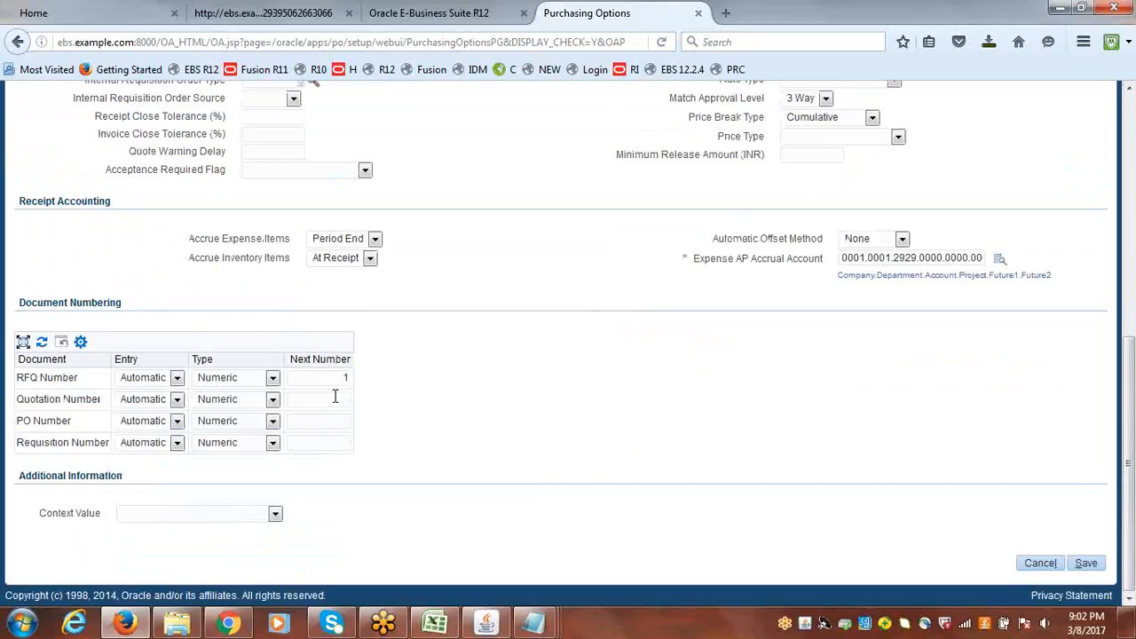
{"action": "type", "text": "1"}
{"action": "key", "text": "Return"}
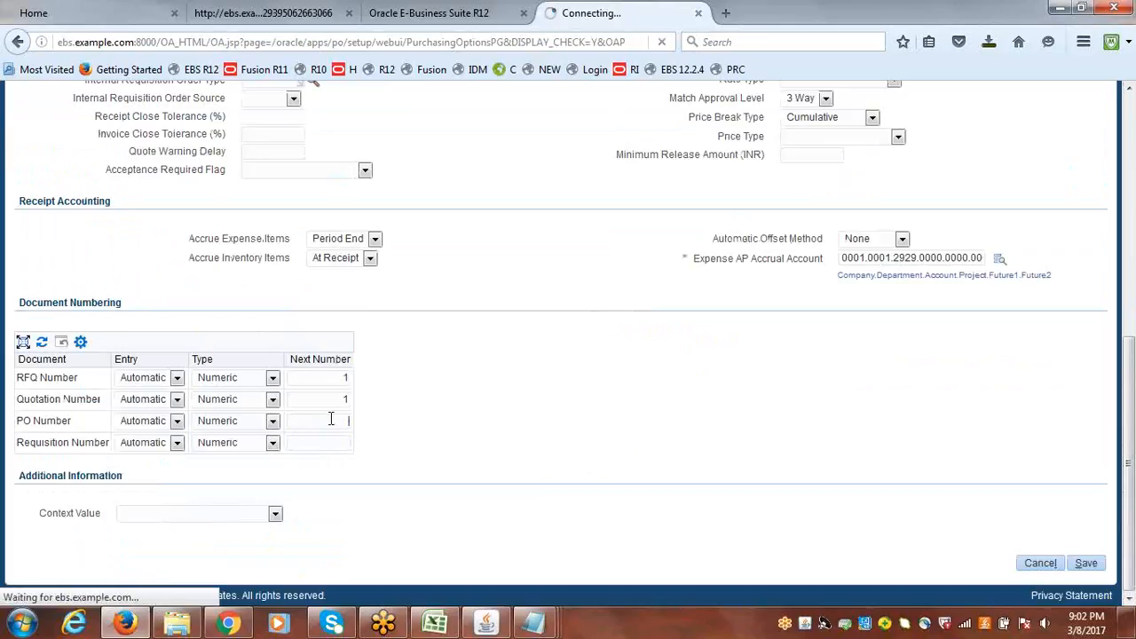
Set the next number to 1 for PO Number and Requisition Number under Document Numbering
{"action": "scroll", "coordinate": [1133, 544], "scroll_direction": "down", "scroll_amount": 8}
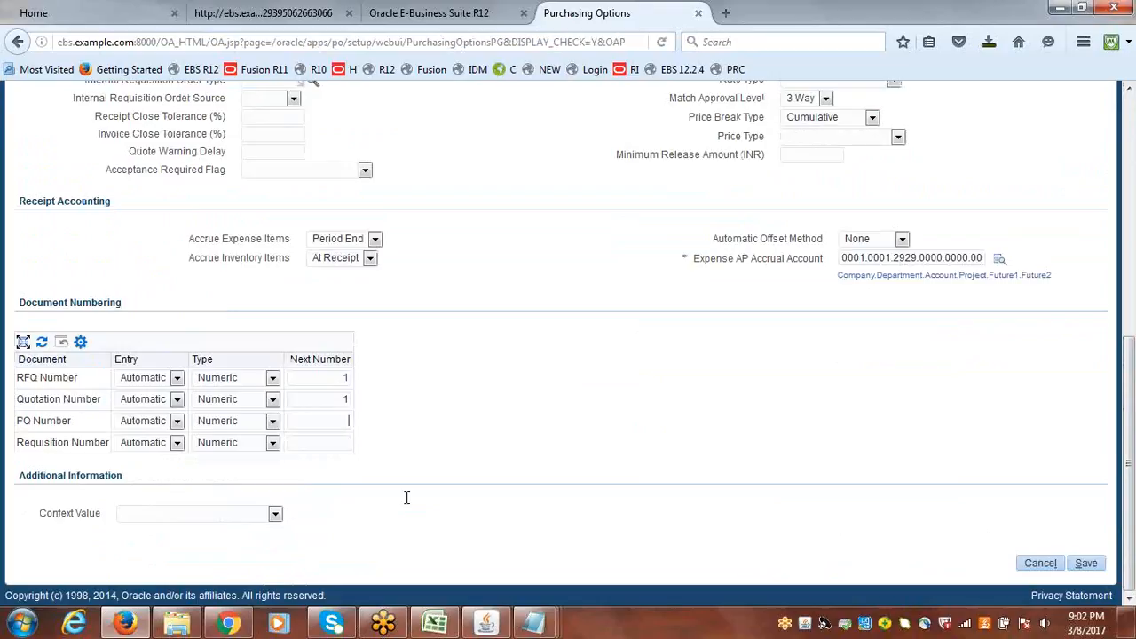
{"action": "type", "text": "1"}
{"action": "key", "text": "Return"}
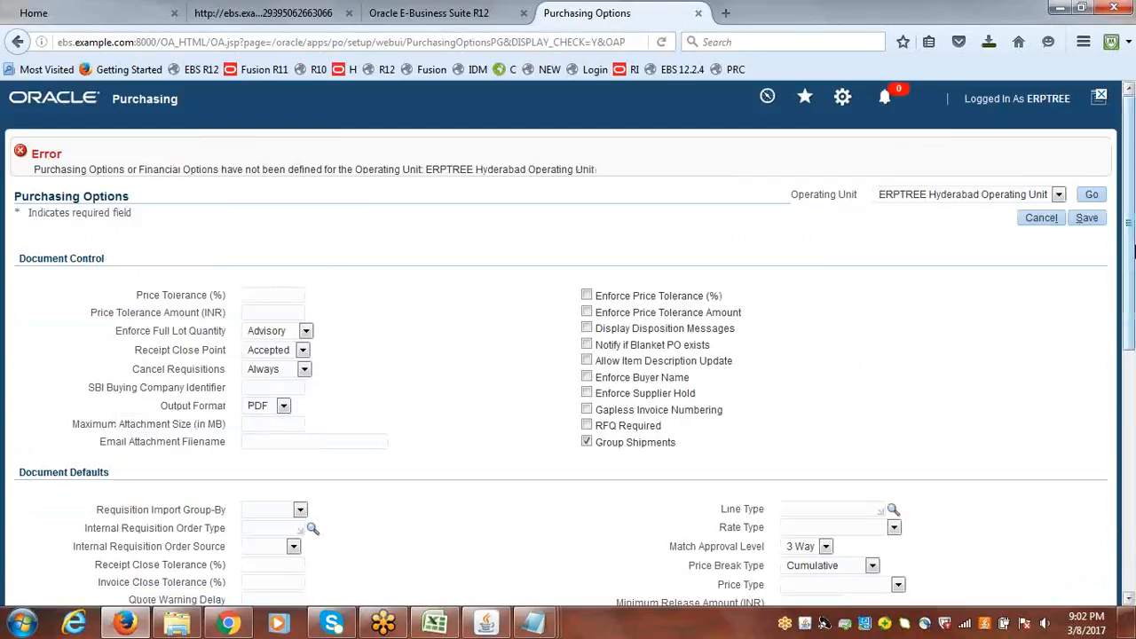
{"action": "scroll", "coordinate": [1133, 253], "scroll_direction": "down", "scroll_amount": 10}
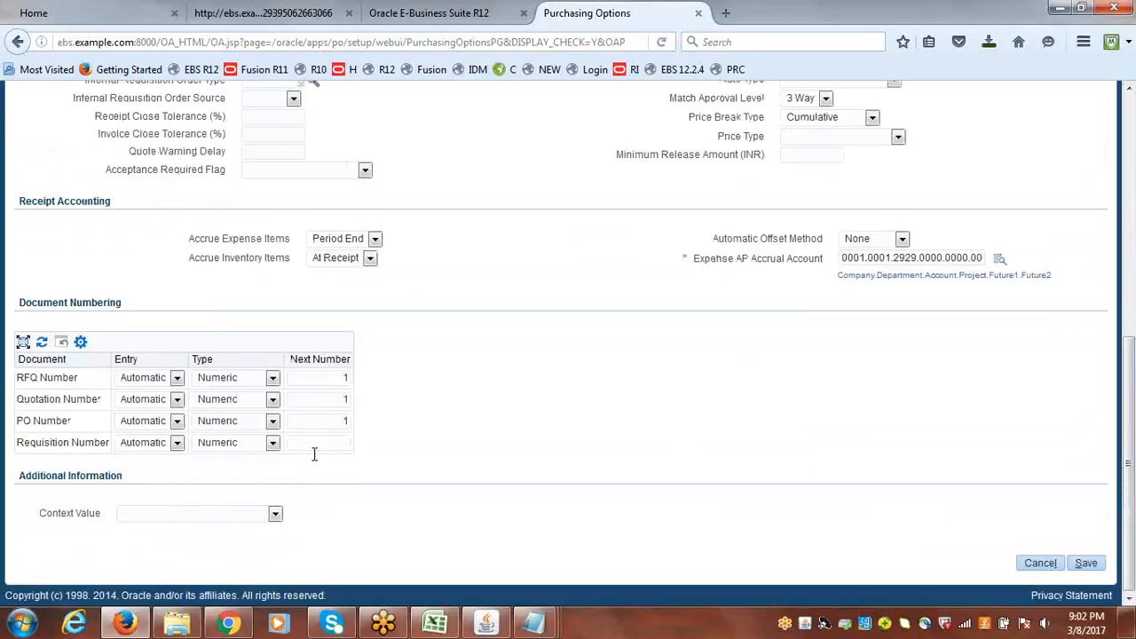
{"action": "left_click", "coordinate": [317, 443]}
{"action": "type", "text": "1"}
{"action": "key", "text": "Tab"}
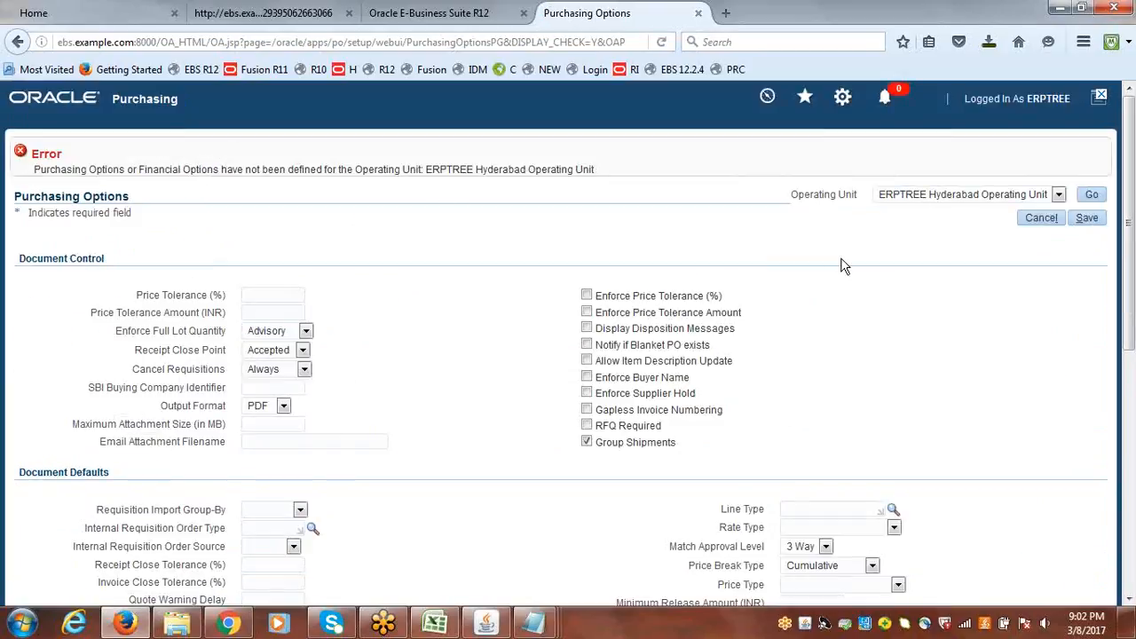
Check the completed Document Numbering table, save the Purchasing Options for ERPTREE Hyderabad Operating Unit and close the page
{"action": "left_click_drag", "start_coordinate": [1131, 213], "coordinate": [1133, 439]}
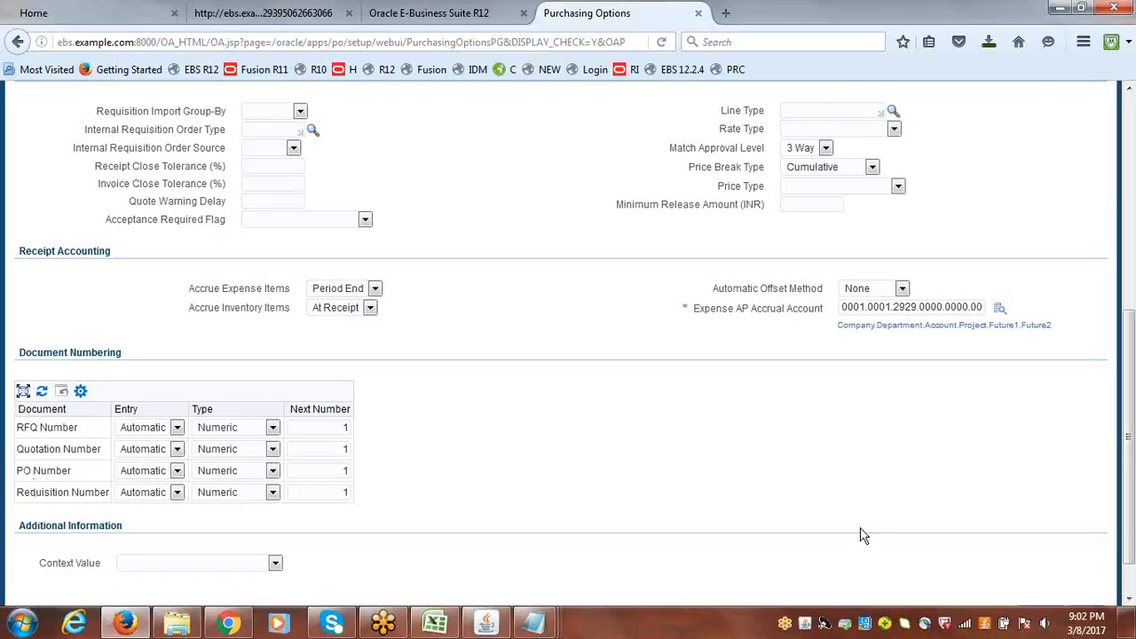
{"action": "left_click_drag", "start_coordinate": [1132, 503], "coordinate": [1133, 266]}
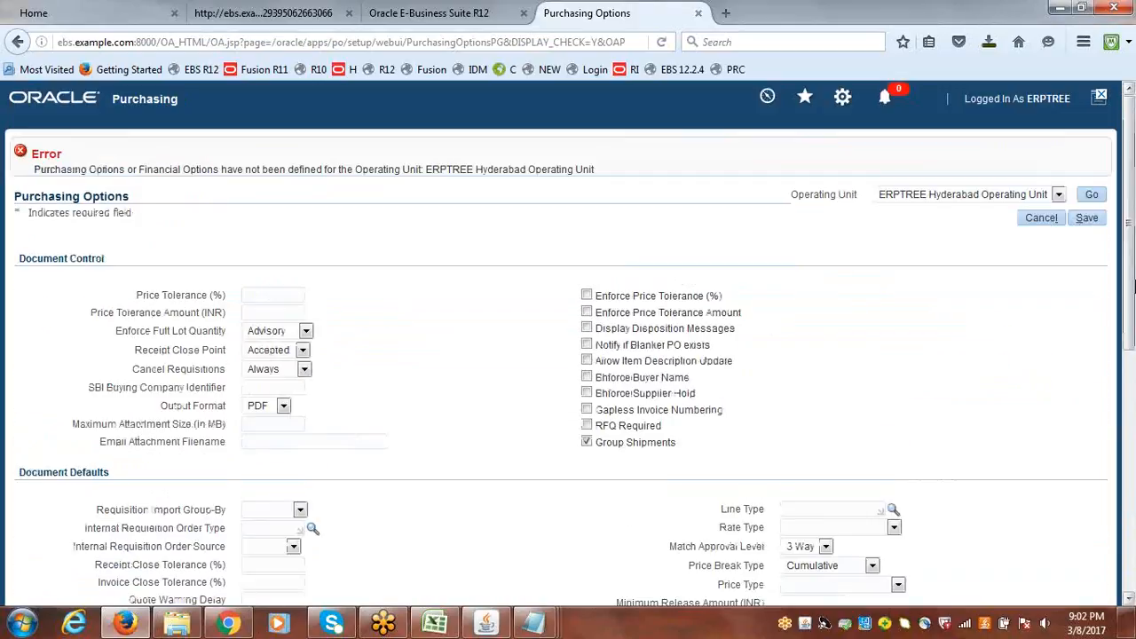
{"action": "left_click", "coordinate": [1088, 218]}
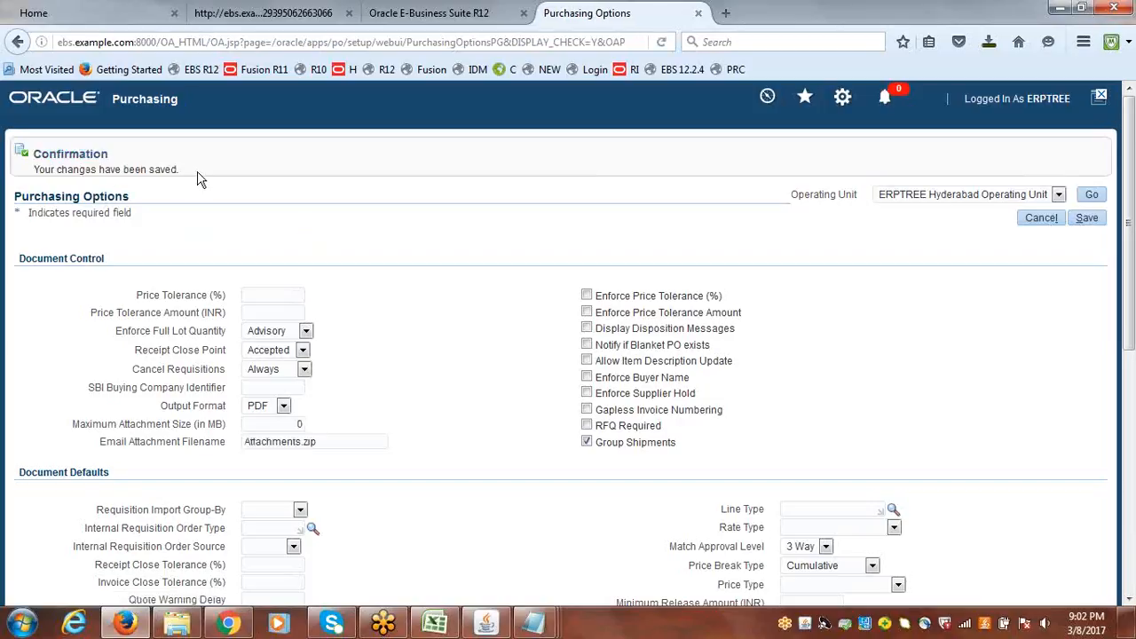
{"action": "left_click", "coordinate": [1045, 224]}
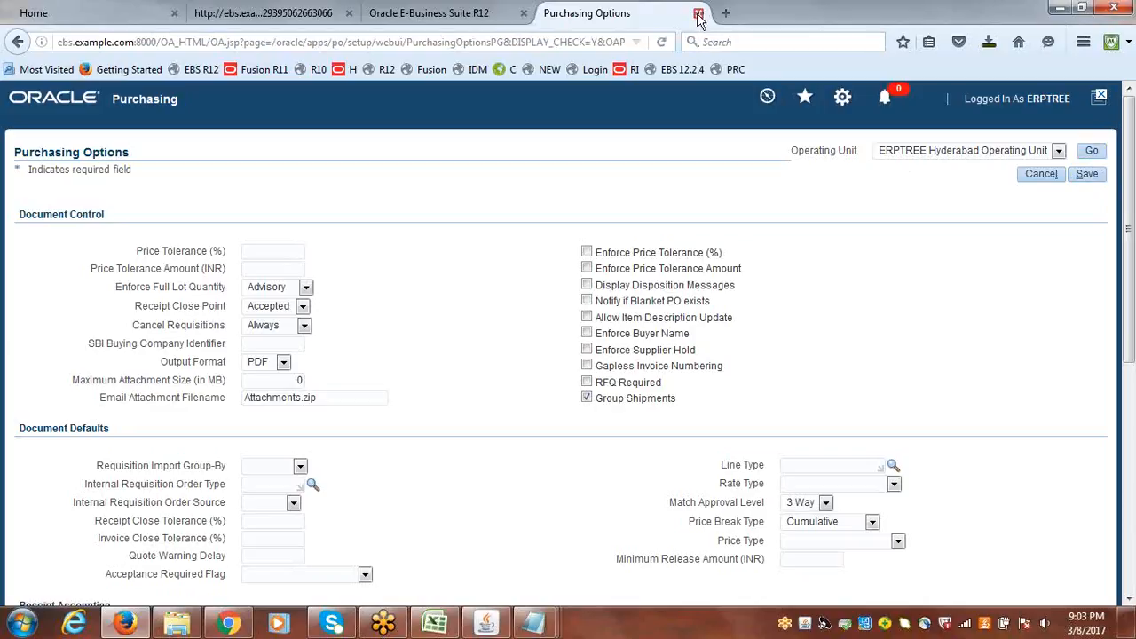
{"action": "left_click", "coordinate": [1087, 174]}
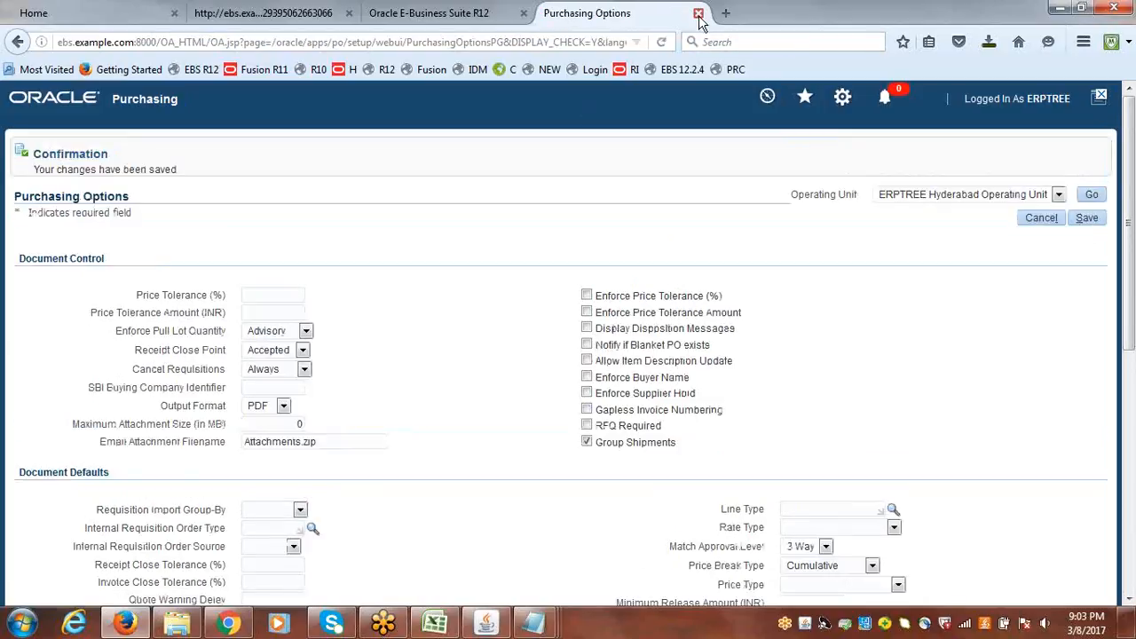
{"action": "left_click", "coordinate": [697, 13]}
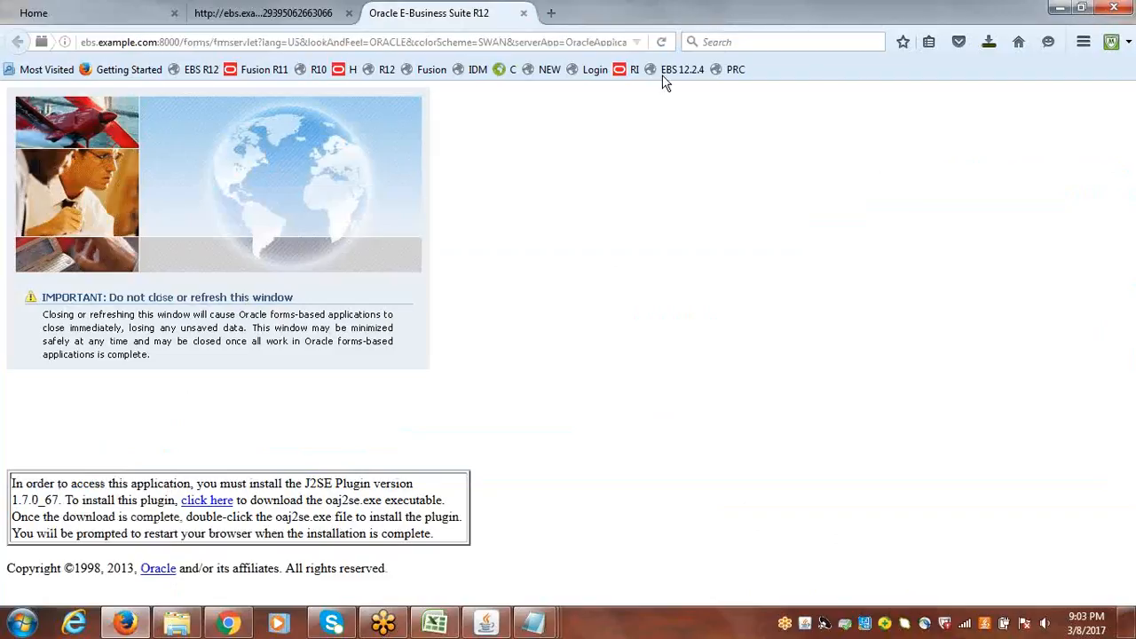
Switch to the 15th_Session.xls workbook in Excel and mark Configure Purchasing Options as DONE in cell B186
{"action": "left_click", "coordinate": [435, 623]}
{"action": "key", "text": "Tab"}
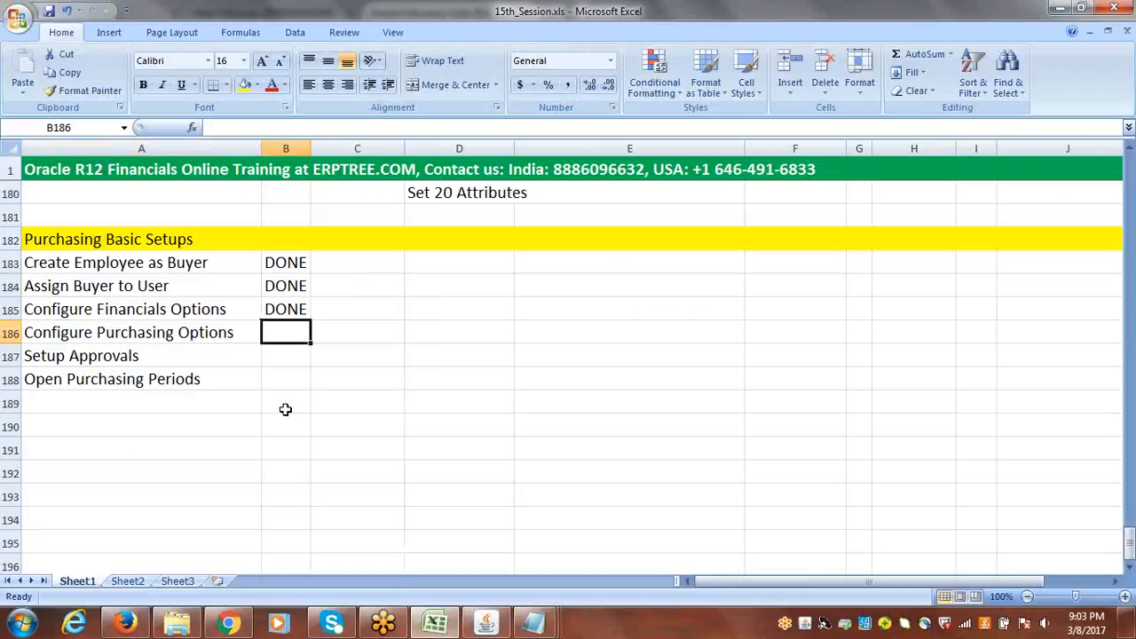
{"action": "type", "text": "DONE"}
{"action": "key", "text": "Tab"}
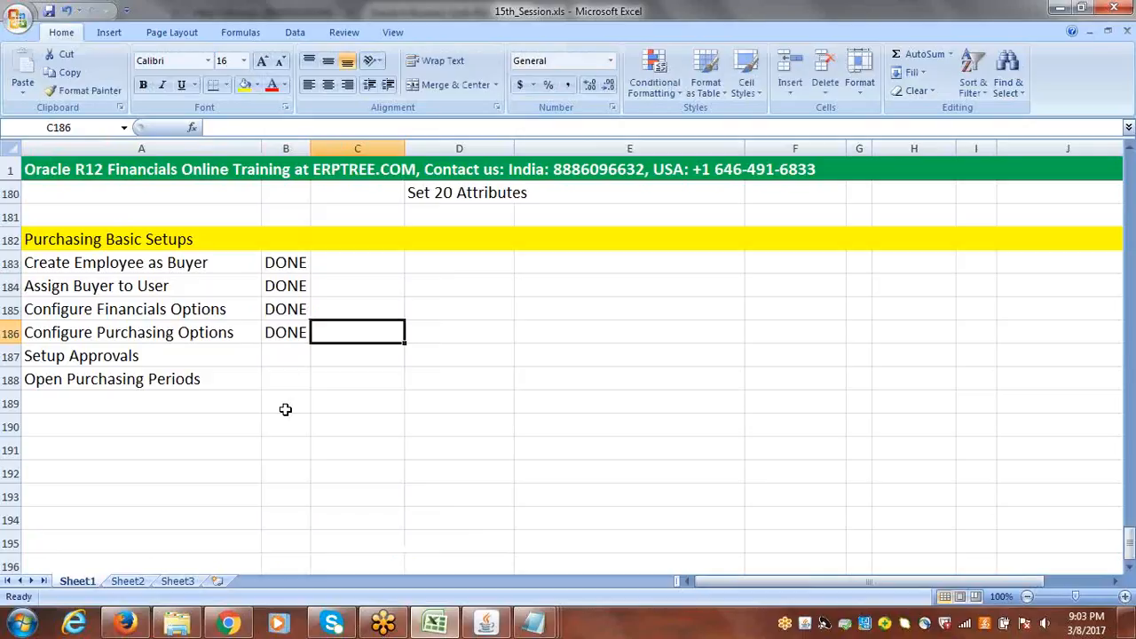
{"action": "left_click", "coordinate": [153, 357]}
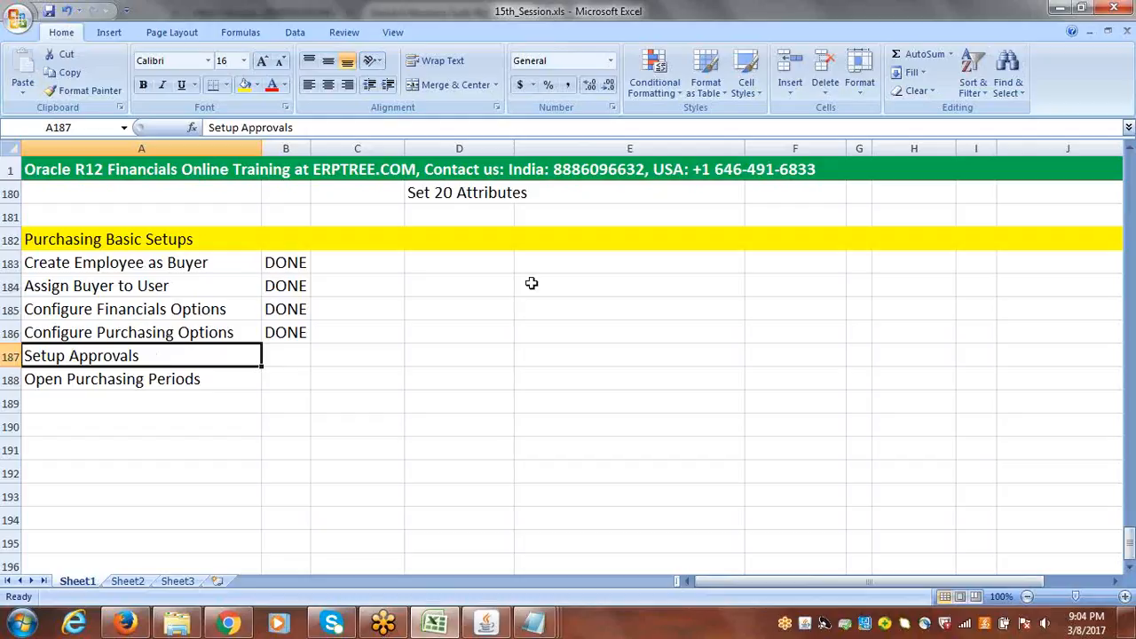
{"action": "left_click", "coordinate": [974, 20]}
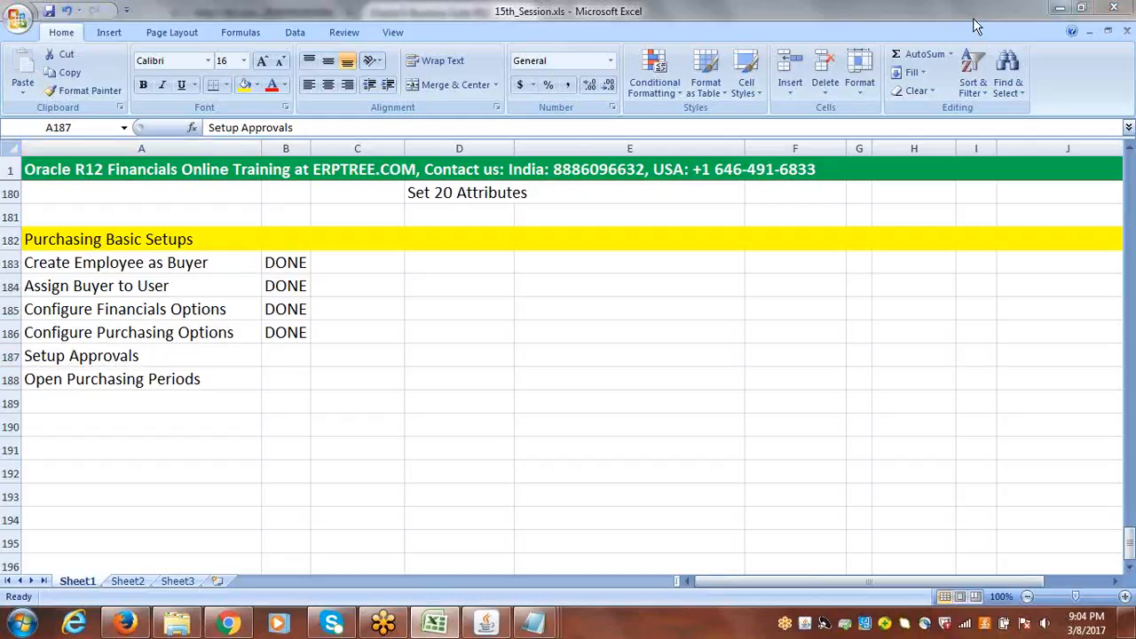
{"action": "left_click", "coordinate": [973, 17]}
{"action": "left_click", "coordinate": [966, 257]}
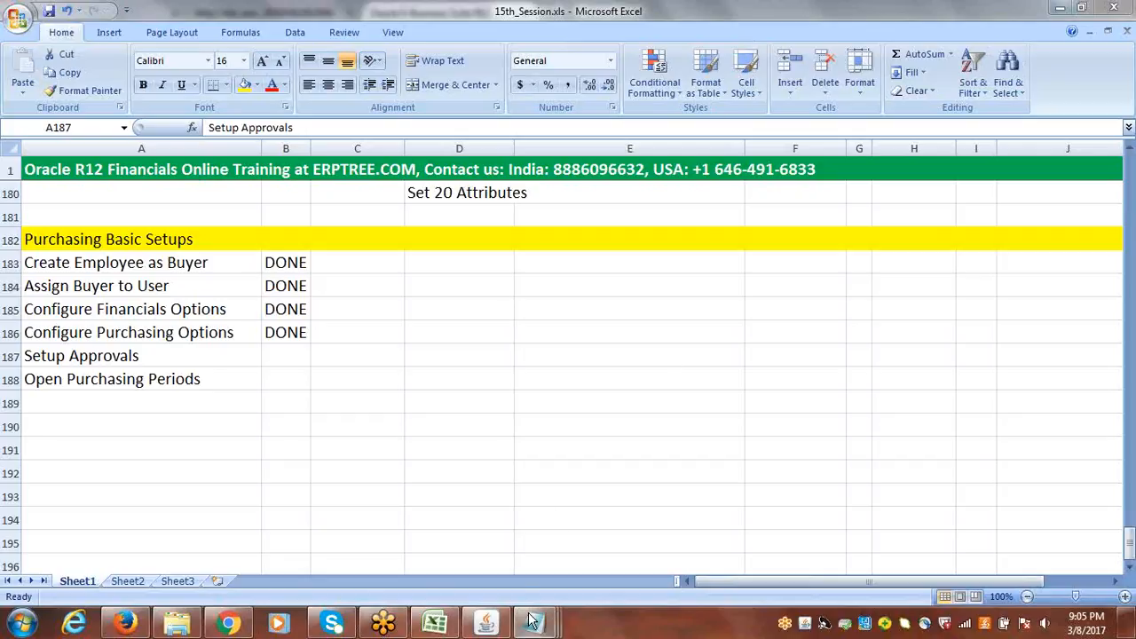
Close the three open untitled Notepad notes without saving them, and select cell C187 in the Setup Approvals row
{"action": "mouse_move", "coordinate": [532, 621]}
{"action": "left_click", "coordinate": [687, 526]}
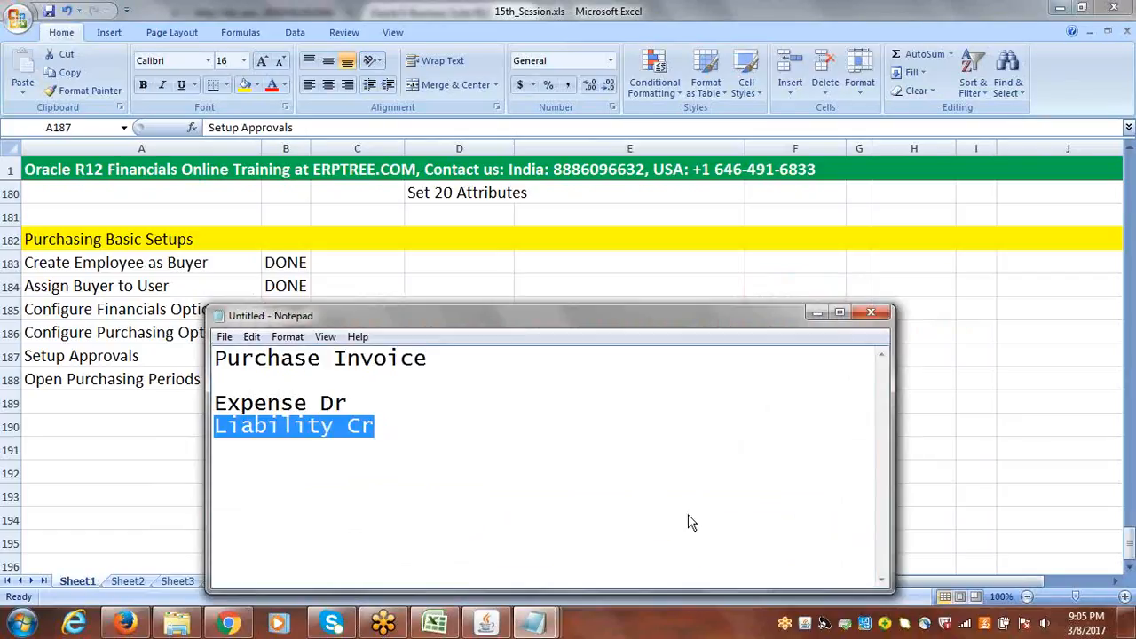
{"action": "left_click", "coordinate": [879, 316]}
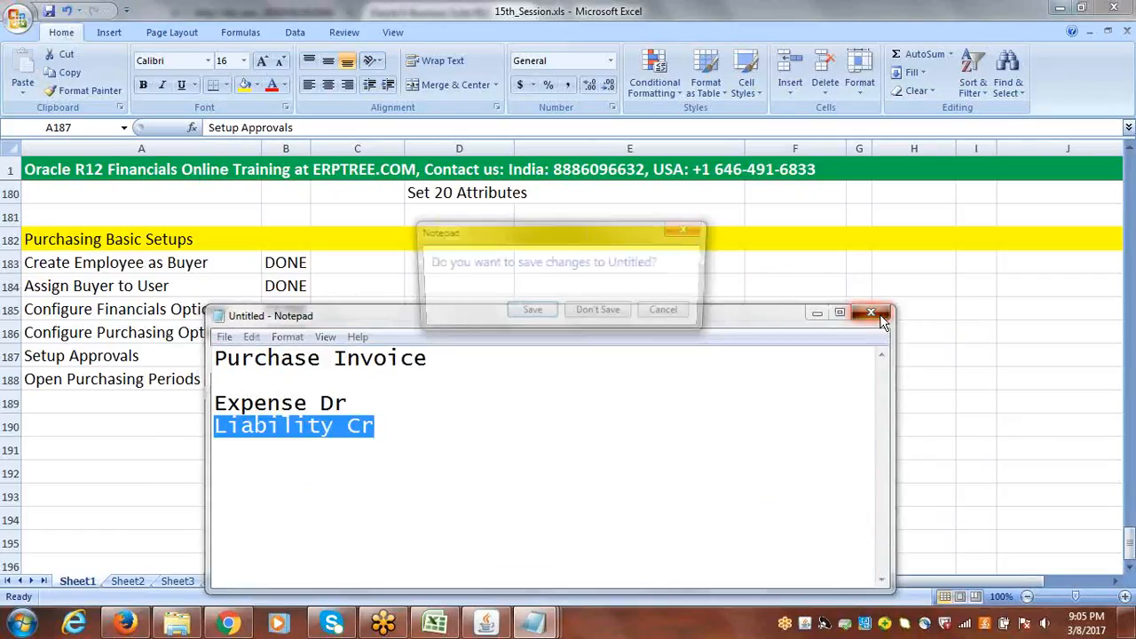
{"action": "left_click", "coordinate": [590, 311]}
{"action": "mouse_move", "coordinate": [543, 611]}
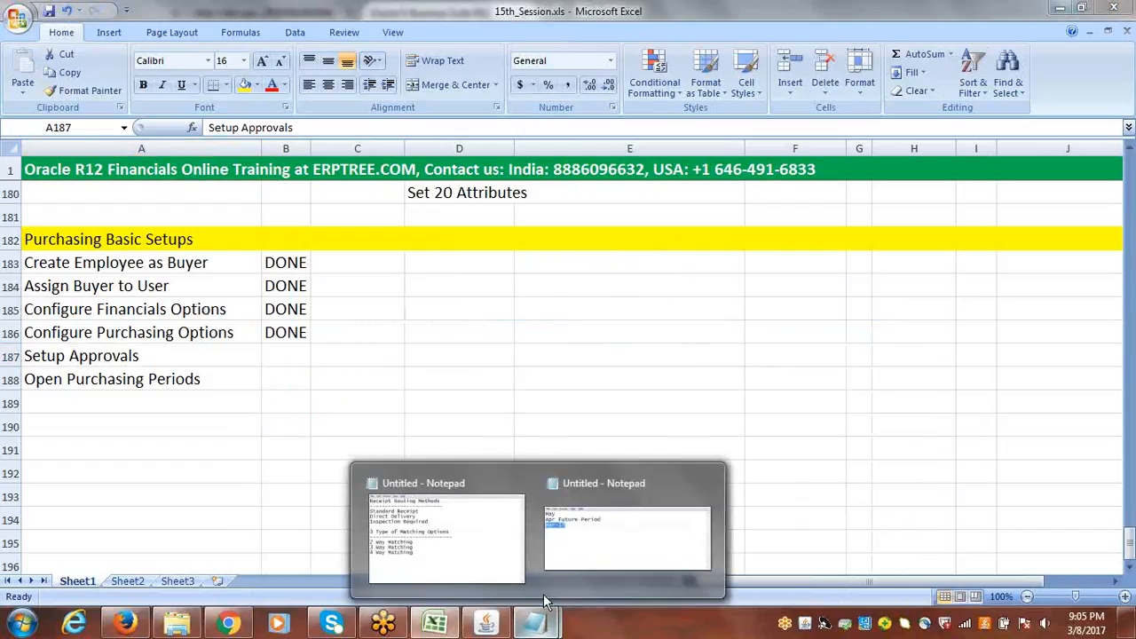
{"action": "left_click", "coordinate": [484, 537]}
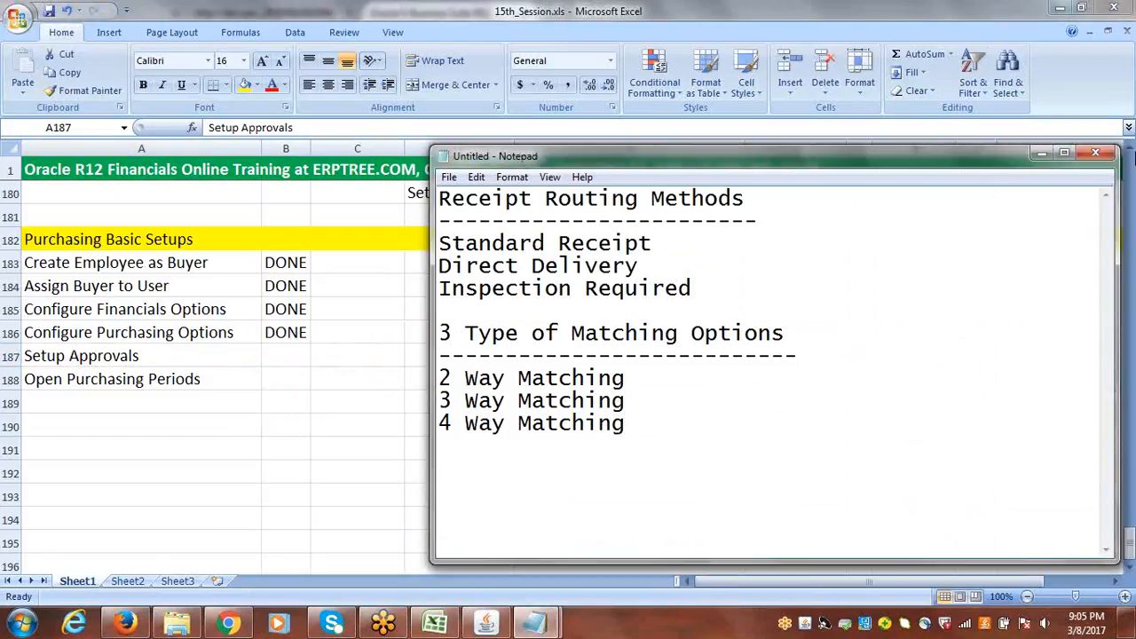
{"action": "left_click", "coordinate": [1107, 156]}
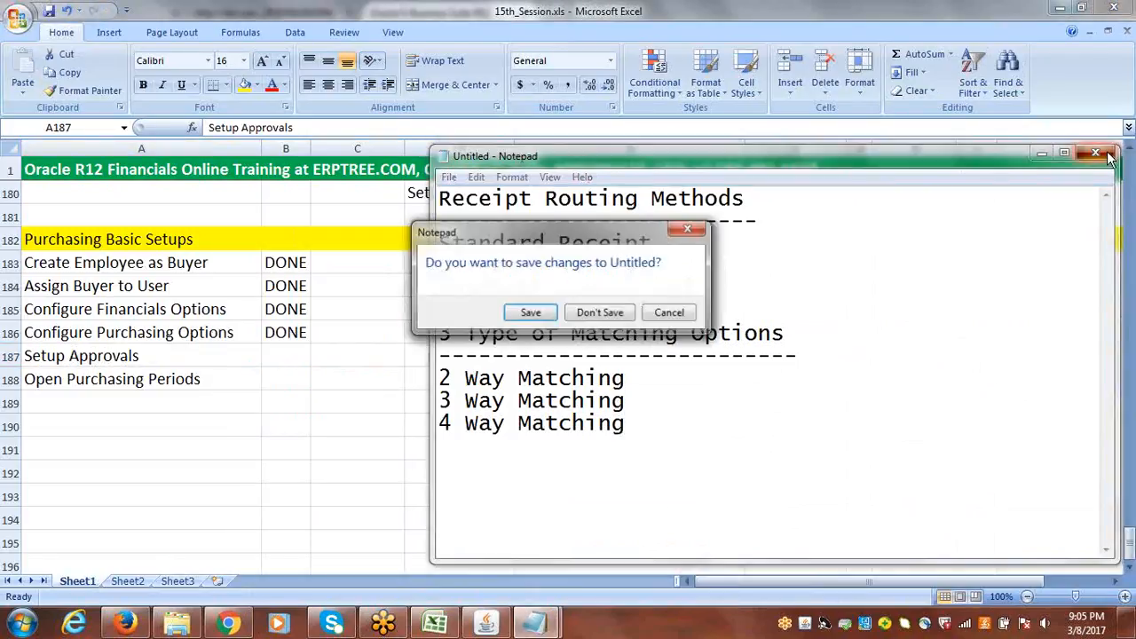
{"action": "left_click", "coordinate": [573, 318]}
{"action": "left_click", "coordinate": [548, 623]}
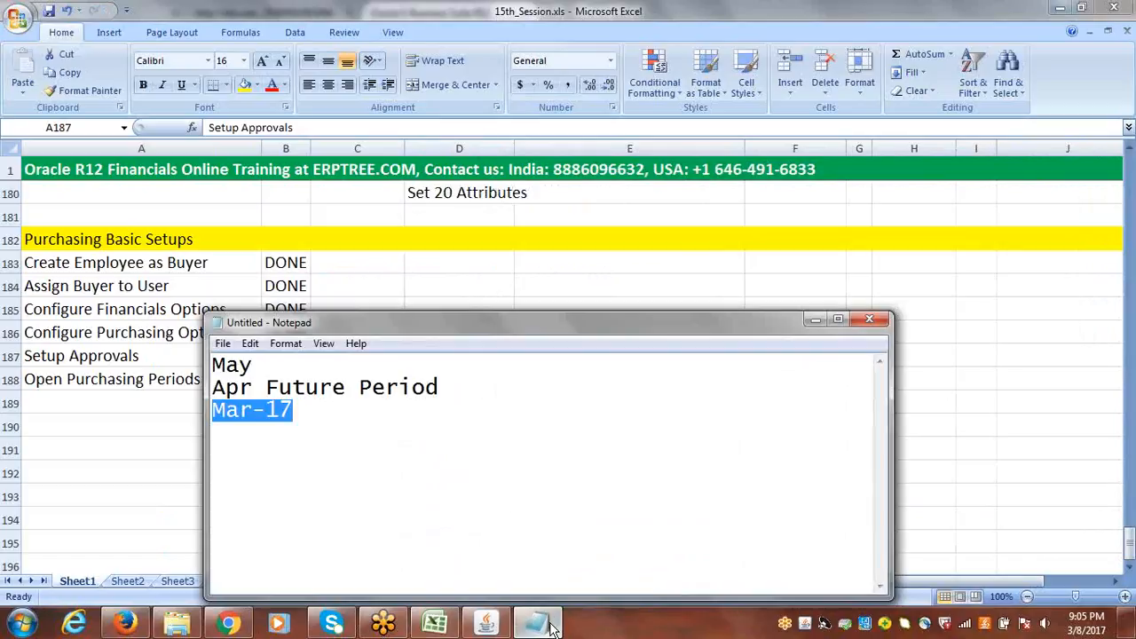
{"action": "left_click", "coordinate": [869, 319]}
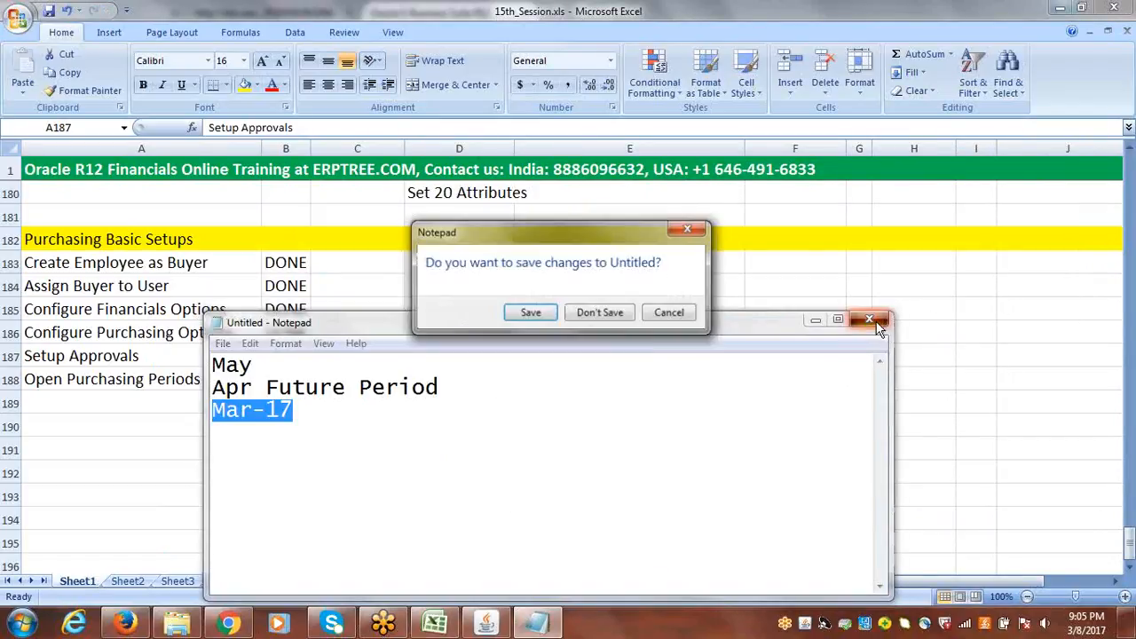
{"action": "left_click", "coordinate": [578, 313]}
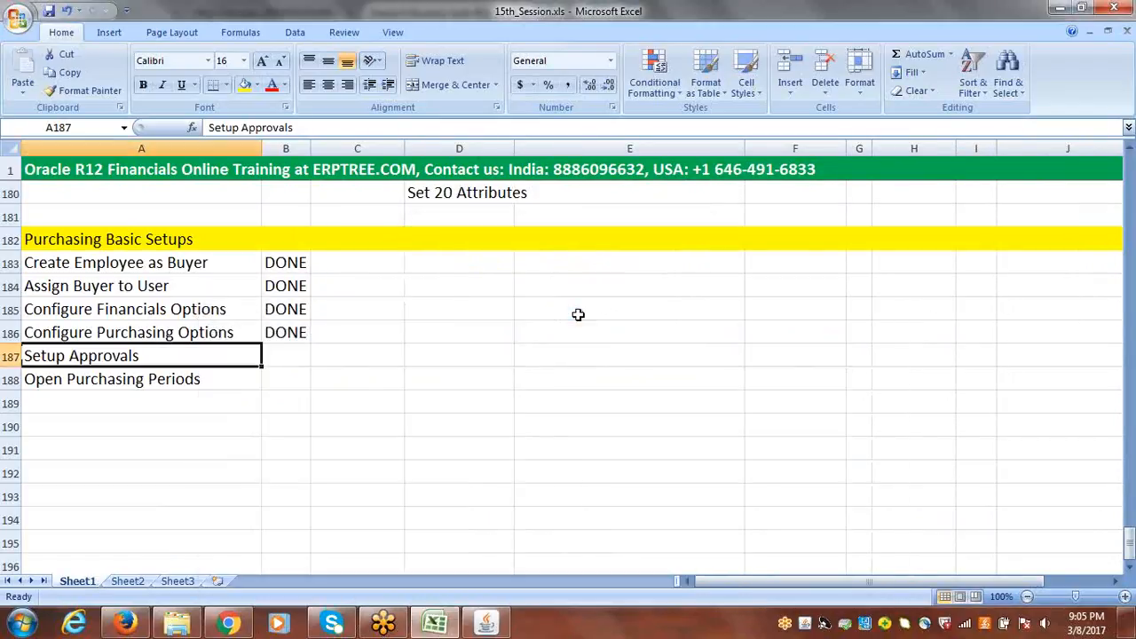
{"action": "left_click", "coordinate": [397, 357]}
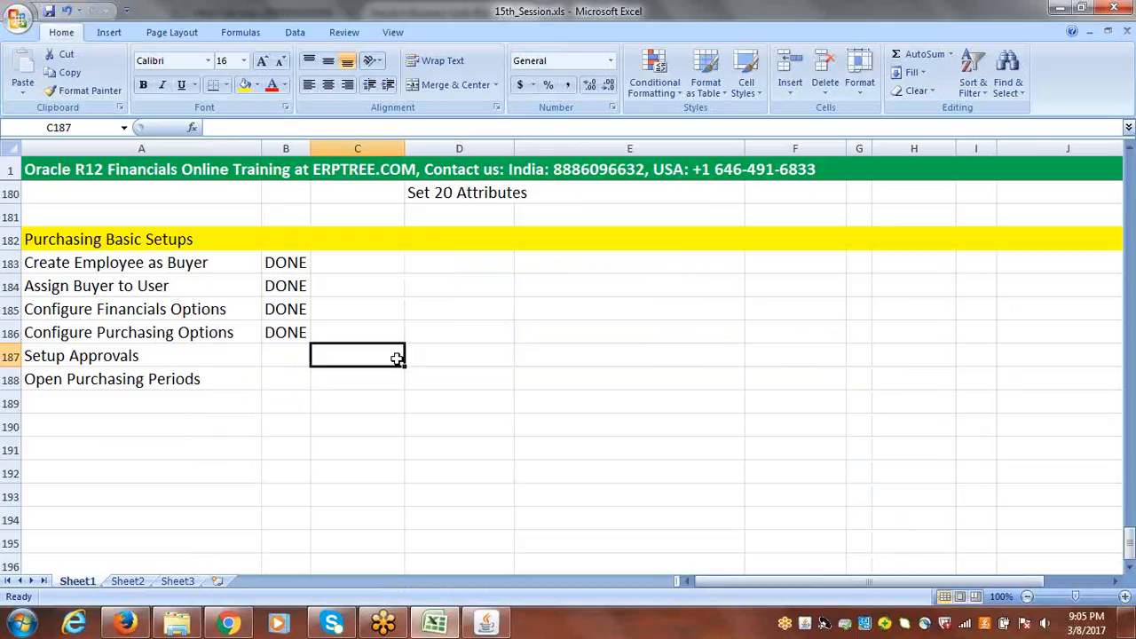